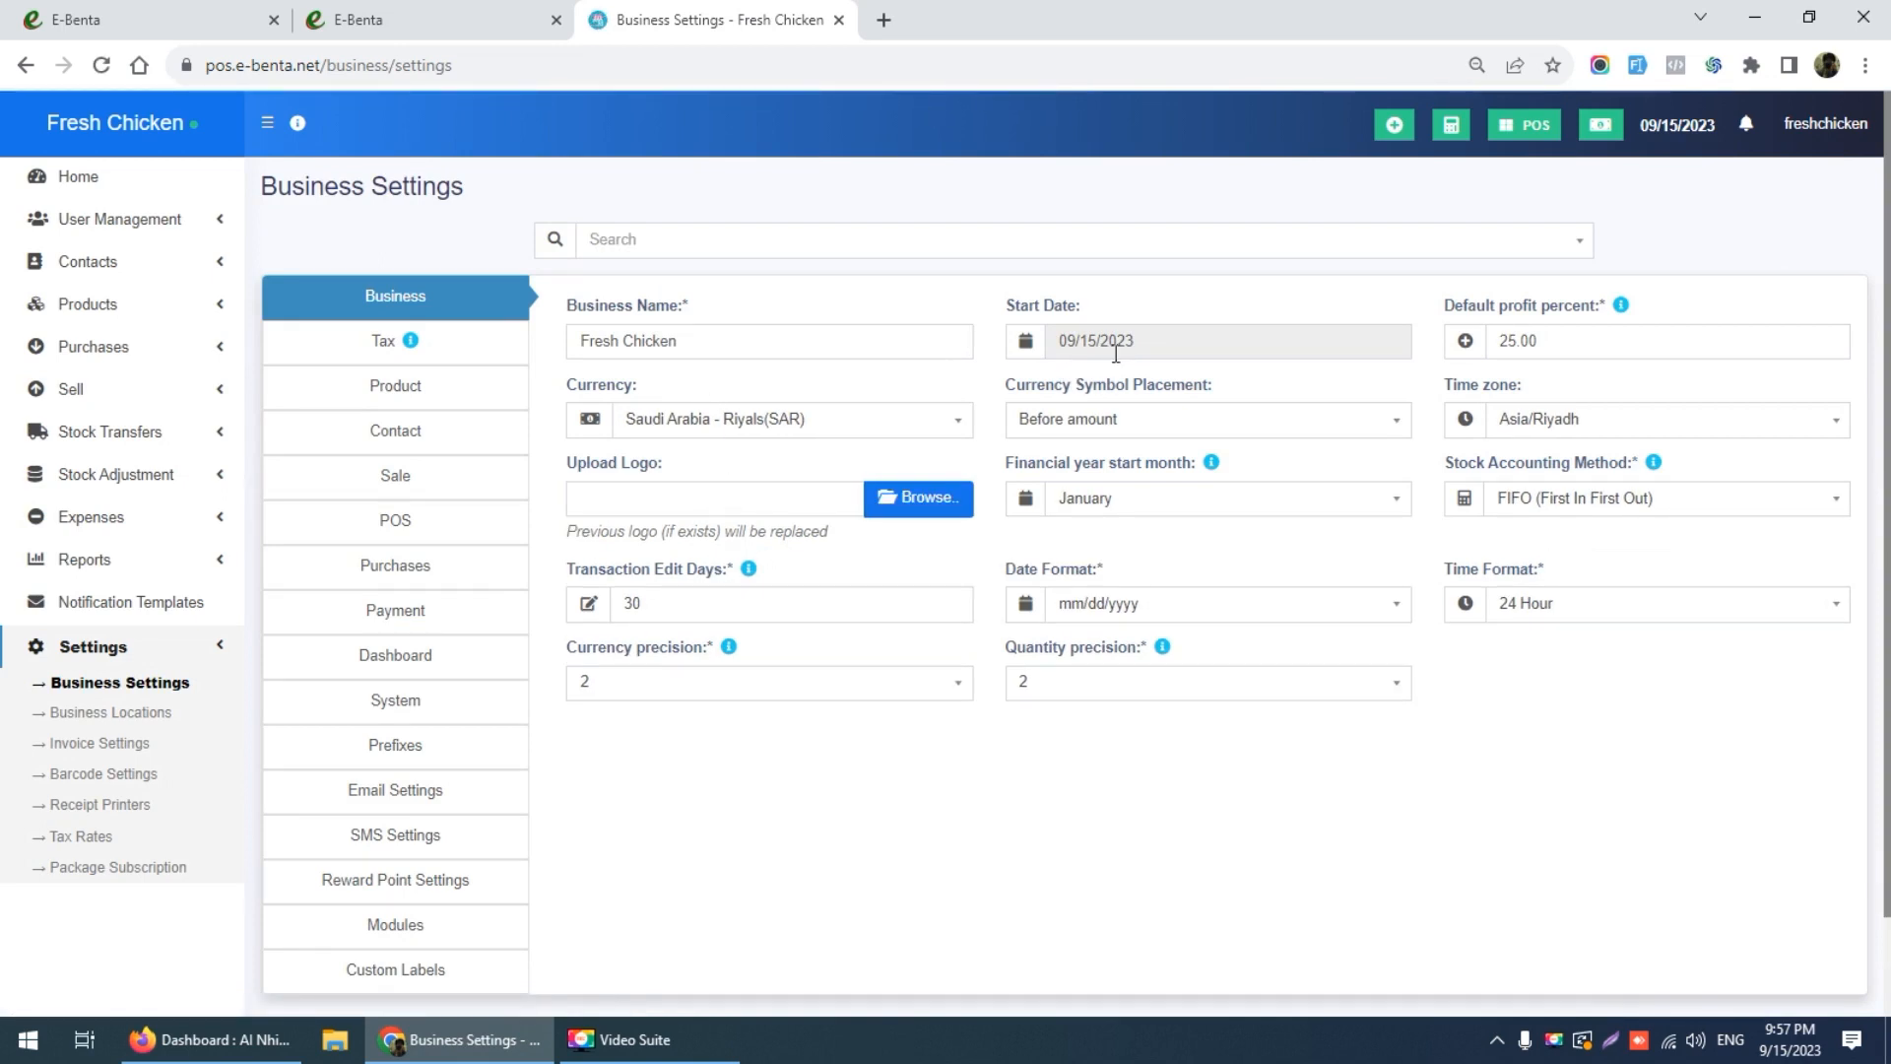
Step: Set default profit percent to 0, date format to dd/mm/yyyy and time format to 12 Hour
{"action": "double_click", "coordinate": [1562, 341]}
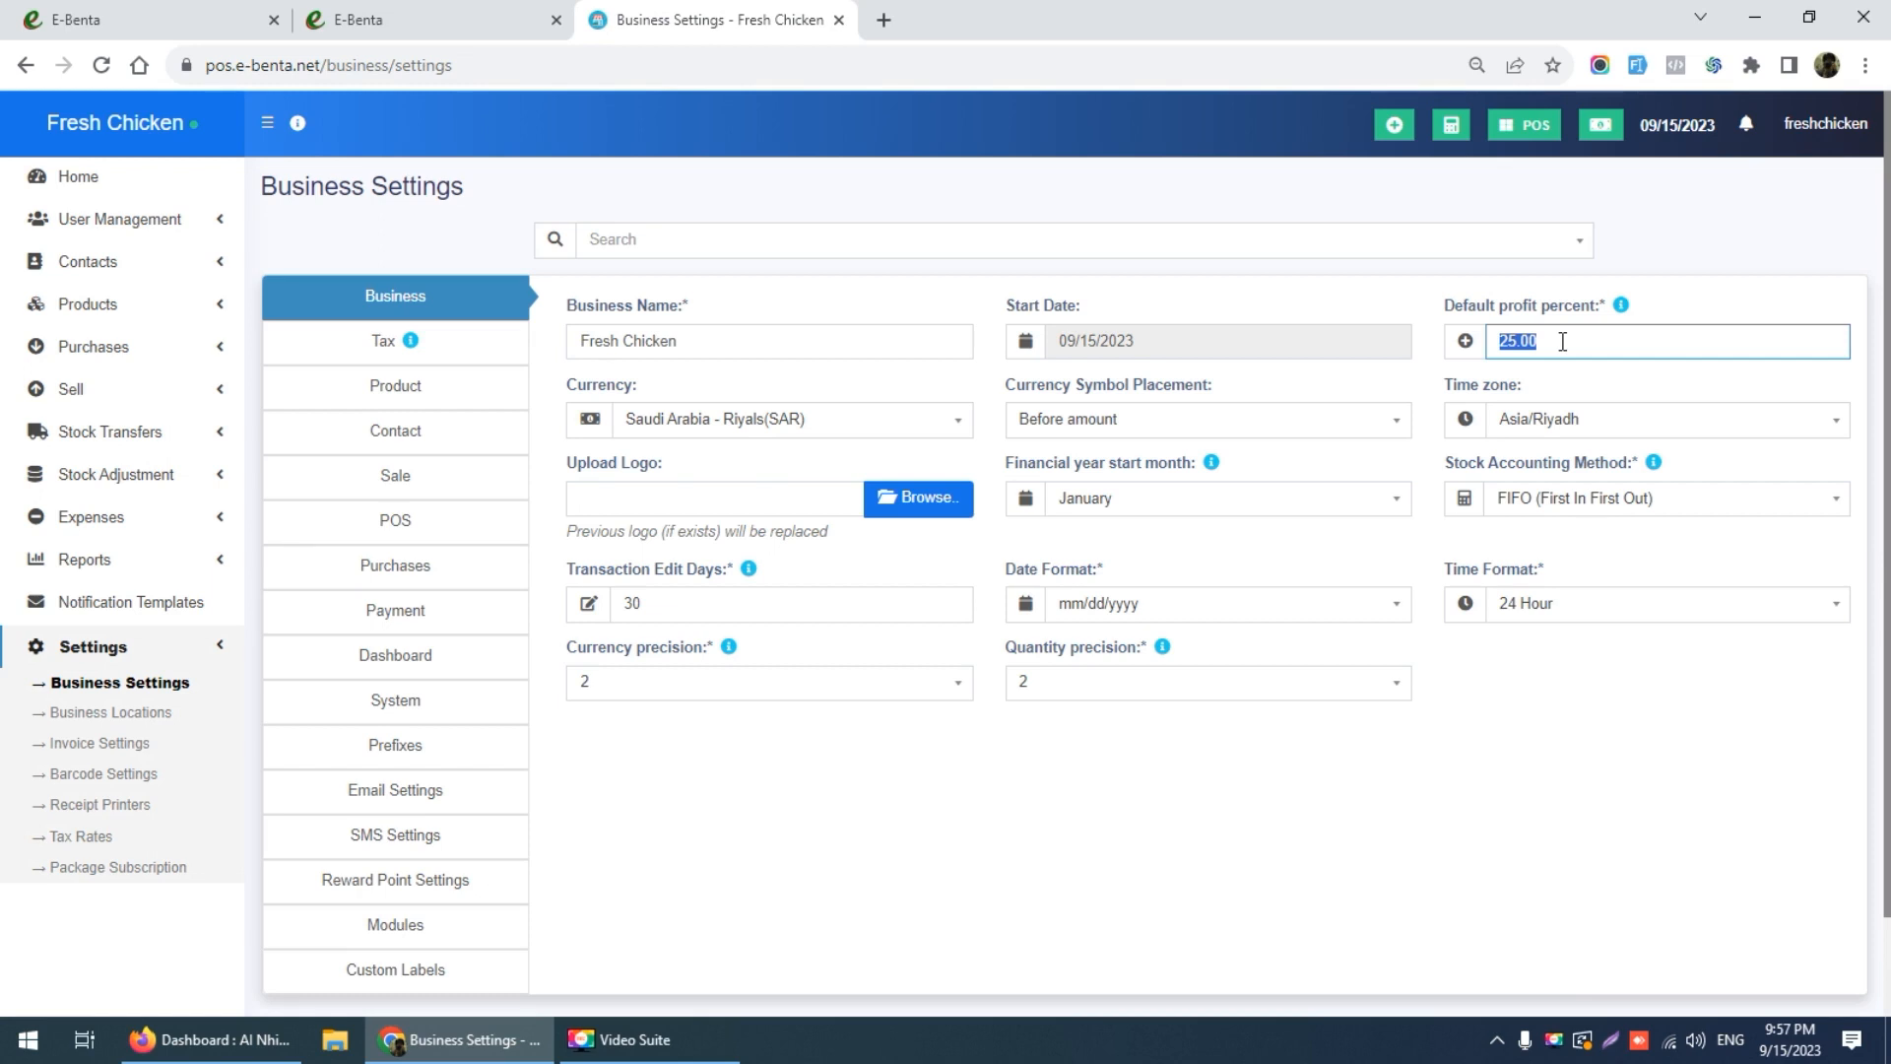
{"action": "type", "text": "0"}
{"action": "left_click", "coordinate": [1397, 392]}
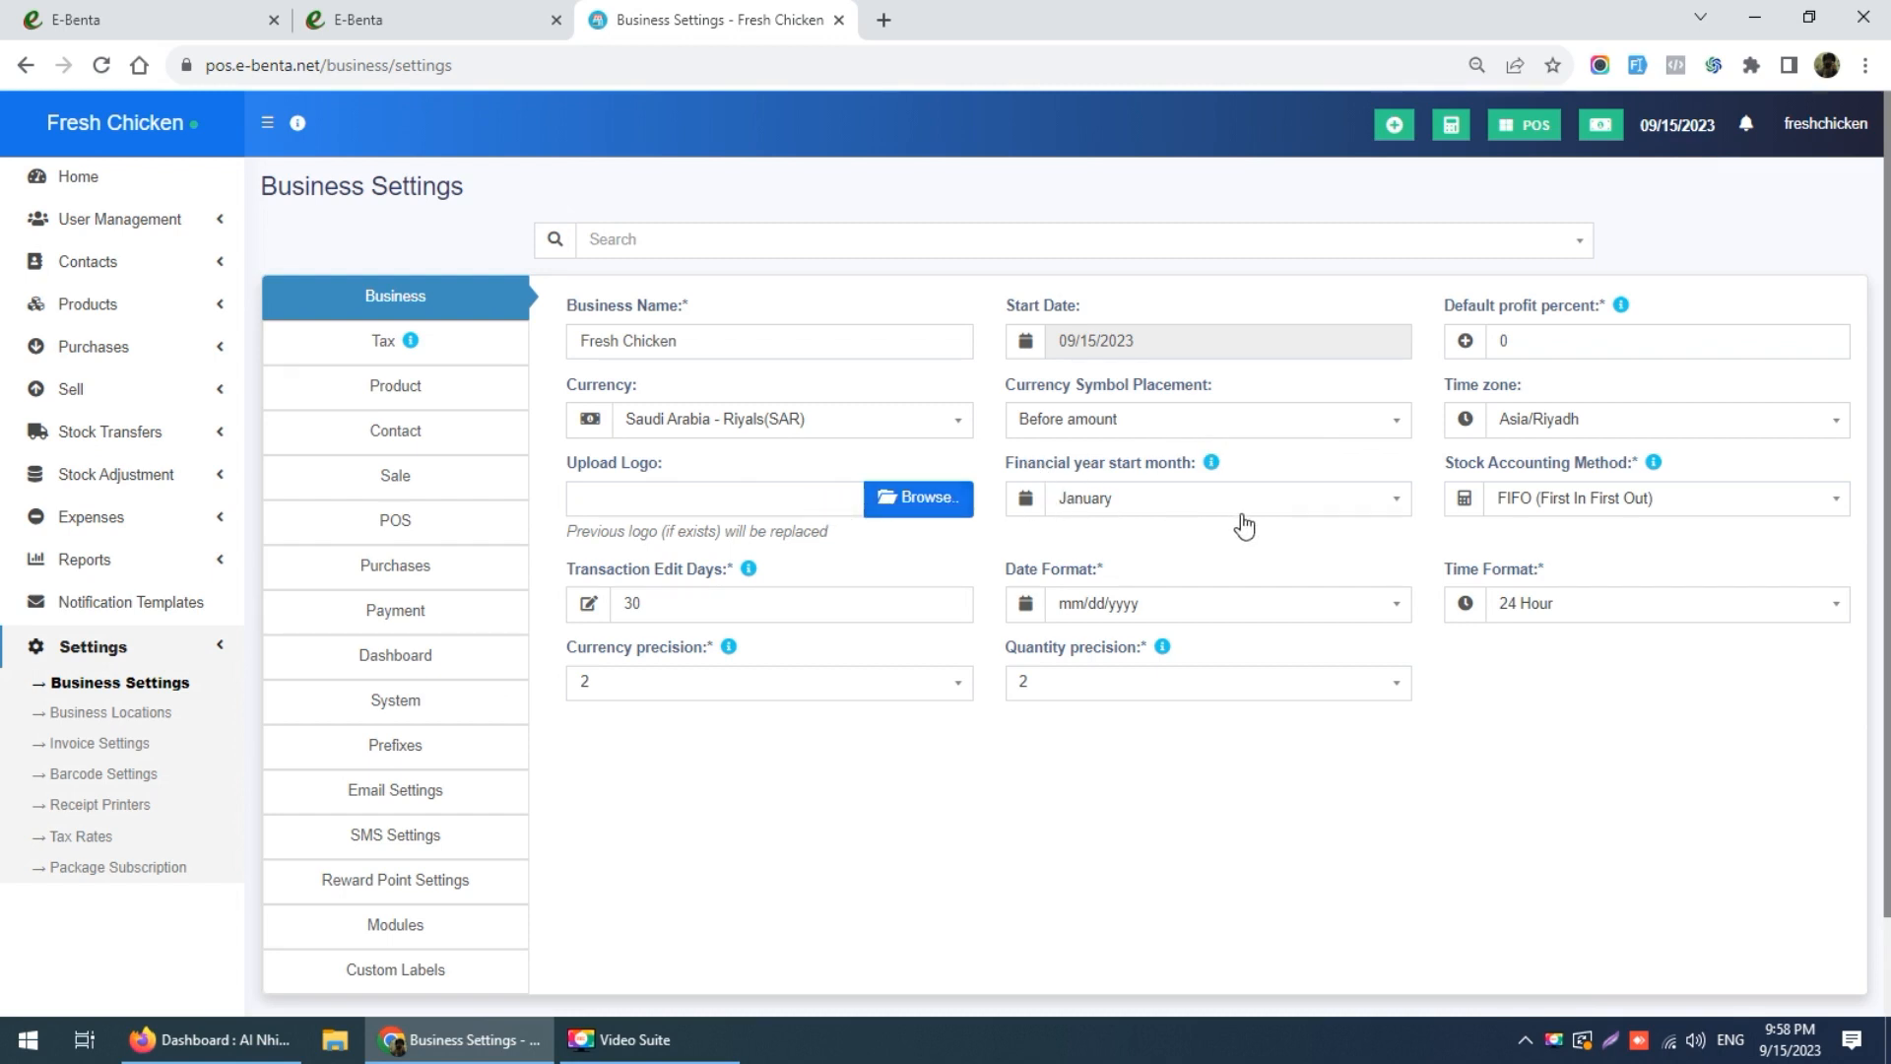
{"action": "left_click", "coordinate": [1224, 603]}
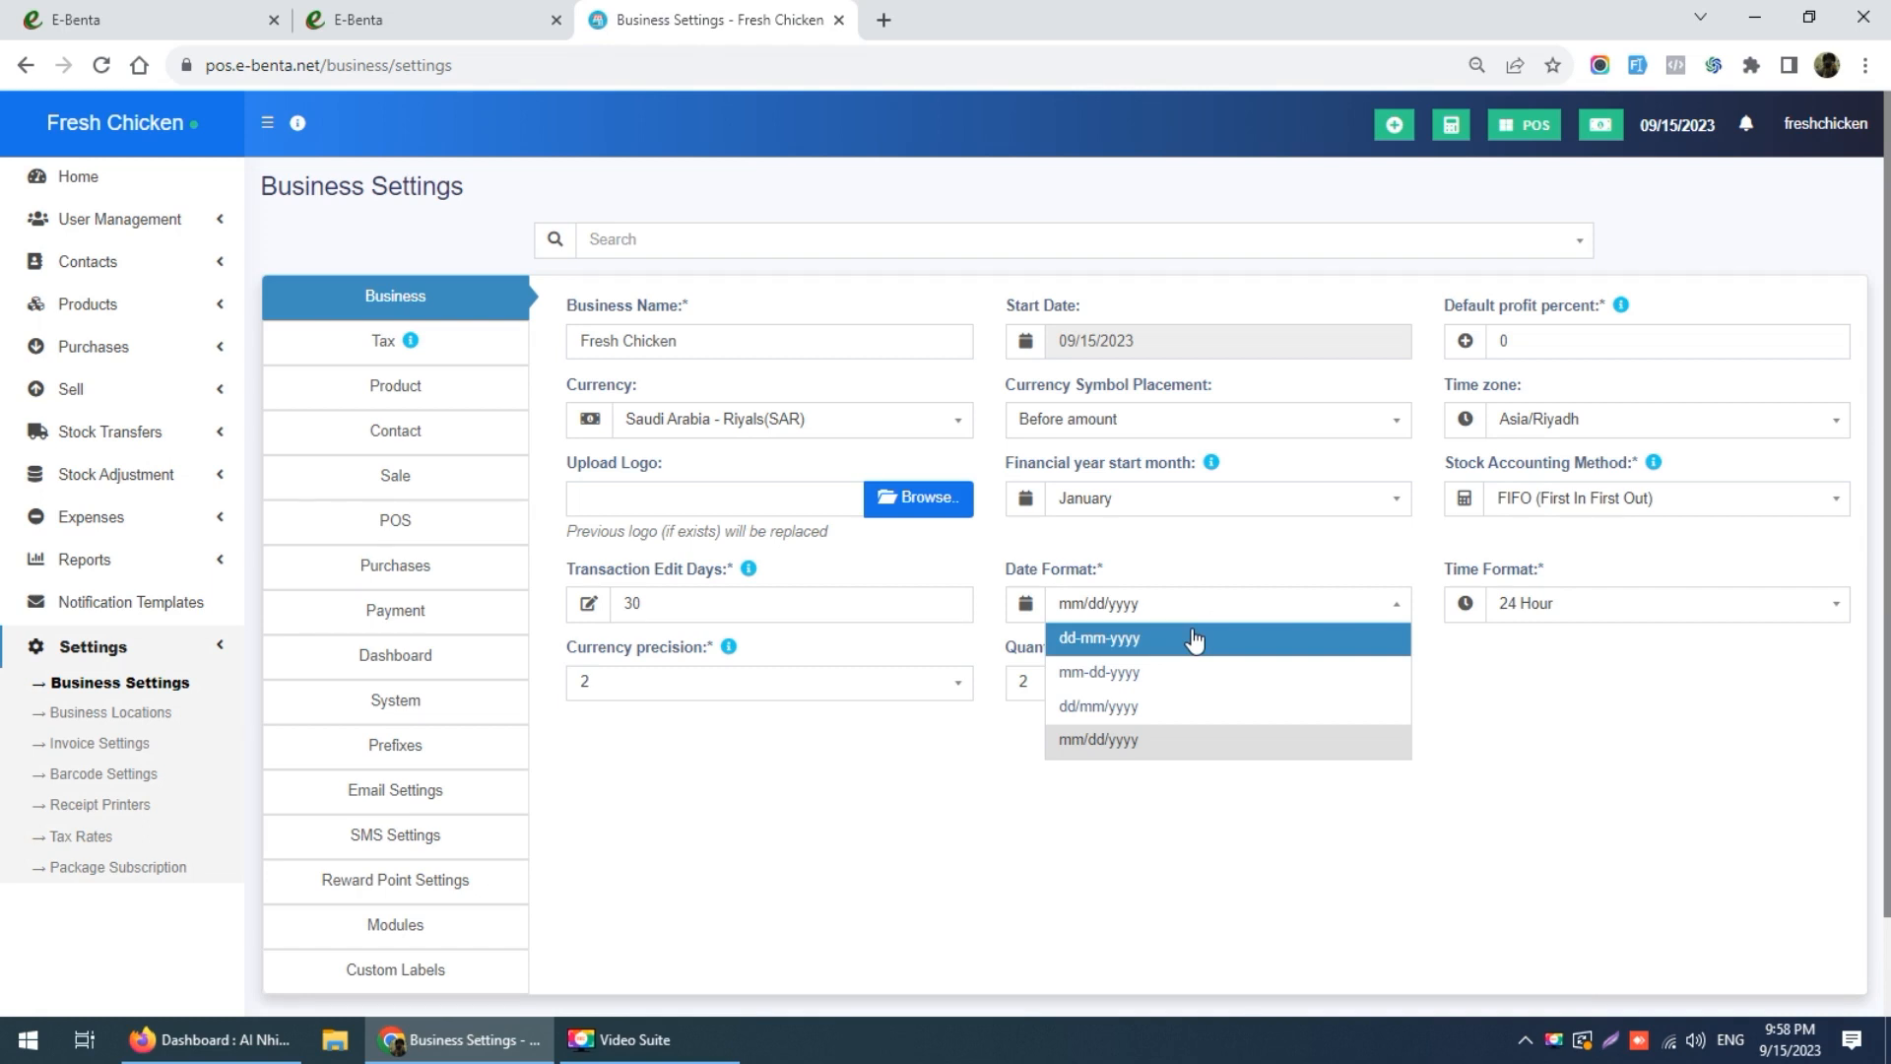
{"action": "left_click", "coordinate": [1185, 707]}
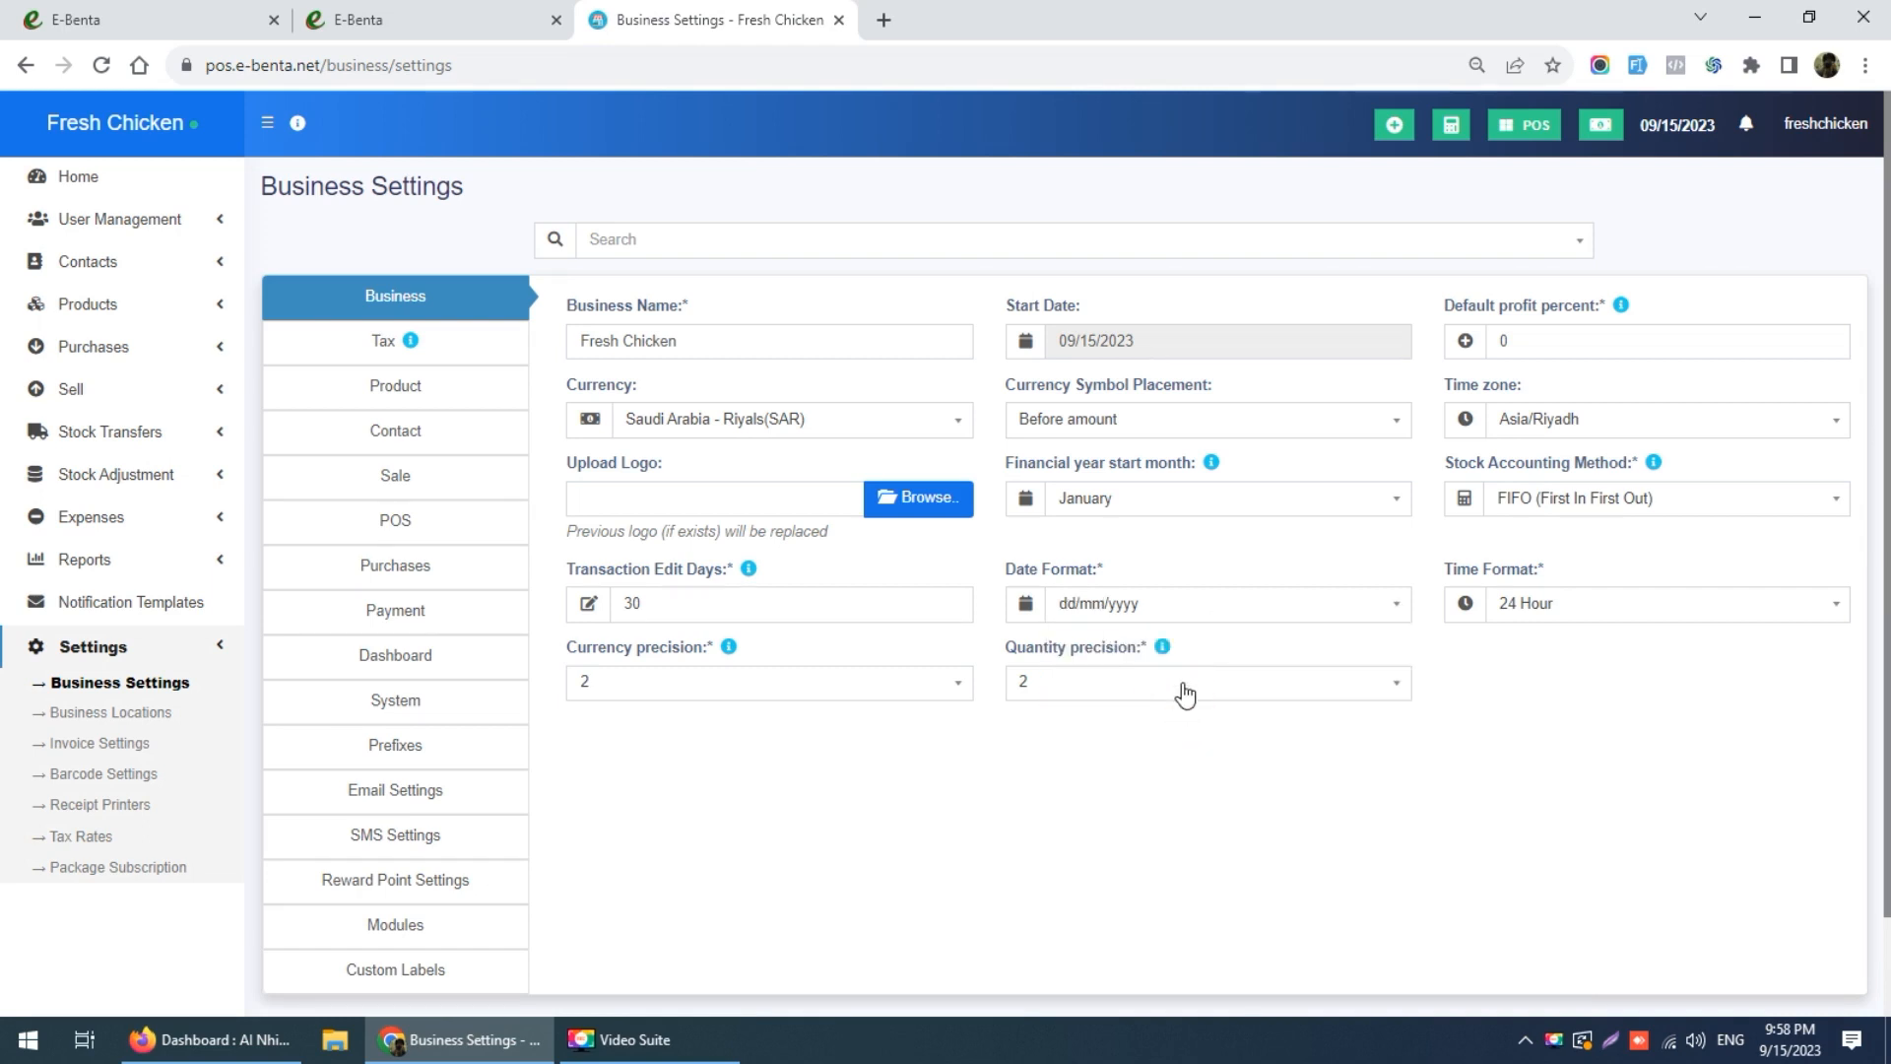
{"action": "left_click", "coordinate": [1527, 605]}
{"action": "left_click", "coordinate": [1528, 633]}
Step: Set quantity precision to 0 and save the business settings
{"action": "mouse_move", "coordinate": [747, 573]}
{"action": "left_click", "coordinate": [1025, 680]}
{"action": "left_click", "coordinate": [1032, 724]}
{"action": "scroll", "coordinate": [1162, 788], "scroll_direction": "down", "scroll_amount": 2}
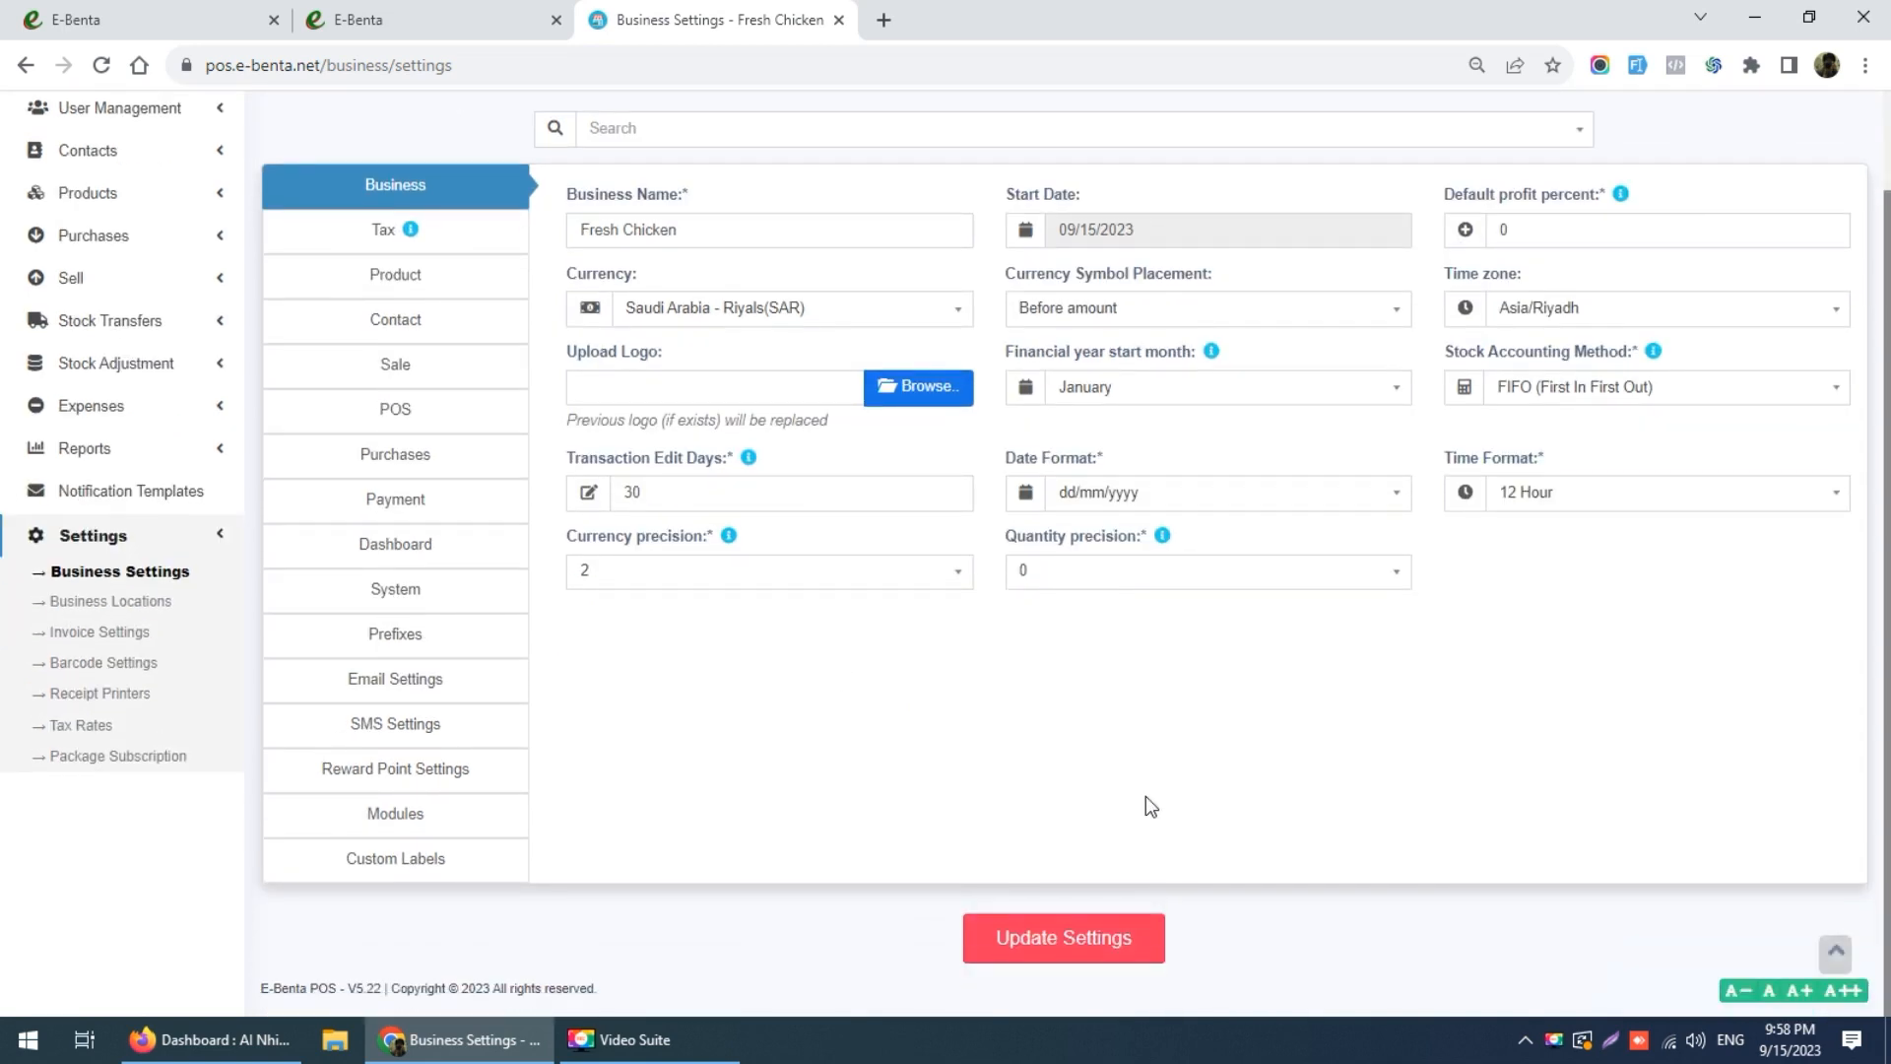
{"action": "left_click", "coordinate": [1069, 936]}
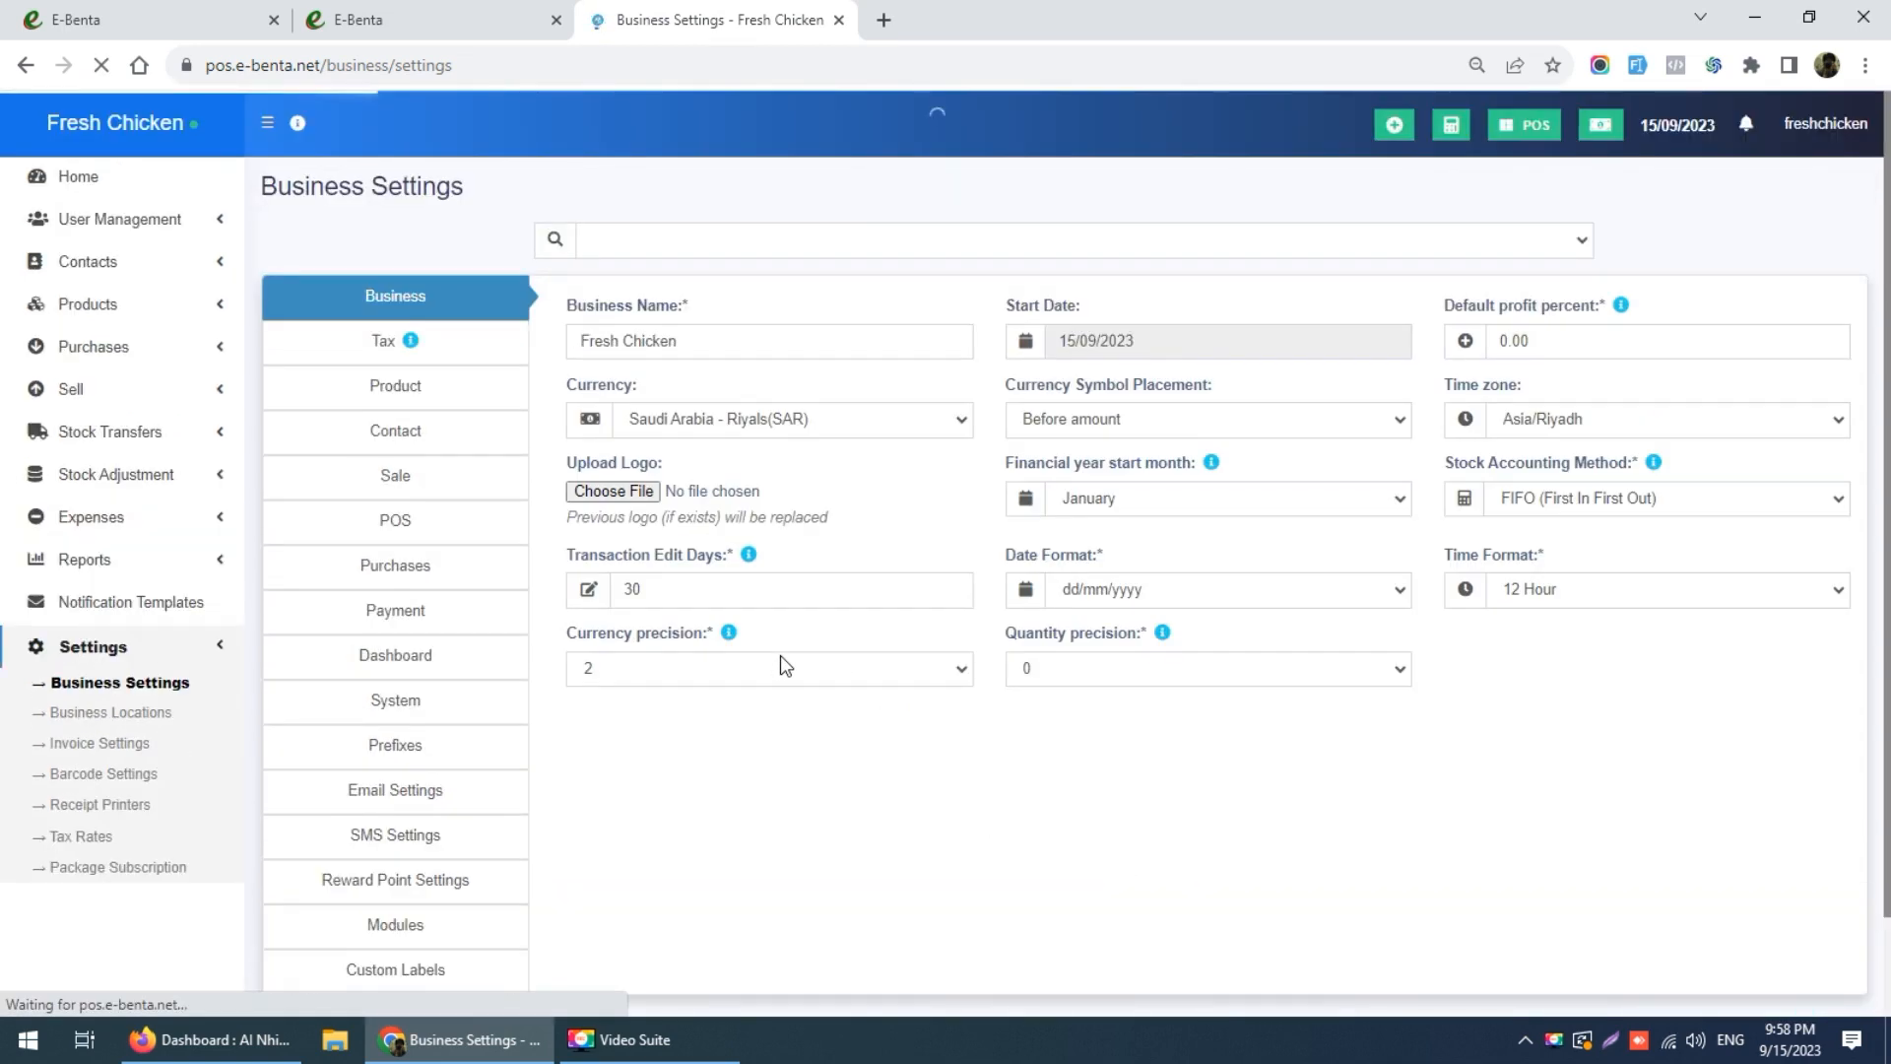
Step: In Tax Rates, start a new rate named 15% with a 15 percent rate
{"action": "left_click", "coordinate": [475, 358]}
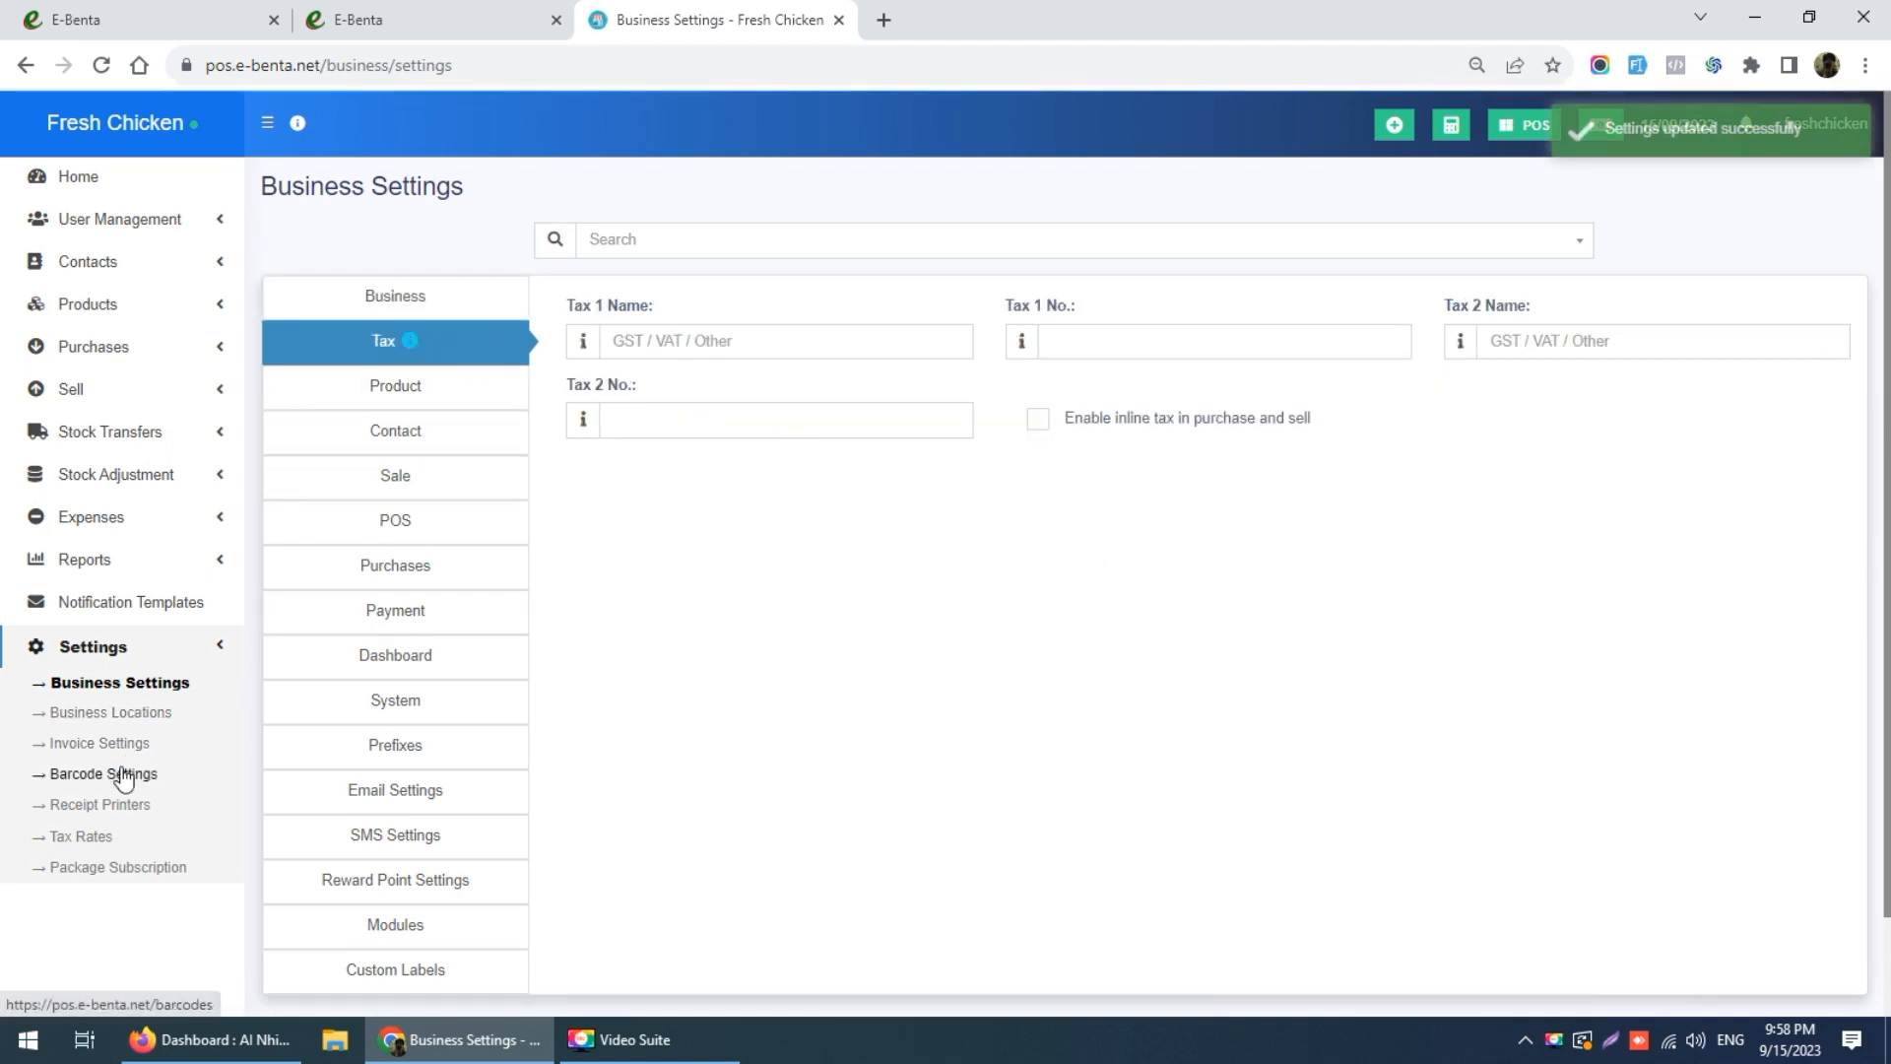
{"action": "left_click", "coordinate": [103, 837]}
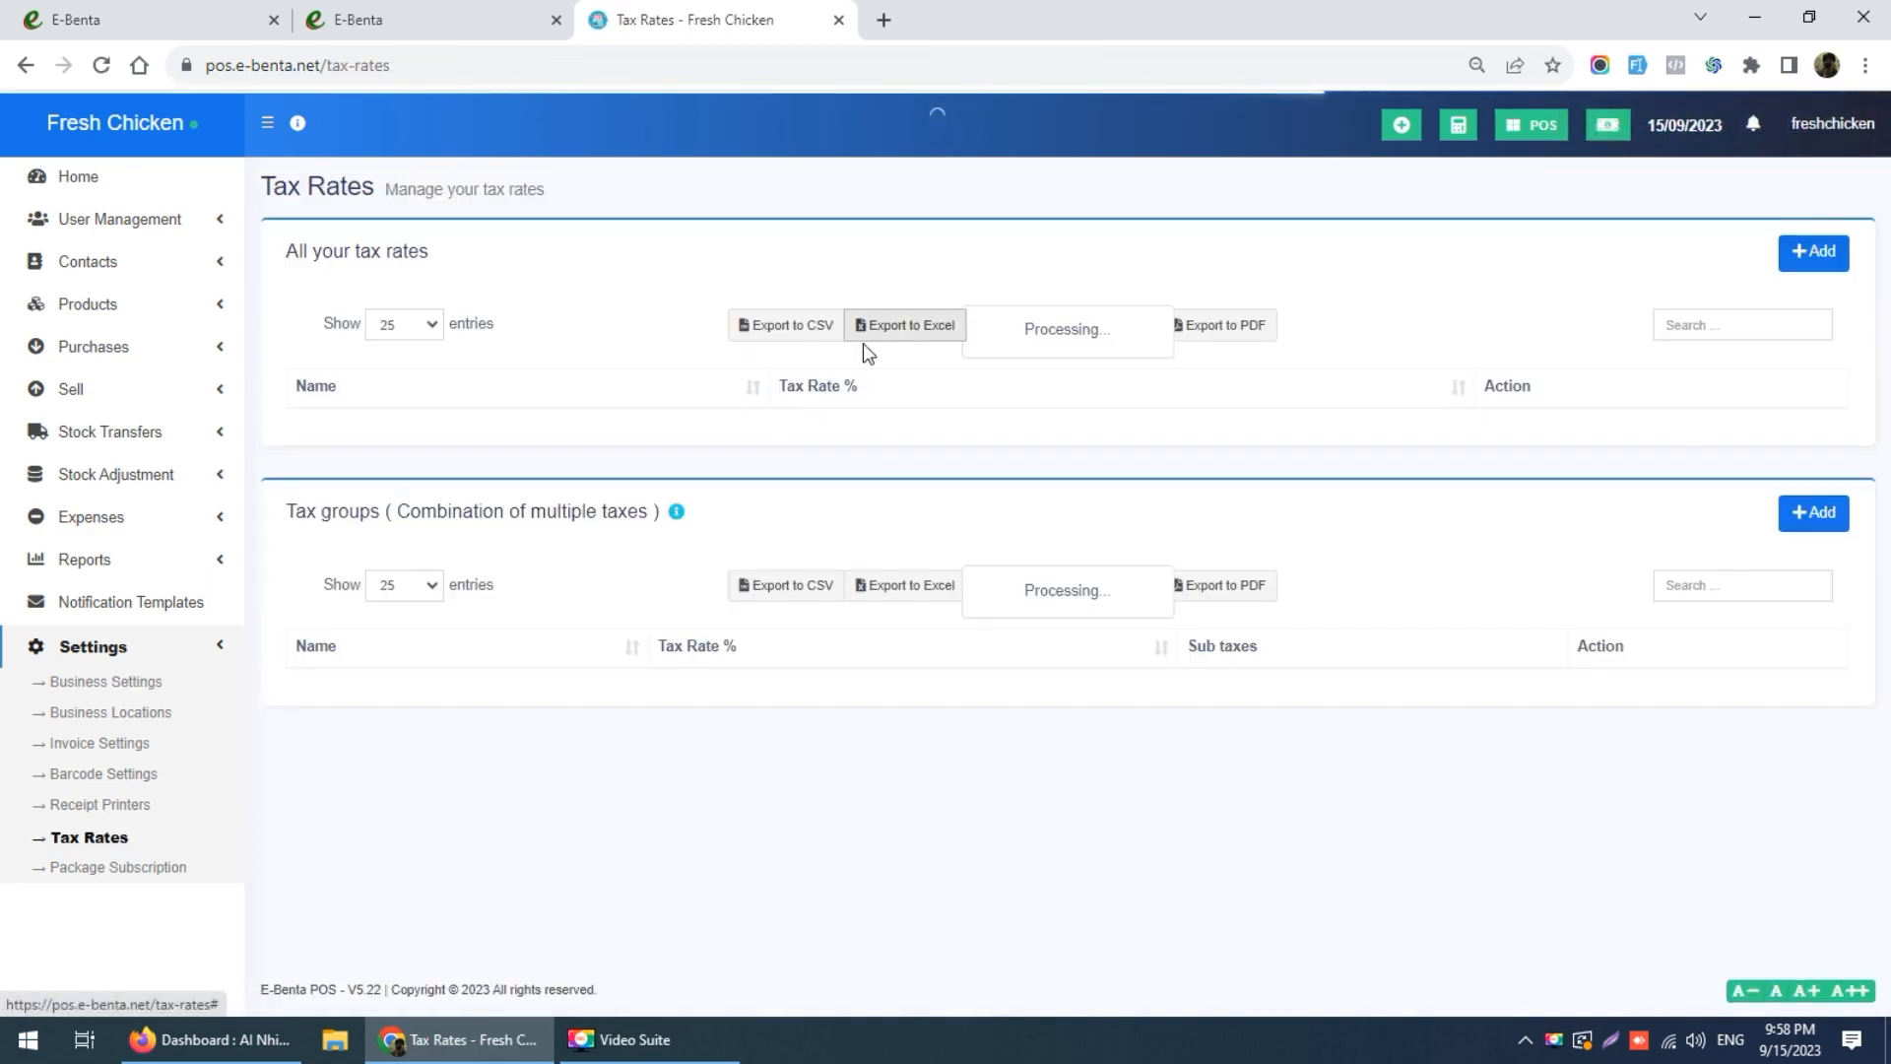
{"action": "left_click", "coordinate": [1822, 263]}
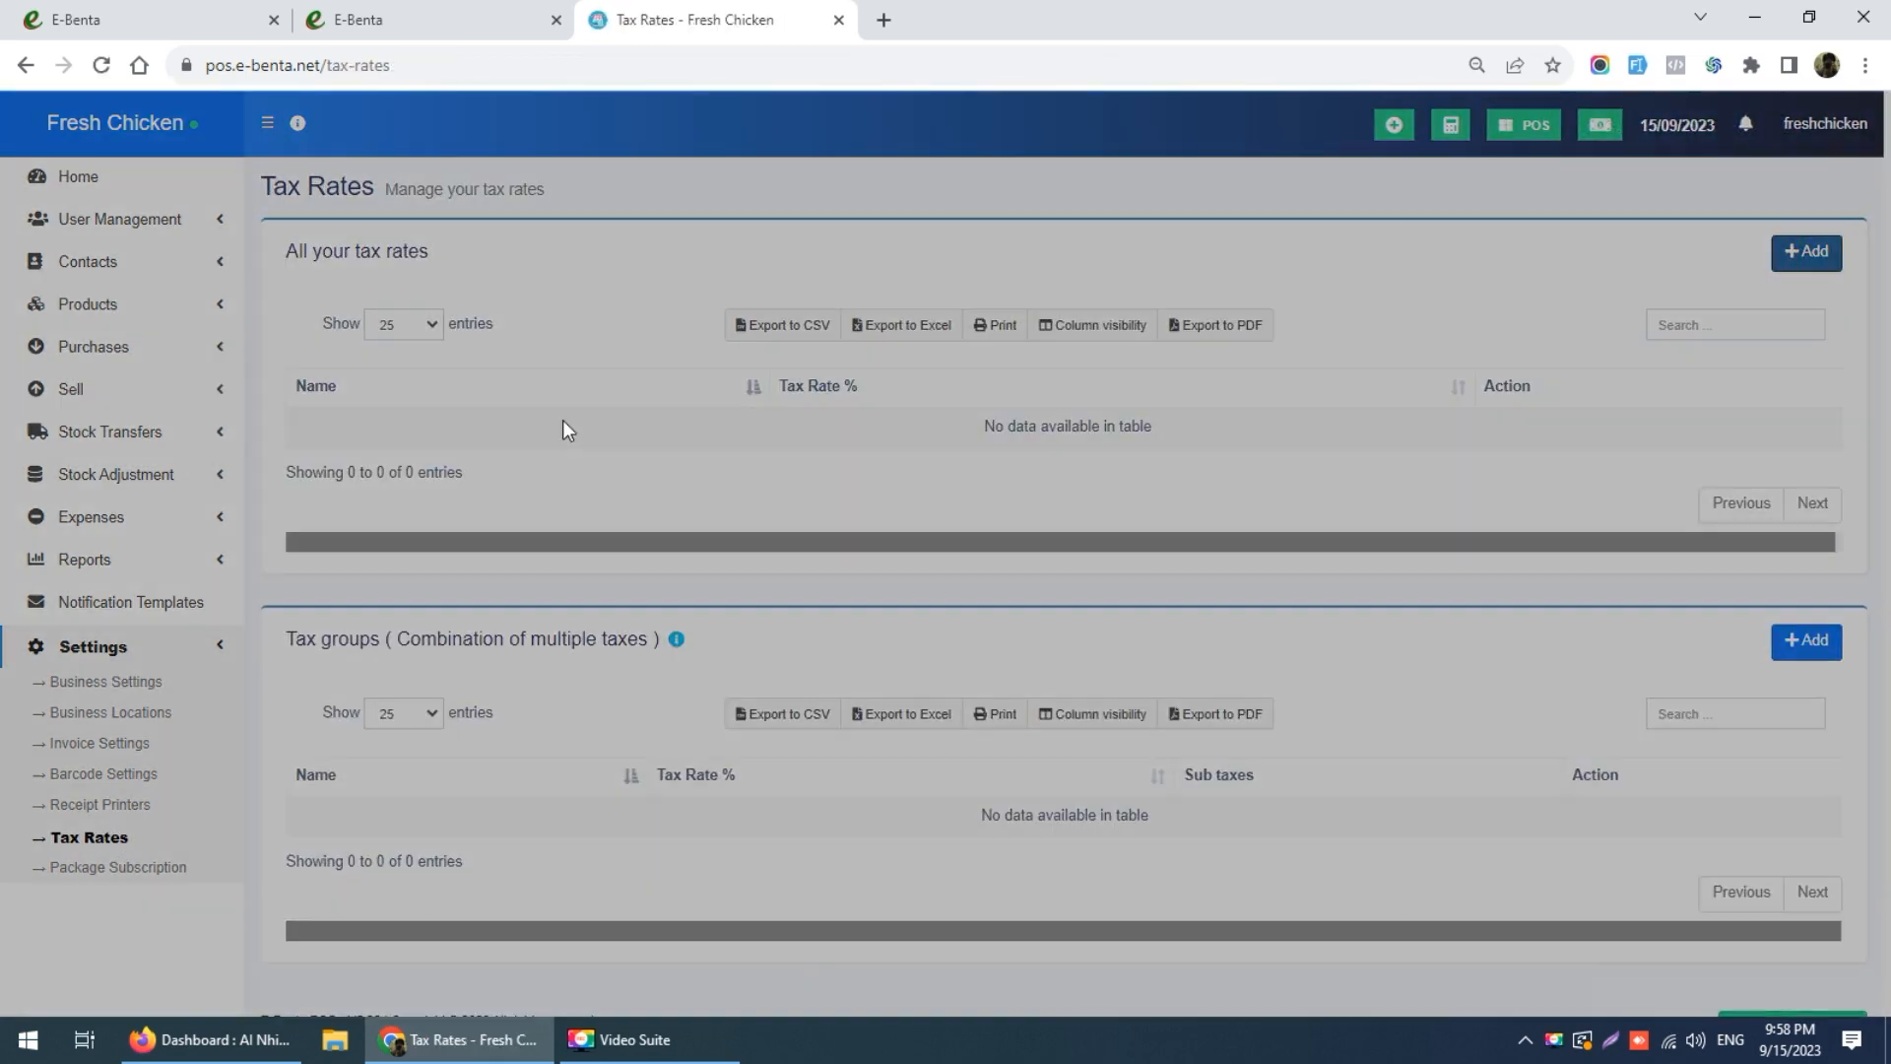
{"action": "left_click", "coordinate": [720, 246]}
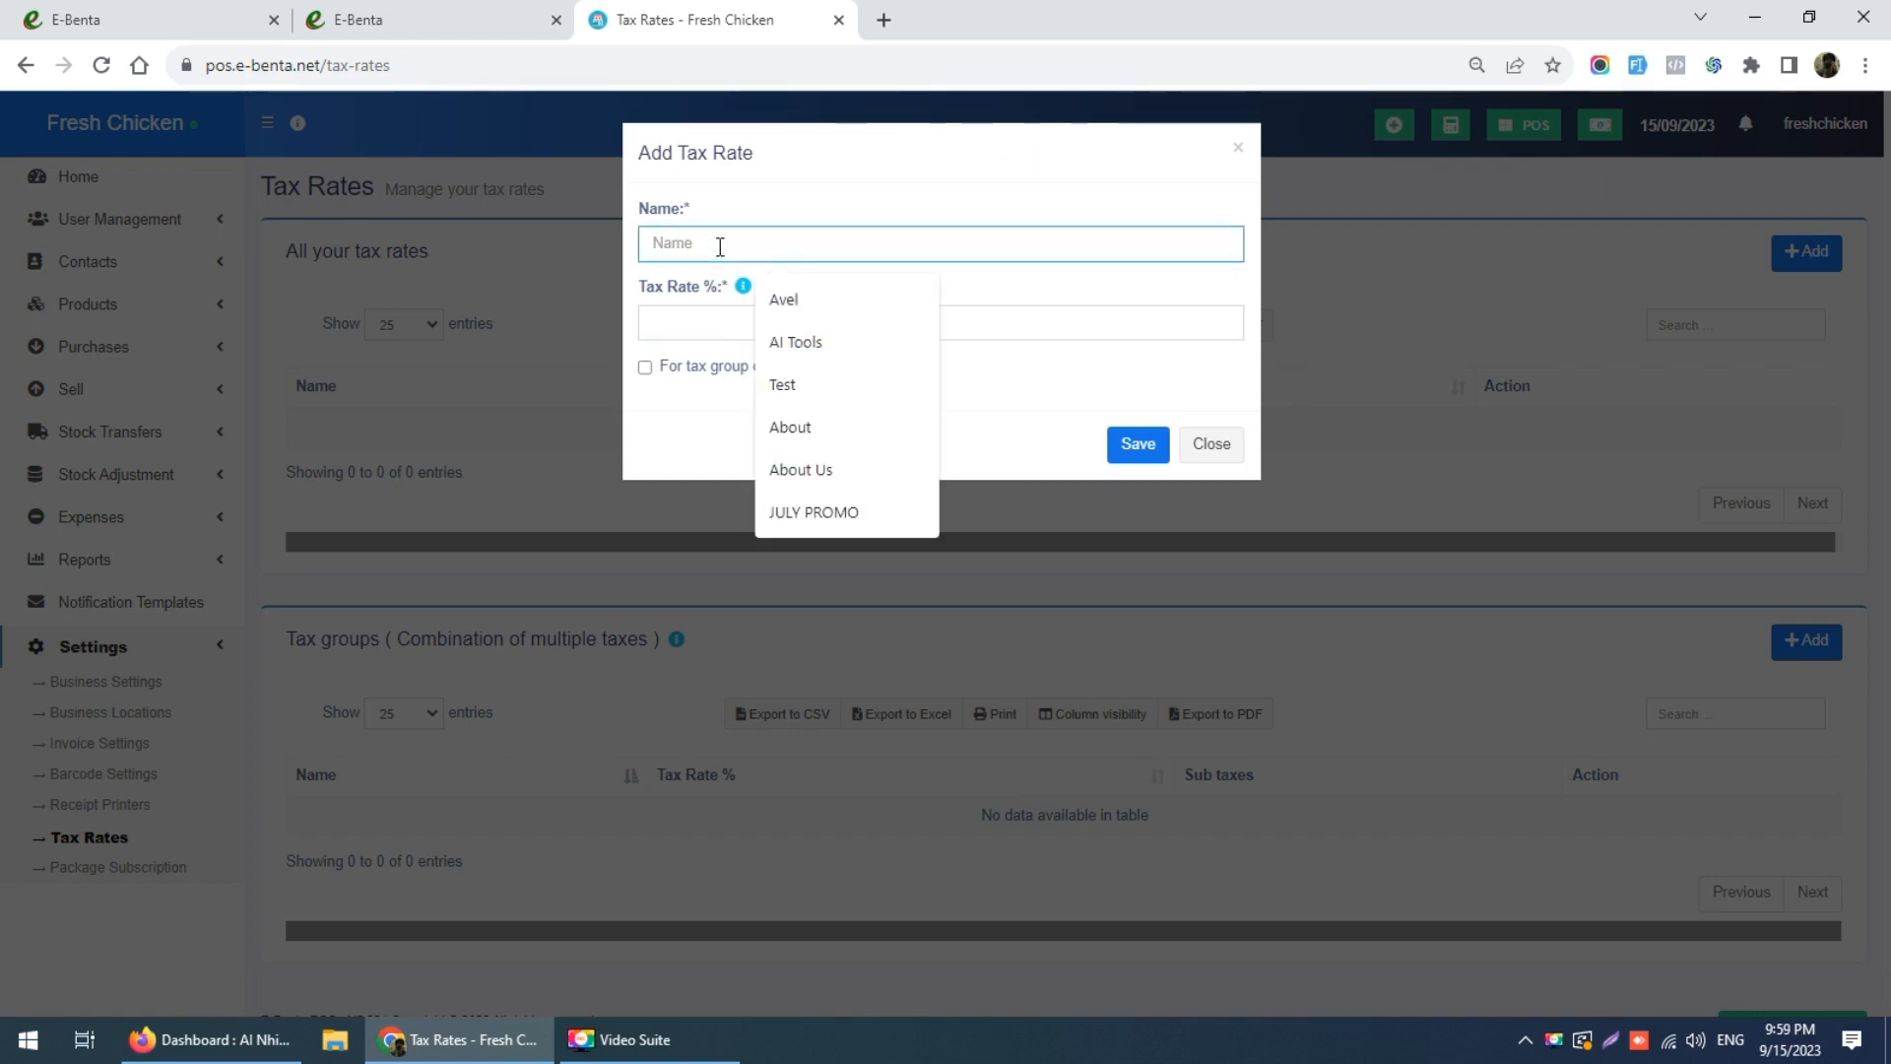
{"action": "type", "text": "15%"}
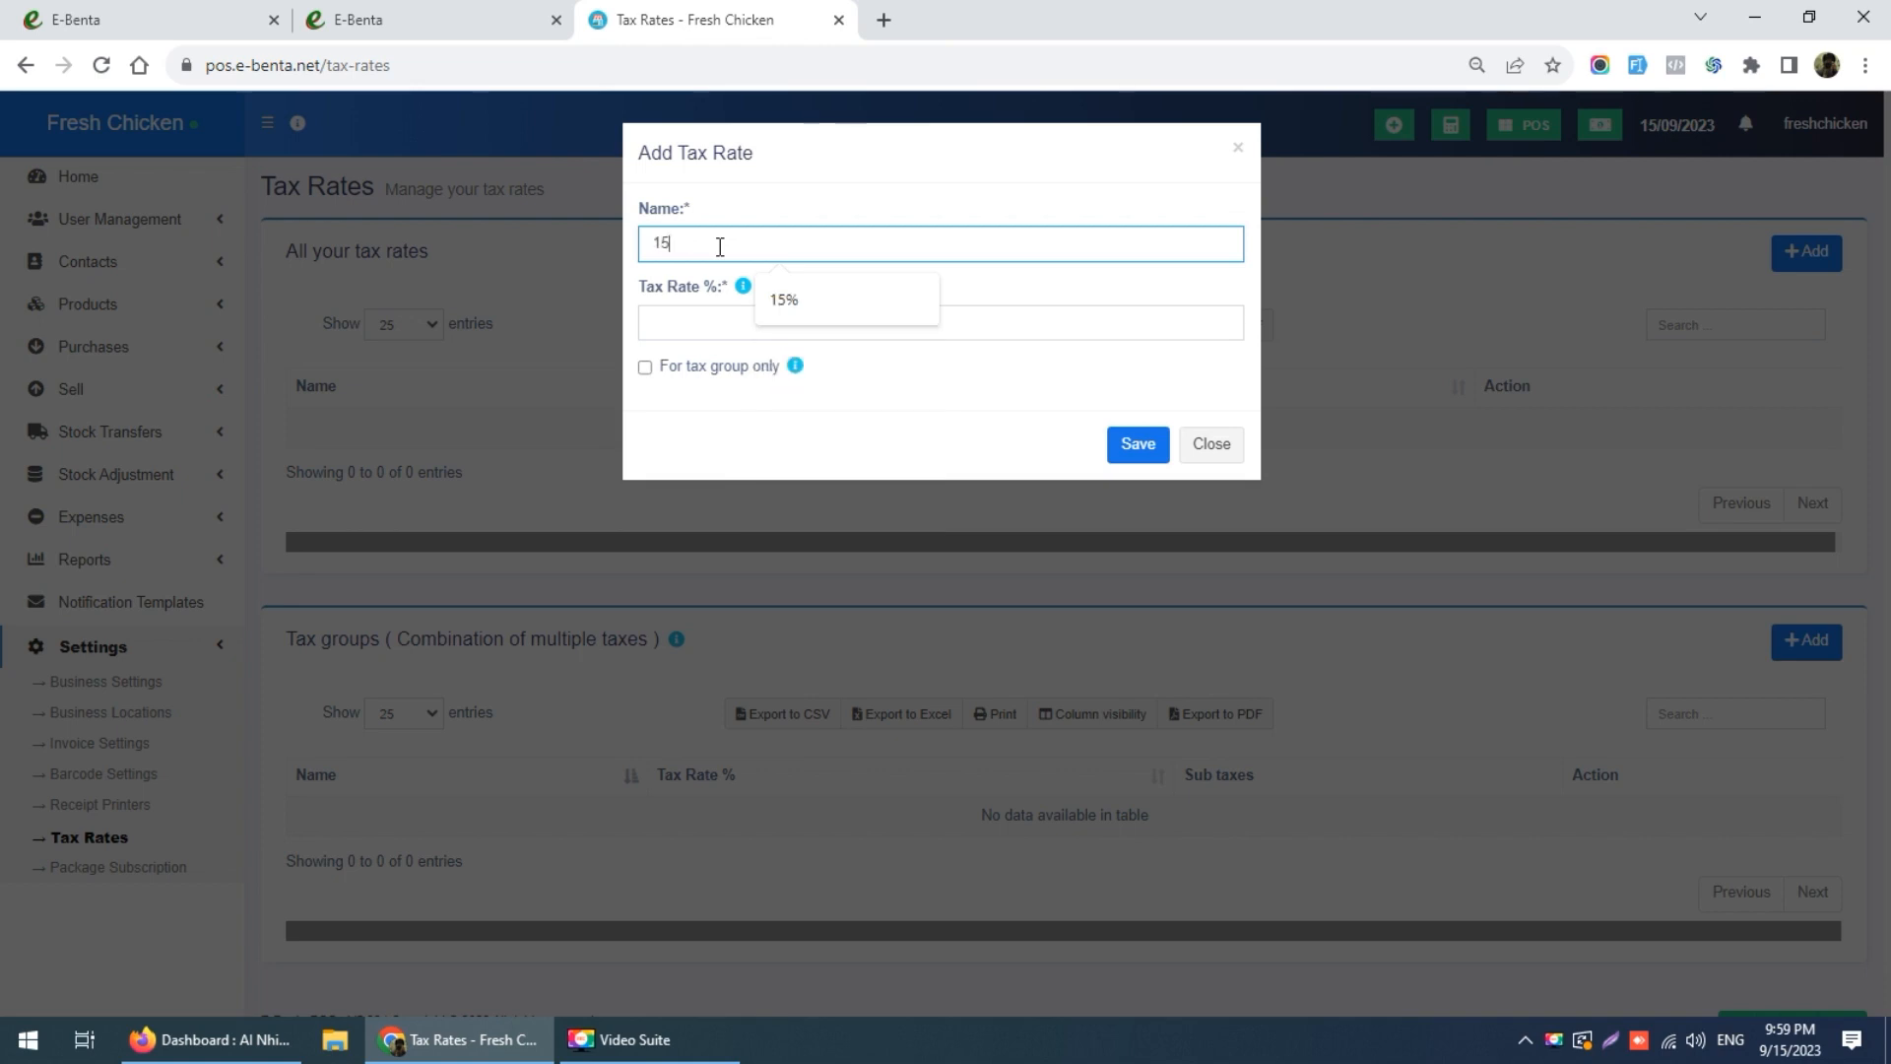
{"action": "left_click", "coordinate": [689, 318]}
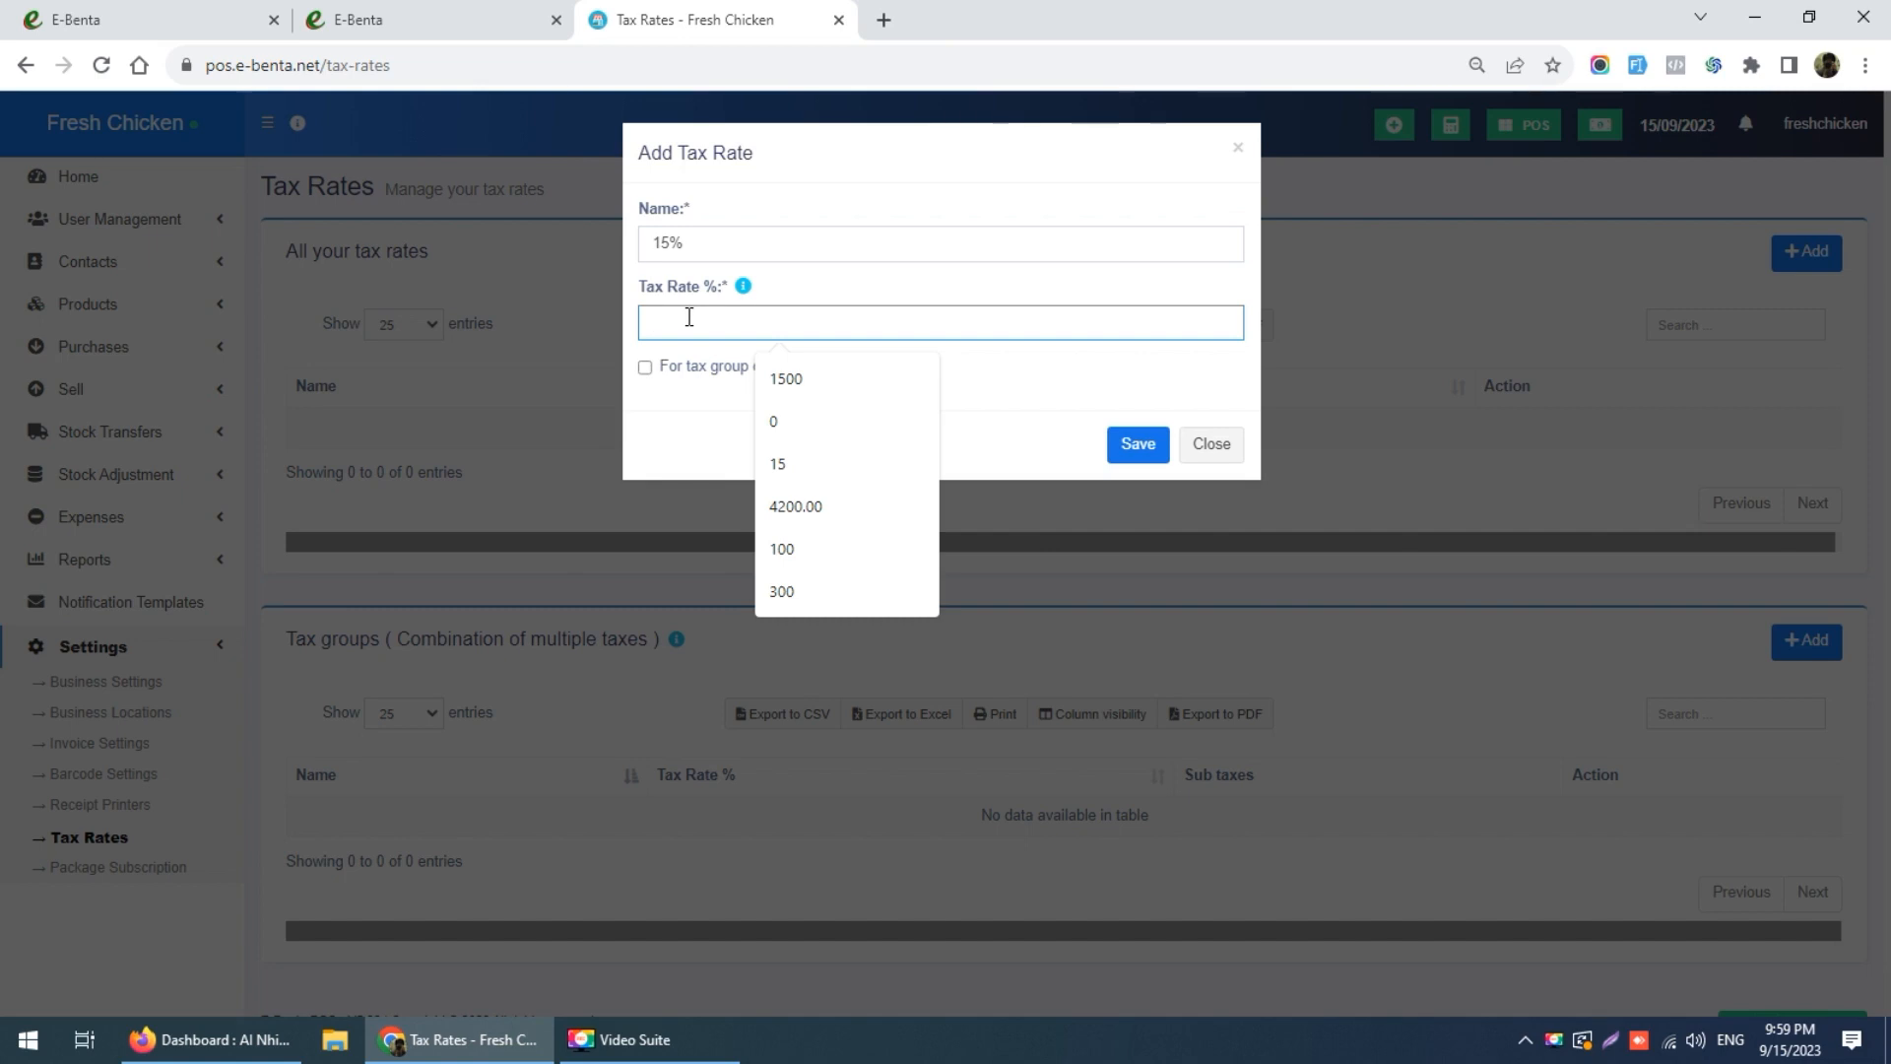
{"action": "type", "text": "15"}
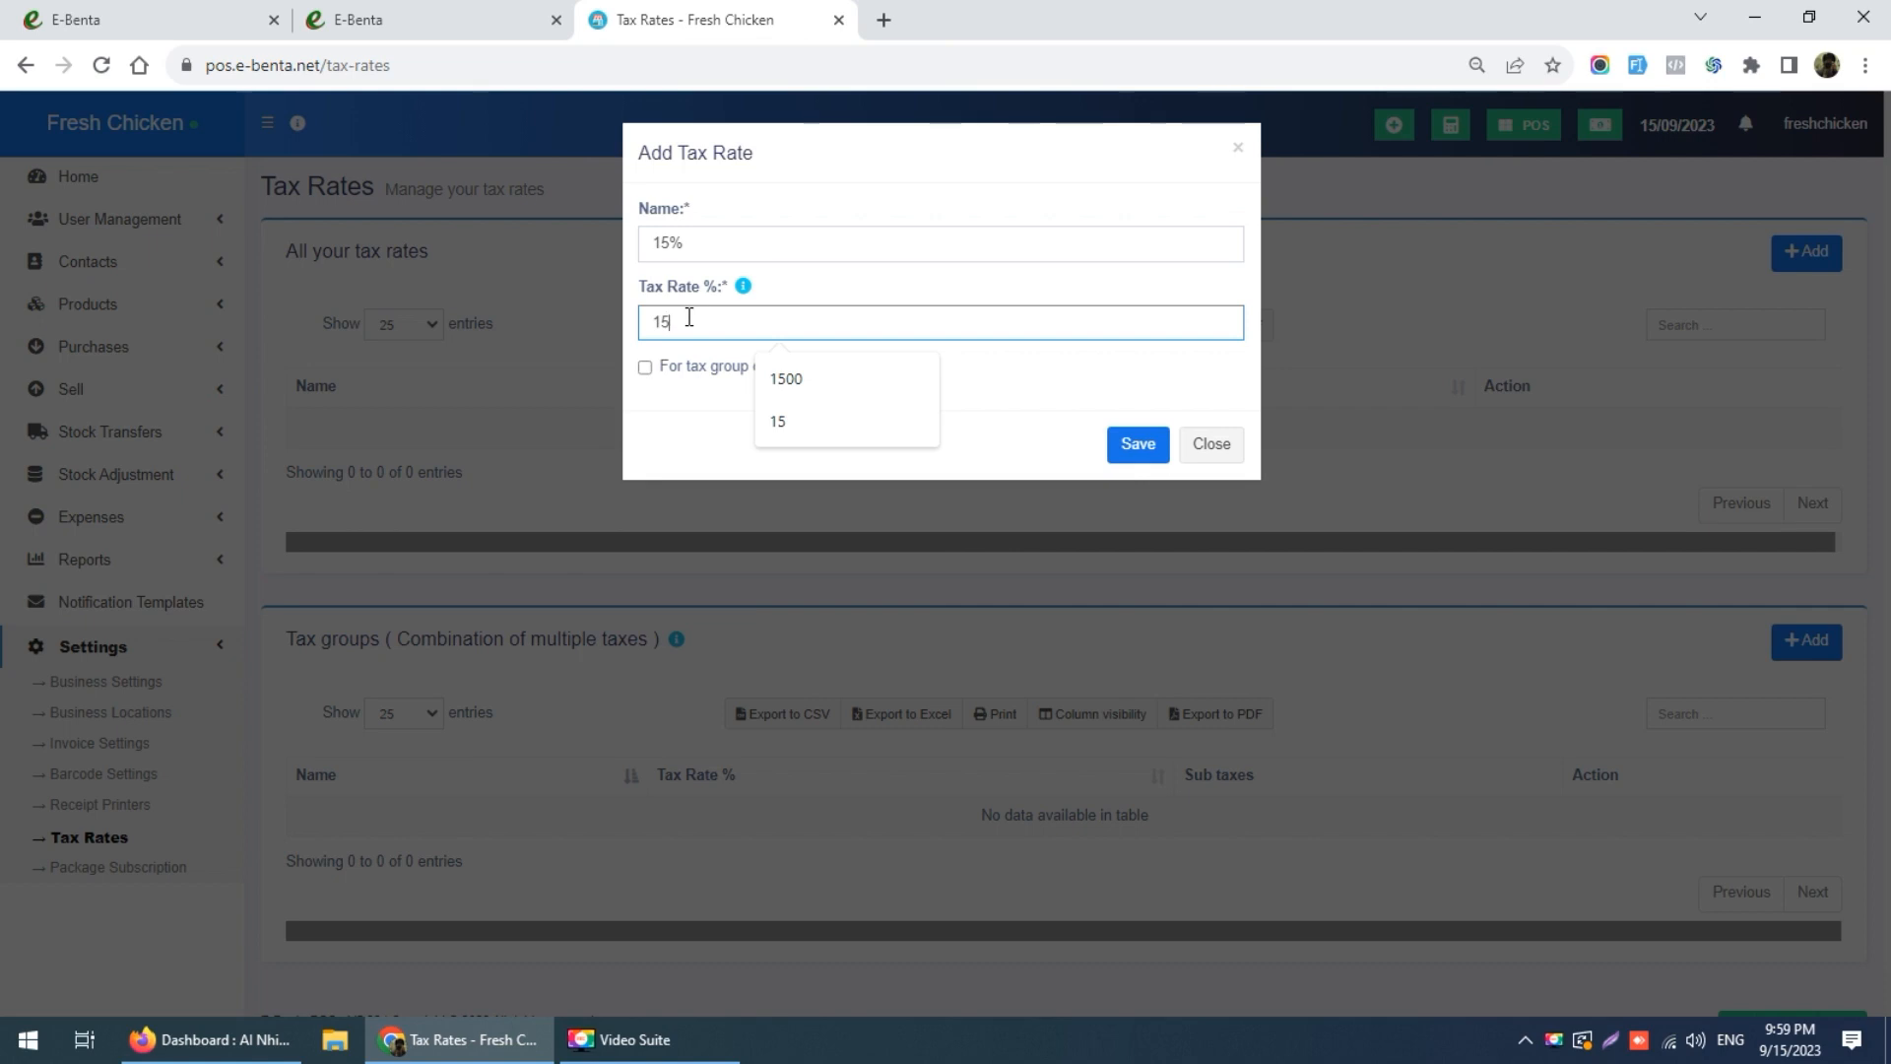
Step: Save the 15% tax rate and return to Business Settings
{"action": "left_click", "coordinate": [676, 430]}
{"action": "double_click", "coordinate": [726, 328]}
{"action": "left_click", "coordinate": [688, 445]}
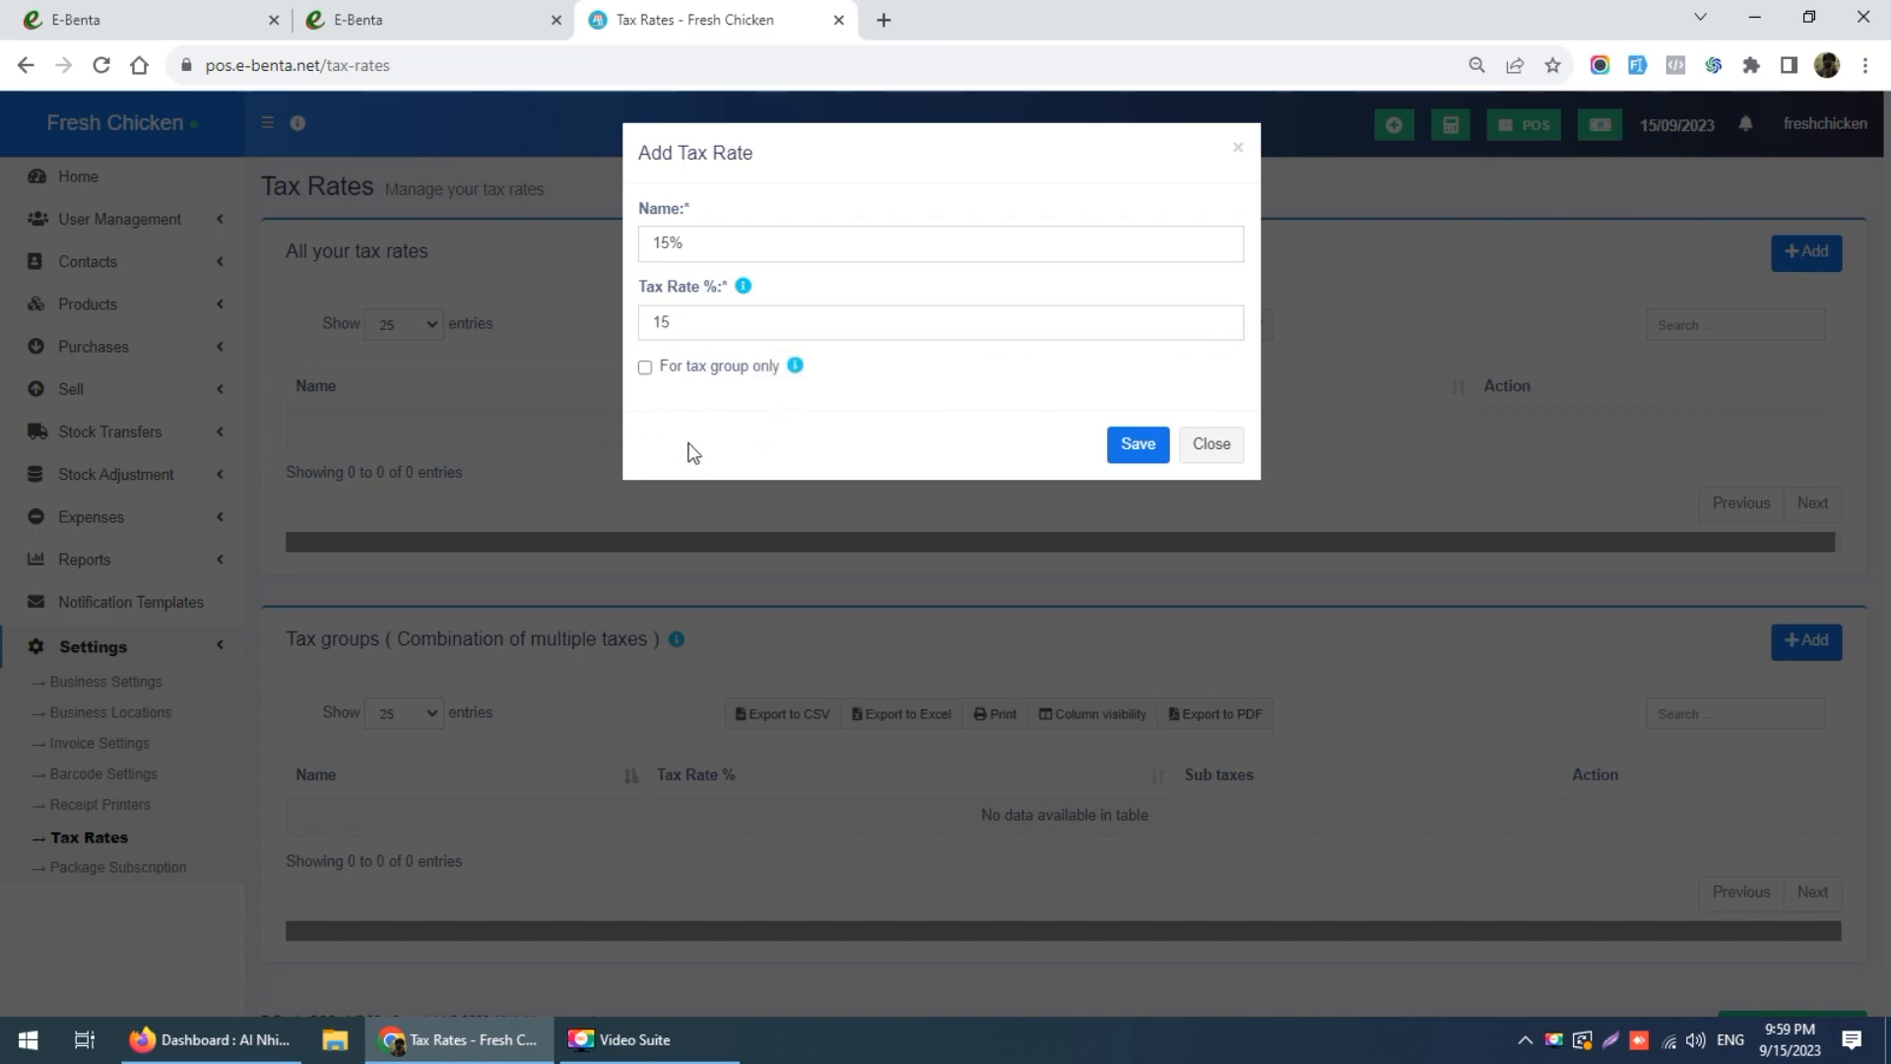
{"action": "left_click", "coordinate": [695, 325]}
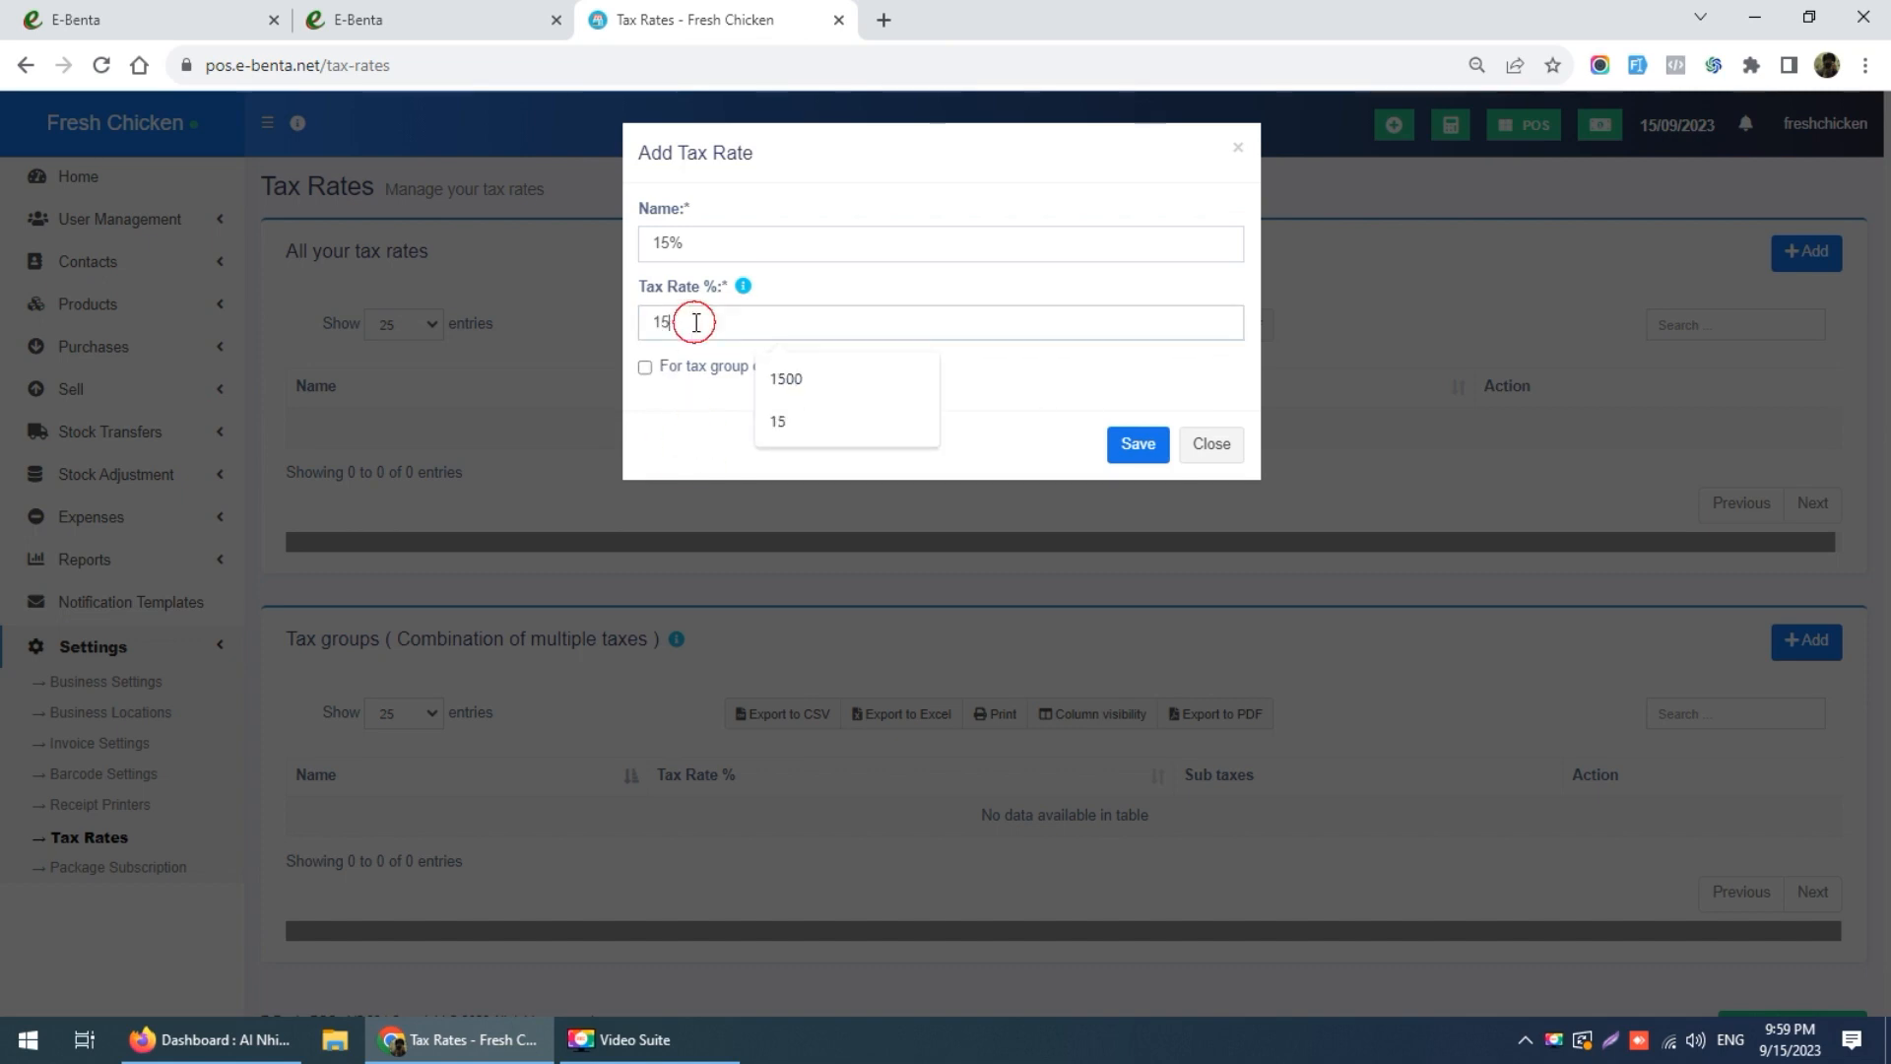
{"action": "left_click", "coordinate": [696, 426]}
{"action": "double_click", "coordinate": [710, 235]}
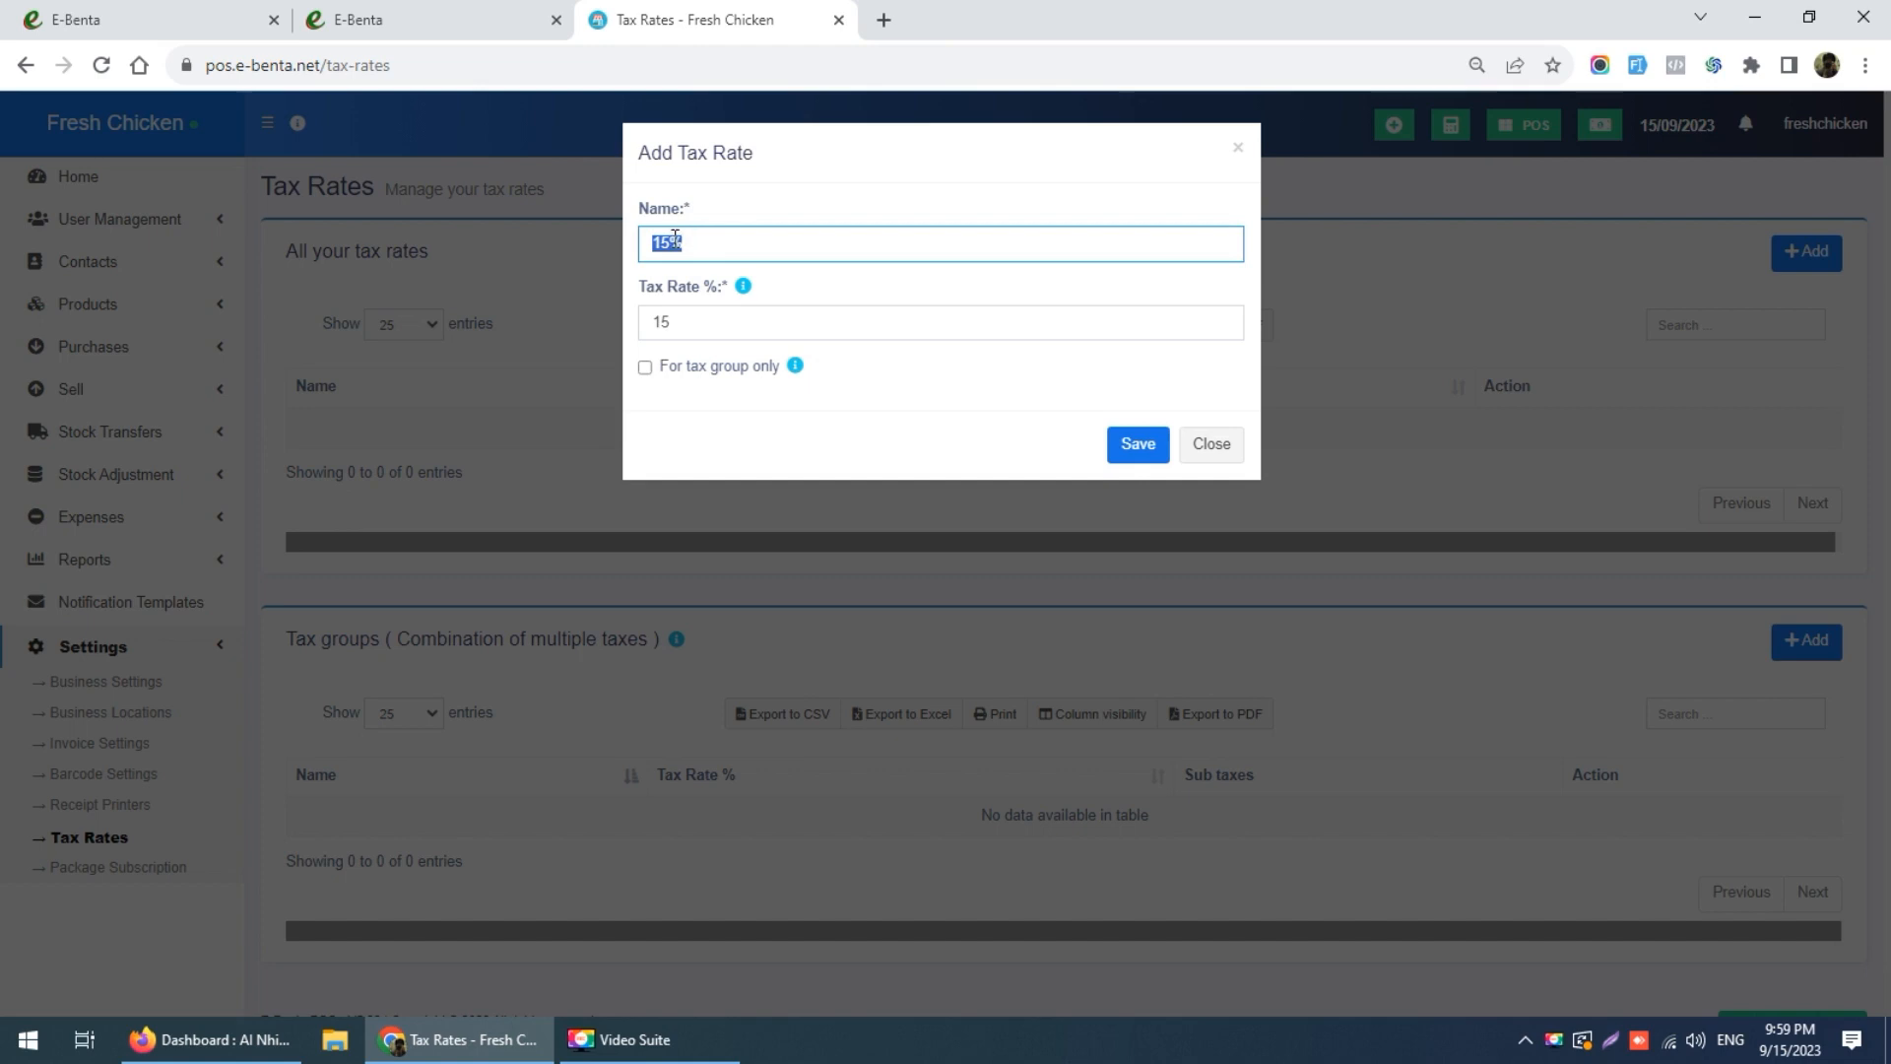
{"action": "left_click", "coordinate": [1154, 453]}
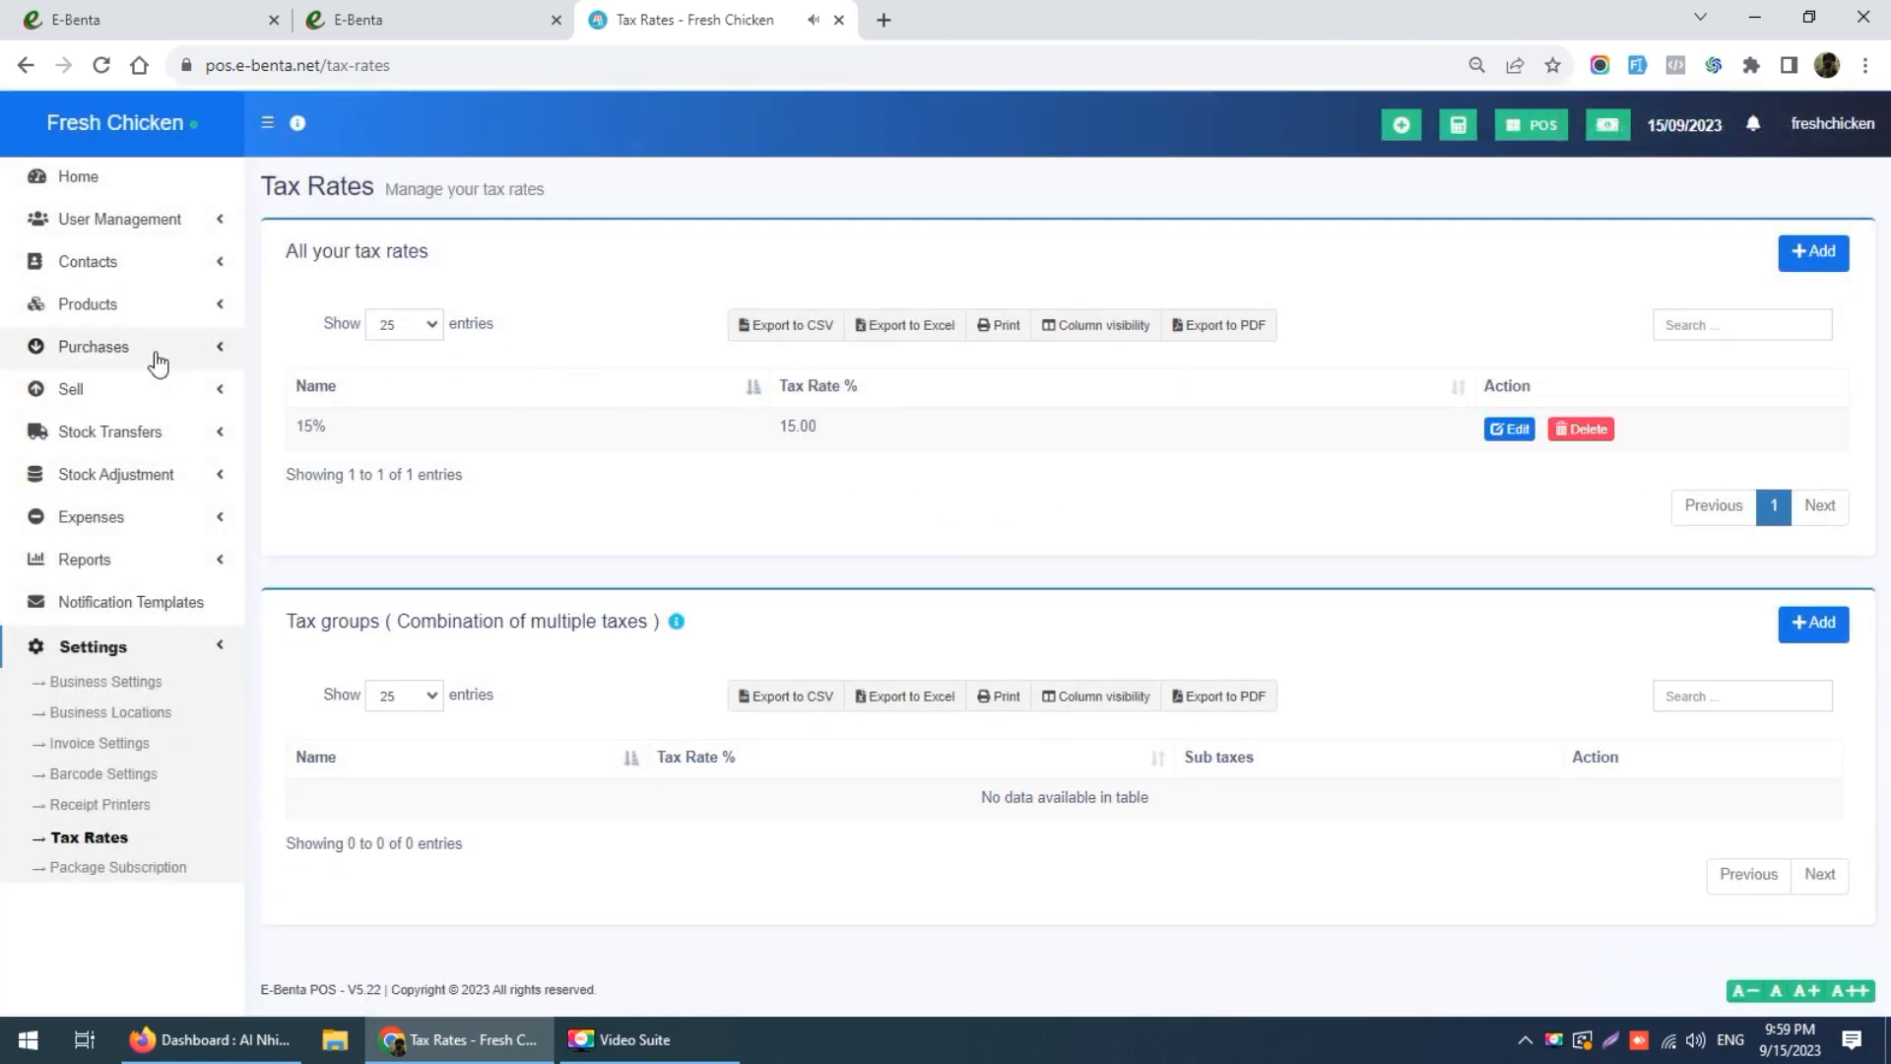
{"action": "left_click", "coordinate": [147, 683]}
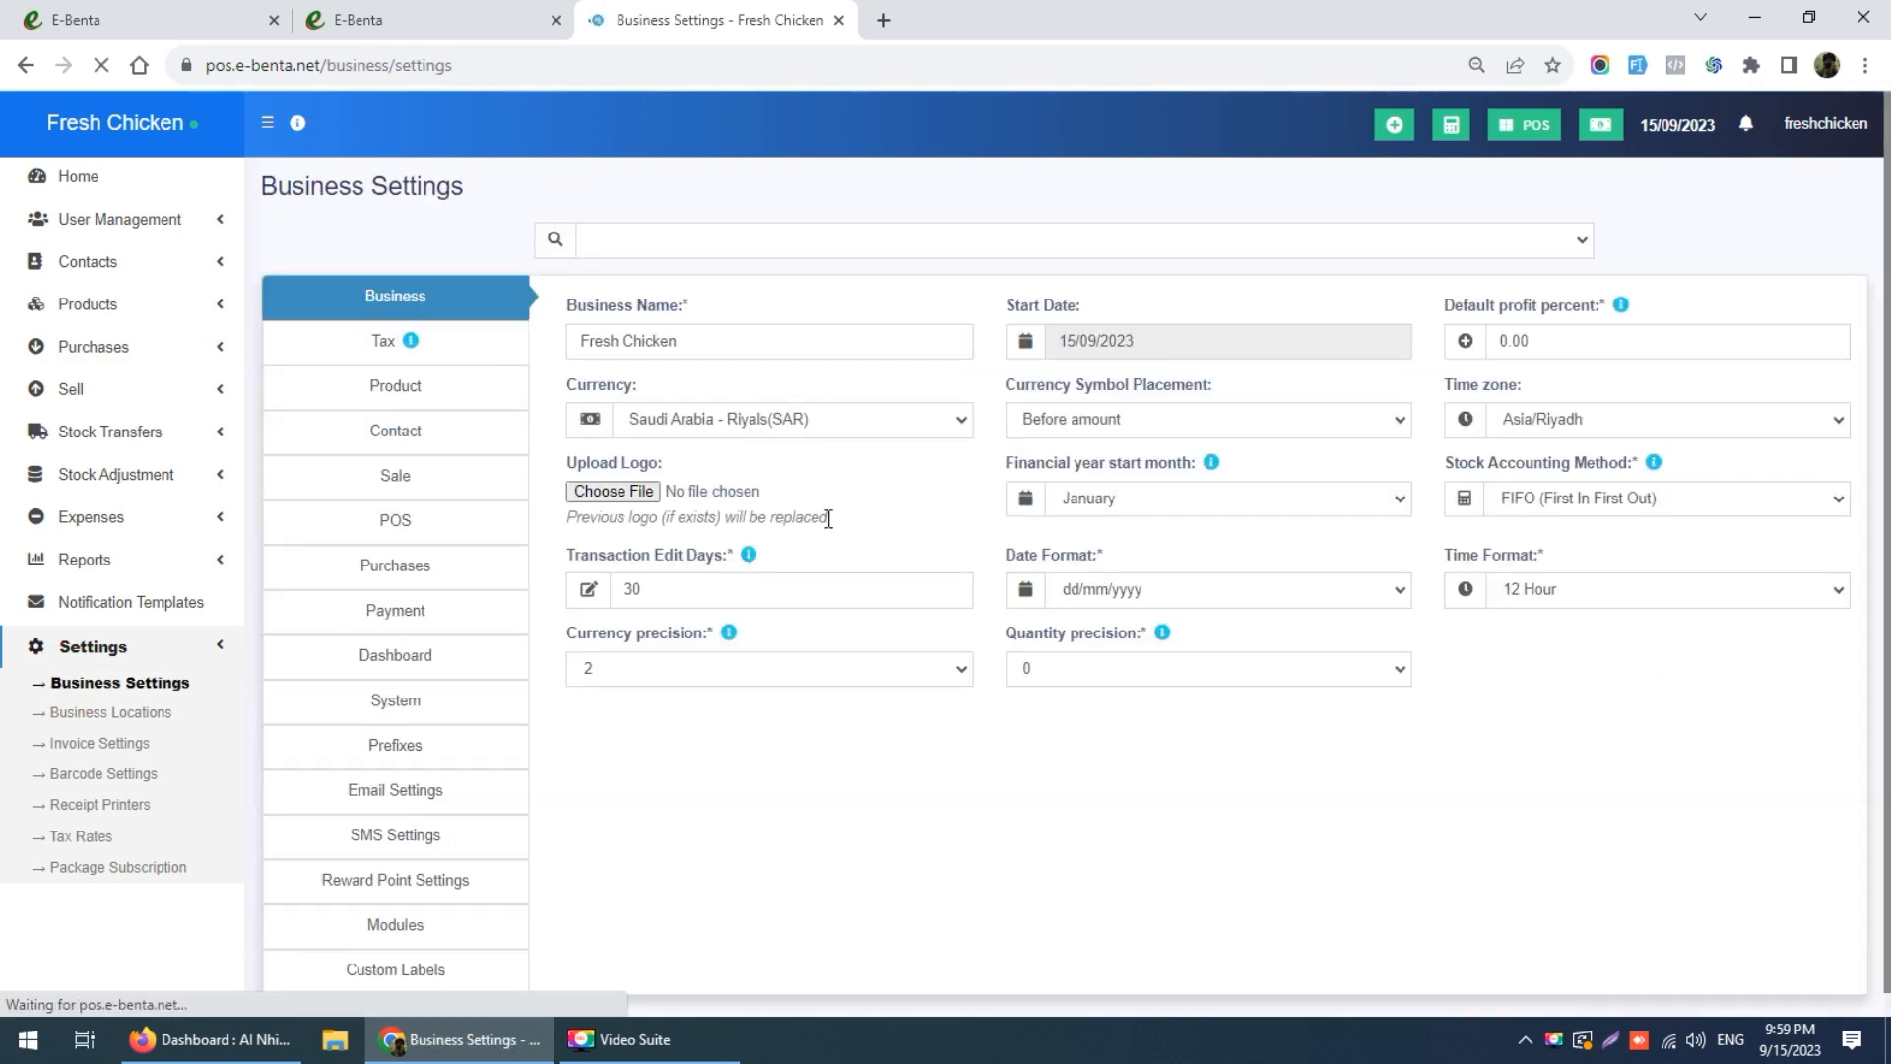
Step: Enter the business's tax registration number as the Tax 1 number
{"action": "left_click", "coordinate": [473, 347]}
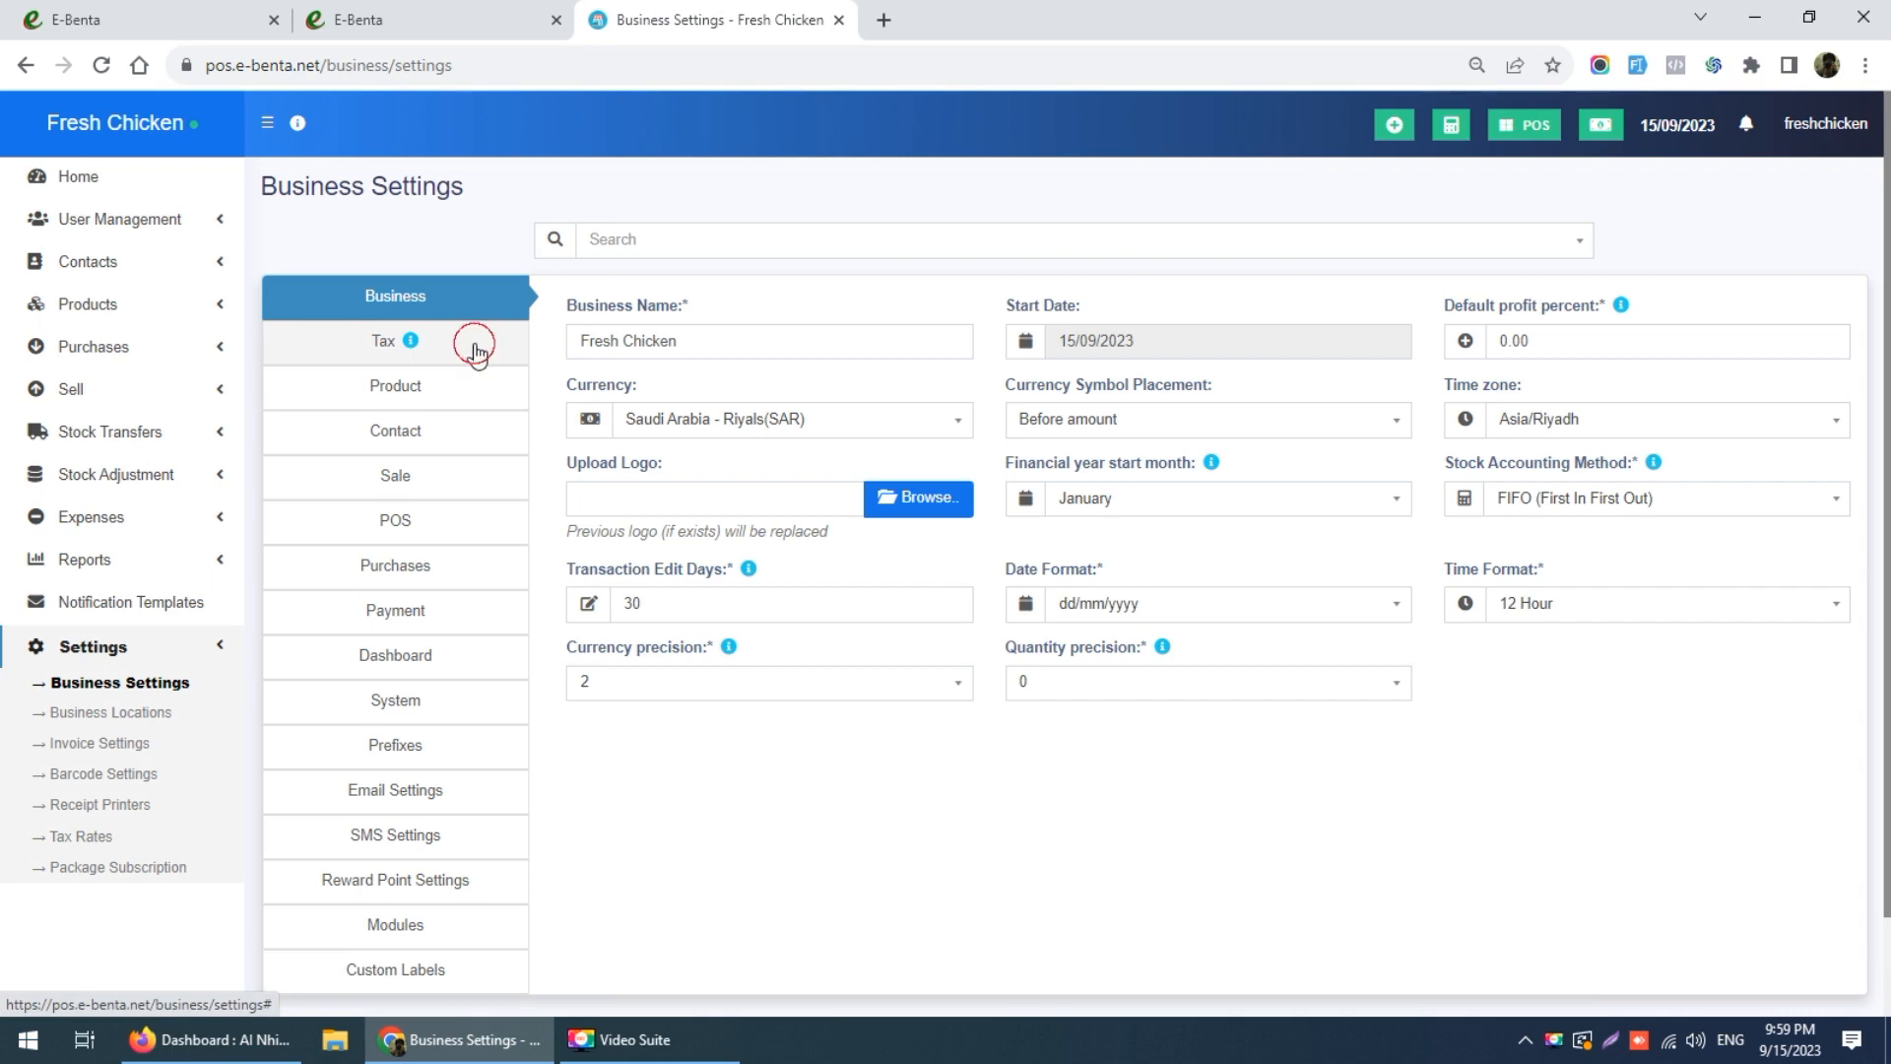
{"action": "left_click", "coordinate": [1138, 342]}
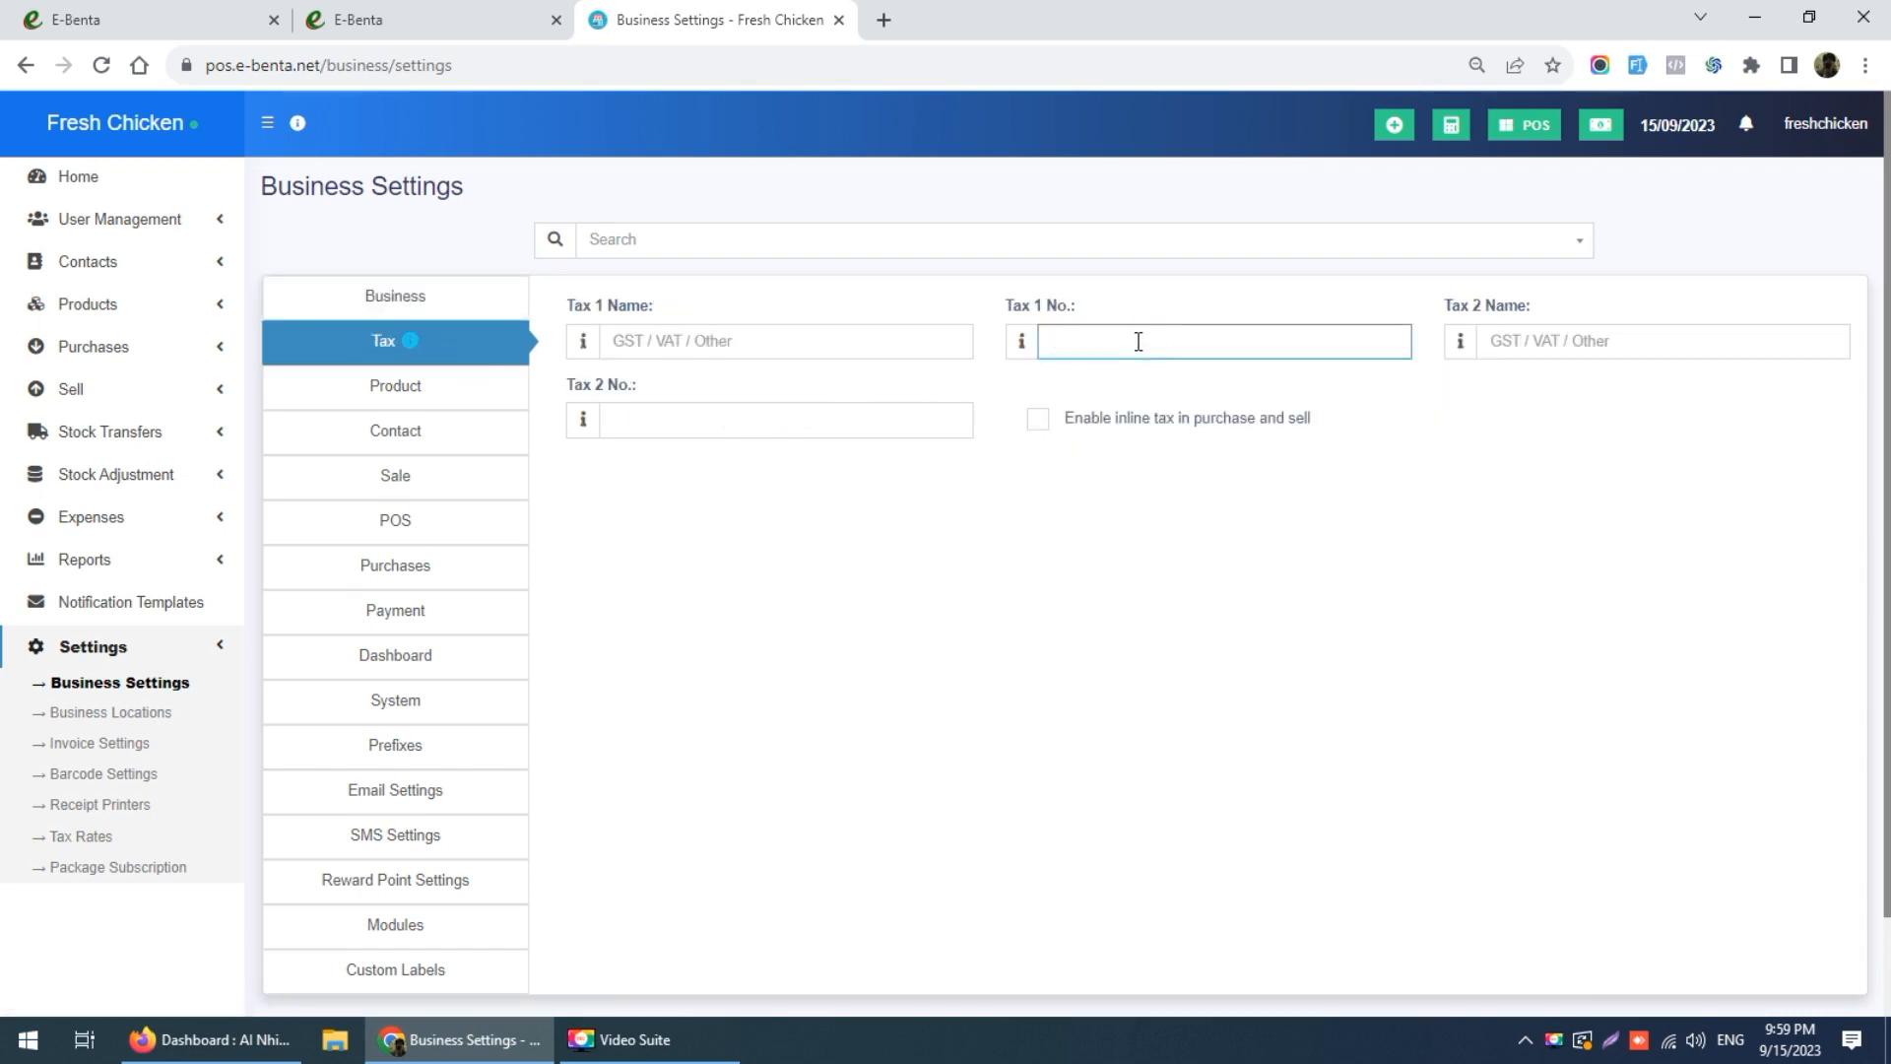
{"action": "double_click", "coordinate": [1194, 354]}
{"action": "key", "text": "BackSpace"}
{"action": "left_click", "coordinate": [765, 340]}
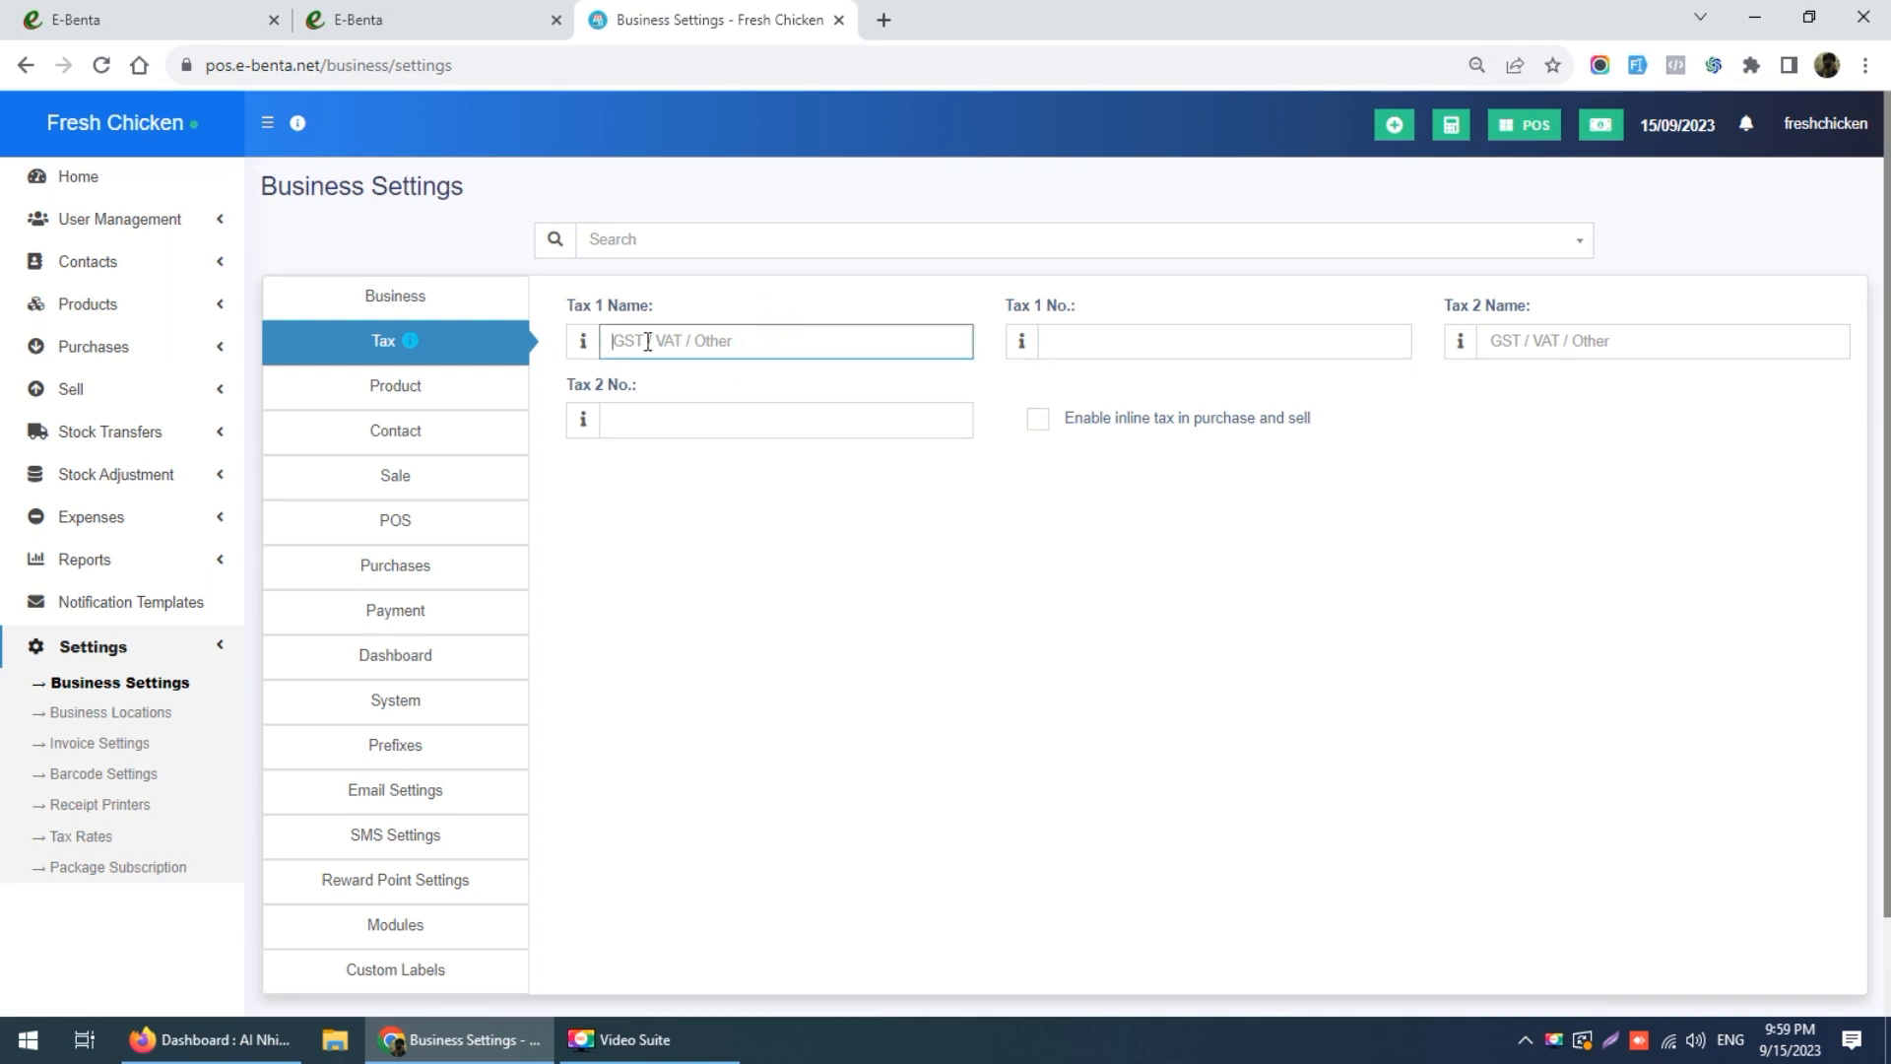
{"action": "left_click", "coordinate": [1240, 341]}
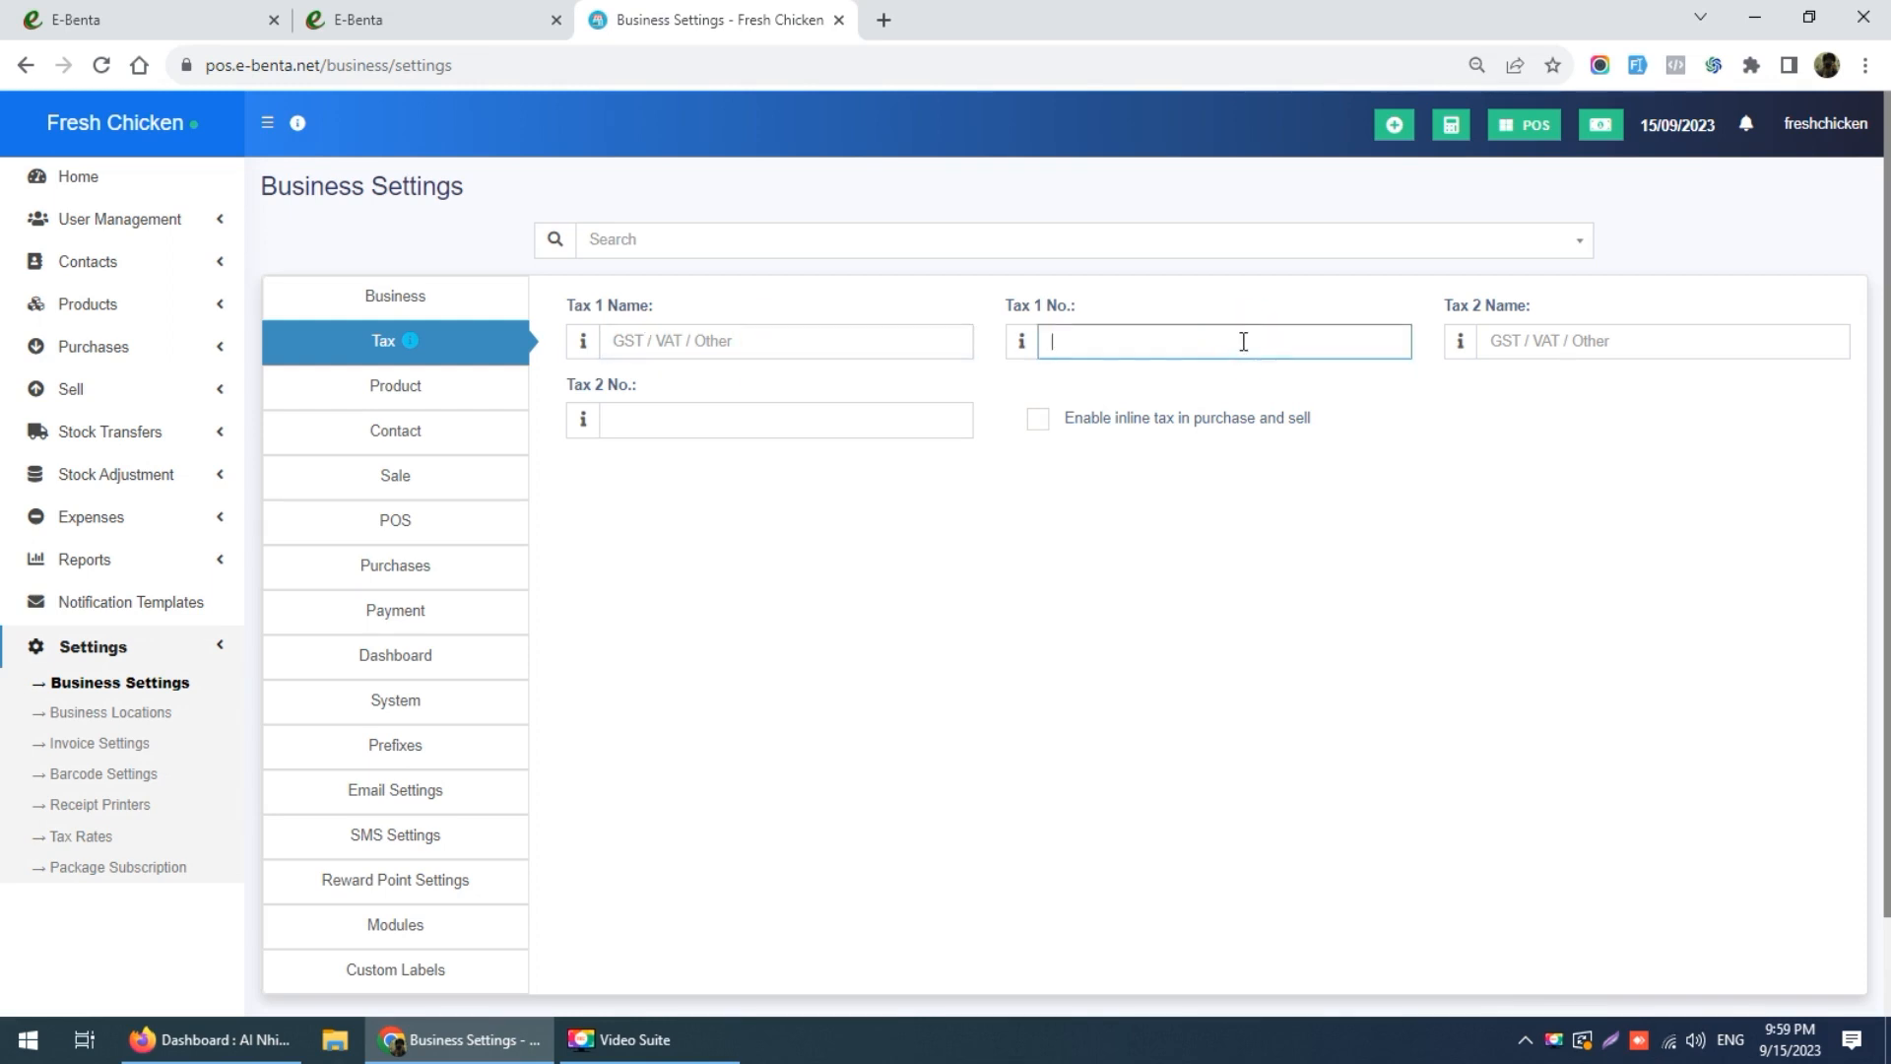
{"action": "key", "text": "ctrl+z"}
{"action": "left_click", "coordinate": [891, 341]}
{"action": "double_click", "coordinate": [1179, 342]}
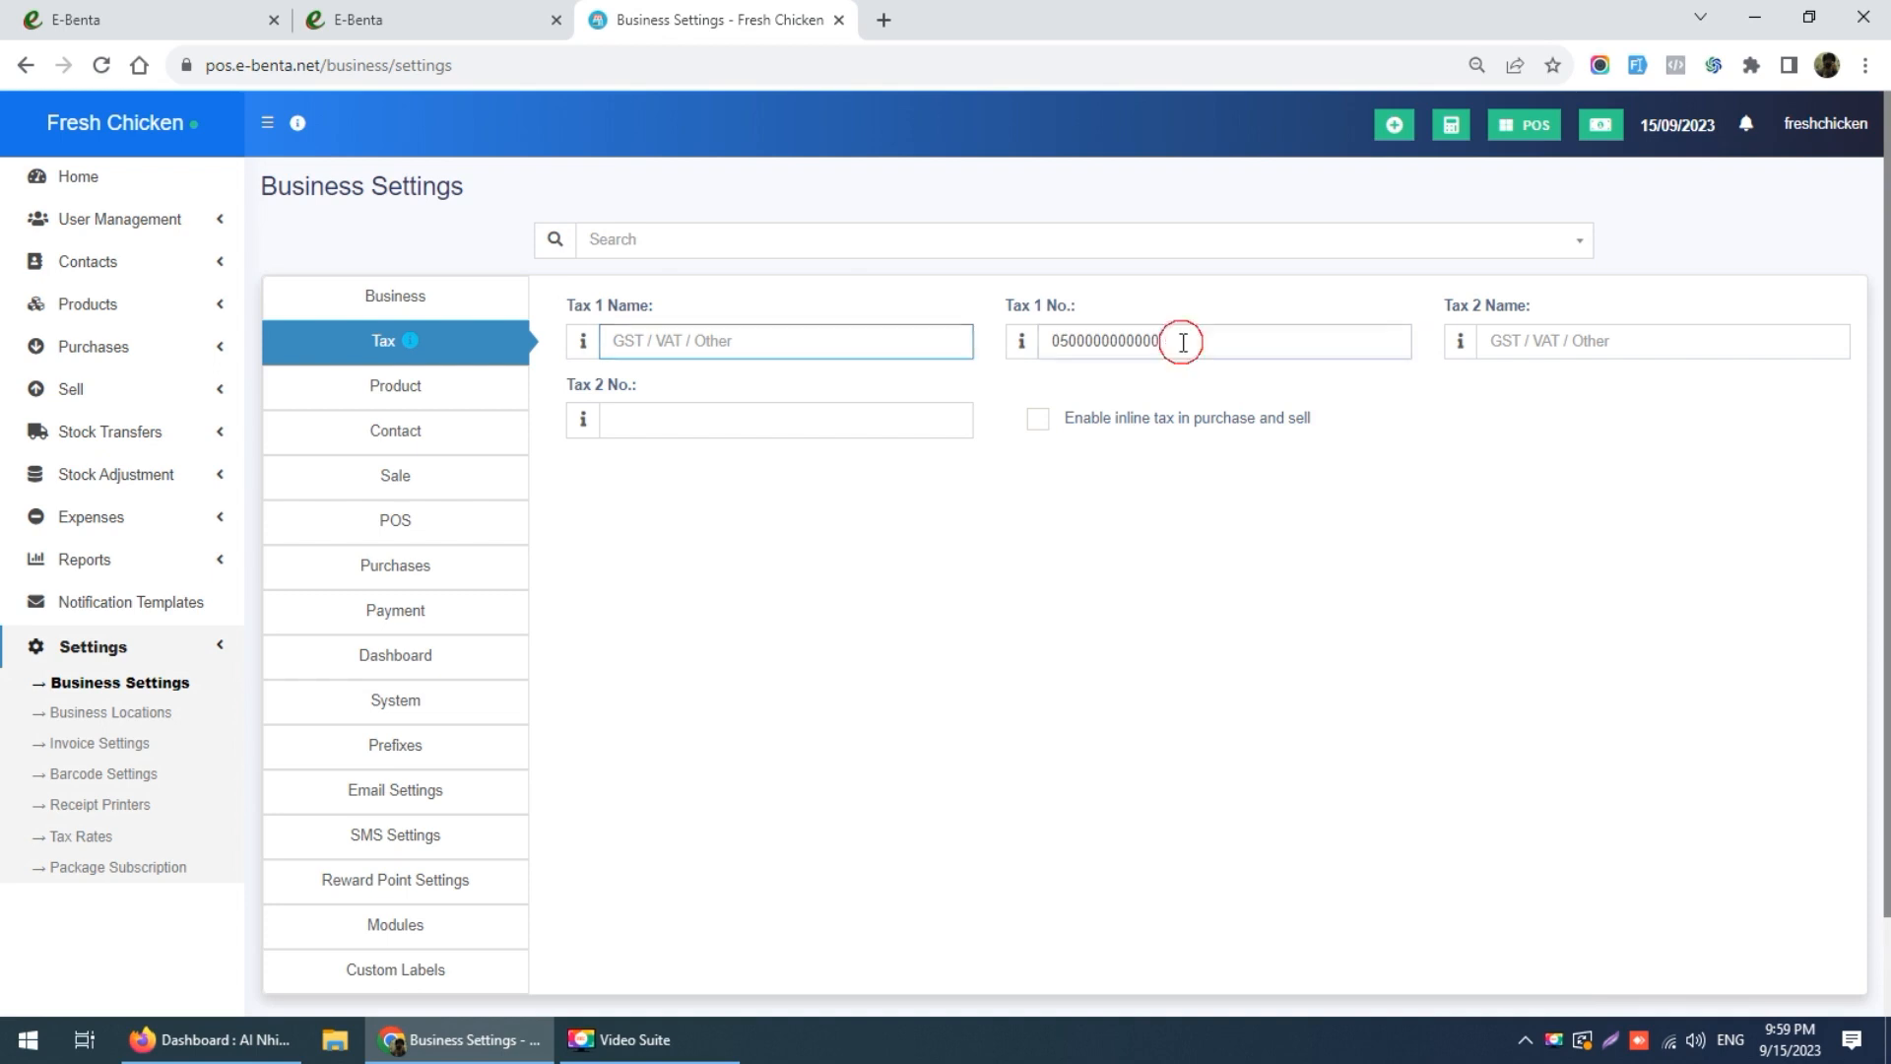
{"action": "left_click", "coordinate": [1211, 342]}
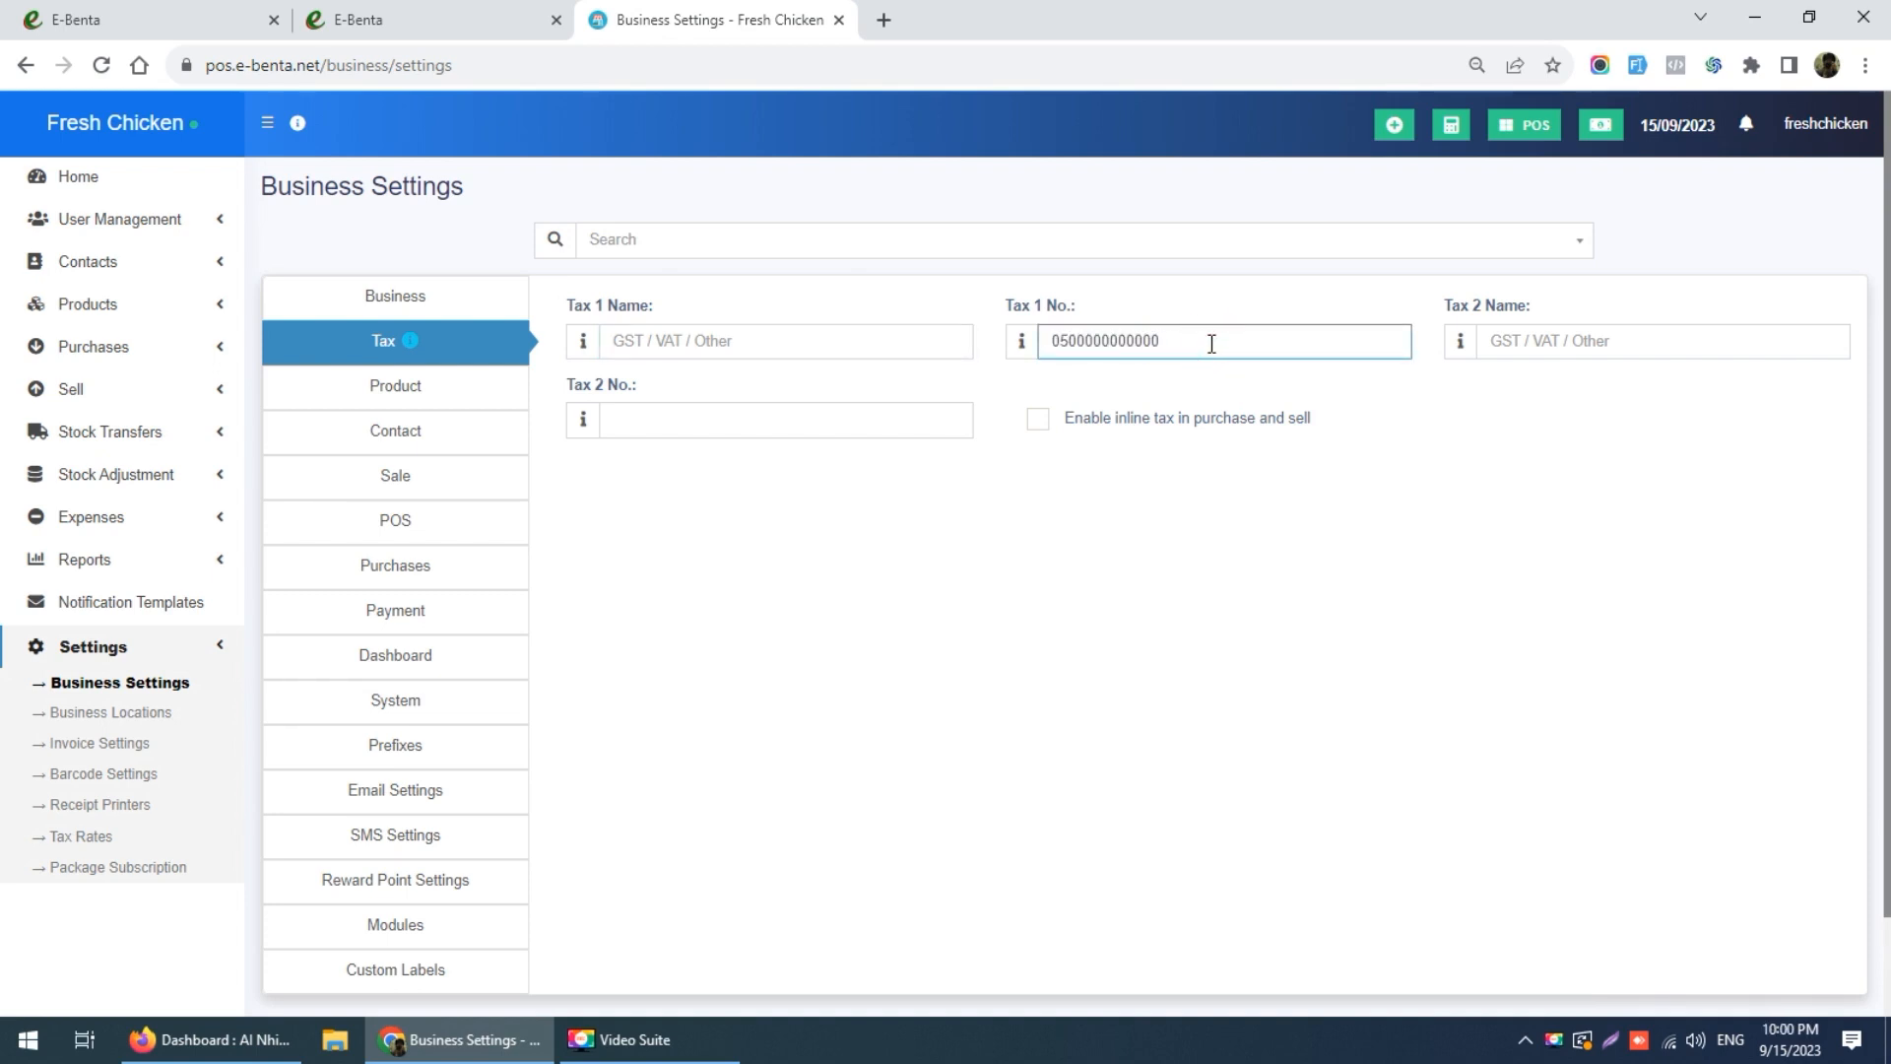
Step: Name Tax 1 'VAT' and save the settings
{"action": "left_click", "coordinate": [807, 346]}
{"action": "type", "text": "VAT"}
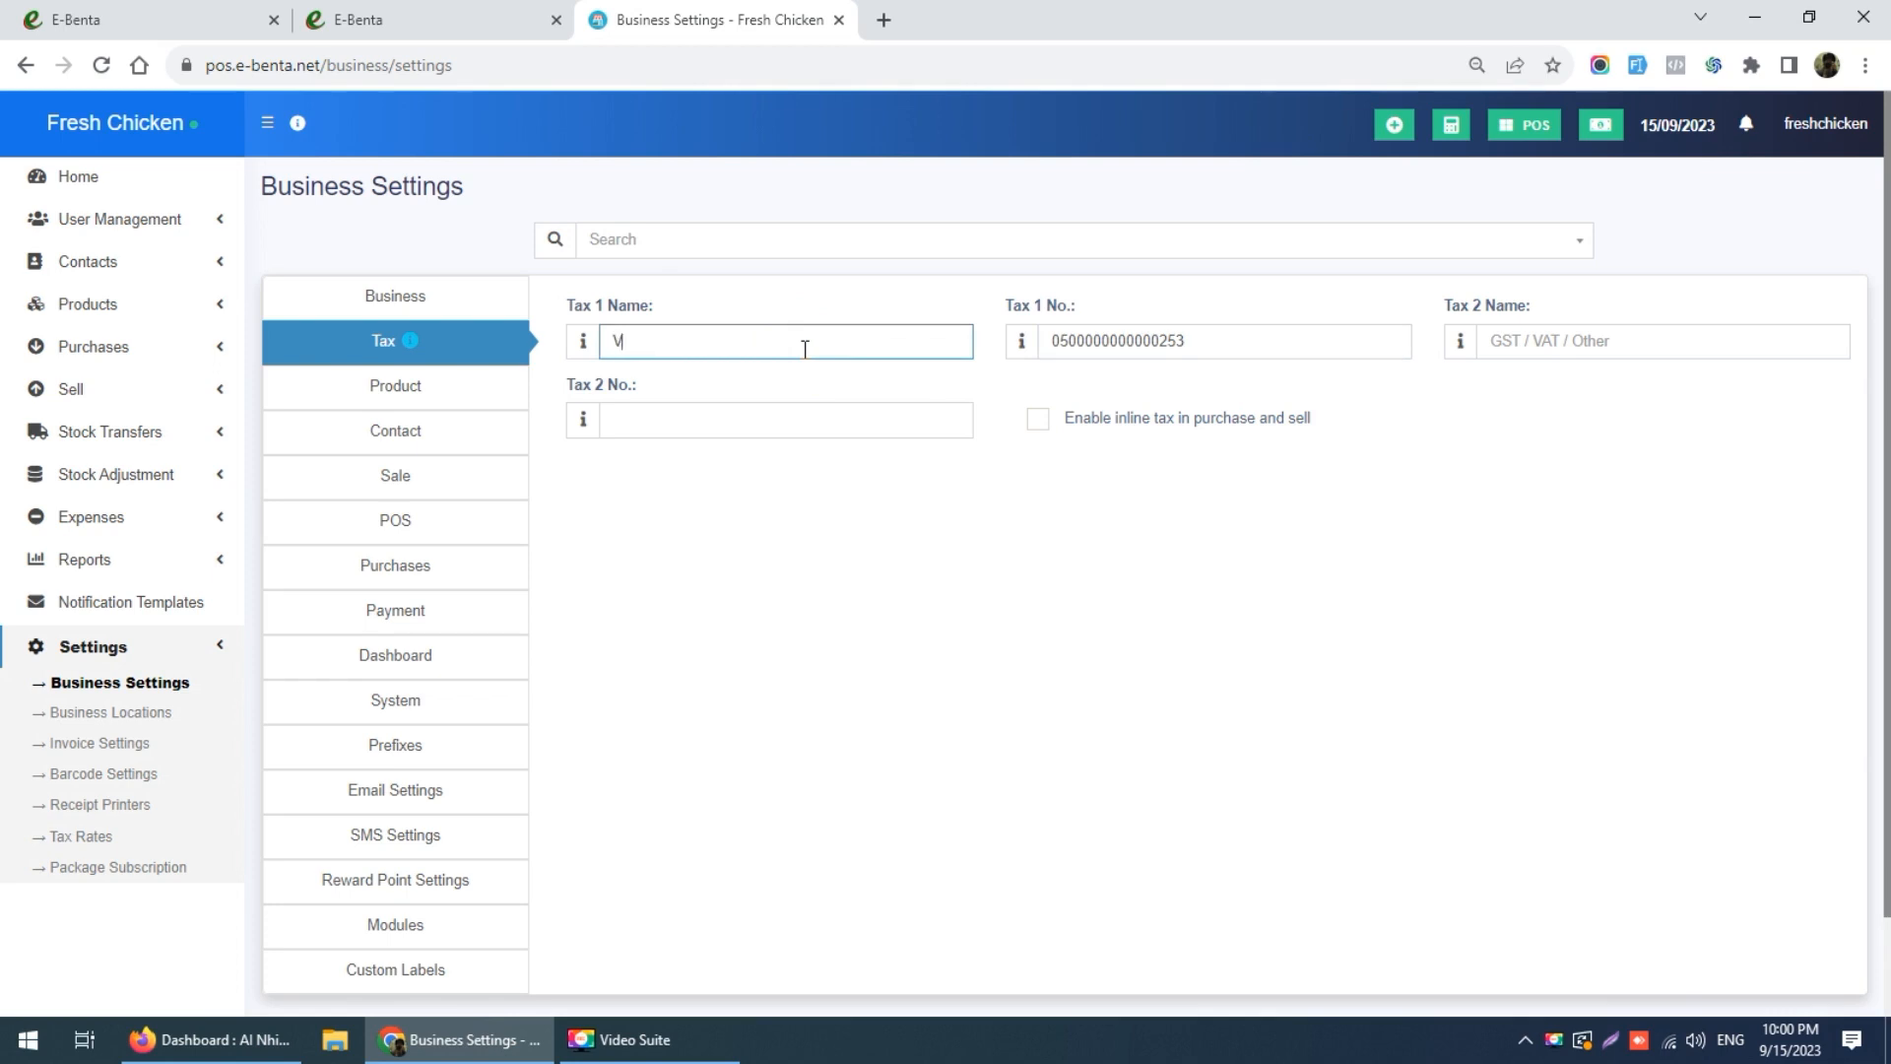
{"action": "left_click", "coordinate": [911, 529]}
{"action": "scroll", "coordinate": [1138, 825], "scroll_direction": "down", "scroll_amount": 2}
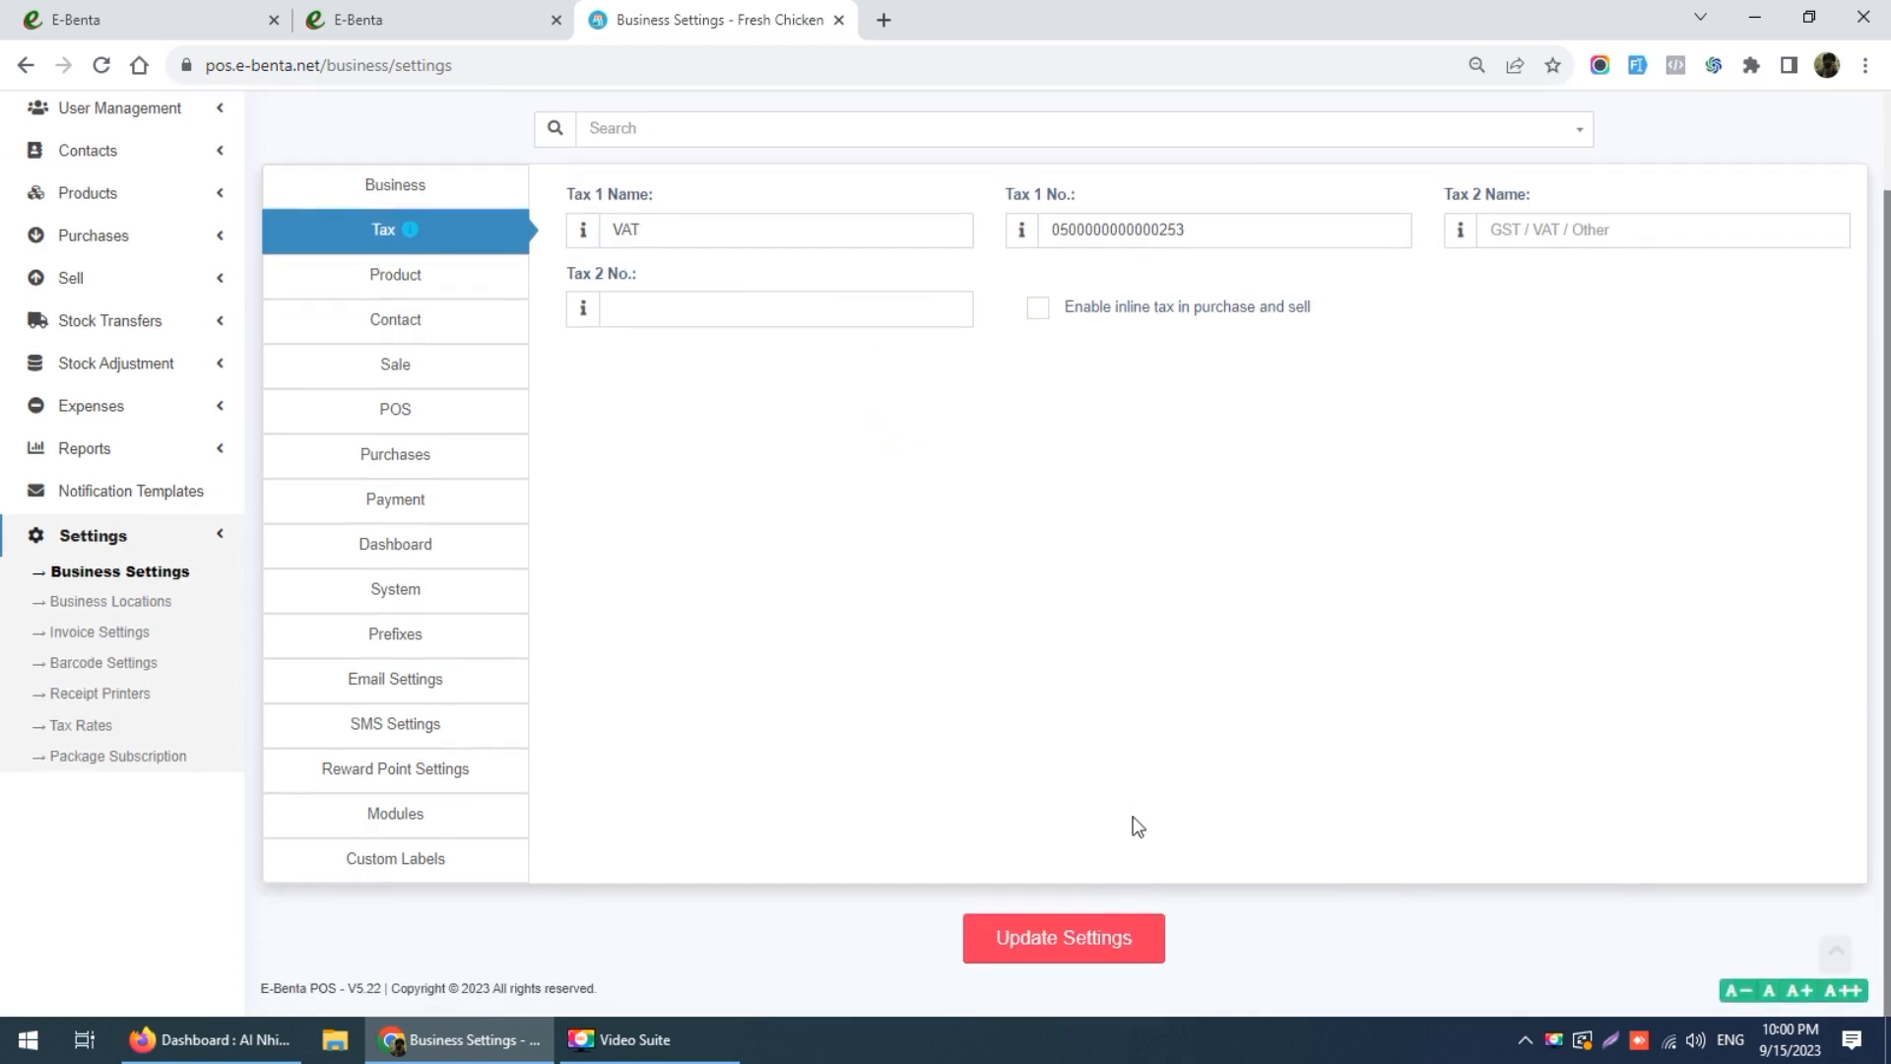
{"action": "left_click", "coordinate": [1061, 951]}
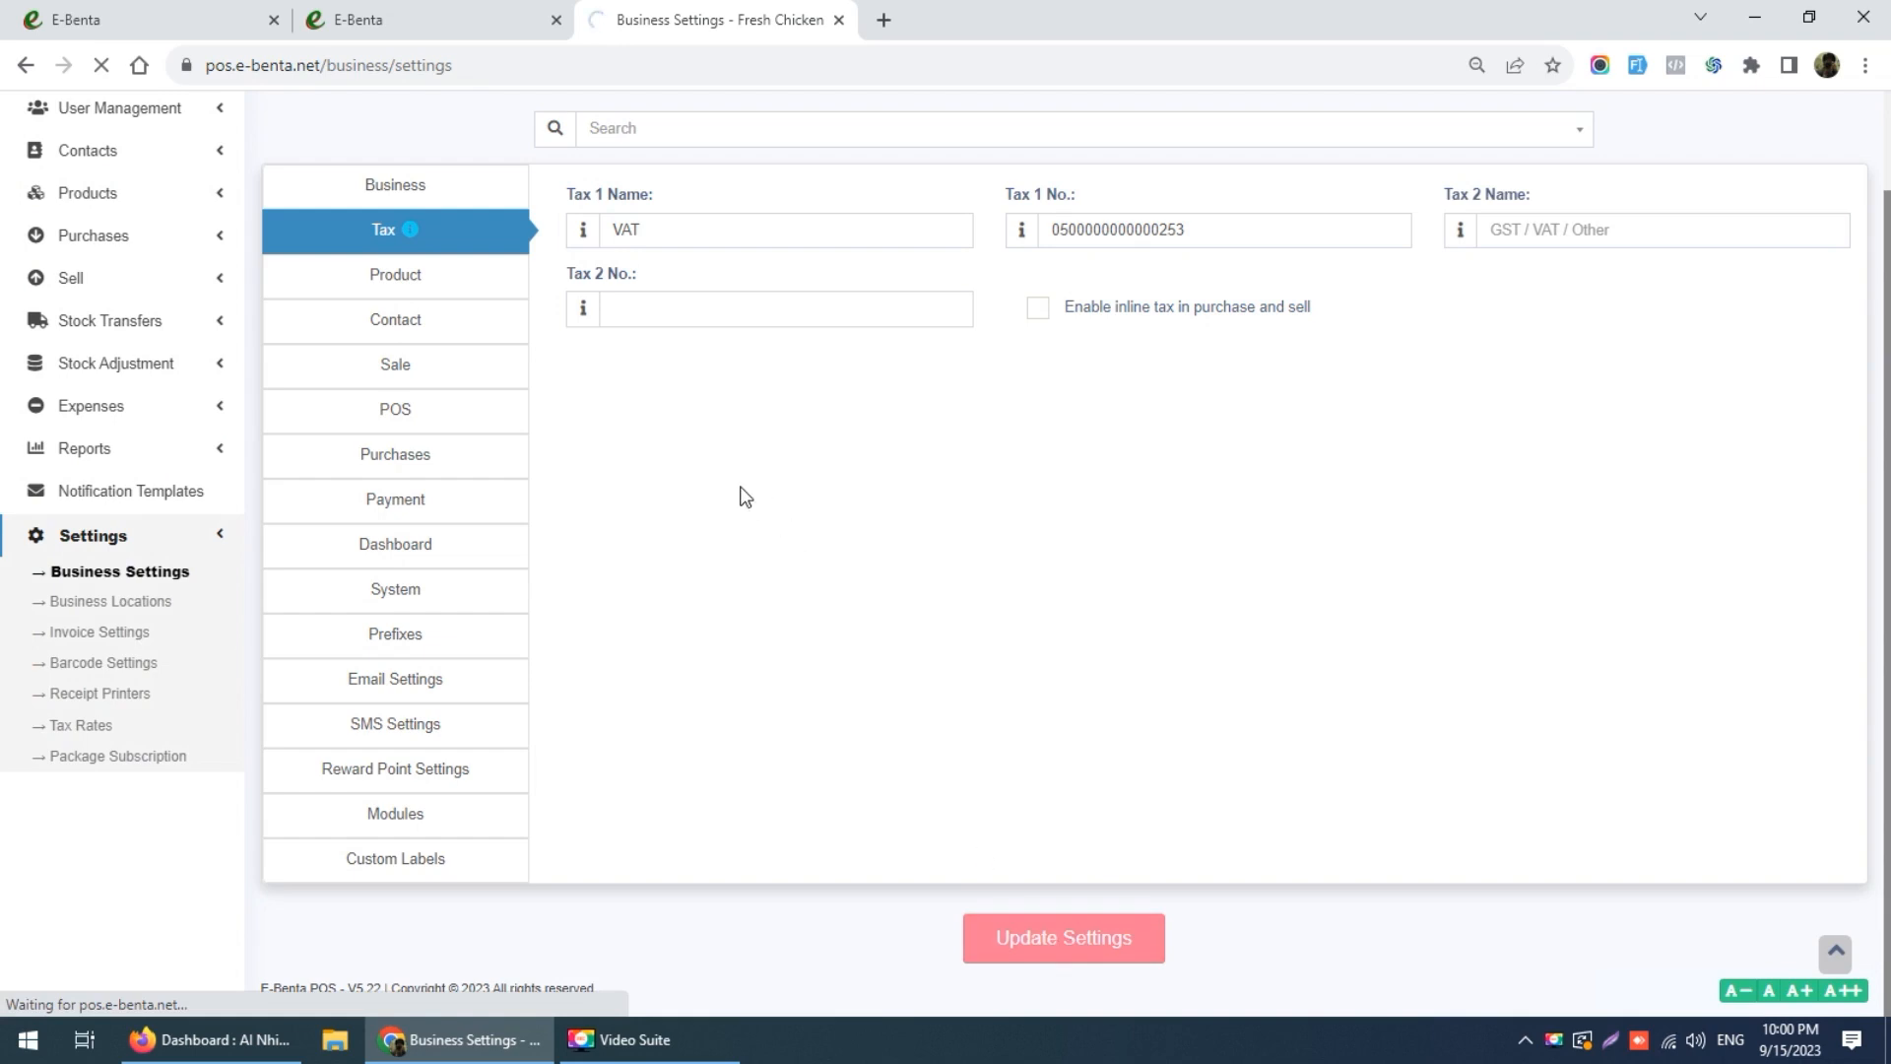
{"action": "left_click", "coordinate": [442, 380]}
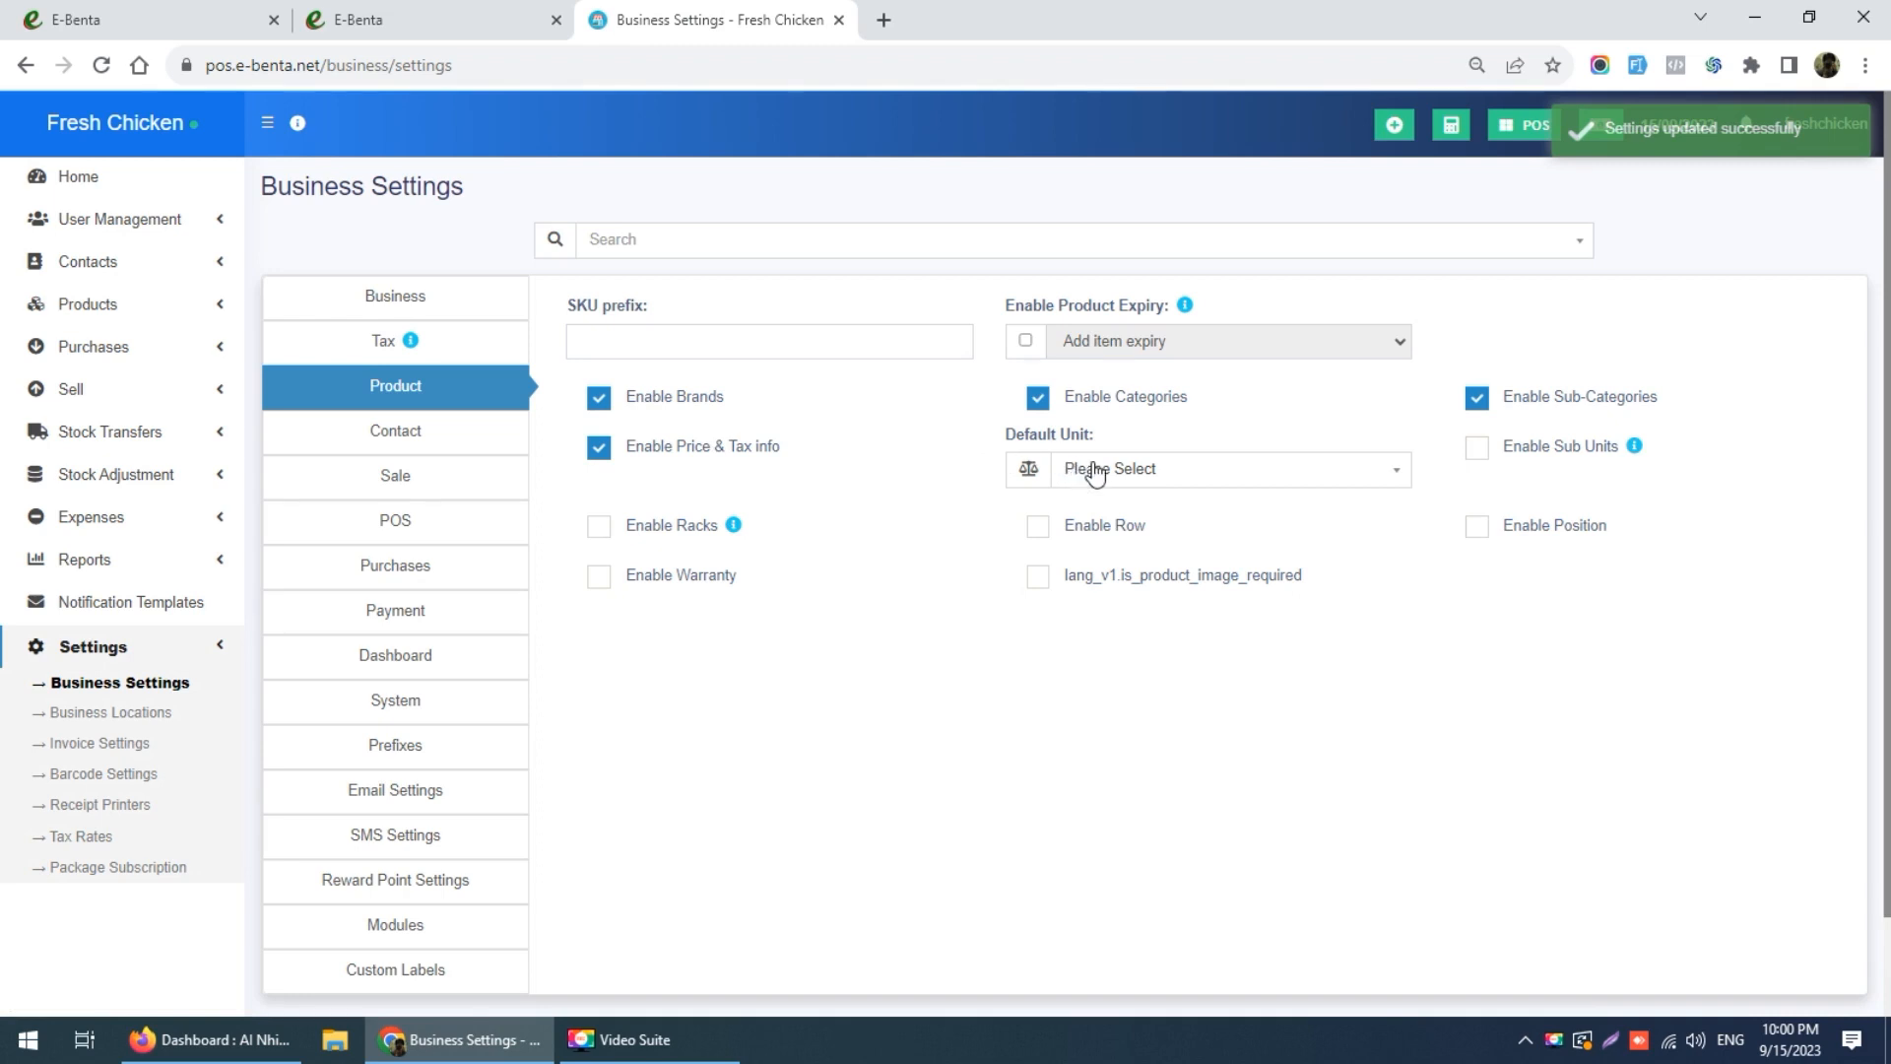
Step: Make Pieces (Pc(s)) the default unit and save the product settings
{"action": "left_click", "coordinate": [1213, 475]}
{"action": "left_click", "coordinate": [1141, 538]}
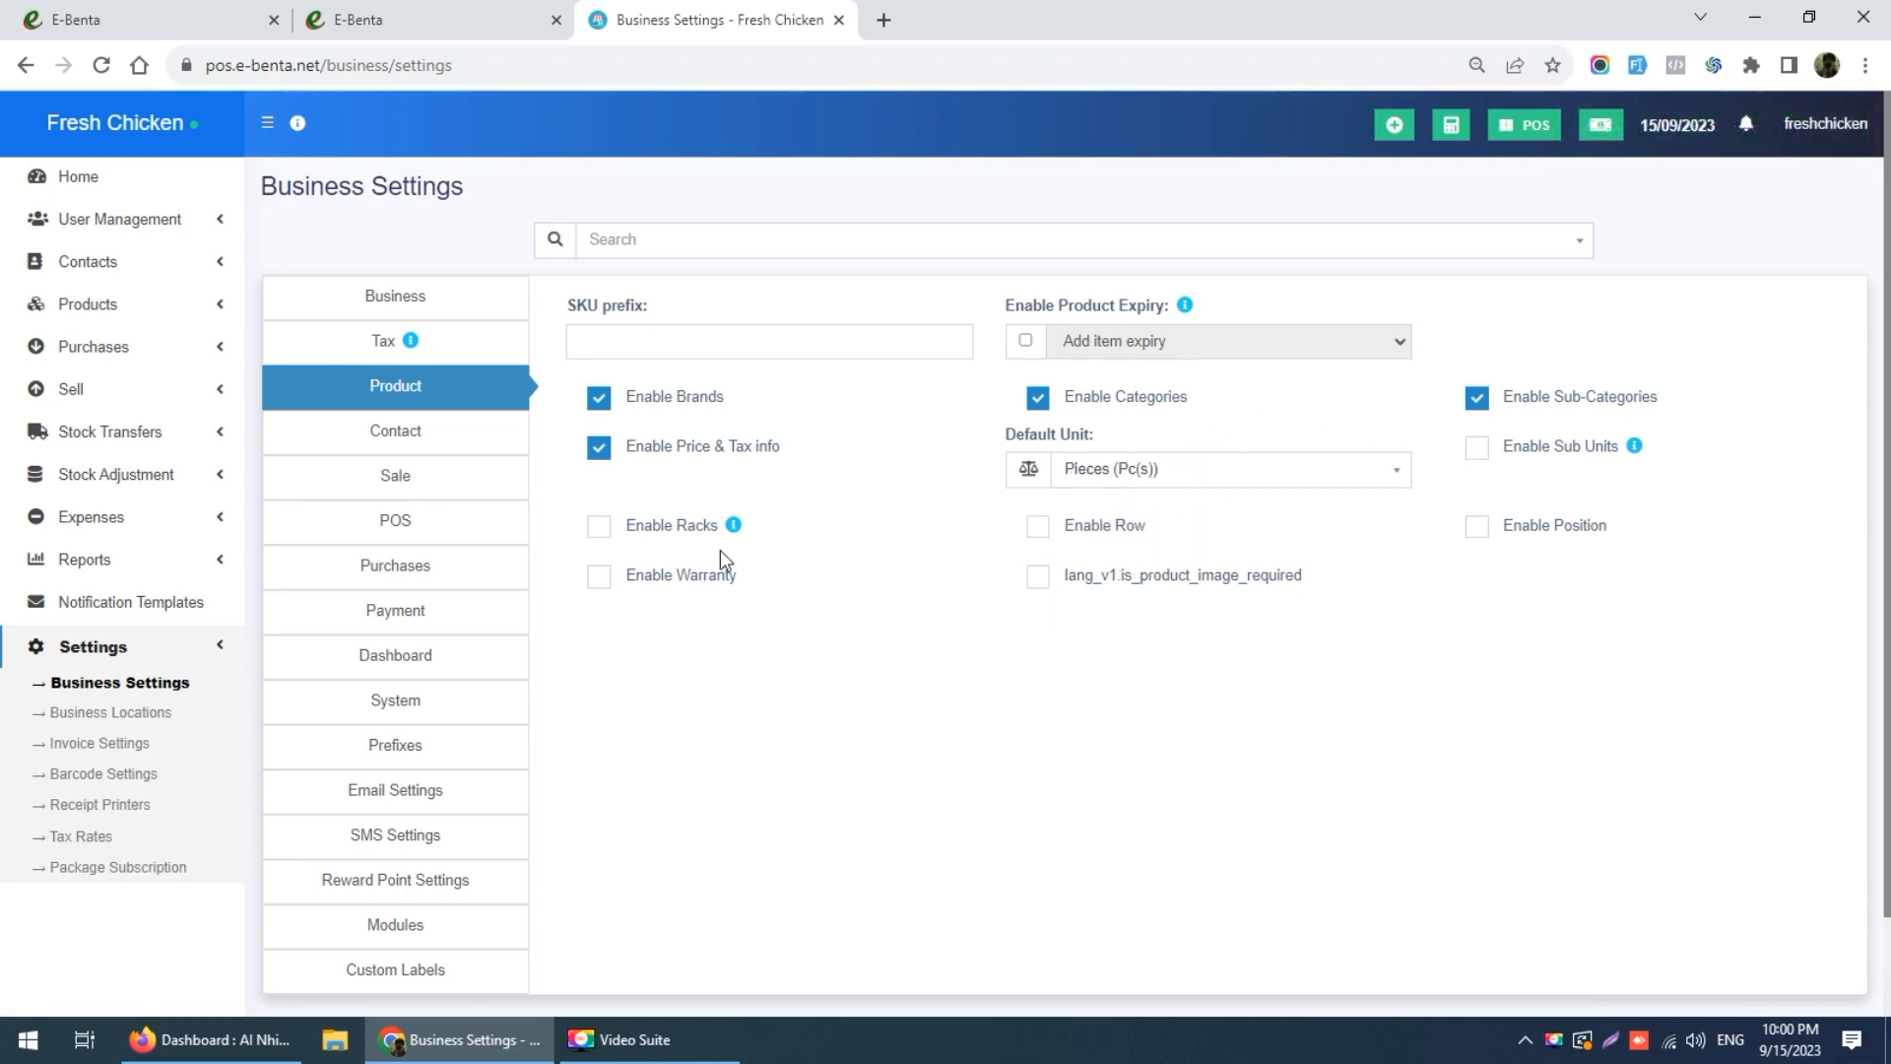
{"action": "scroll", "coordinate": [880, 602], "scroll_direction": "down", "scroll_amount": 2}
{"action": "left_click", "coordinate": [995, 941]}
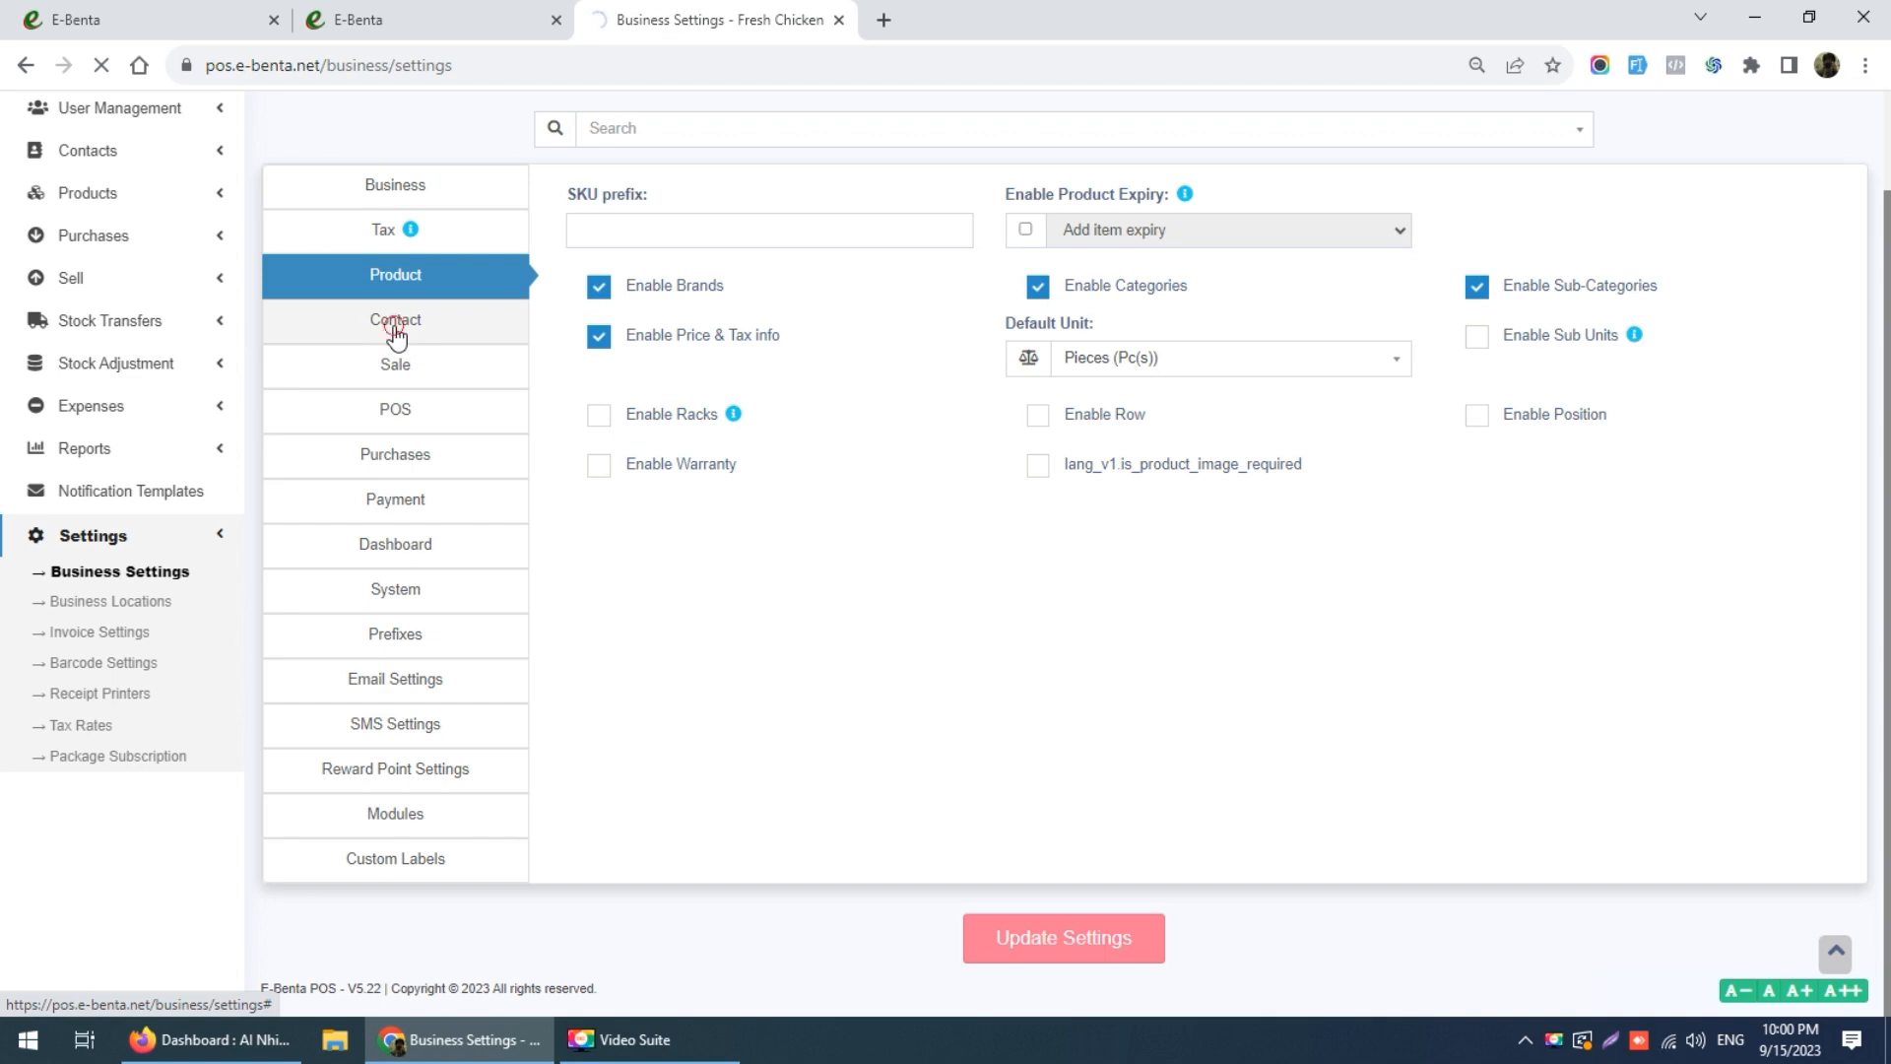
{"action": "left_click", "coordinate": [395, 337]}
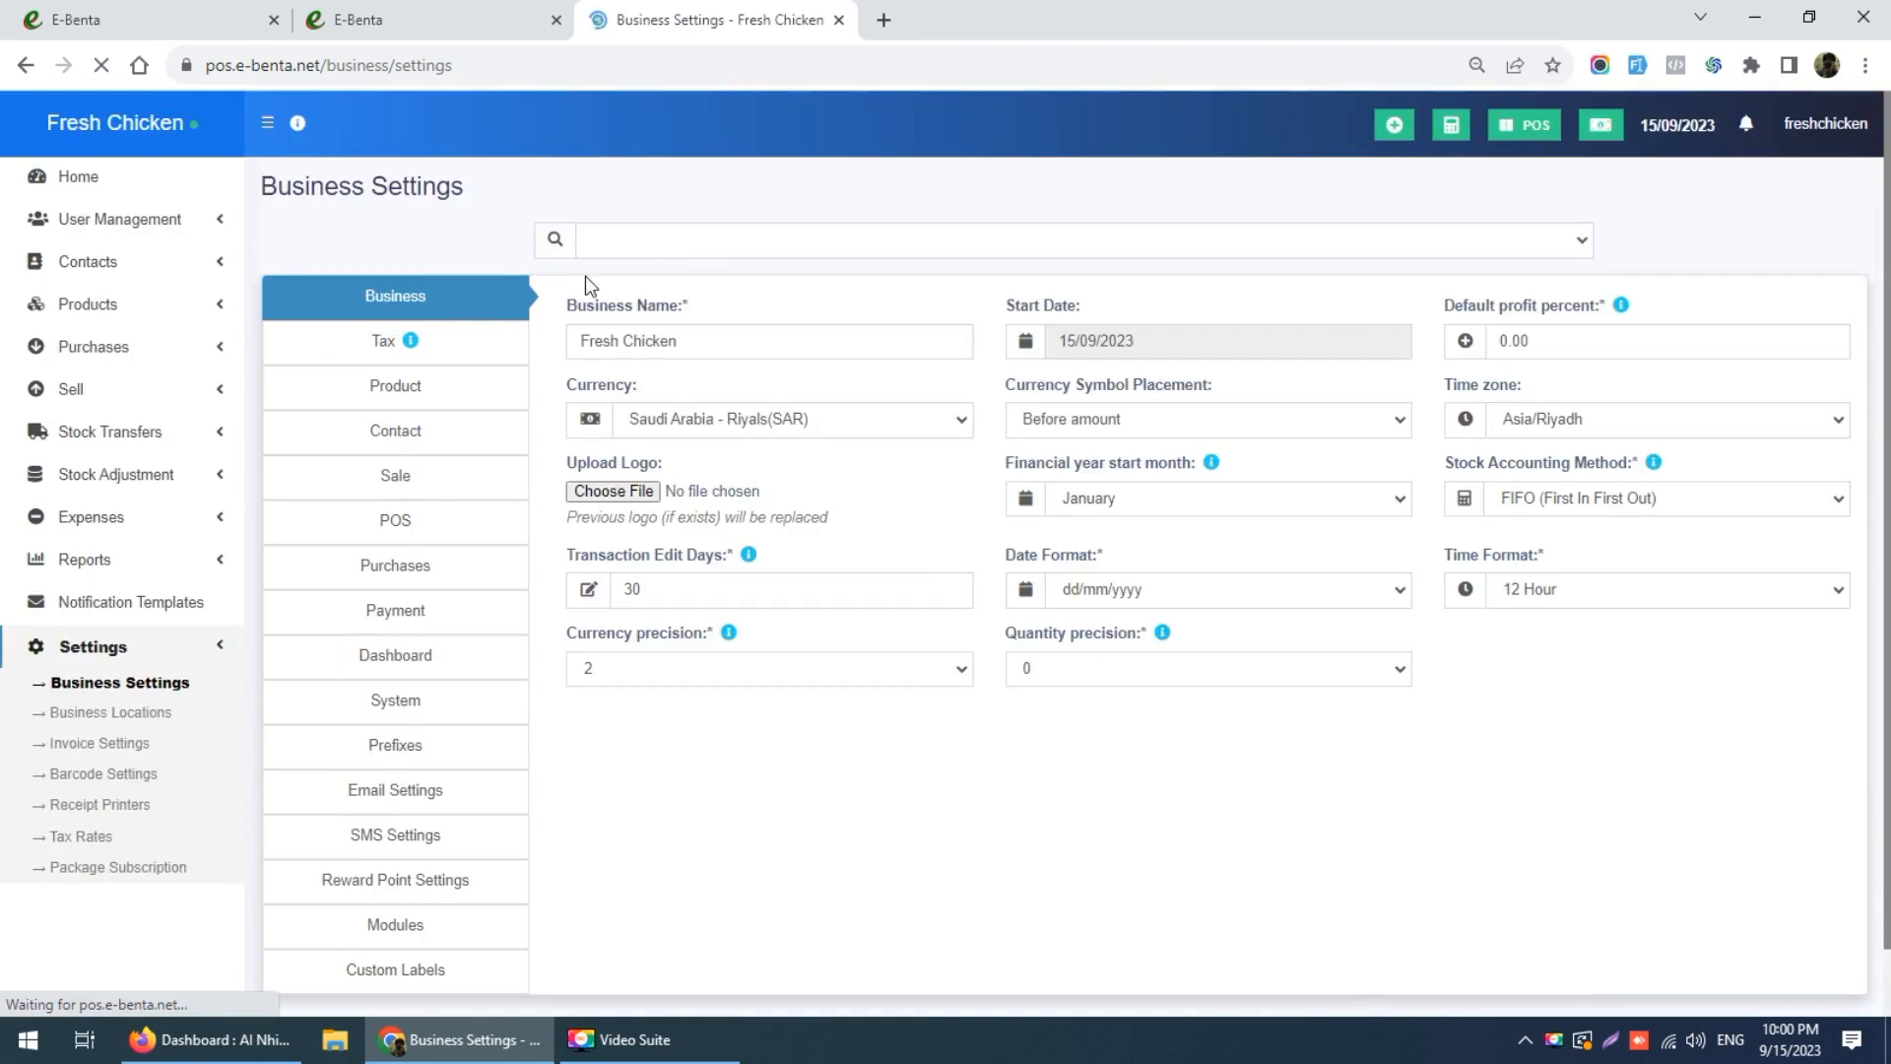
{"action": "left_click", "coordinate": [416, 438]}
Step: Choose 15% as the default sale tax and save the sale settings
{"action": "left_click", "coordinate": [414, 476]}
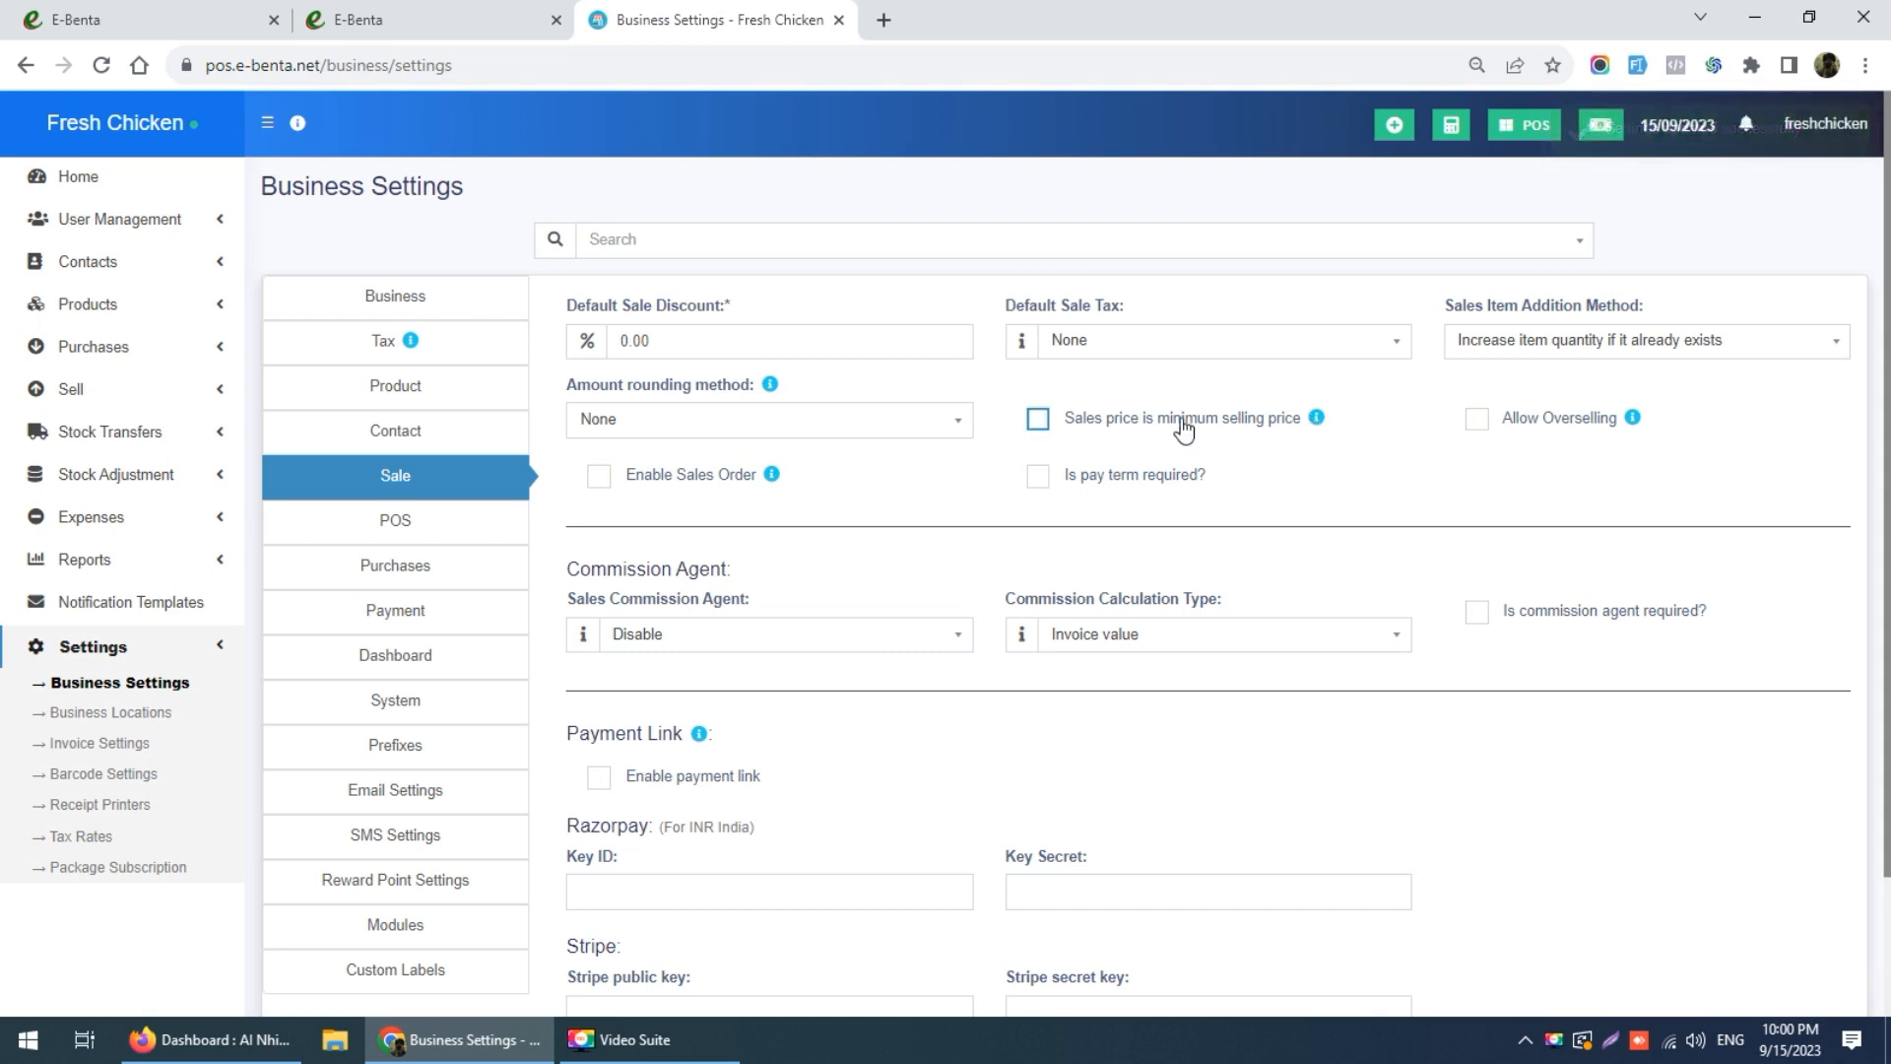
{"action": "left_click", "coordinate": [1124, 350]}
{"action": "left_click", "coordinate": [1073, 442]}
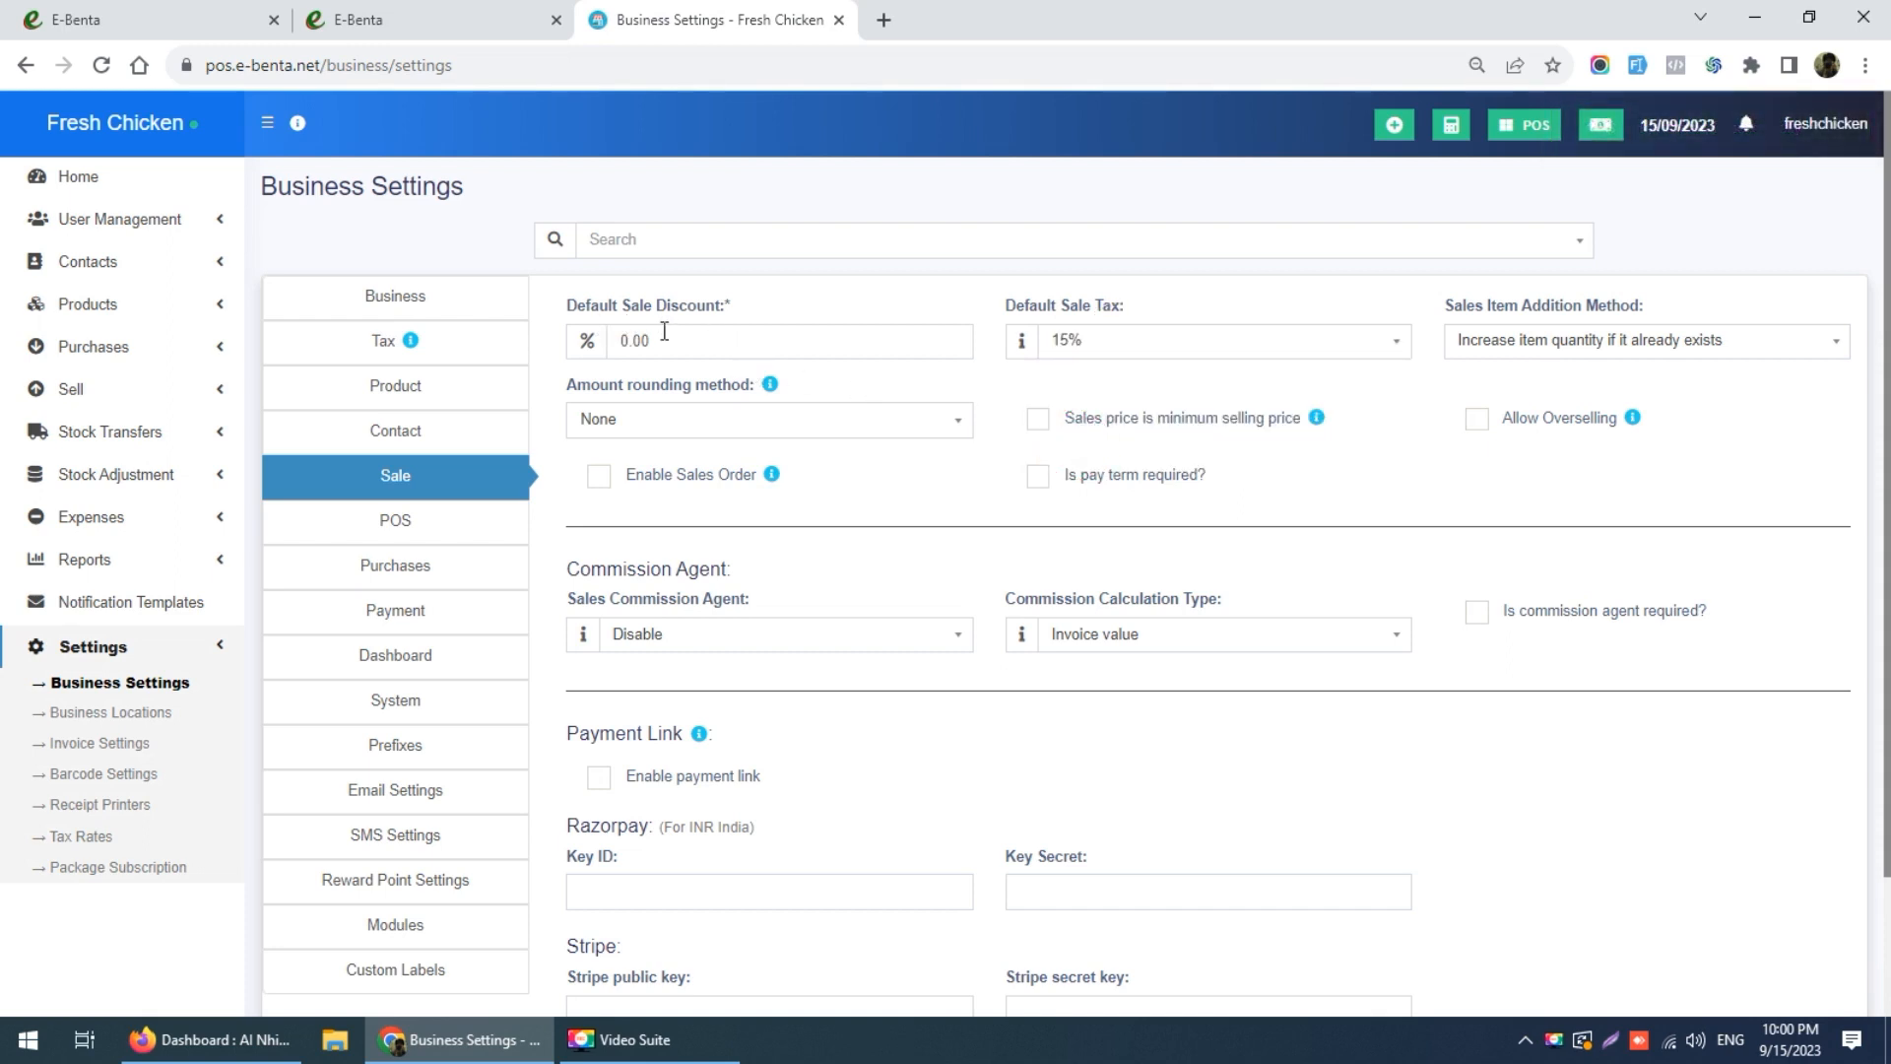
{"action": "scroll", "coordinate": [966, 473], "scroll_direction": "down", "scroll_amount": 2}
{"action": "scroll", "coordinate": [966, 473], "scroll_direction": "up", "scroll_amount": 2}
{"action": "scroll", "coordinate": [802, 489], "scroll_direction": "down", "scroll_amount": 2}
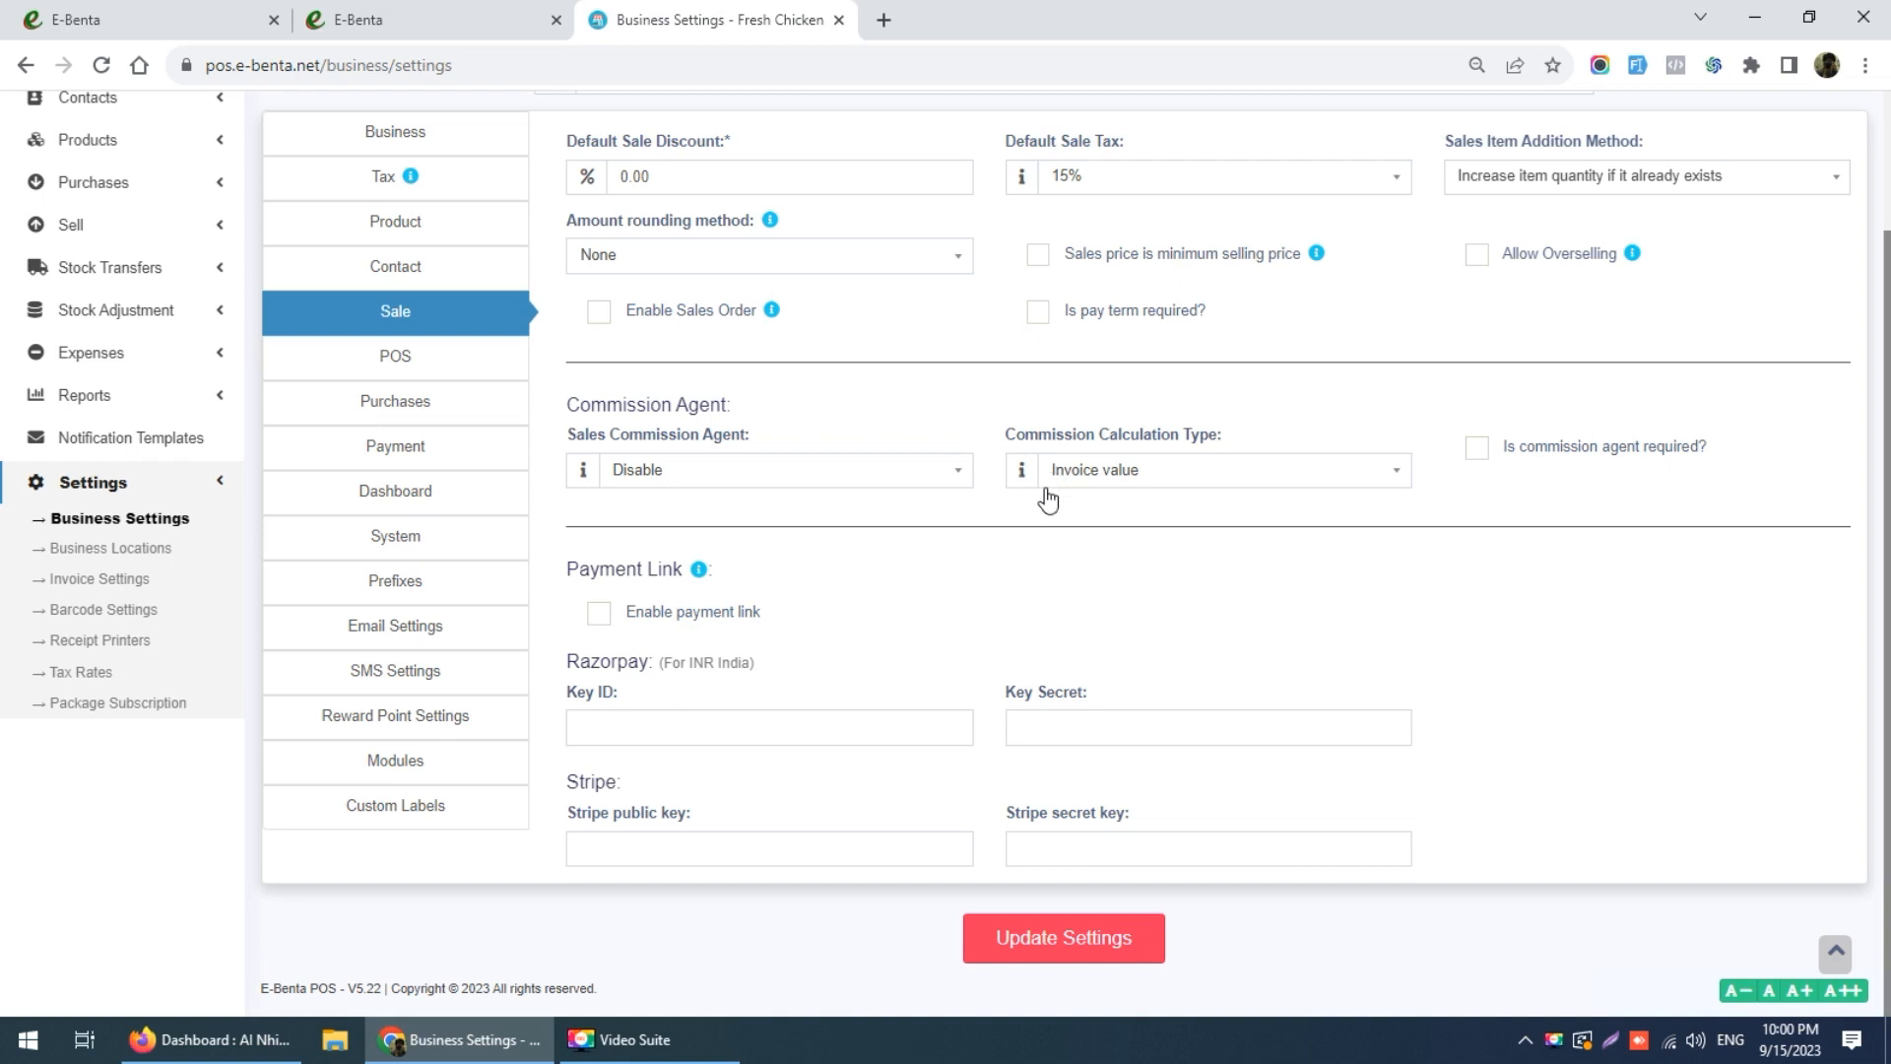
{"action": "left_click", "coordinate": [1079, 931]}
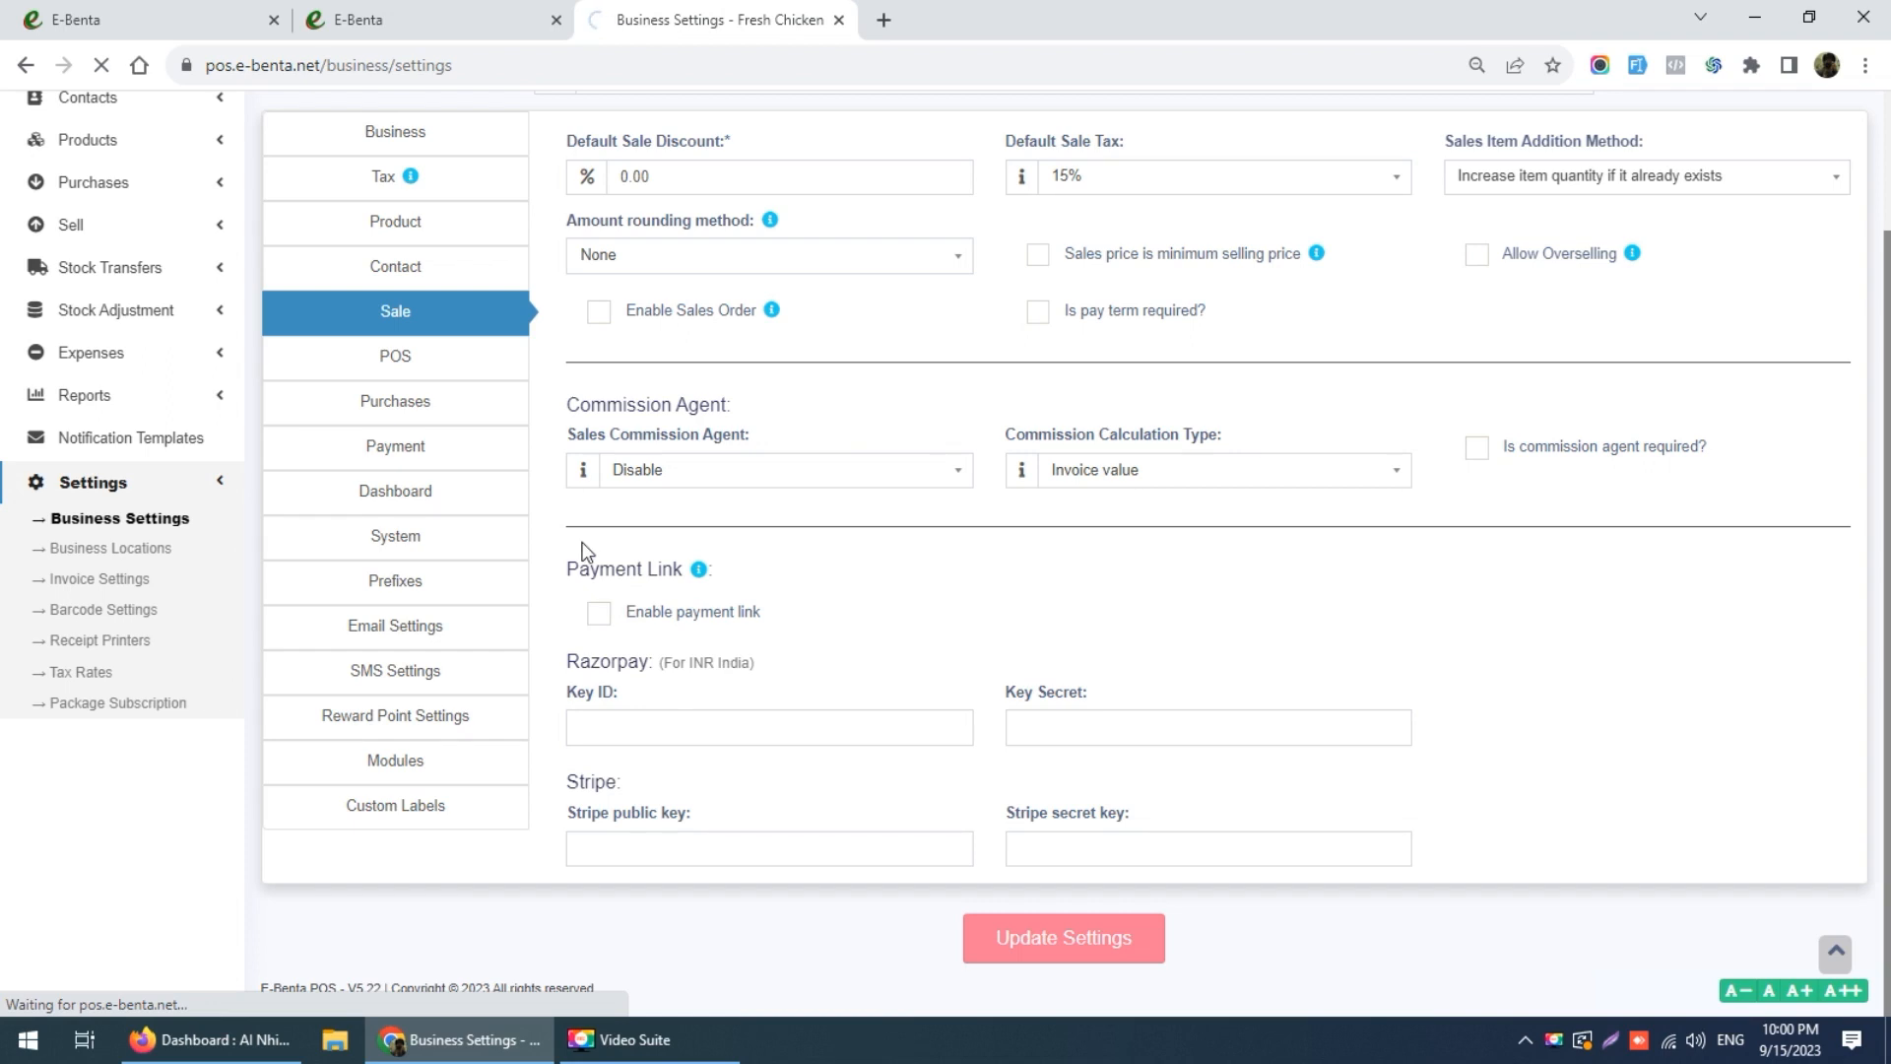
{"action": "left_click", "coordinate": [404, 366]}
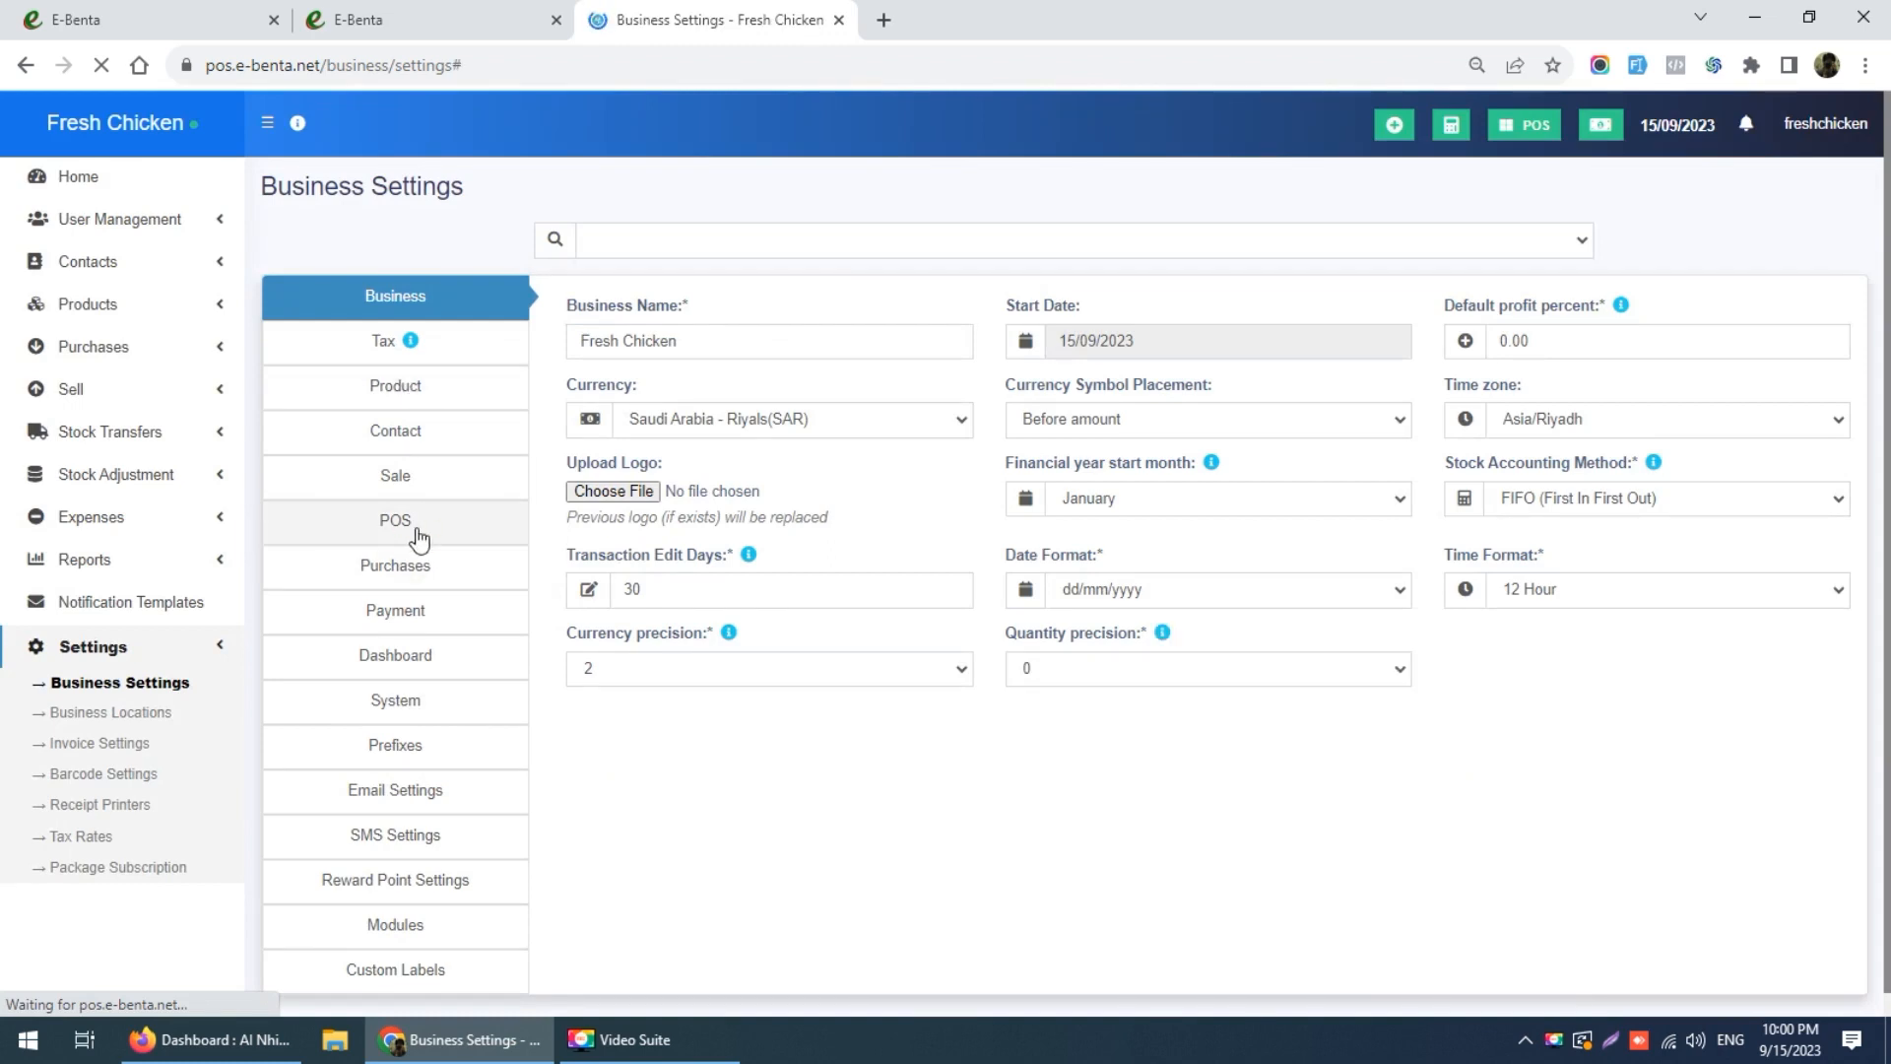
Step: Enable Disable order tax and Show pricing on product suggestion tooltip, then save the POS settings
{"action": "left_click", "coordinate": [427, 520]}
{"action": "scroll", "coordinate": [915, 584], "scroll_direction": "down", "scroll_amount": 5}
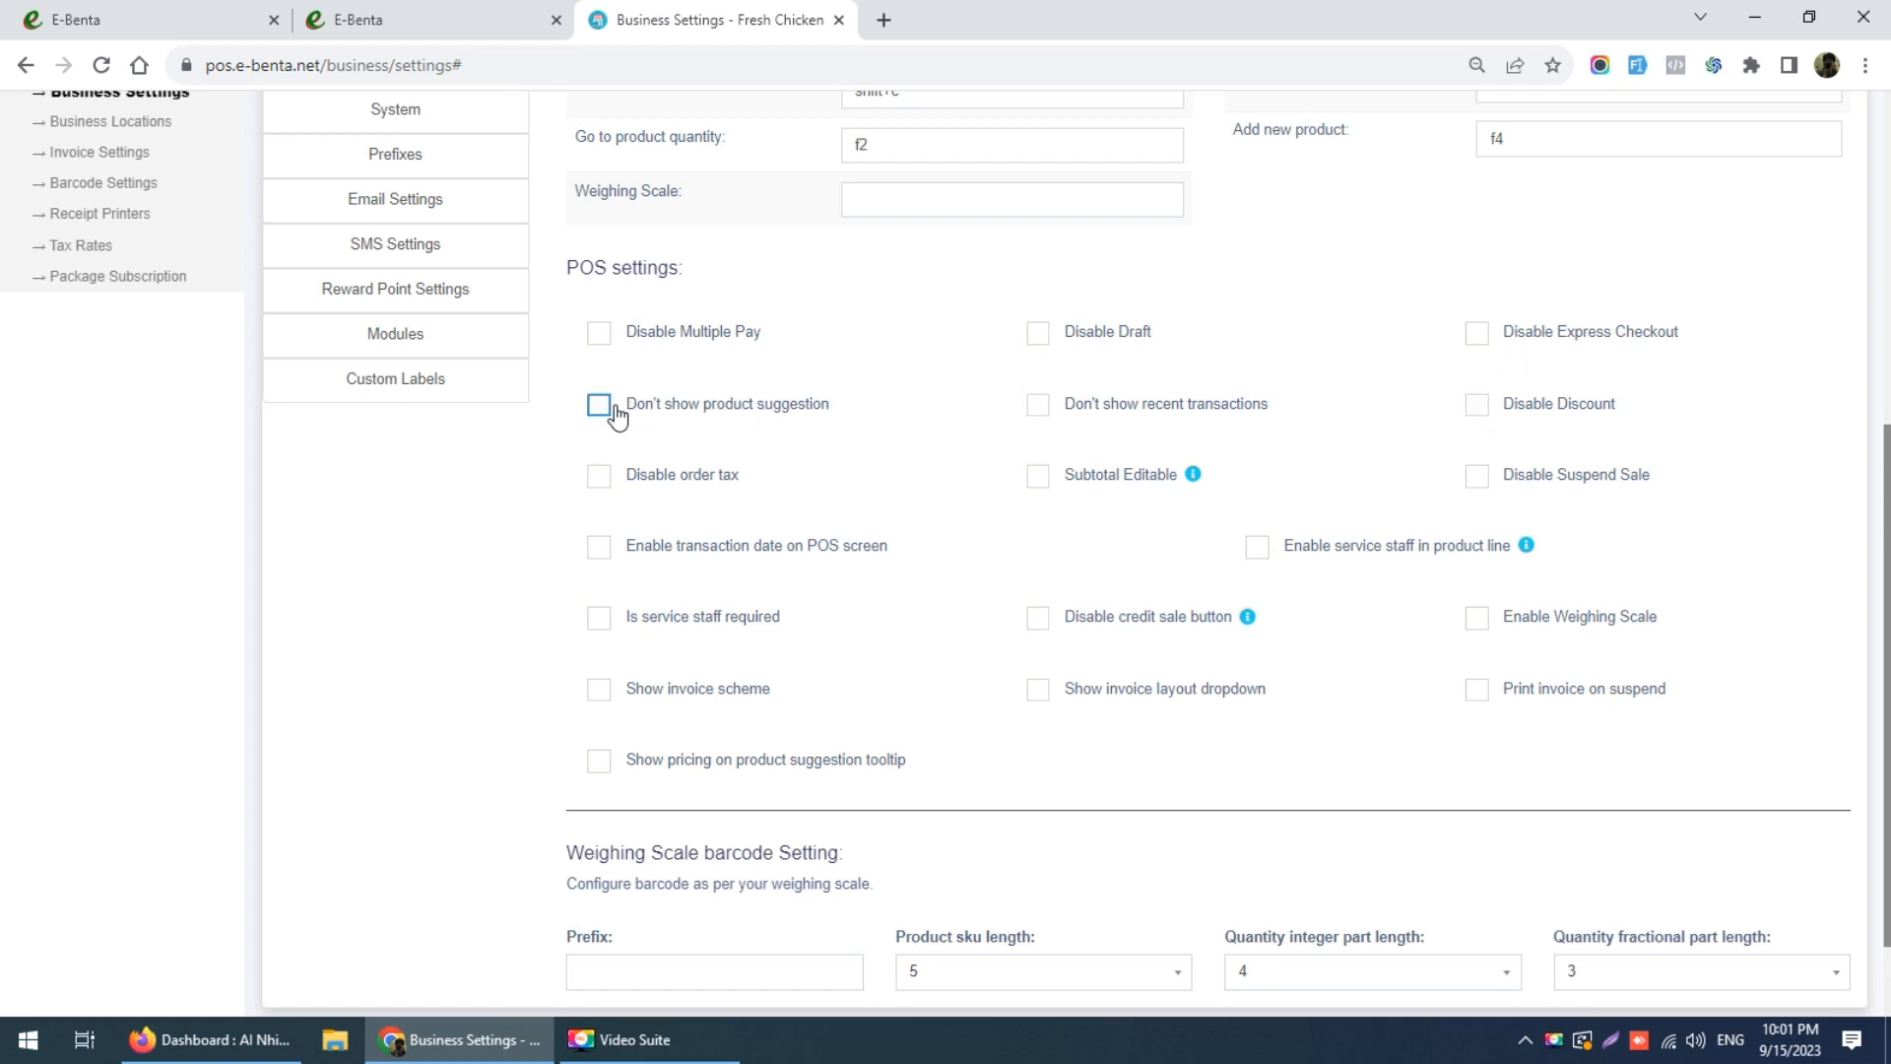
{"action": "left_click", "coordinate": [598, 477]}
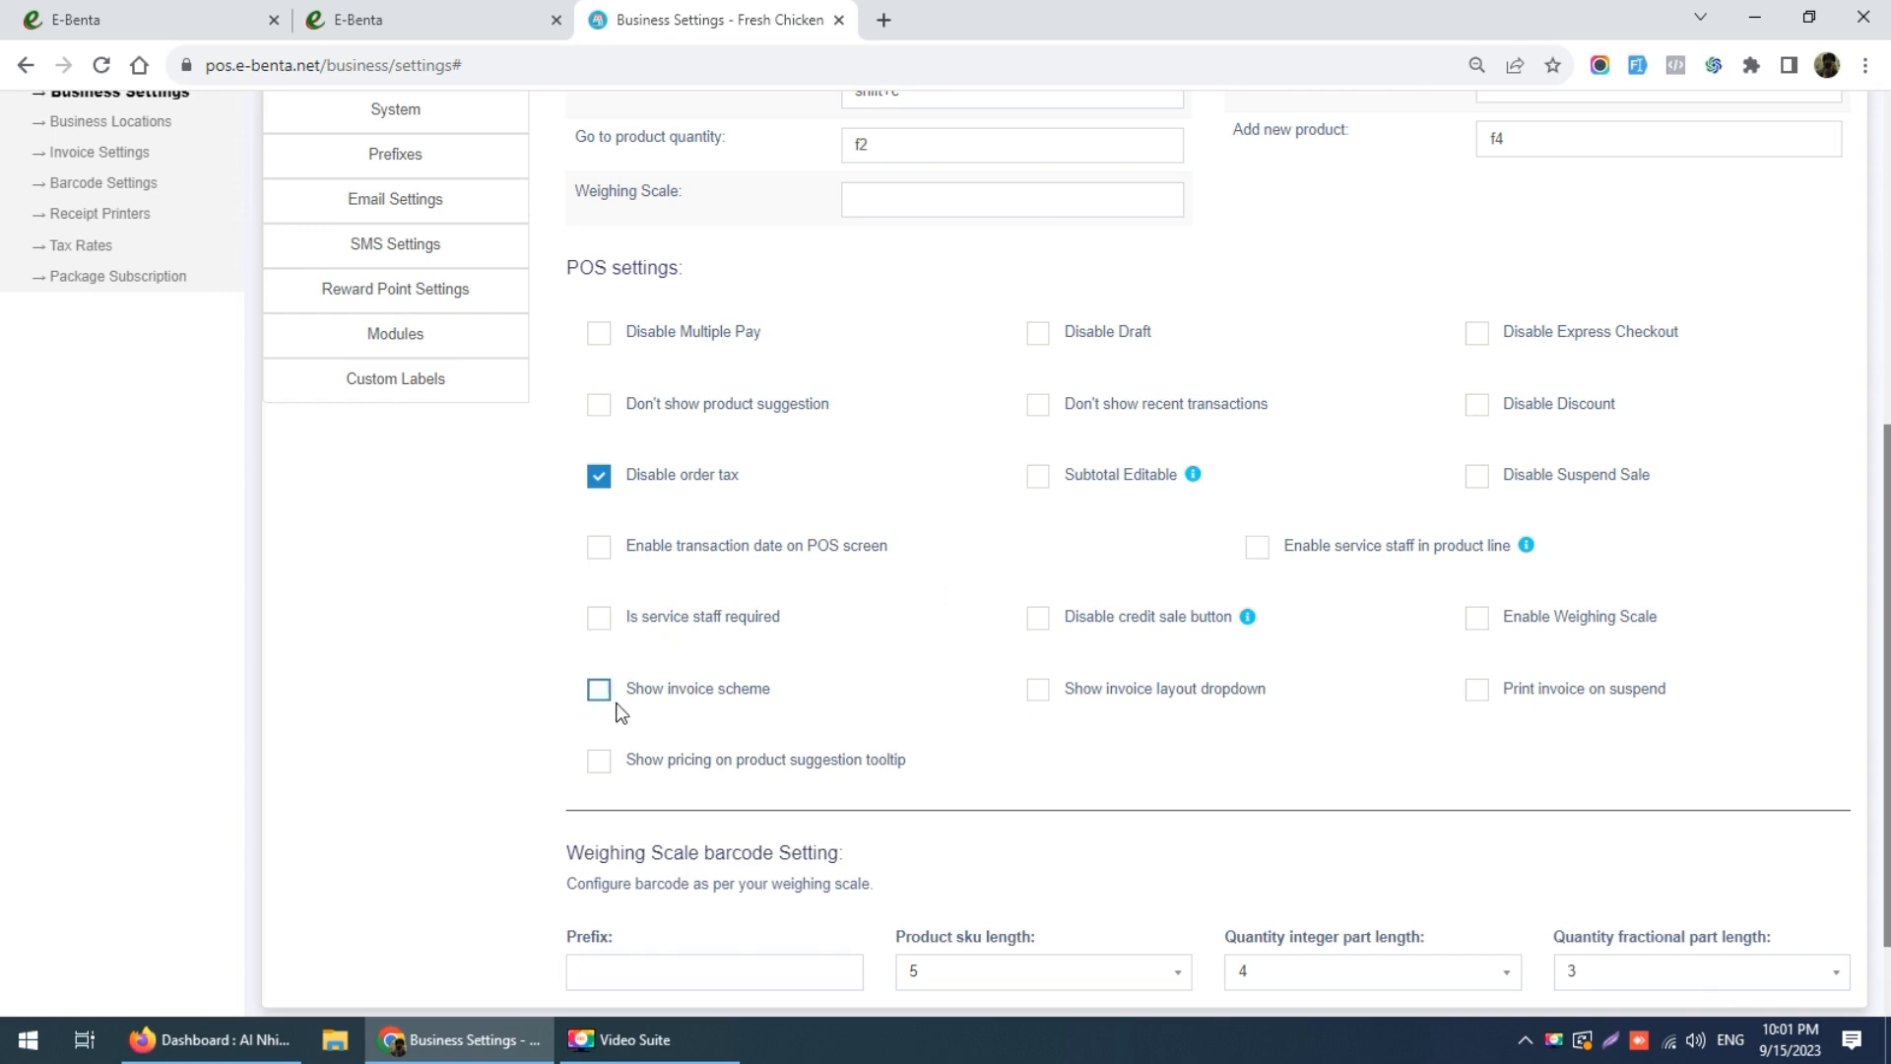
{"action": "left_click", "coordinate": [601, 765]}
{"action": "scroll", "coordinate": [1353, 658], "scroll_direction": "down", "scroll_amount": 1}
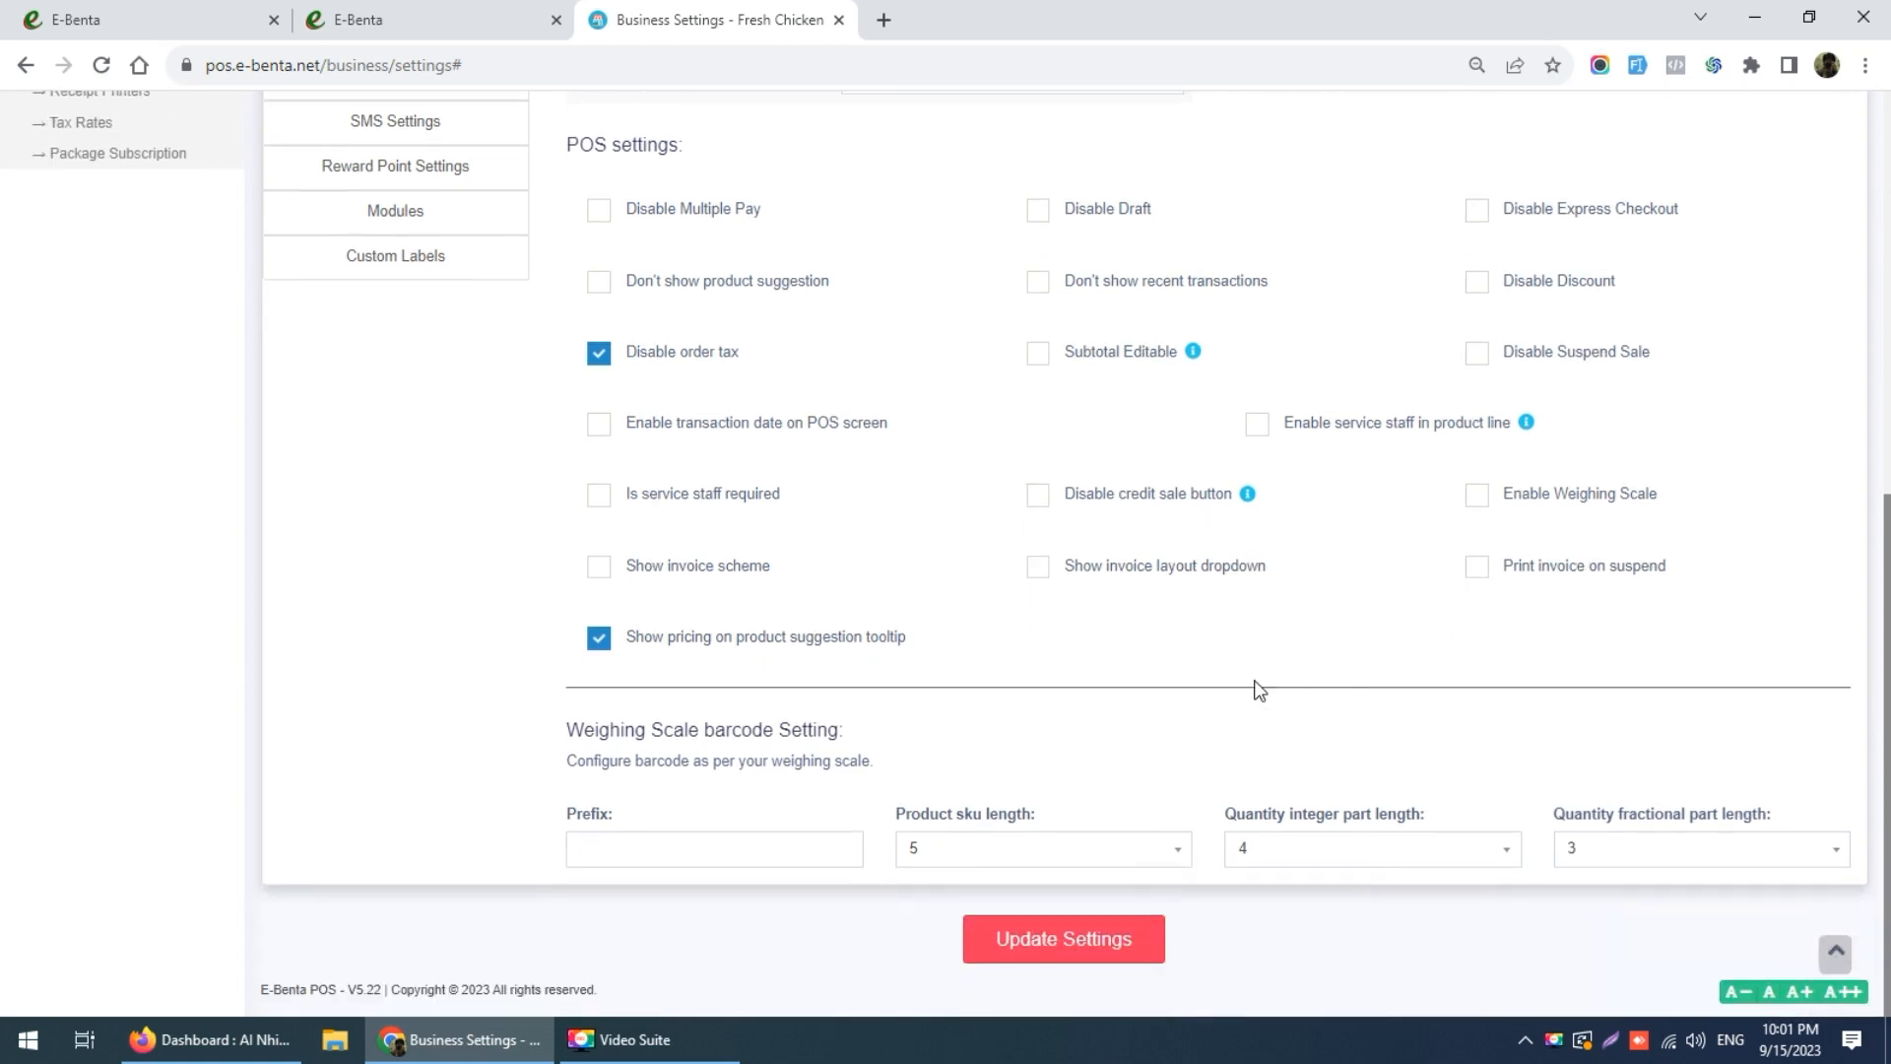
{"action": "left_click", "coordinate": [1090, 926]}
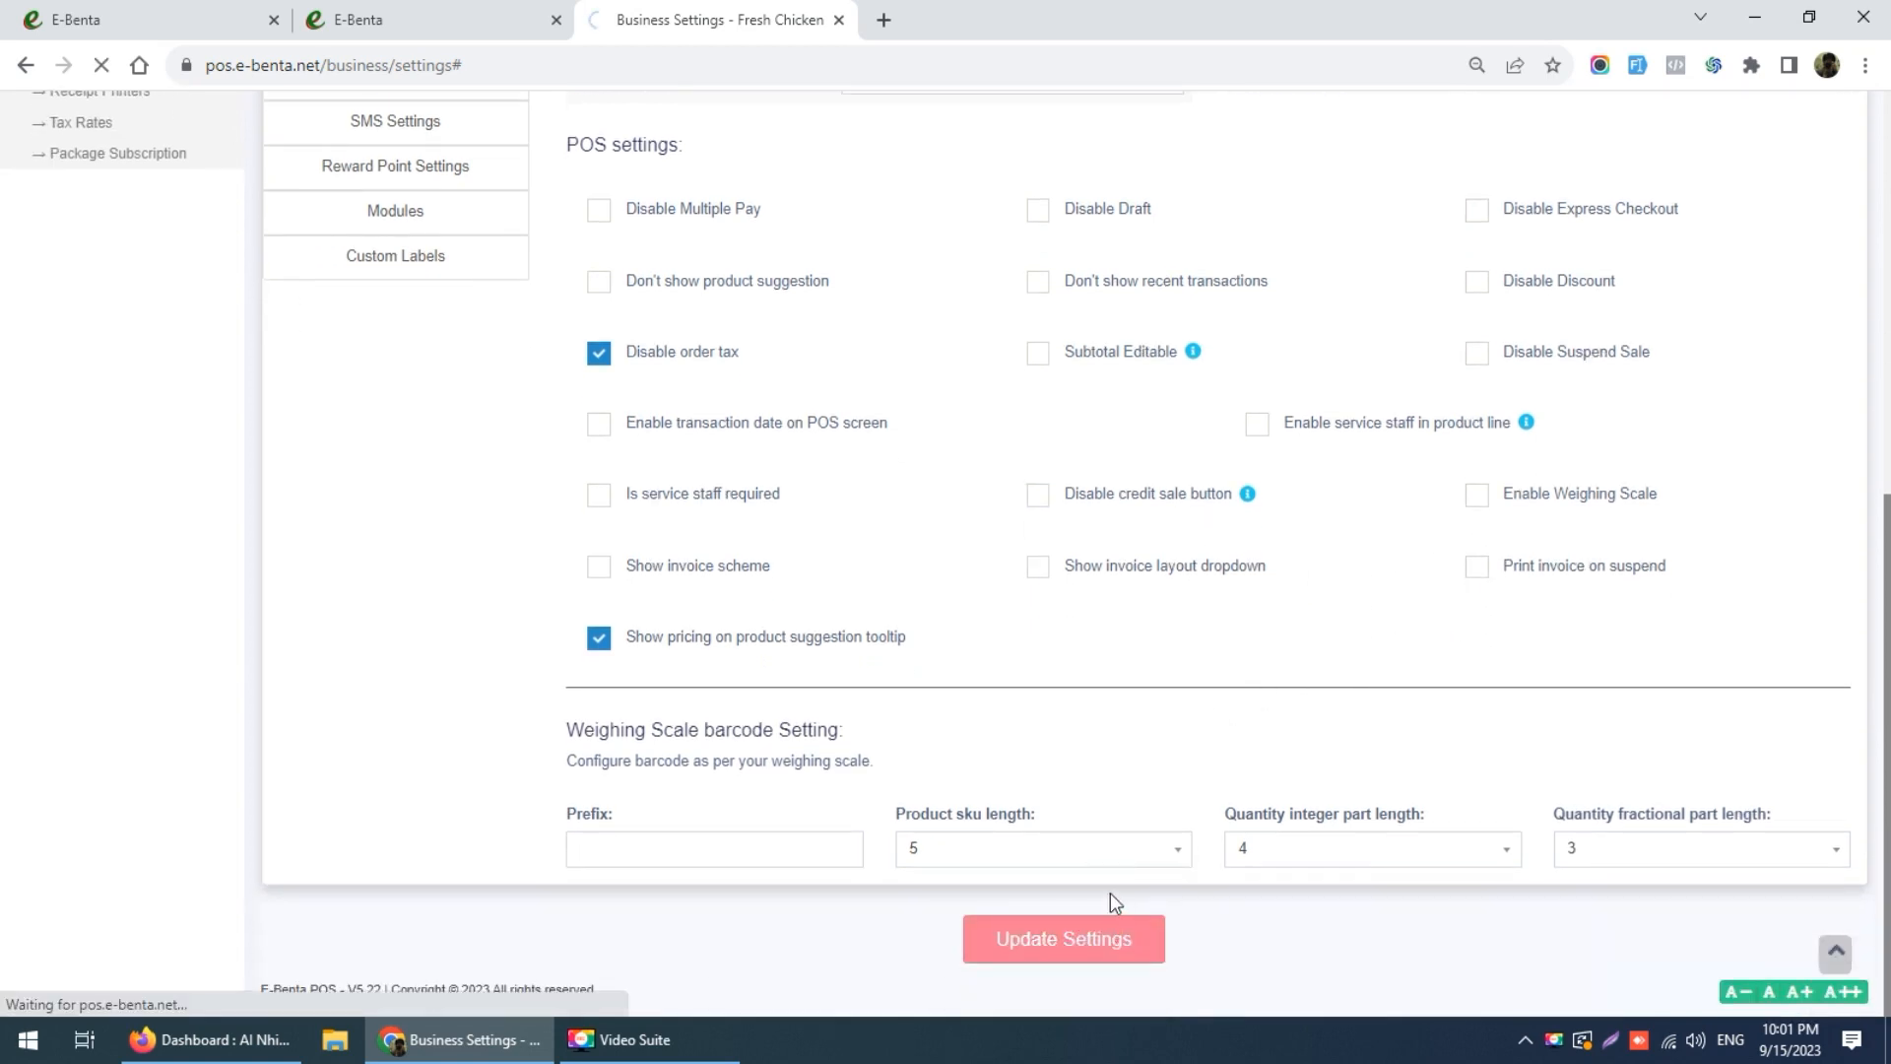
{"action": "scroll", "coordinate": [934, 493], "scroll_direction": "up", "scroll_amount": 4}
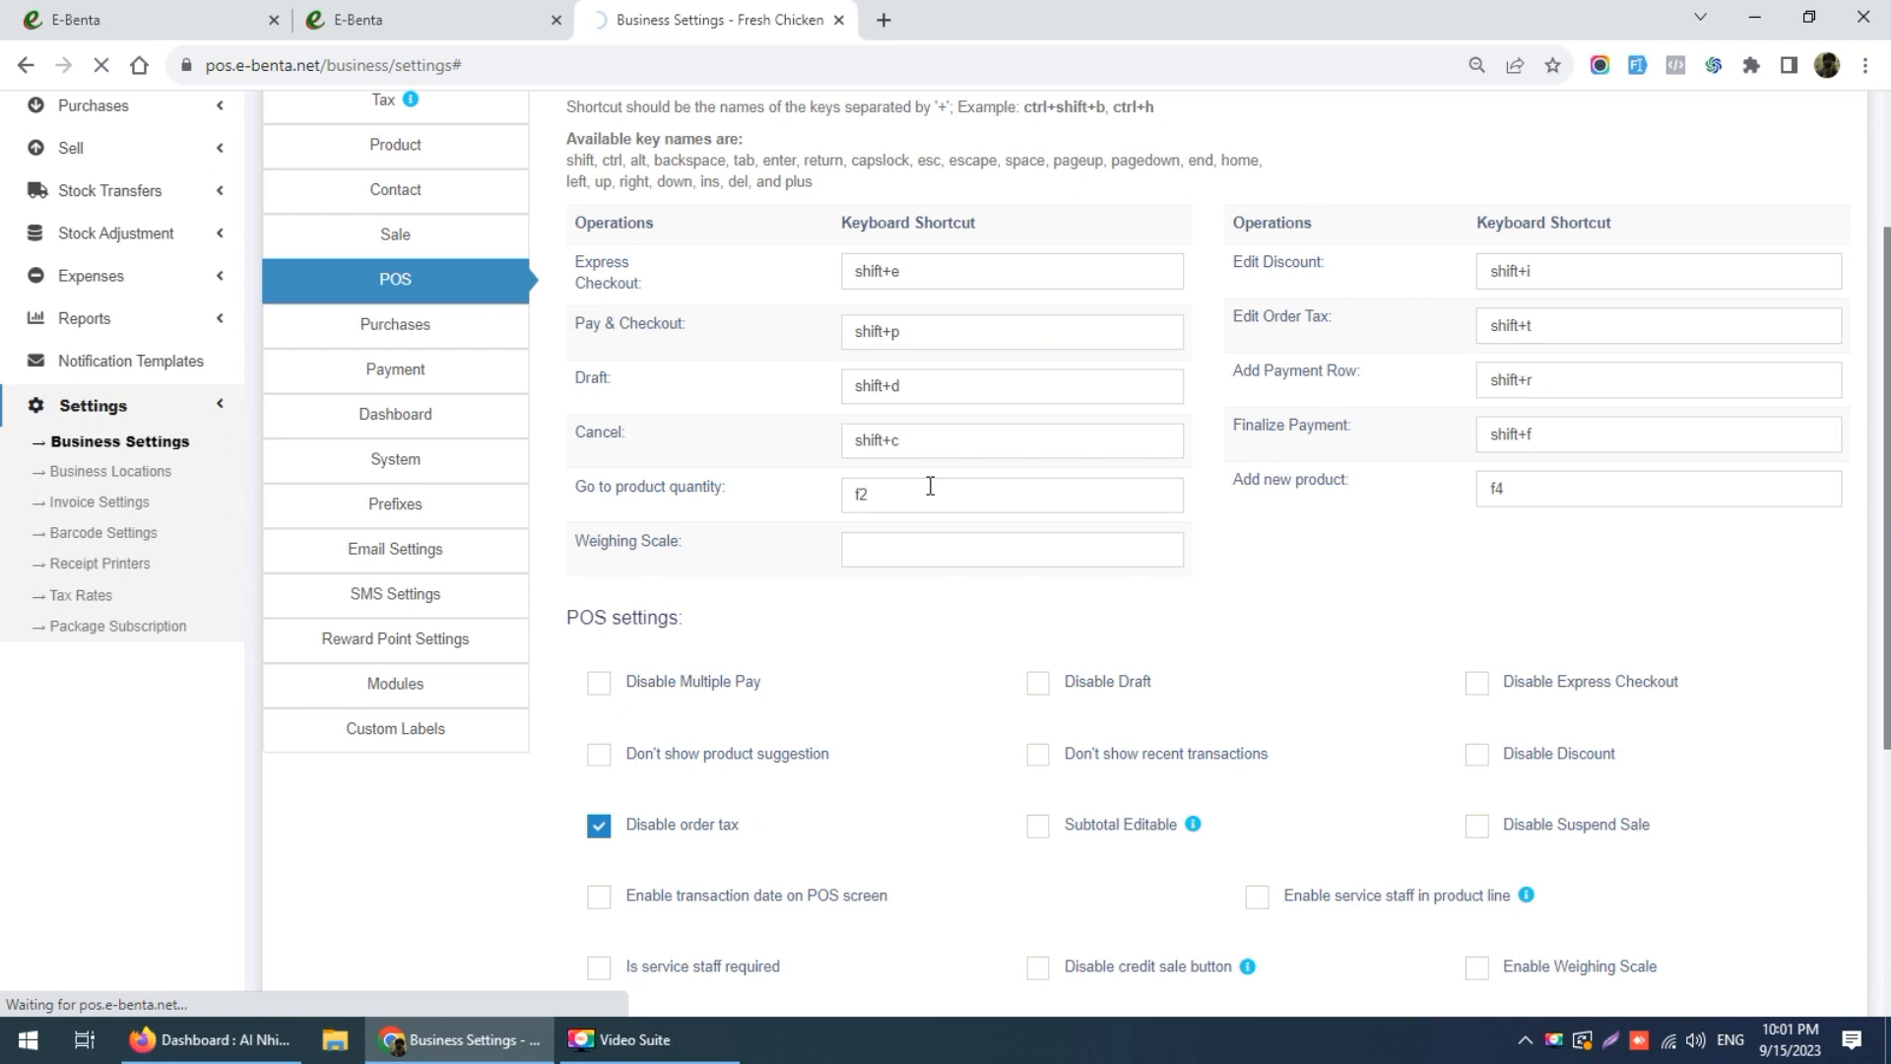
{"action": "scroll", "coordinate": [930, 485], "scroll_direction": "up", "scroll_amount": 2}
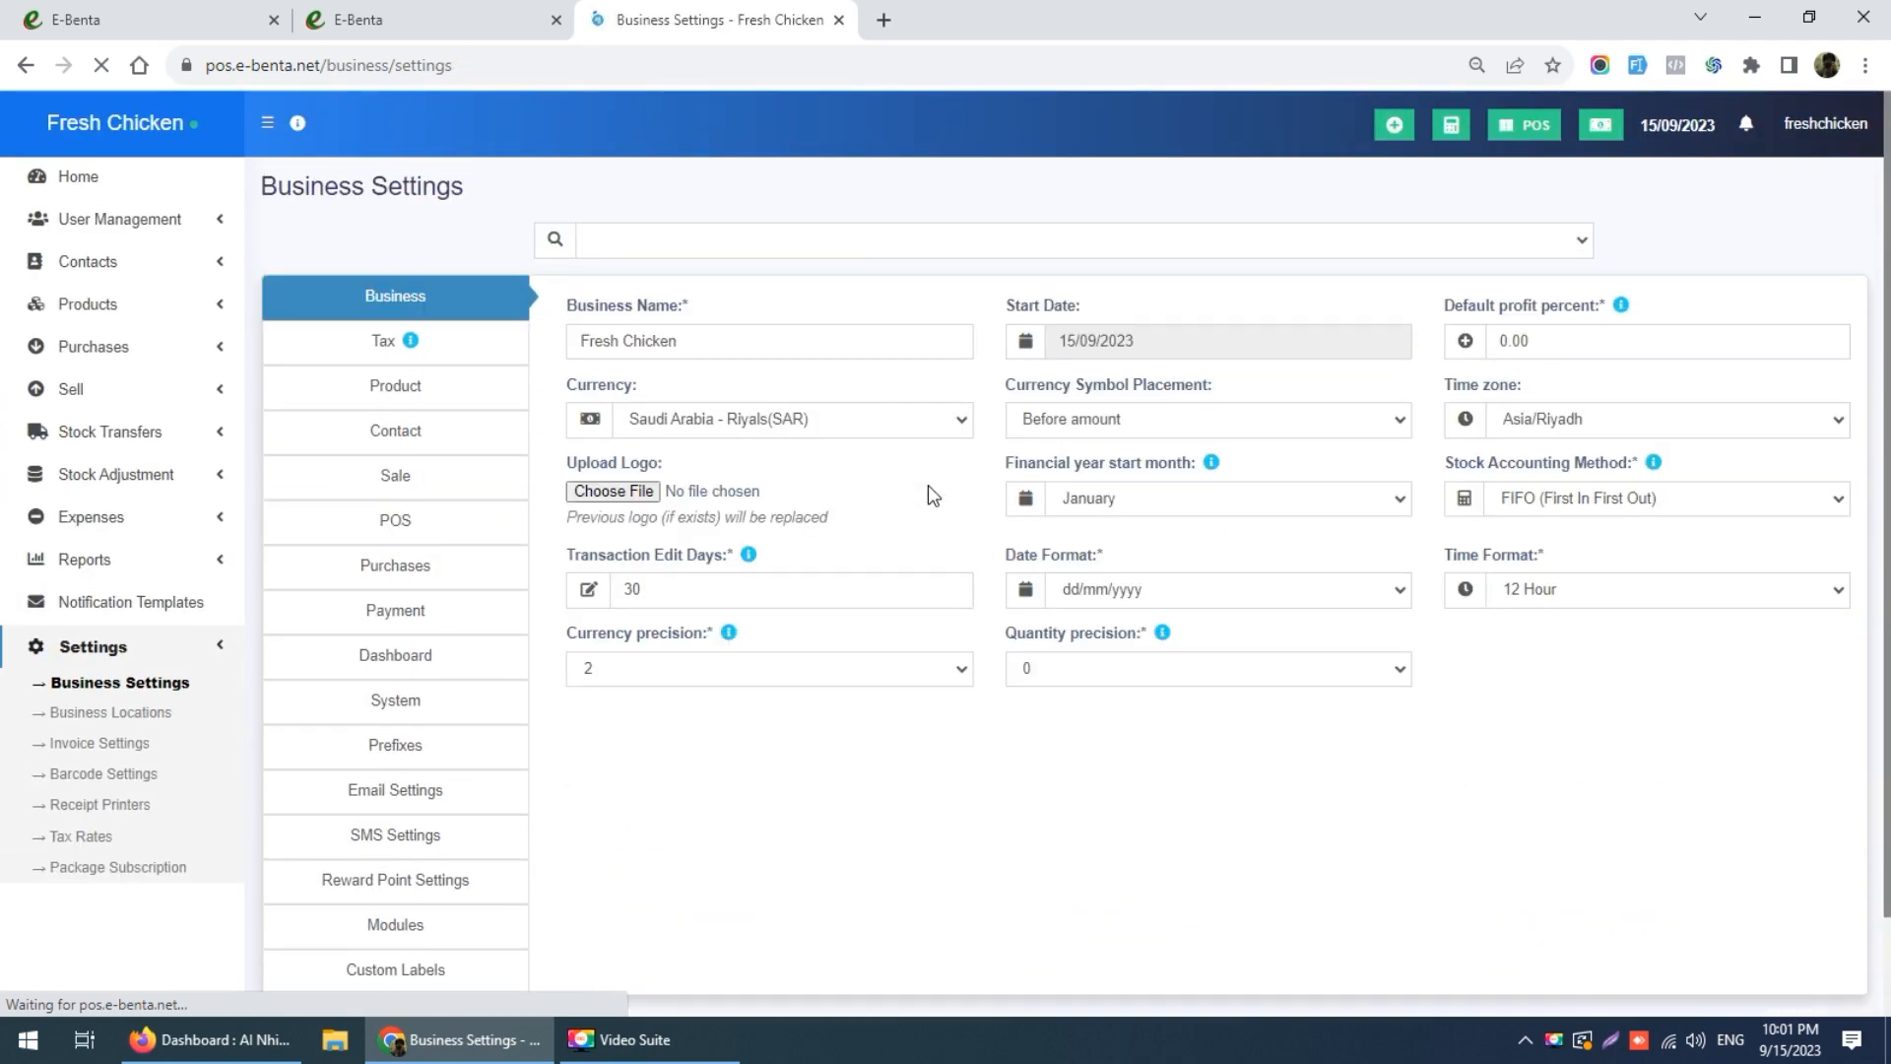
{"action": "scroll", "coordinate": [928, 484], "scroll_direction": "down", "scroll_amount": 1}
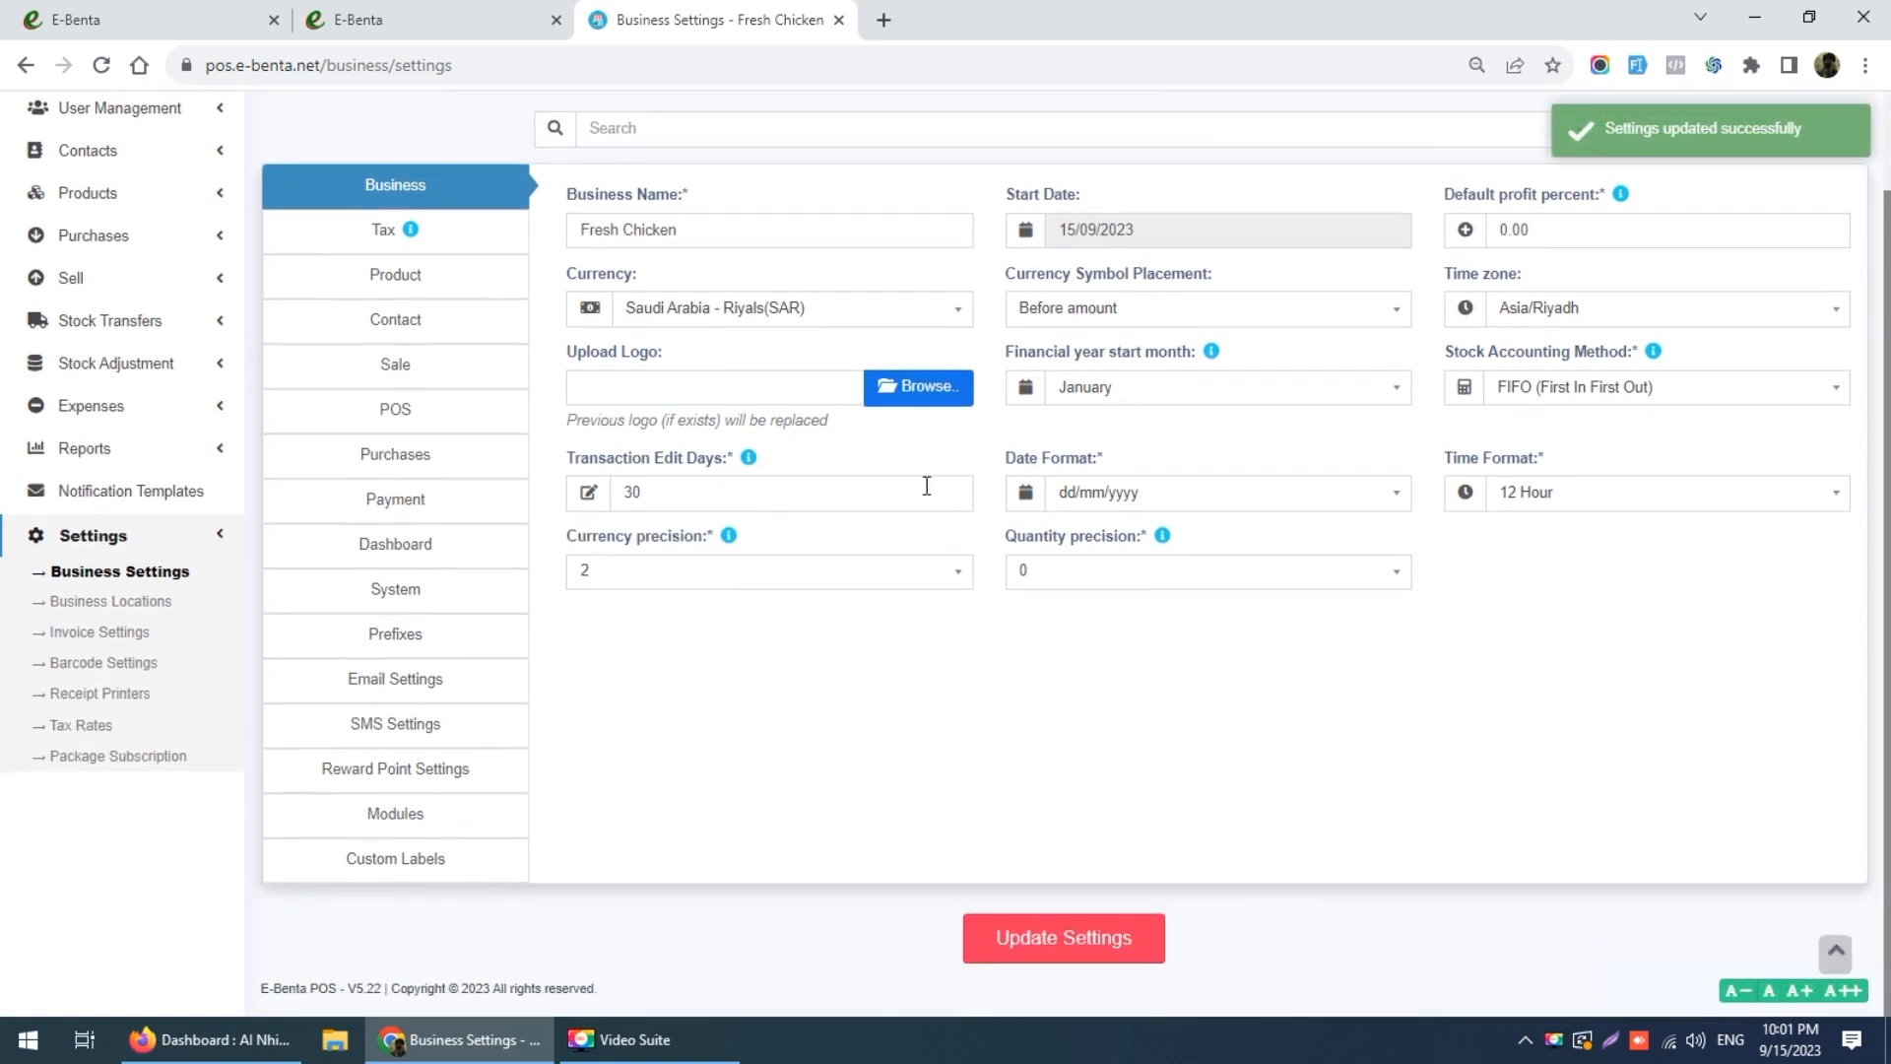
{"action": "left_click", "coordinate": [417, 463]}
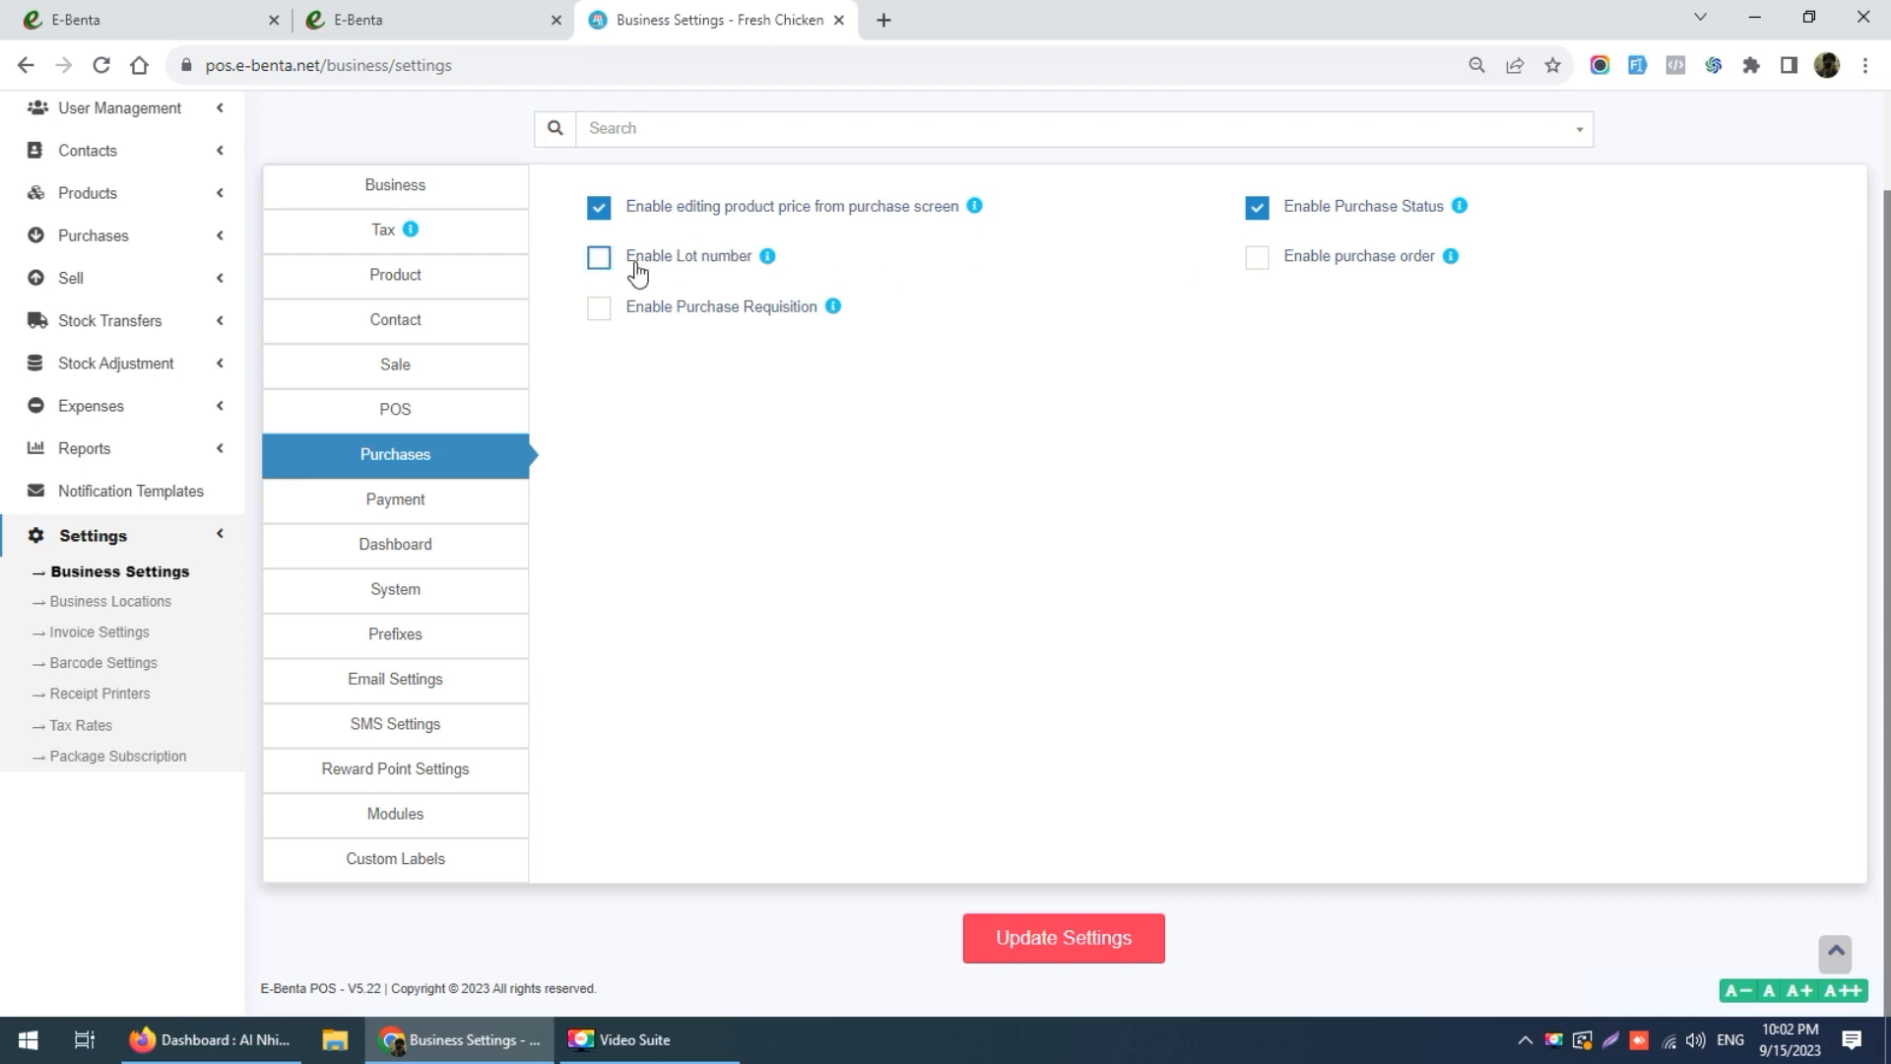
{"action": "left_click", "coordinate": [374, 517]}
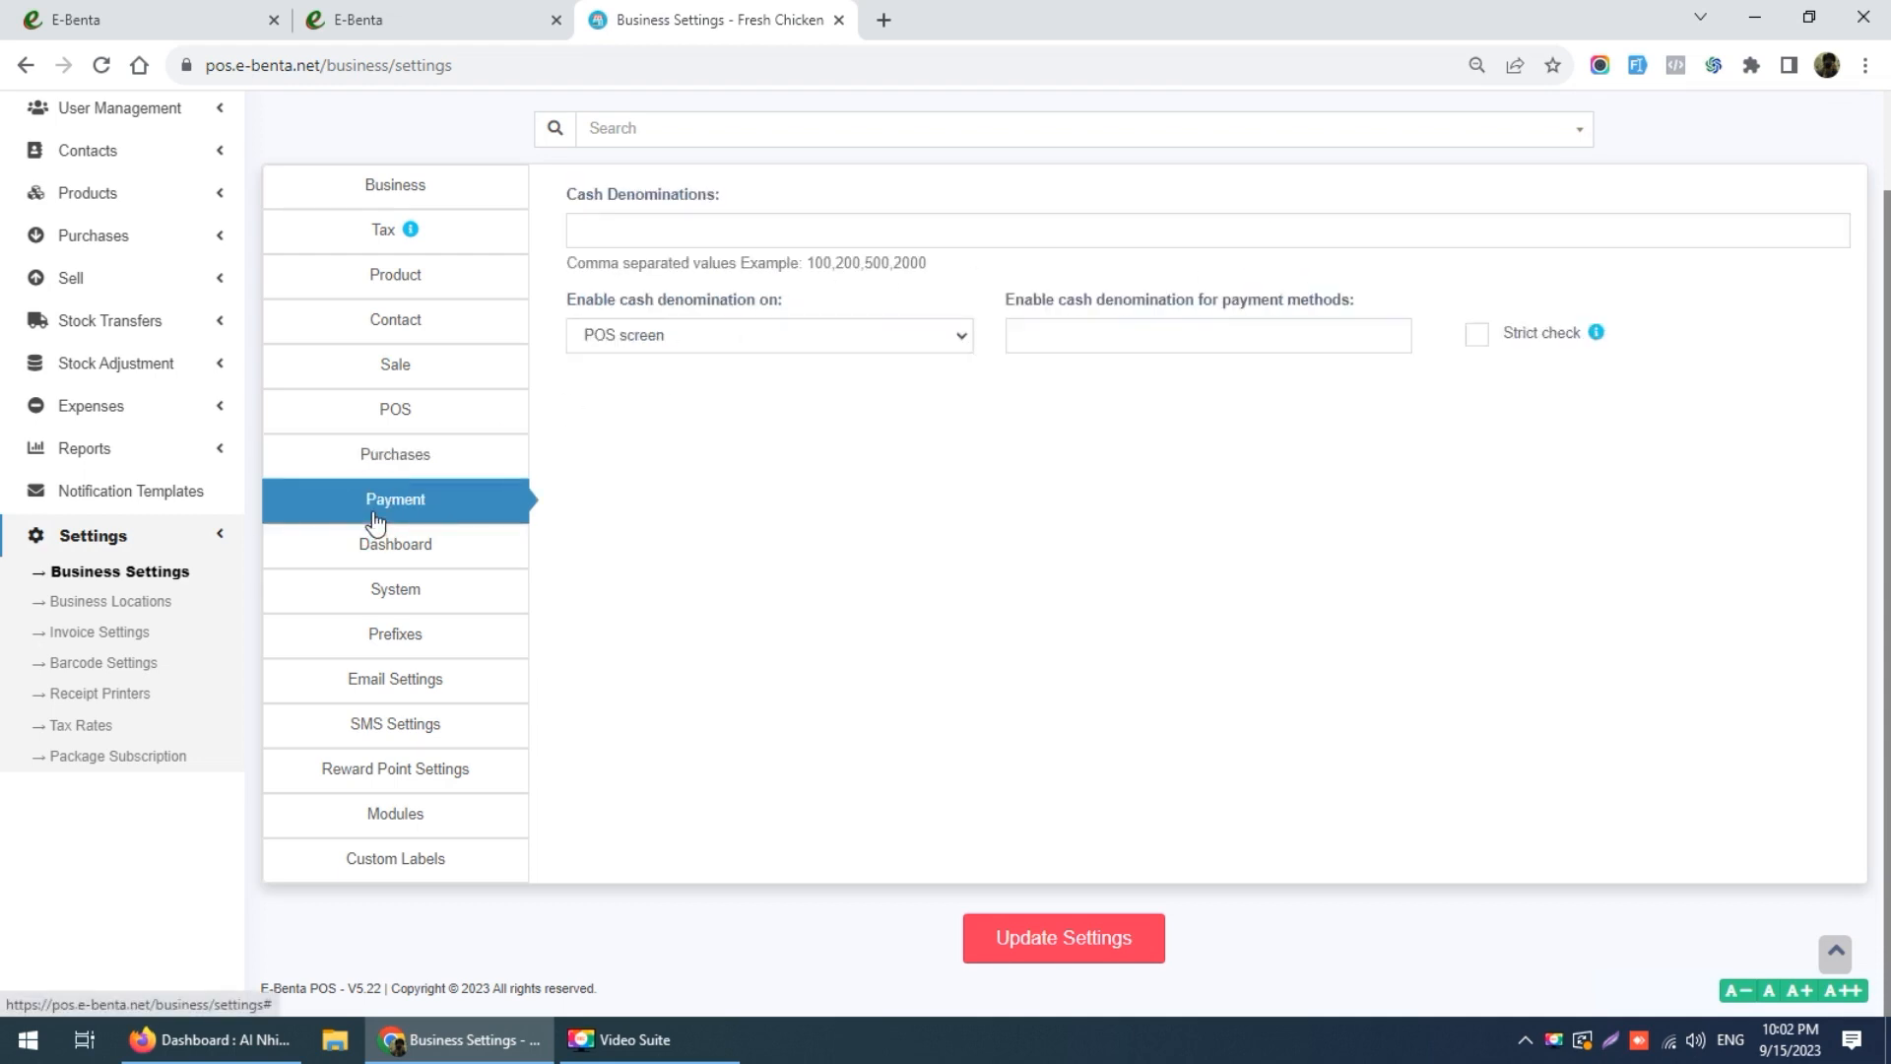
Step: Enter cash denominations 1,5,10,20,50,100,500,1000 and save the payment settings
{"action": "left_click", "coordinate": [658, 229]}
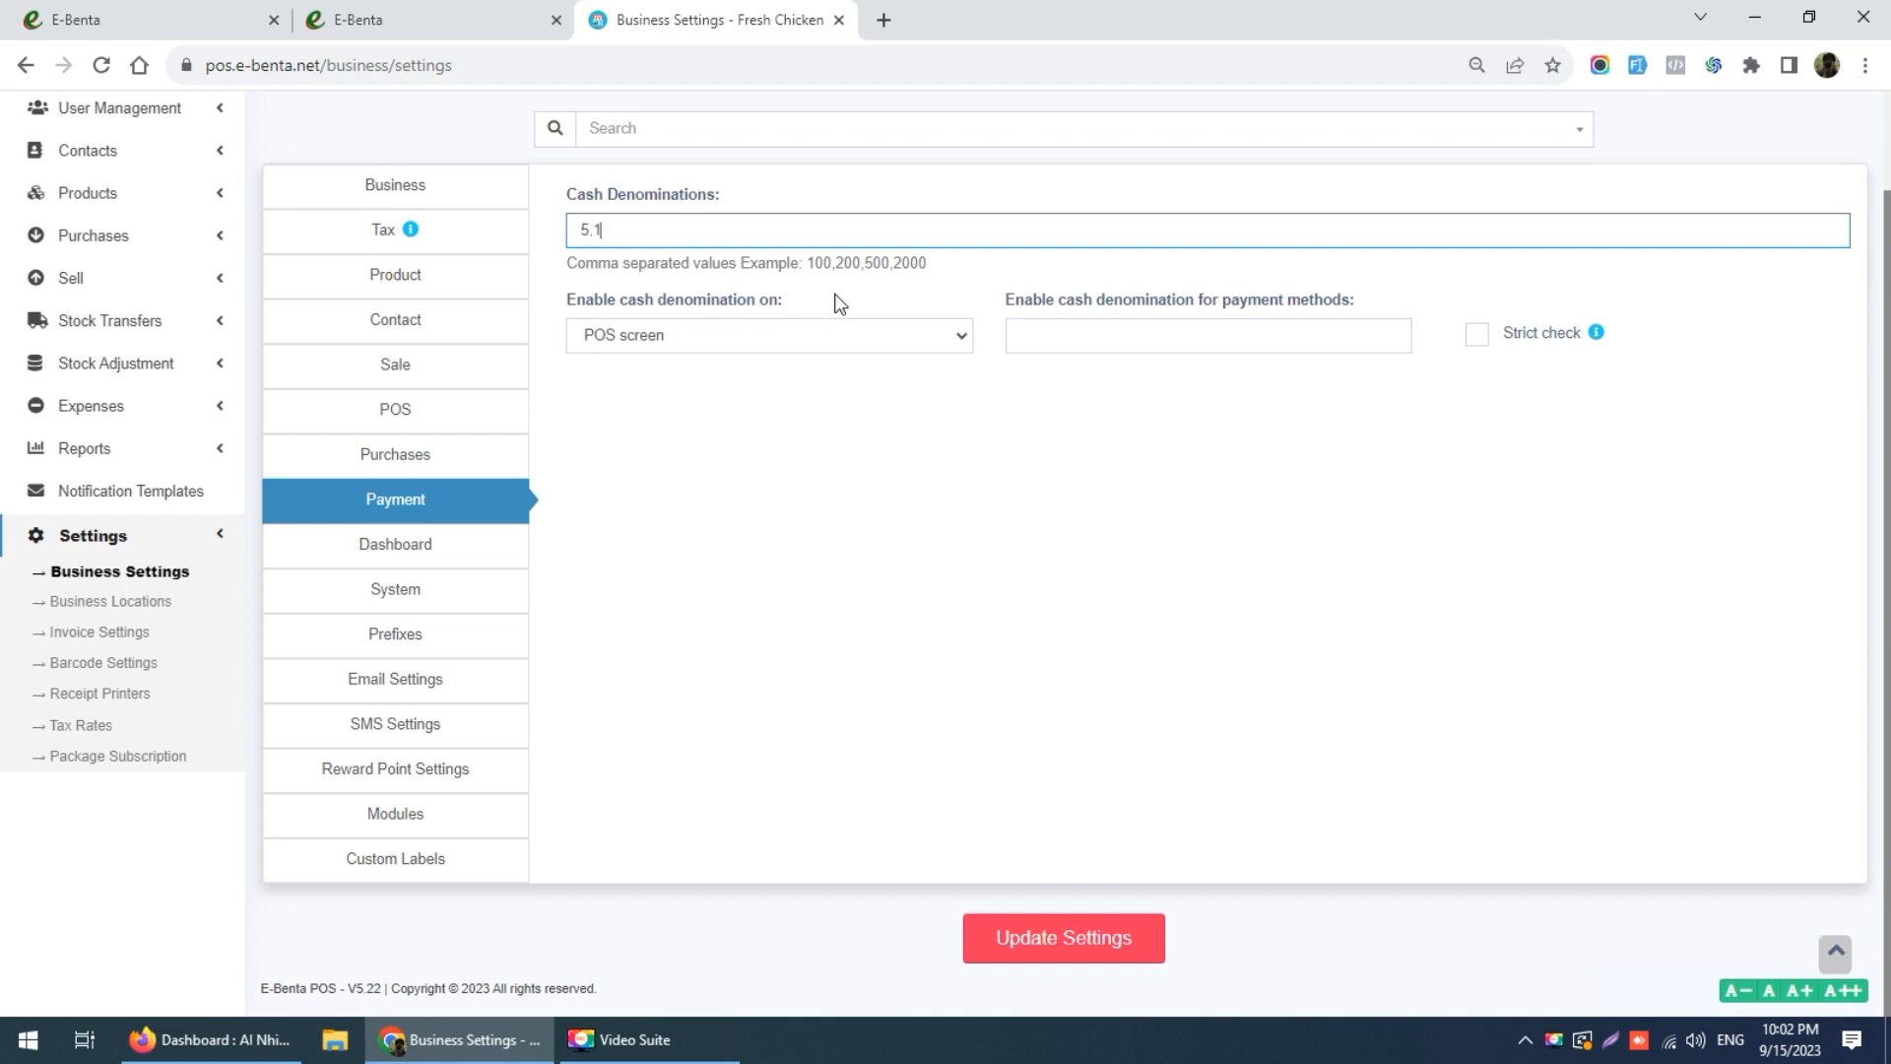
{"action": "type", "text": "0,20,50,"}
{"action": "type", "text": "100,500,100"}
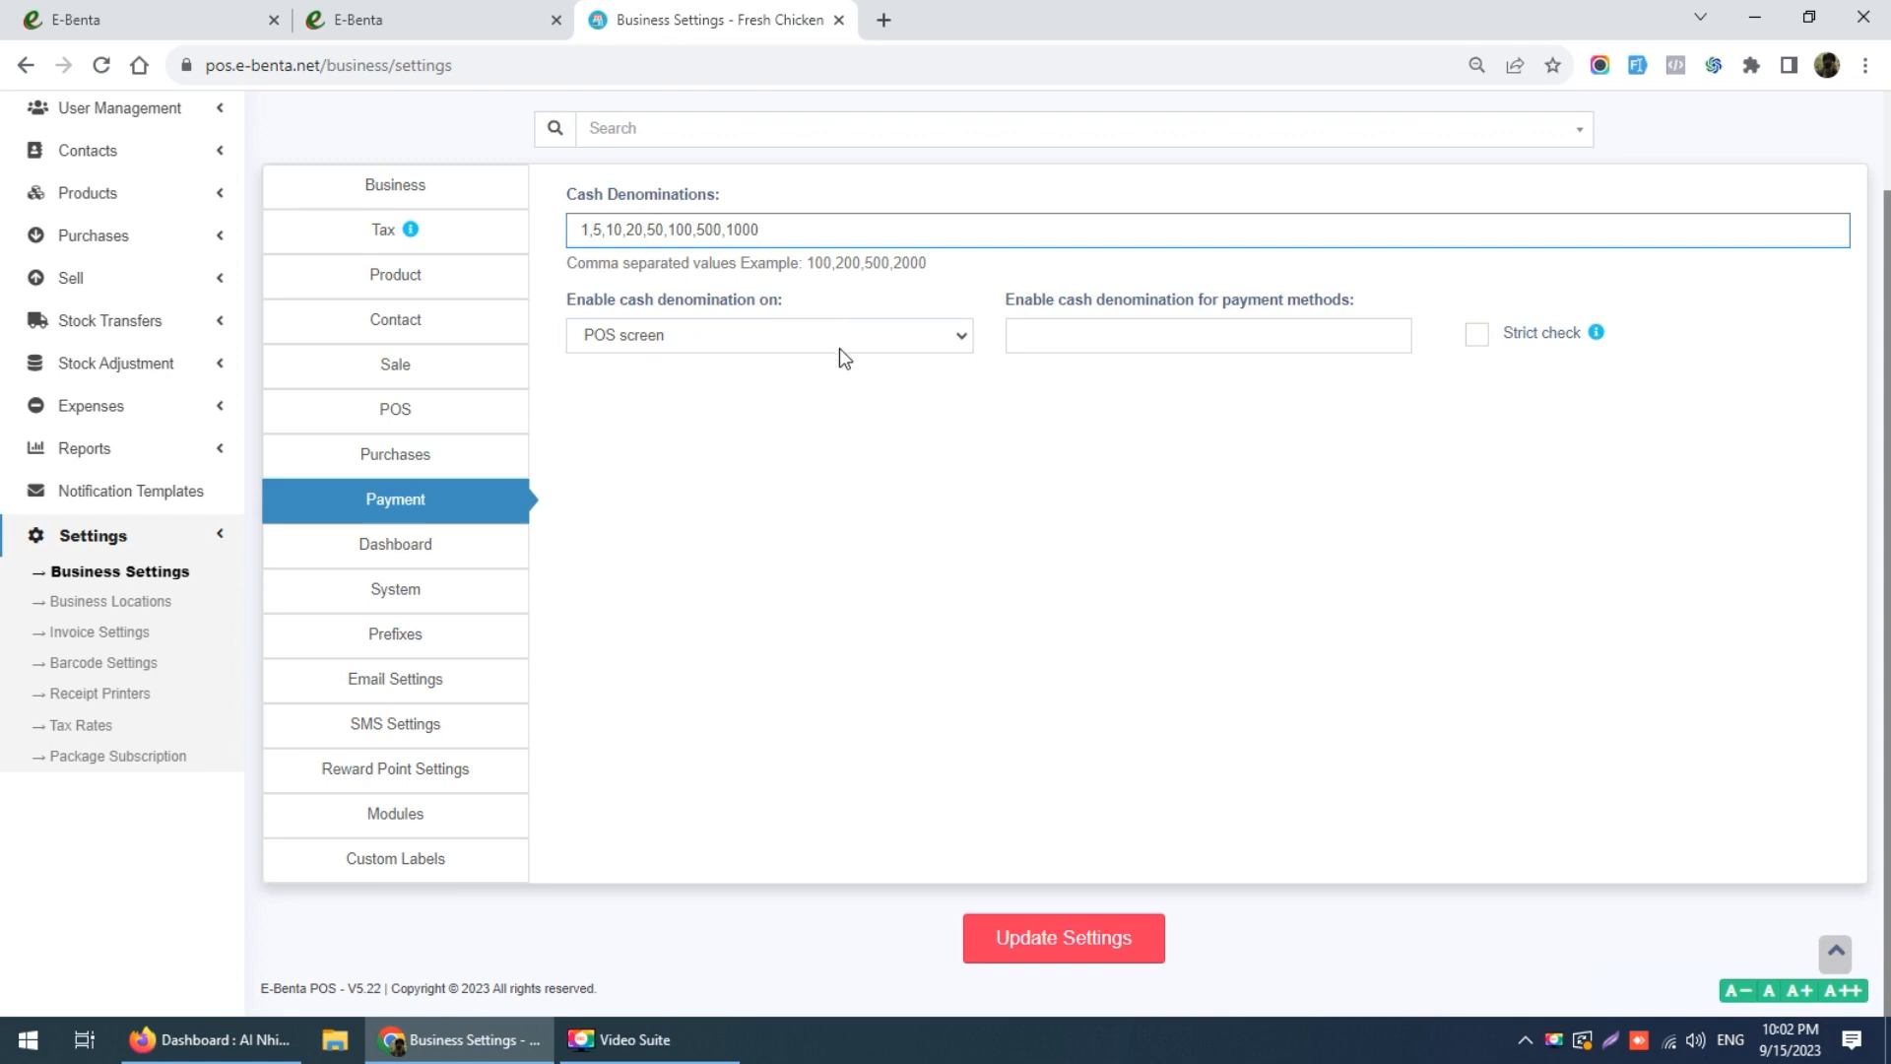
{"action": "left_click", "coordinate": [1078, 950]}
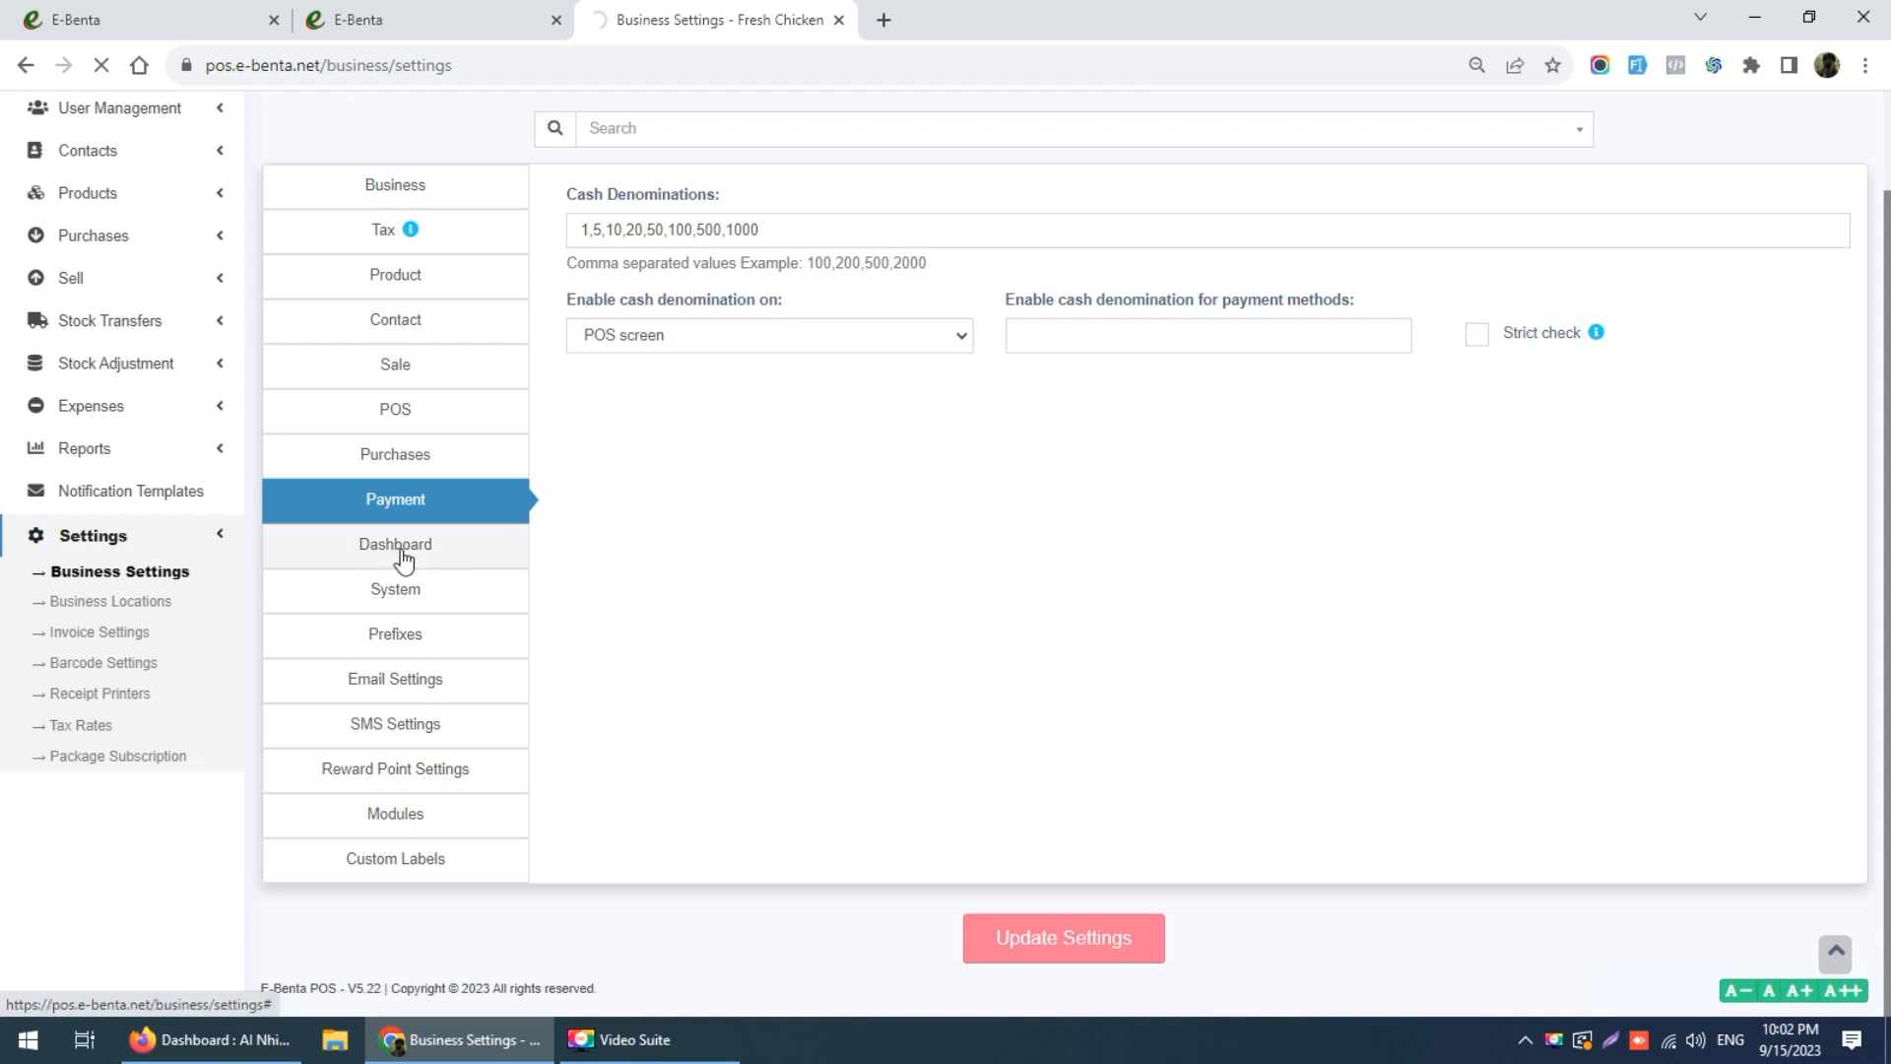
Step: Pick Green as the theme colour in System settings and save it
{"action": "left_click", "coordinate": [402, 558]}
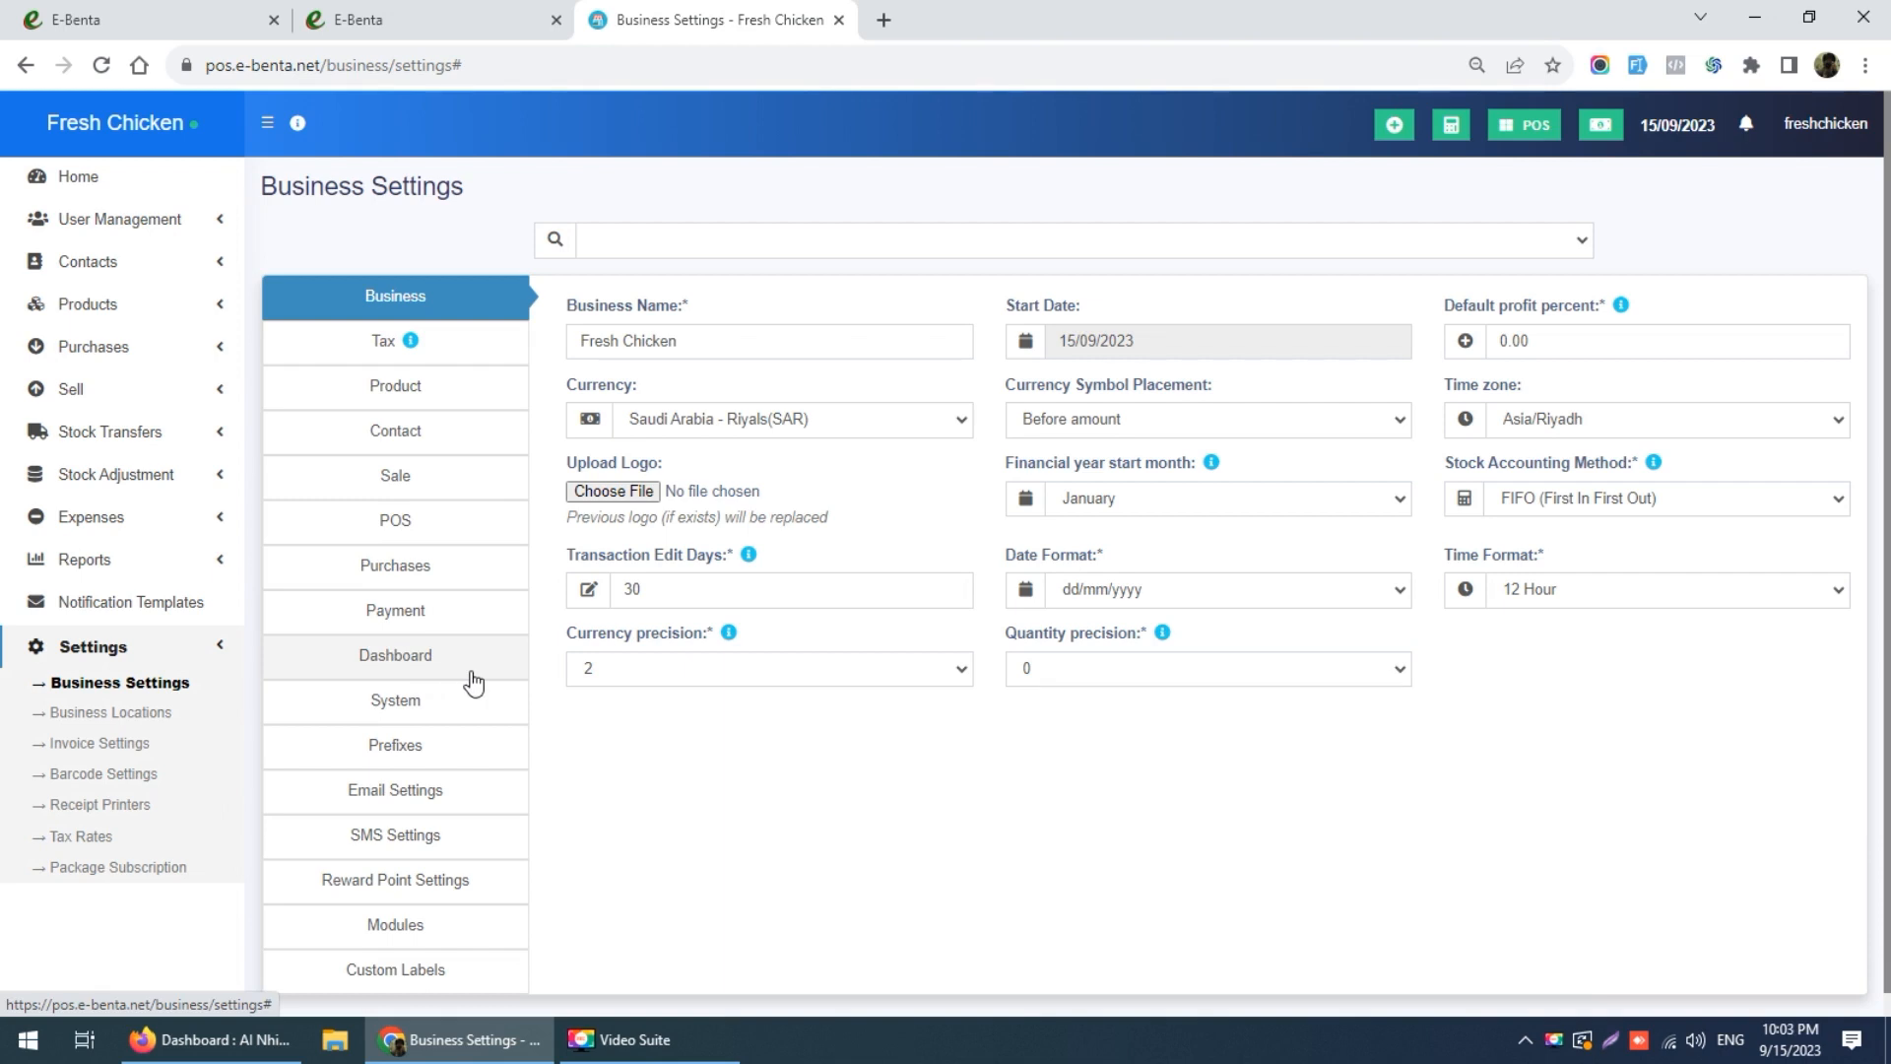
{"action": "scroll", "coordinate": [473, 680], "scroll_direction": "down", "scroll_amount": 1}
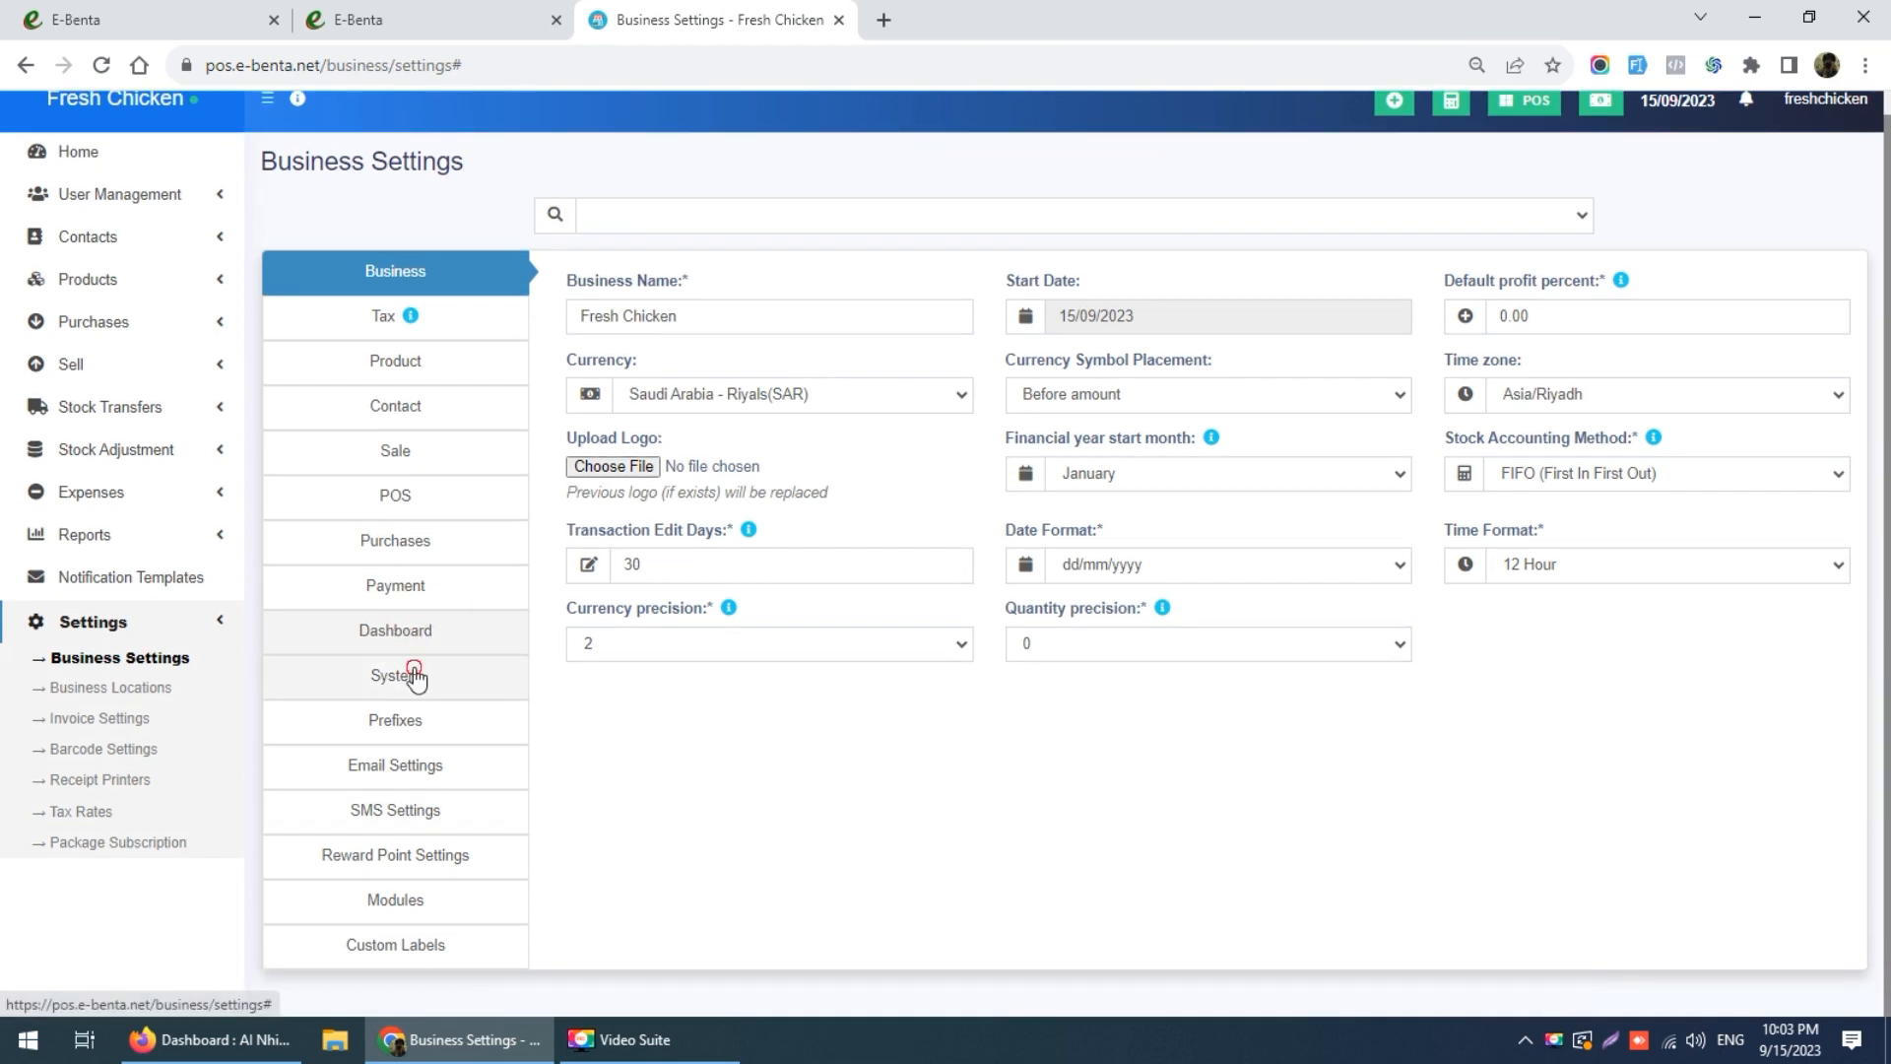
{"action": "left_click", "coordinate": [100, 65]}
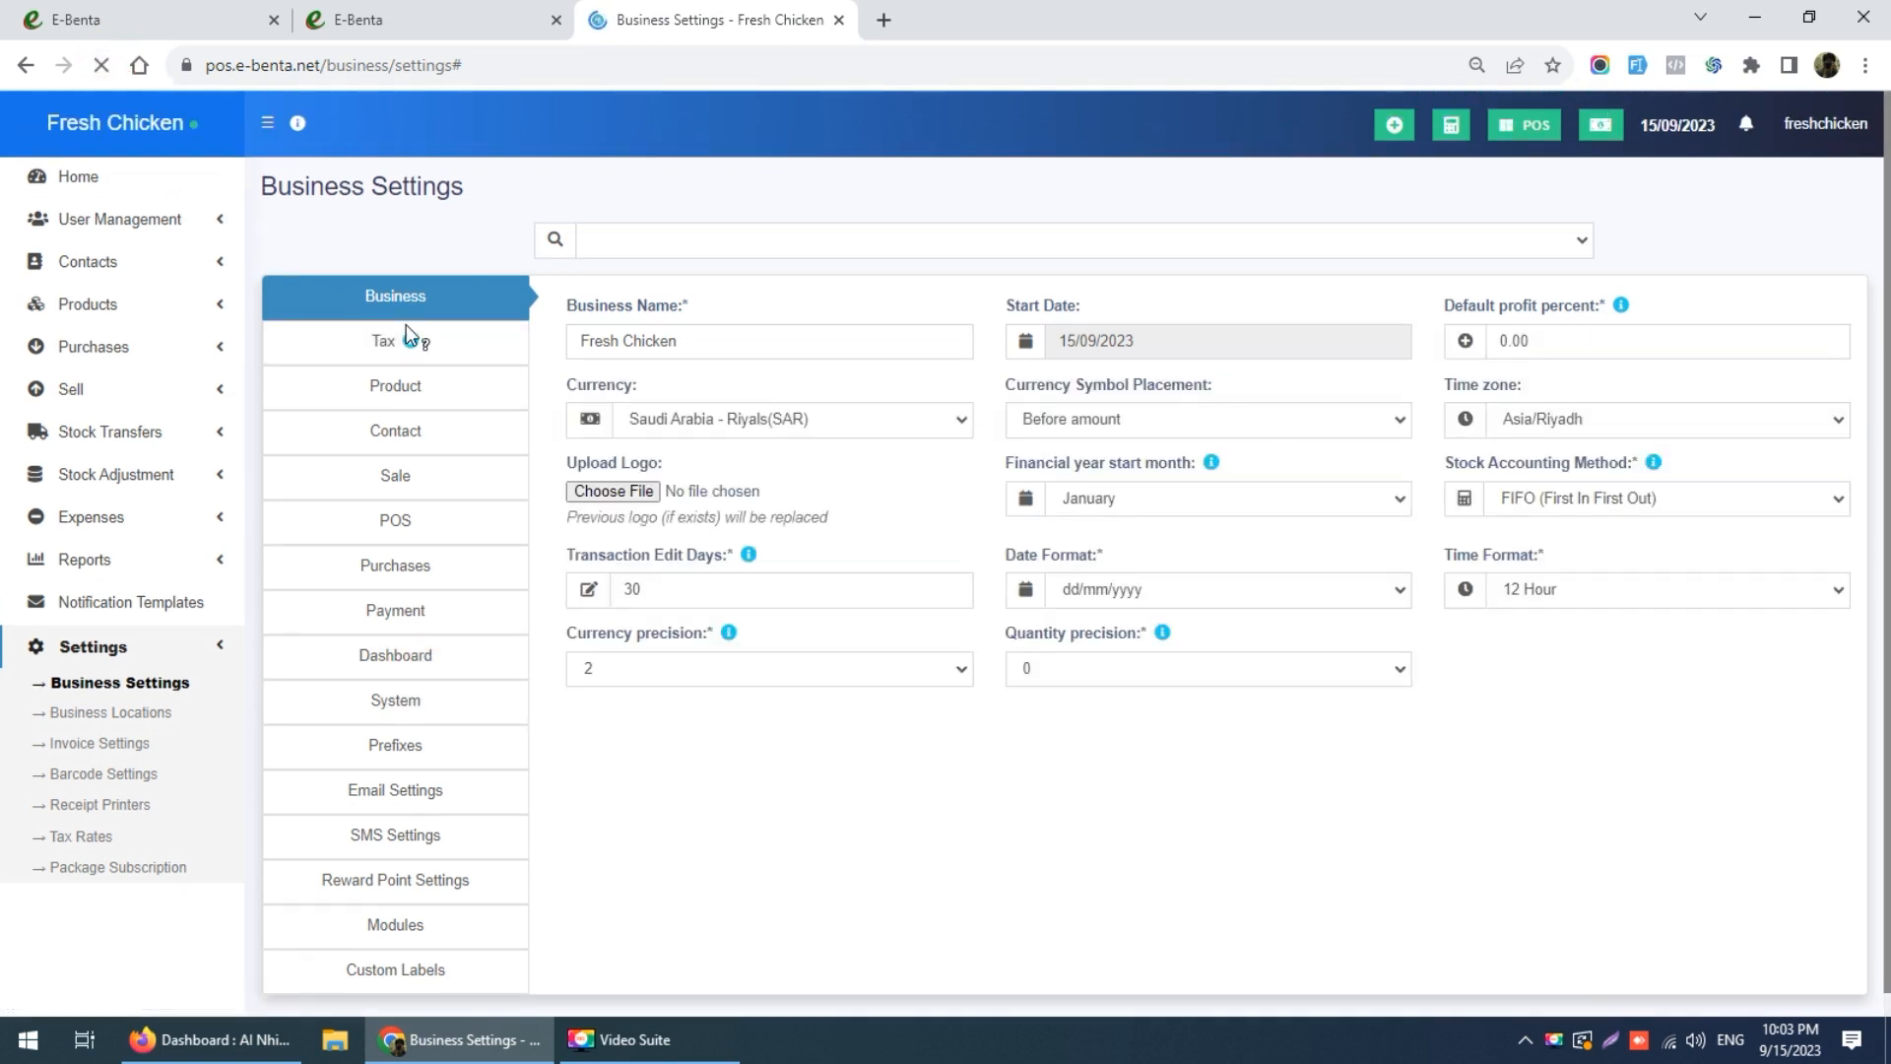
{"action": "left_click", "coordinate": [428, 662]}
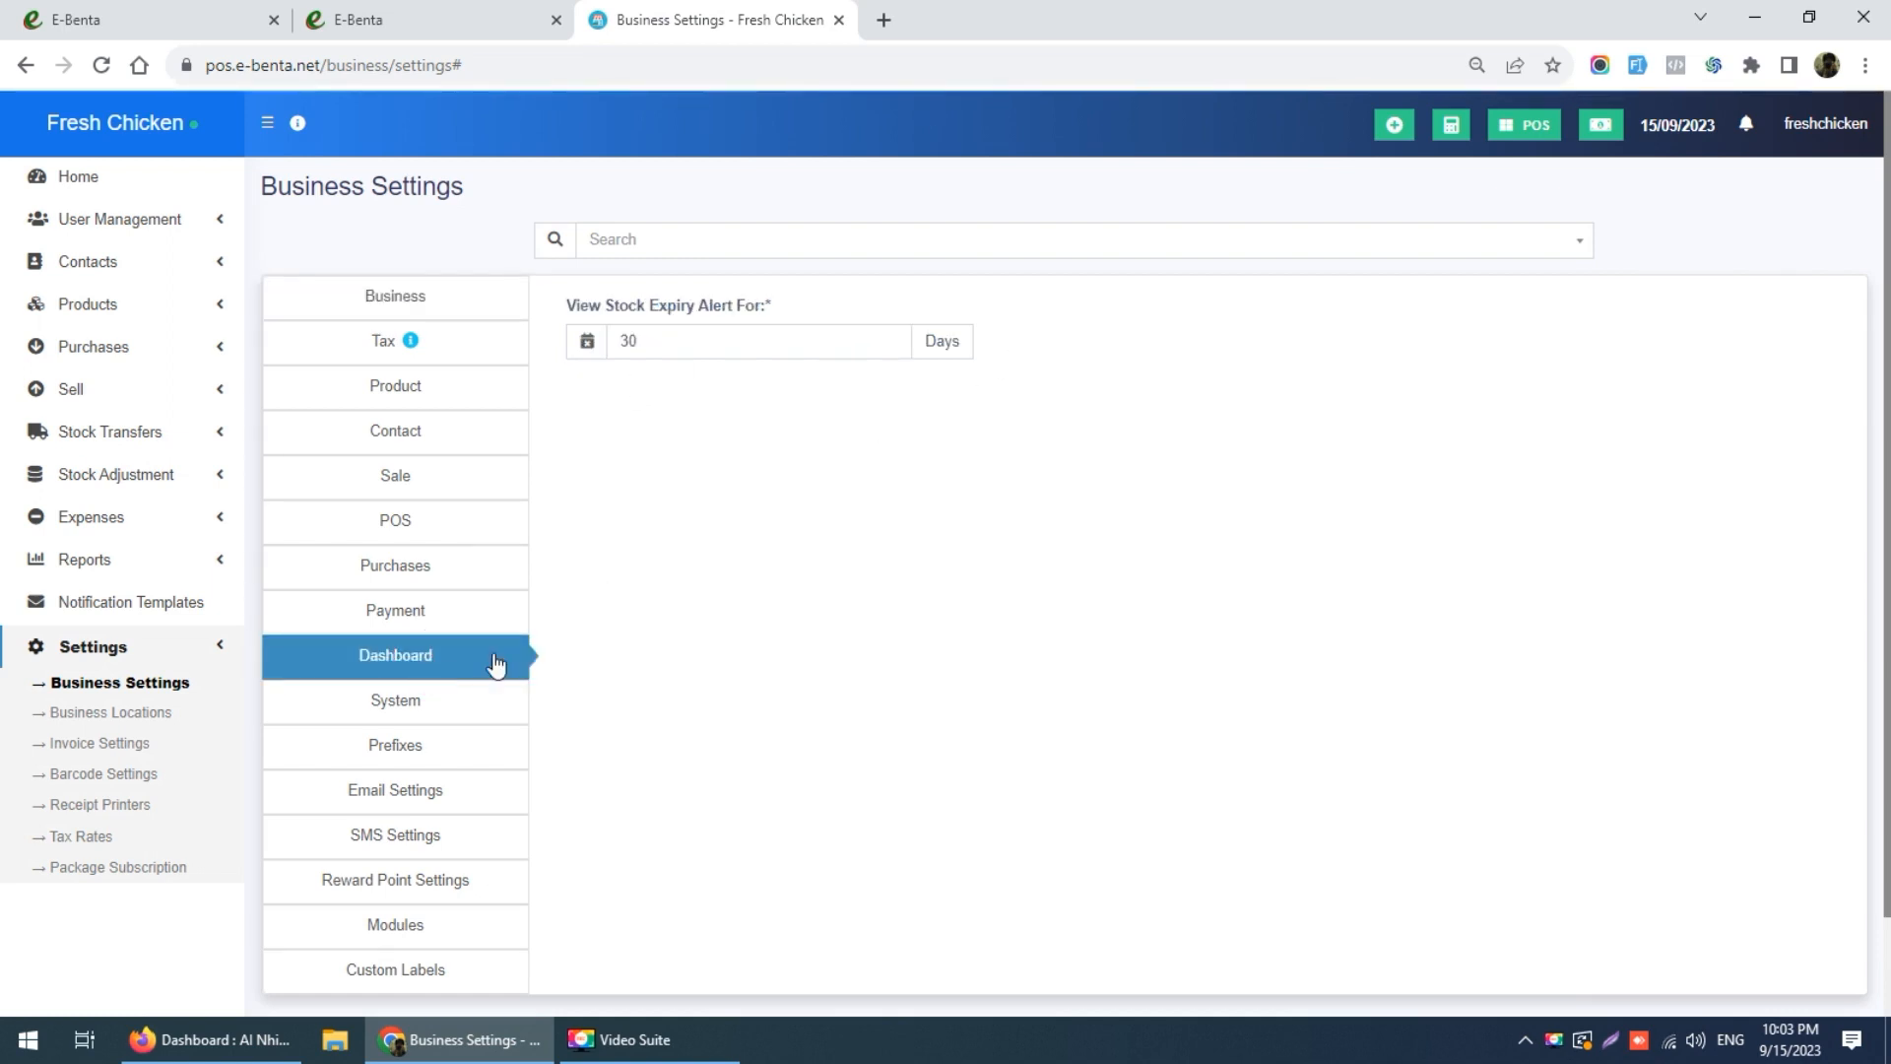
{"action": "left_click", "coordinate": [391, 703]}
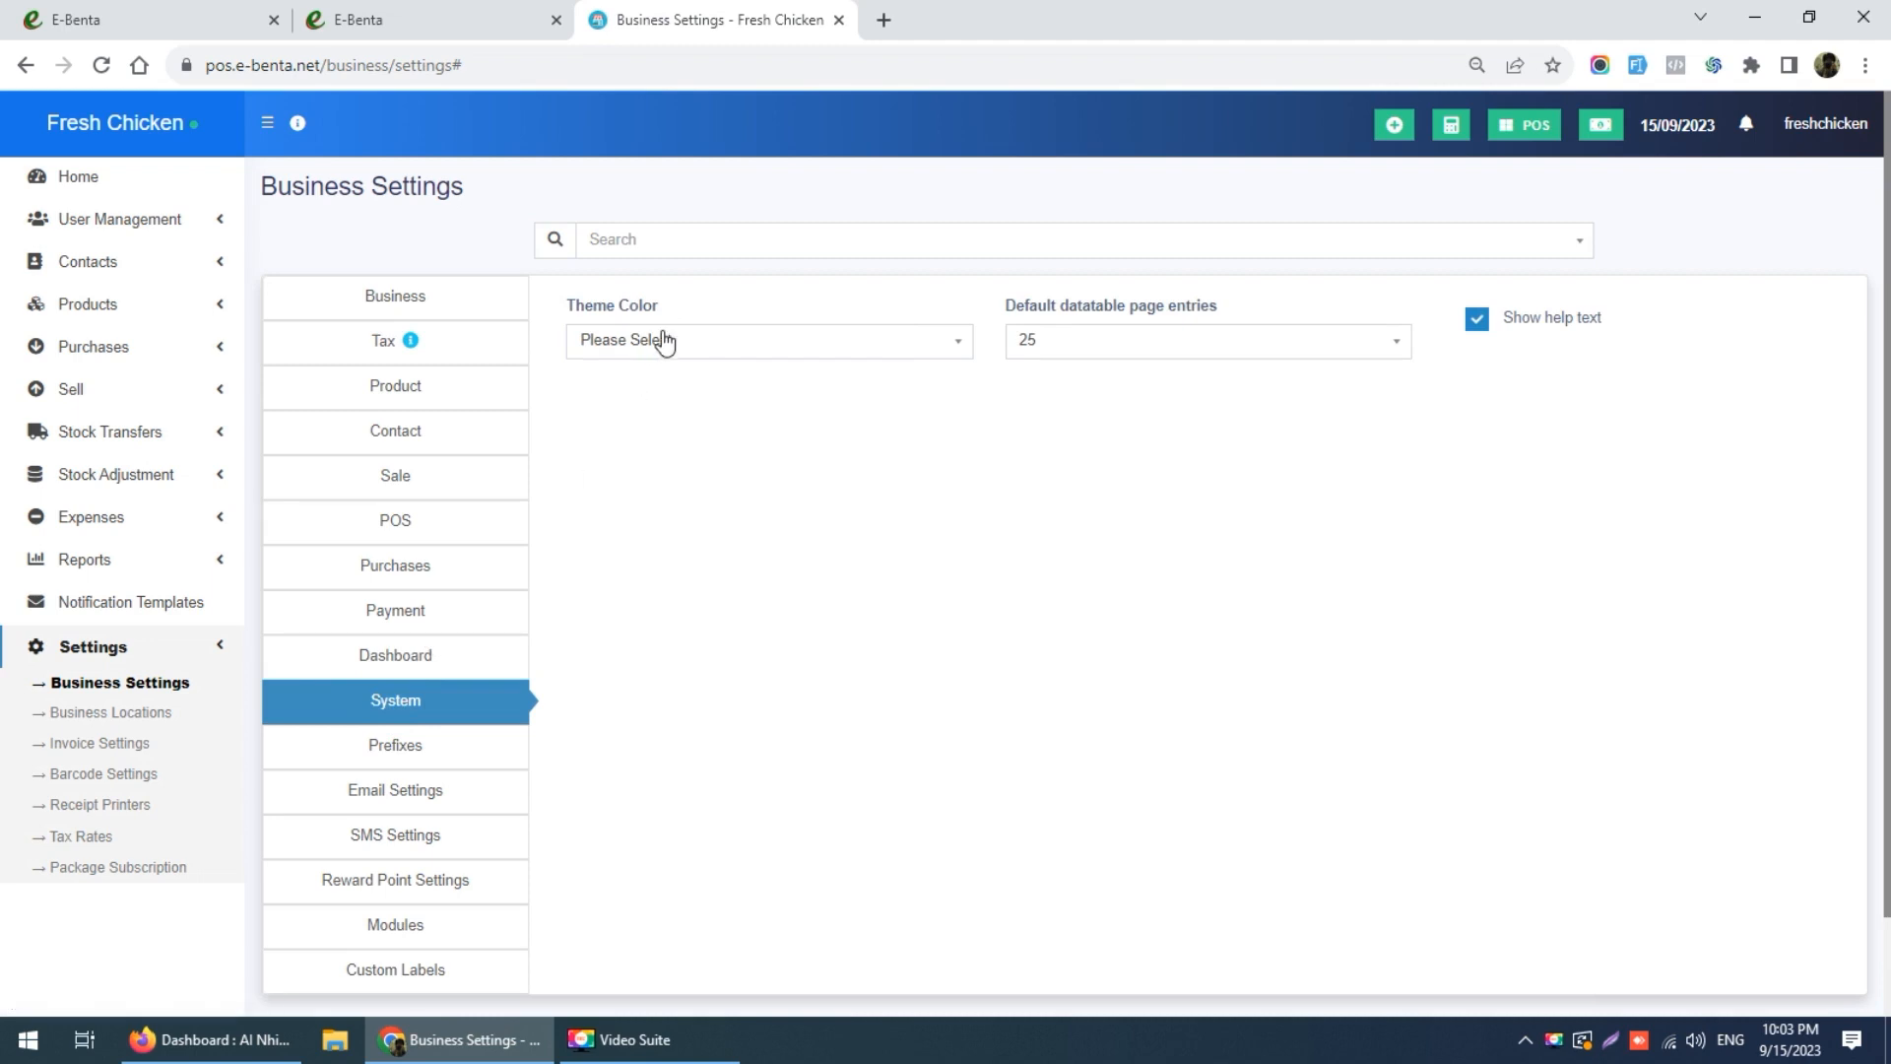
{"action": "left_click", "coordinate": [666, 343]}
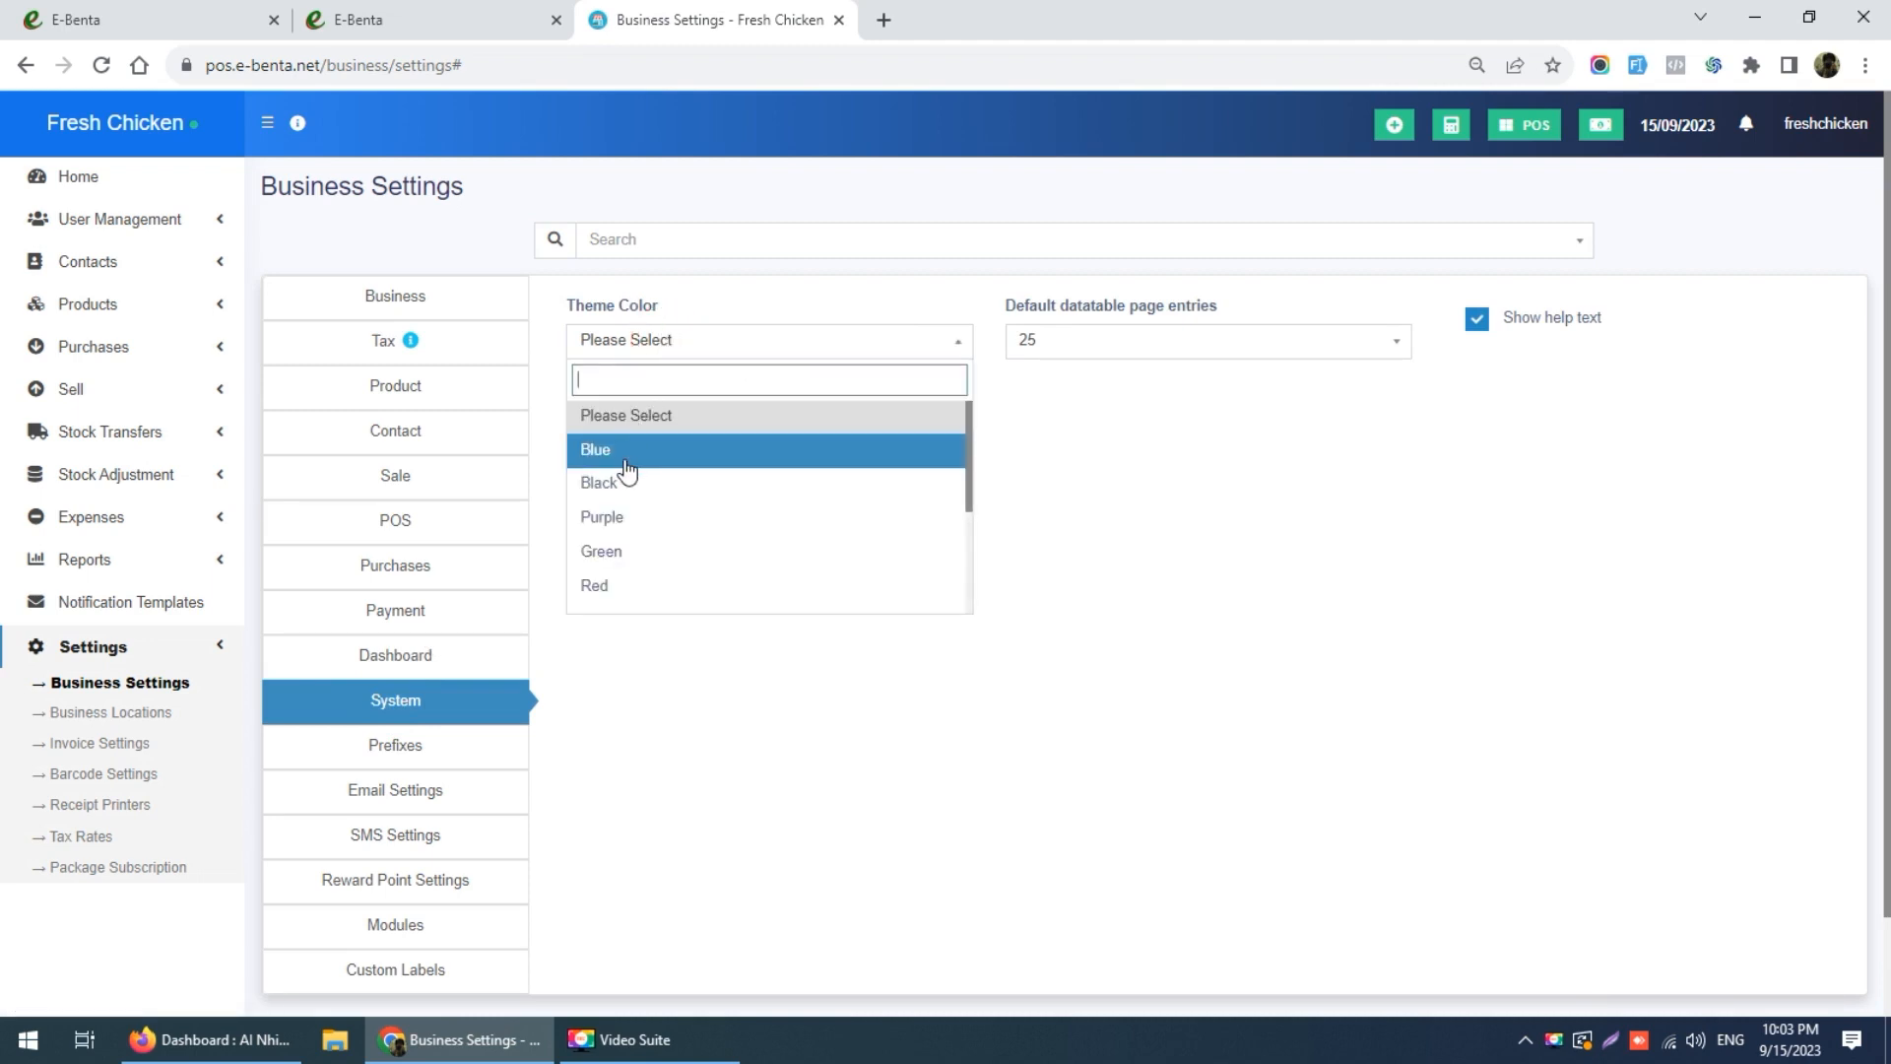
{"action": "left_click", "coordinate": [617, 563]}
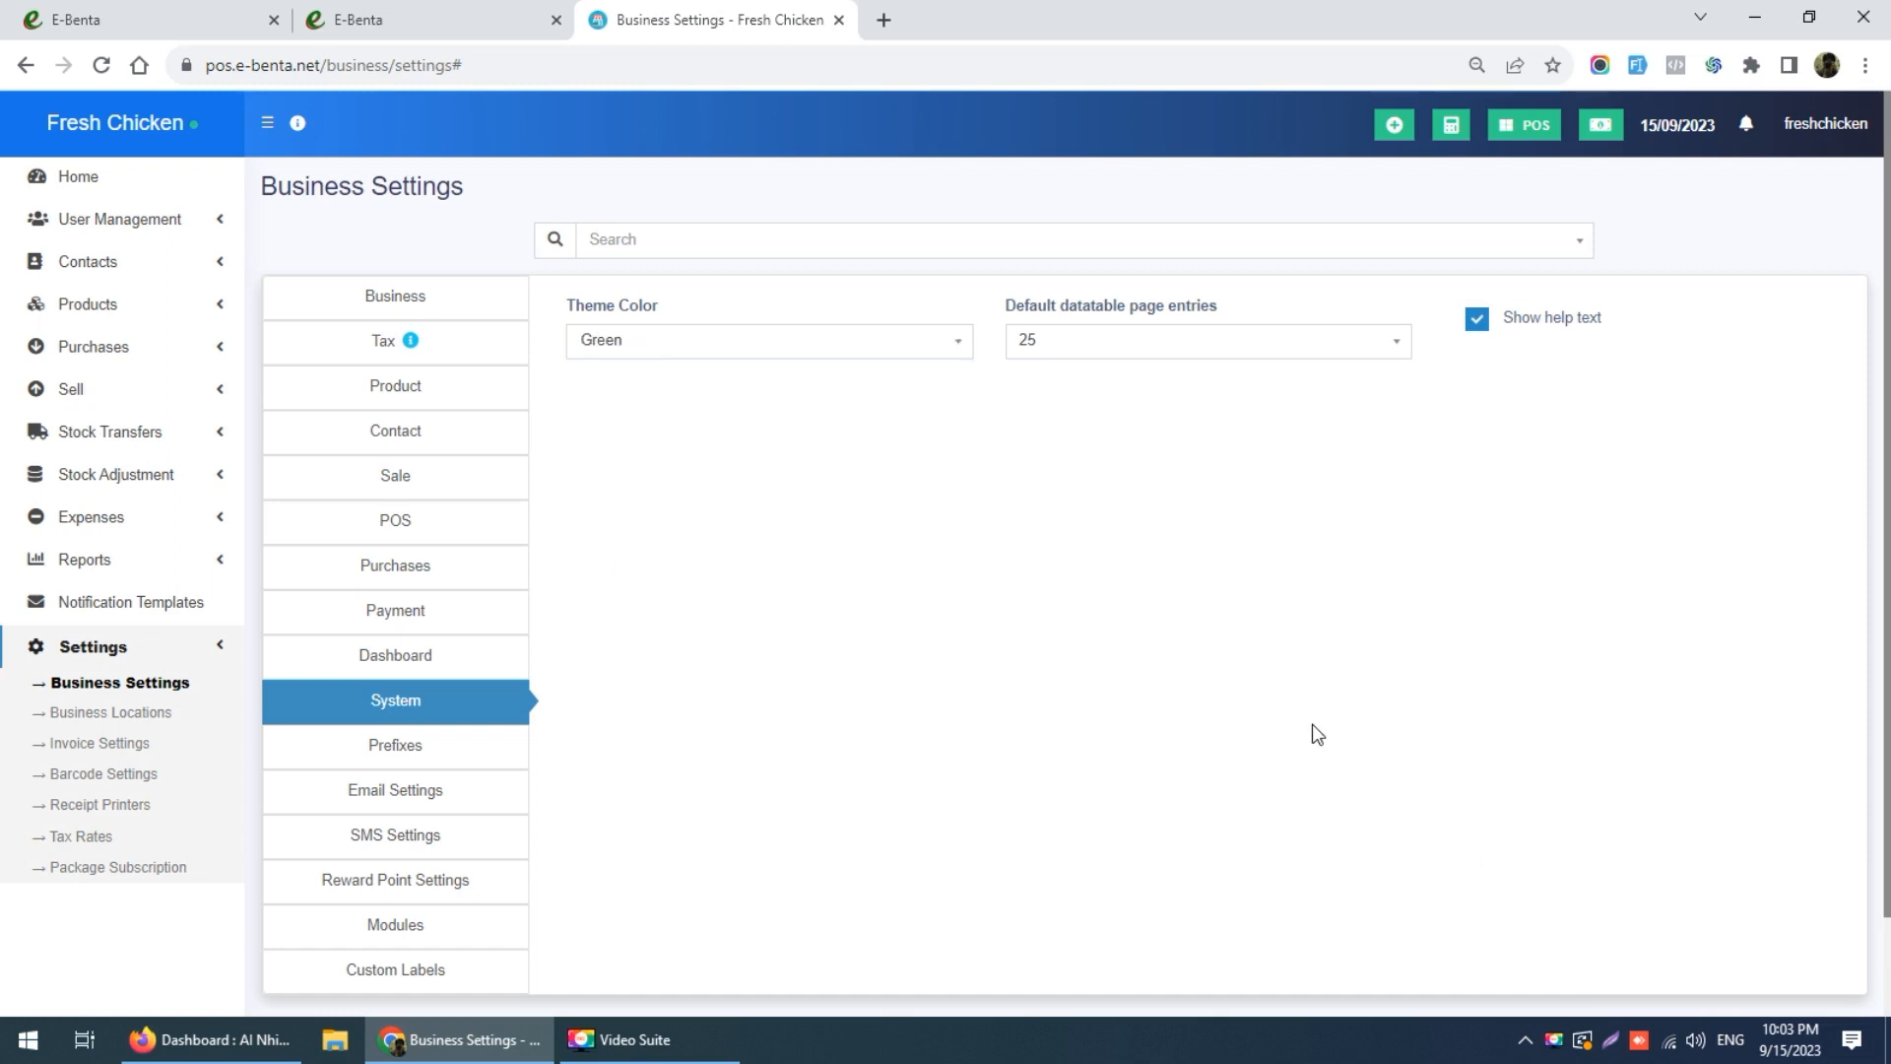
{"action": "scroll", "coordinate": [1317, 733], "scroll_direction": "down", "scroll_amount": 1}
{"action": "left_click", "coordinate": [1078, 937]}
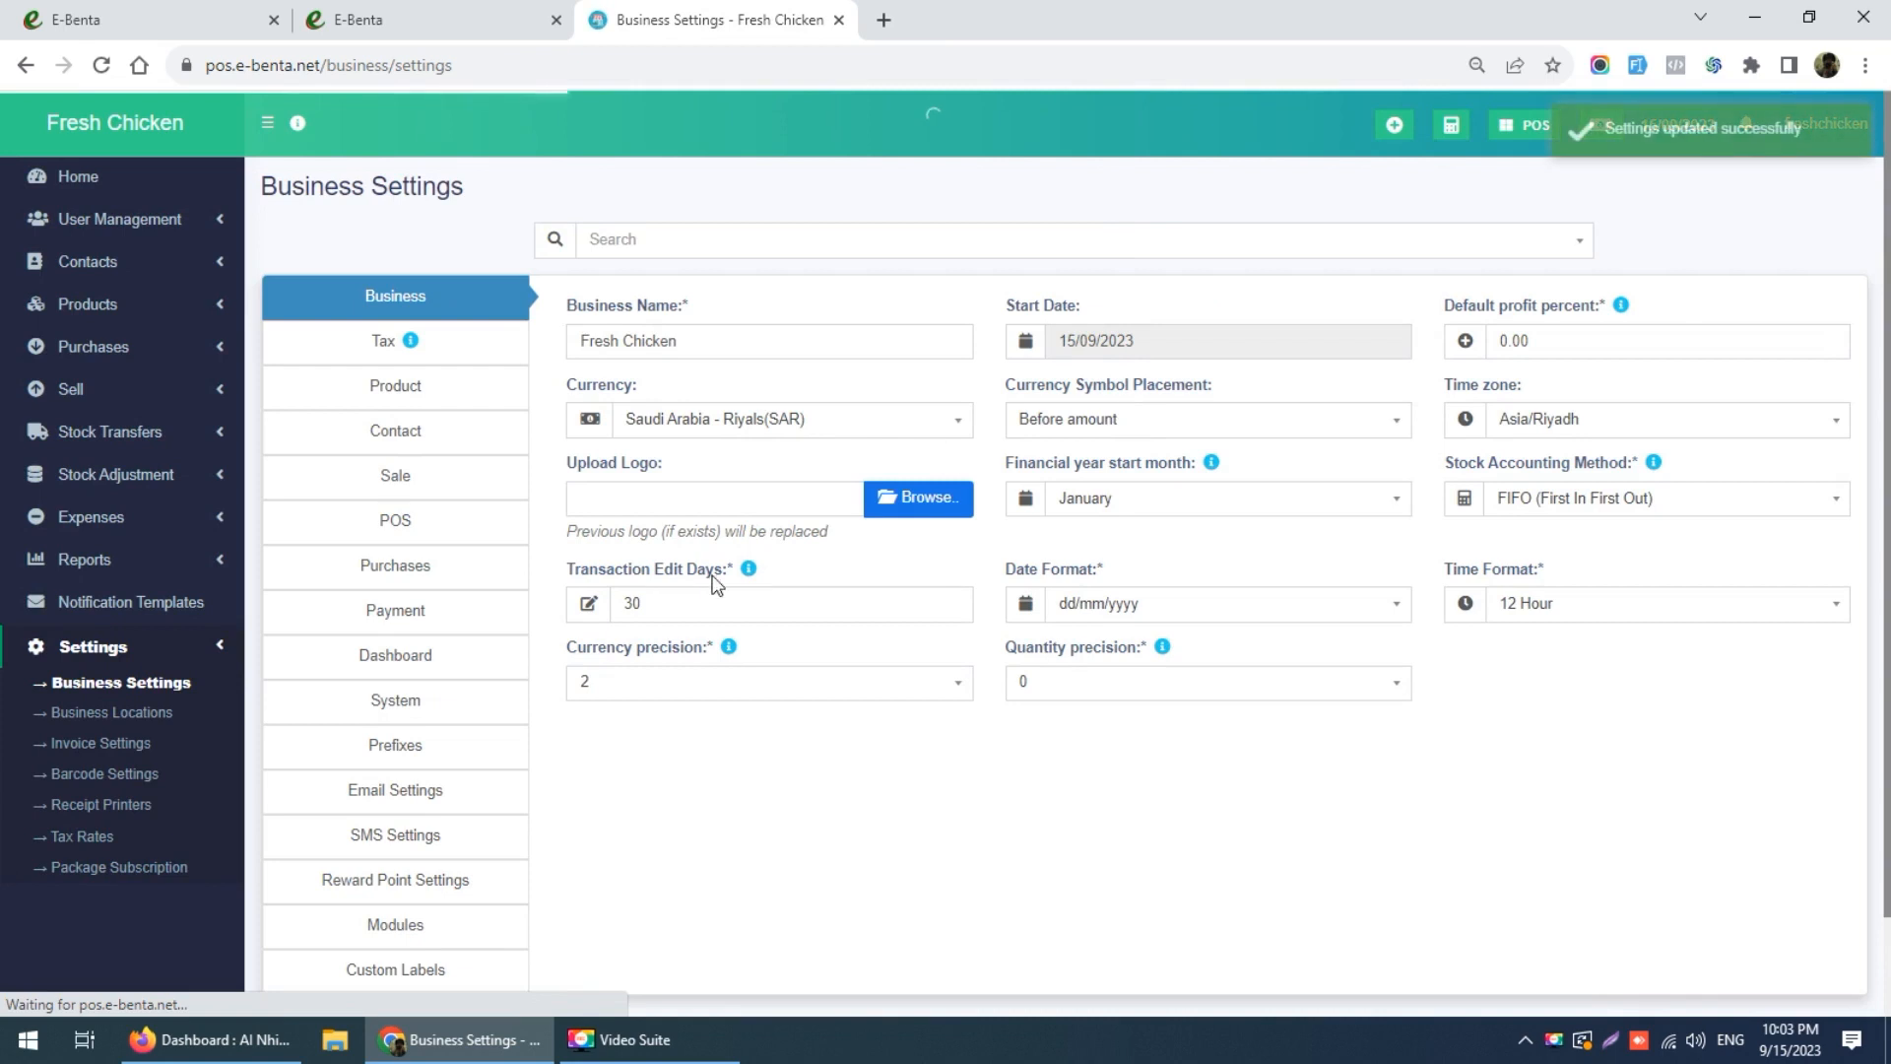
Step: Reopen System settings and check the default page entries list, leaving it unchanged
{"action": "left_click", "coordinate": [395, 715]}
{"action": "left_click", "coordinate": [1195, 351]}
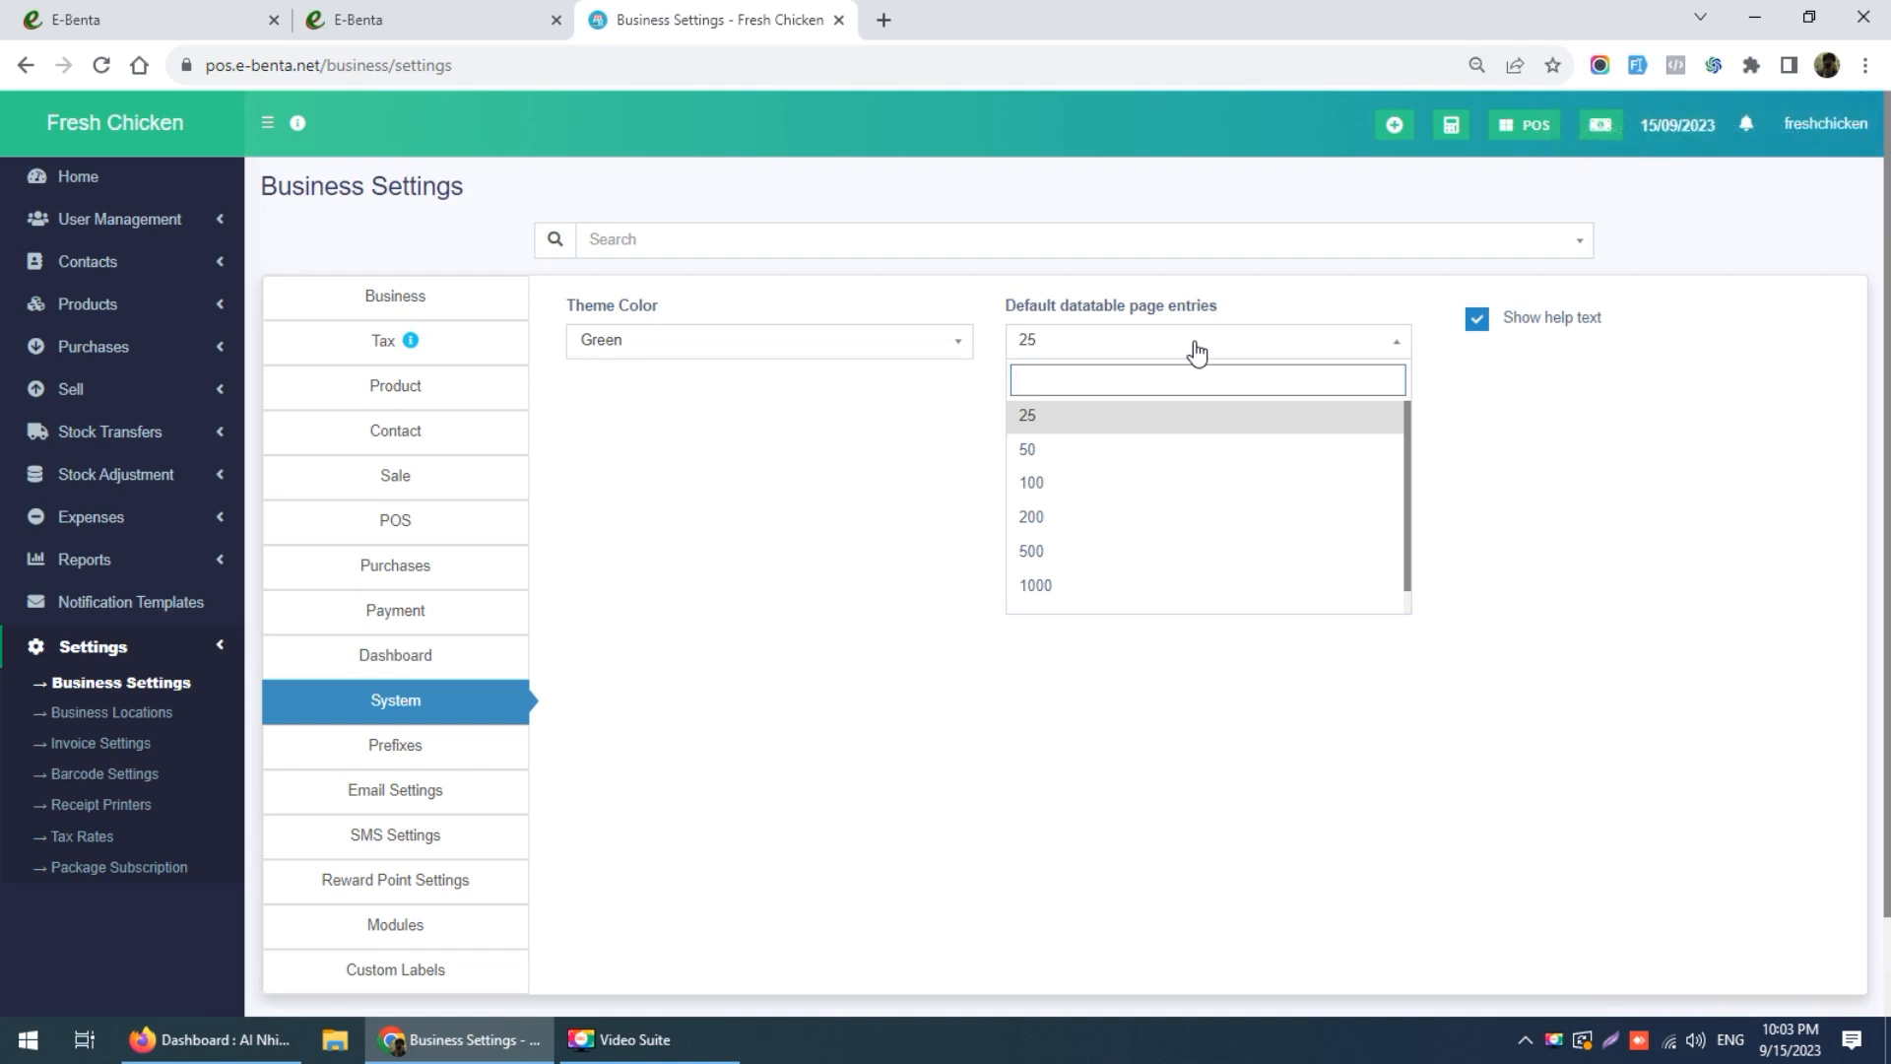
{"action": "left_click", "coordinate": [783, 452]}
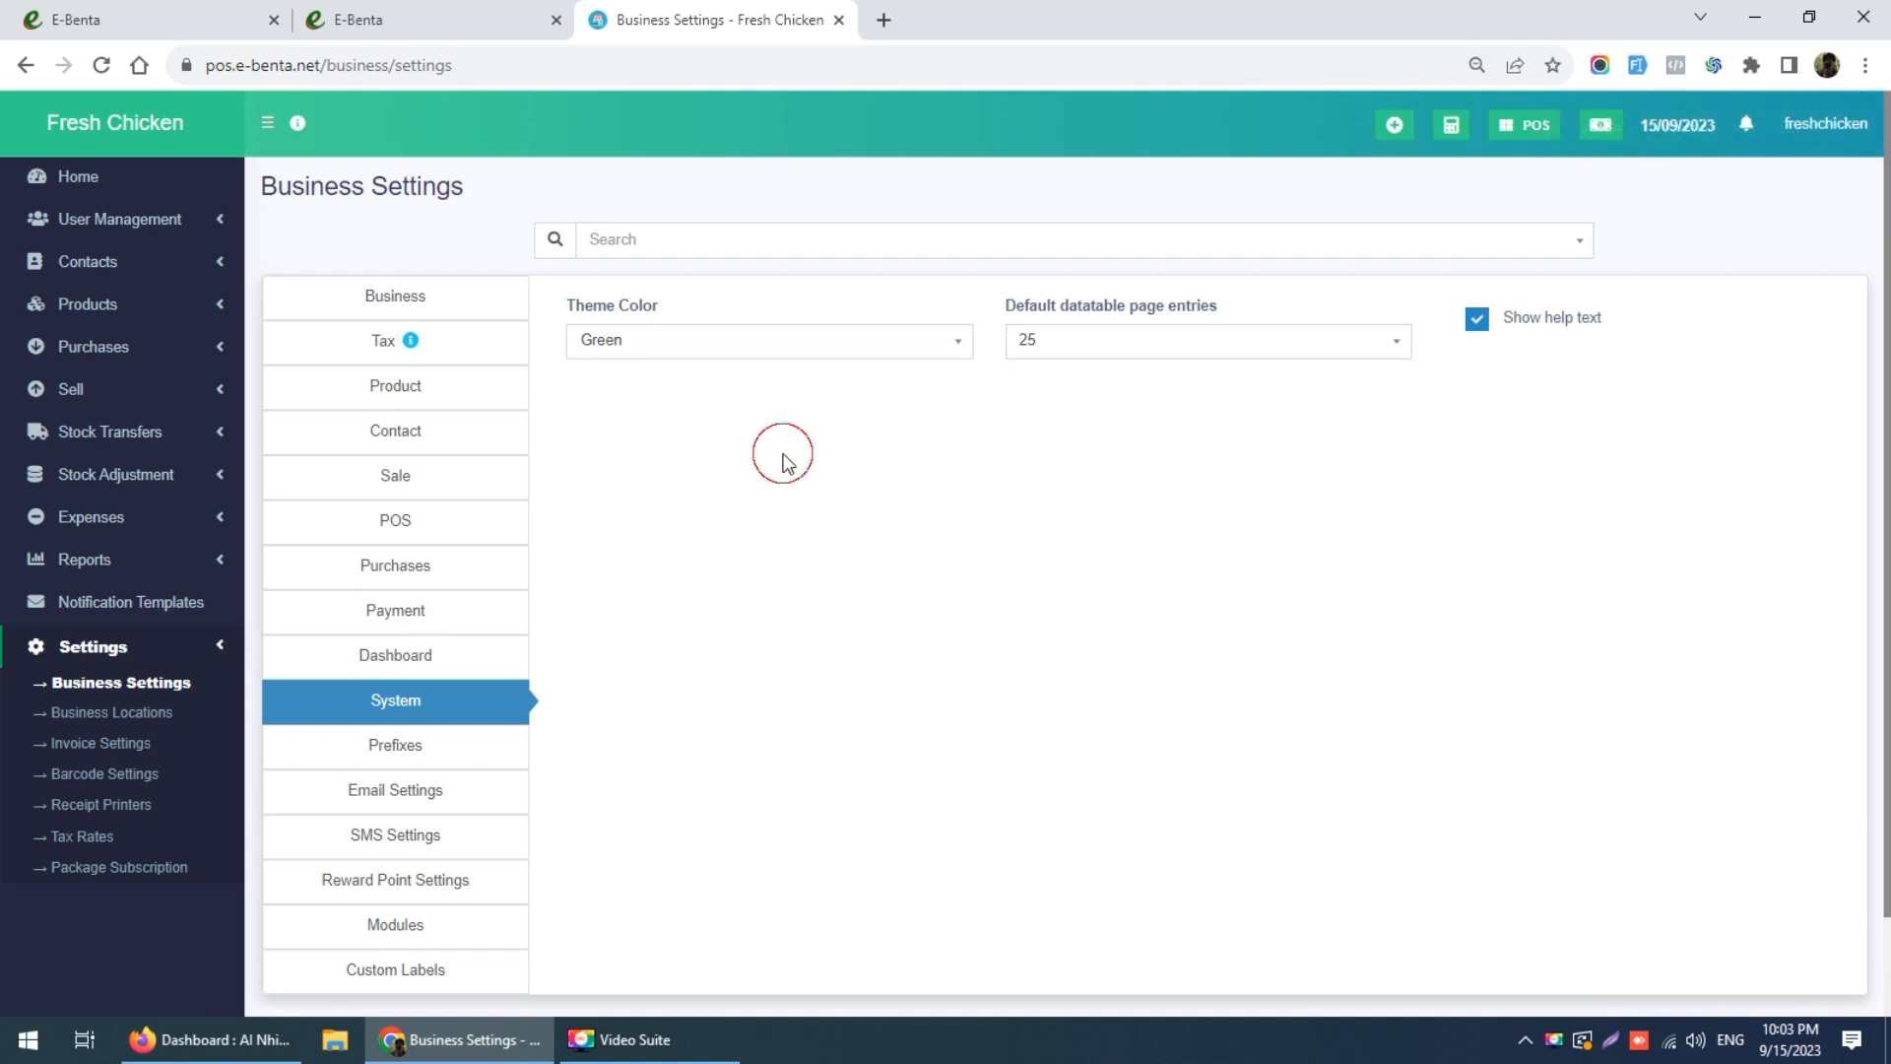
Step: Try a PR Purchase Return prefix, then leave that prefix empty
{"action": "left_click", "coordinate": [409, 749]}
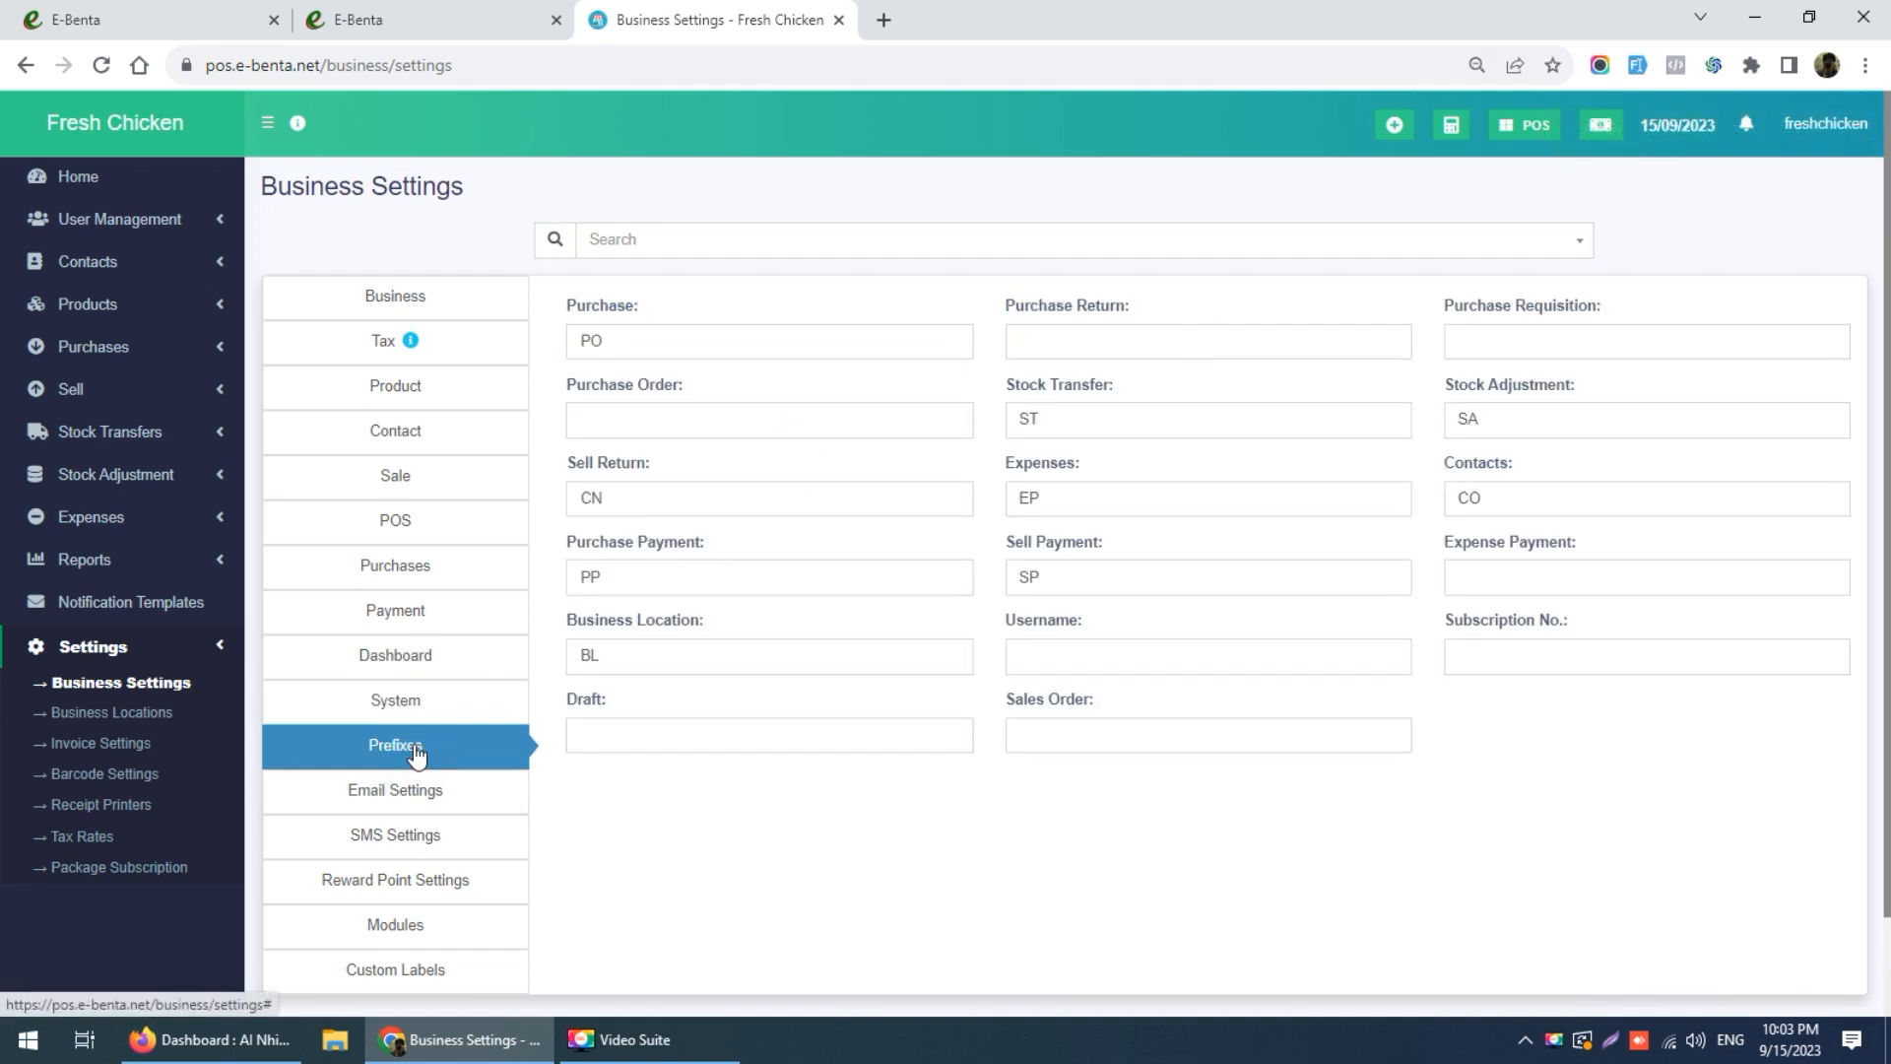
{"action": "left_click", "coordinate": [1112, 342]}
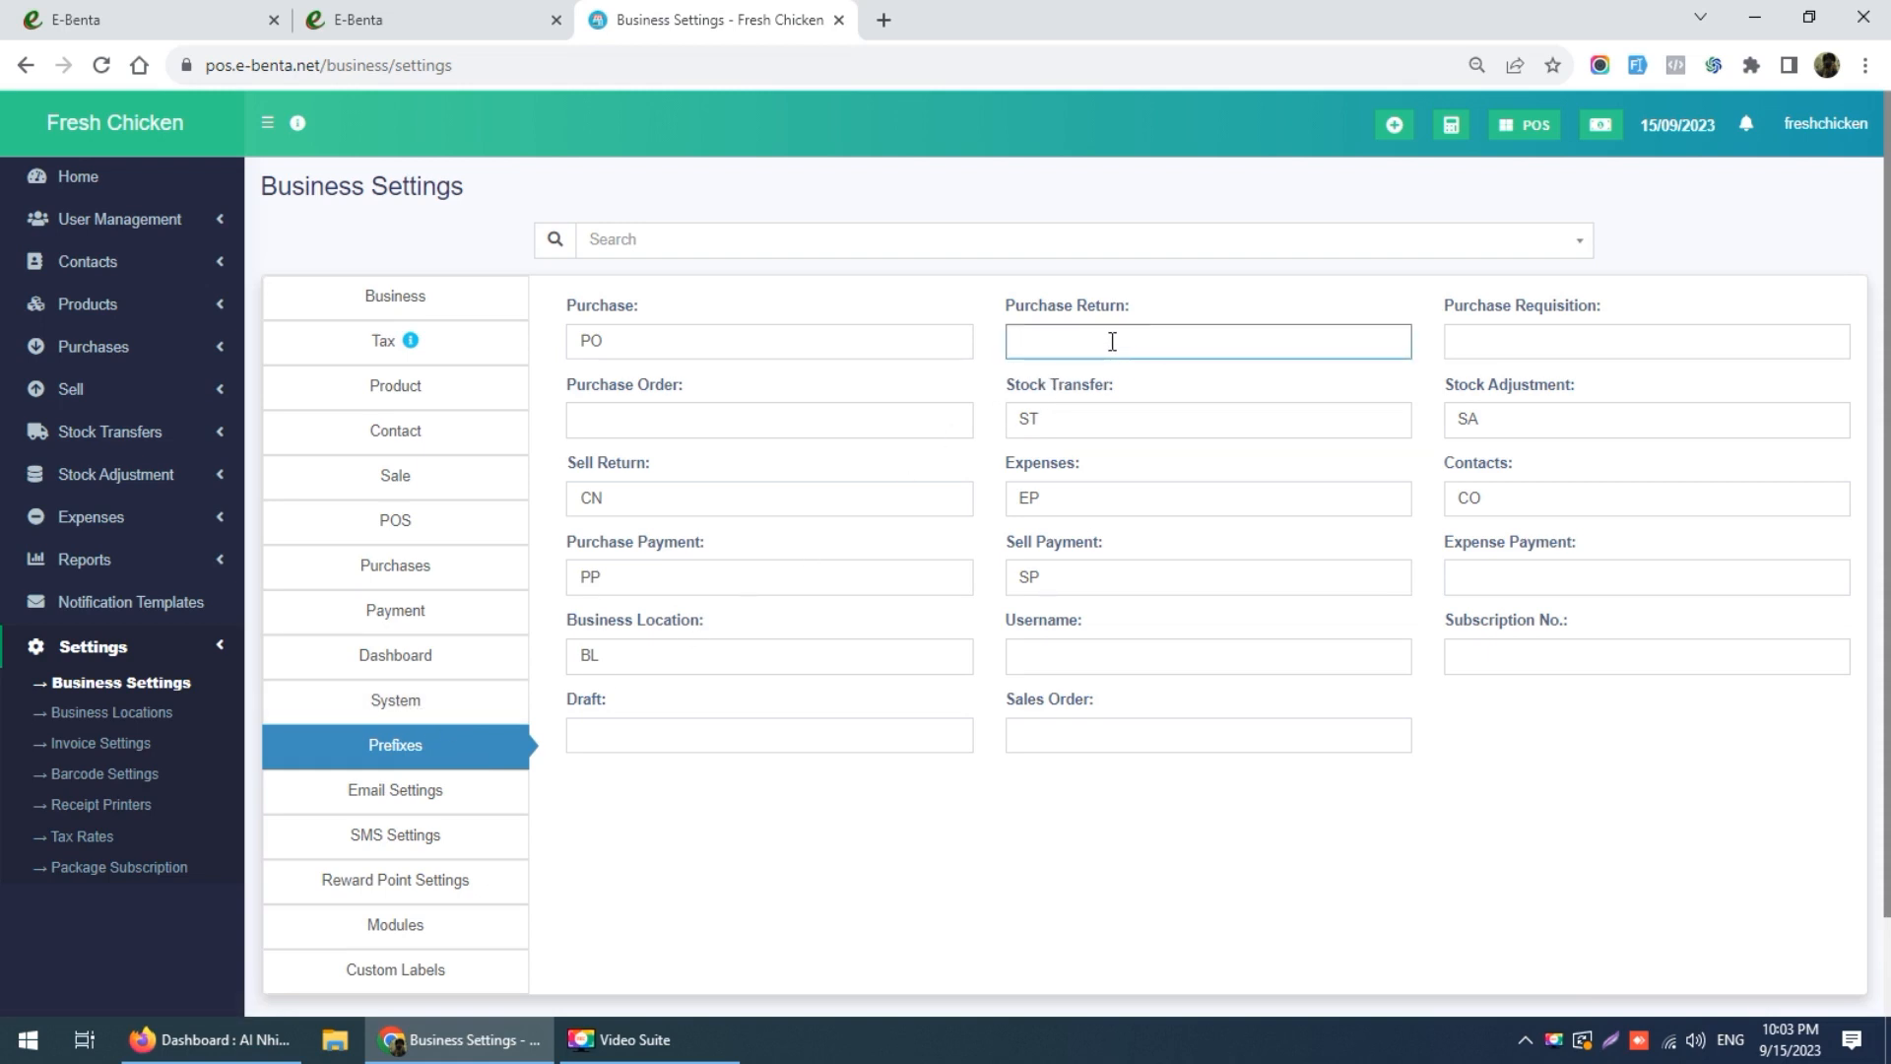
{"action": "type", "text": "PR"}
{"action": "key", "text": "BackSpace"}
{"action": "key", "text": "BackSpace"}
{"action": "left_click", "coordinate": [989, 356]}
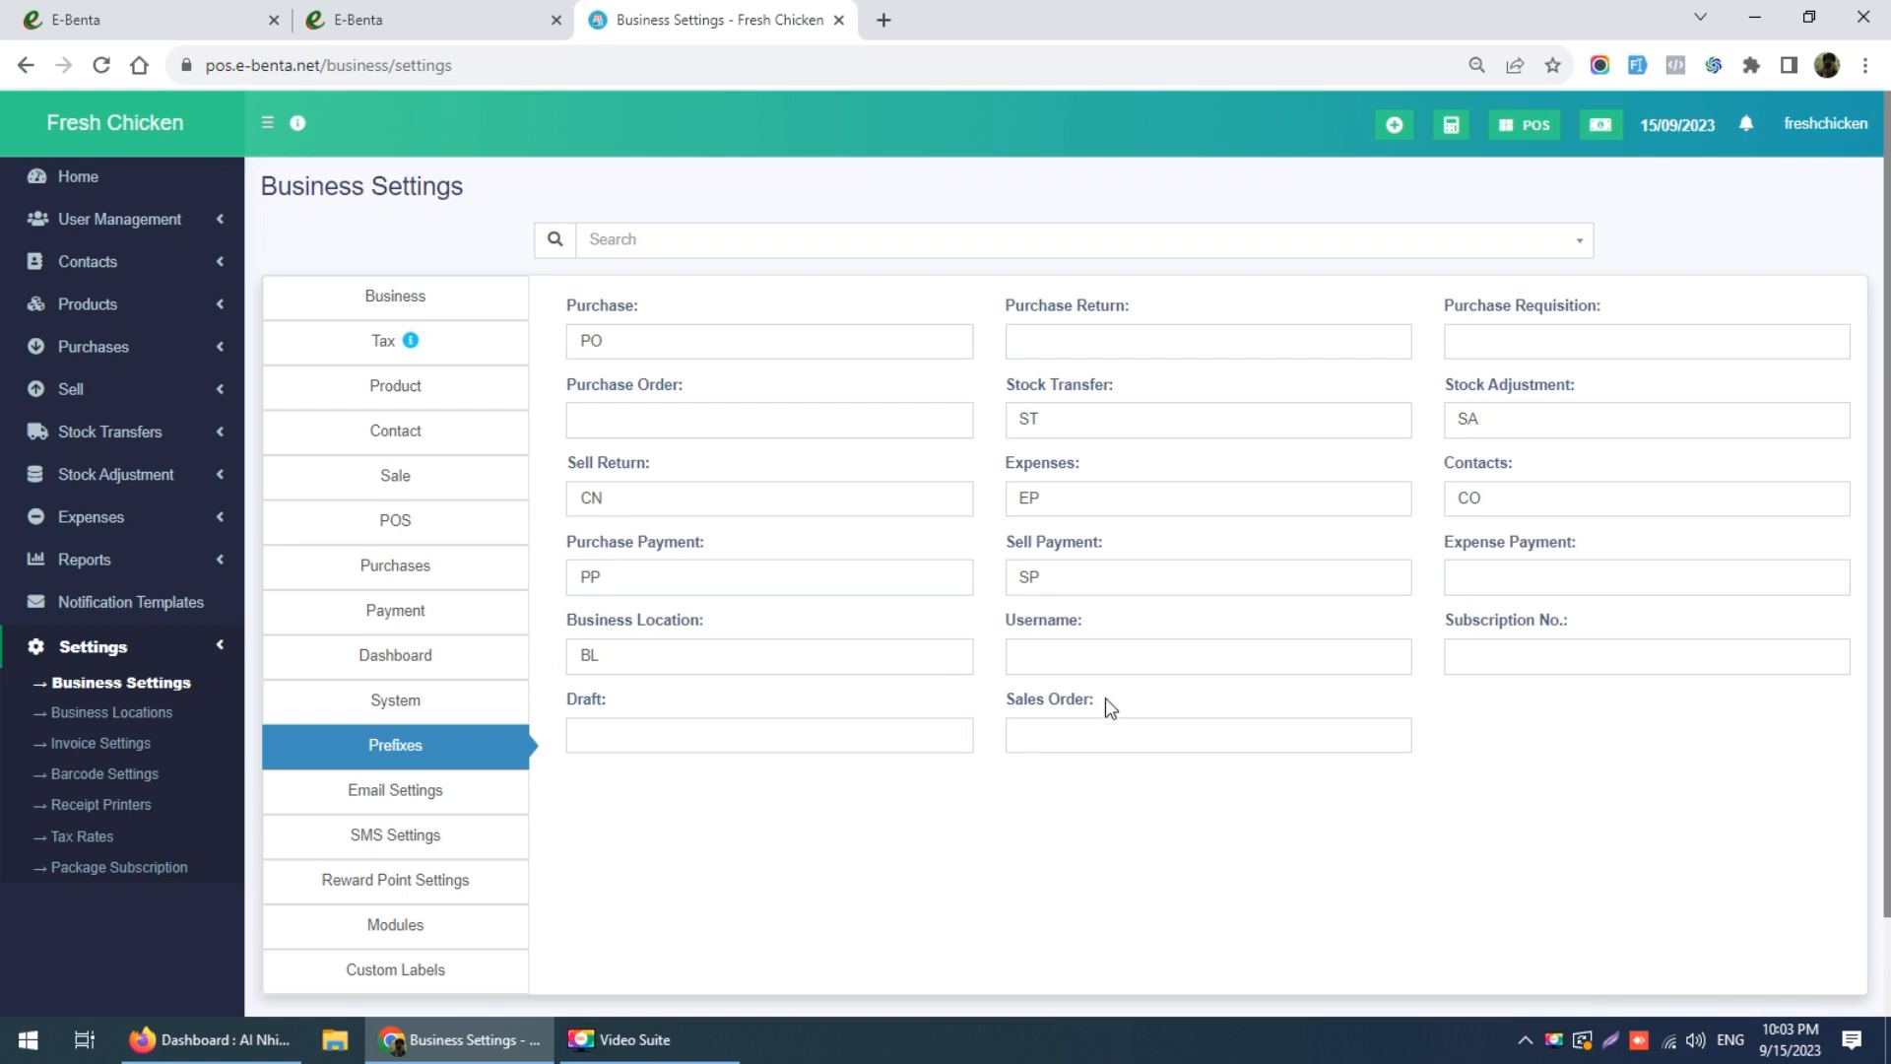
Step: Use the system email configuration with From Name 'Fresh Chicken'
{"action": "left_click", "coordinate": [379, 789]}
{"action": "left_click", "coordinate": [598, 341]}
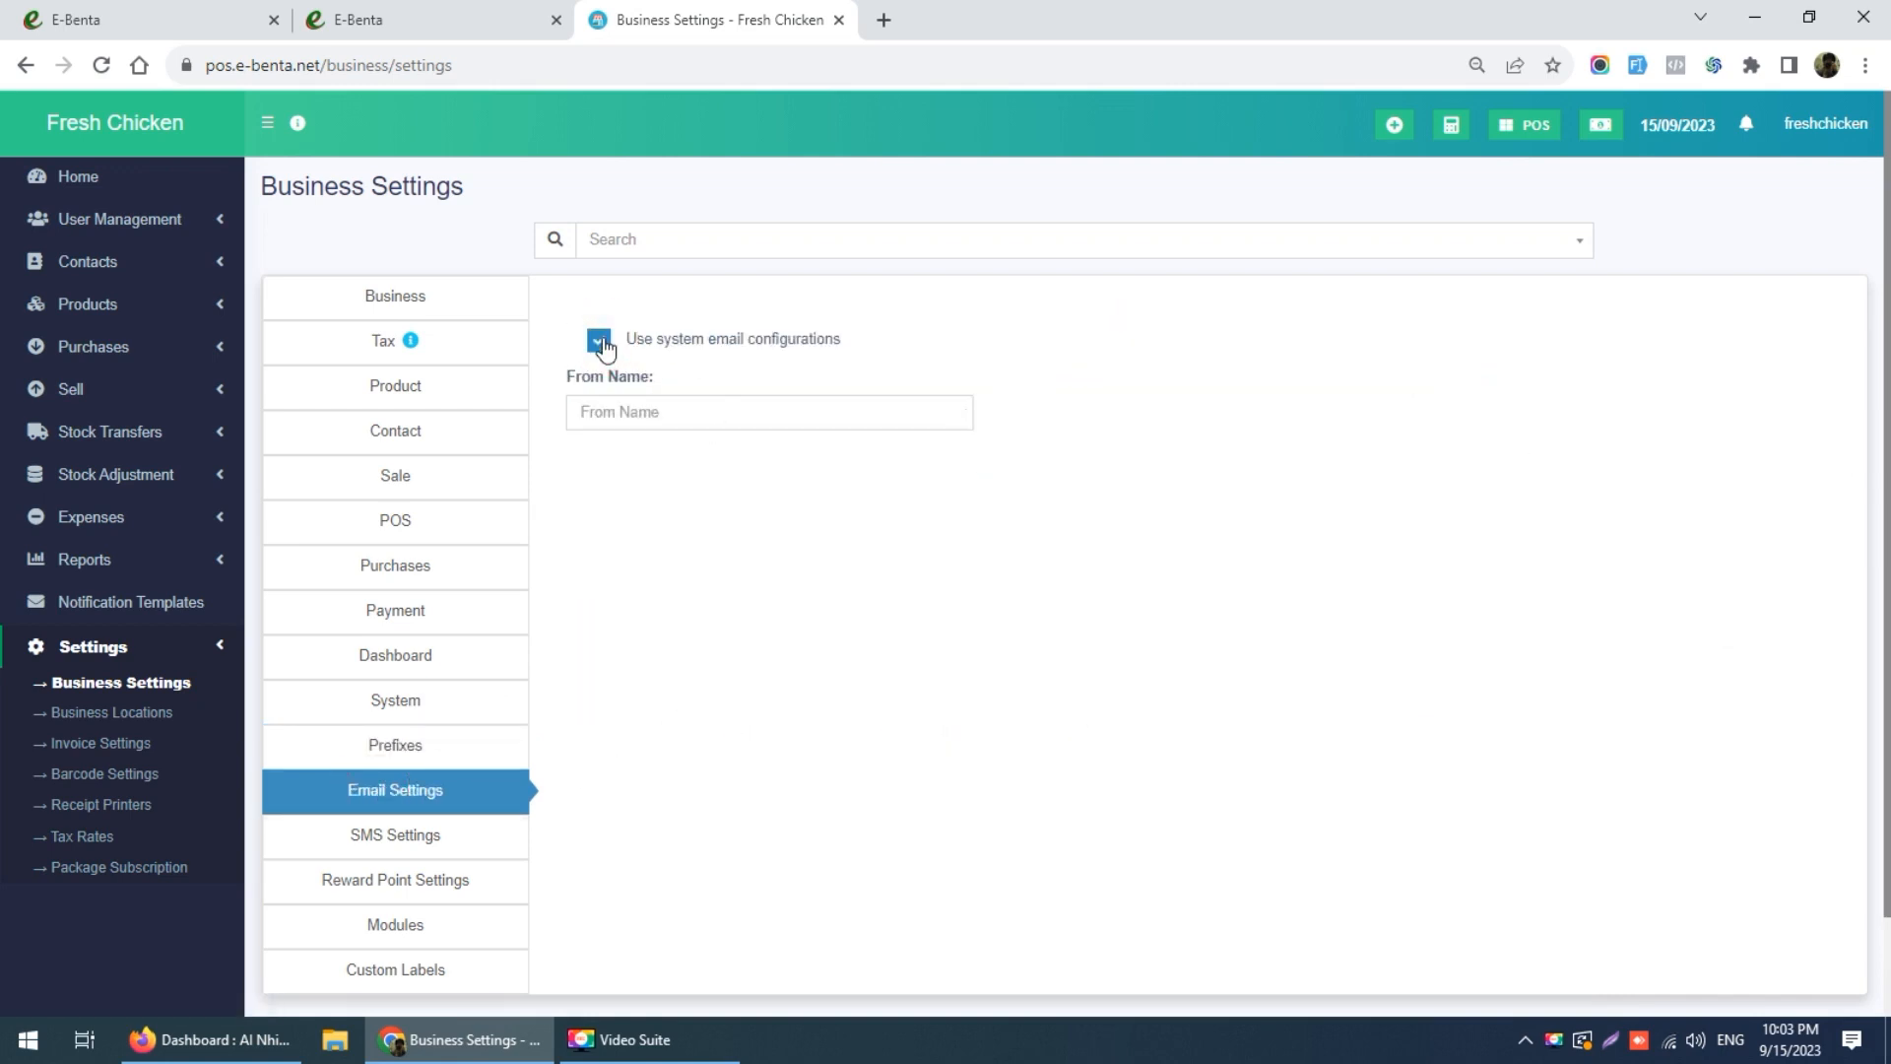
{"action": "left_click", "coordinate": [679, 409]}
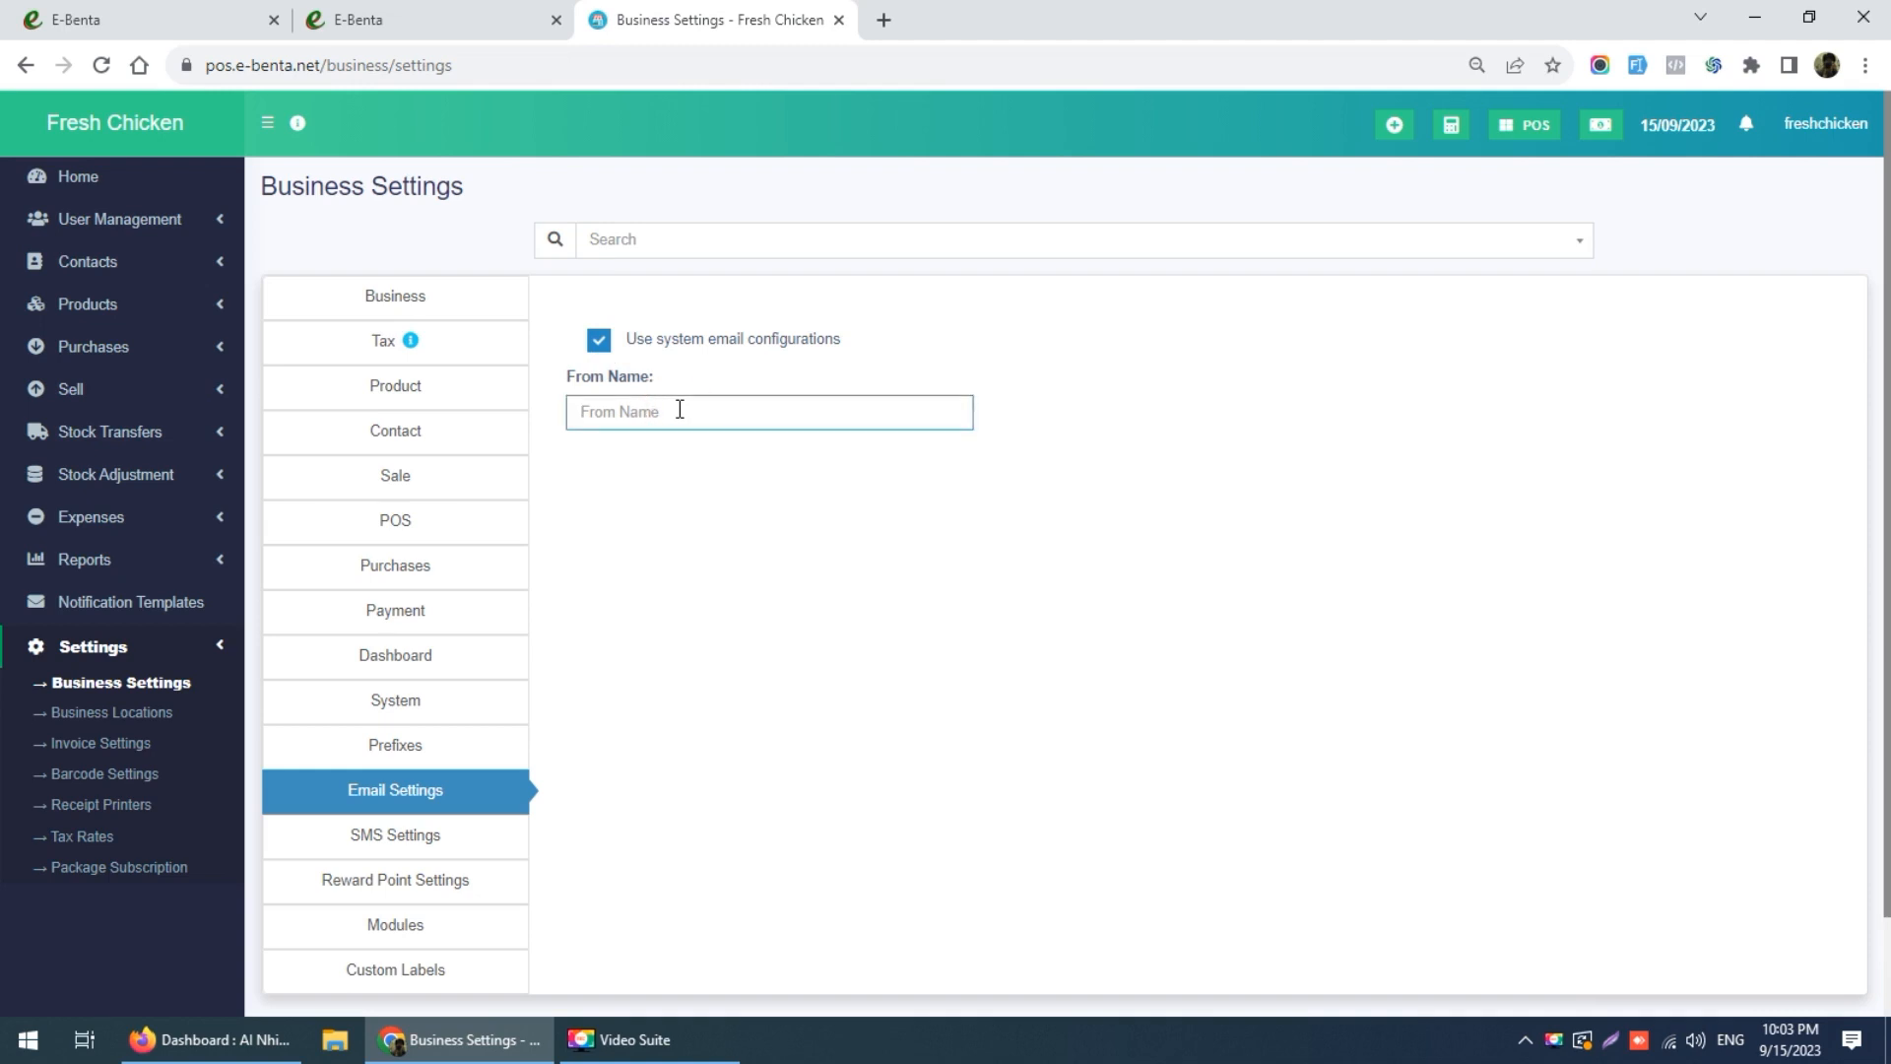
{"action": "type", "text": "Fresh Chicken"}
{"action": "scroll", "coordinate": [1457, 847], "scroll_direction": "down", "scroll_amount": 1}
Step: Save the email settings, then view the SMS and Reward Point settings
{"action": "left_click", "coordinate": [1103, 946]}
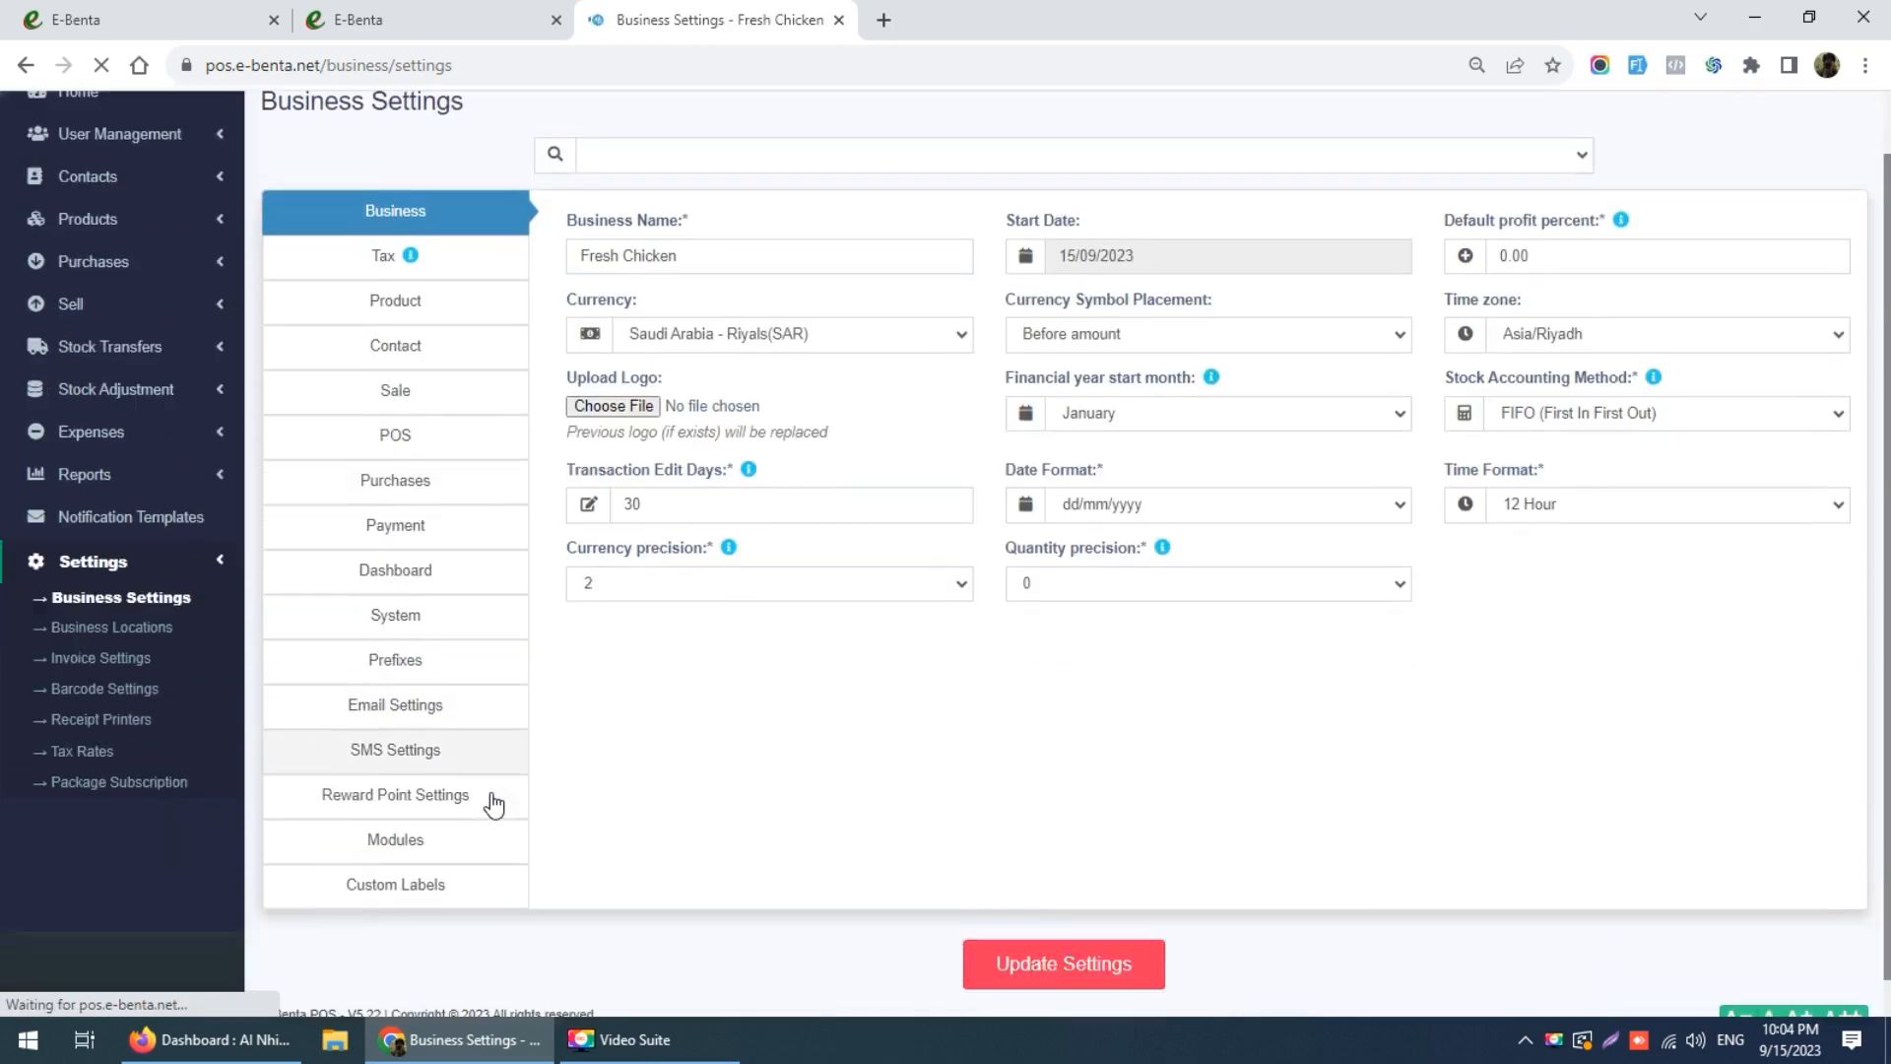
{"action": "left_click", "coordinate": [435, 835]}
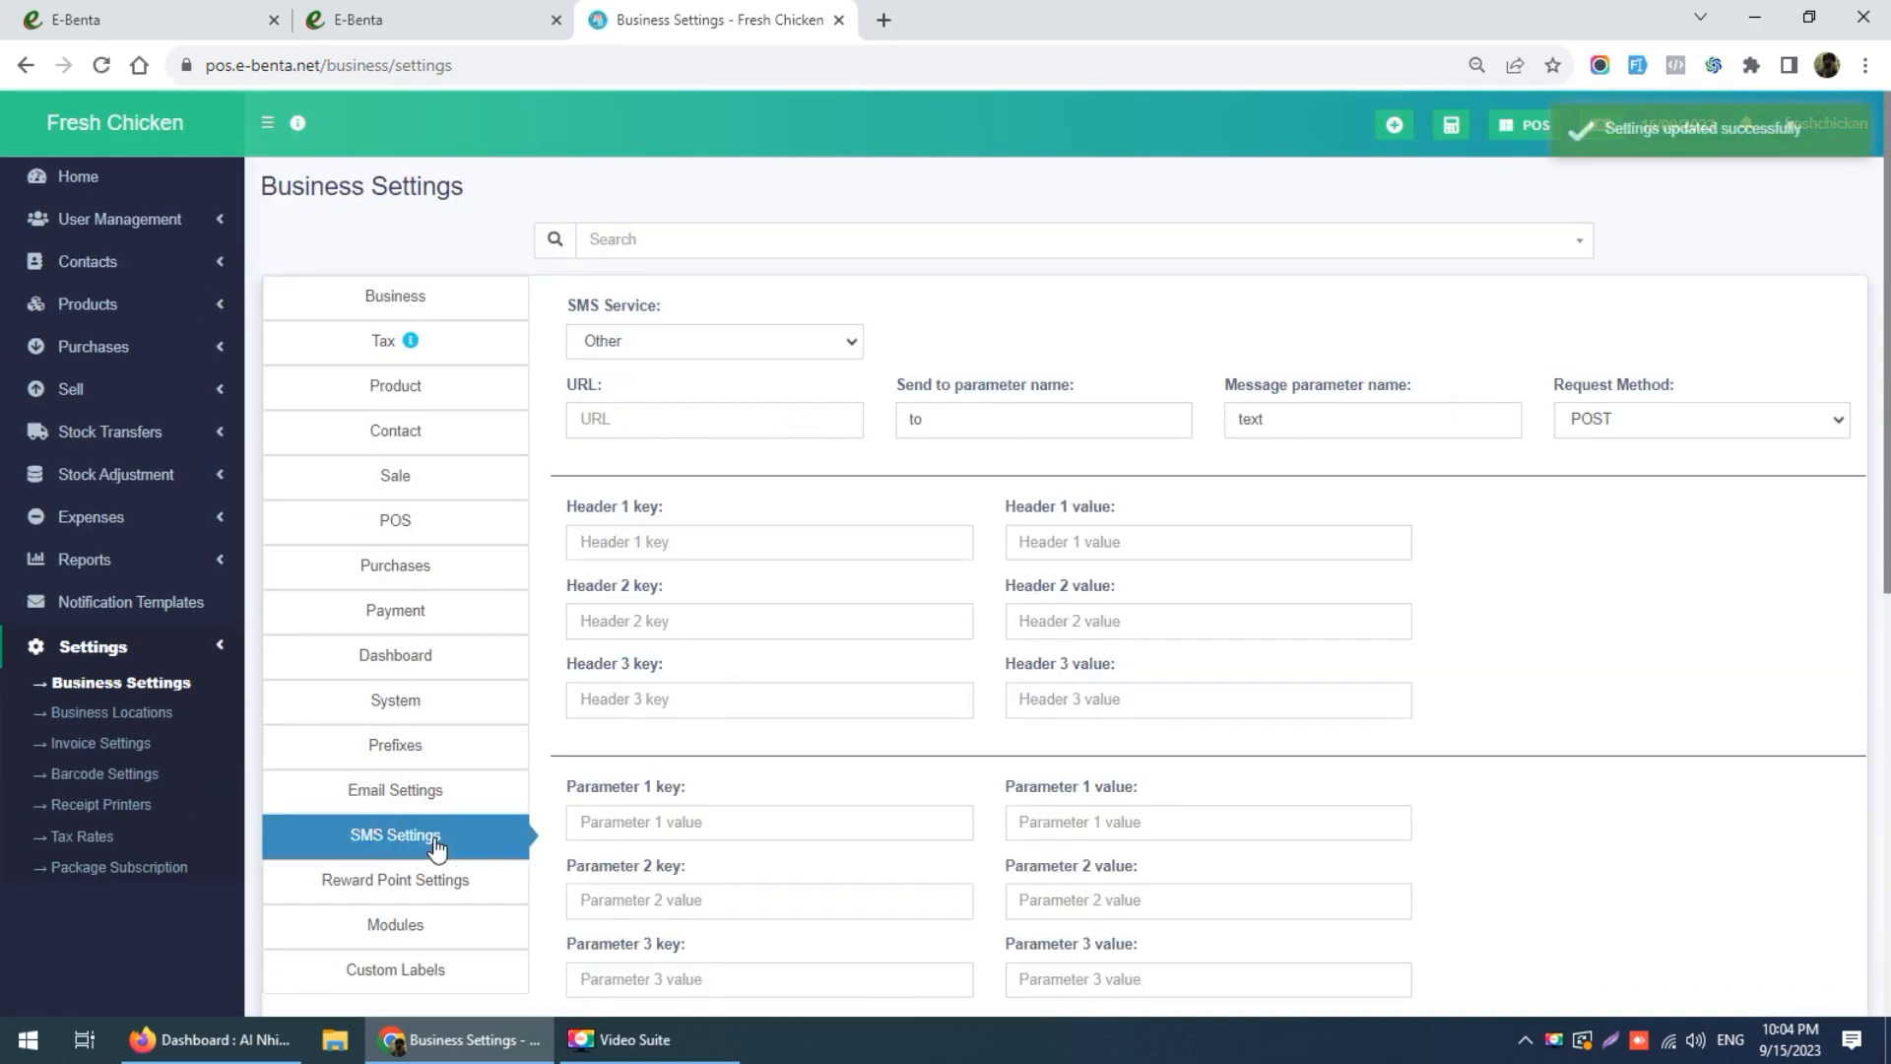
{"action": "scroll", "coordinate": [466, 809], "scroll_direction": "down", "scroll_amount": 2}
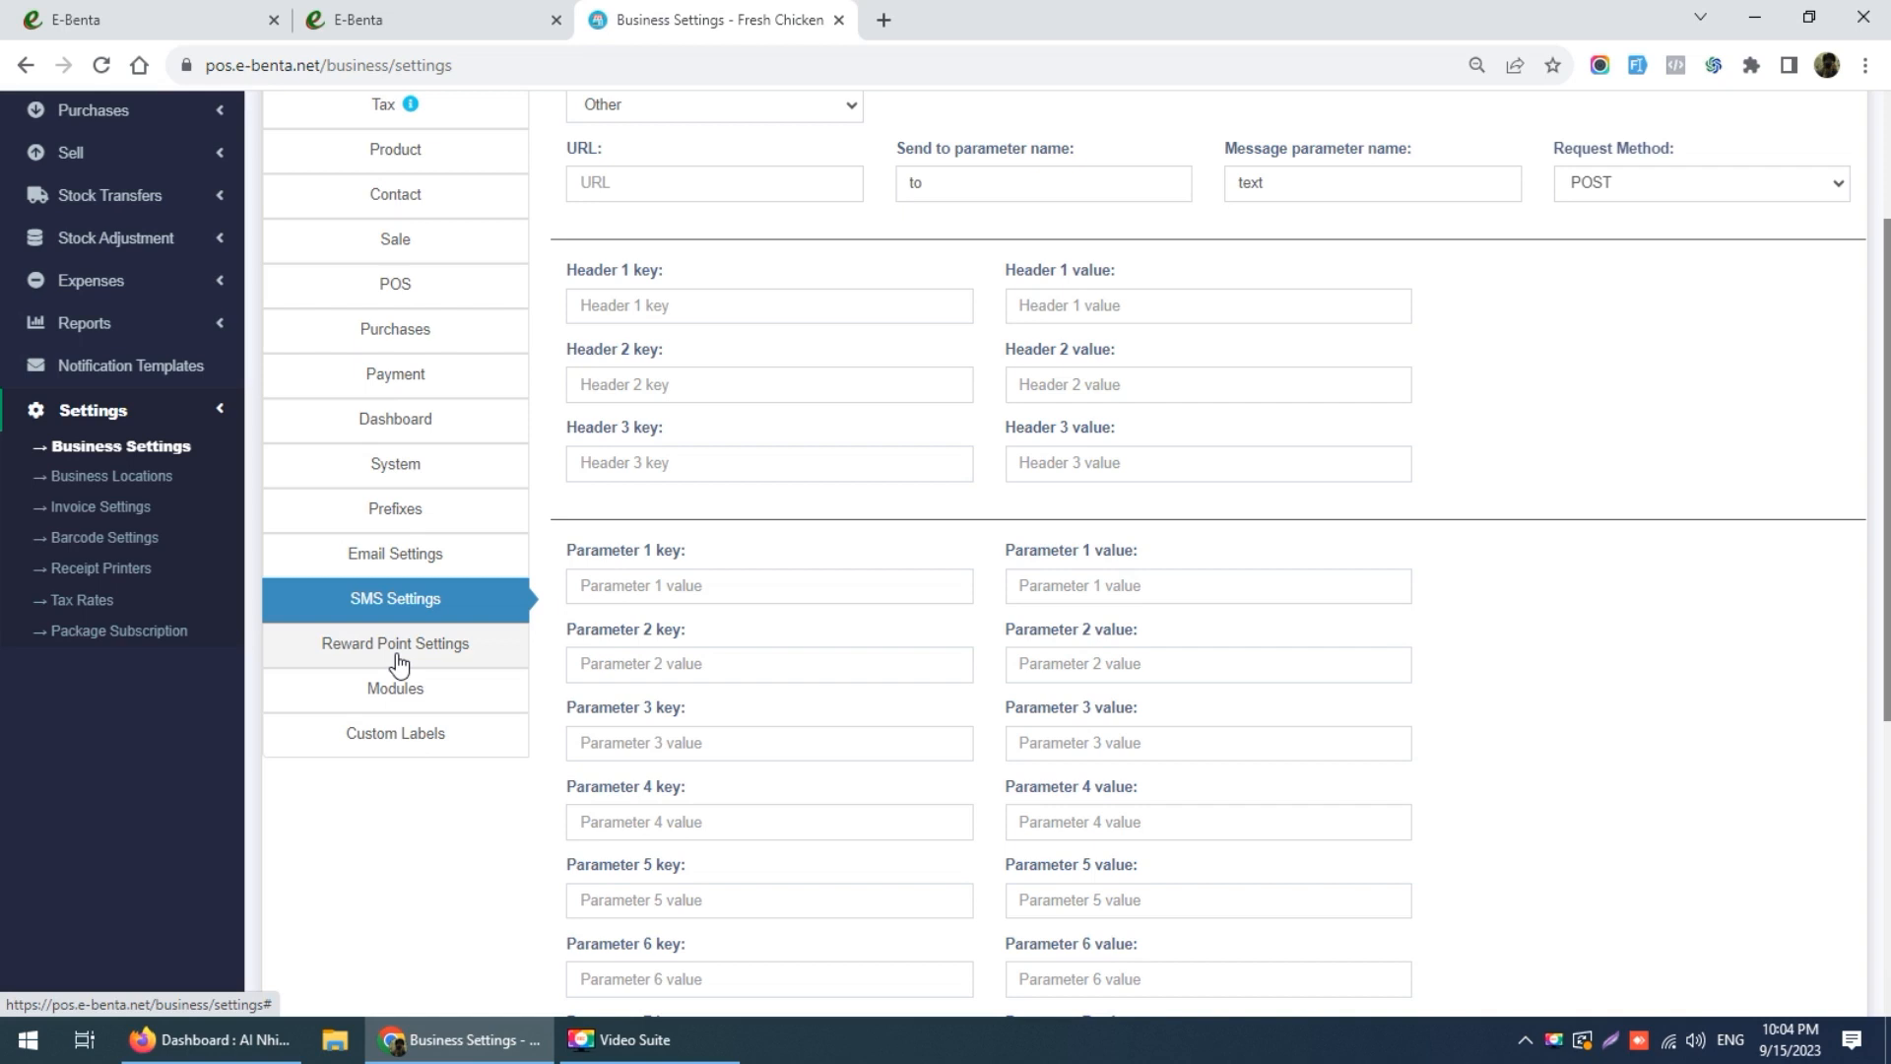
{"action": "left_click", "coordinate": [399, 662]}
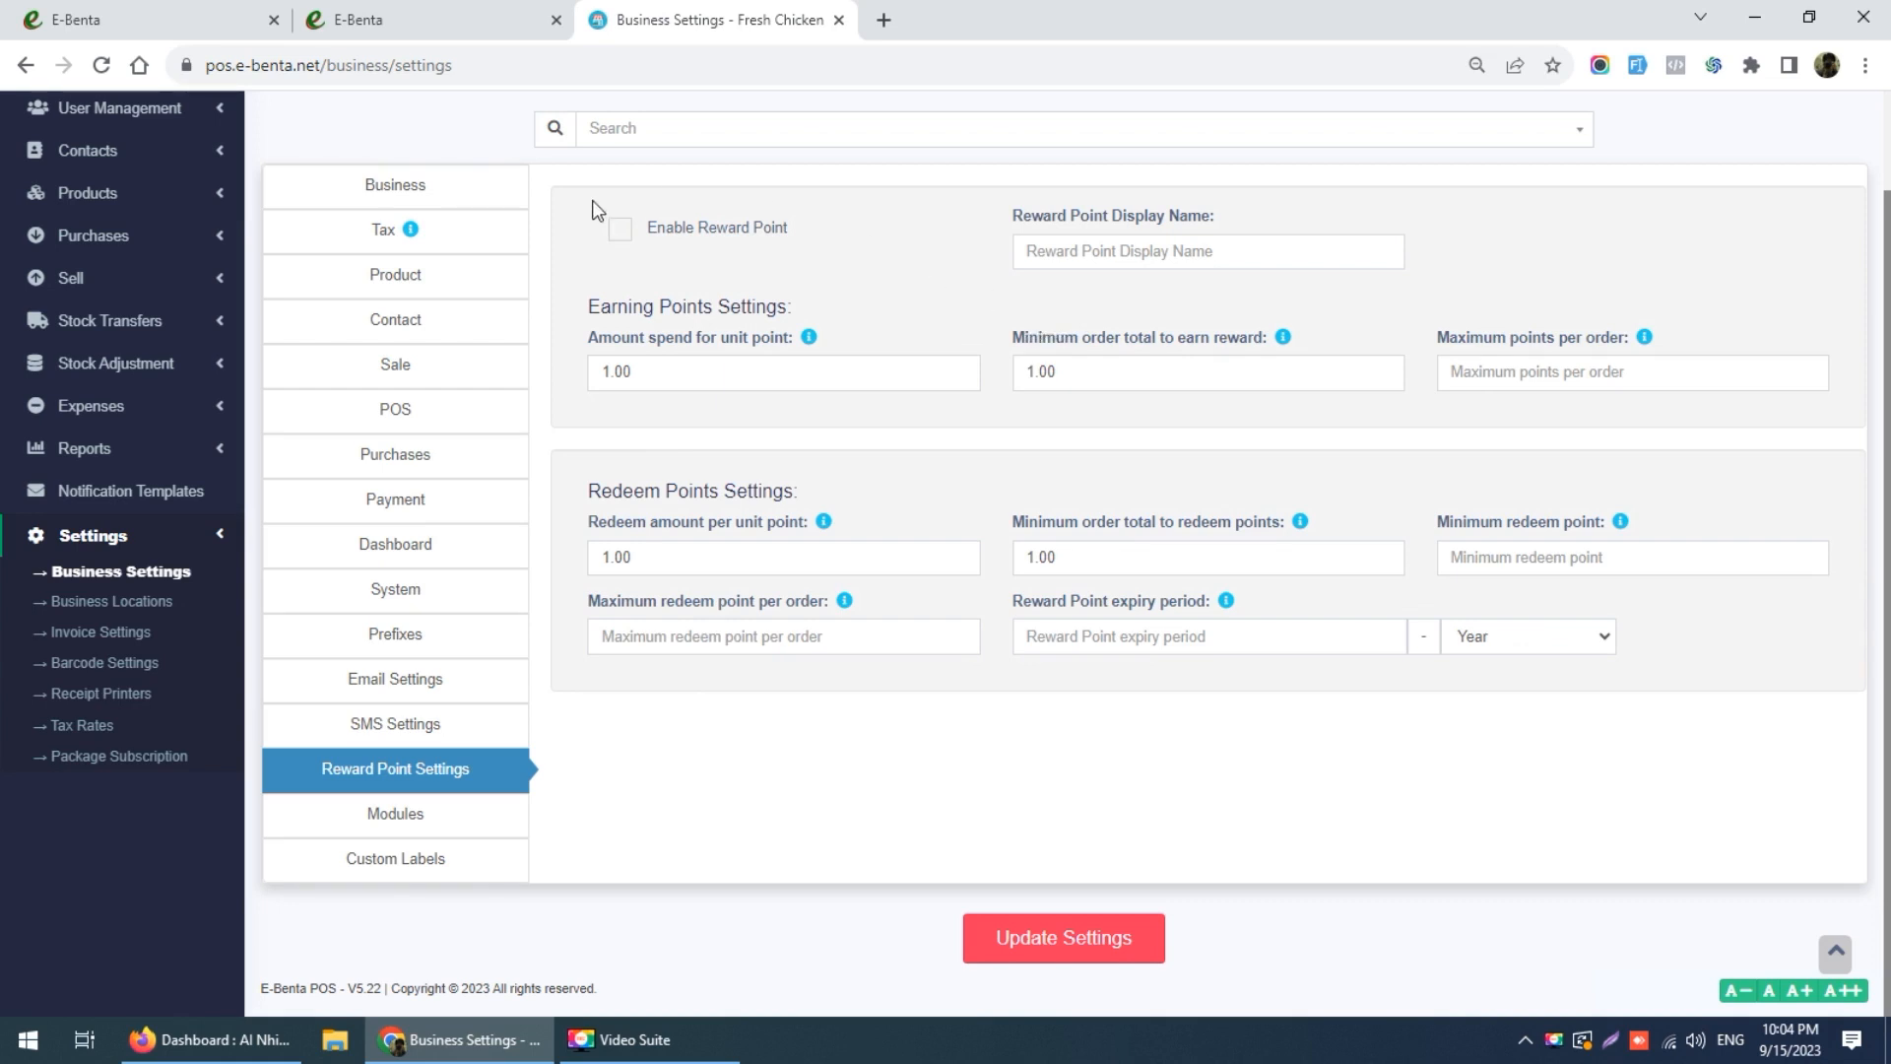
Step: Leave Enable Reward Point unchecked after toggling it, then go to the Modules section
{"action": "left_click", "coordinate": [628, 245]}
{"action": "left_click", "coordinate": [629, 244]}
{"action": "left_click", "coordinate": [1191, 254]}
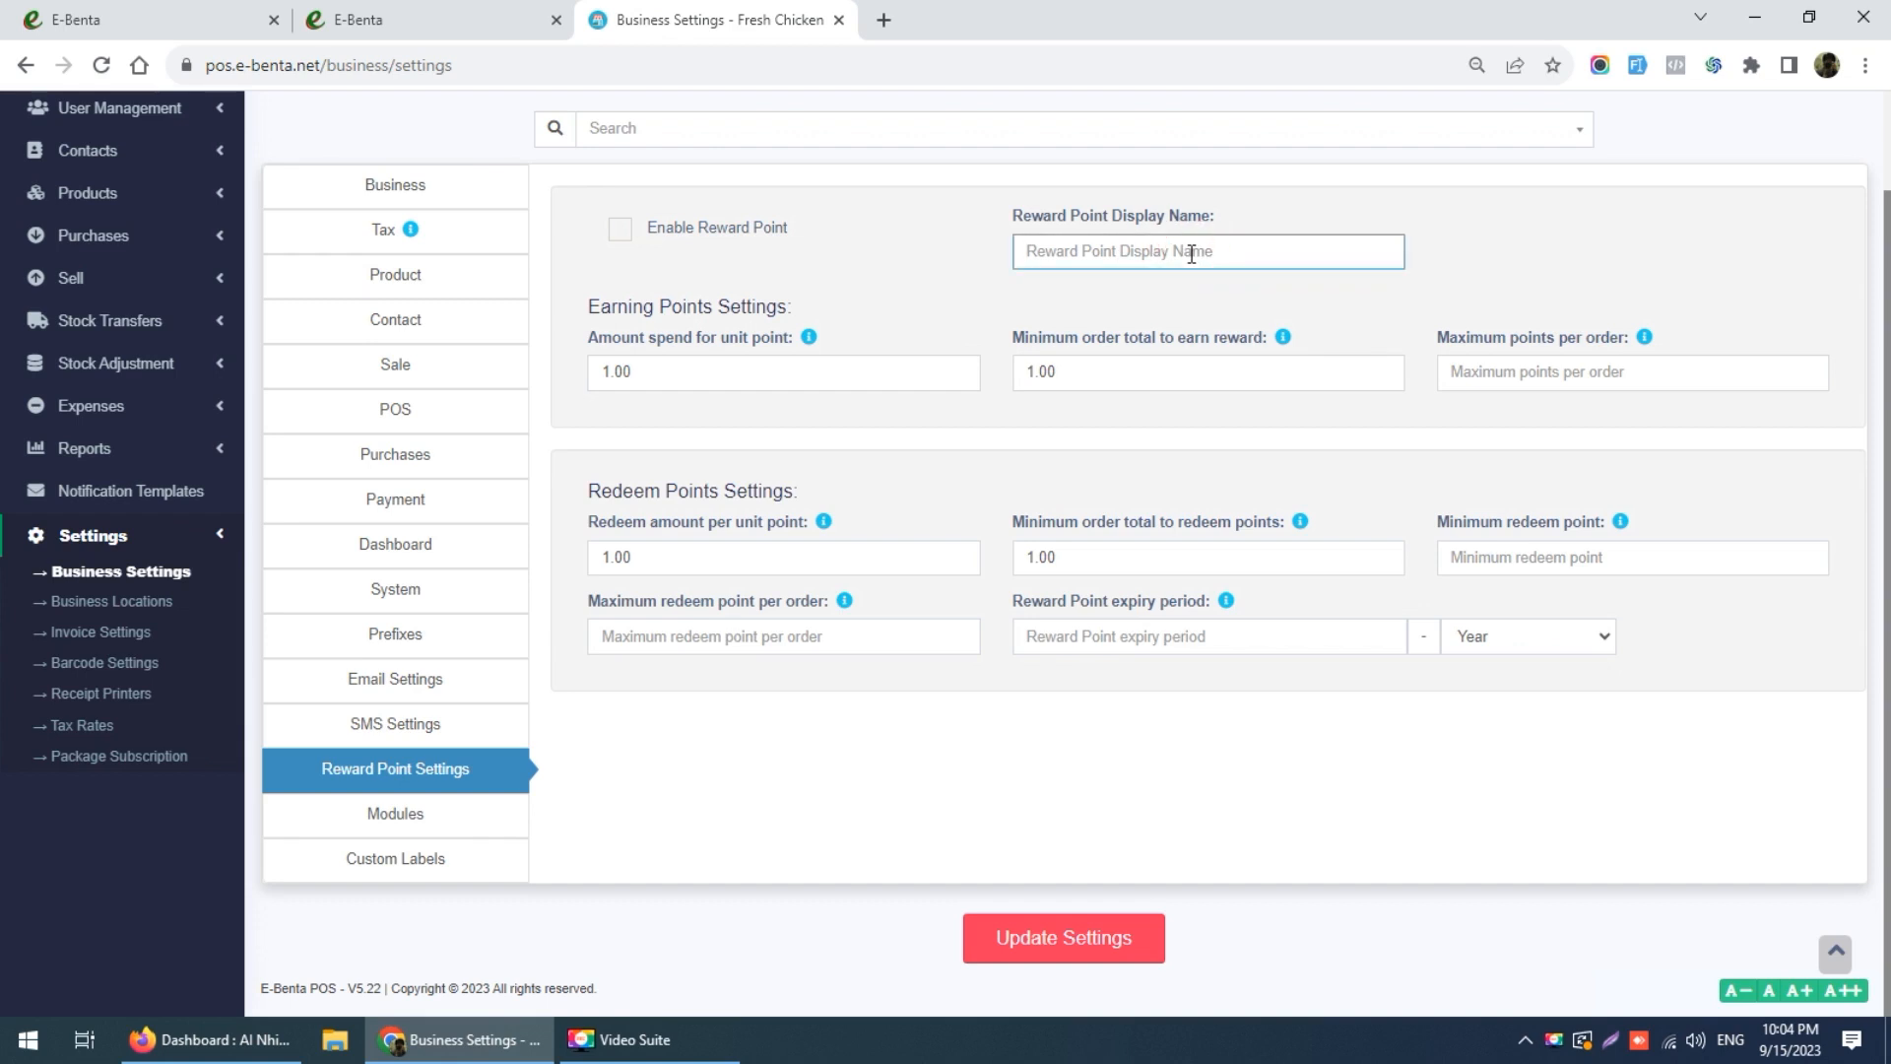
{"action": "left_click", "coordinate": [467, 821]}
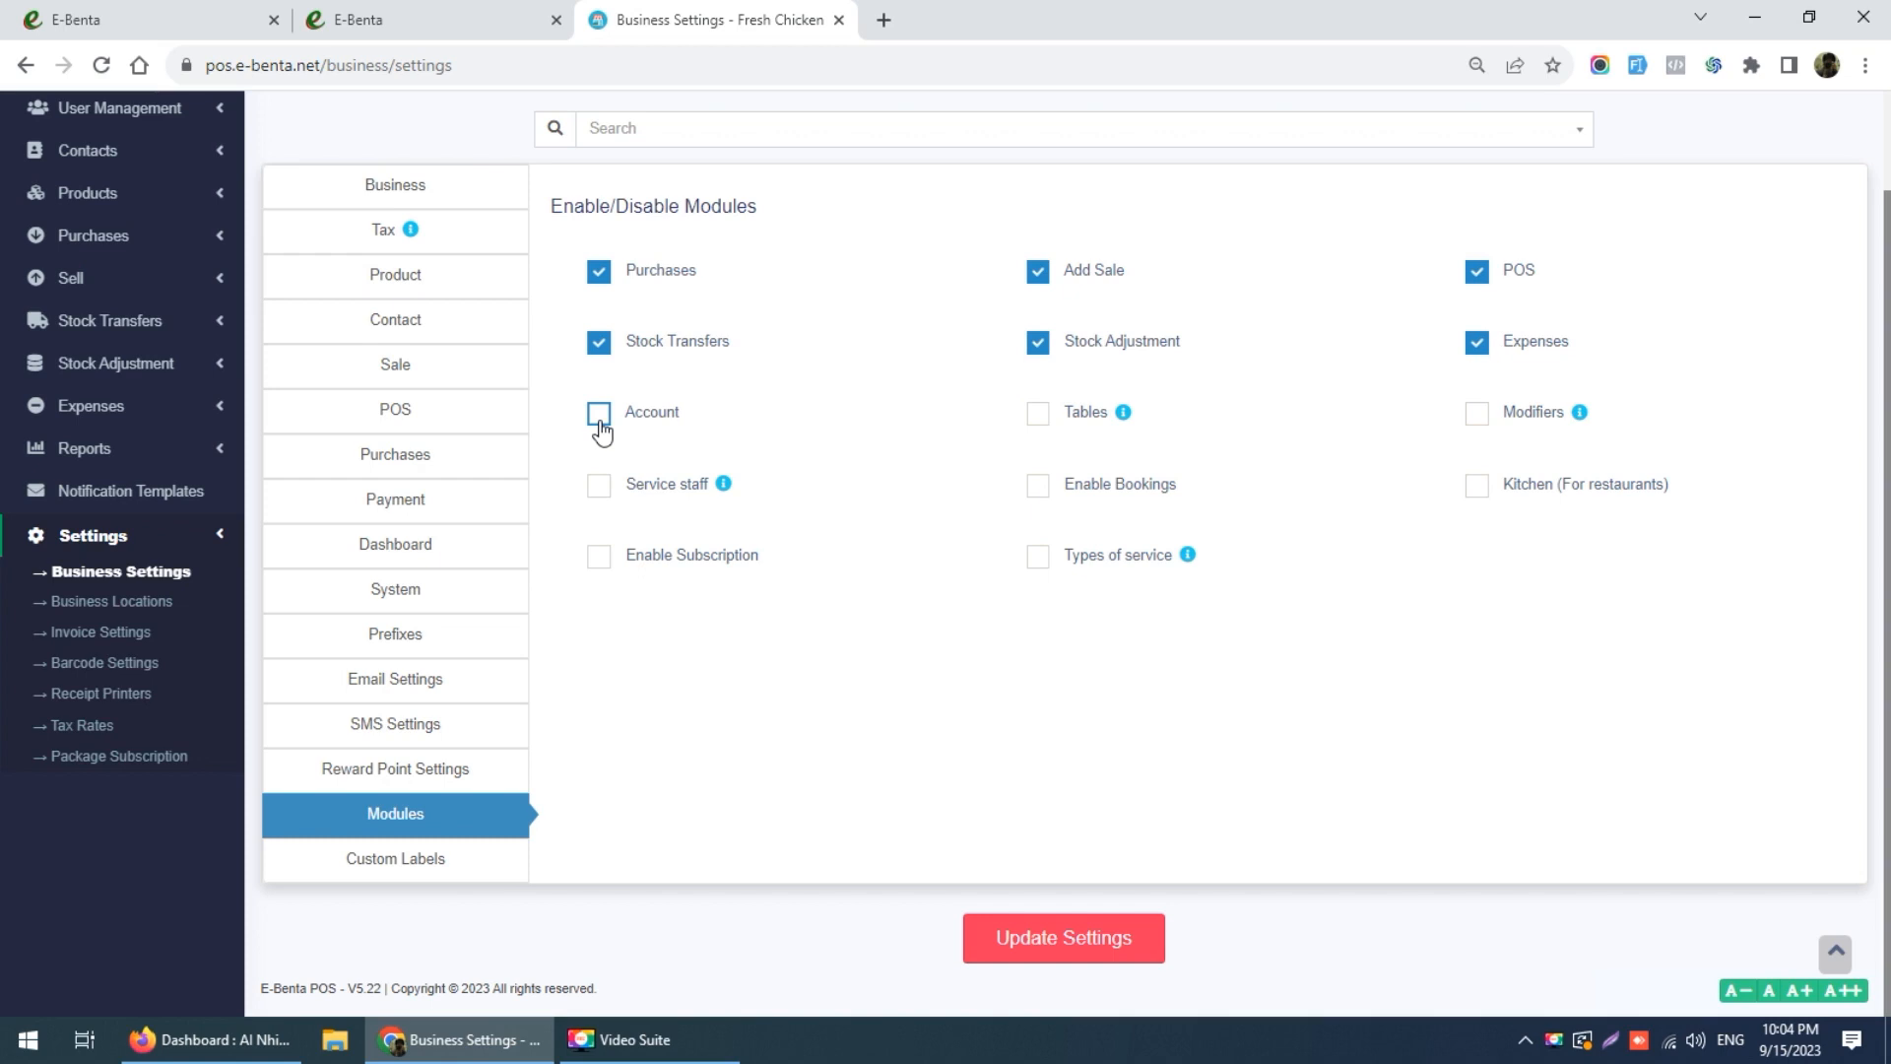
Step: Disable the Stock Transfers and Stock Adjustment modules, enable Account, and update settings
{"action": "left_click", "coordinate": [603, 354]}
{"action": "left_click", "coordinate": [1041, 346]}
{"action": "left_click", "coordinate": [599, 415]}
{"action": "left_click", "coordinate": [1058, 930]}
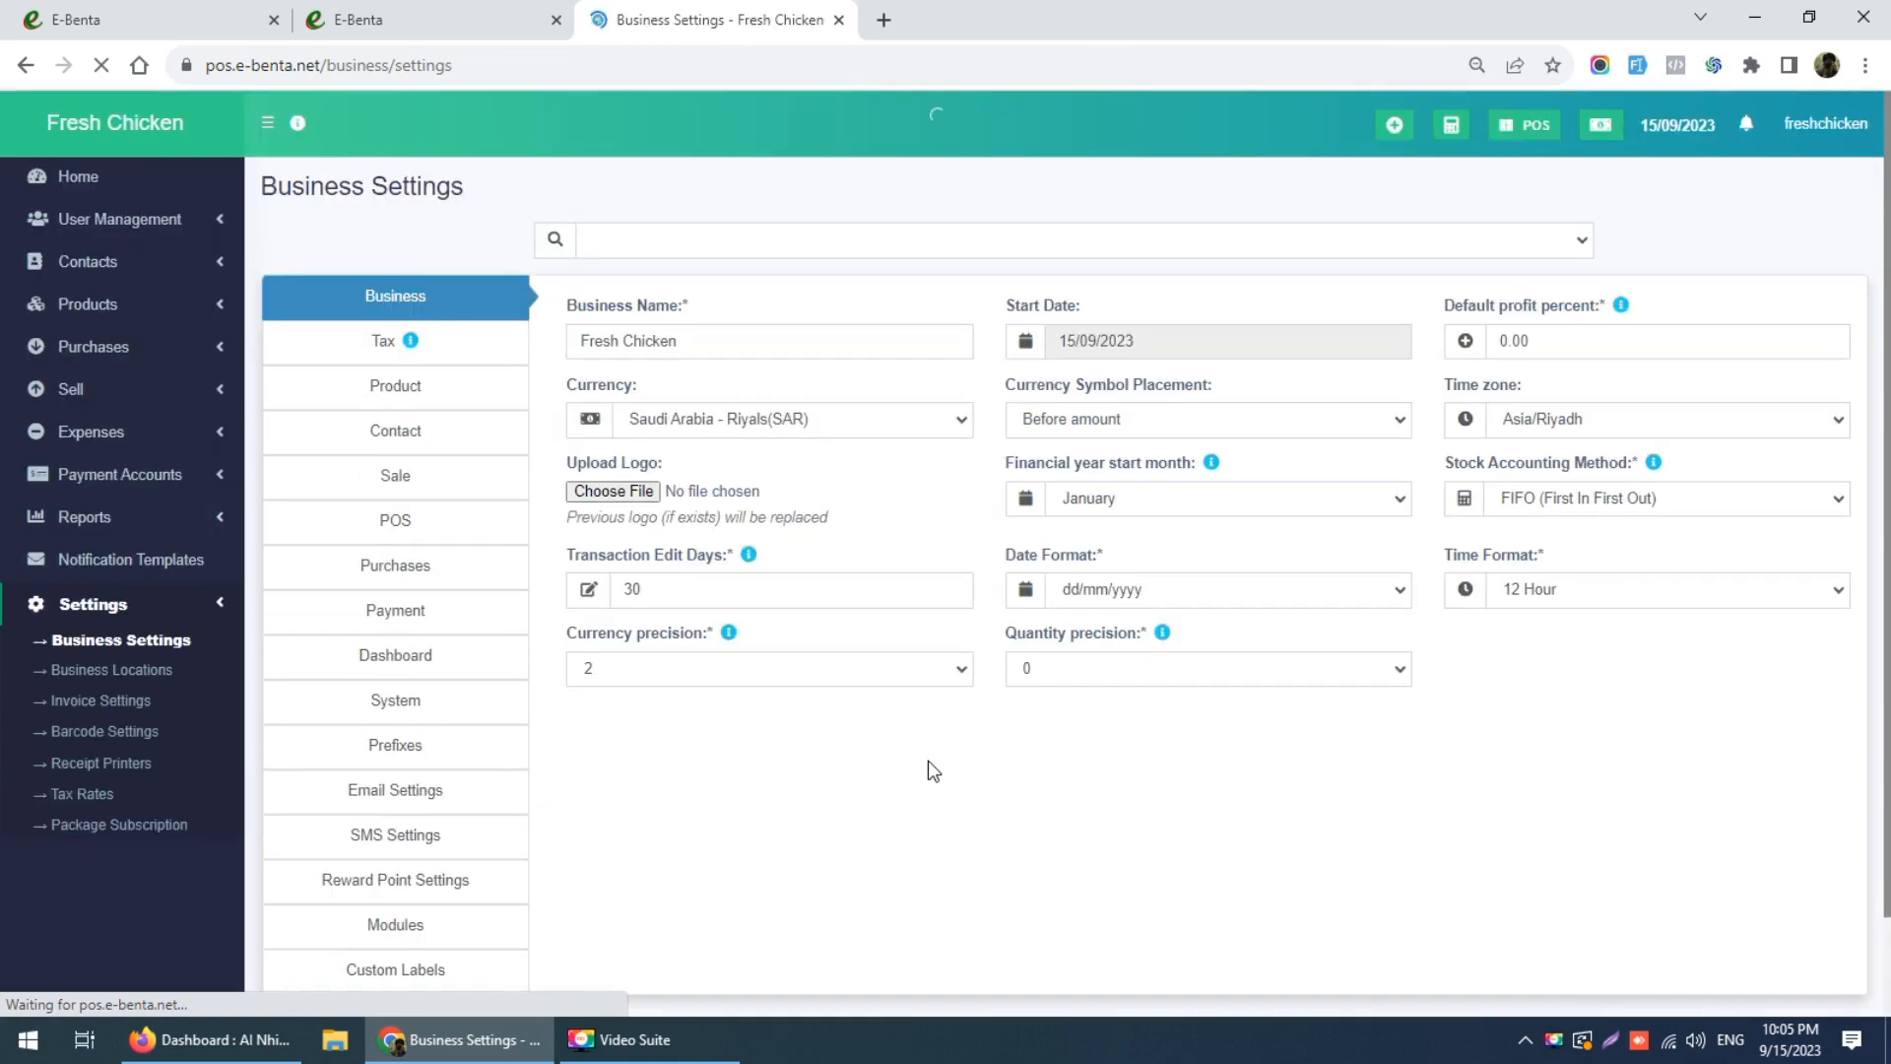
{"action": "scroll", "coordinate": [464, 759], "scroll_direction": "down", "scroll_amount": 1}
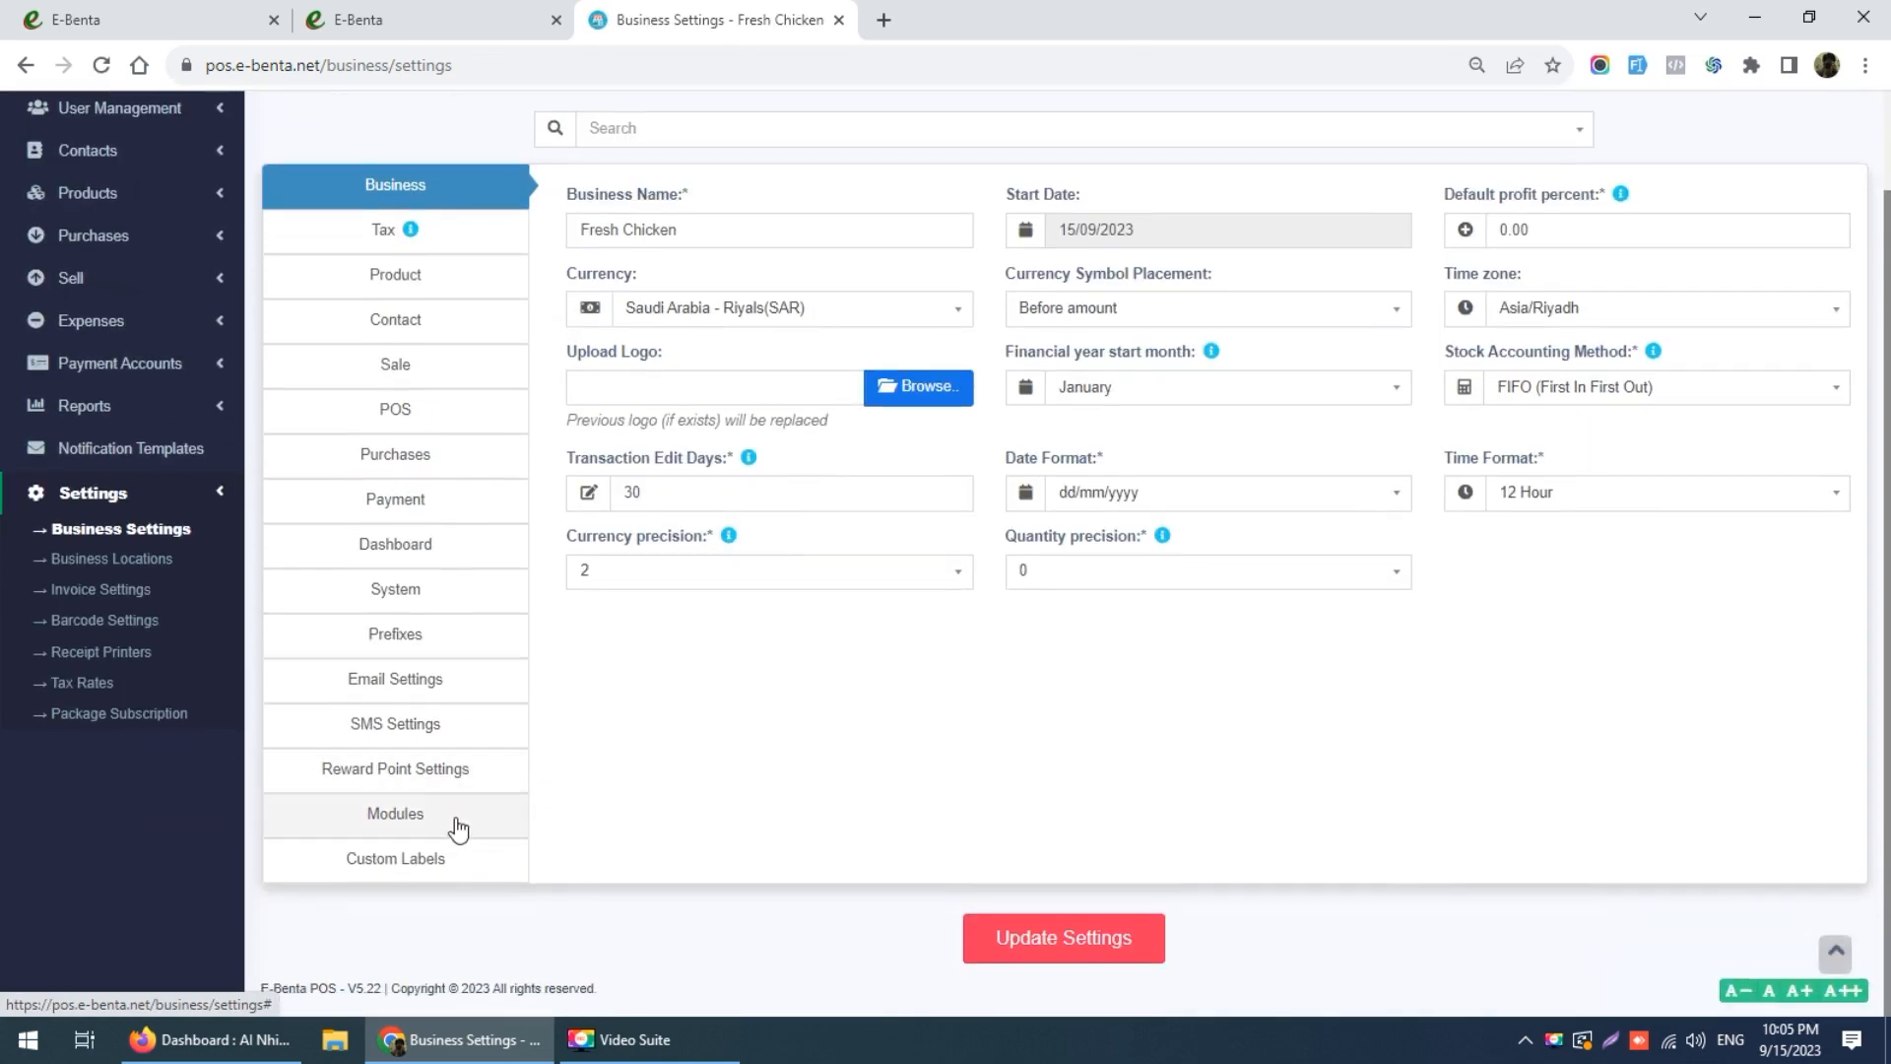
Step: Label Custom Payment 1 as MADA under Custom Labels and update settings
{"action": "left_click", "coordinate": [409, 866]}
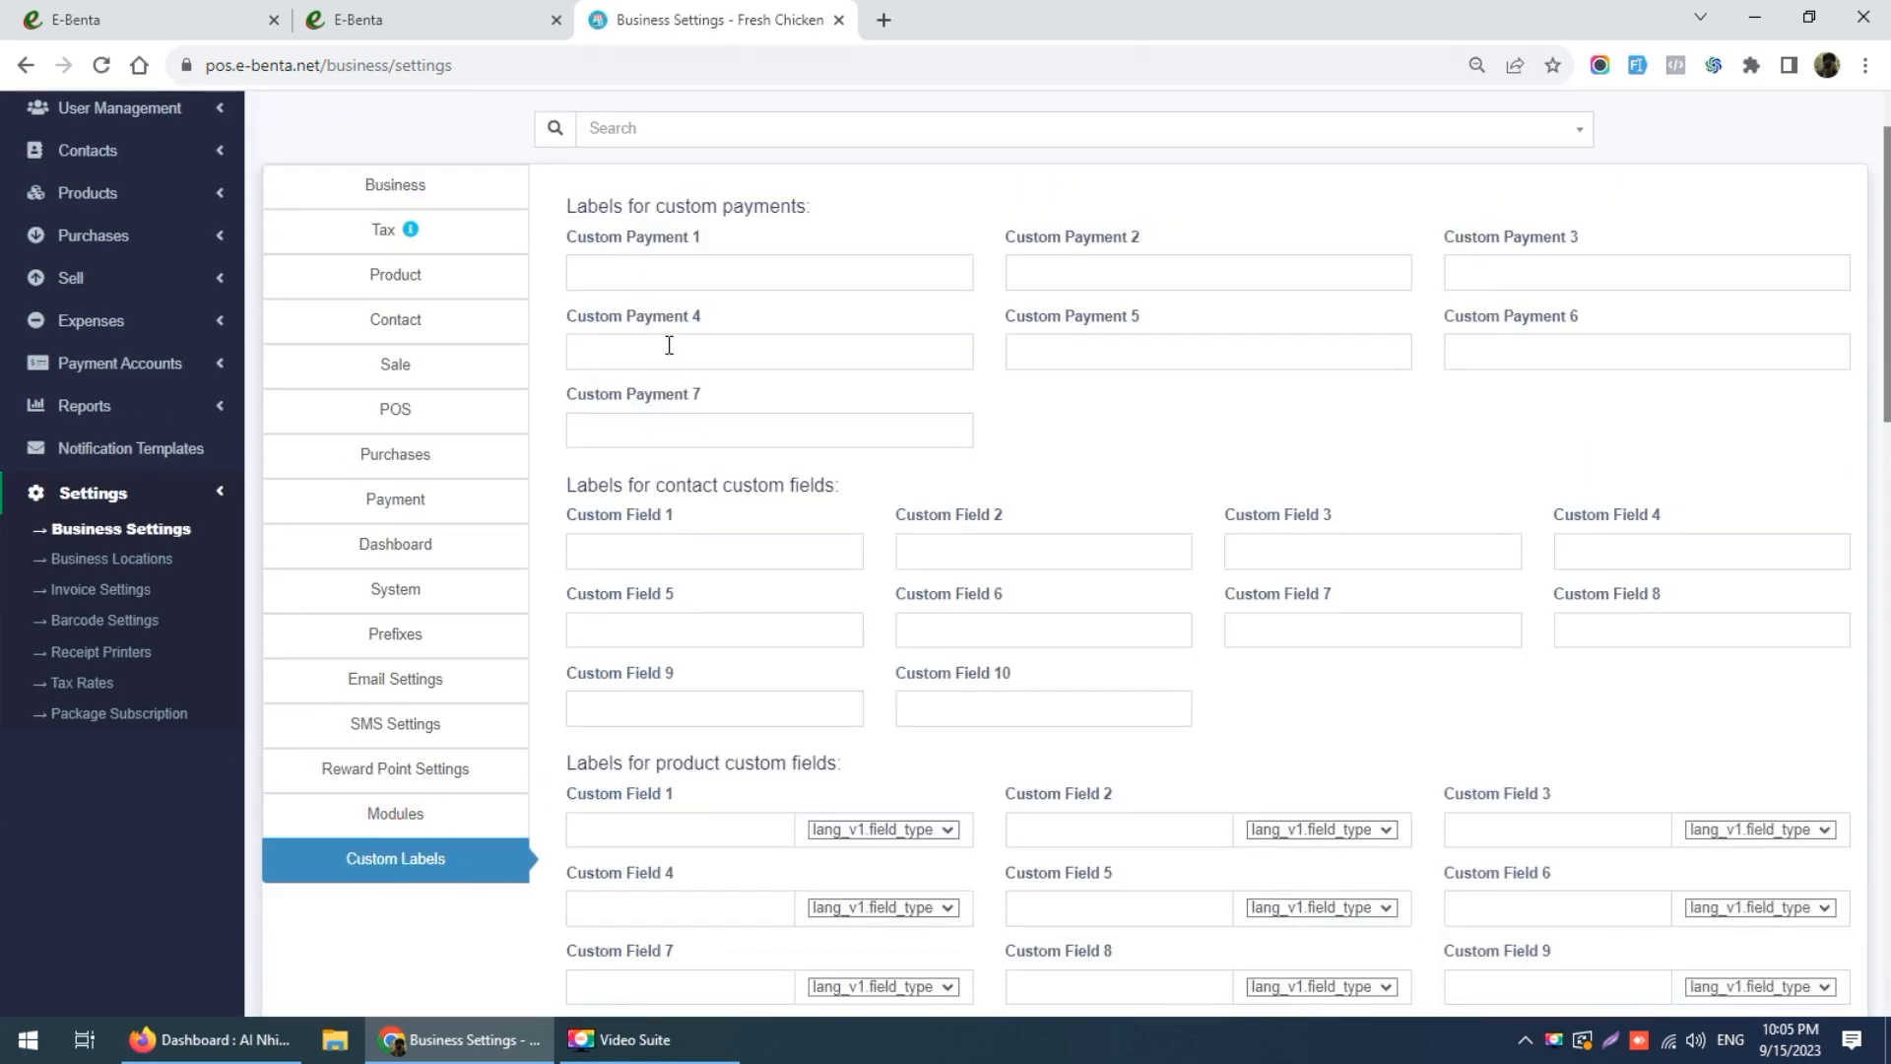
{"action": "scroll", "coordinate": [693, 408], "scroll_direction": "up", "scroll_amount": 1}
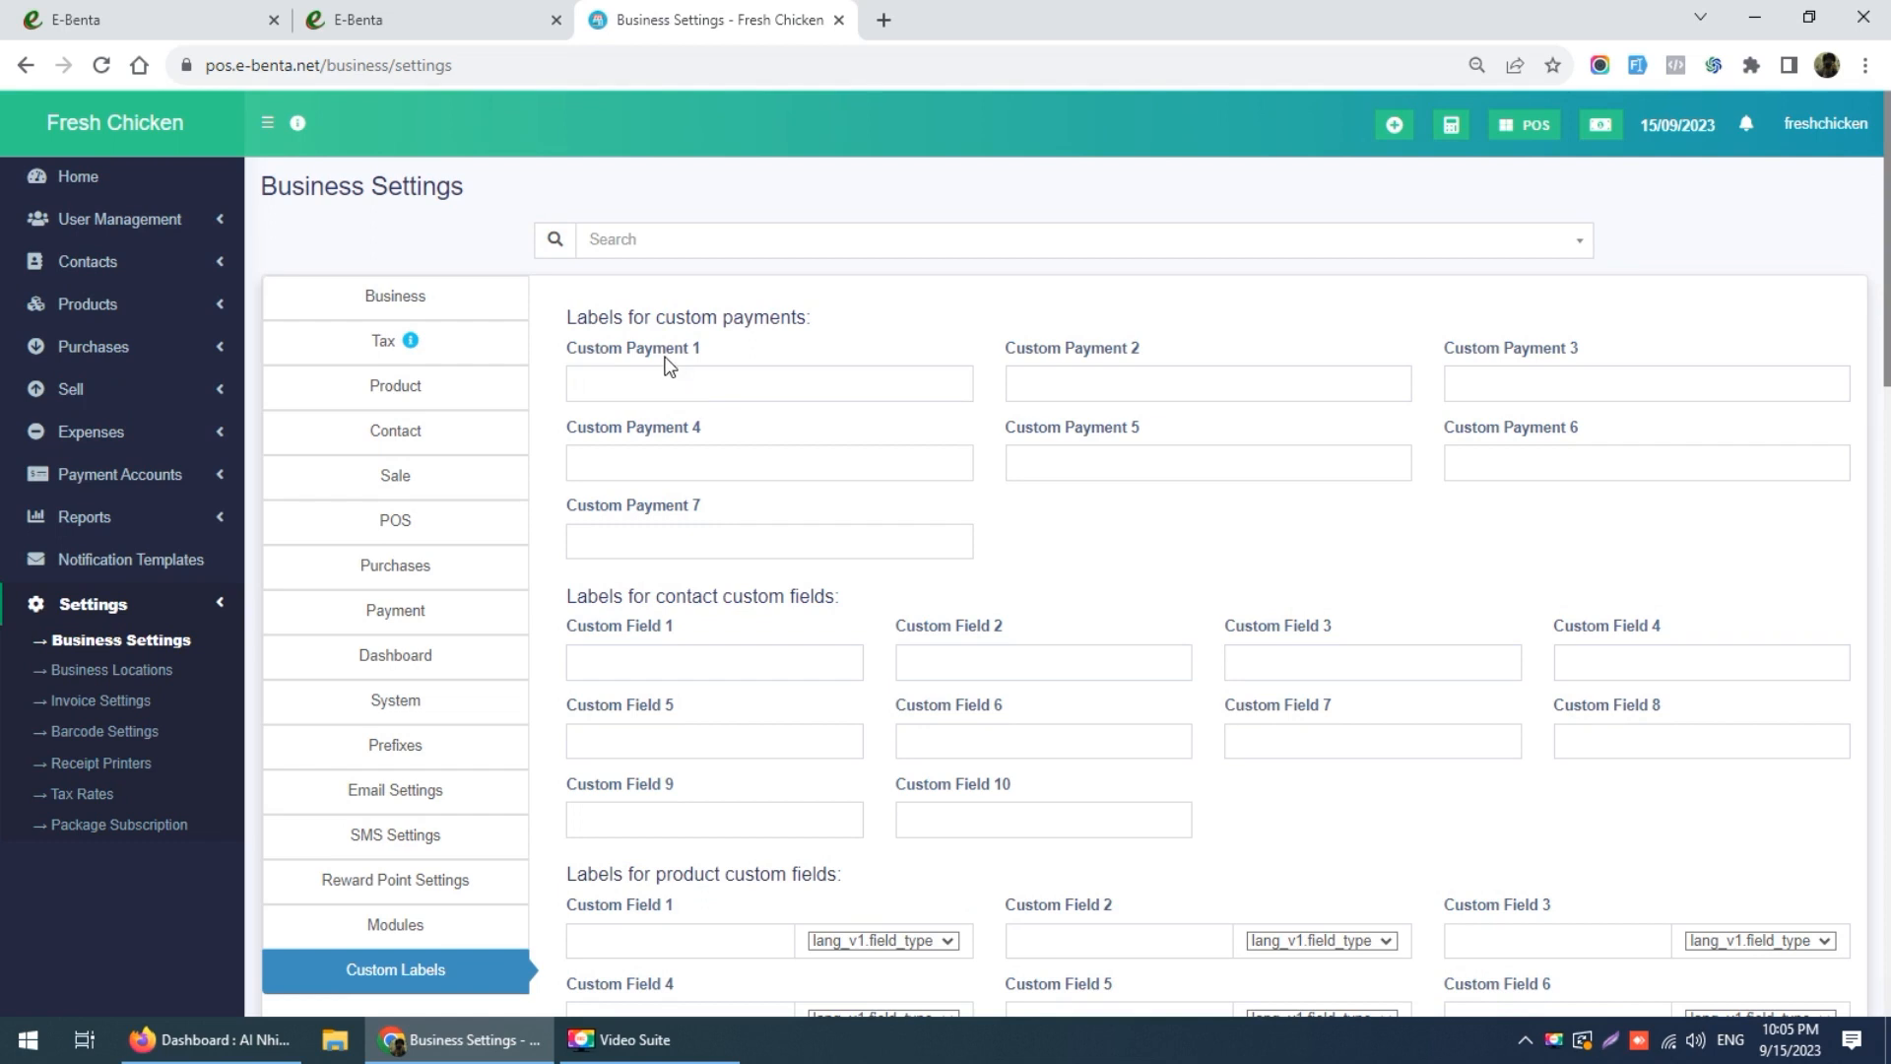
{"action": "left_click", "coordinate": [610, 387]}
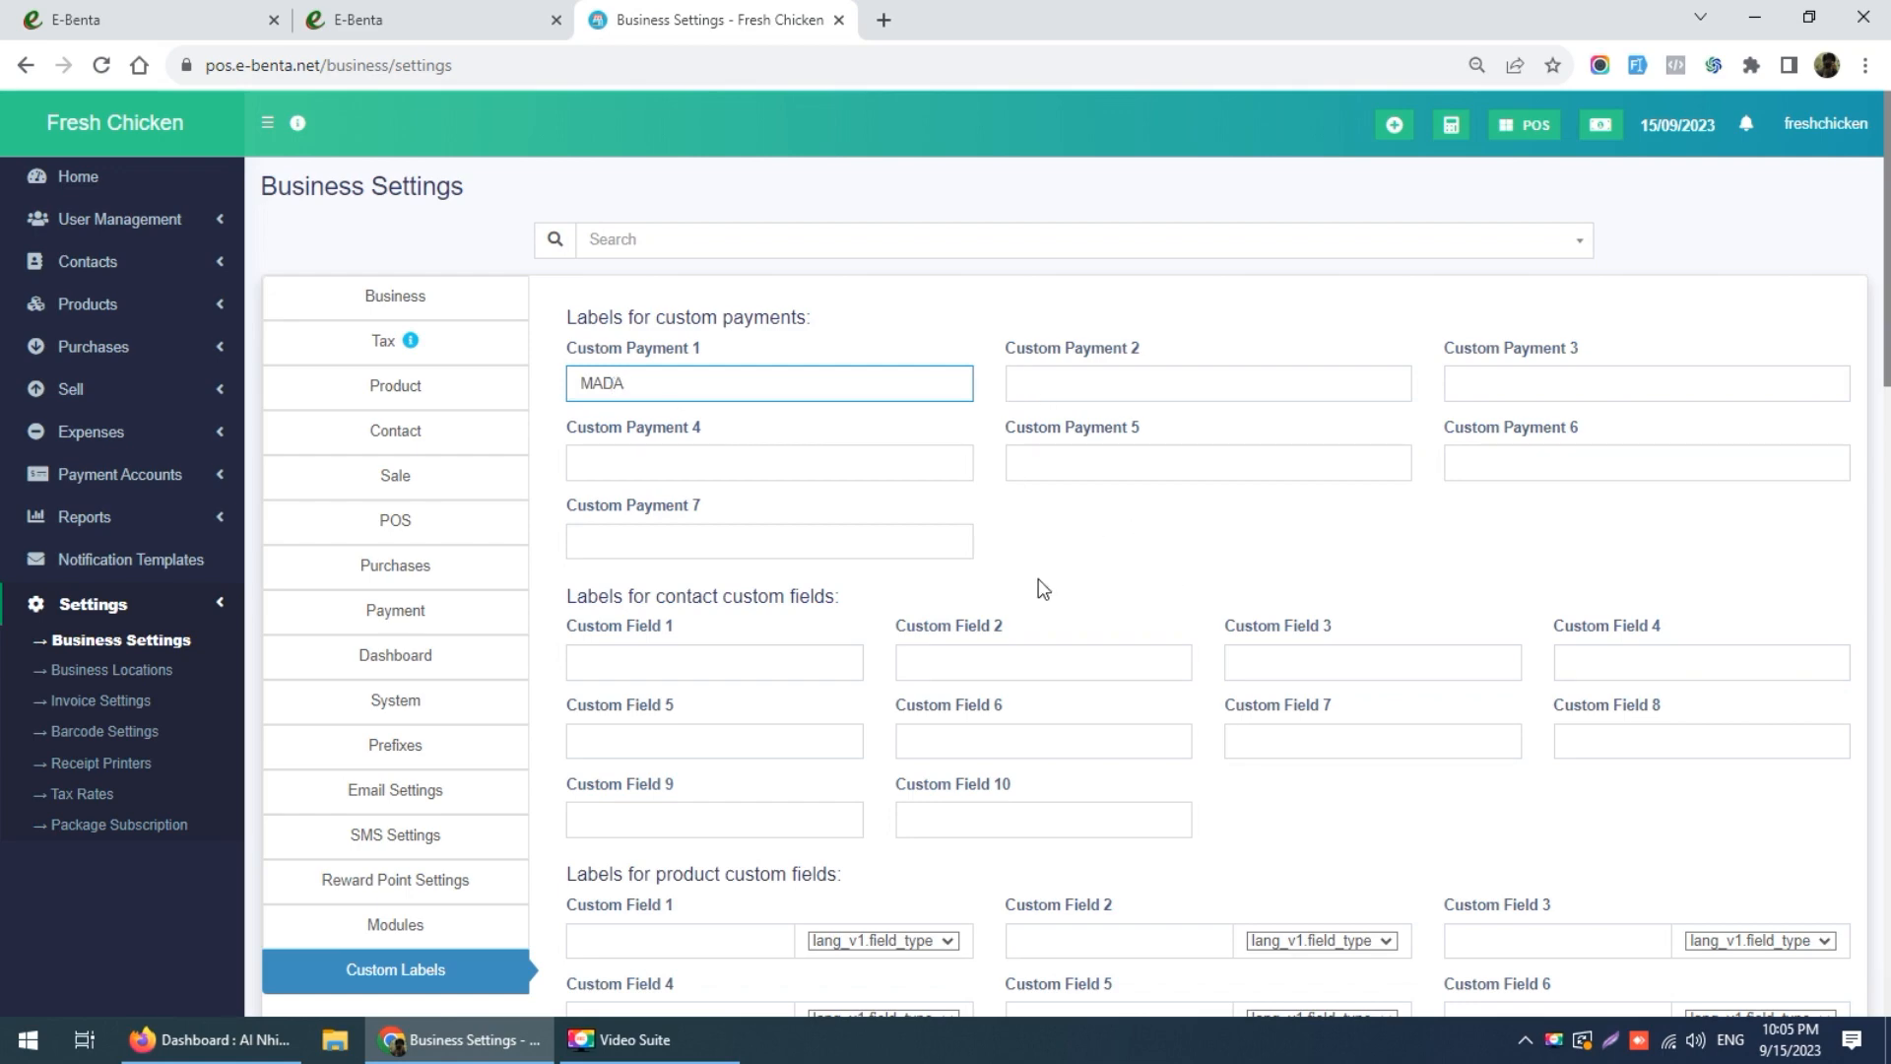
{"action": "scroll", "coordinate": [1043, 589], "scroll_direction": "down", "scroll_amount": 10}
{"action": "scroll", "coordinate": [1040, 579], "scroll_direction": "down", "scroll_amount": 10}
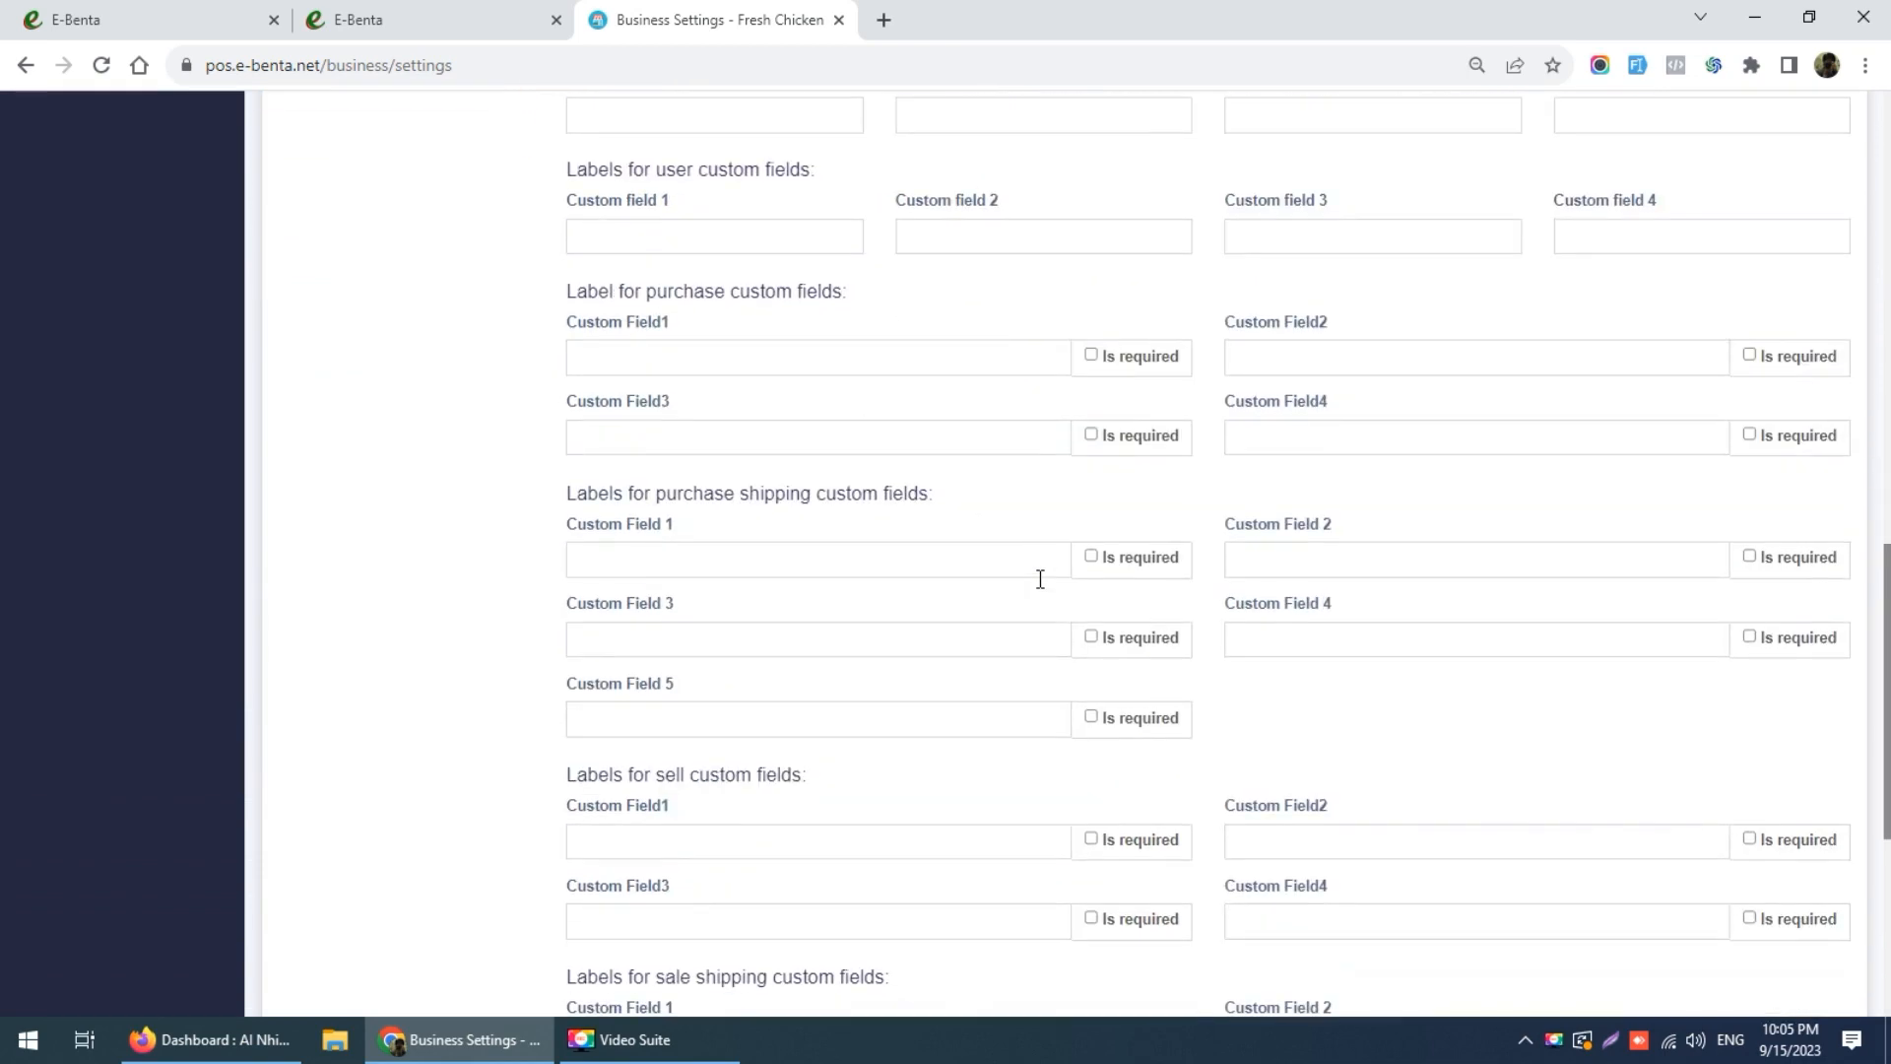
{"action": "left_click", "coordinate": [1093, 946]}
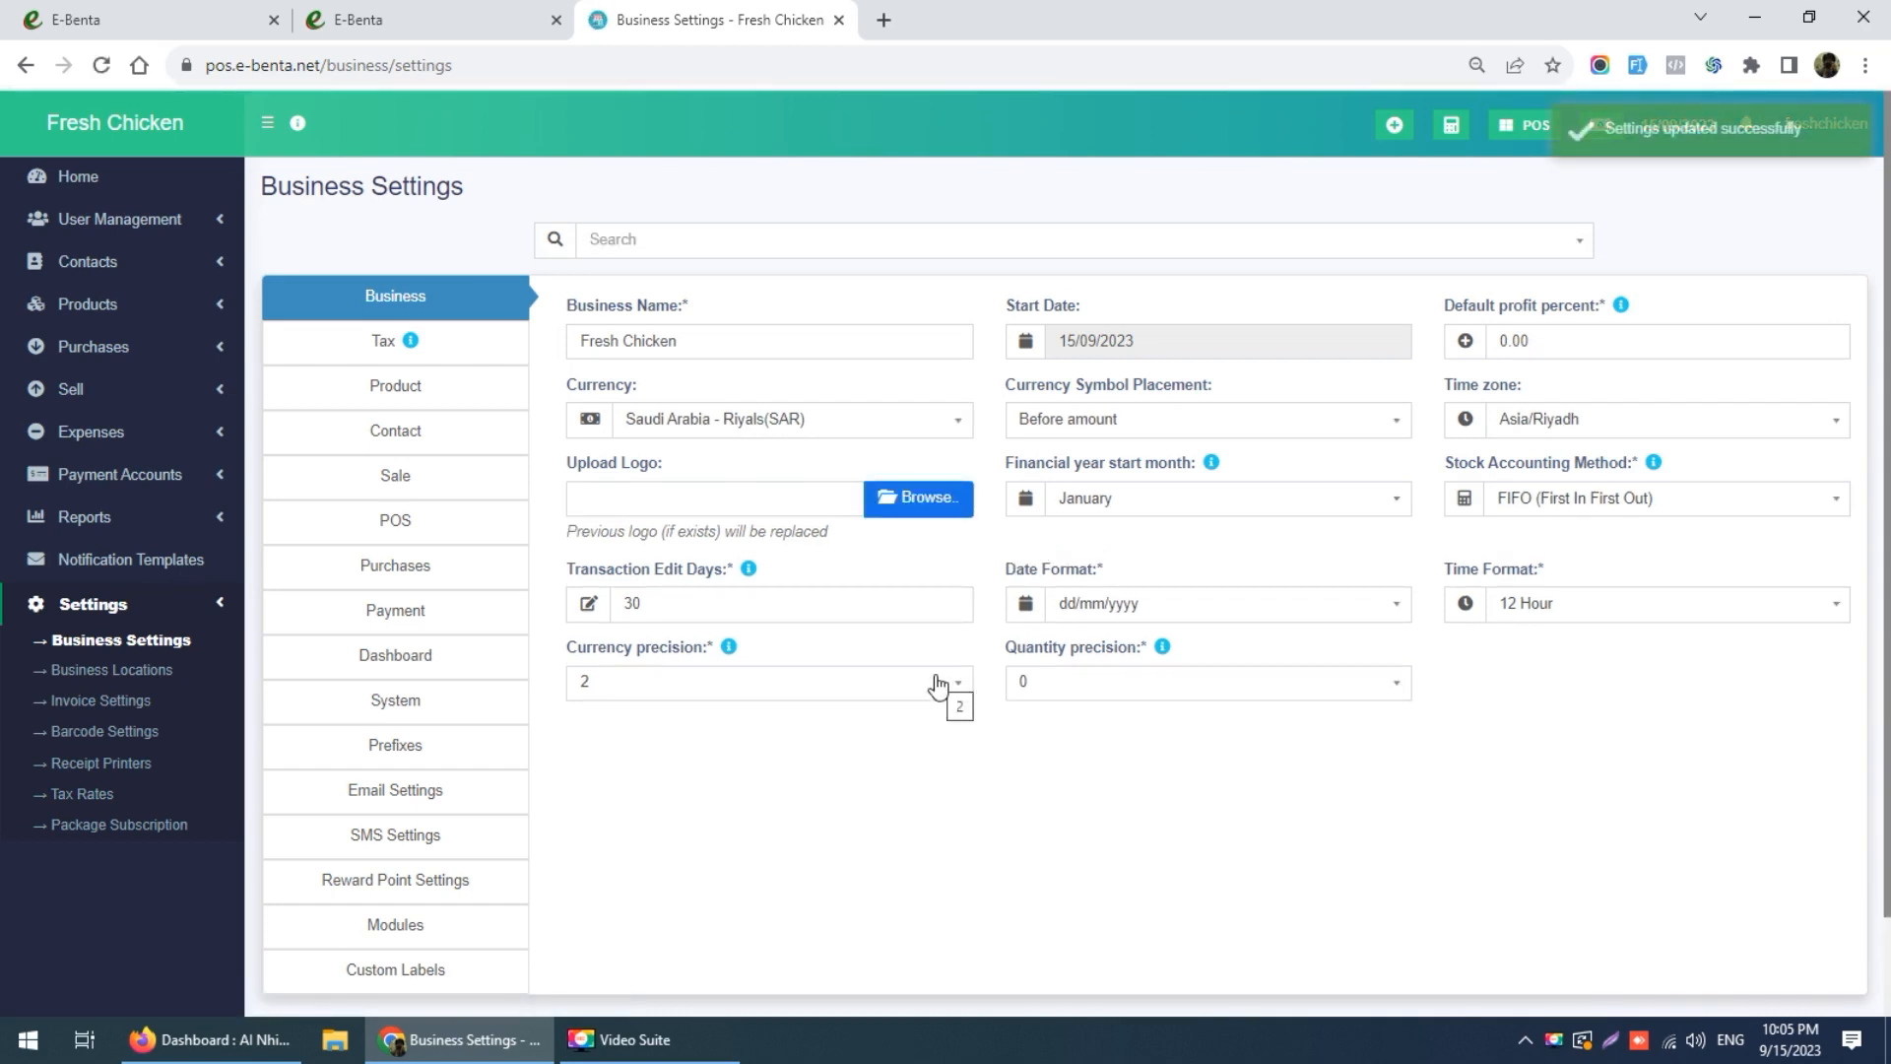
Step: Edit the Fresh Chicken location, keeping POS invoice scheme Default and no selling price group
{"action": "left_click", "coordinate": [119, 705]}
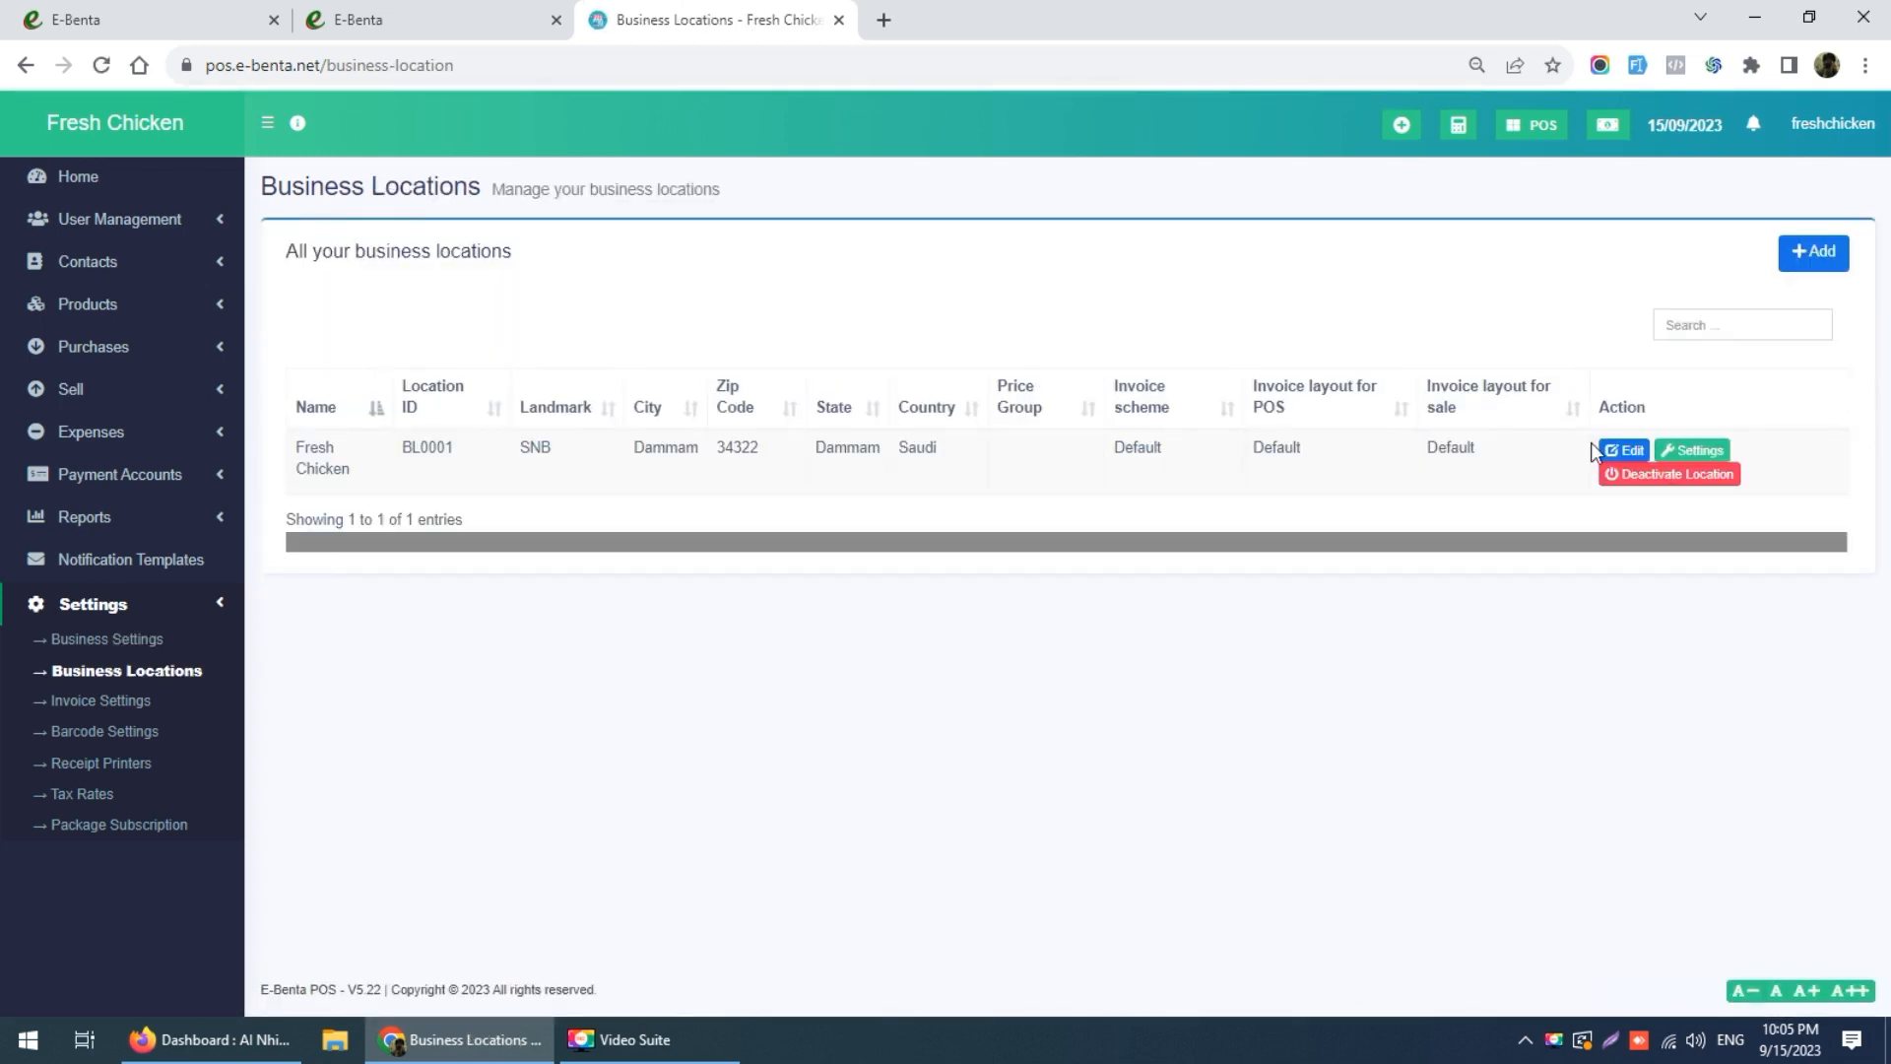
{"action": "left_click", "coordinate": [1627, 451]}
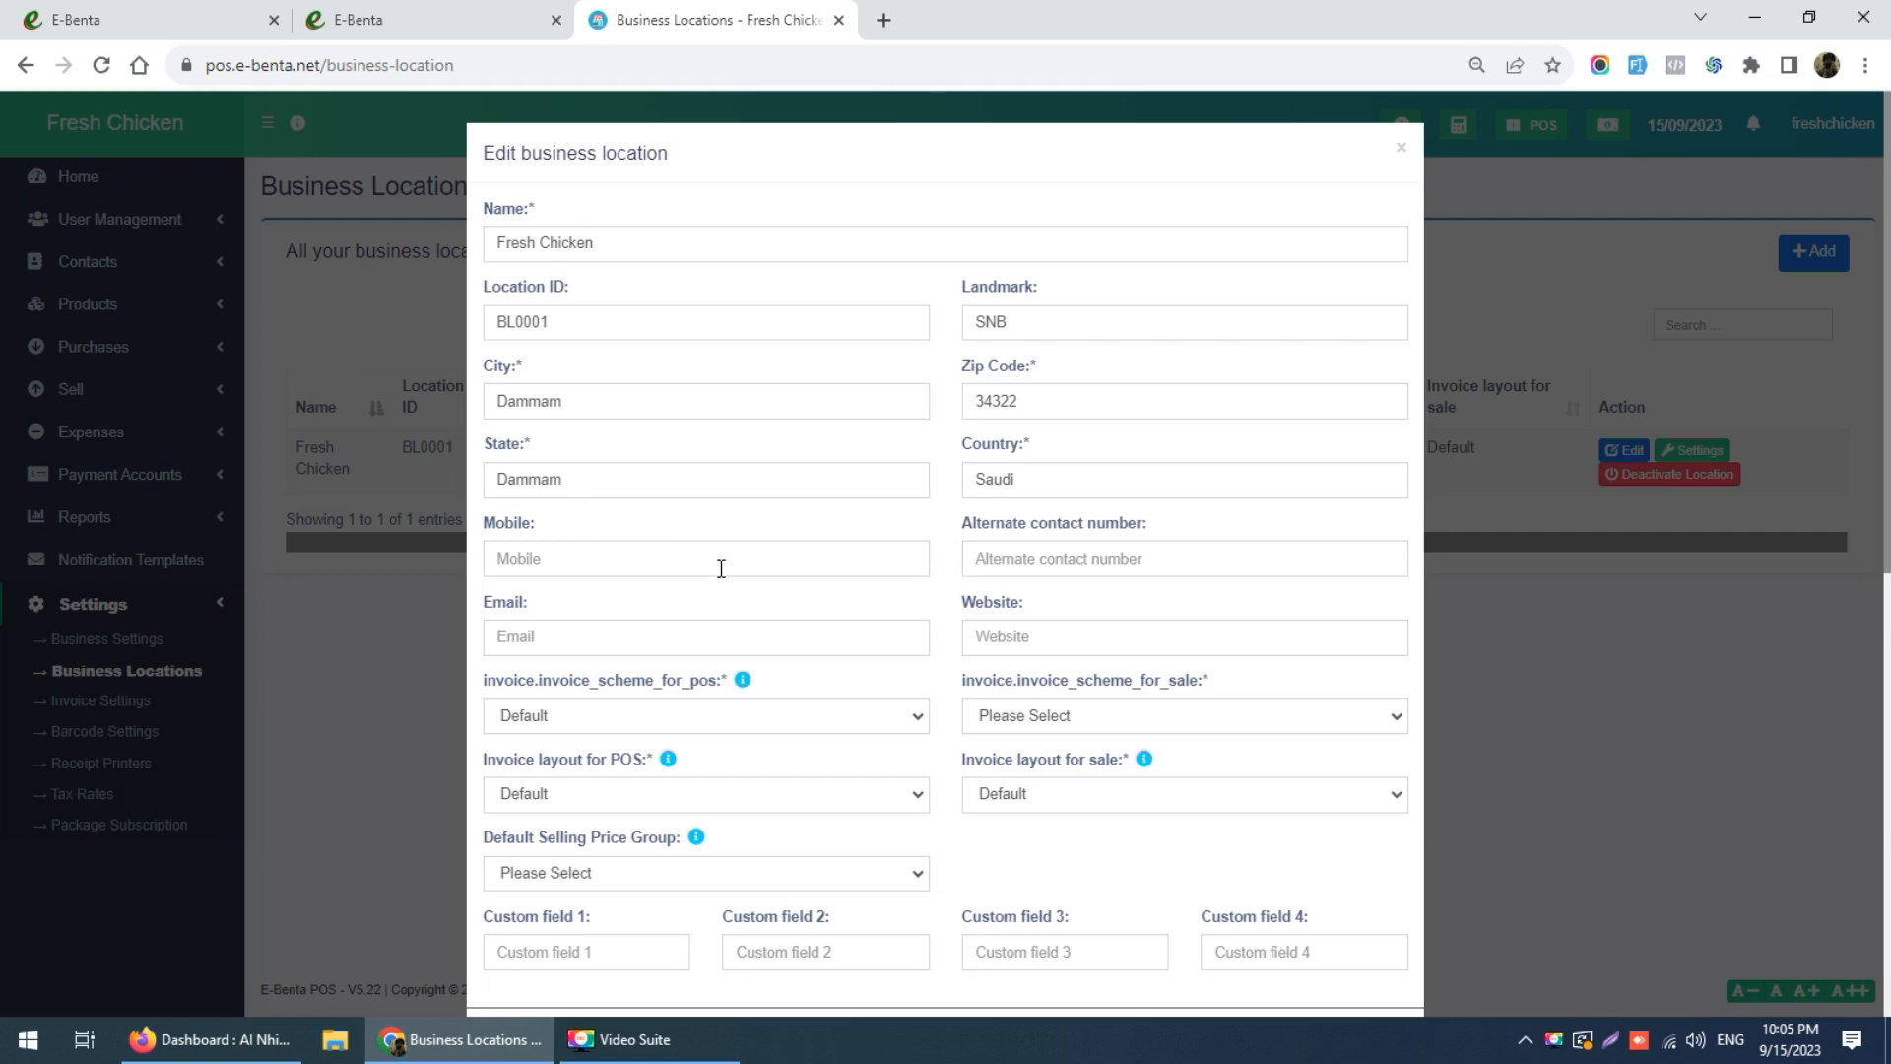
{"action": "scroll", "coordinate": [942, 688], "scroll_direction": "down", "scroll_amount": 2}
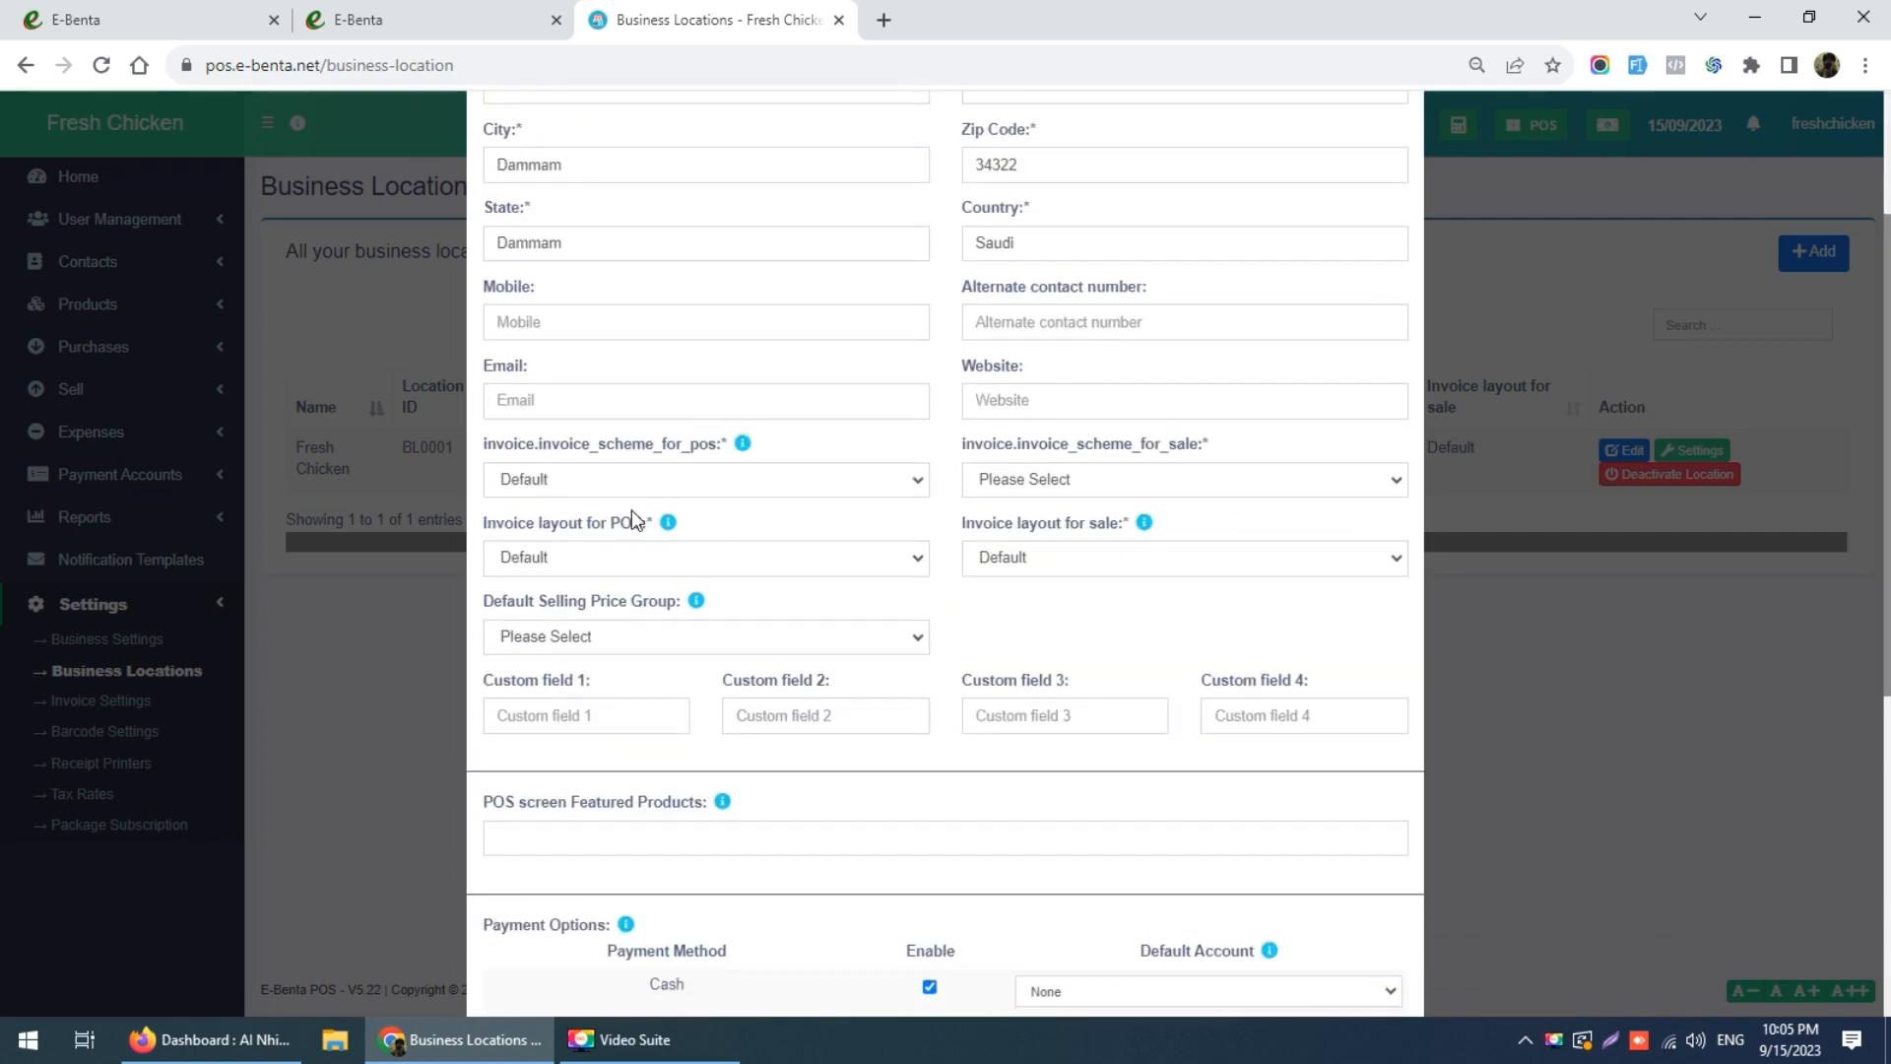
{"action": "left_click", "coordinate": [674, 474]}
{"action": "left_click", "coordinate": [673, 478]}
{"action": "left_click", "coordinate": [1068, 478]}
{"action": "left_click", "coordinate": [1068, 482]}
{"action": "left_click", "coordinate": [1068, 482]}
{"action": "left_click", "coordinate": [1051, 500]}
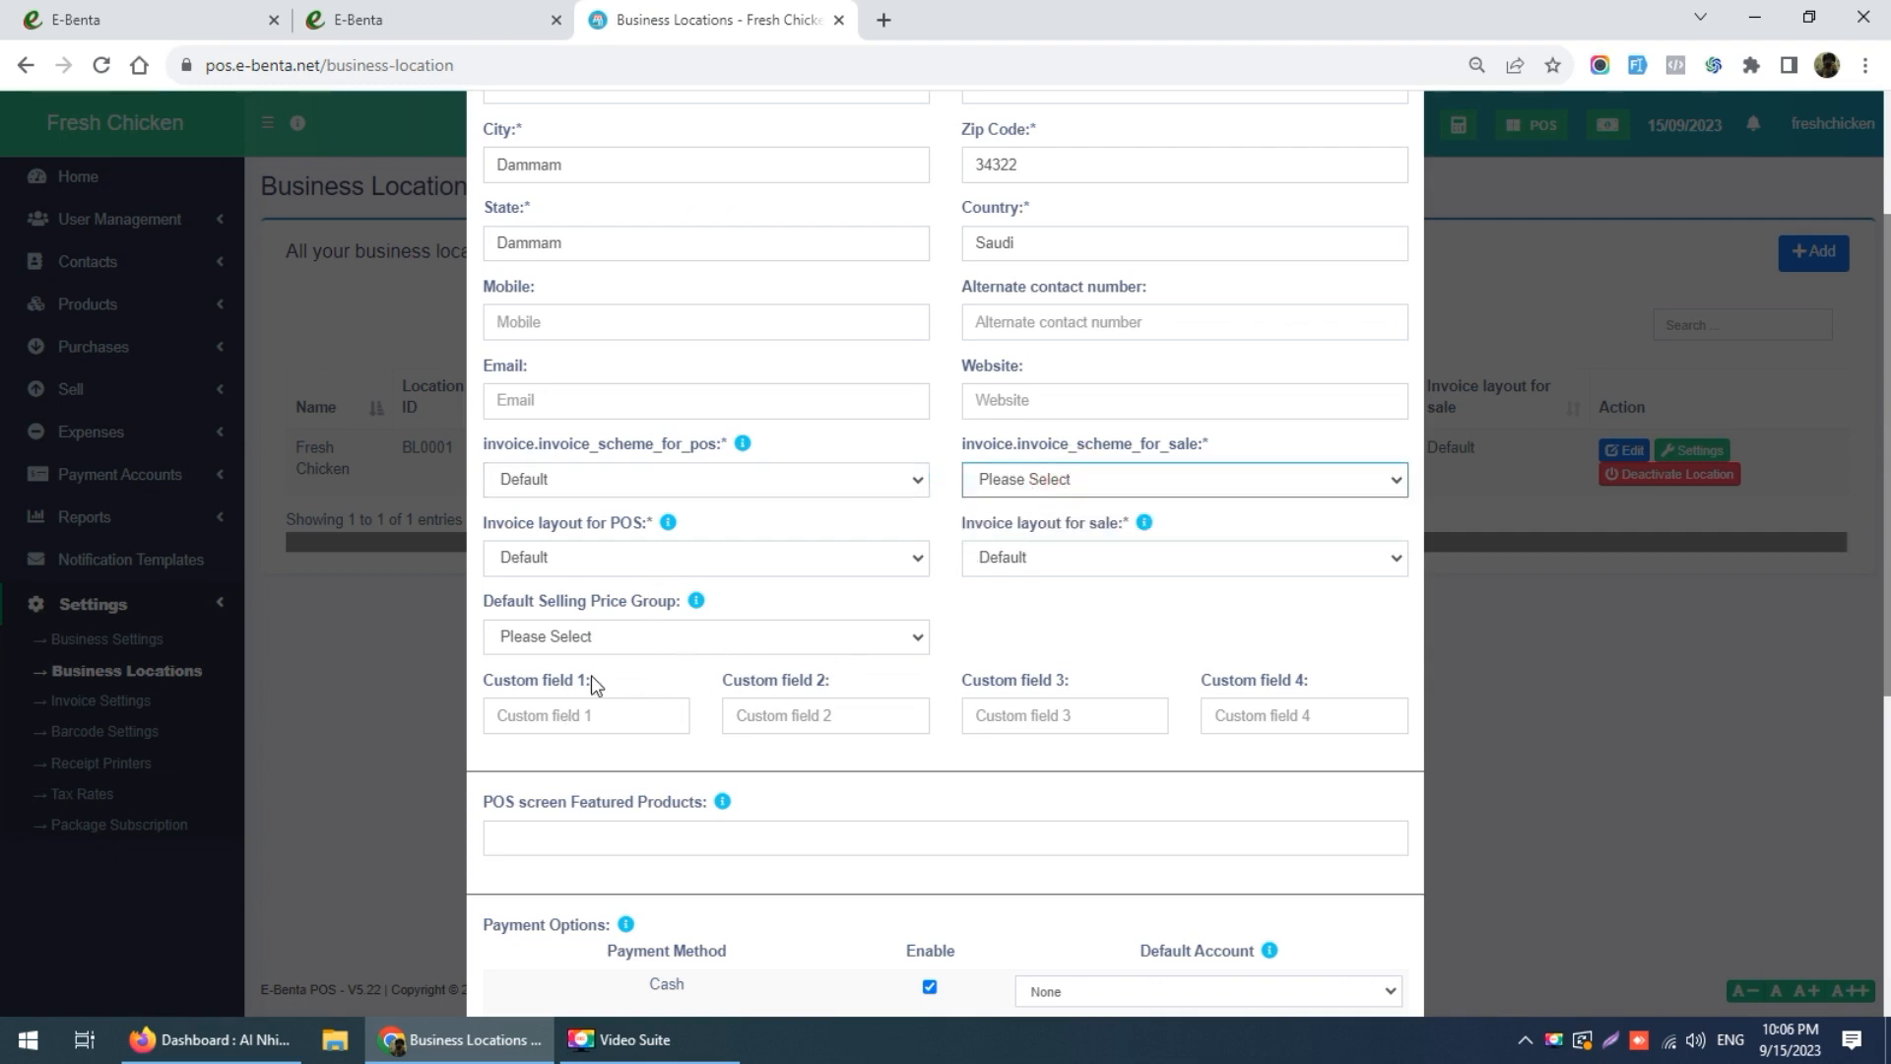
{"action": "left_click", "coordinate": [600, 637]}
{"action": "left_click", "coordinate": [611, 635]}
{"action": "scroll", "coordinate": [722, 654], "scroll_direction": "down", "scroll_amount": 6}
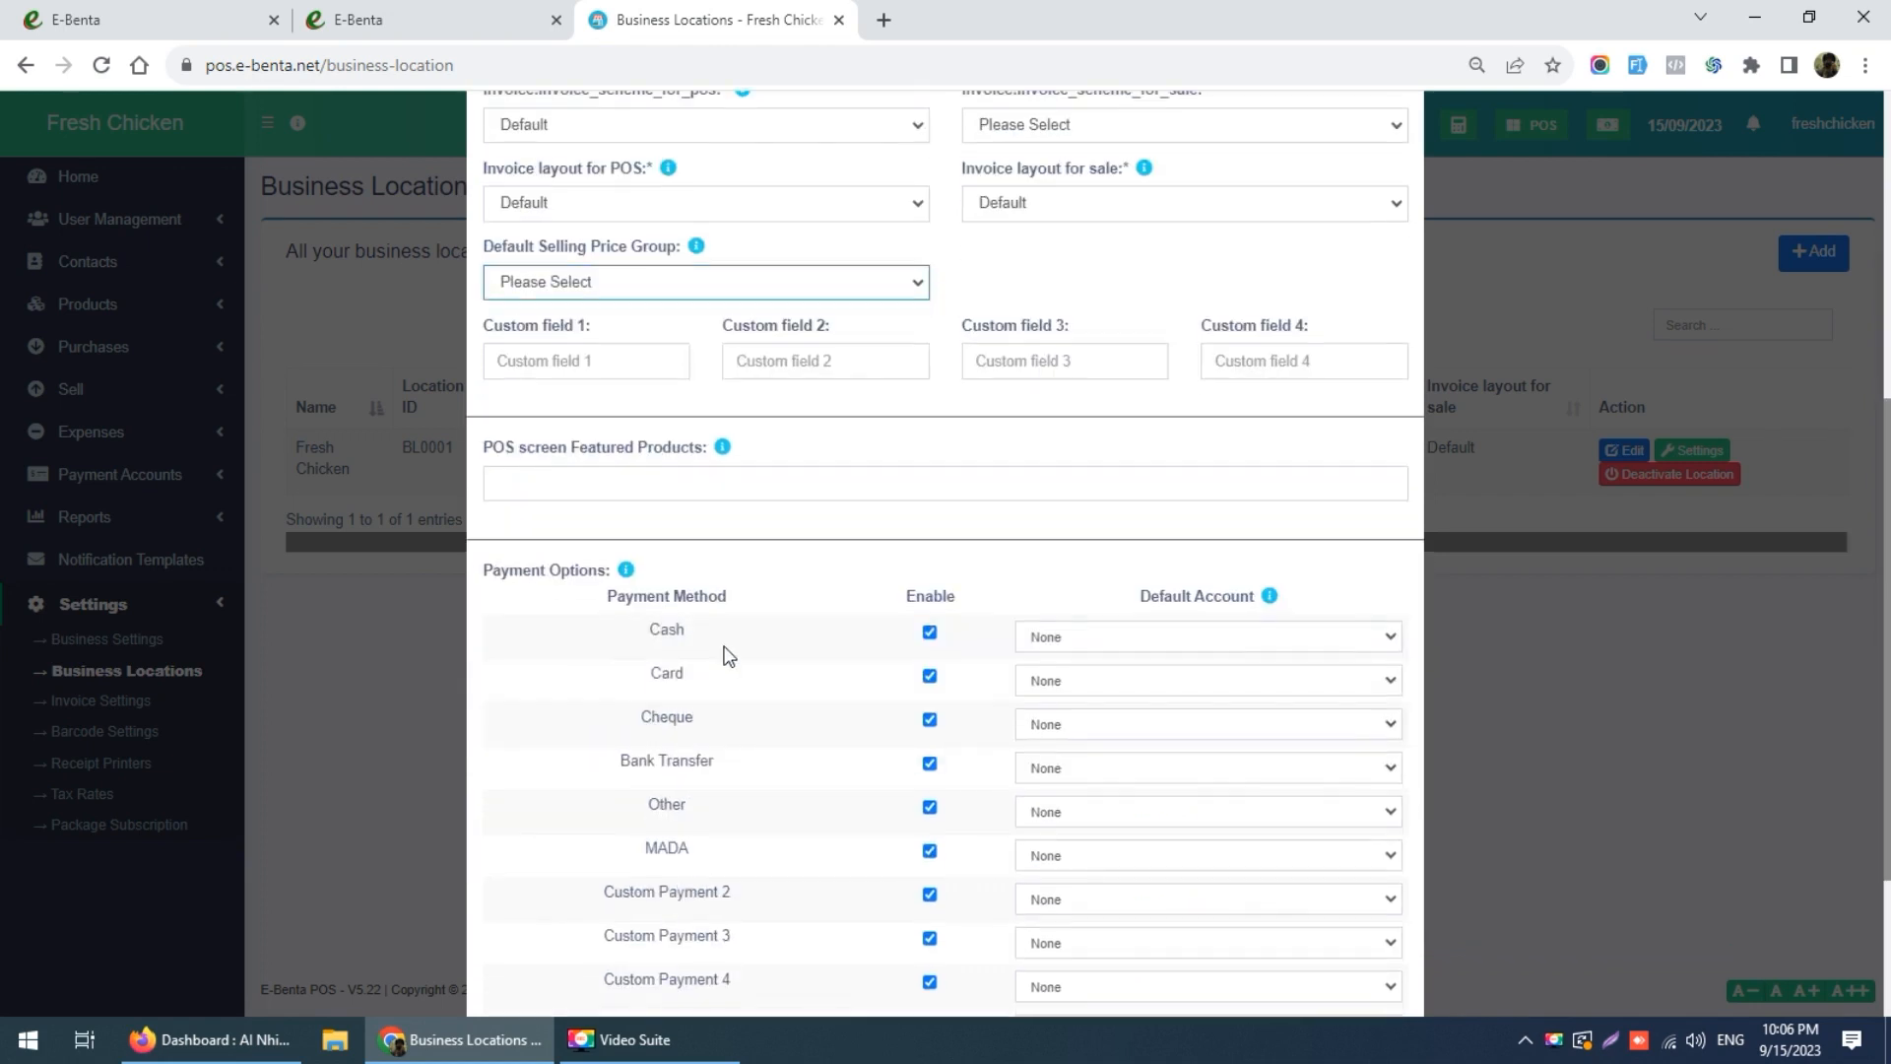
Step: Disable Custom Payments 2–7, Other, Bank Transfer and Cheque payment methods
{"action": "left_click", "coordinate": [929, 851]}
{"action": "left_click", "coordinate": [929, 808]}
{"action": "left_click", "coordinate": [929, 764]}
{"action": "left_click", "coordinate": [929, 720]}
{"action": "left_click", "coordinate": [929, 677]}
{"action": "left_click", "coordinate": [928, 633]}
{"action": "left_click", "coordinate": [922, 545]}
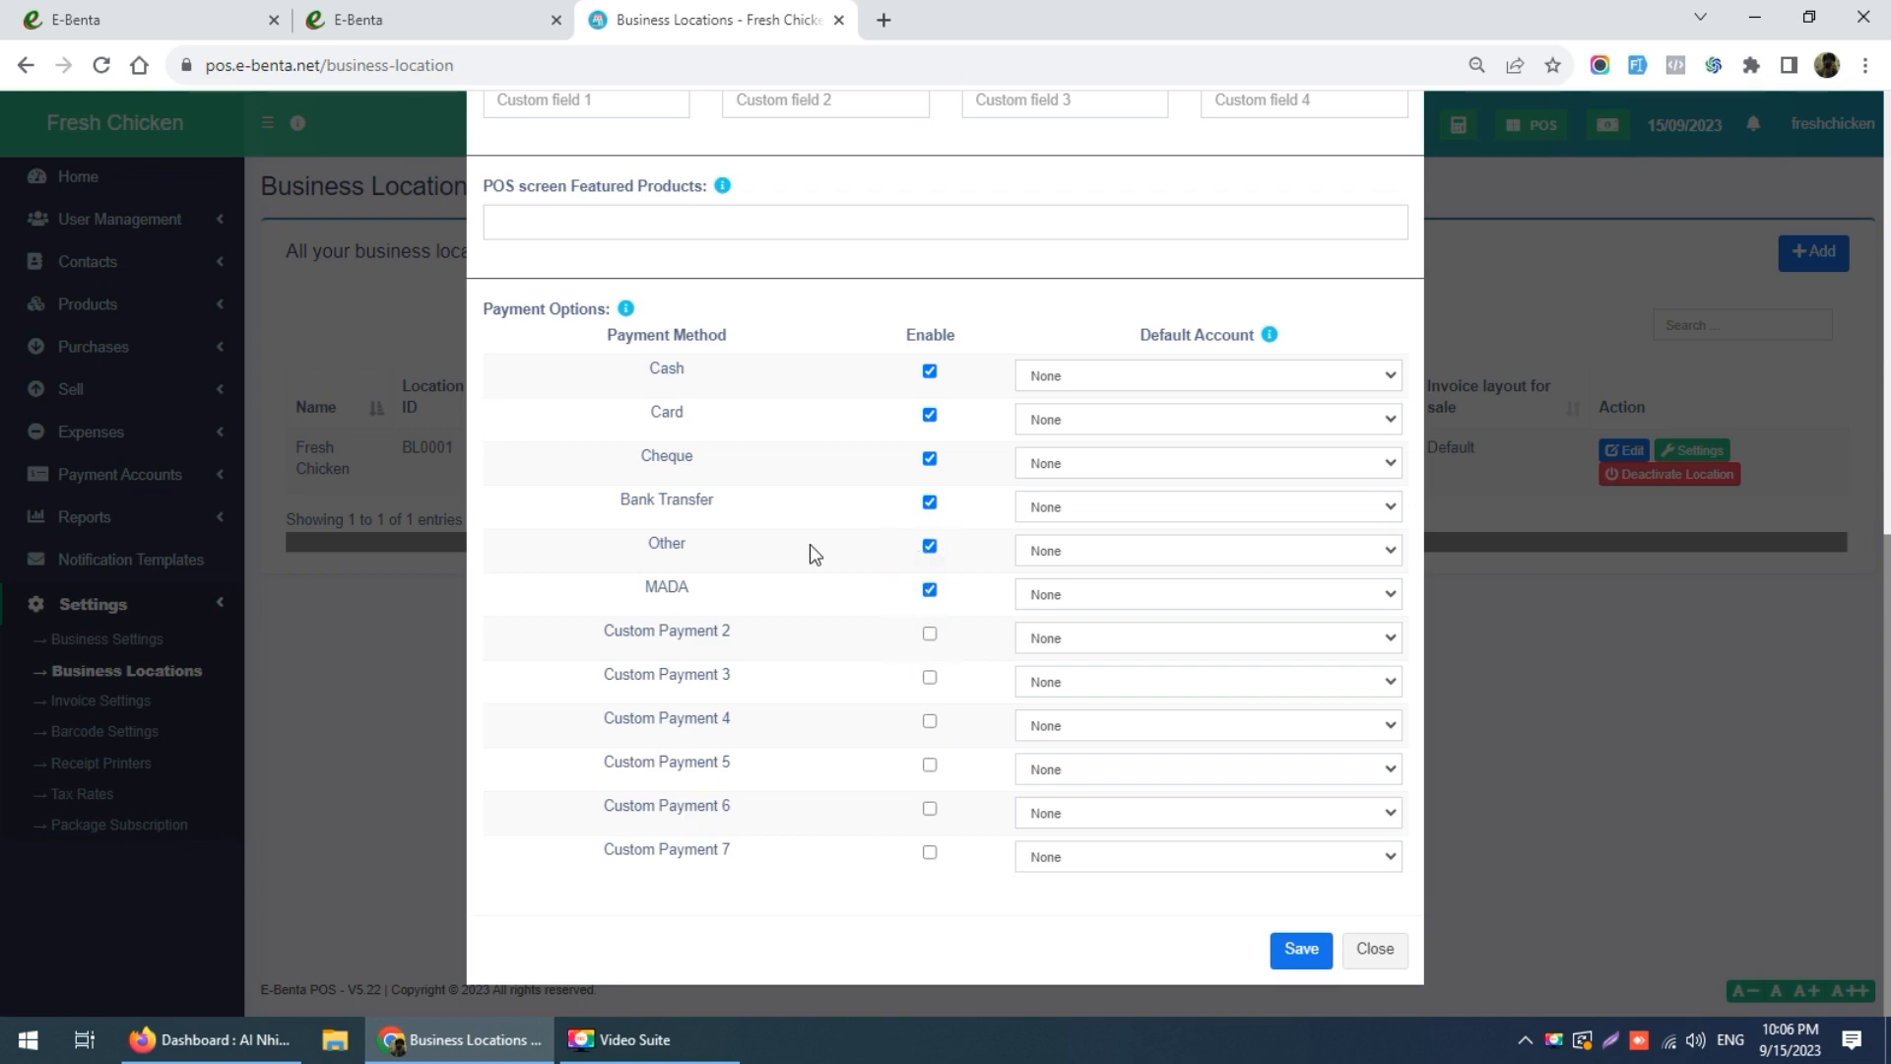
{"action": "left_click", "coordinate": [927, 545]}
{"action": "left_click", "coordinate": [929, 502]}
{"action": "left_click", "coordinate": [929, 458]}
Step: Leave MADA's default account as None, set sale invoice scheme to Default, and save the location
{"action": "left_click", "coordinate": [1039, 592]}
{"action": "left_click", "coordinate": [1041, 594]}
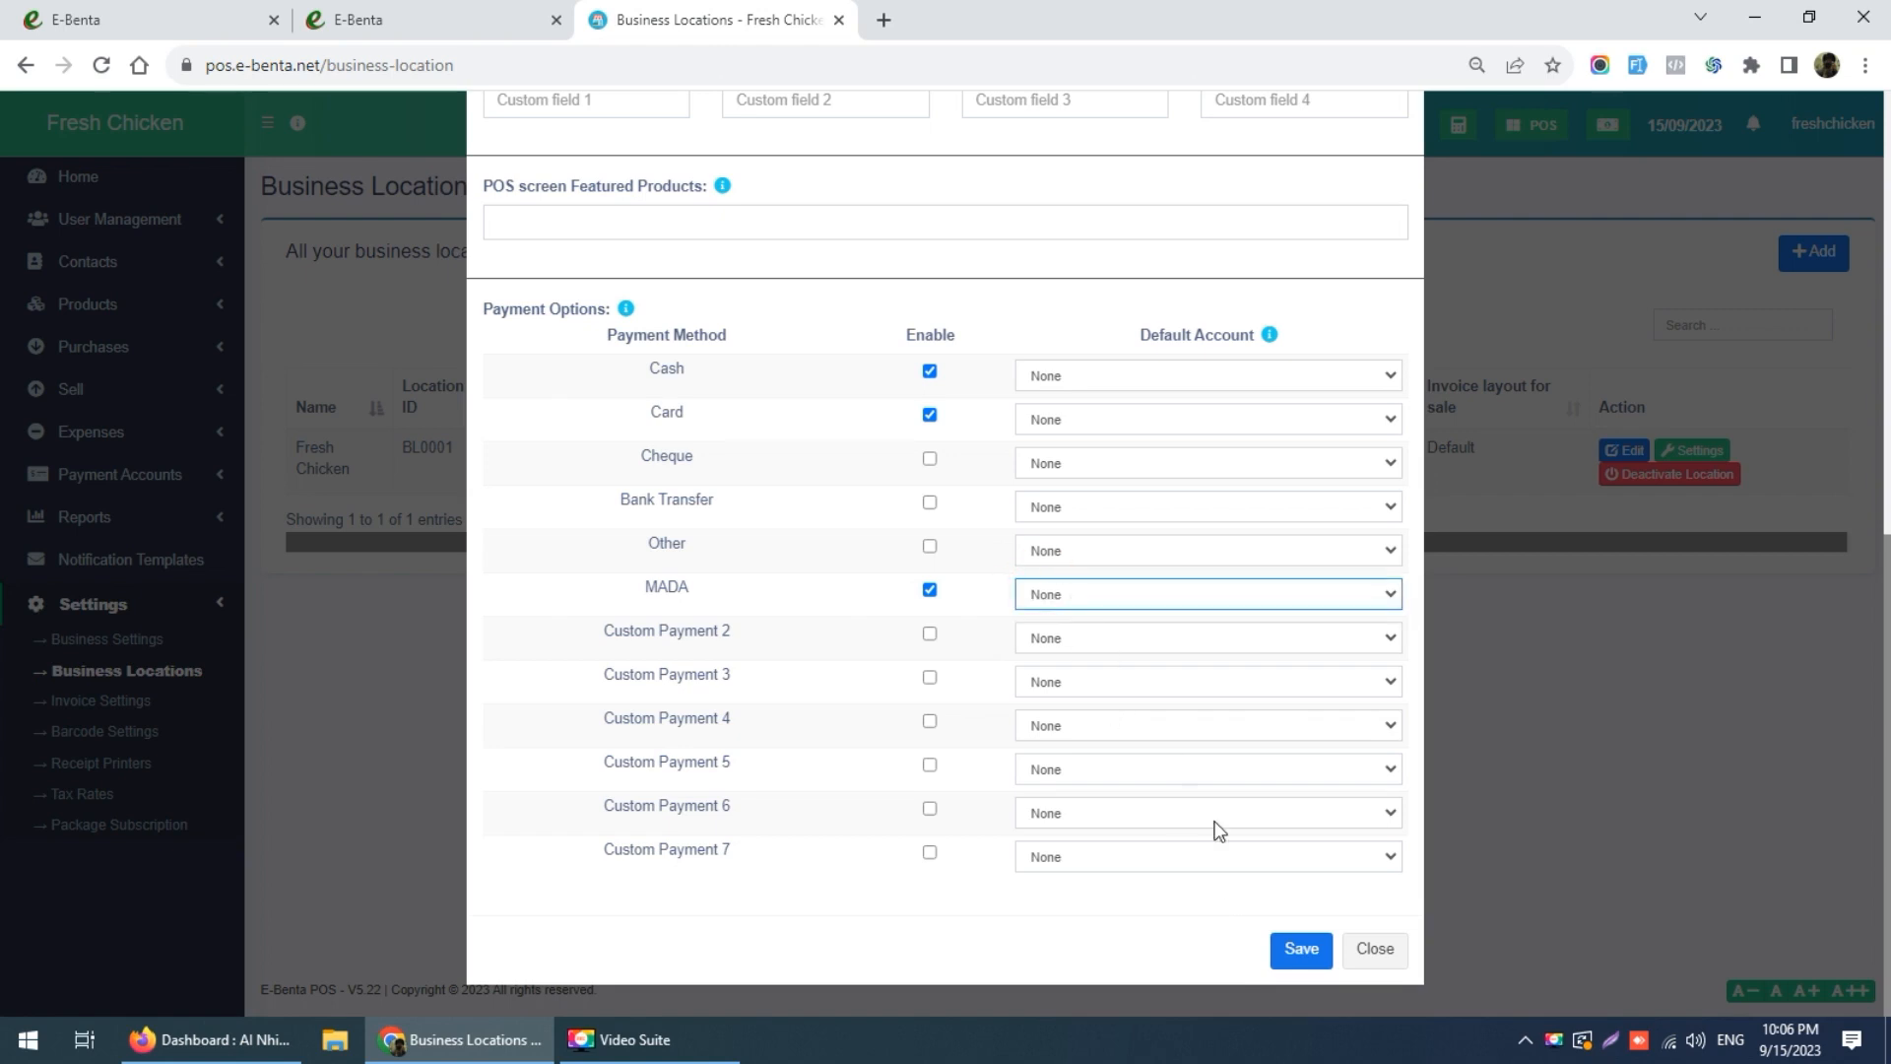
{"action": "left_click", "coordinate": [1300, 945]}
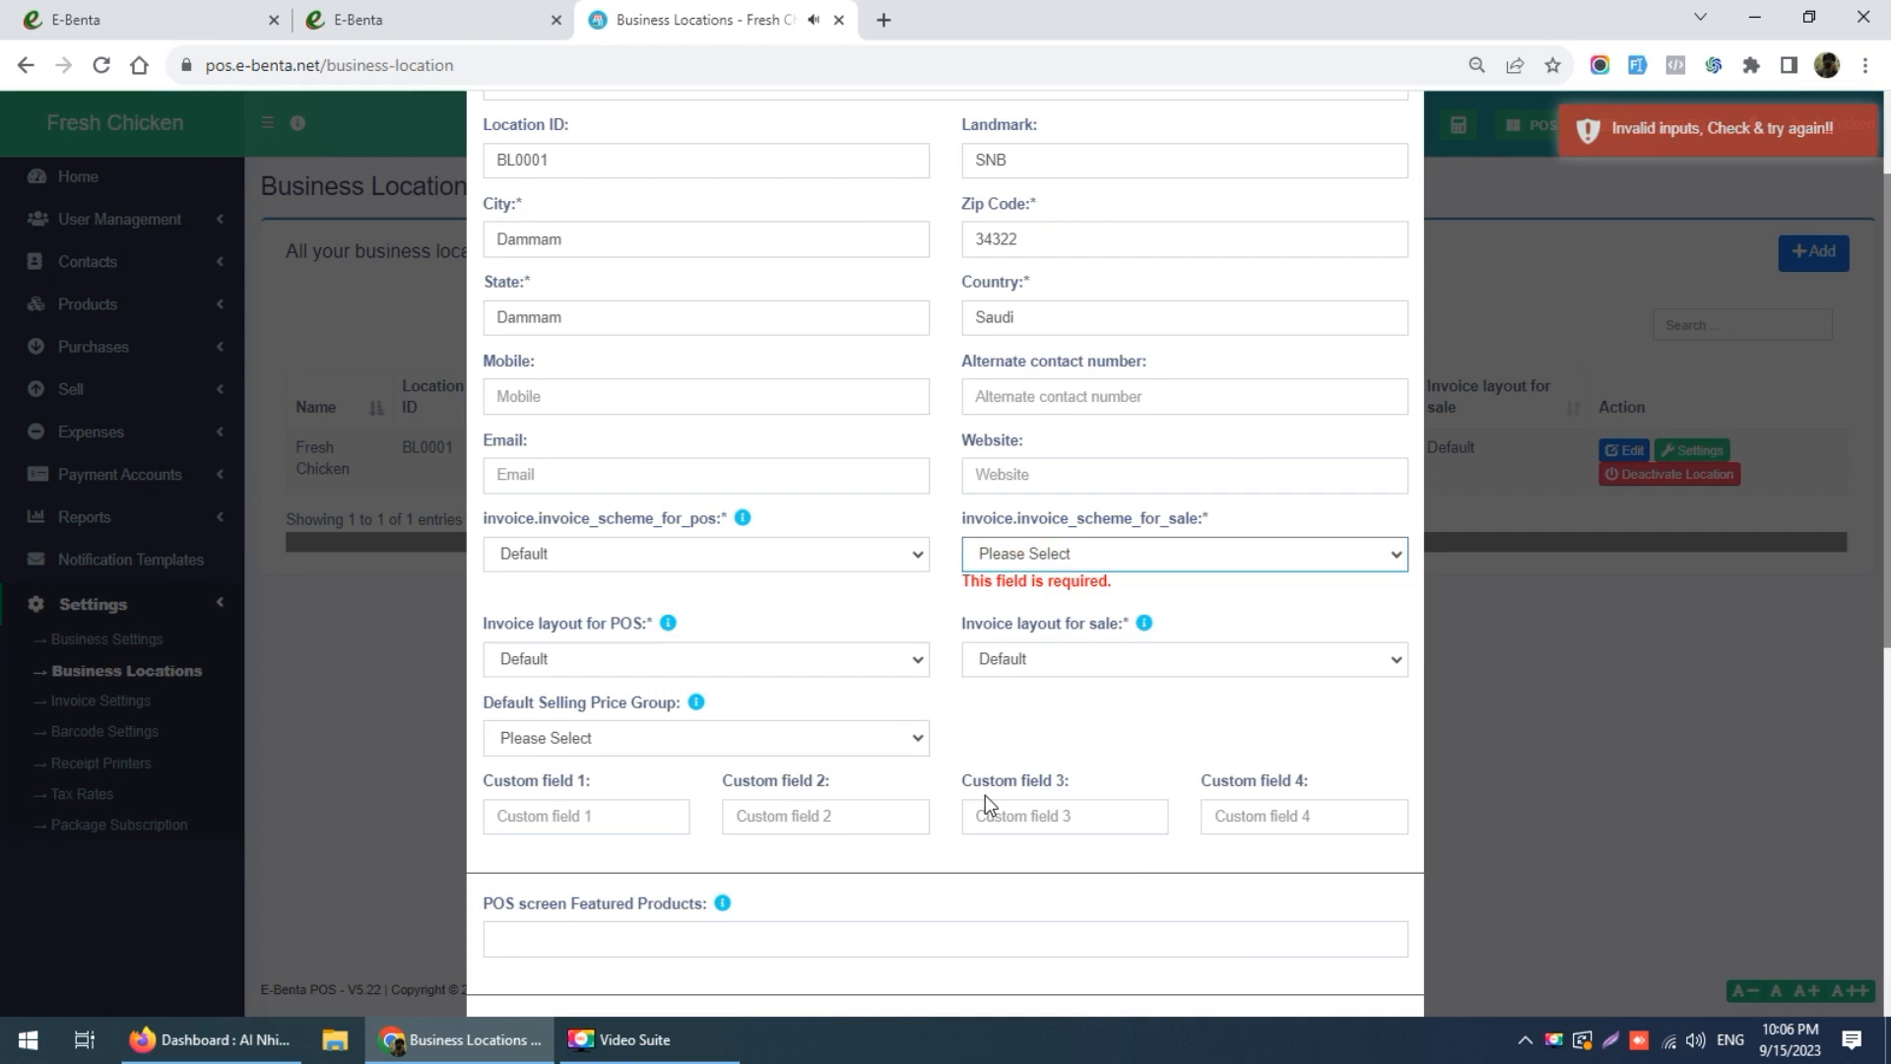
{"action": "left_click", "coordinate": [1100, 552]}
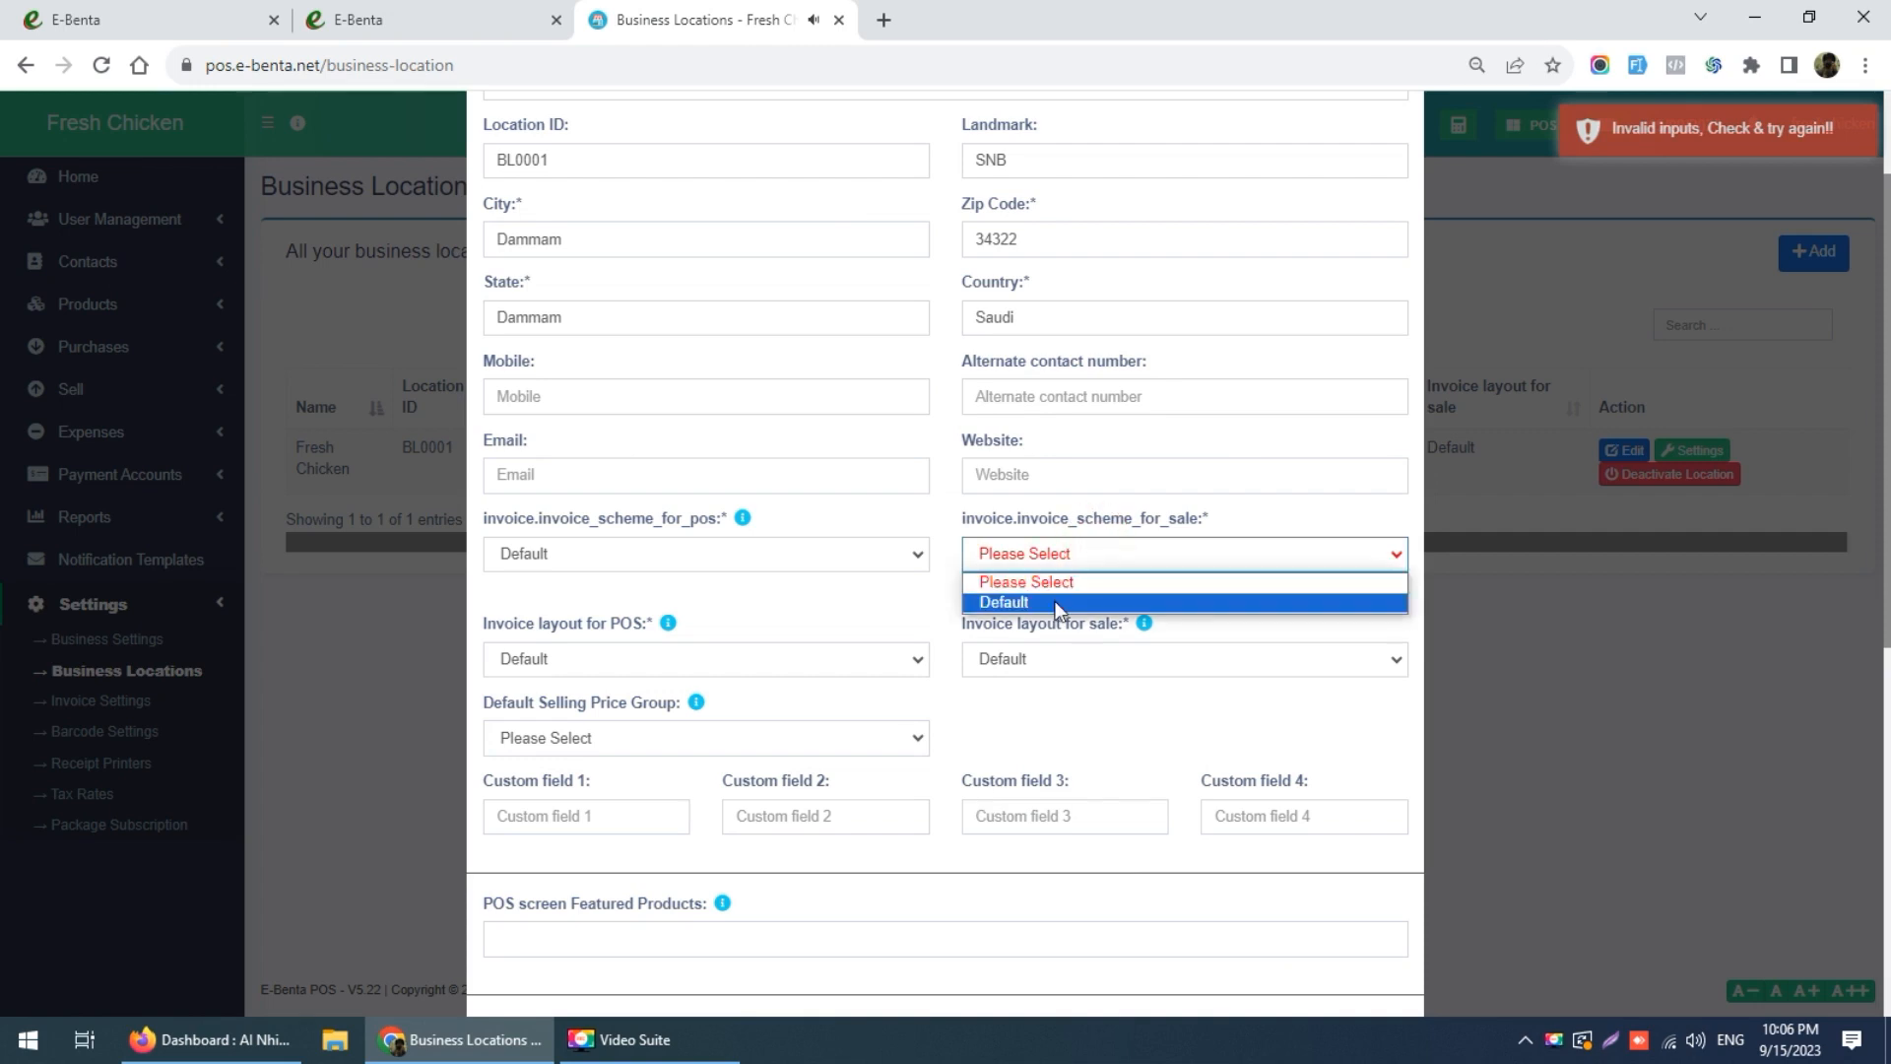
{"action": "left_click", "coordinate": [1071, 597]}
{"action": "scroll", "coordinate": [1012, 683], "scroll_direction": "down", "scroll_amount": 7}
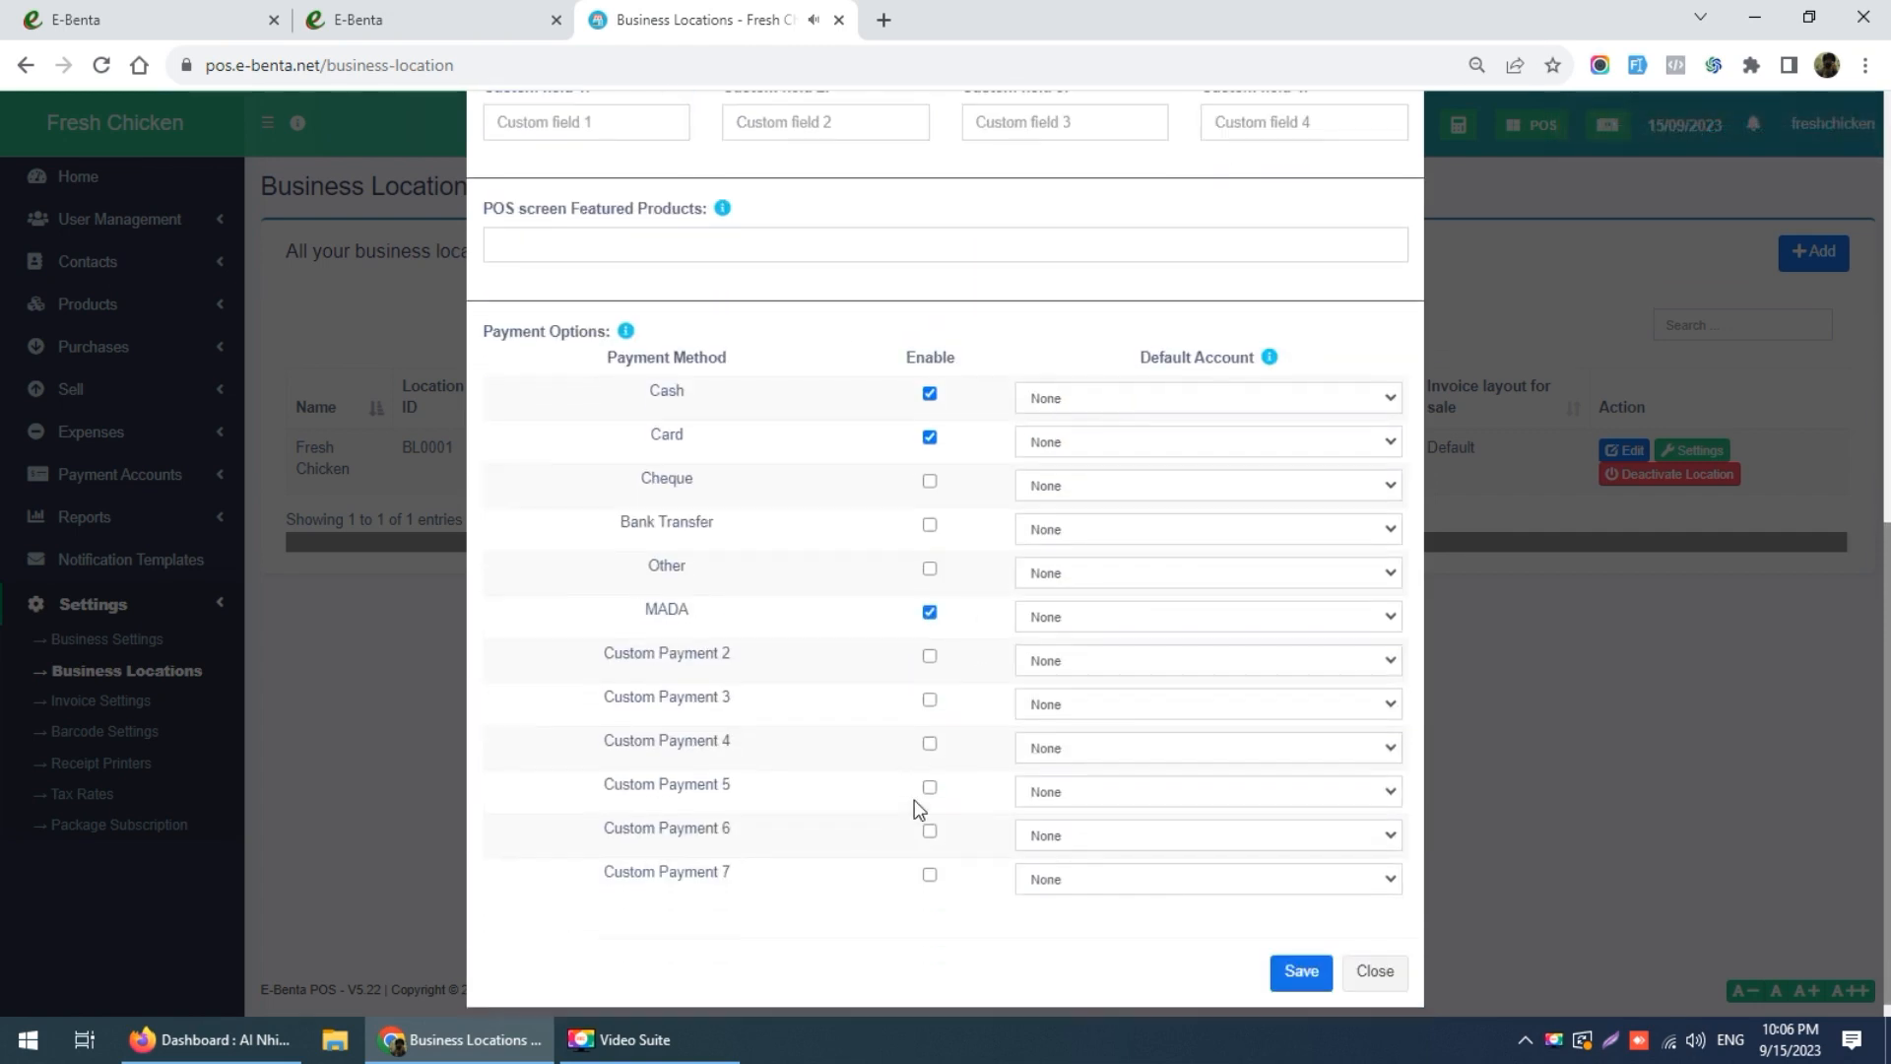
{"action": "left_click", "coordinate": [1299, 952]}
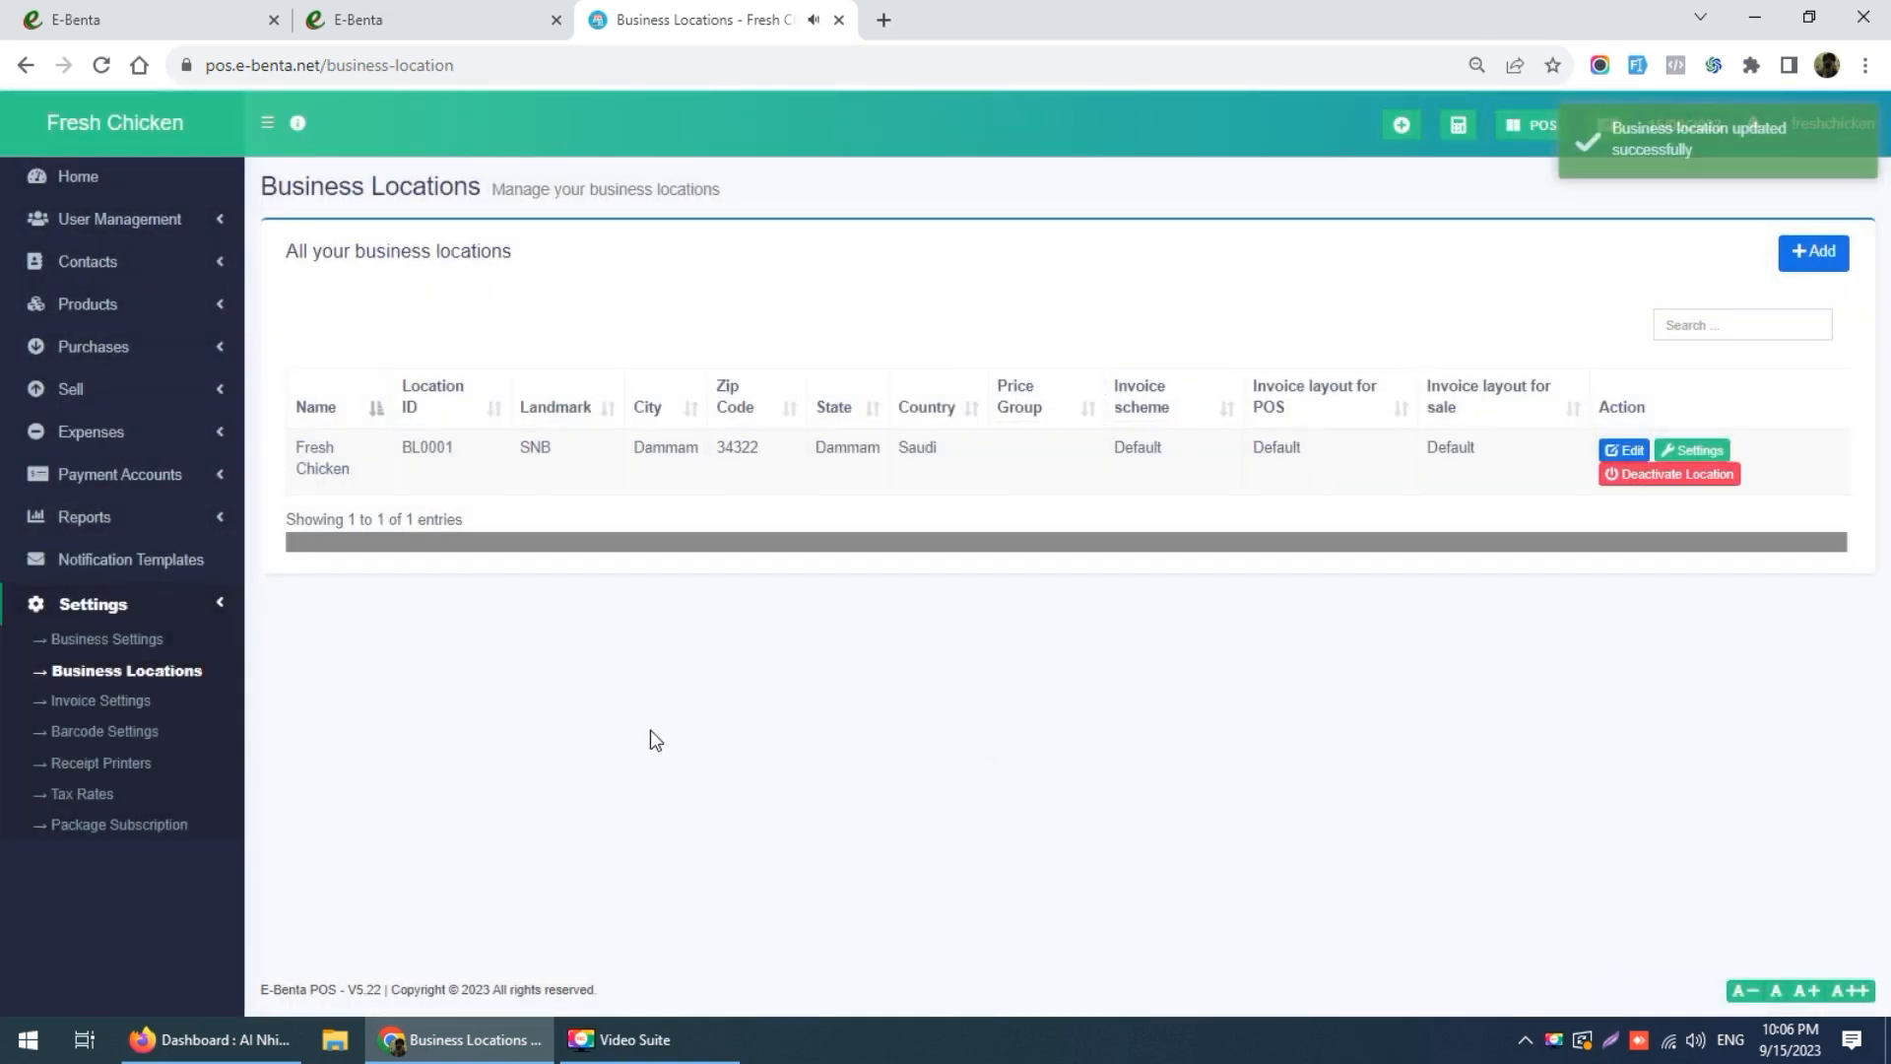
{"action": "left_click", "coordinate": [132, 707]}
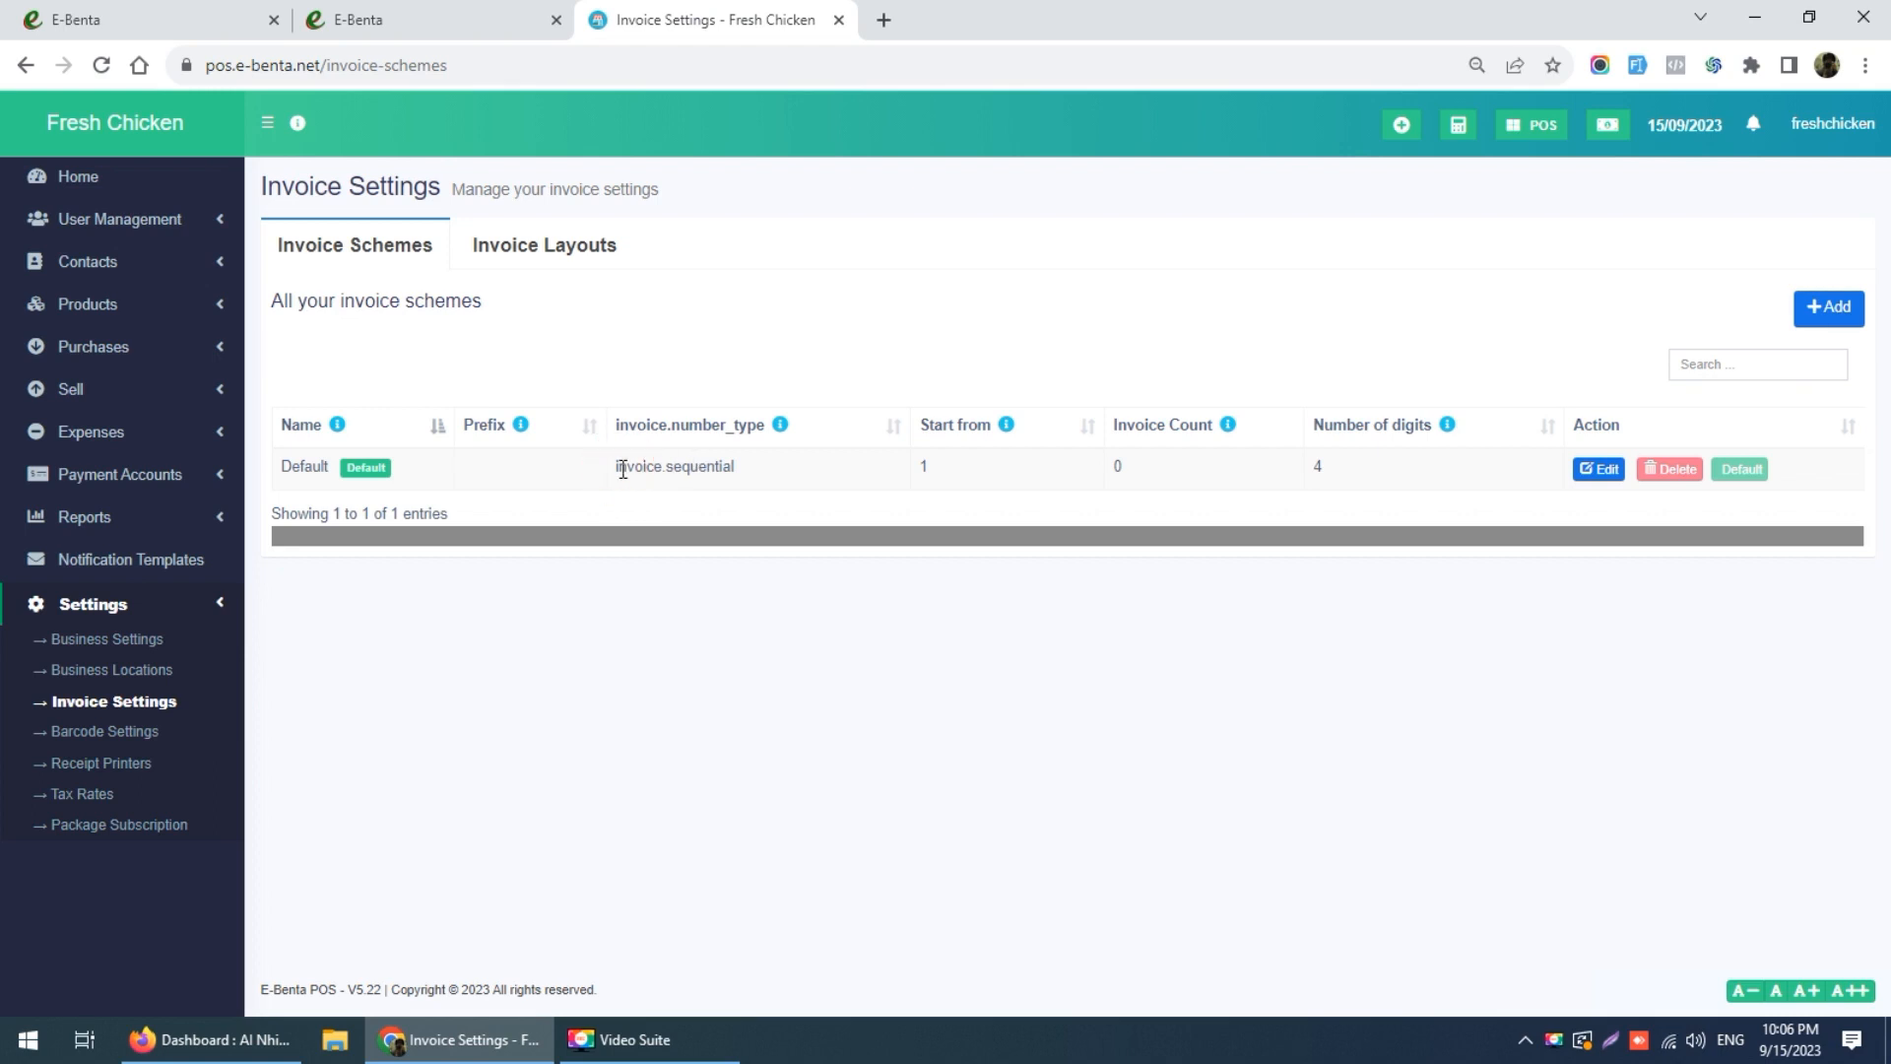
Step: Edit the Default invoice layout and choose the Elegant invoice design
{"action": "left_click_drag", "start_coordinate": [618, 467], "coordinate": [793, 480]}
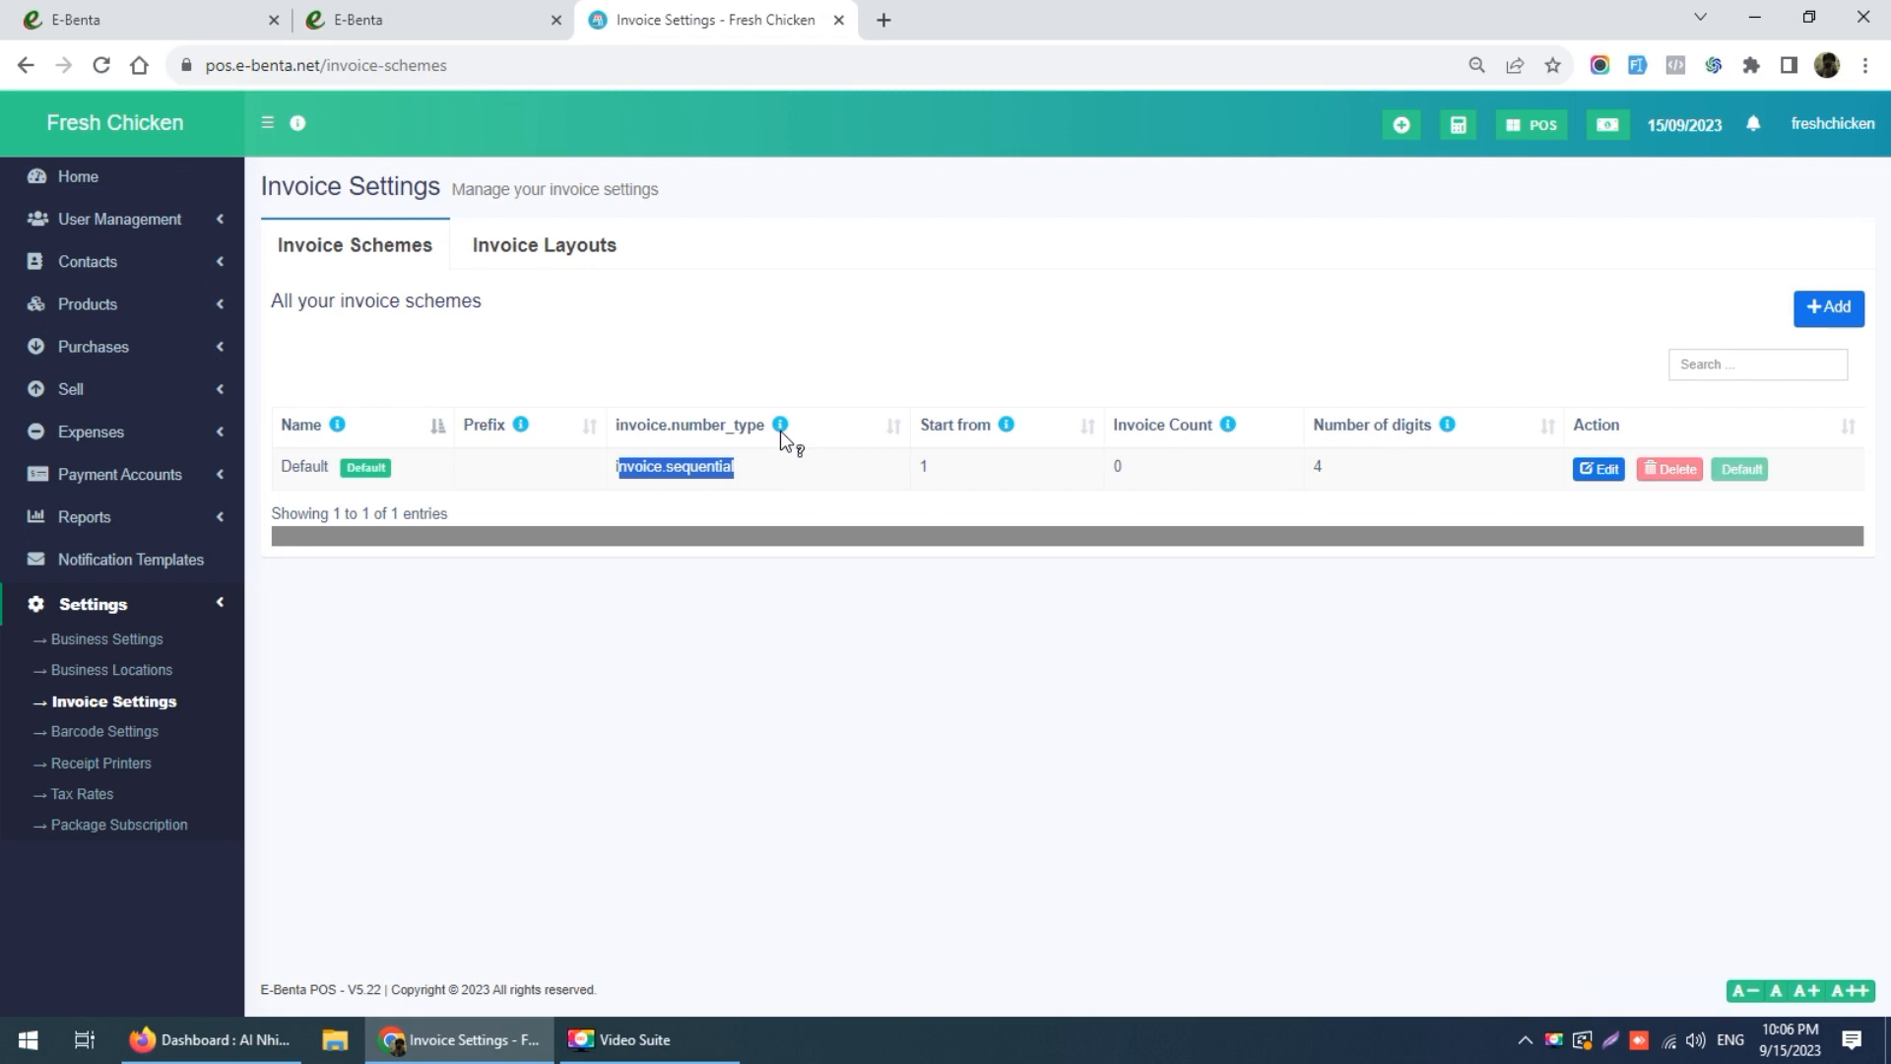
{"action": "left_click", "coordinate": [561, 253]}
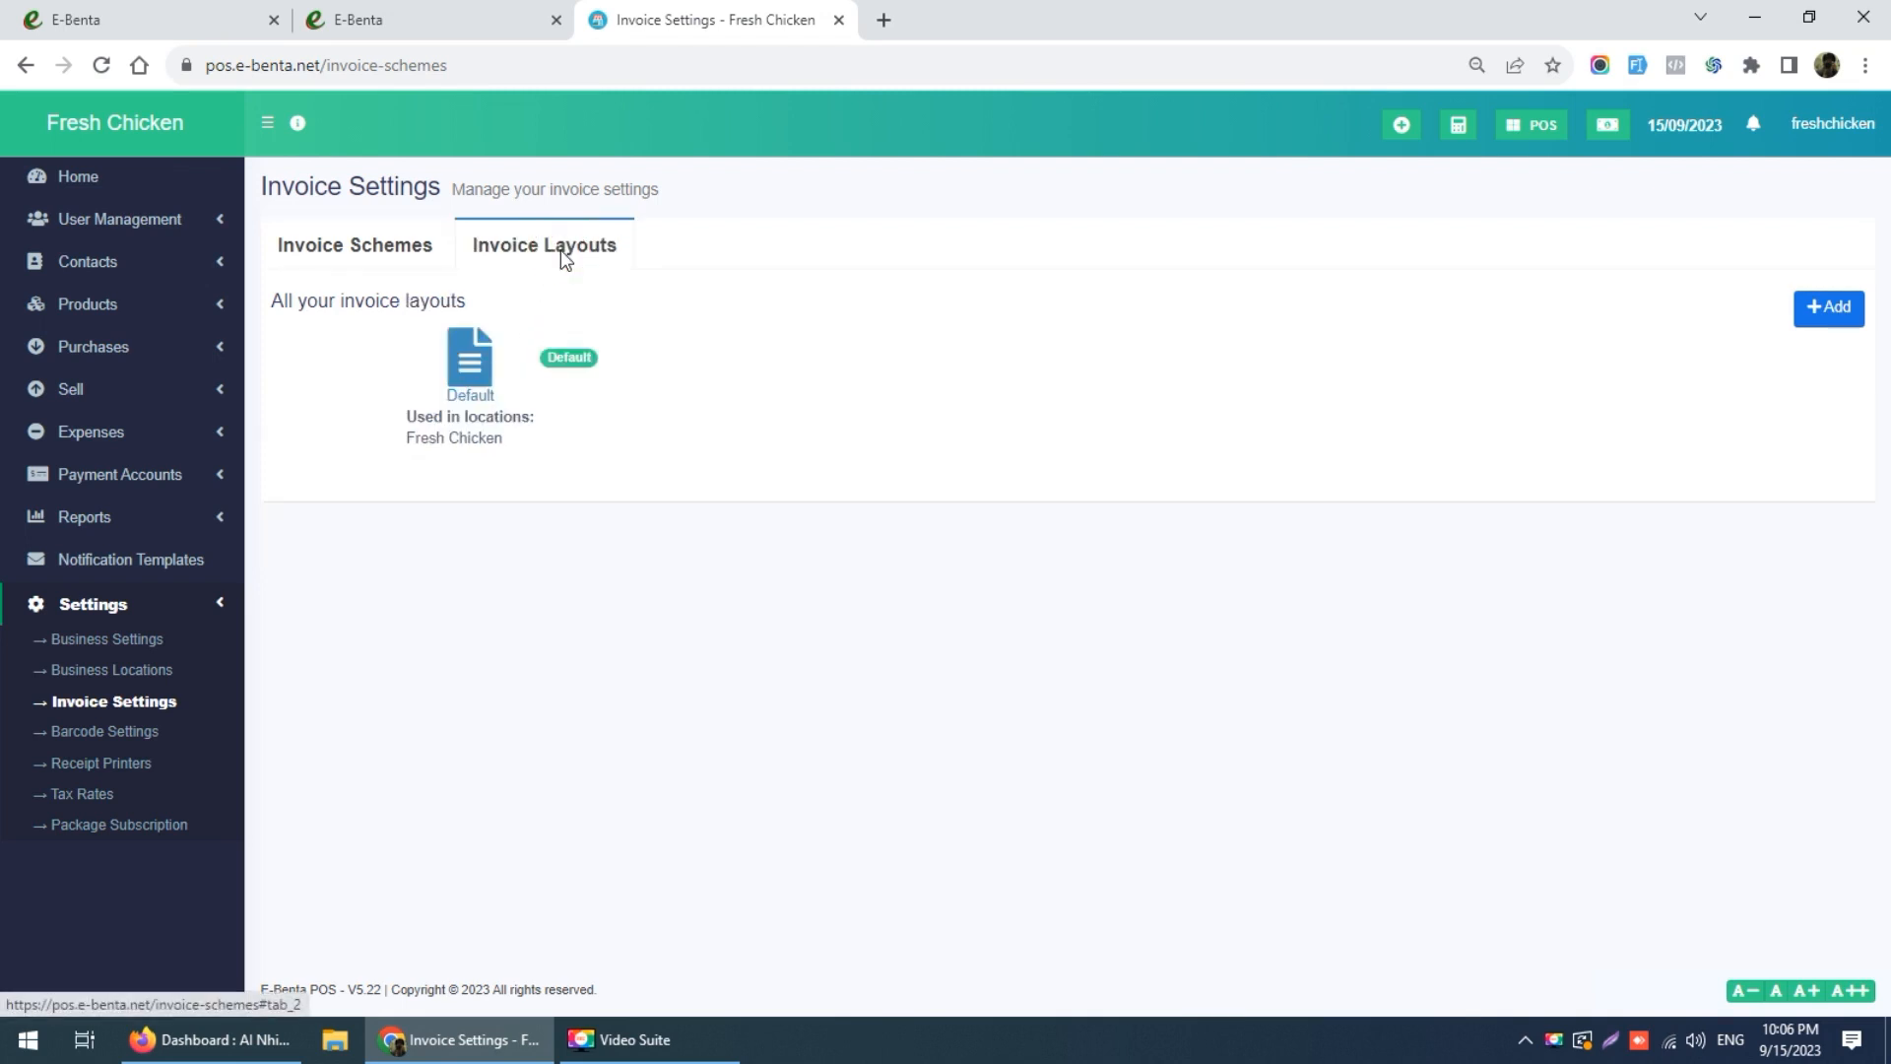
{"action": "left_click", "coordinate": [471, 370]}
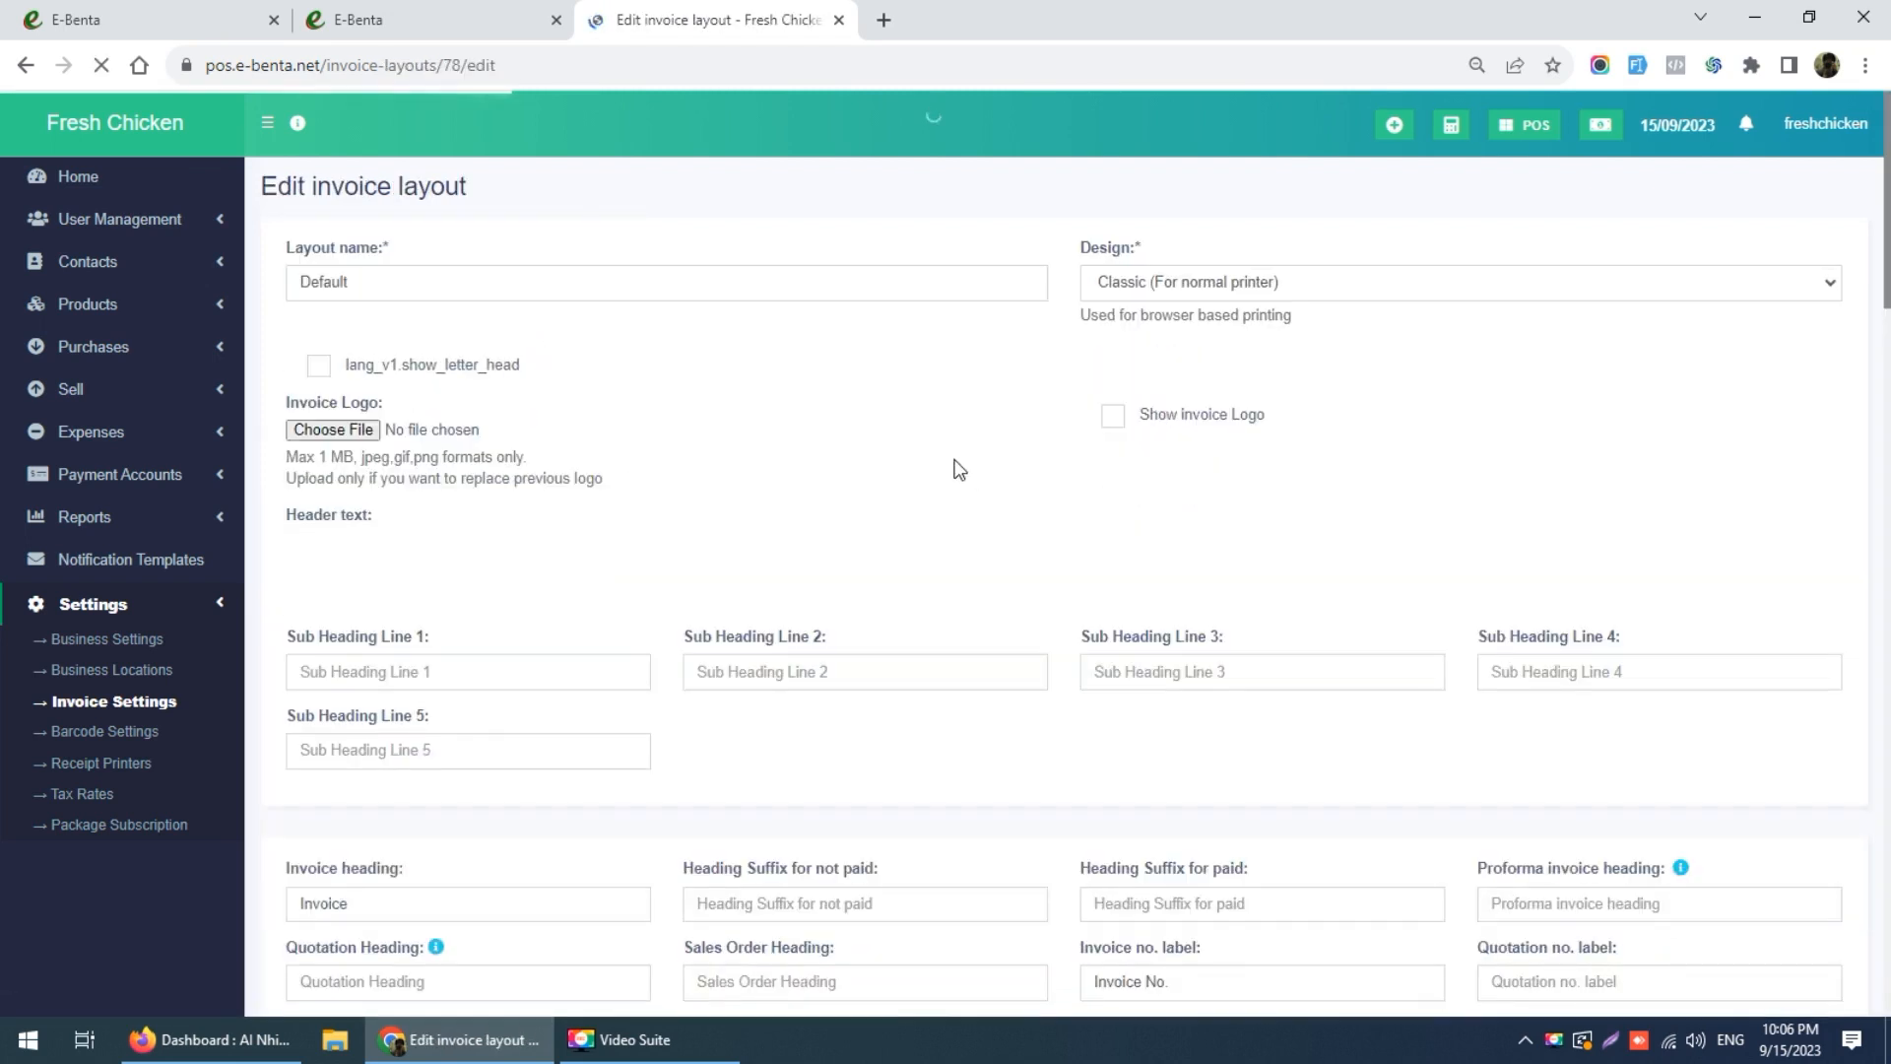
{"action": "left_click", "coordinate": [1113, 282]}
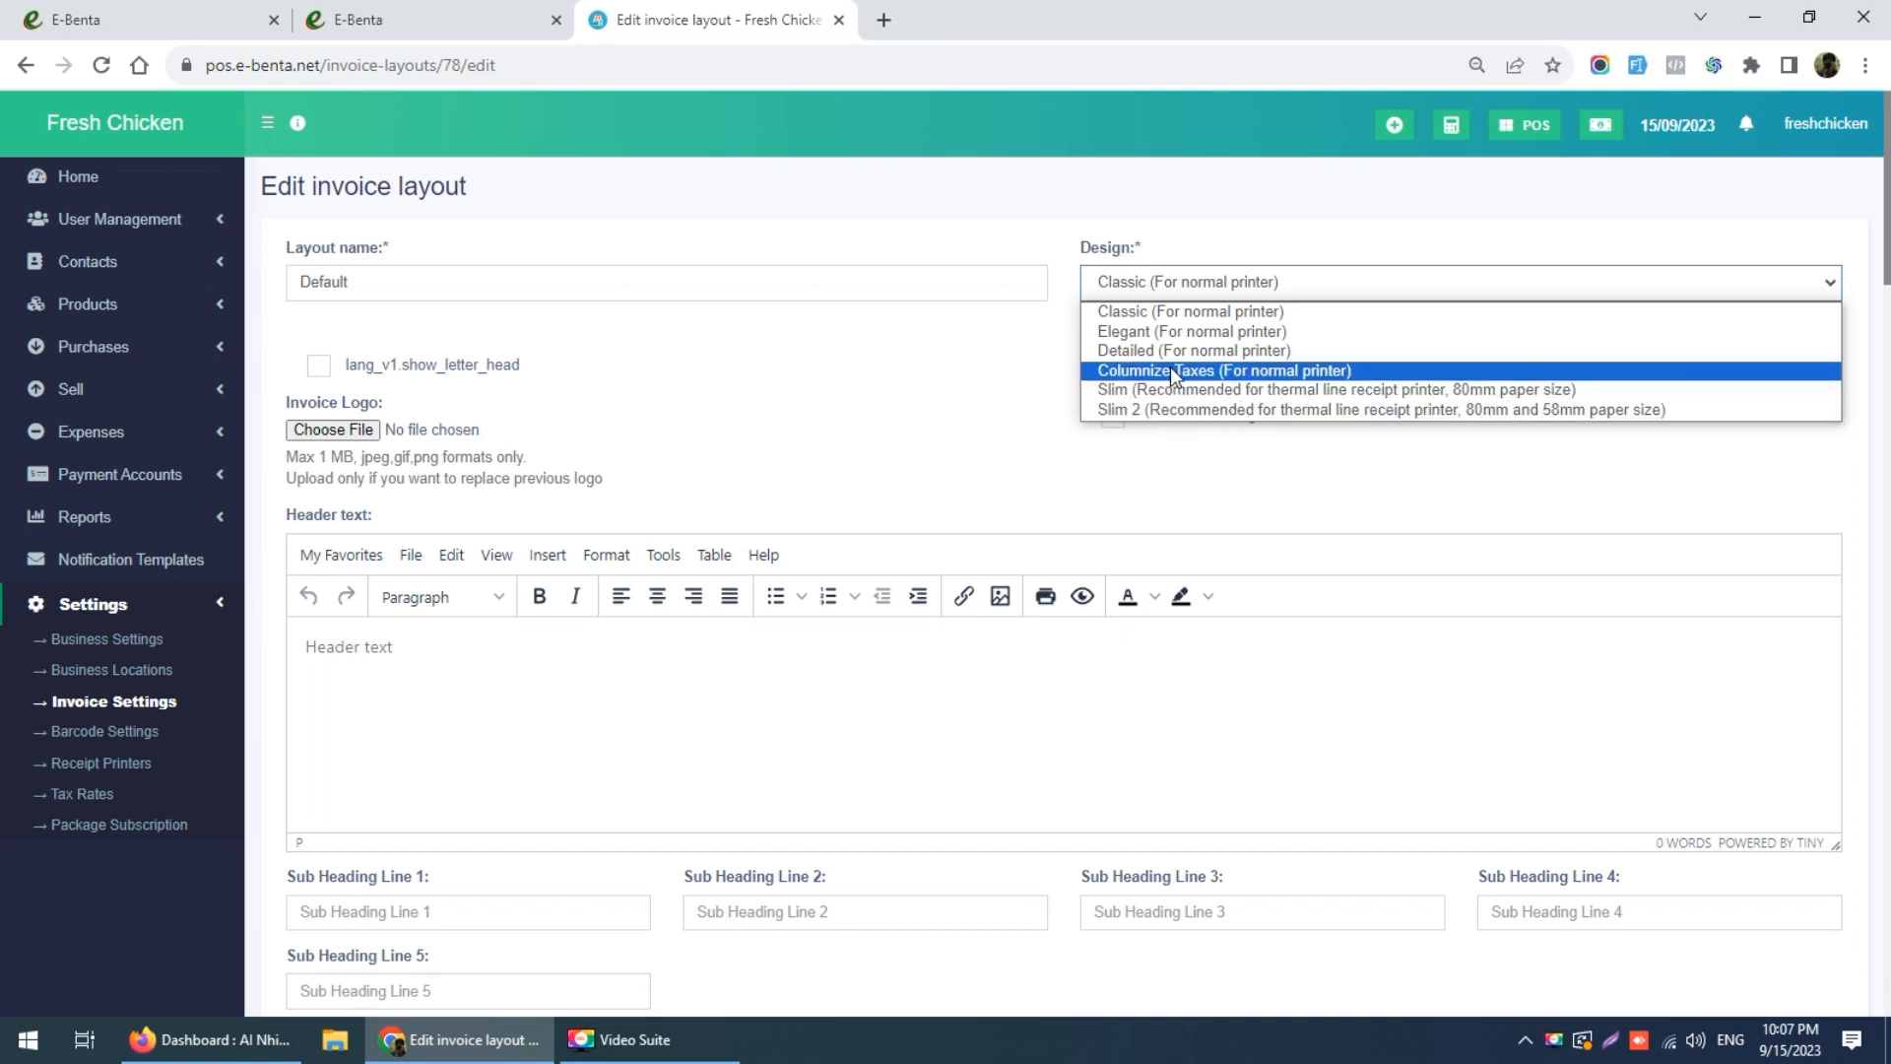
{"action": "left_click", "coordinate": [1164, 335]}
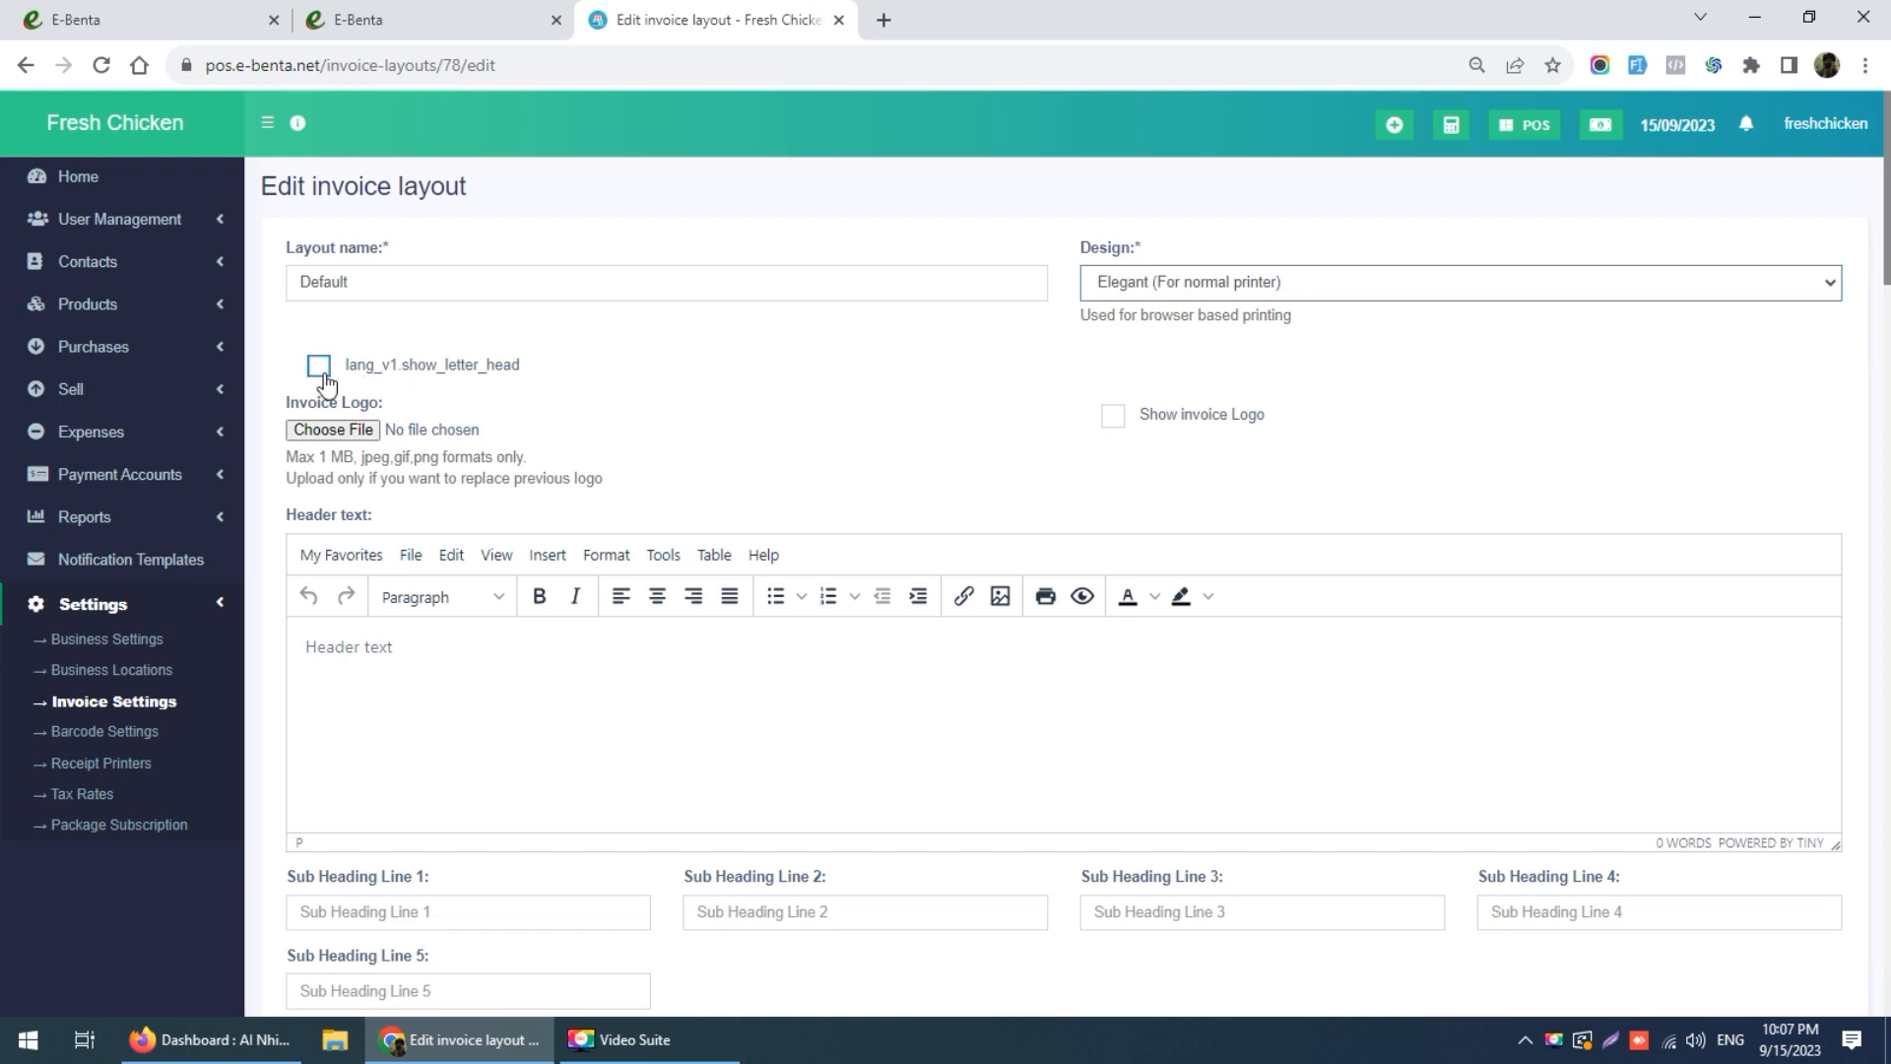
Step: Select the layout name, then open a new blank browser tab
{"action": "double_click", "coordinate": [353, 285]}
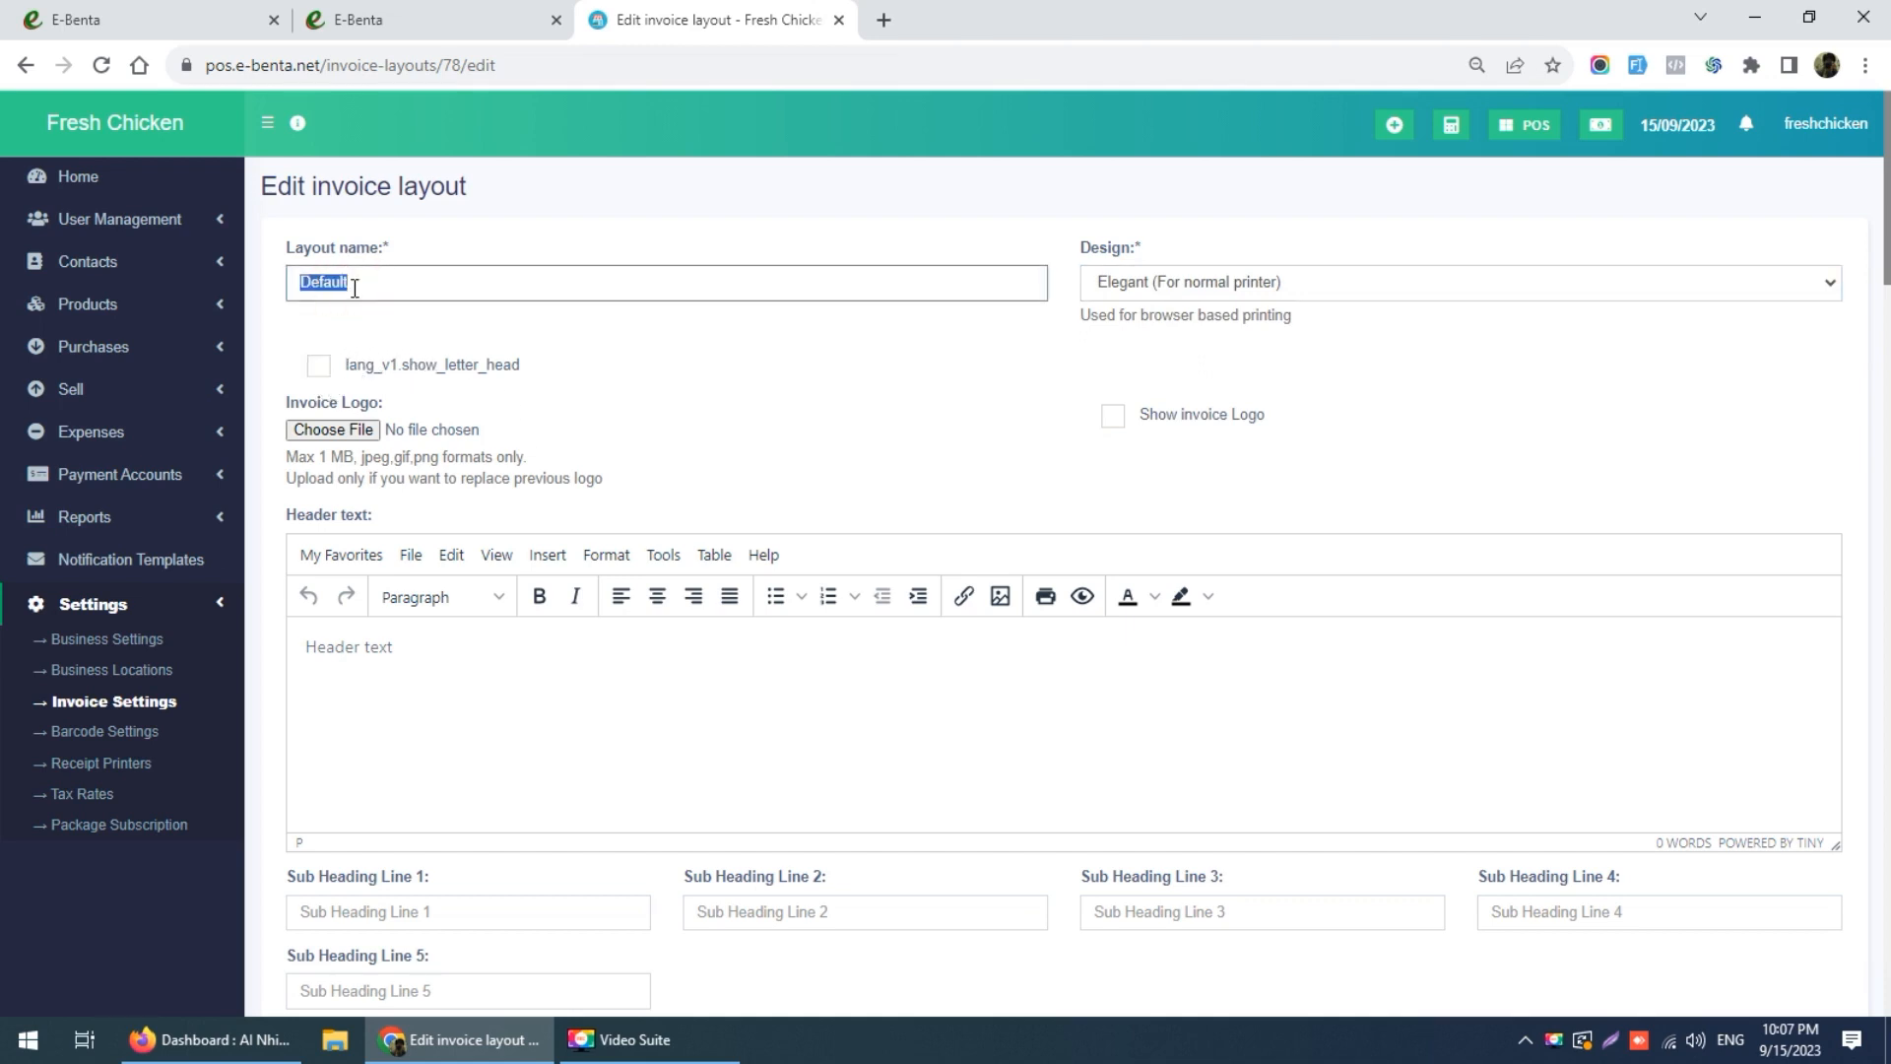
{"action": "left_click", "coordinate": [863, 399]}
{"action": "scroll", "coordinate": [985, 380], "scroll_direction": "down", "scroll_amount": 1}
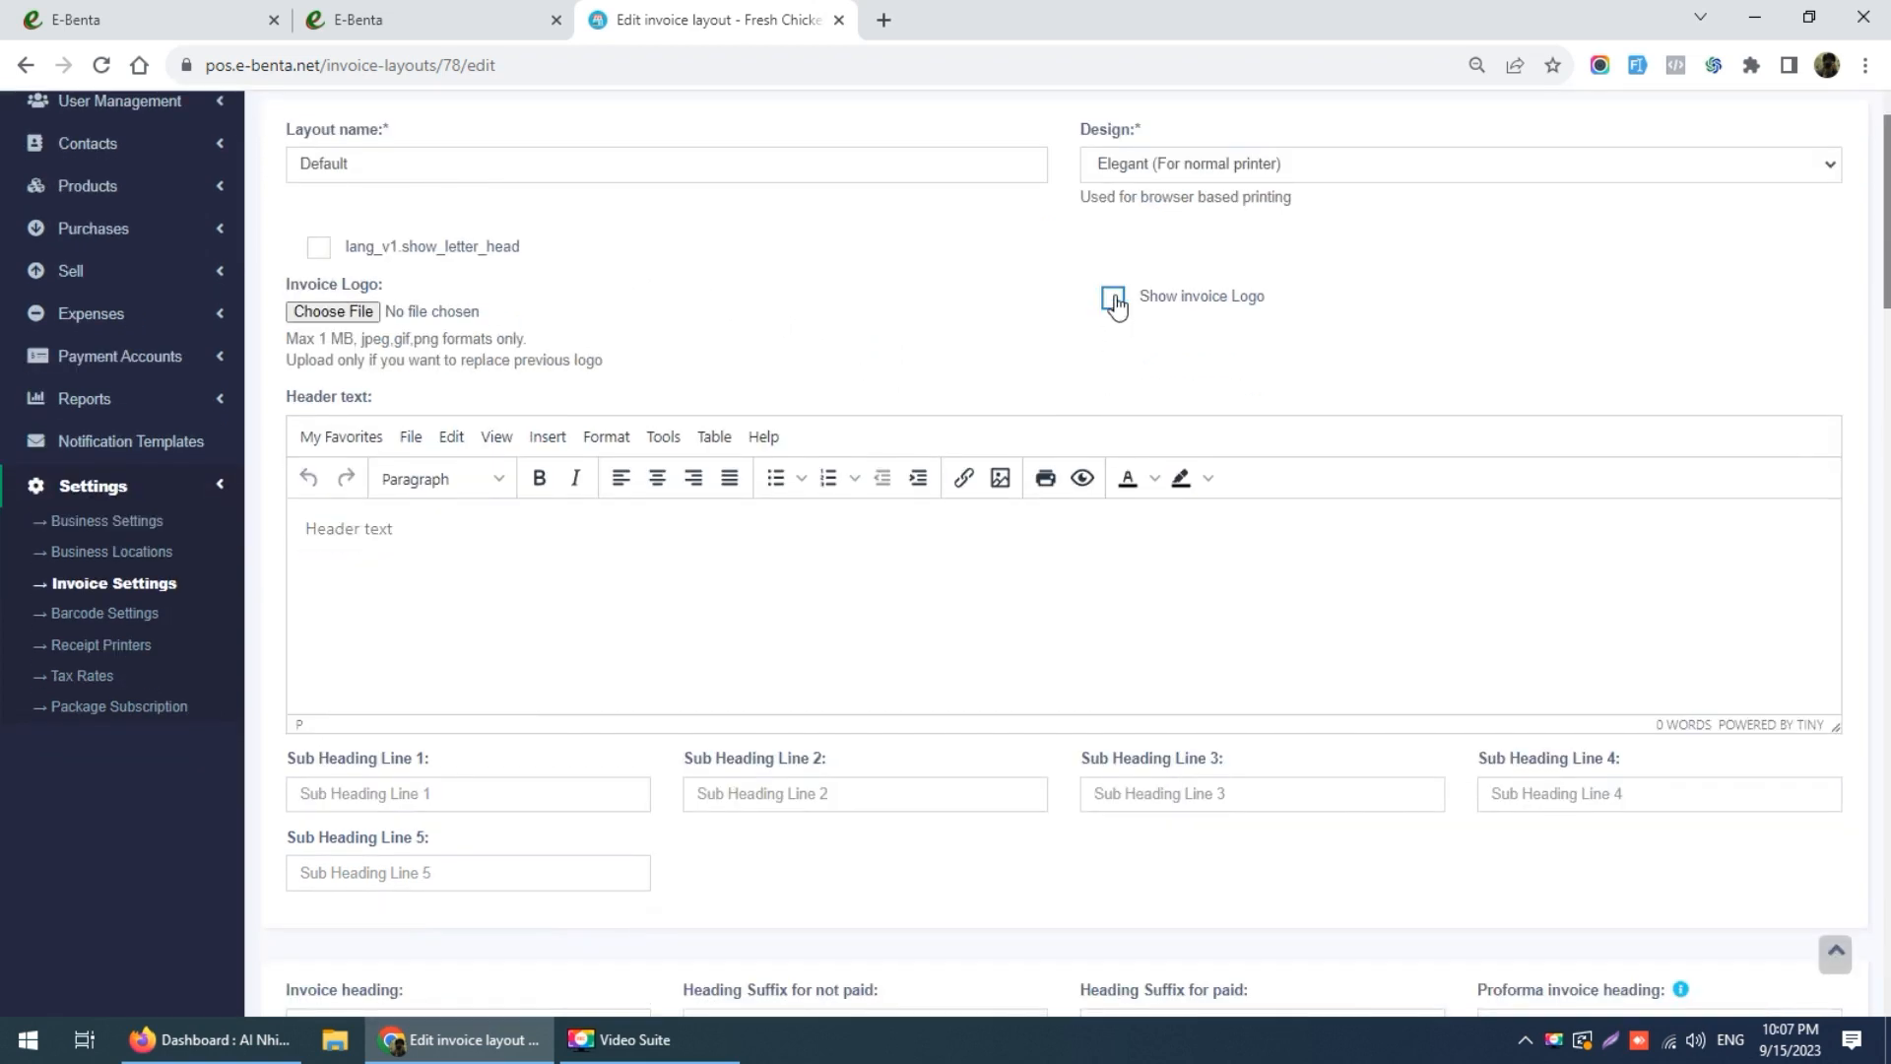
{"action": "left_click", "coordinate": [883, 20]}
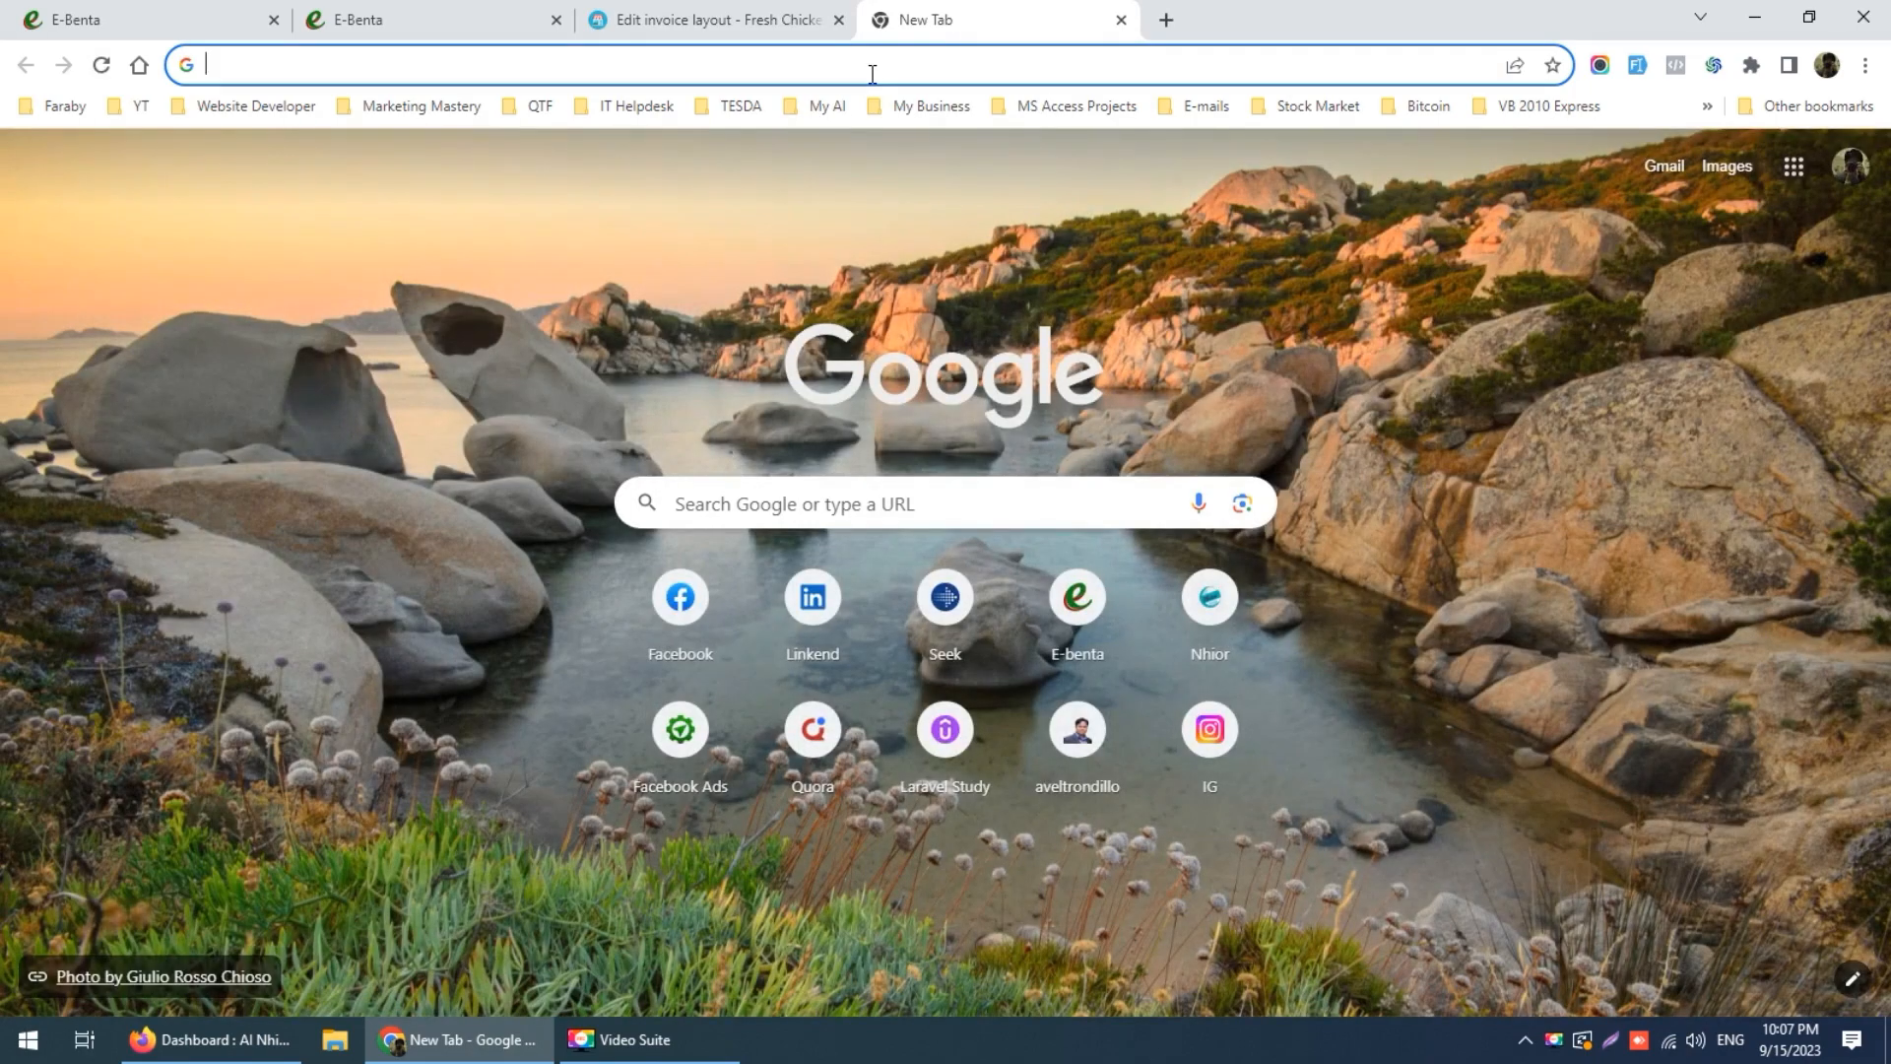
Step: Search Google Images for 'fresh chicken logo'
{"action": "left_click", "coordinate": [872, 65]}
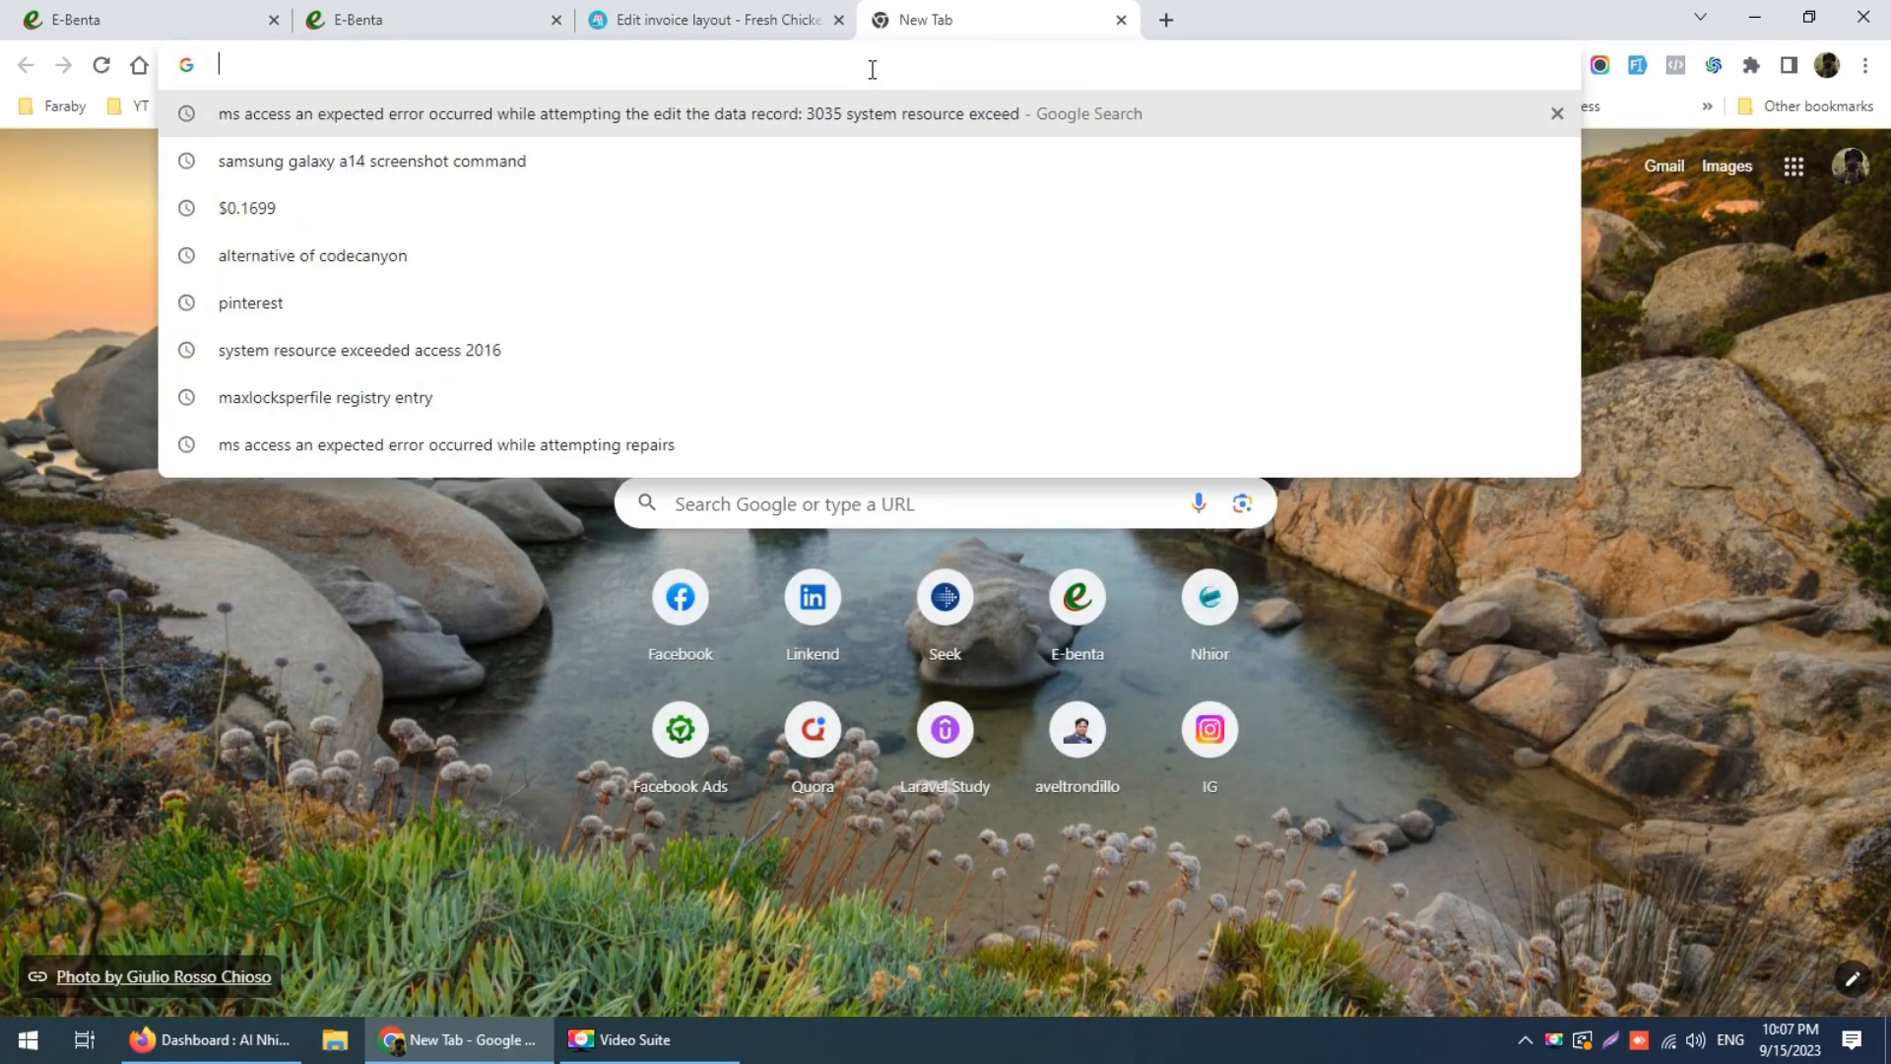
{"action": "type", "text": "g"}
{"action": "key", "text": "Return"}
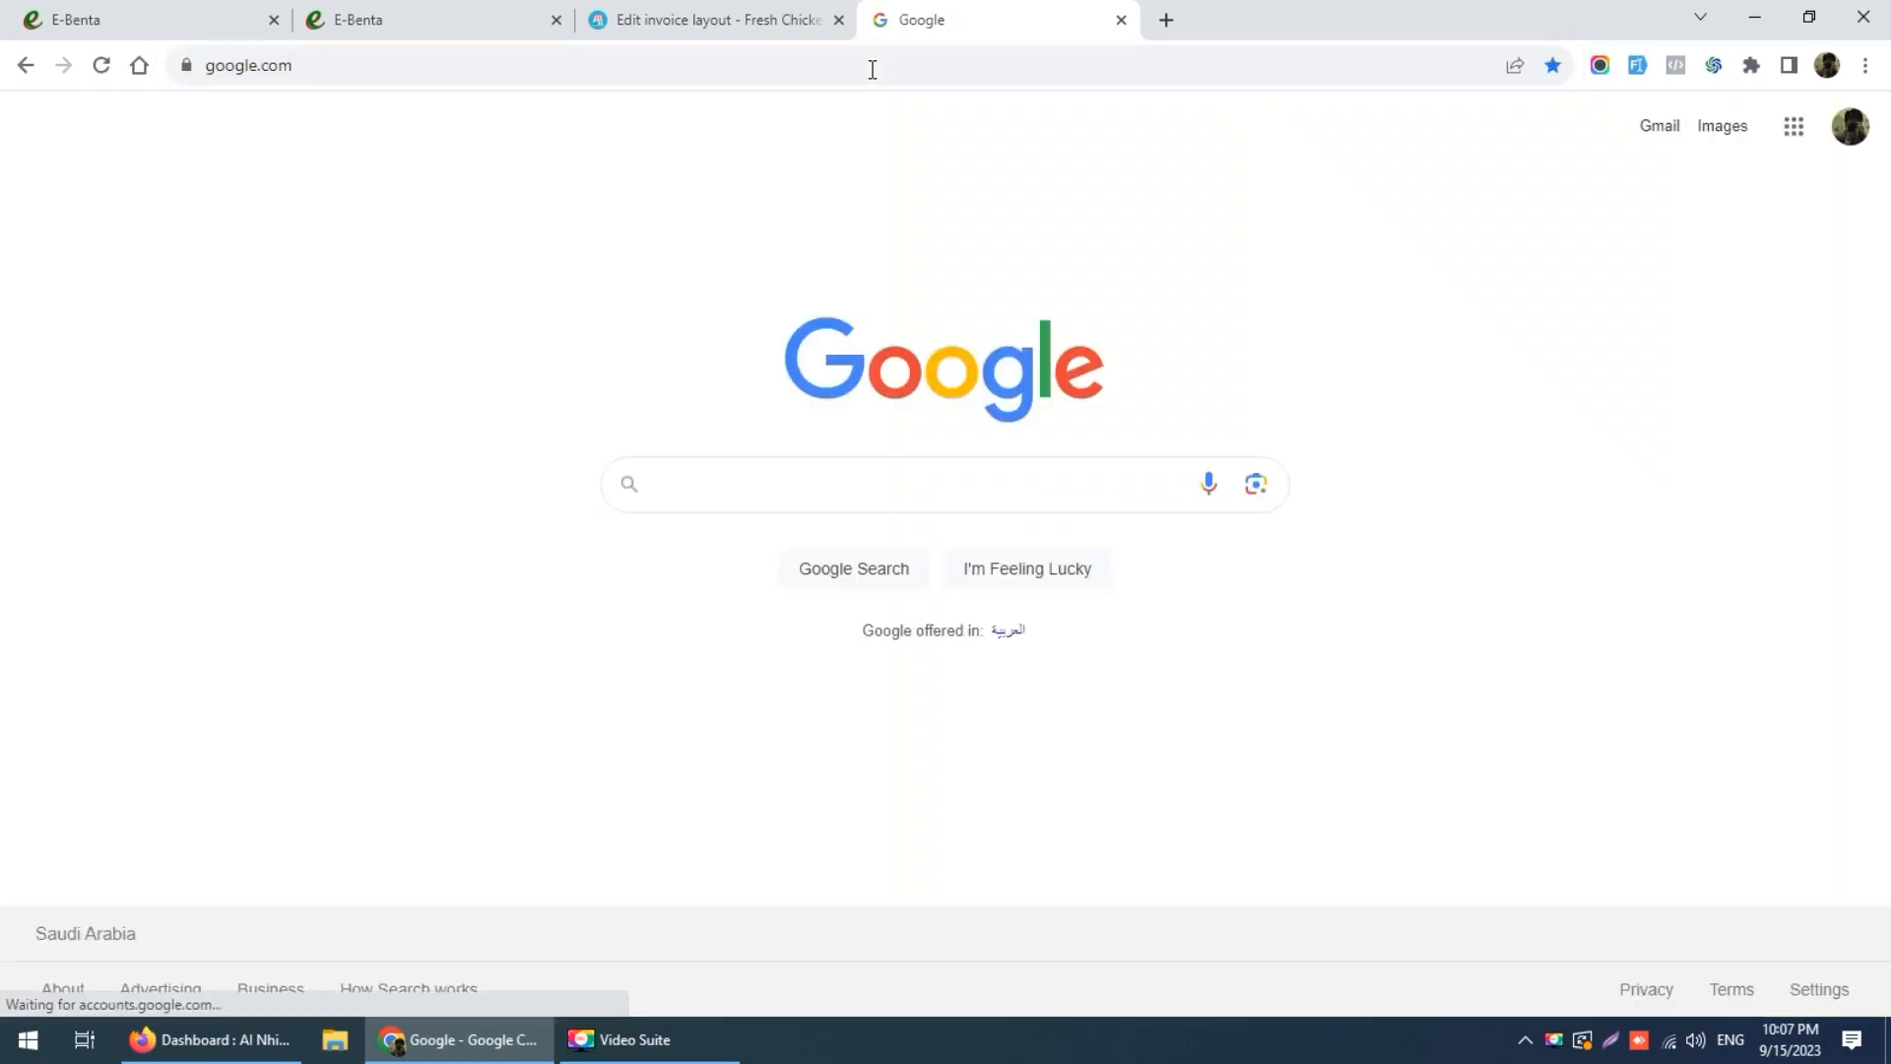
{"action": "type", "text": "fresh ch"}
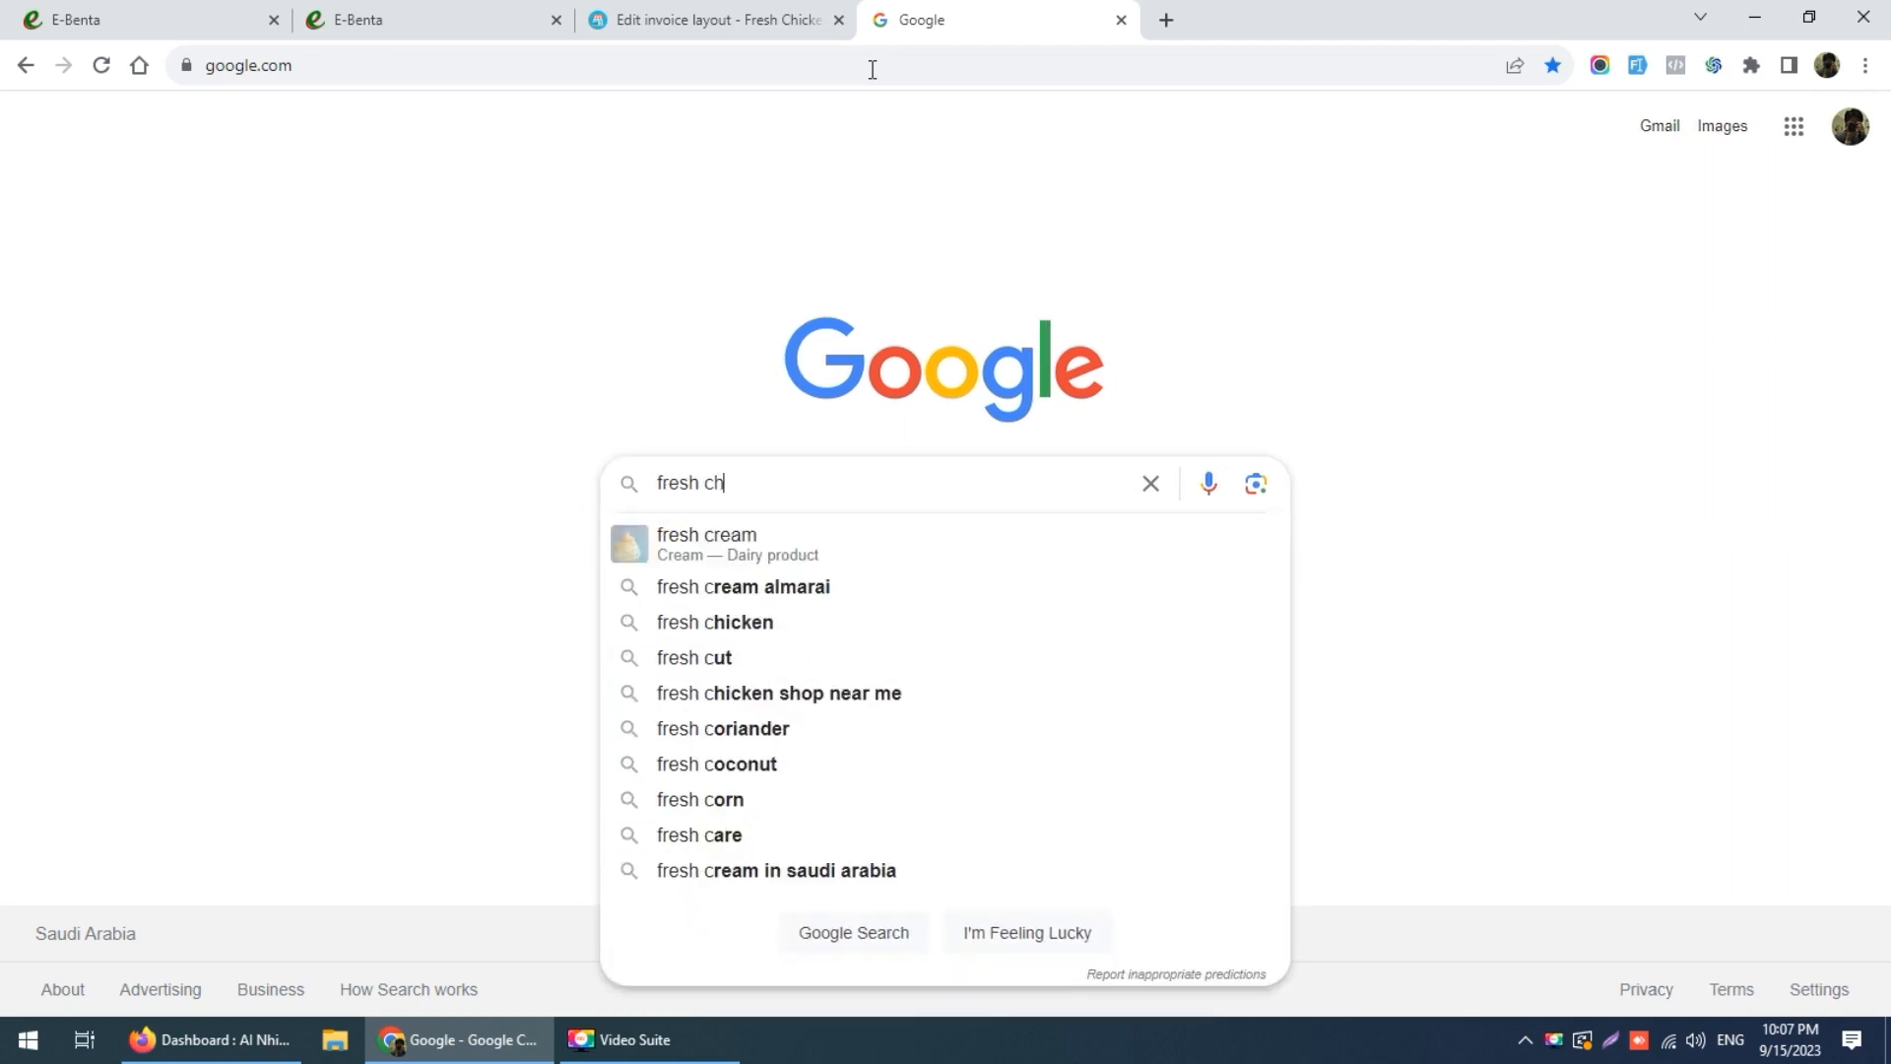
{"action": "type", "text": "icken "}
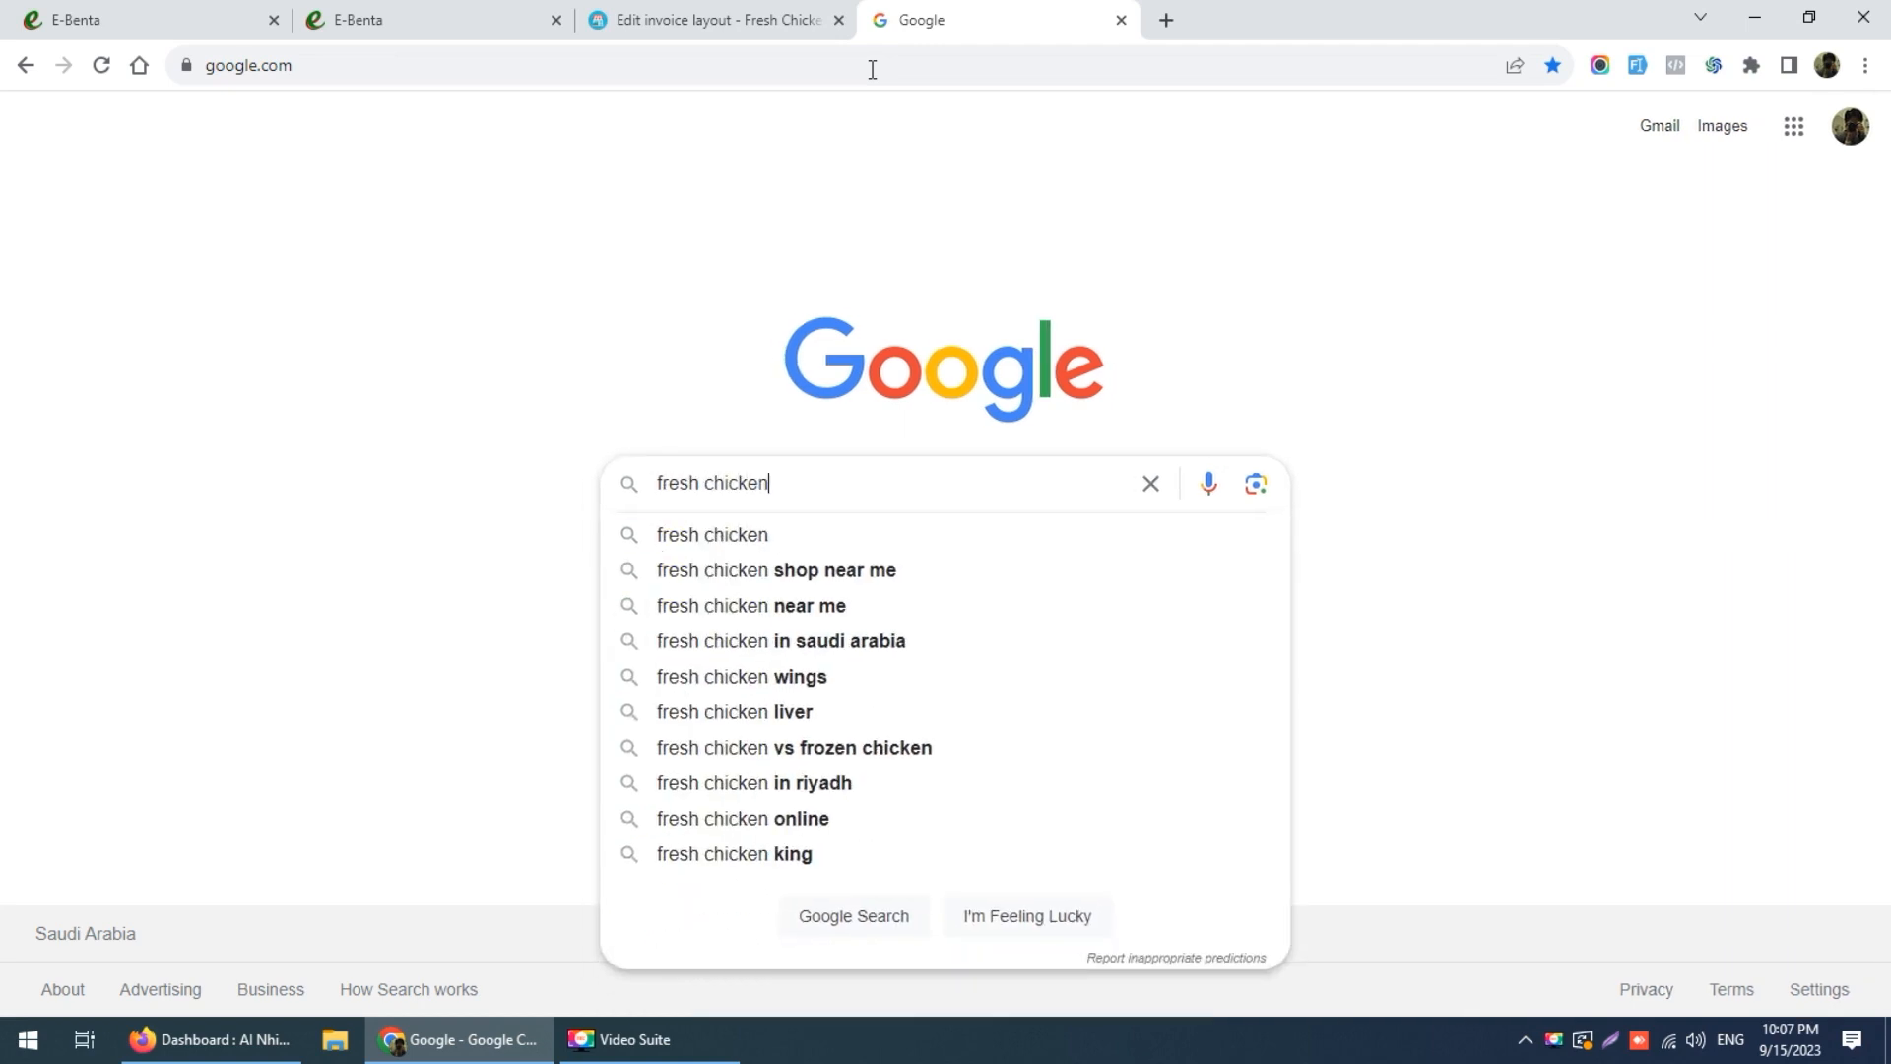
{"action": "type", "text": "logo"}
{"action": "key", "text": "Return"}
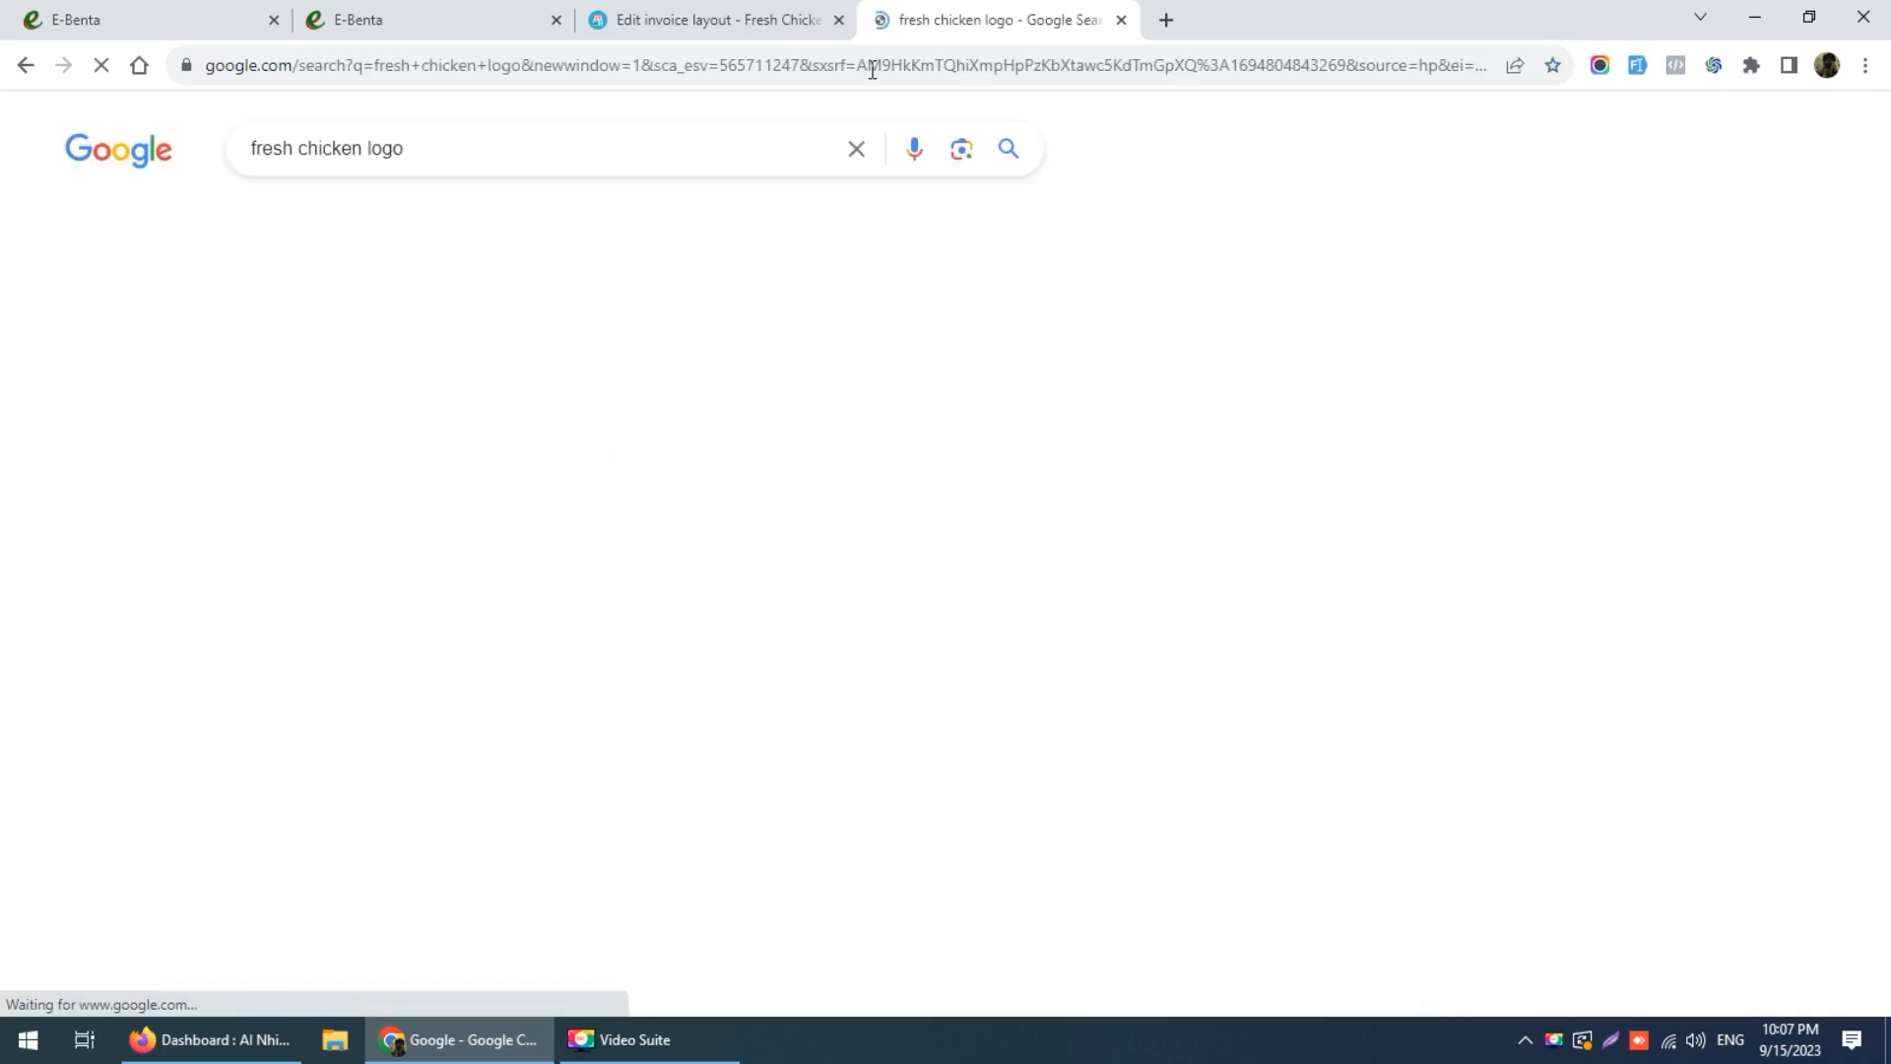
{"action": "left_click", "coordinate": [373, 220]}
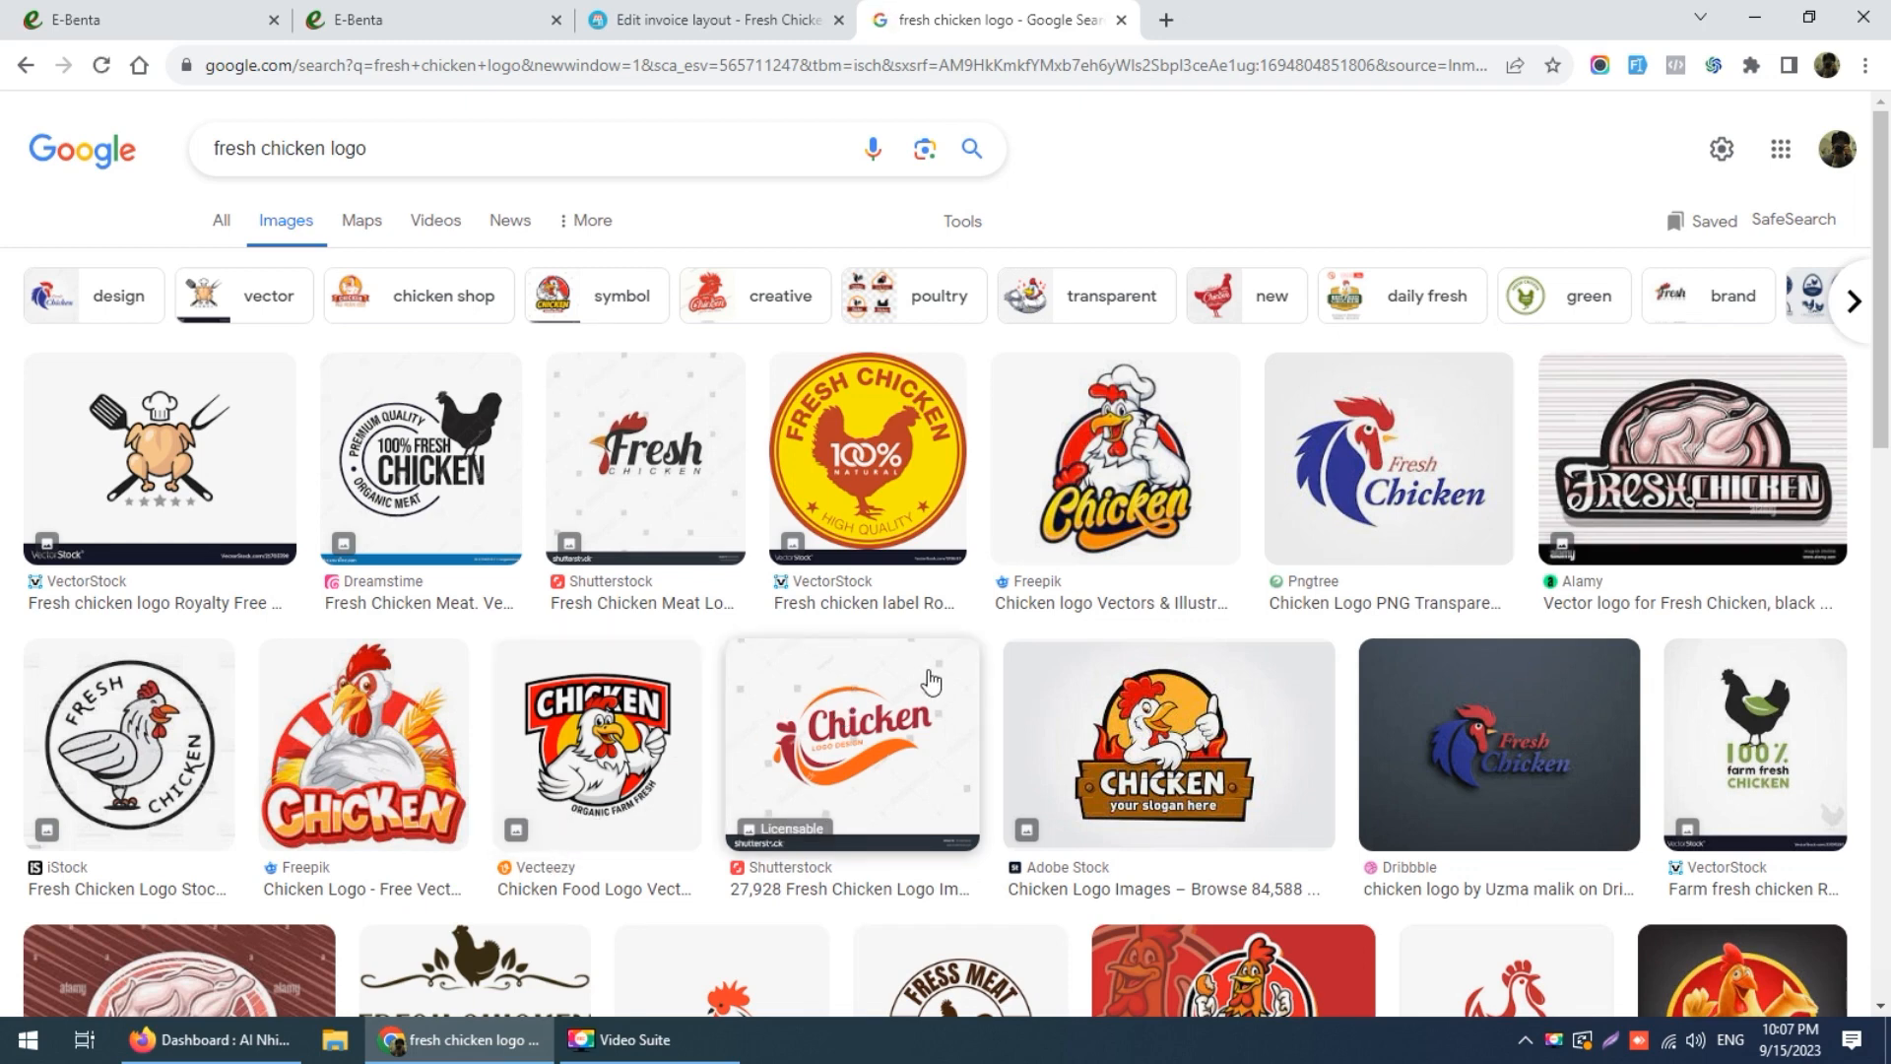
Step: Refine the image search to 'fresh chicken logo png'
{"action": "scroll", "coordinate": [930, 680], "scroll_direction": "down", "scroll_amount": 3}
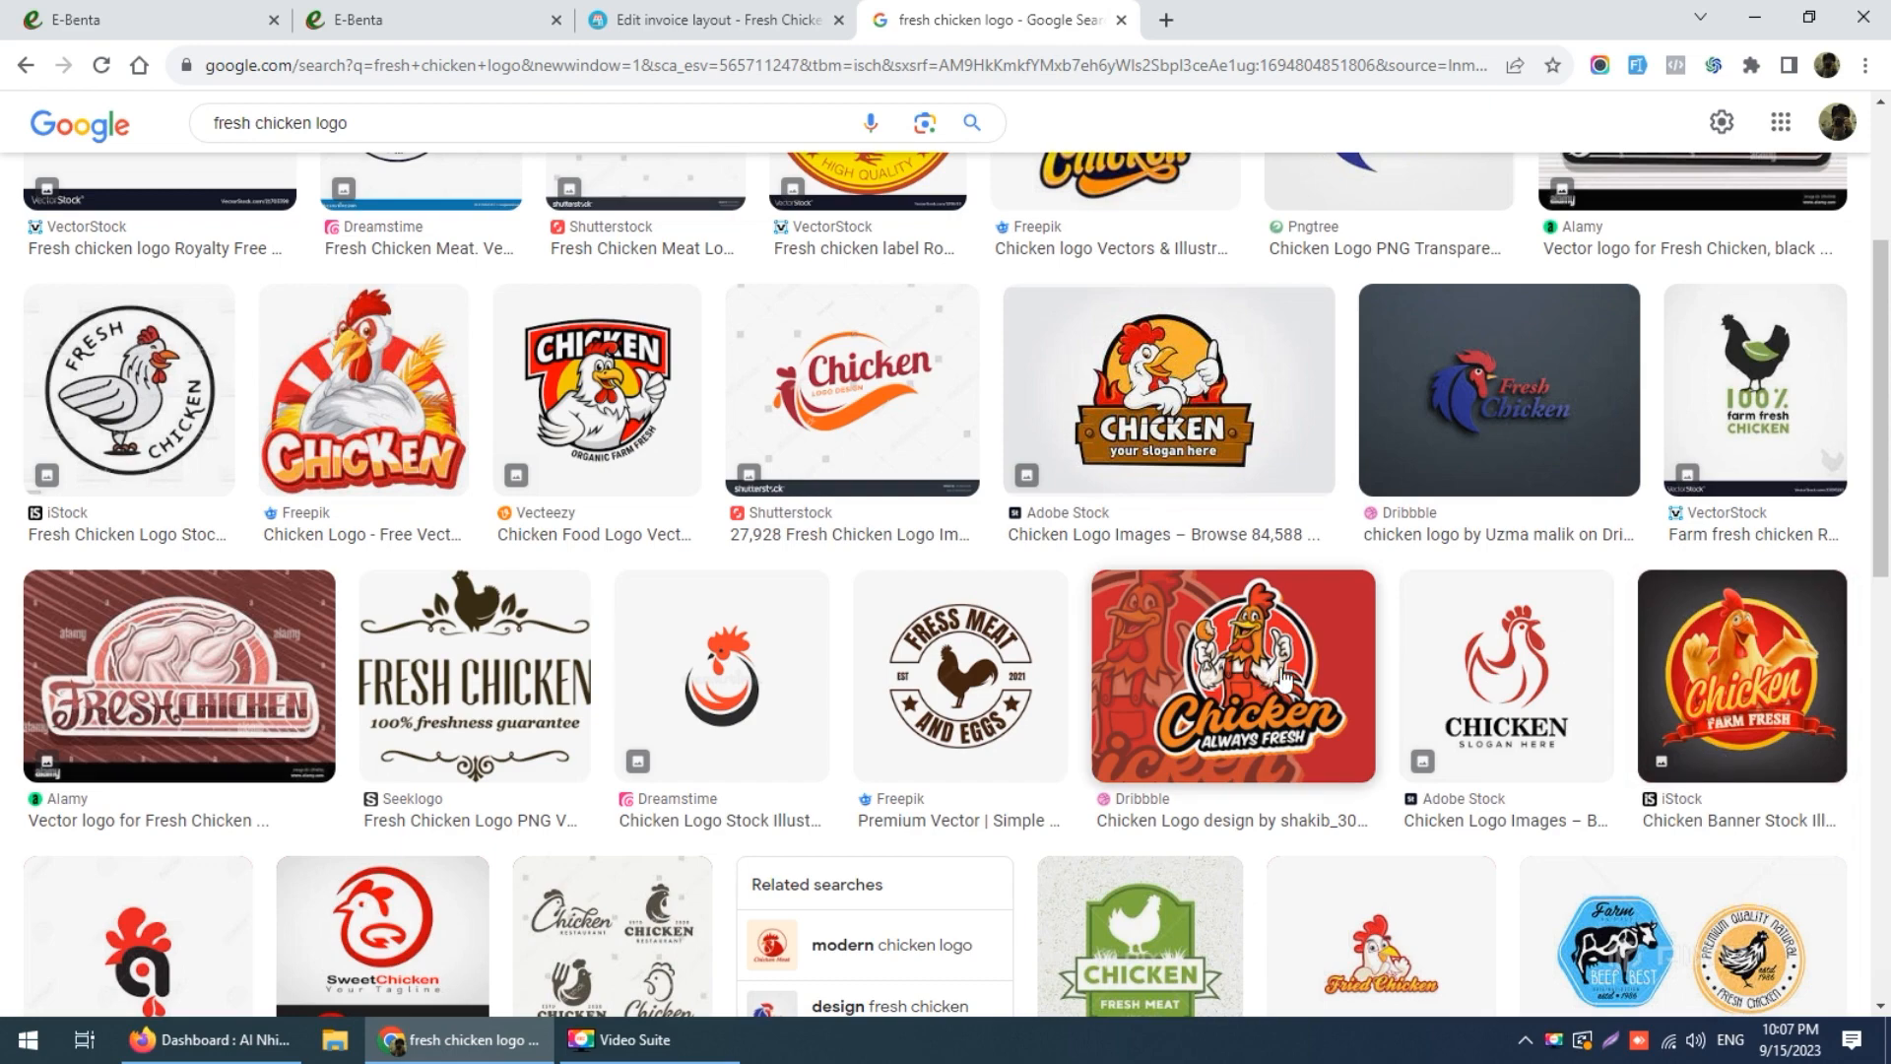
{"action": "scroll", "coordinate": [433, 196], "scroll_direction": "up", "scroll_amount": 1}
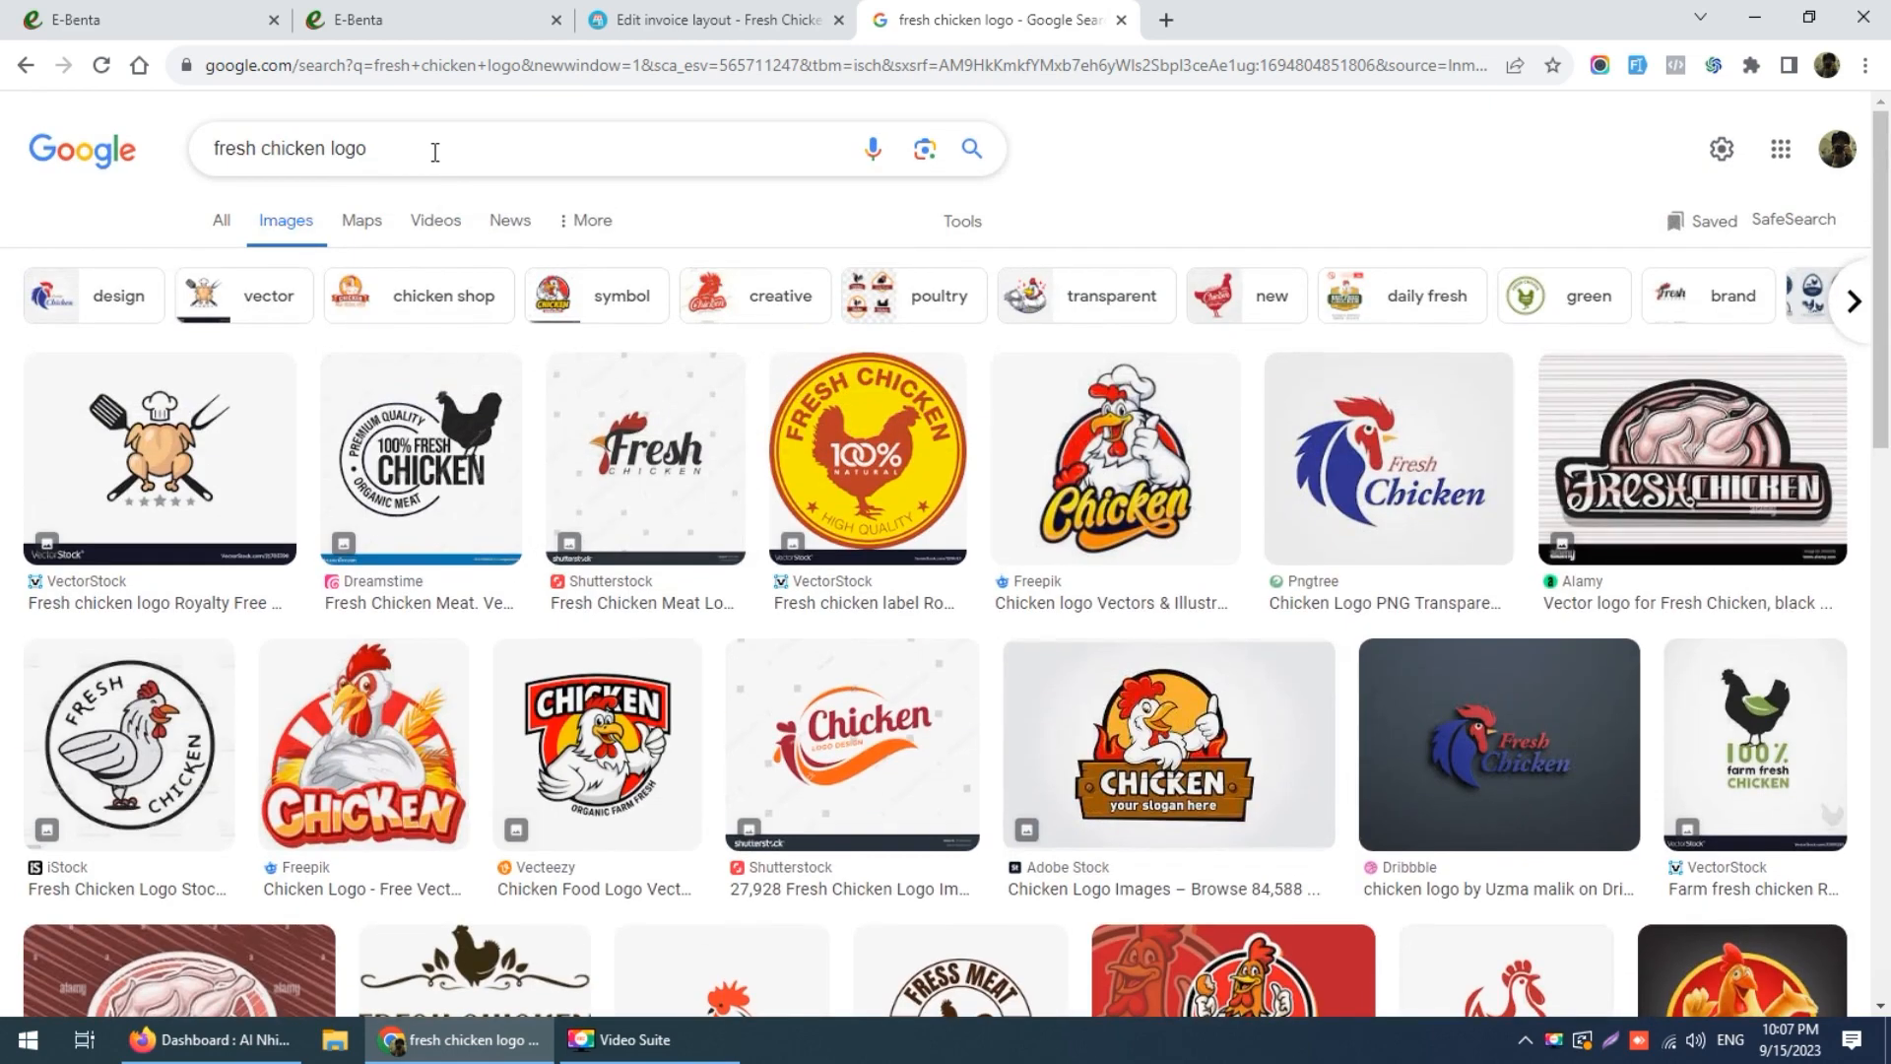
{"action": "left_click", "coordinate": [433, 150]}
{"action": "type", "text": "p"}
{"action": "type", "text": "g"}
{"action": "key", "text": "BackSpace"}
{"action": "type", "text": "ng"}
{"action": "key", "text": "Return"}
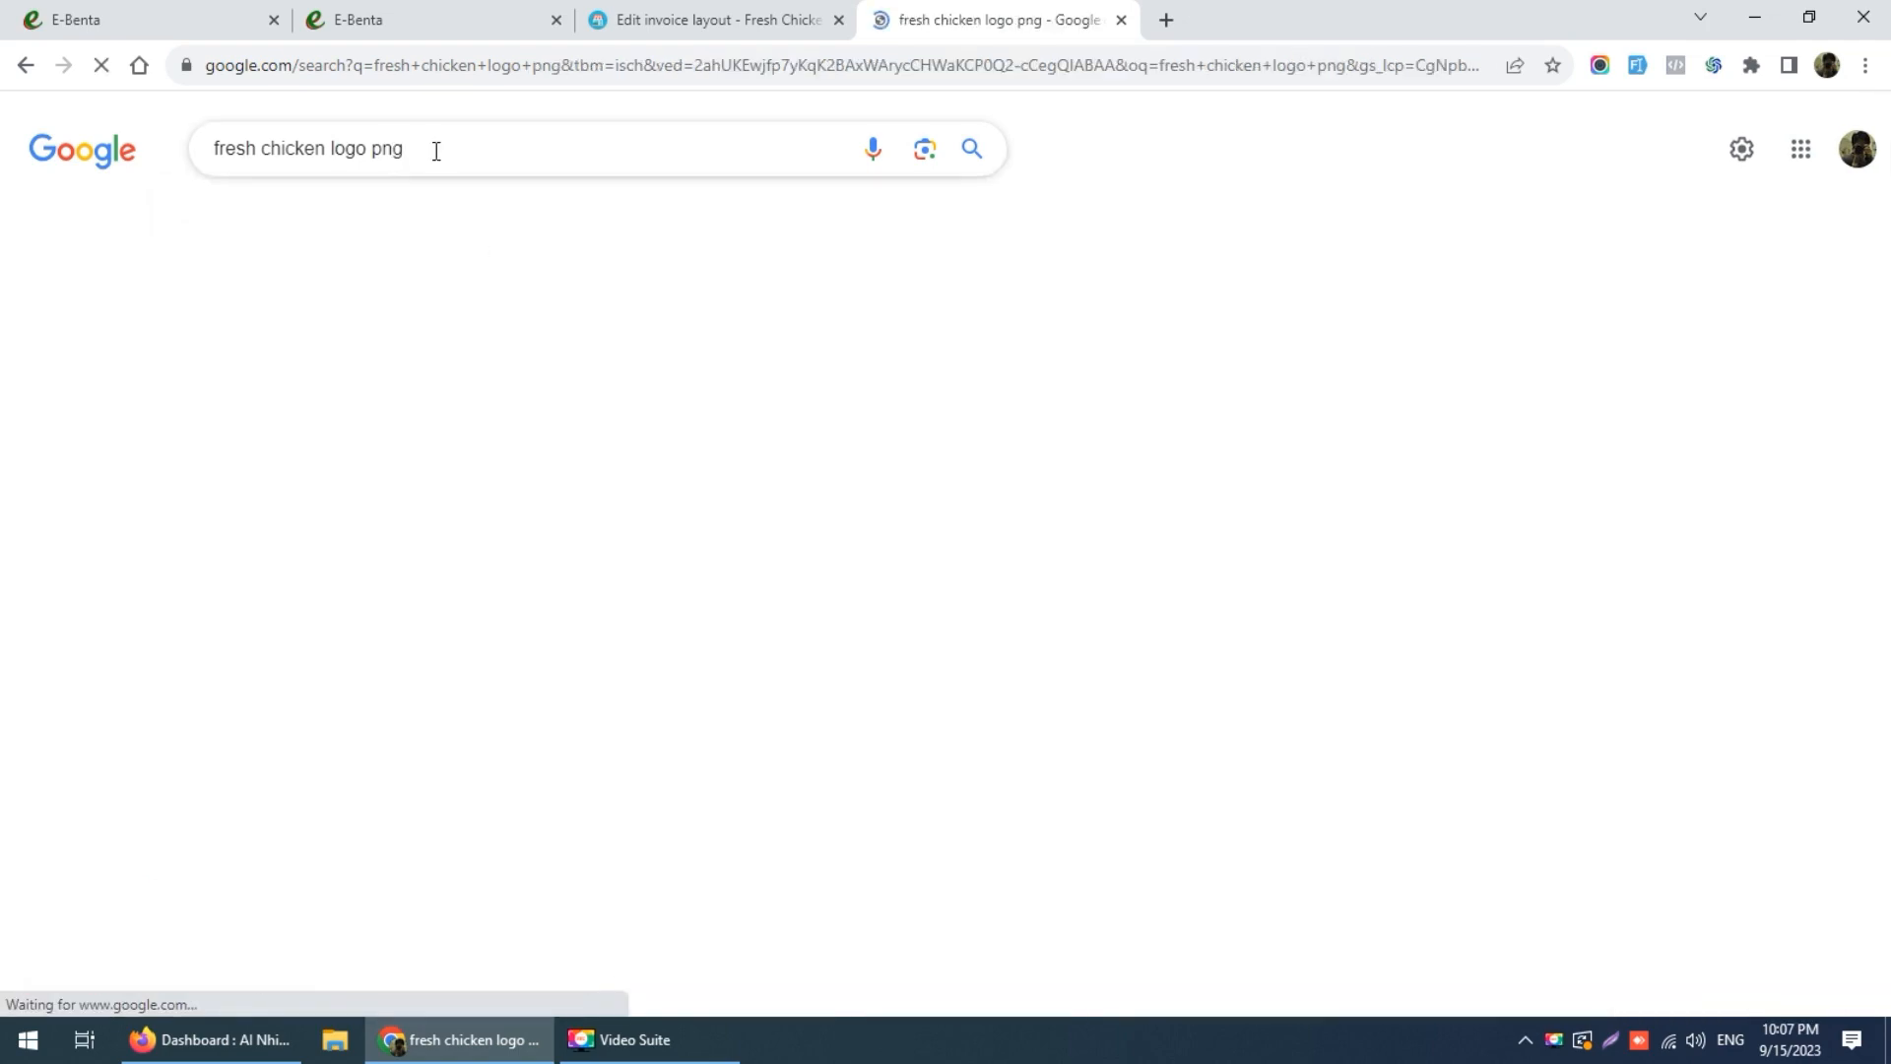
{"action": "scroll", "coordinate": [975, 660], "scroll_direction": "down", "scroll_amount": 3}
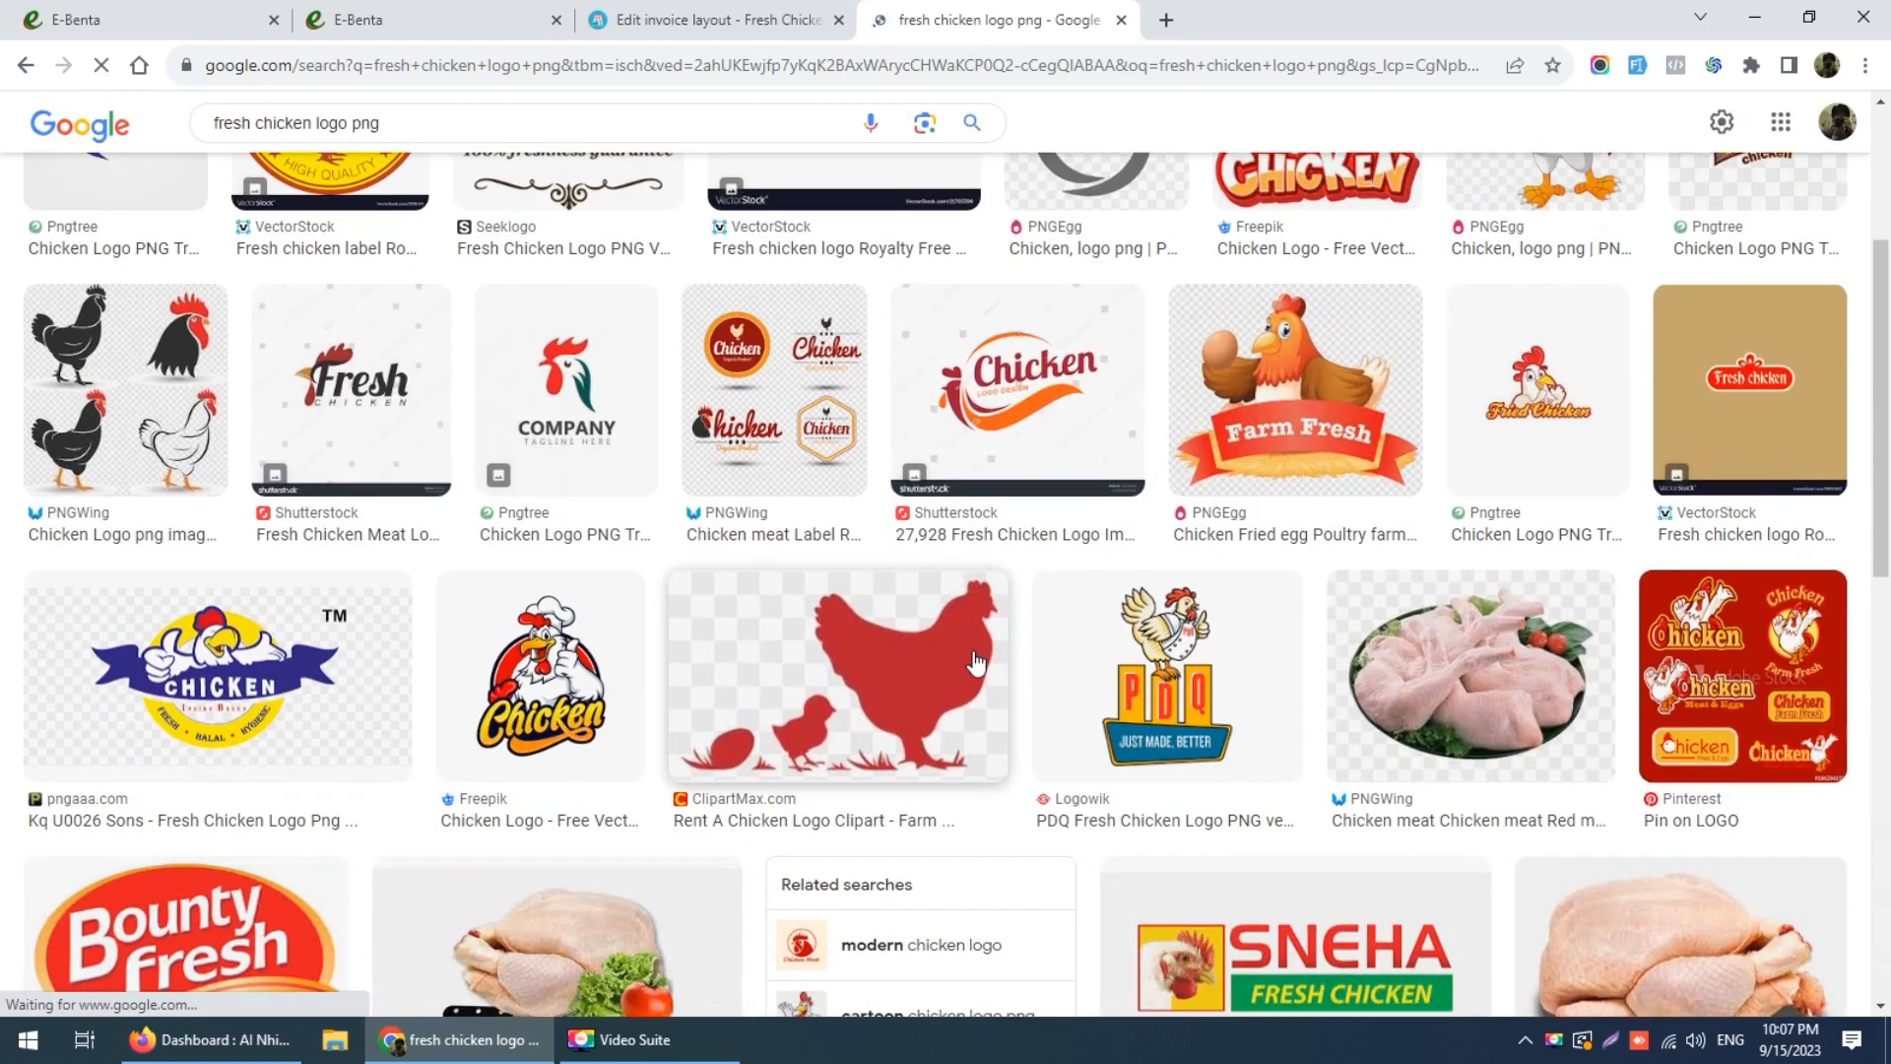
{"action": "scroll", "coordinate": [1034, 680], "scroll_direction": "down", "scroll_amount": 2}
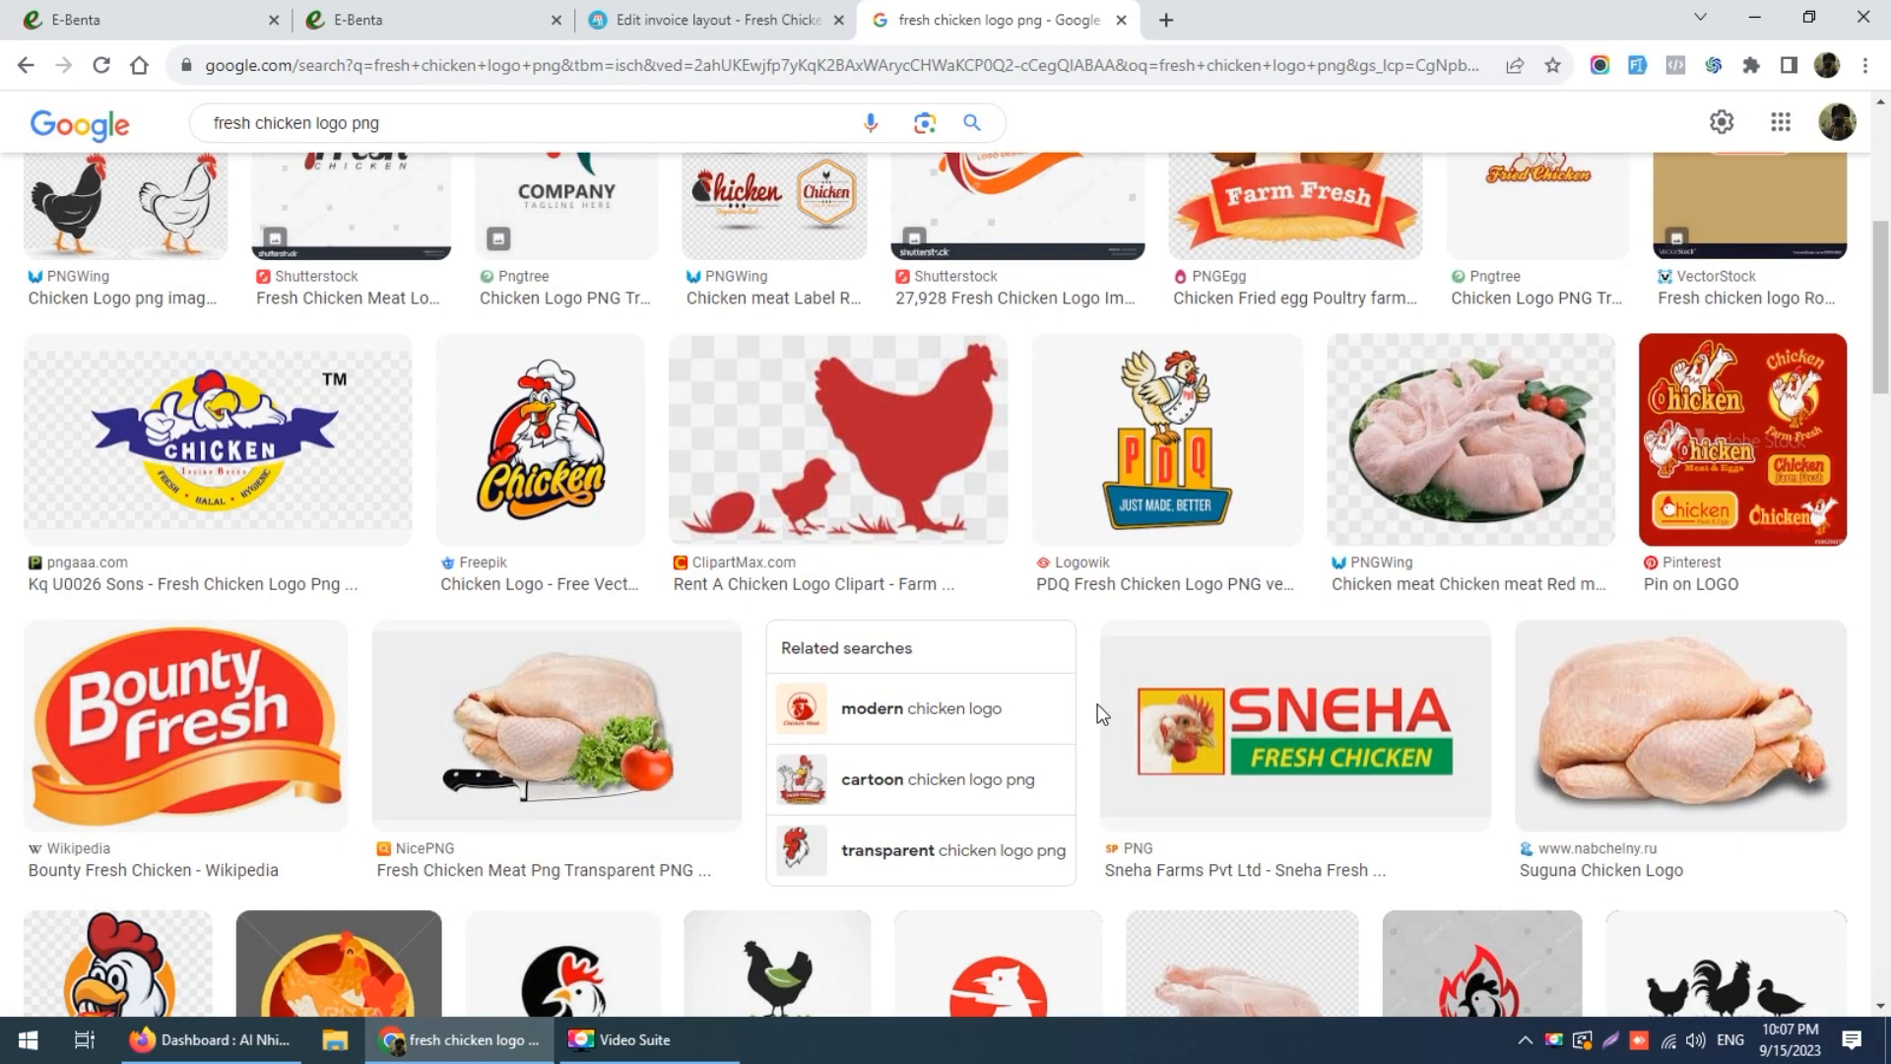
Step: Preview the Freepik chicken mascot logo and choose Save image as
{"action": "left_click", "coordinate": [623, 473]}
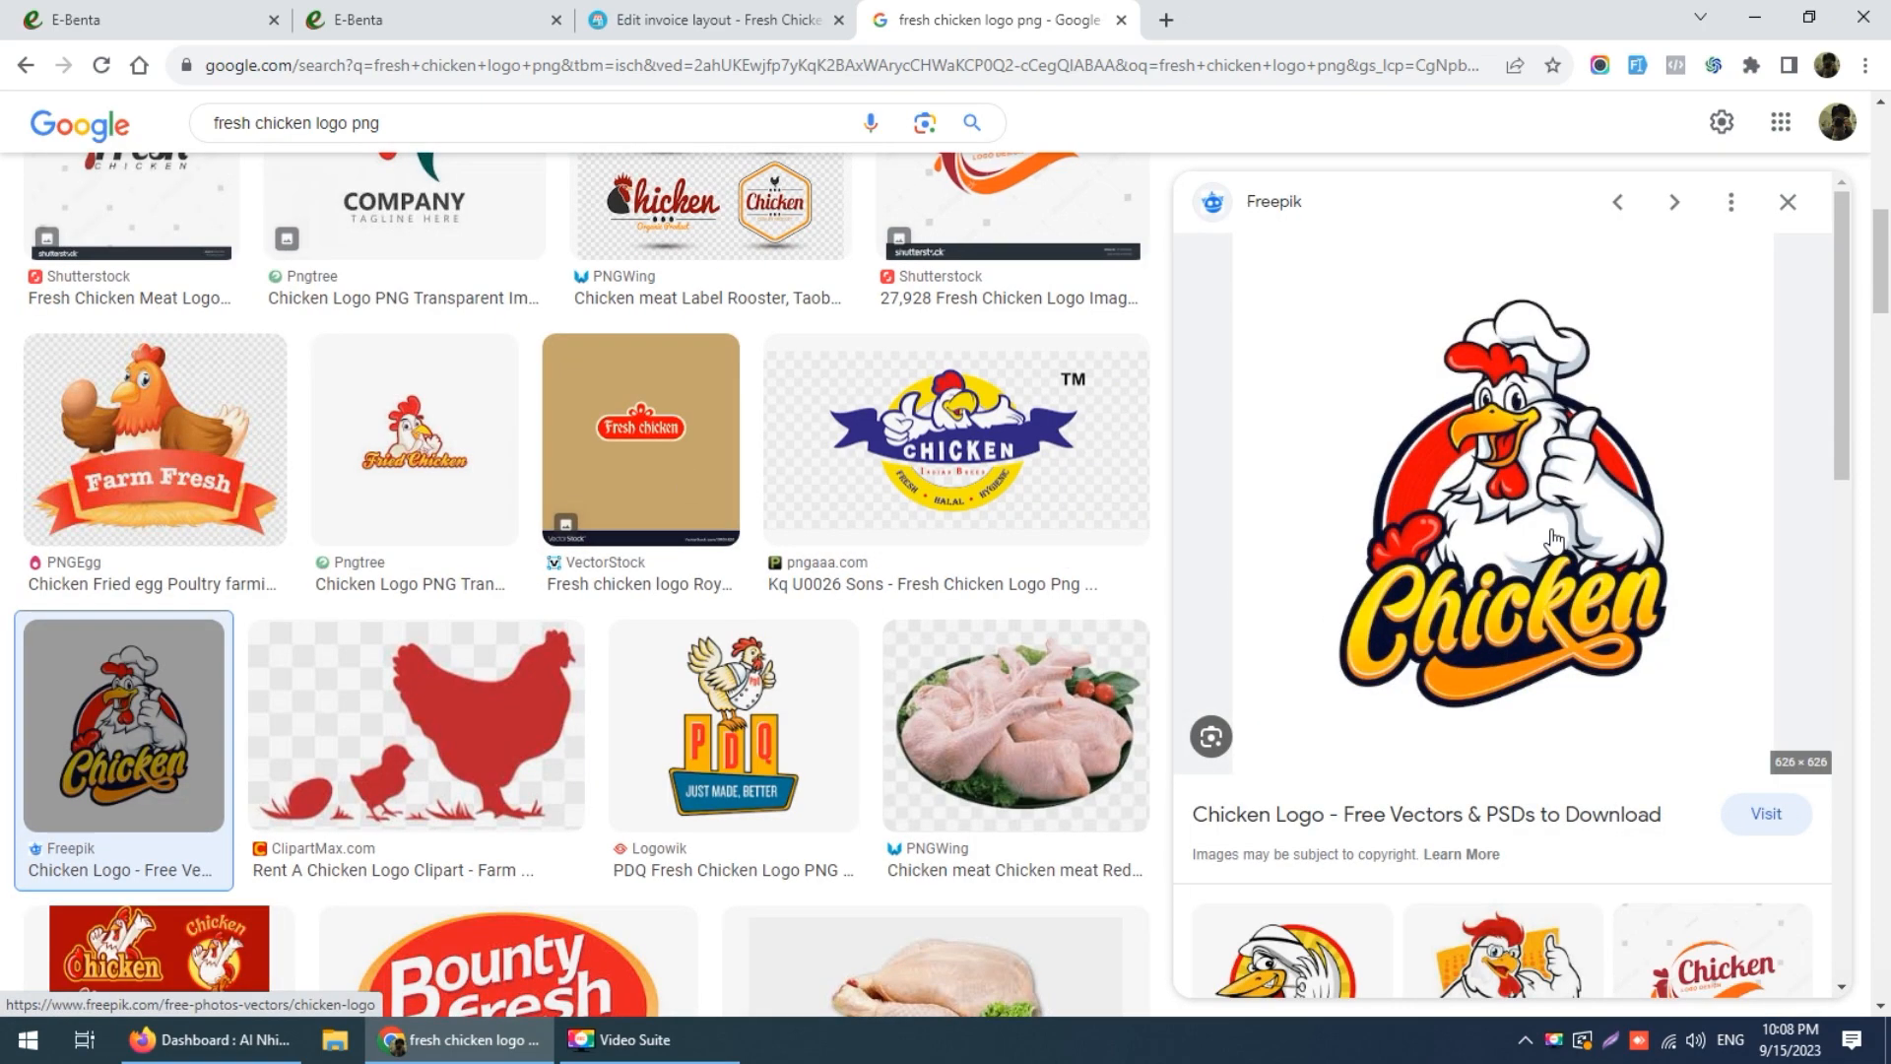
{"action": "left_click", "coordinate": [1522, 500]}
{"action": "right_click", "coordinate": [1522, 500]}
{"action": "left_click", "coordinate": [1564, 752]}
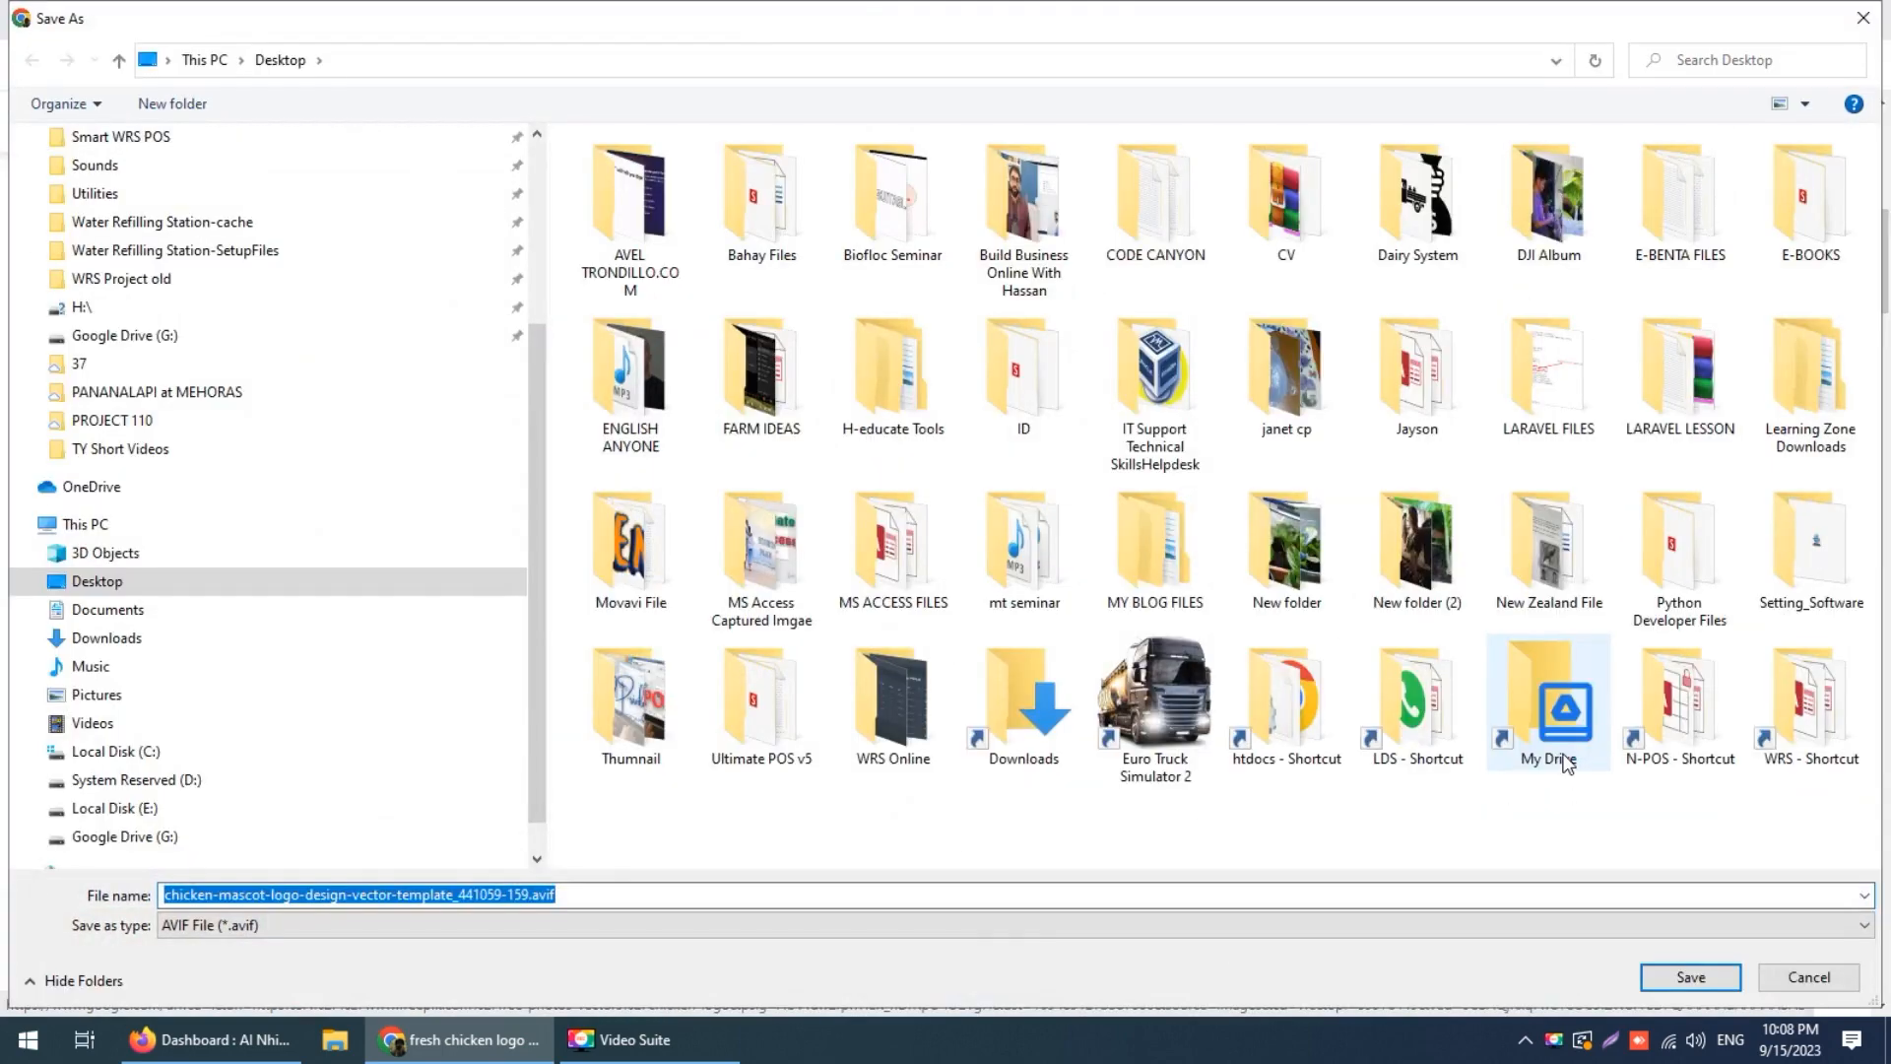
Step: Cancel the AVIF save, capture the logo area, and save it to the Desktop as chickenlogo PNG
{"action": "left_click", "coordinate": [1784, 971]}
{"action": "left_click", "coordinate": [1620, 1039]}
{"action": "left_click_drag", "start_coordinate": [1297, 289], "coordinate": [1710, 726]}
{"action": "left_click", "coordinate": [1656, 760]}
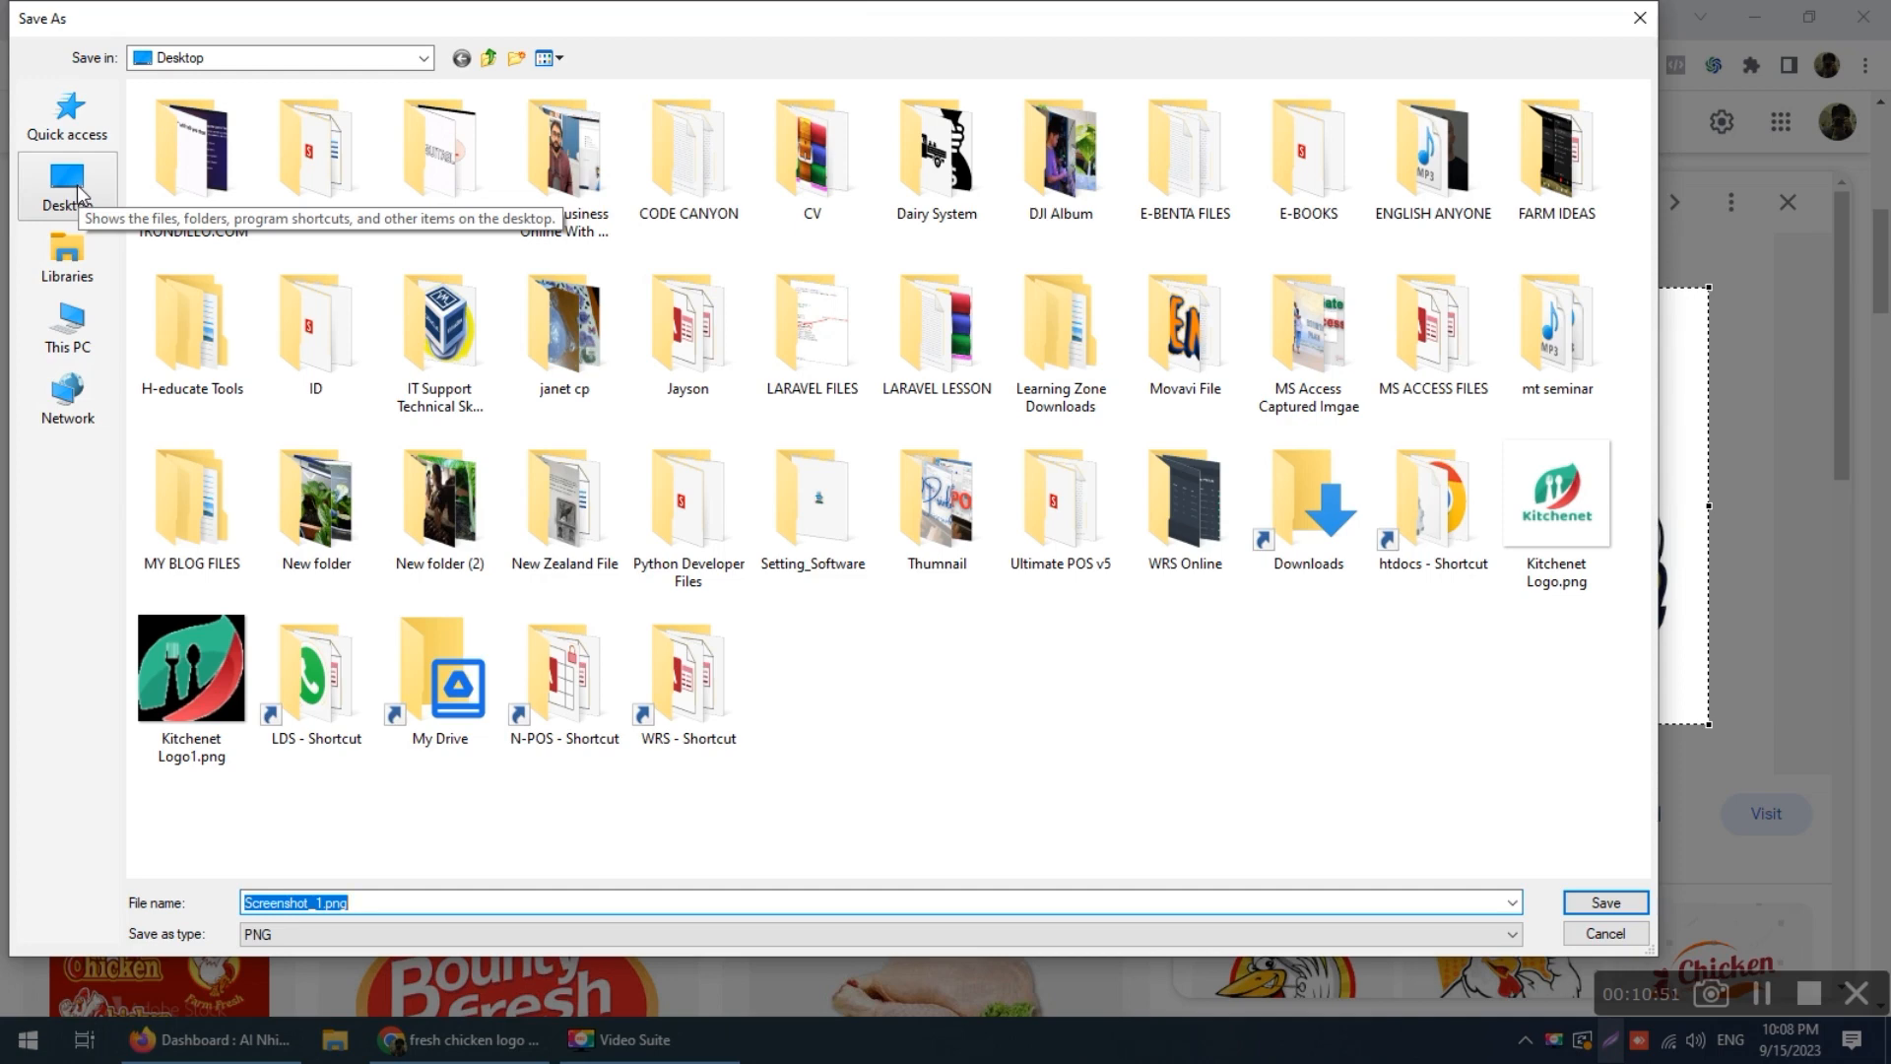
{"action": "type", "text": "chicke"}
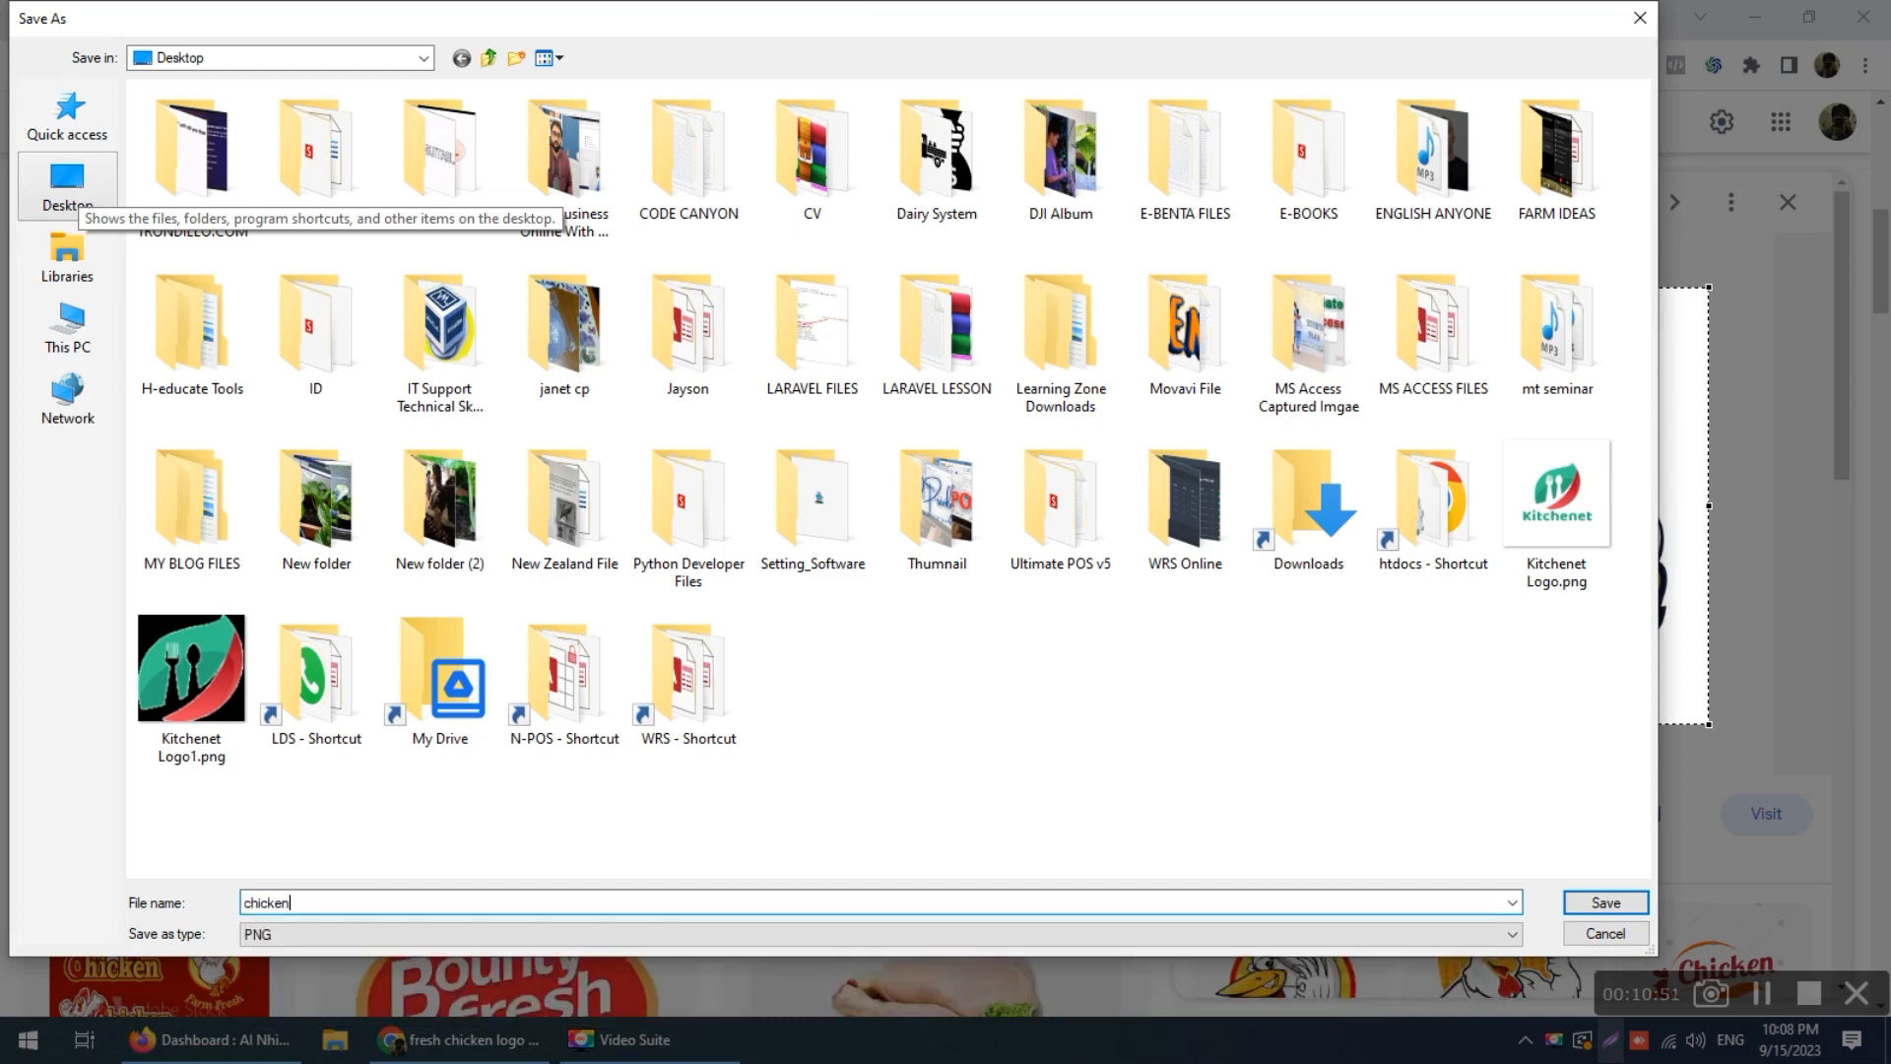
{"action": "type", "text": "n "}
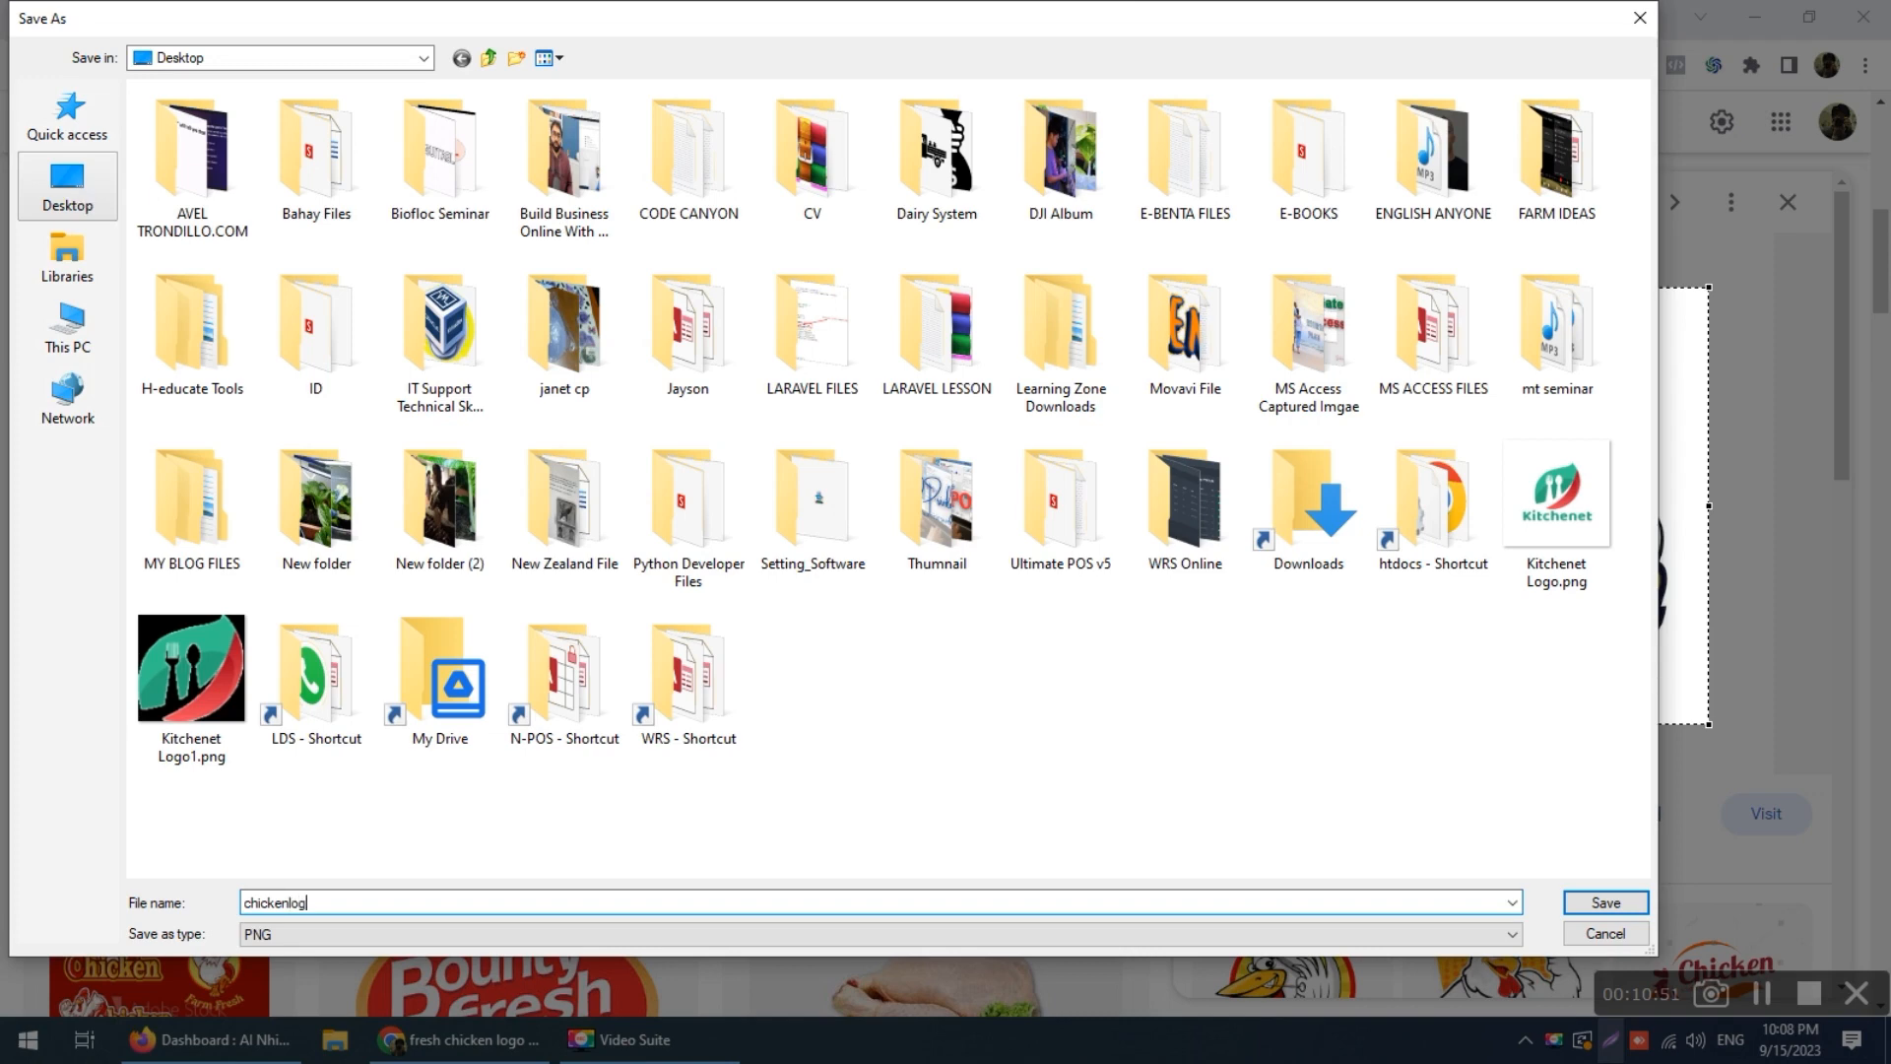
{"action": "type", "text": "logo"}
{"action": "key", "text": "Return"}
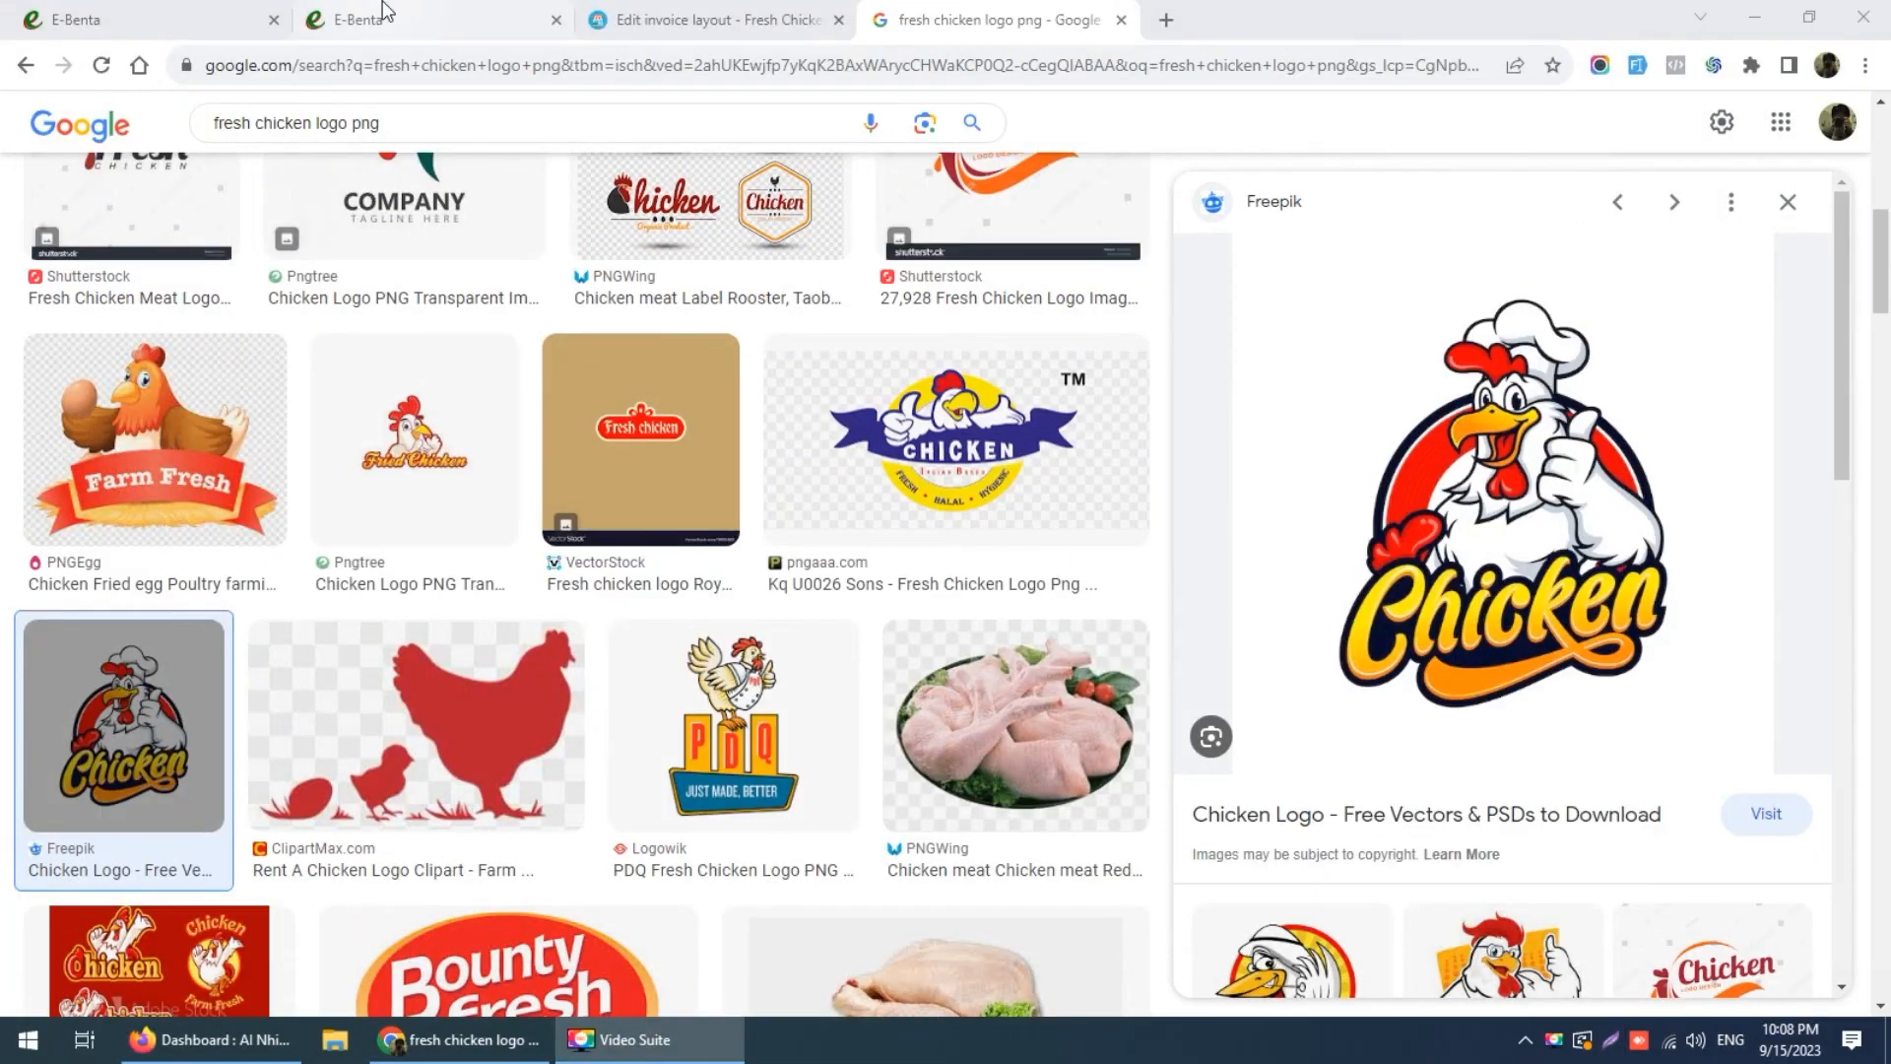
Step: Upload chickenlogo.png from the Desktop as the invoice logo and enable showing it
{"action": "left_click", "coordinate": [733, 12]}
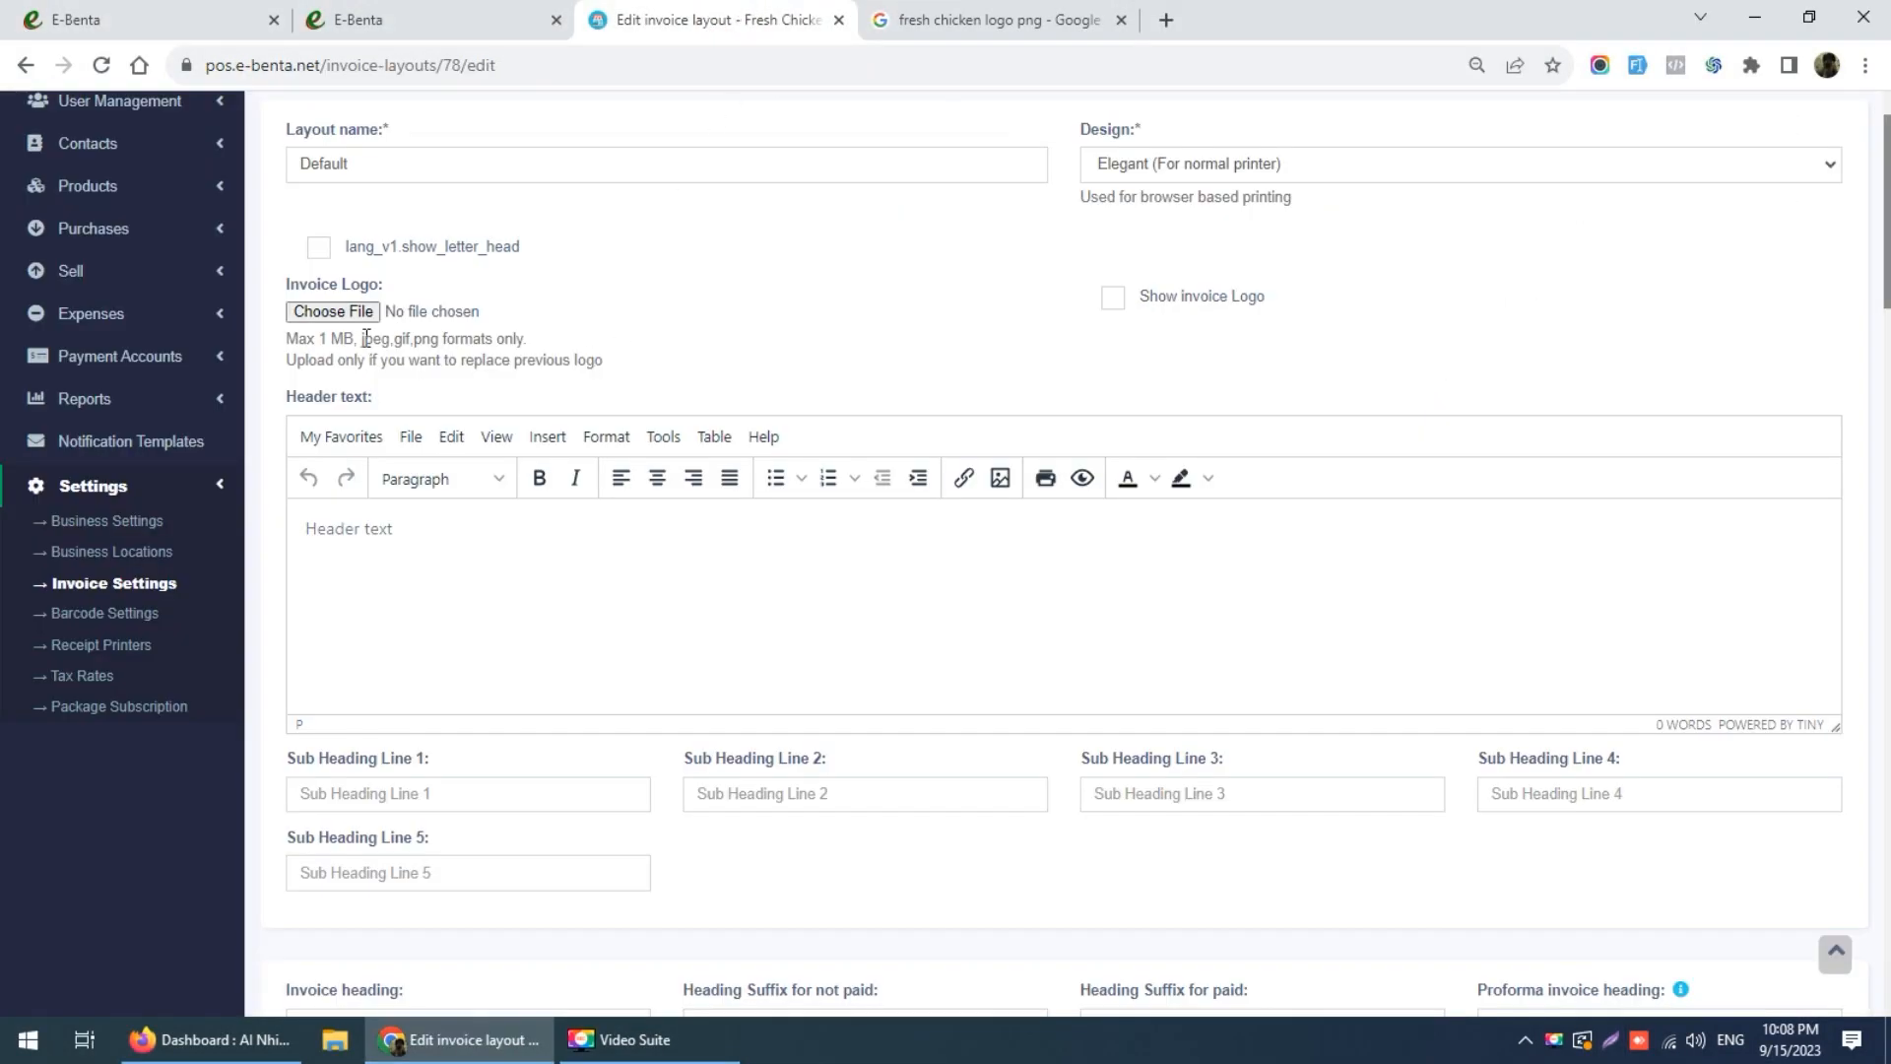
{"action": "left_click", "coordinate": [341, 313]}
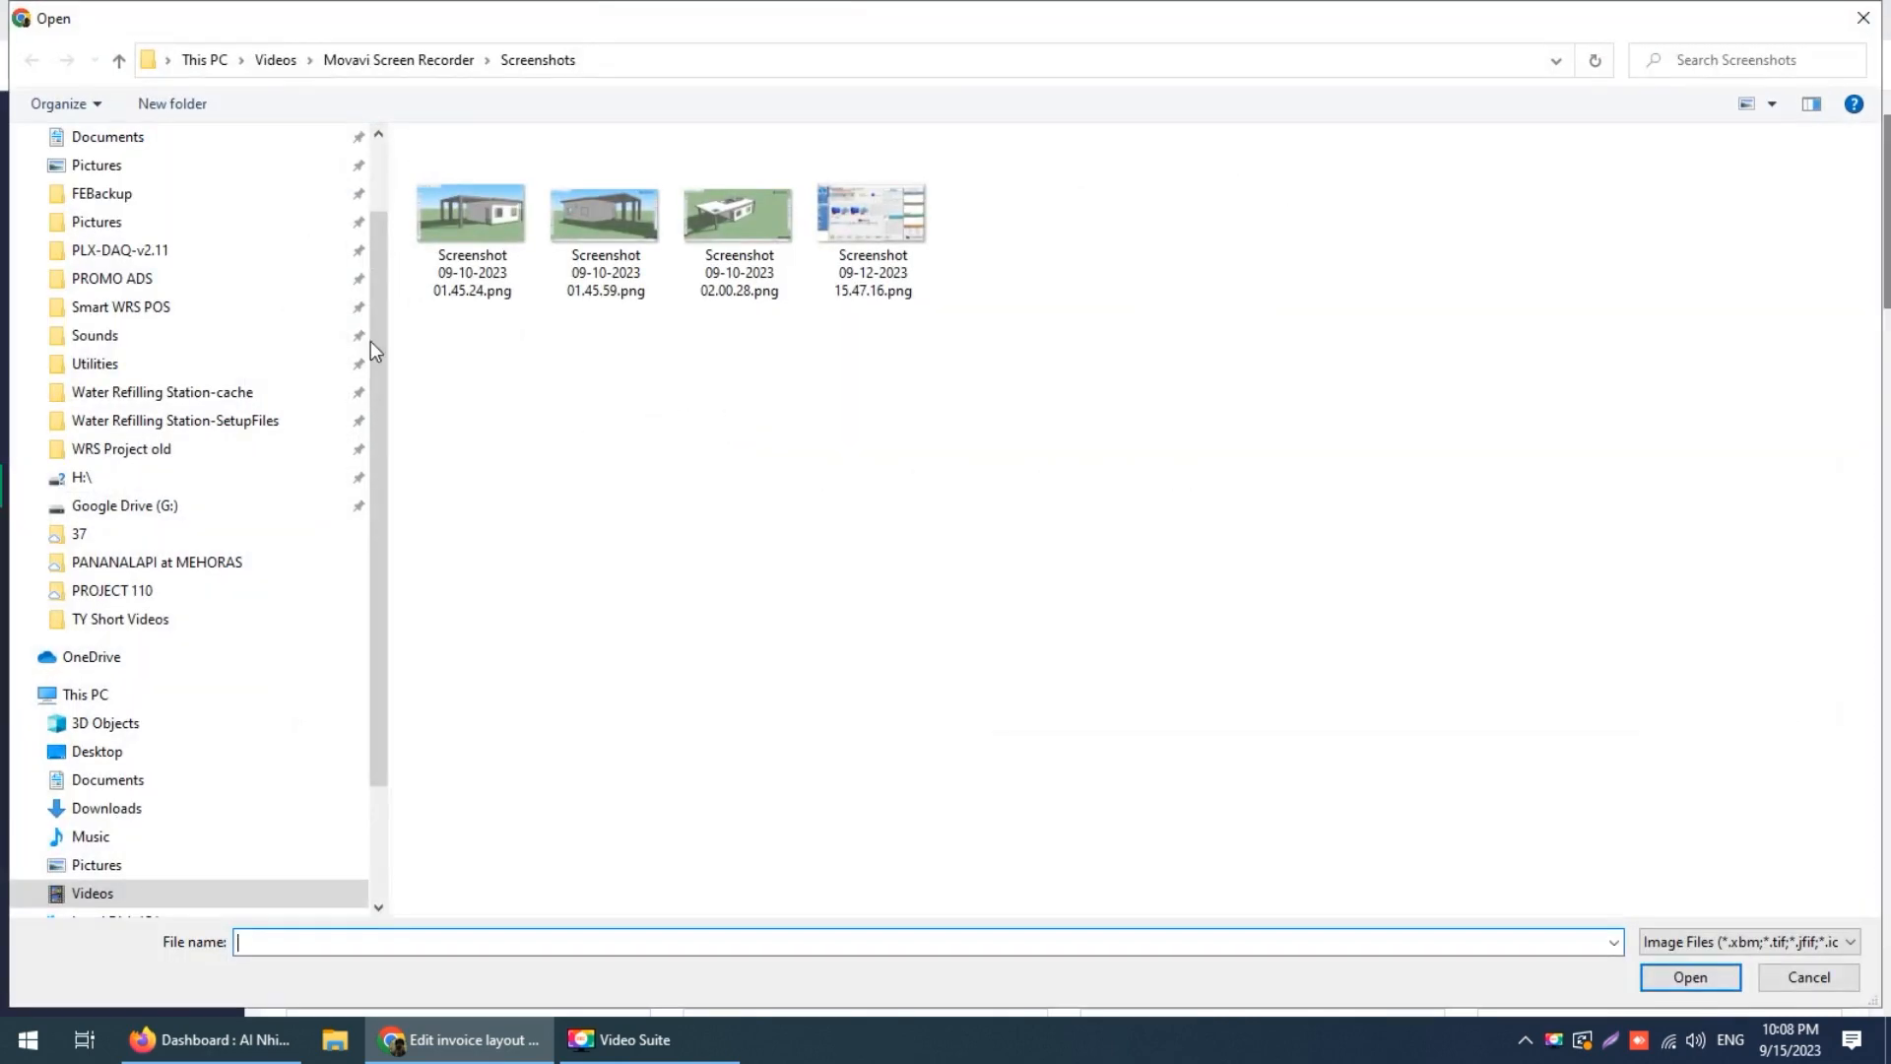
{"action": "left_click", "coordinate": [96, 751]}
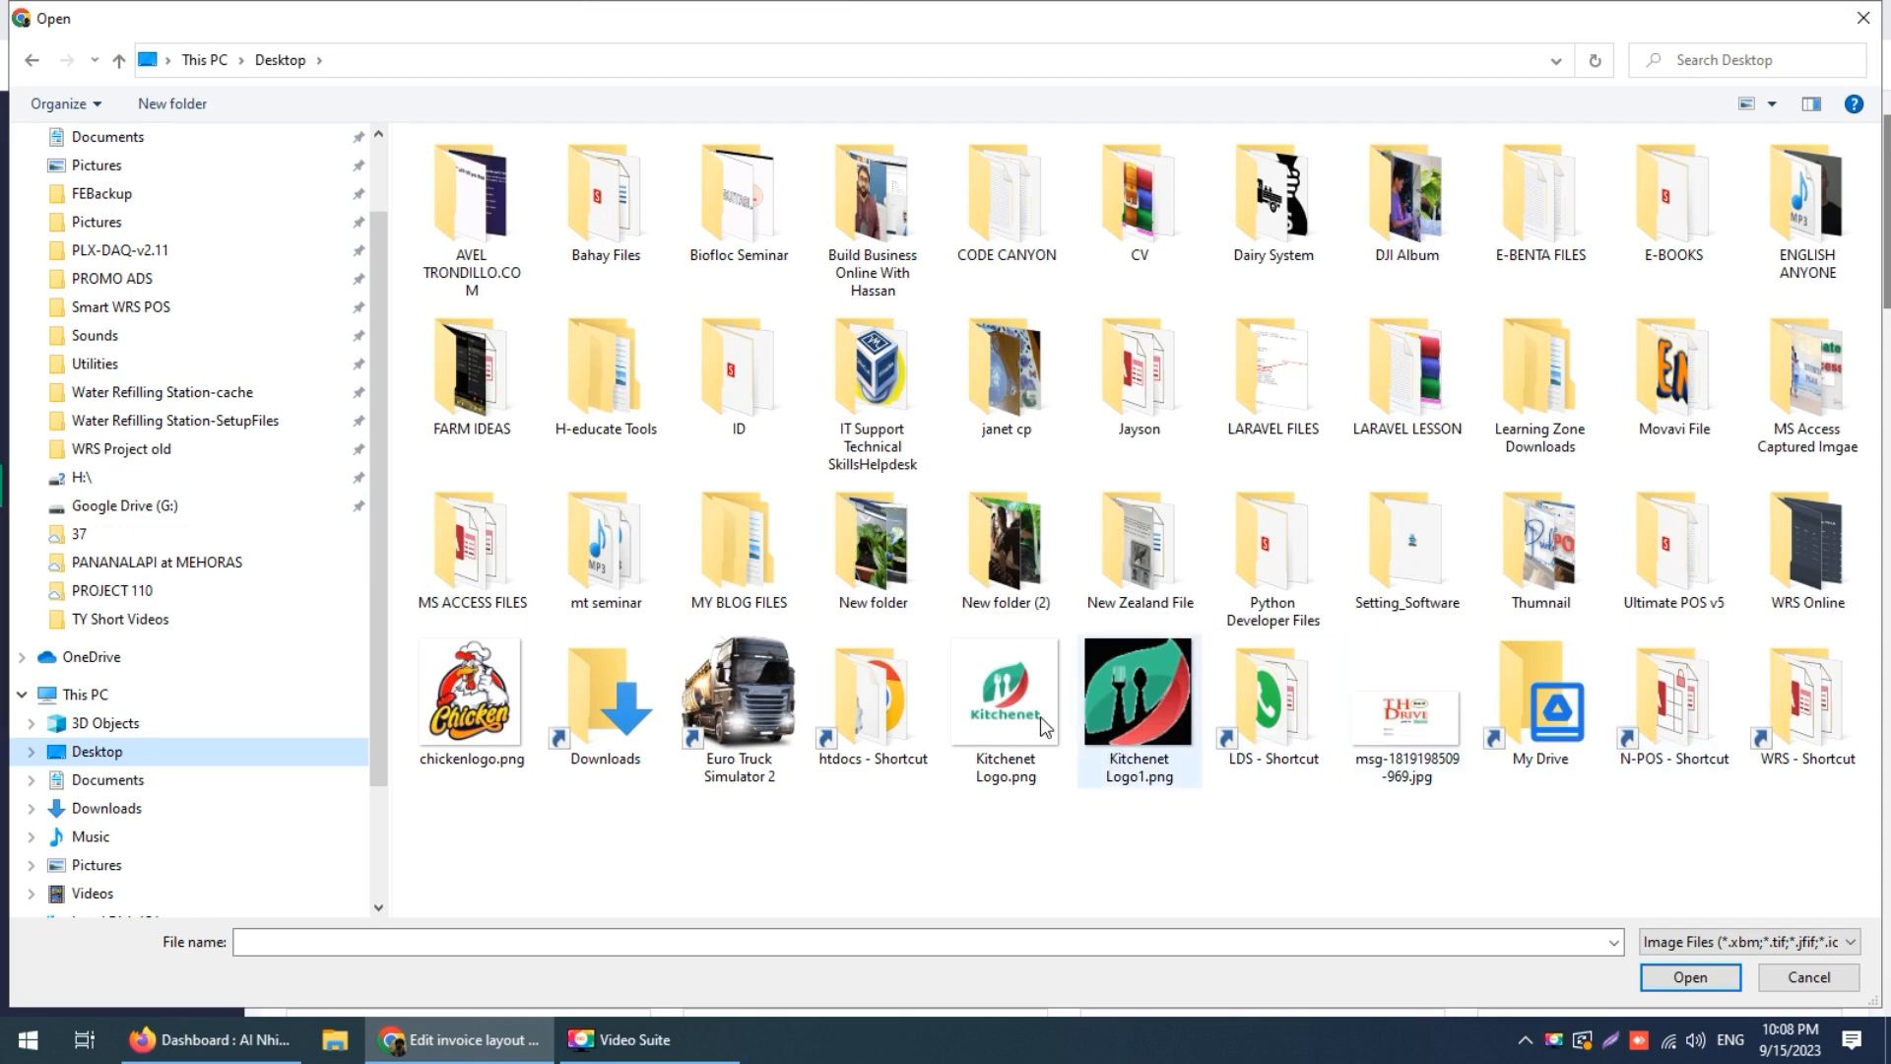
{"action": "double_click", "coordinate": [472, 692]}
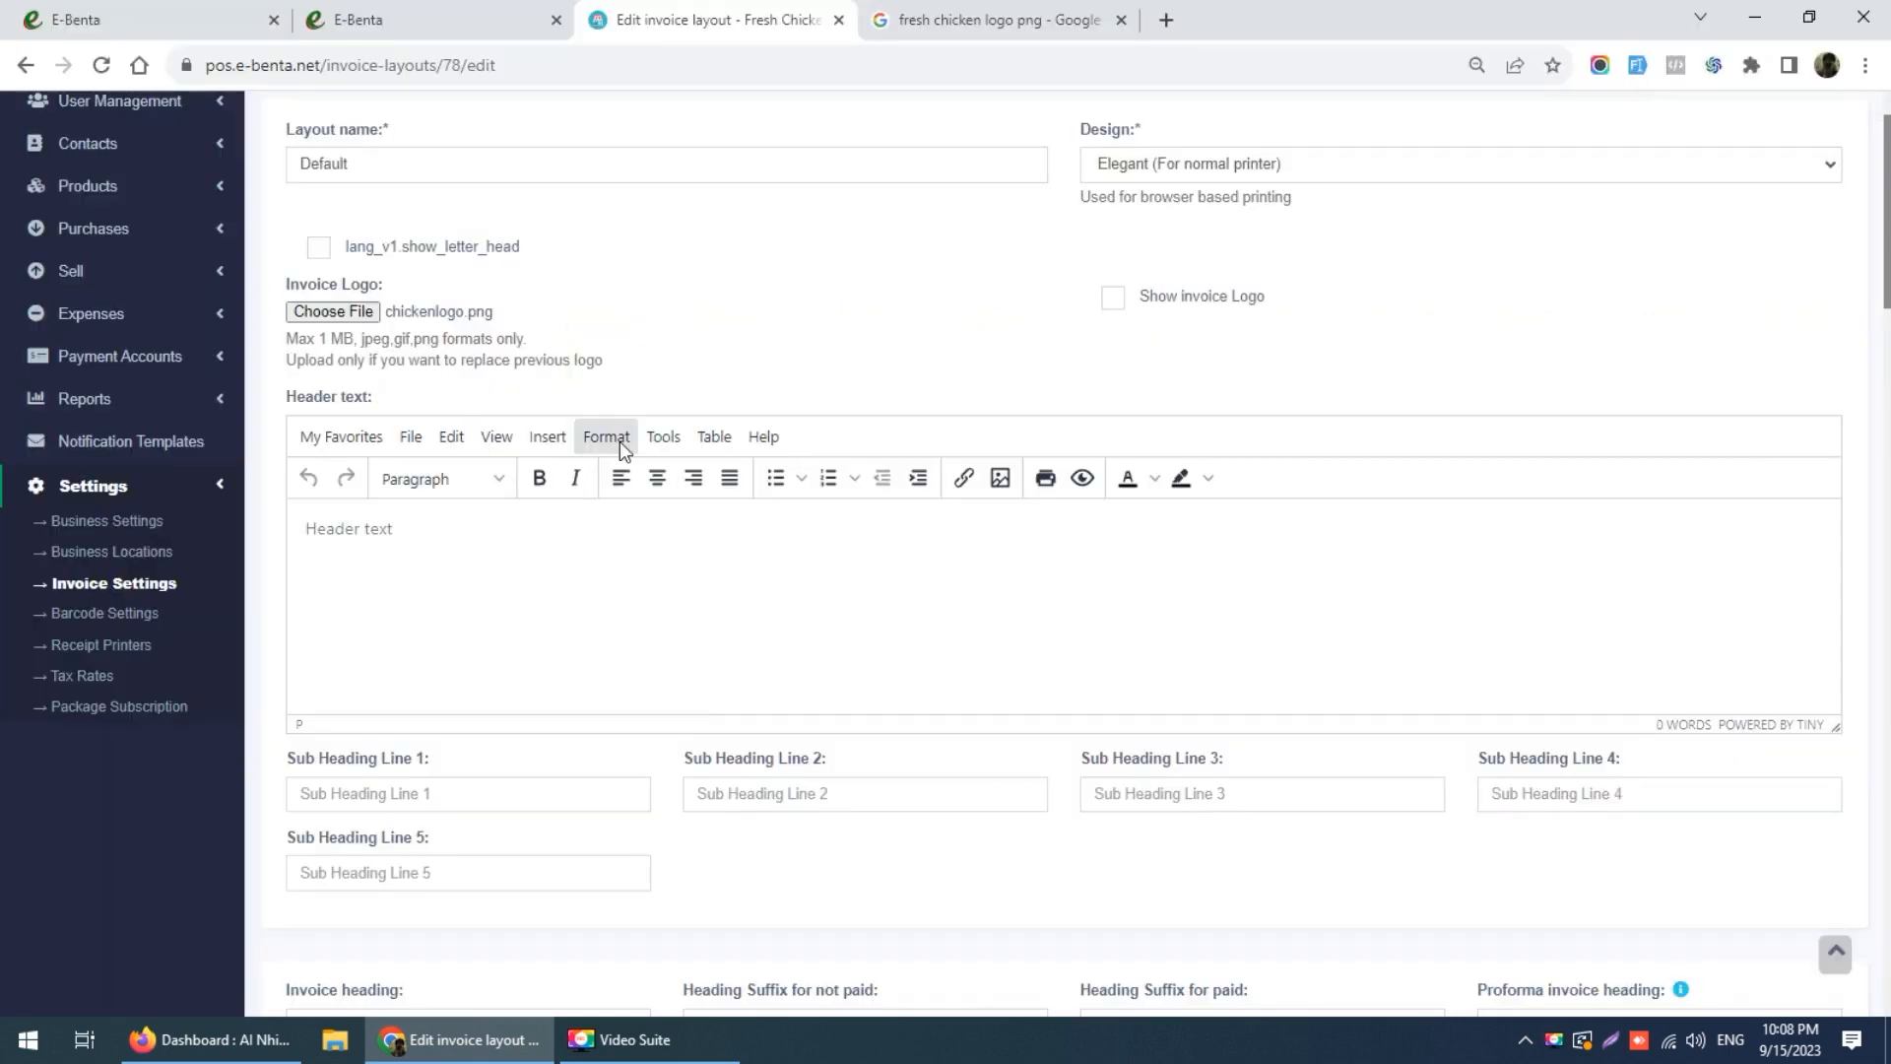
{"action": "left_click", "coordinate": [1111, 301]}
Step: Hide location name and mobile number, and drop Landmark, Zip Code, City, State, Country from the address
{"action": "scroll", "coordinate": [542, 573], "scroll_direction": "down", "scroll_amount": 6}
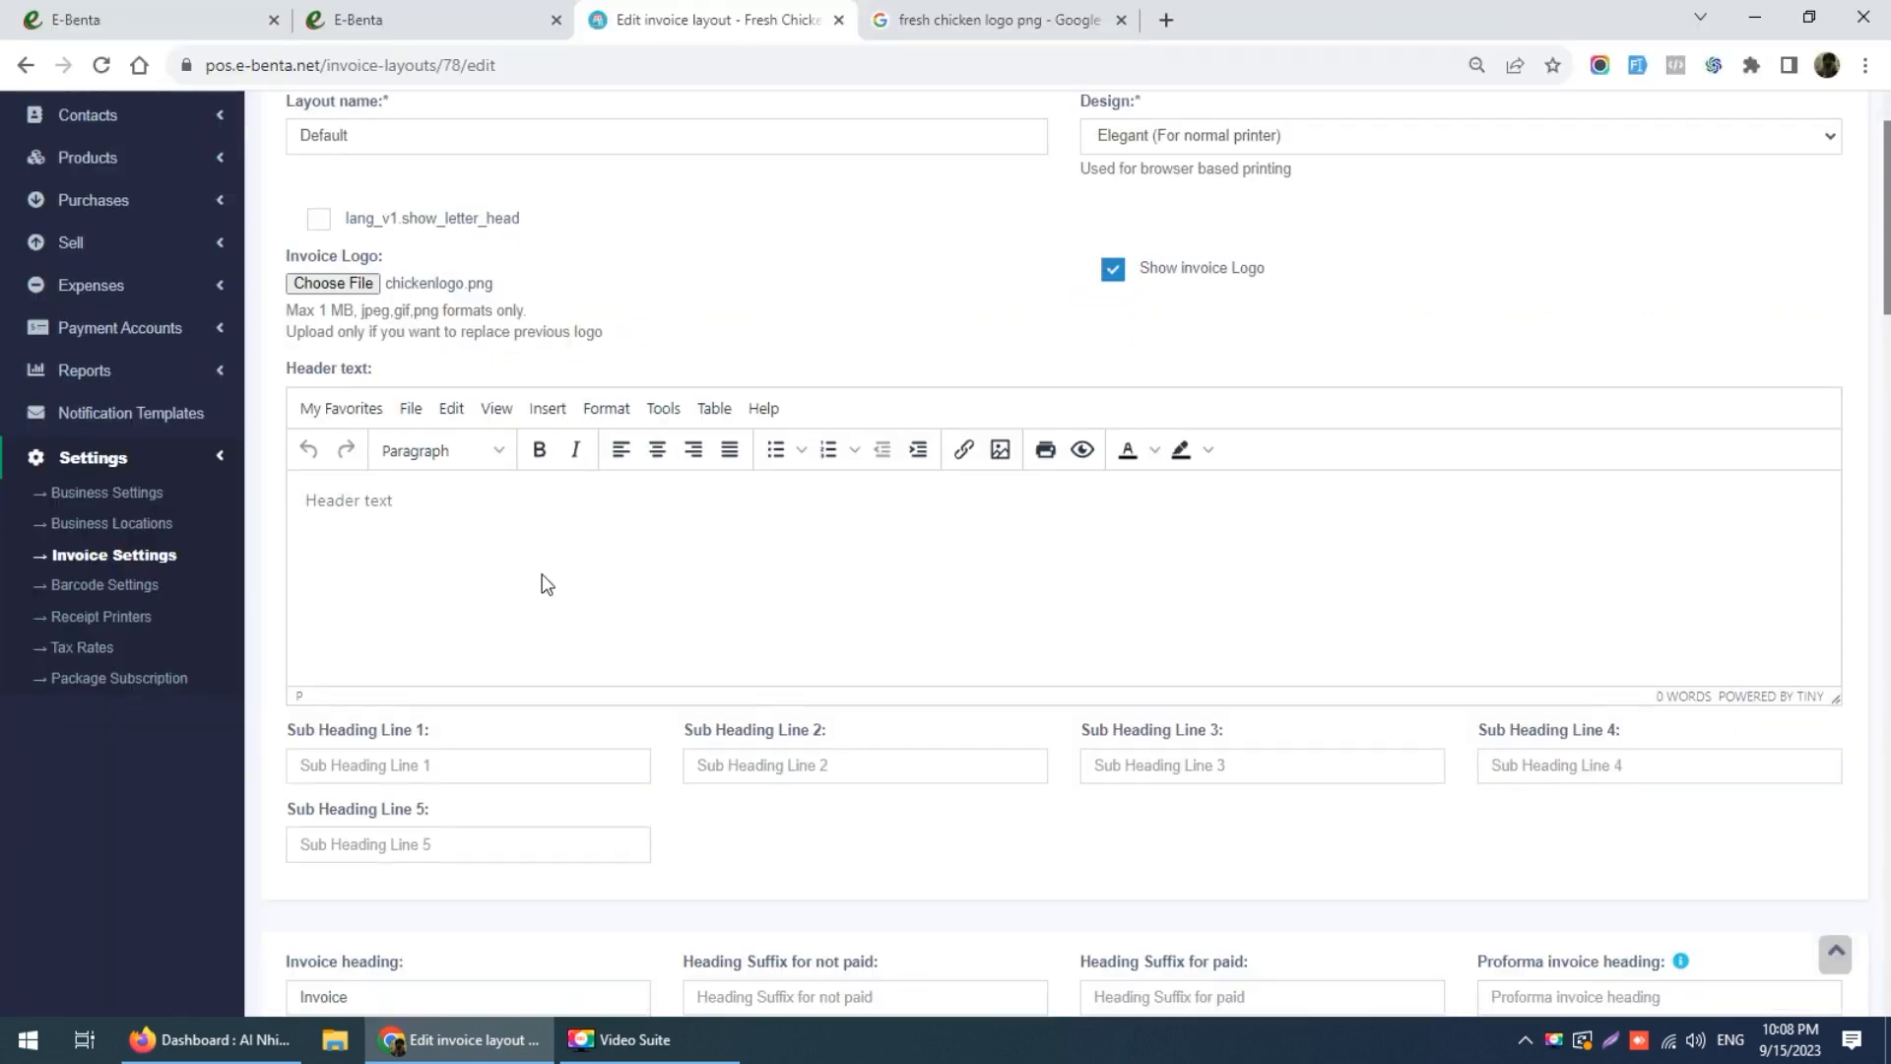
{"action": "scroll", "coordinate": [502, 504], "scroll_direction": "down", "scroll_amount": 8}
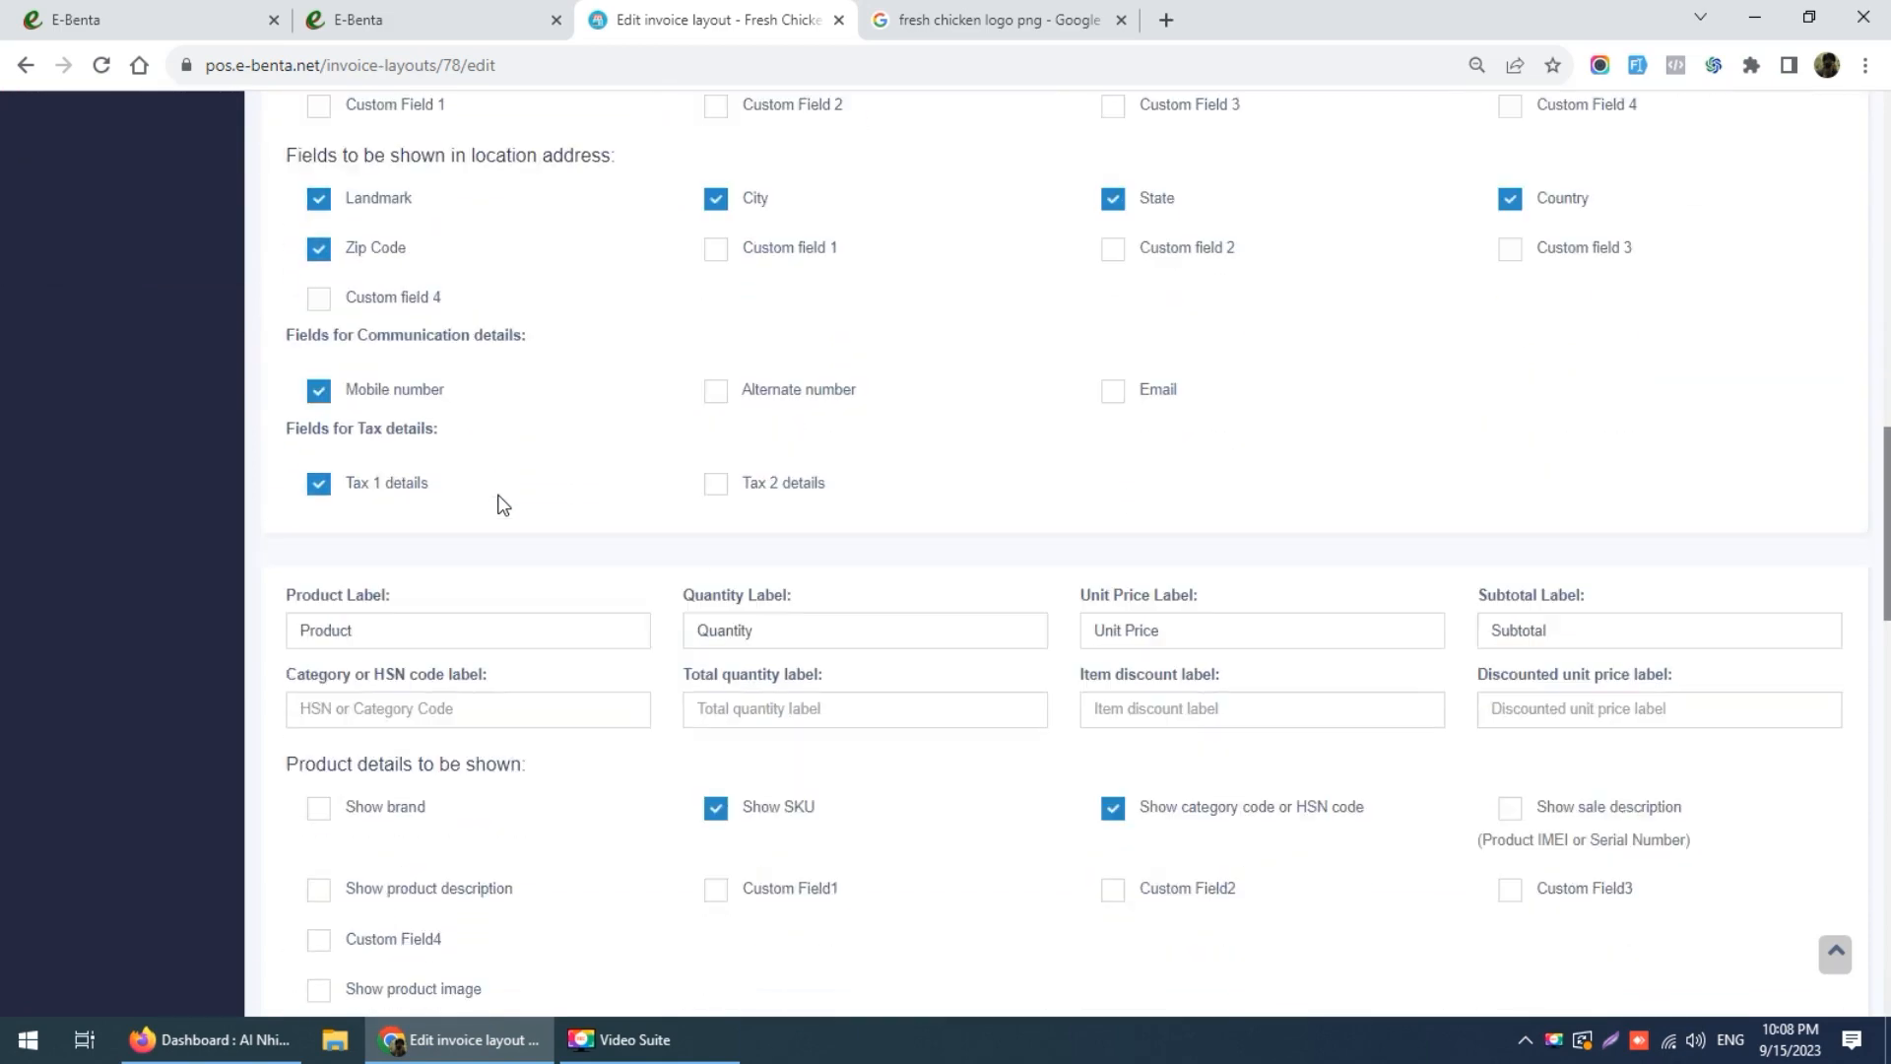
{"action": "scroll", "coordinate": [502, 504], "scroll_direction": "up", "scroll_amount": 3}
{"action": "scroll", "coordinate": [502, 504], "scroll_direction": "up", "scroll_amount": 4}
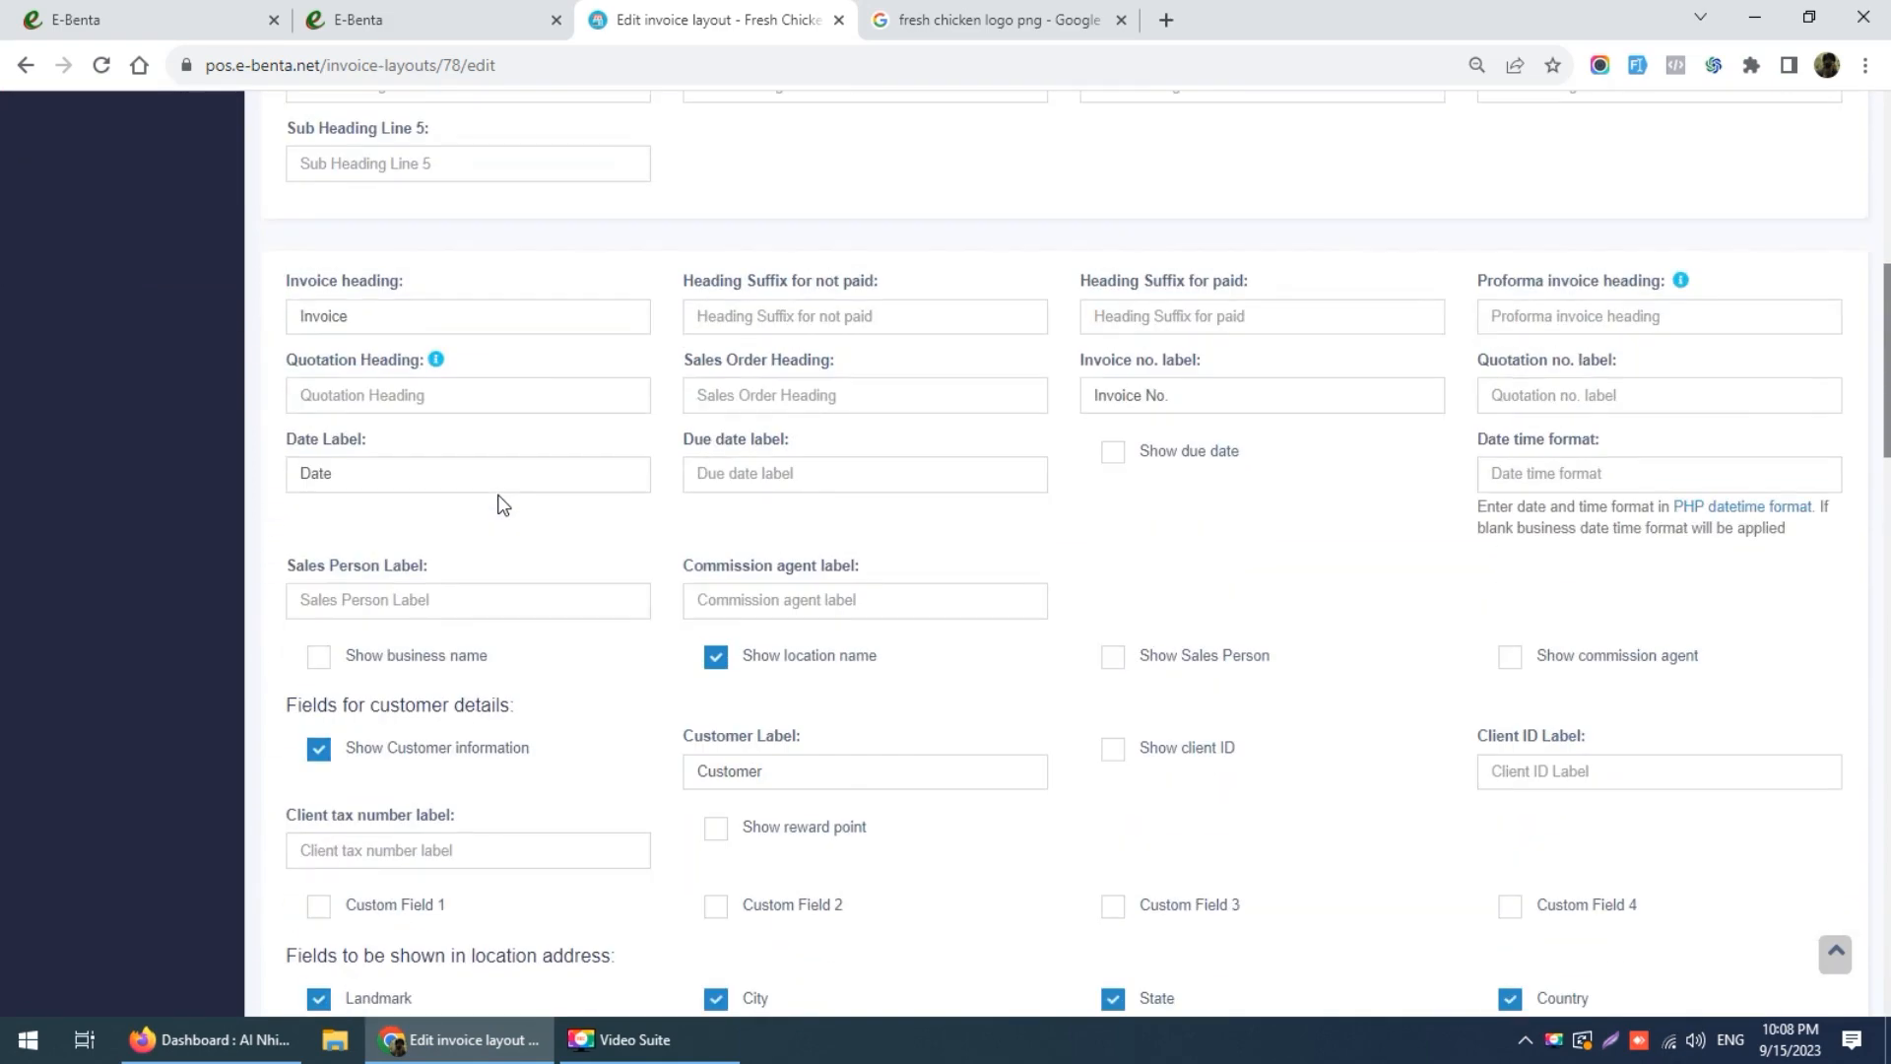
{"action": "scroll", "coordinate": [502, 504], "scroll_direction": "down", "scroll_amount": 2}
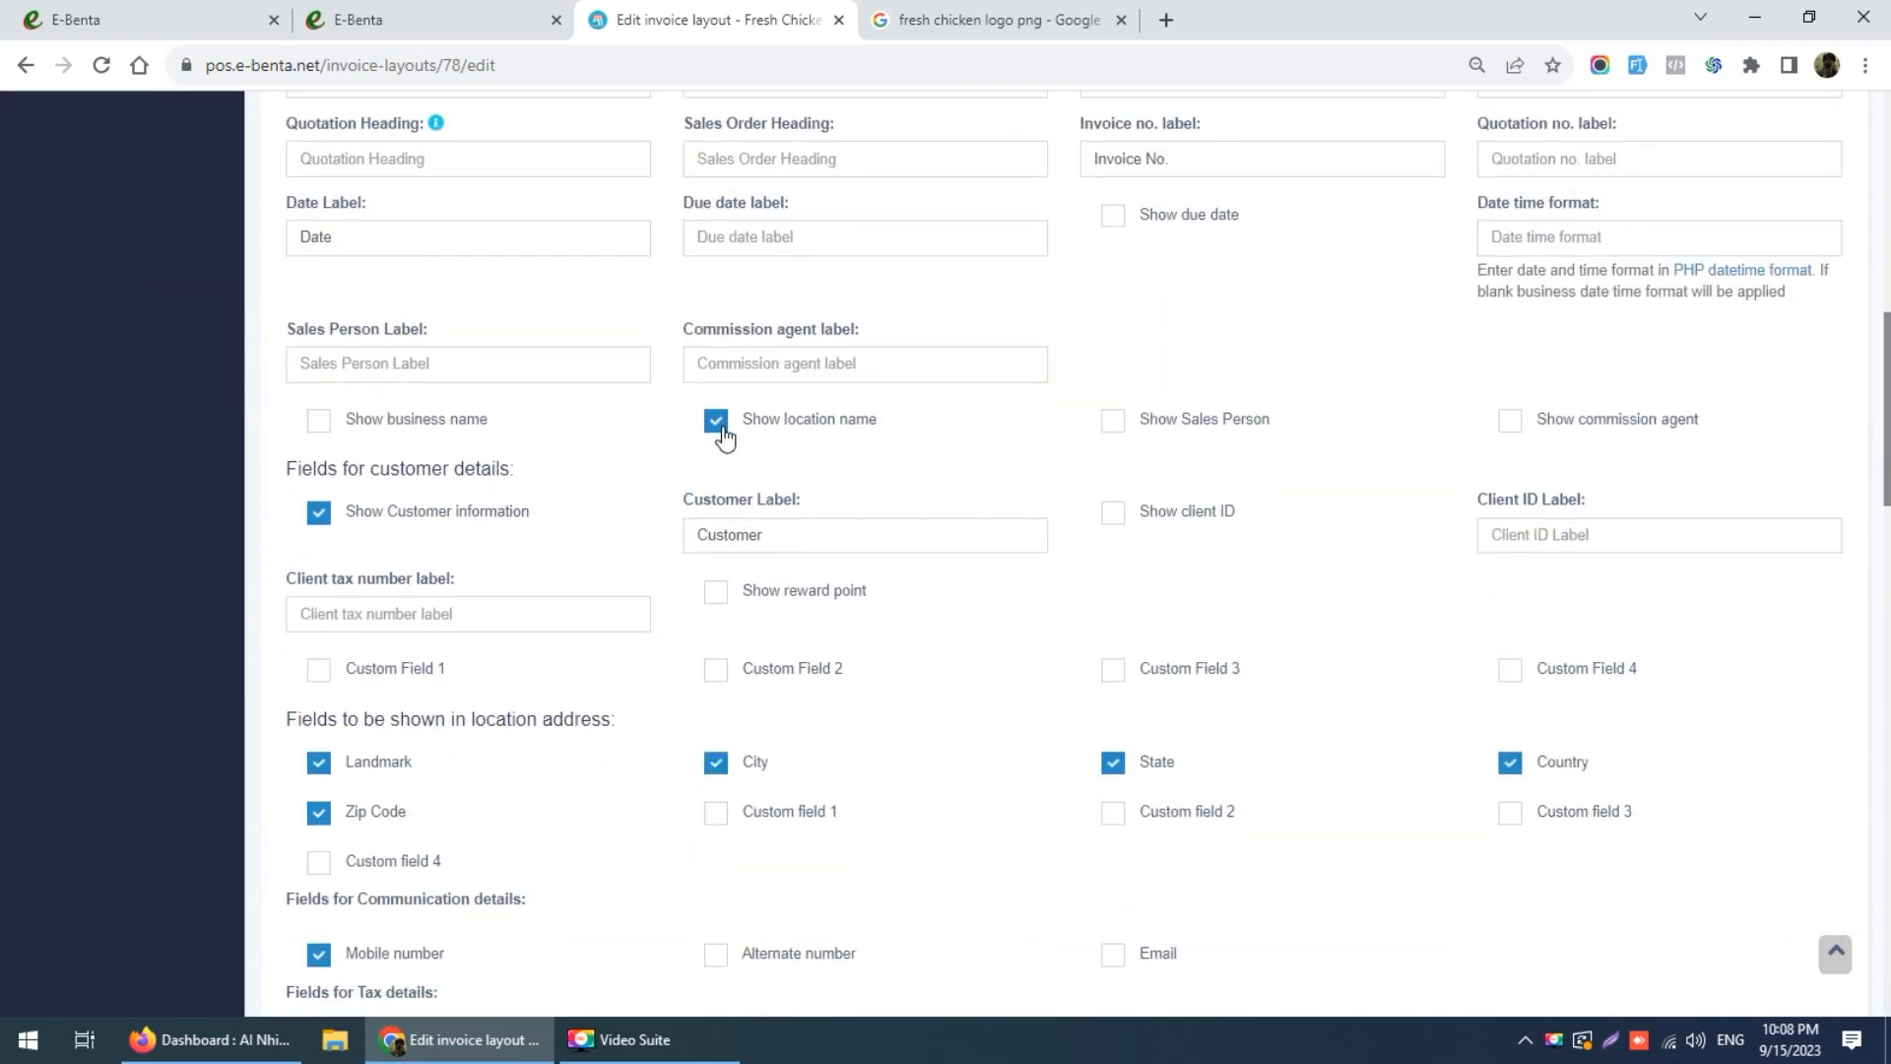
{"action": "left_click", "coordinate": [720, 427]}
{"action": "scroll", "coordinate": [677, 549], "scroll_direction": "down", "scroll_amount": 3}
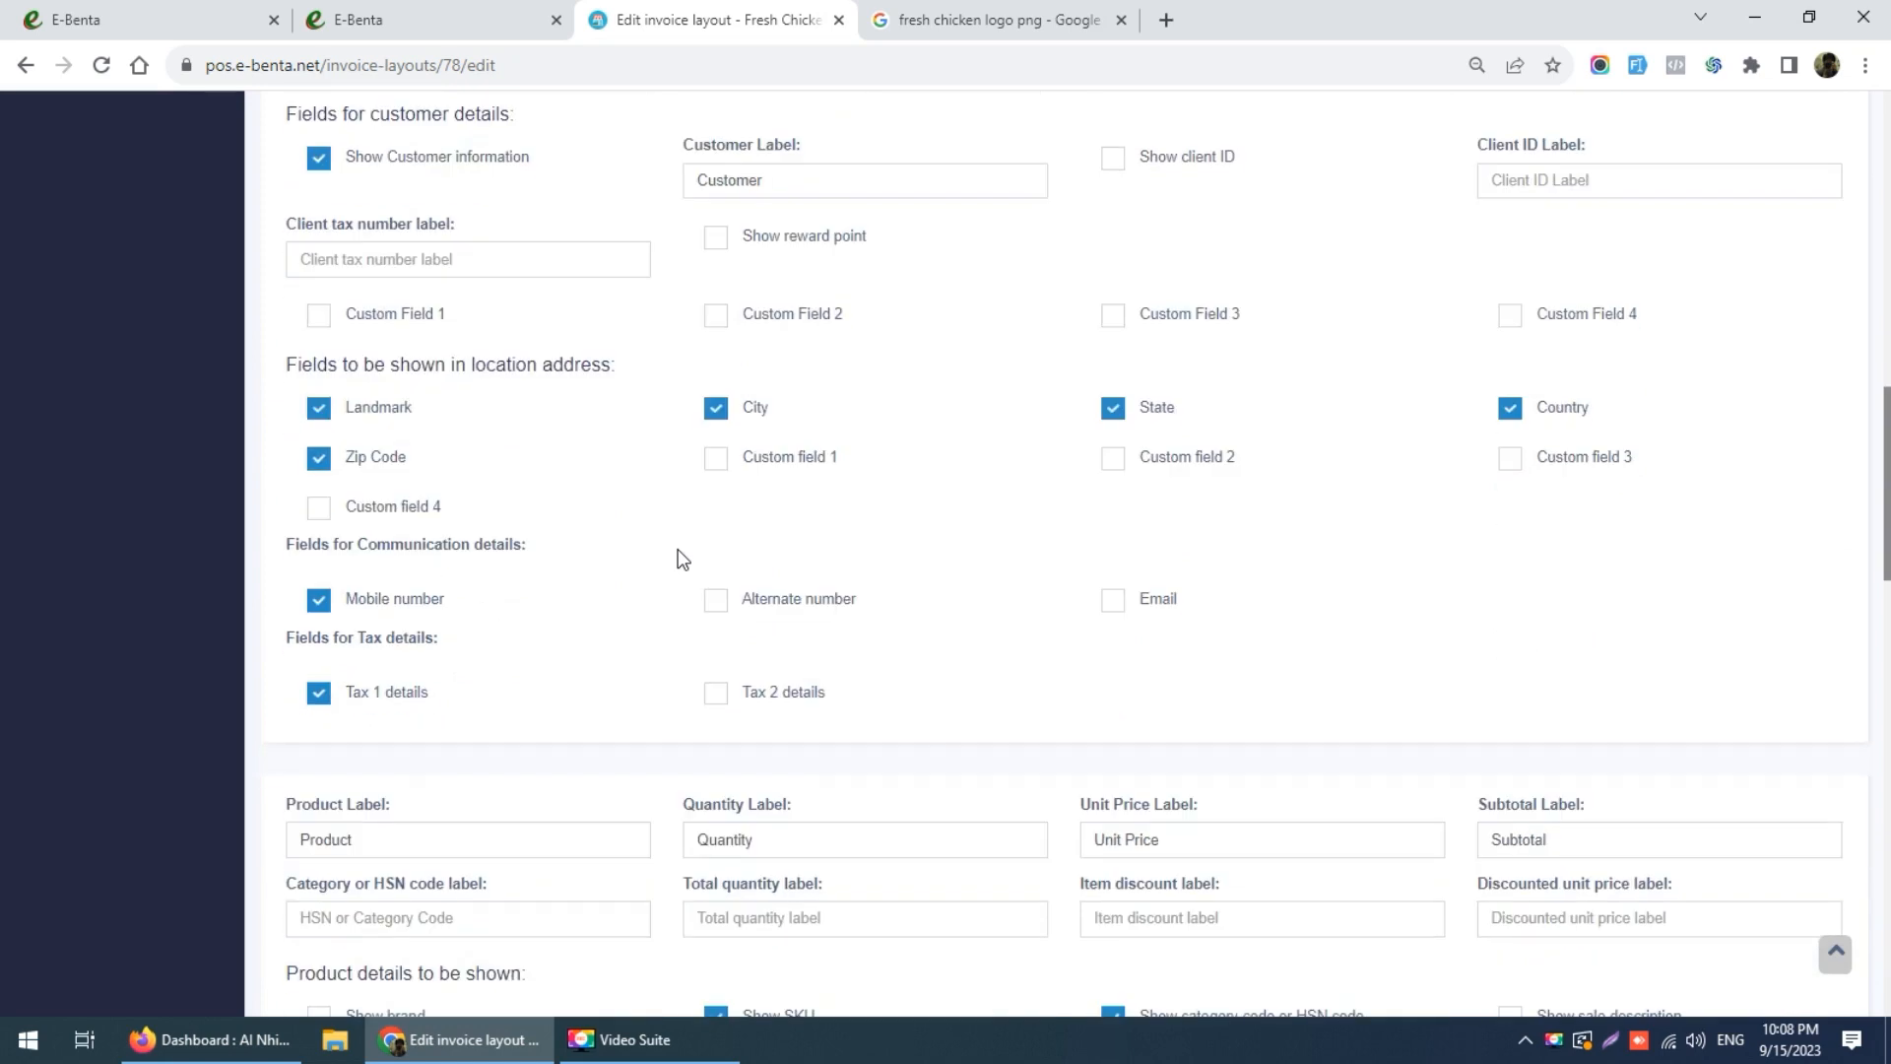
{"action": "left_click", "coordinate": [318, 407]}
{"action": "left_click", "coordinate": [318, 457]}
{"action": "left_click", "coordinate": [715, 409]}
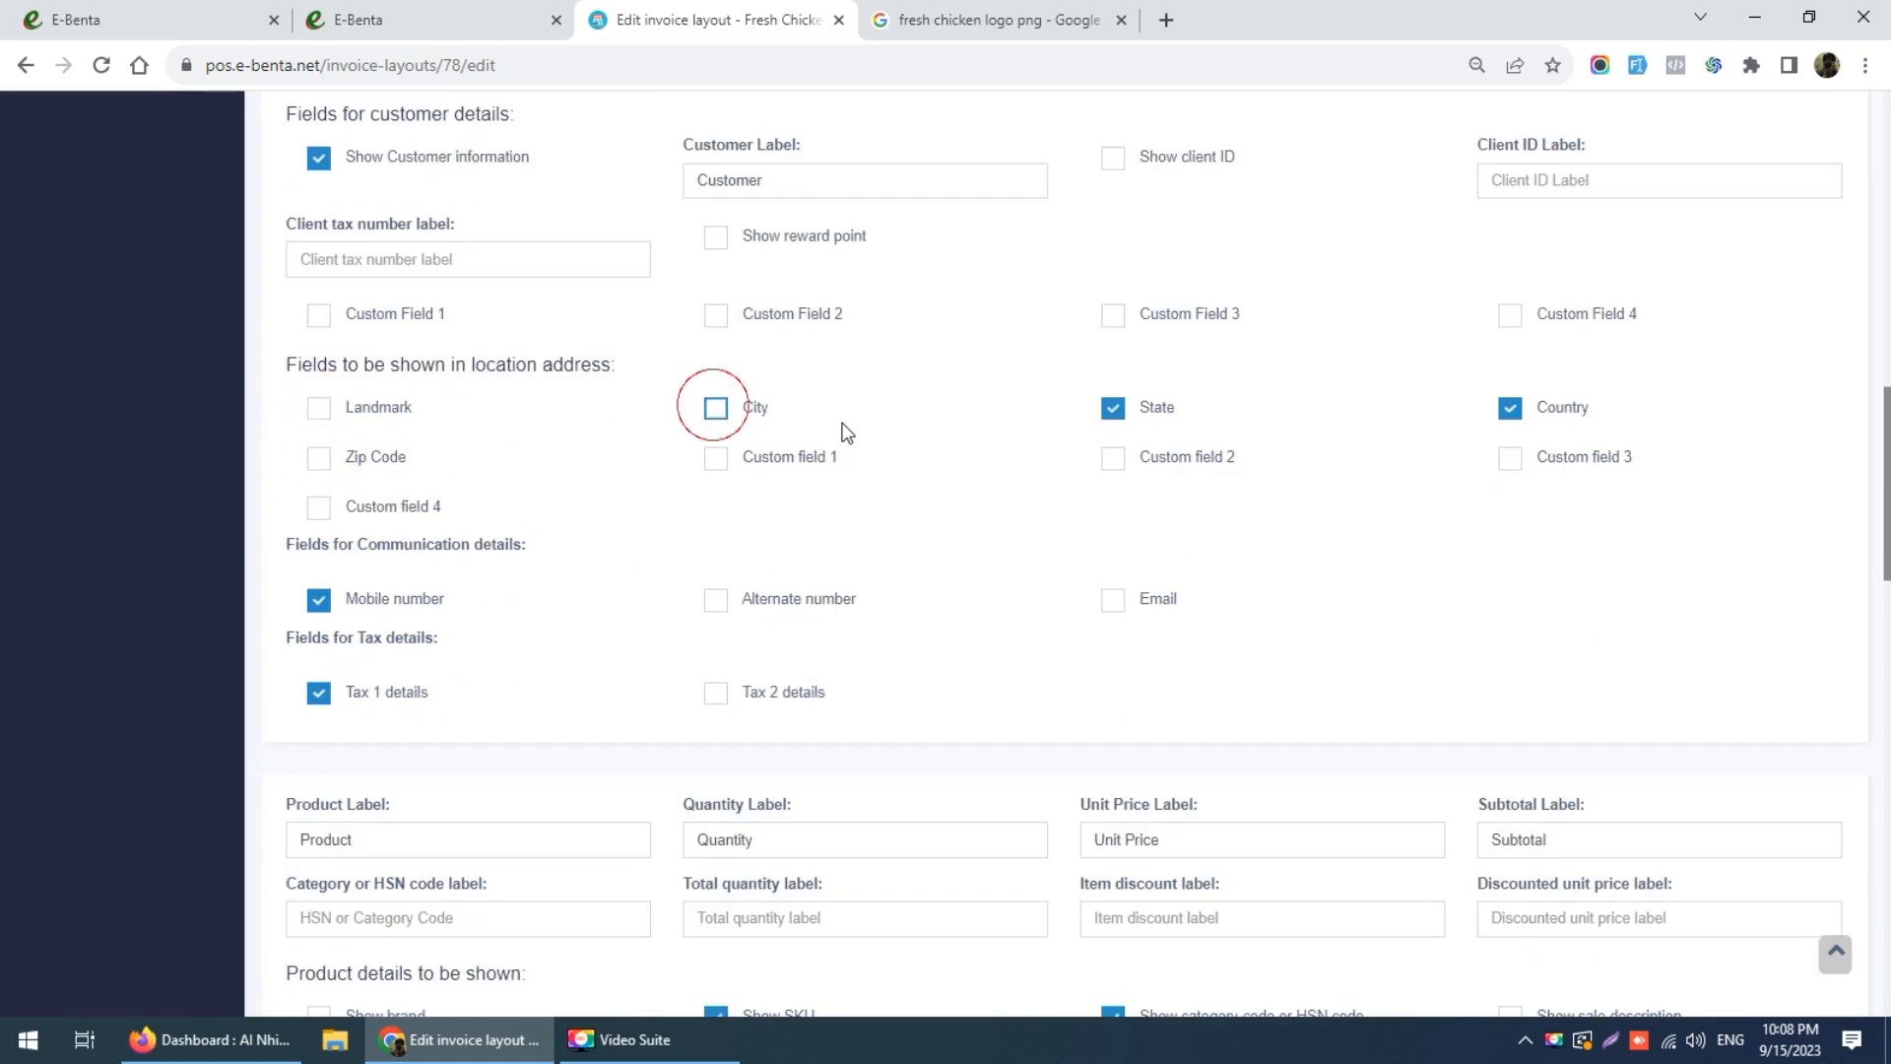
{"action": "left_click", "coordinate": [1111, 411]}
{"action": "left_click", "coordinate": [1512, 412]}
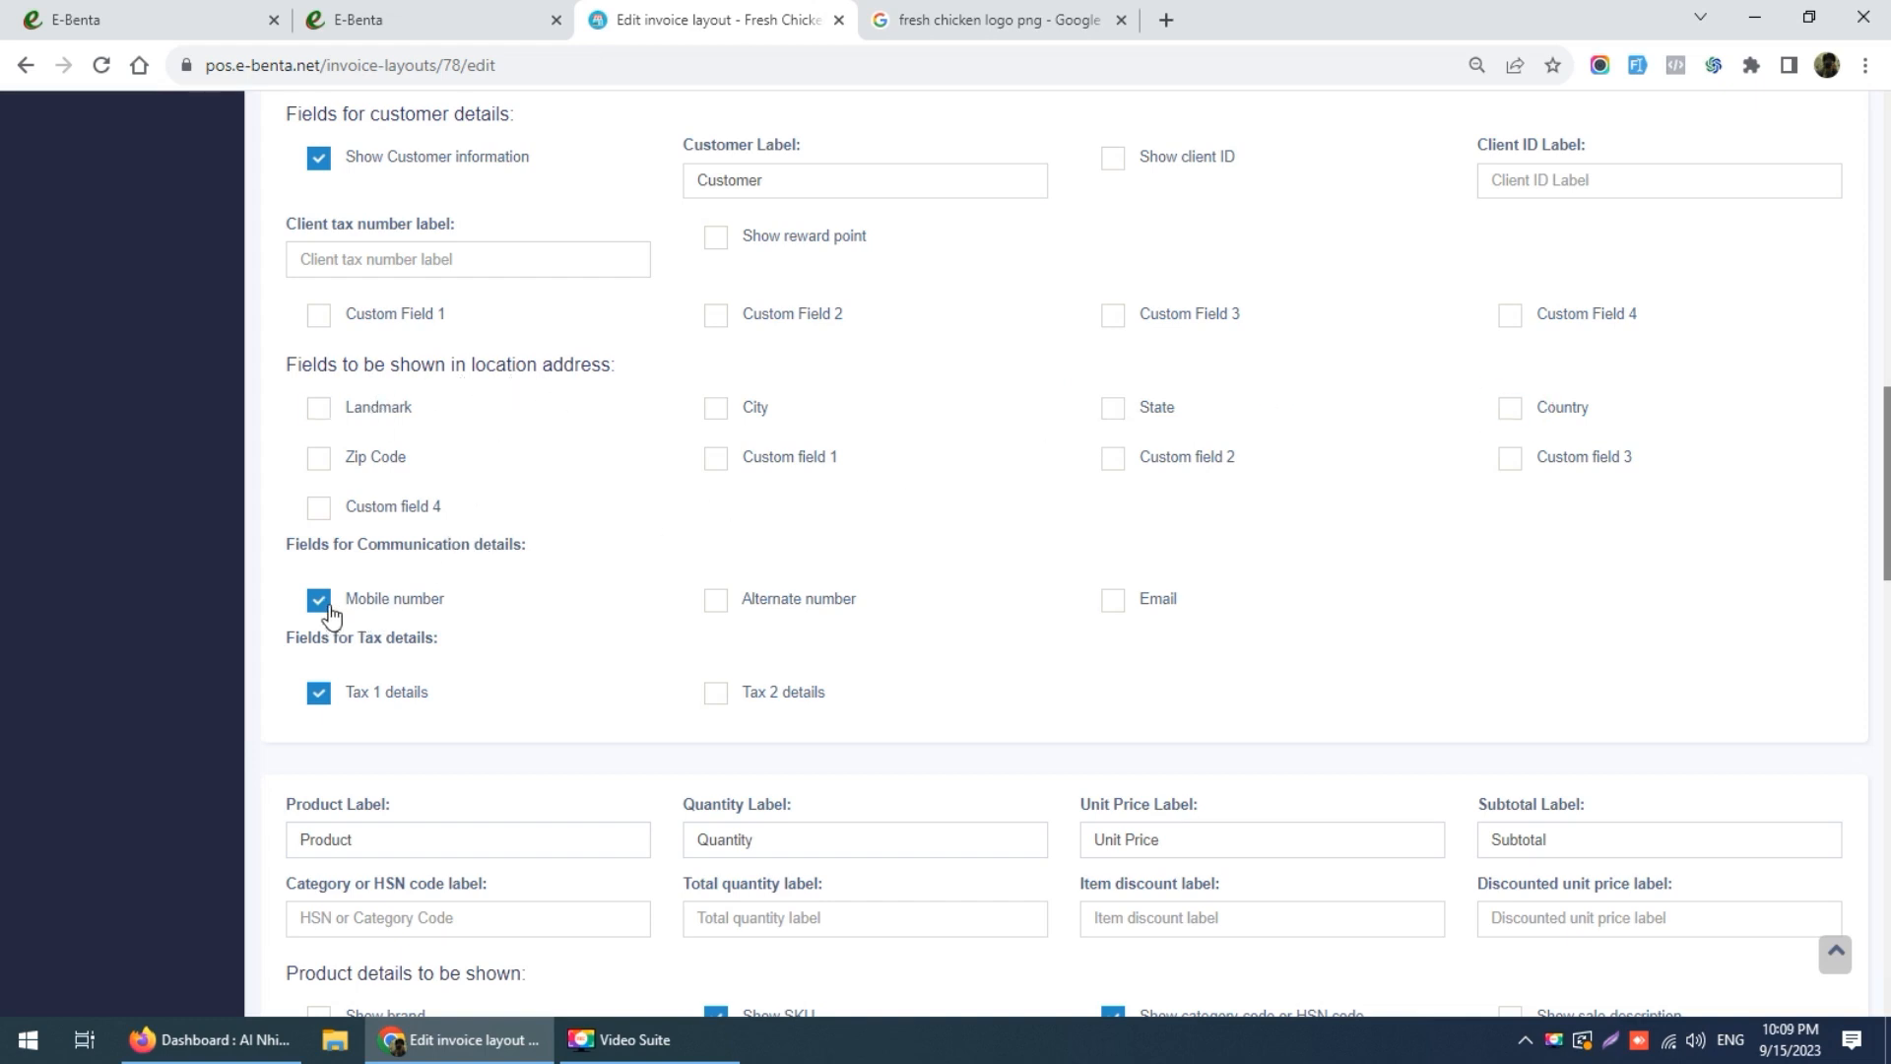
{"action": "left_click", "coordinate": [329, 612]}
Step: Stop showing tax 1 details, SKU, and category or HSN code on invoices
{"action": "scroll", "coordinate": [492, 714], "scroll_direction": "down", "scroll_amount": 2}
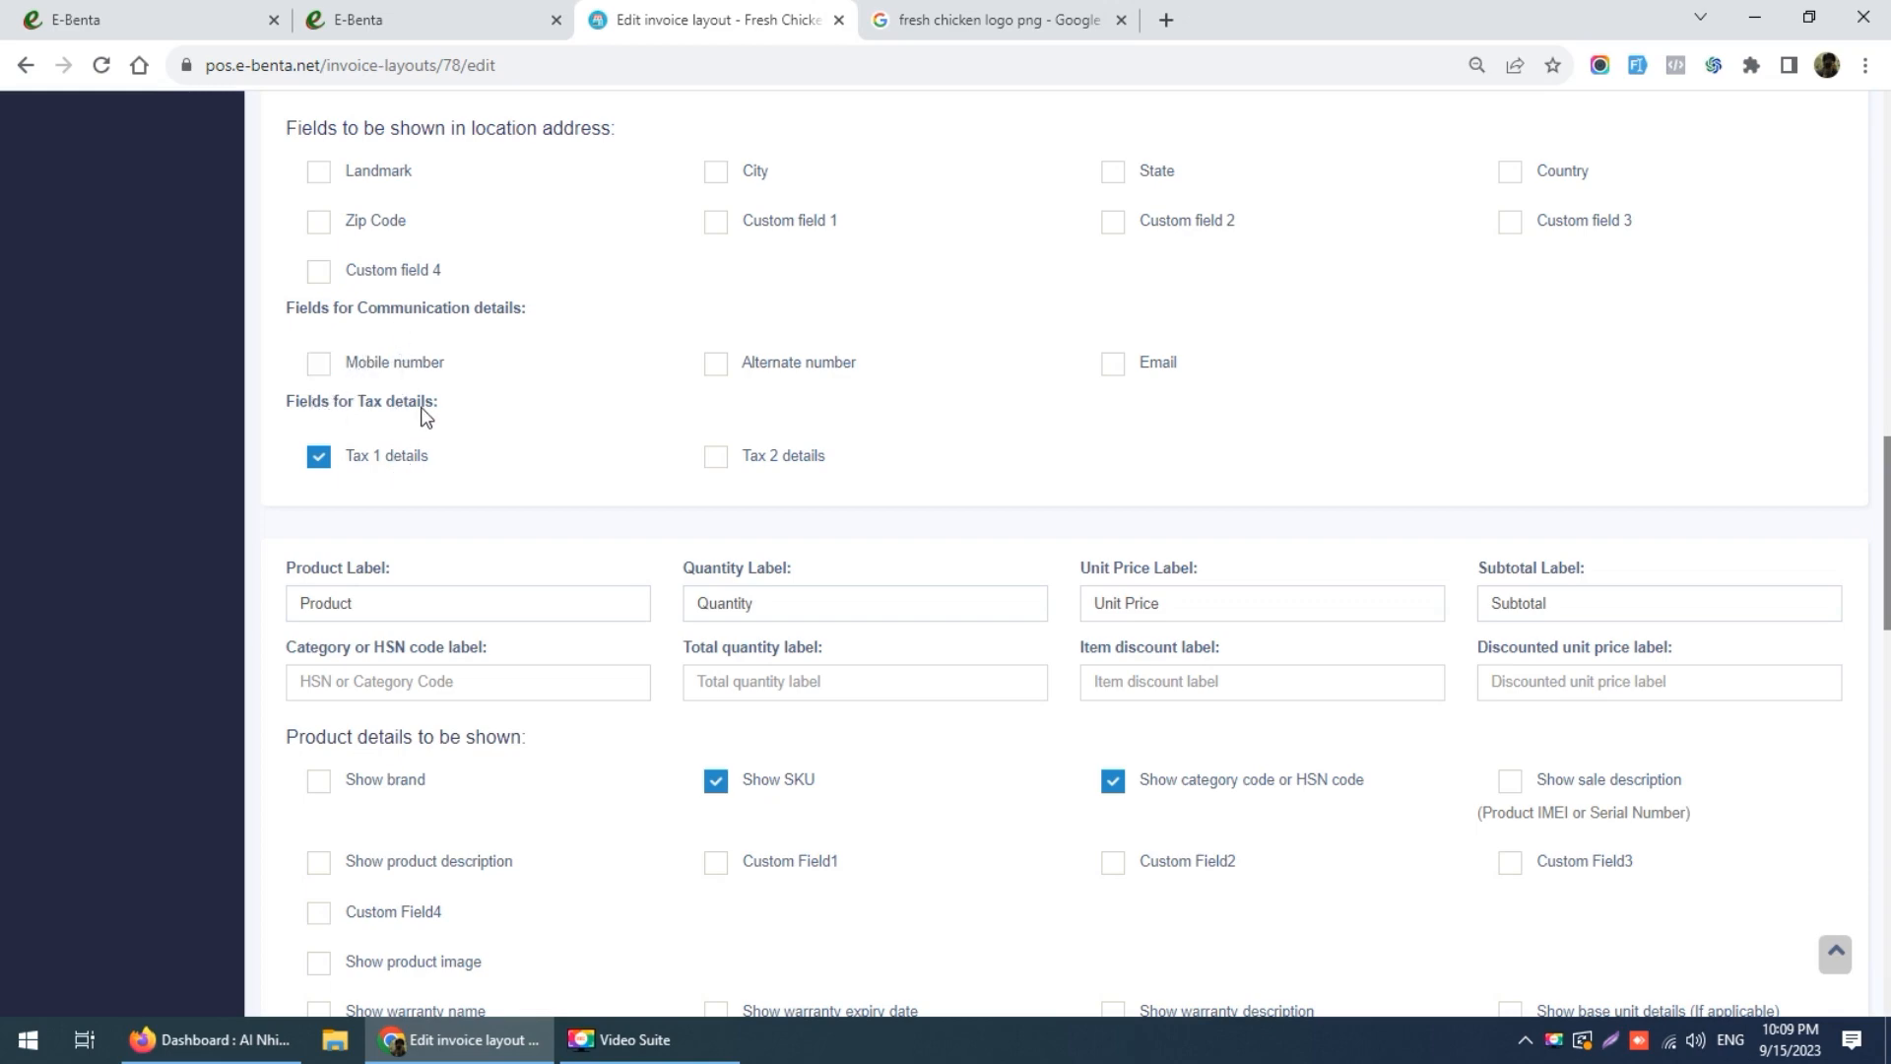
{"action": "scroll", "coordinate": [426, 417], "scroll_direction": "up", "scroll_amount": 4}
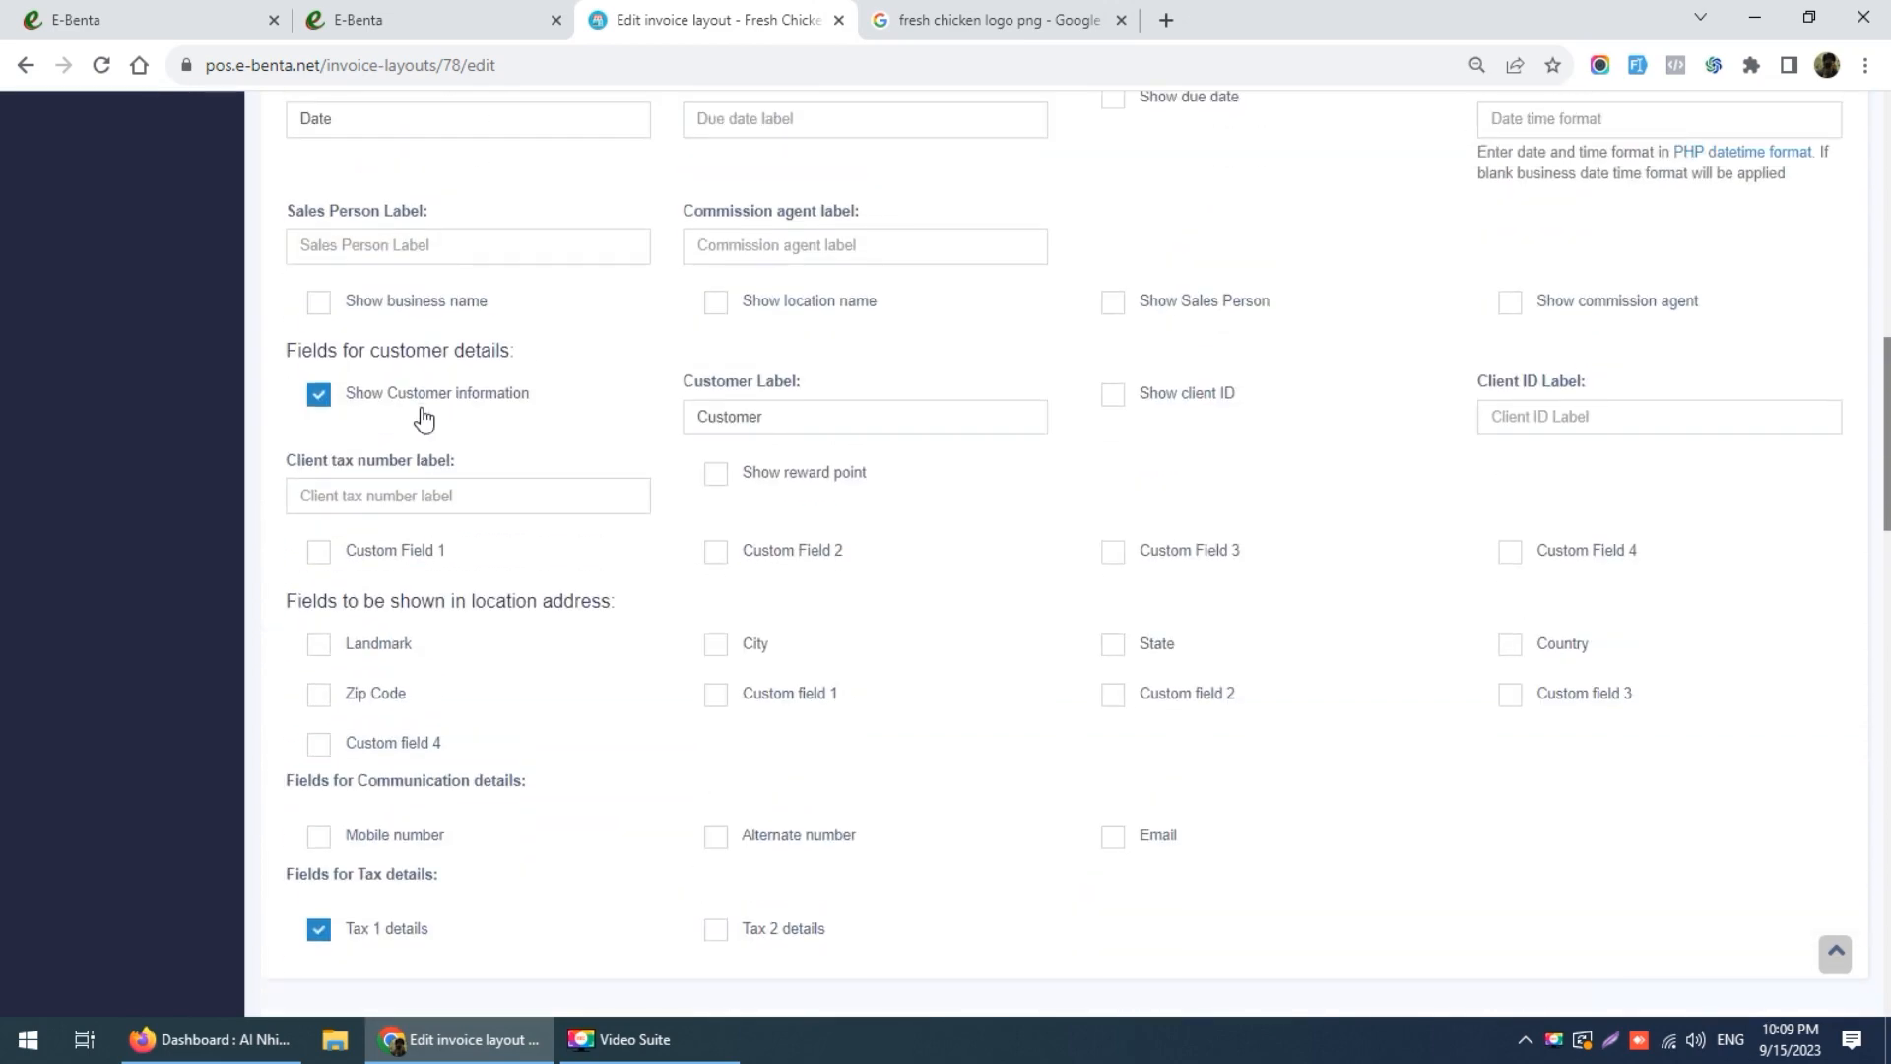
{"action": "scroll", "coordinate": [423, 419], "scroll_direction": "down", "scroll_amount": 3}
{"action": "left_click", "coordinate": [317, 571]}
{"action": "scroll", "coordinate": [532, 566], "scroll_direction": "down", "scroll_amount": 3}
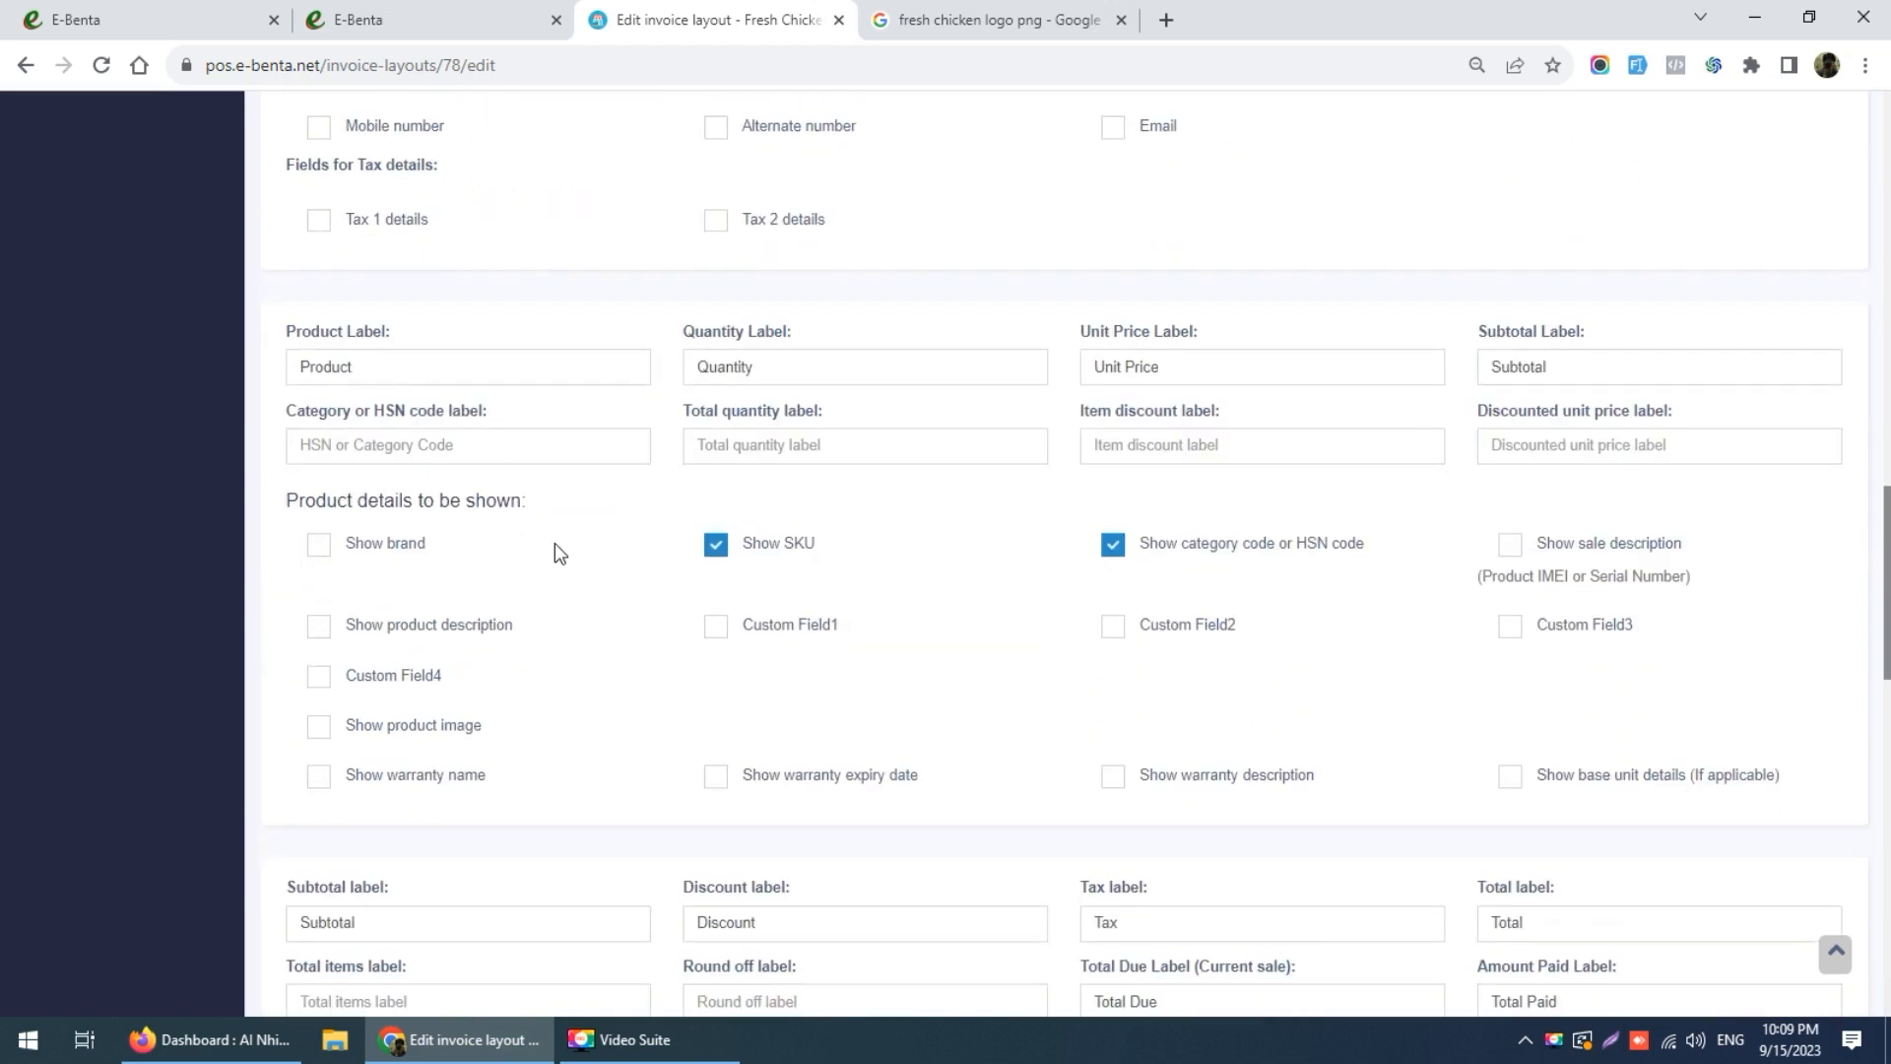
{"action": "left_click", "coordinate": [716, 547]}
{"action": "left_click", "coordinate": [1110, 555]}
{"action": "left_click", "coordinate": [718, 552]}
{"action": "left_click", "coordinate": [722, 558]}
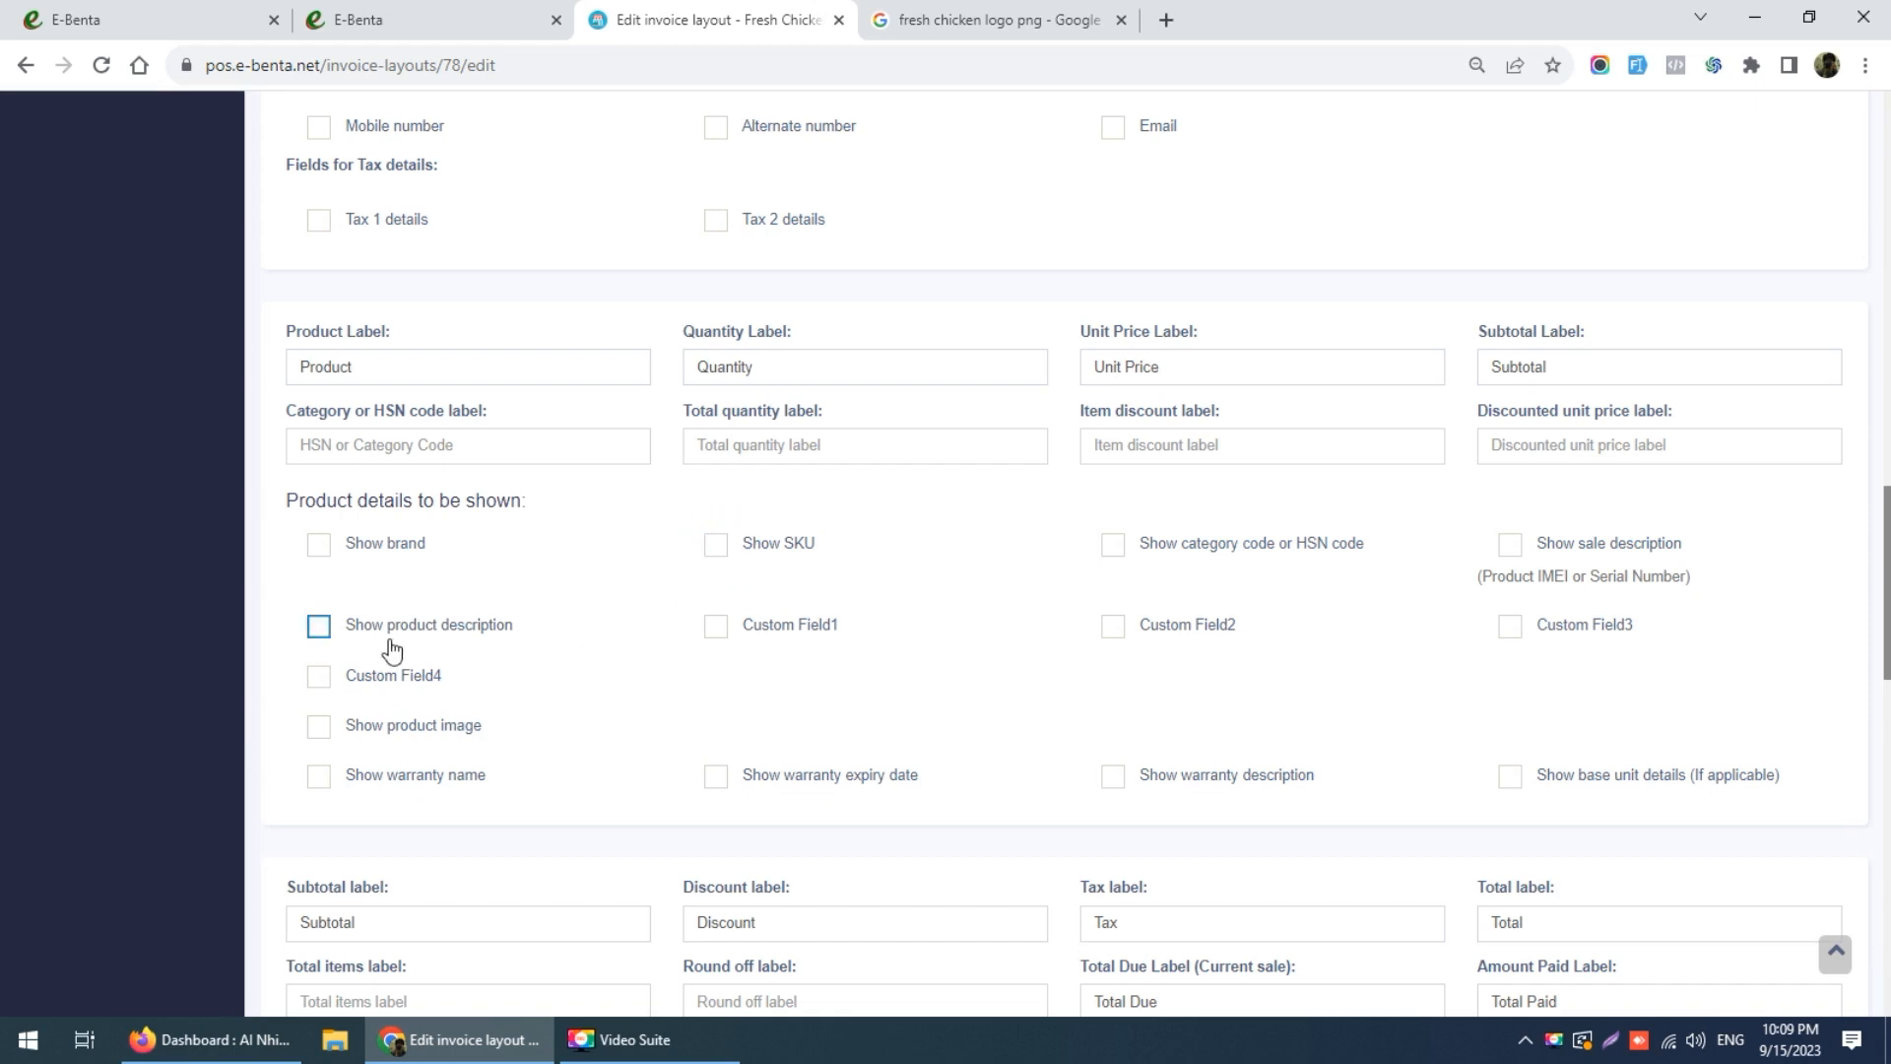
Step: Show the product description and product image on invoice lines
{"action": "left_click", "coordinate": [318, 627]}
{"action": "left_click", "coordinate": [319, 732]}
{"action": "scroll", "coordinate": [560, 748], "scroll_direction": "down", "scroll_amount": 2}
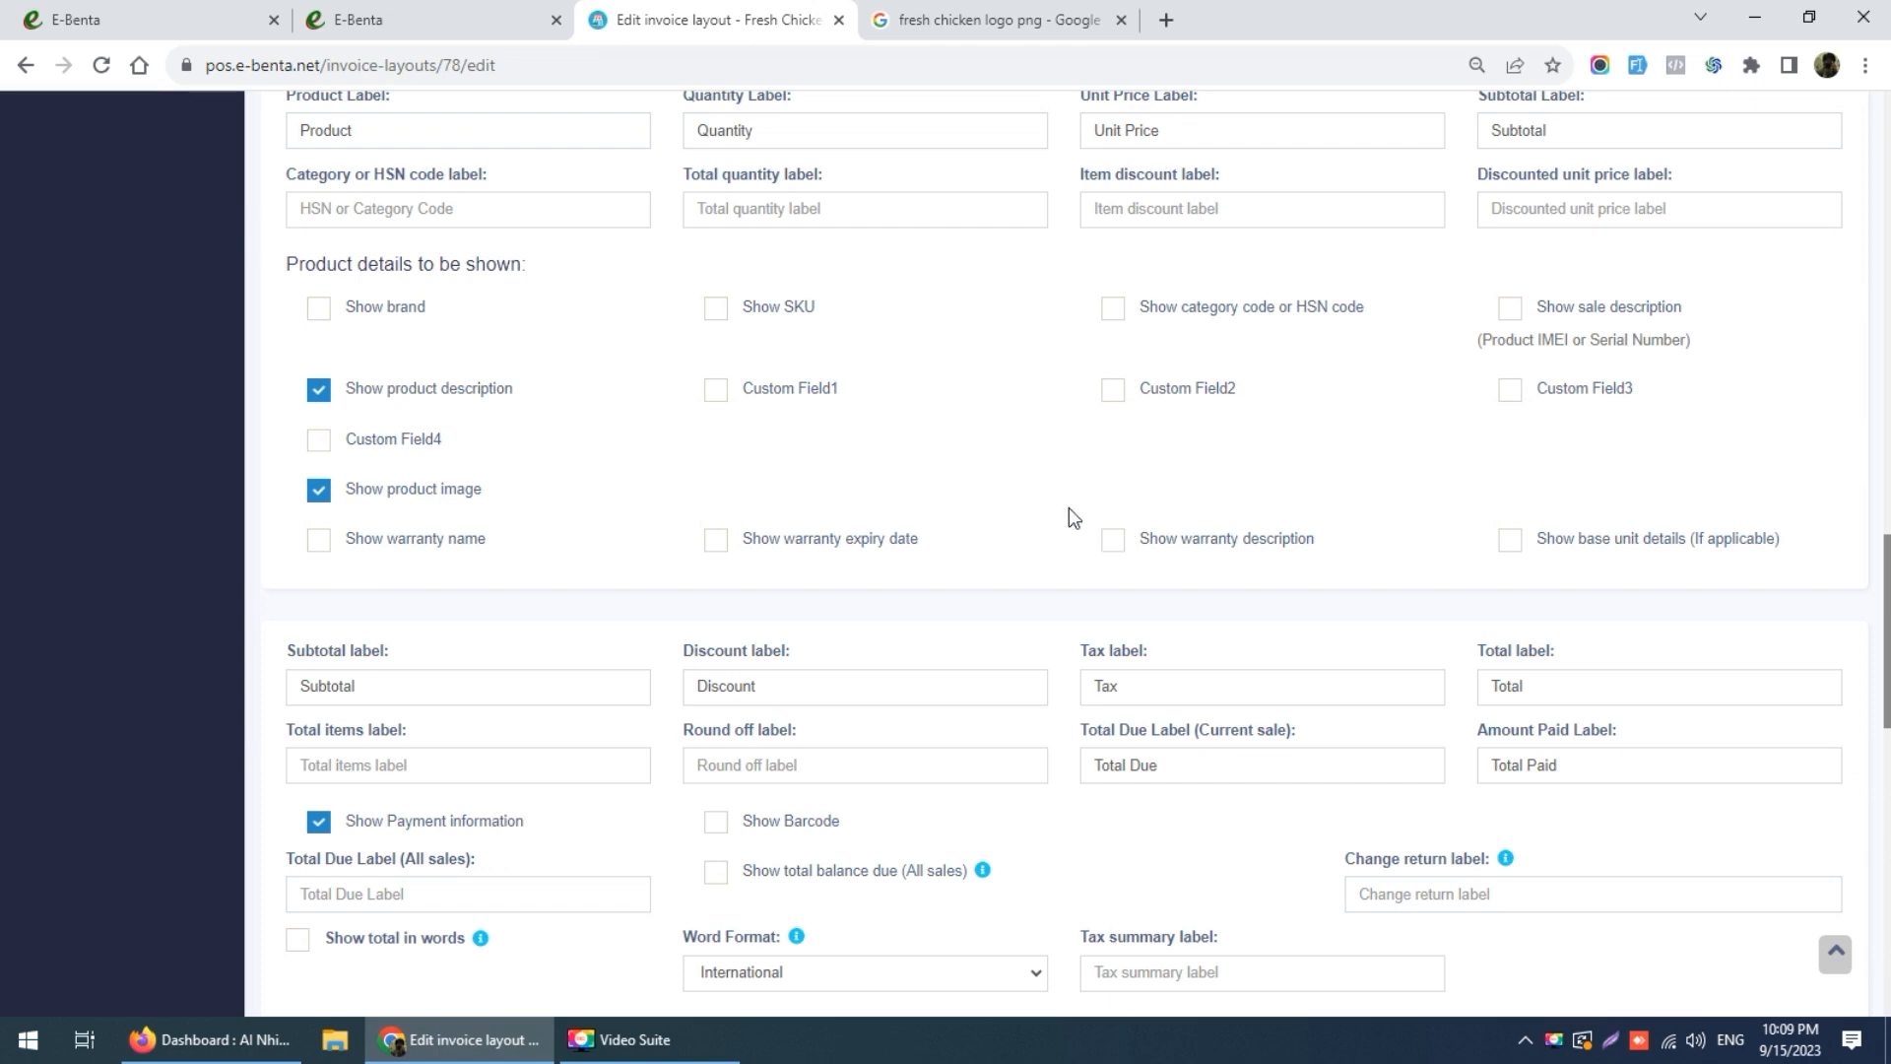
{"action": "scroll", "coordinate": [1119, 492], "scroll_direction": "down", "scroll_amount": 2}
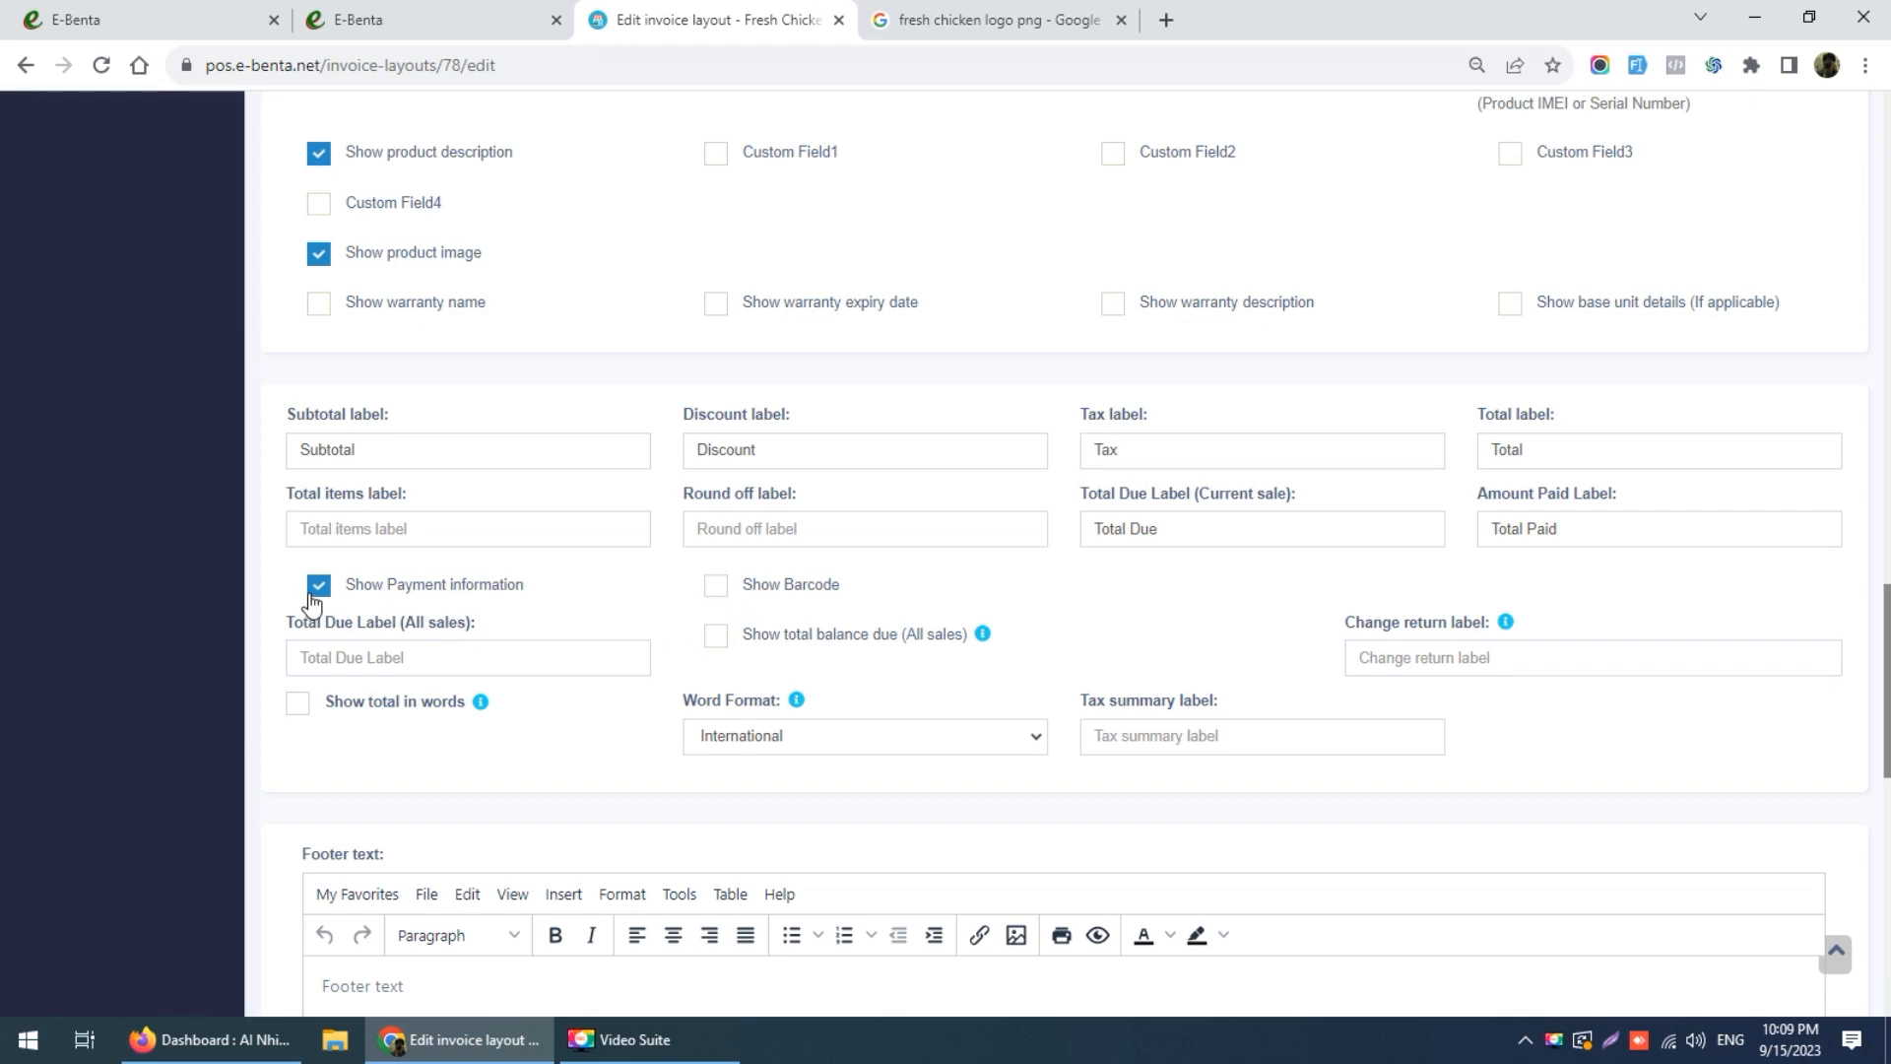
{"action": "scroll", "coordinate": [1182, 597], "scroll_direction": "down", "scroll_amount": 2}
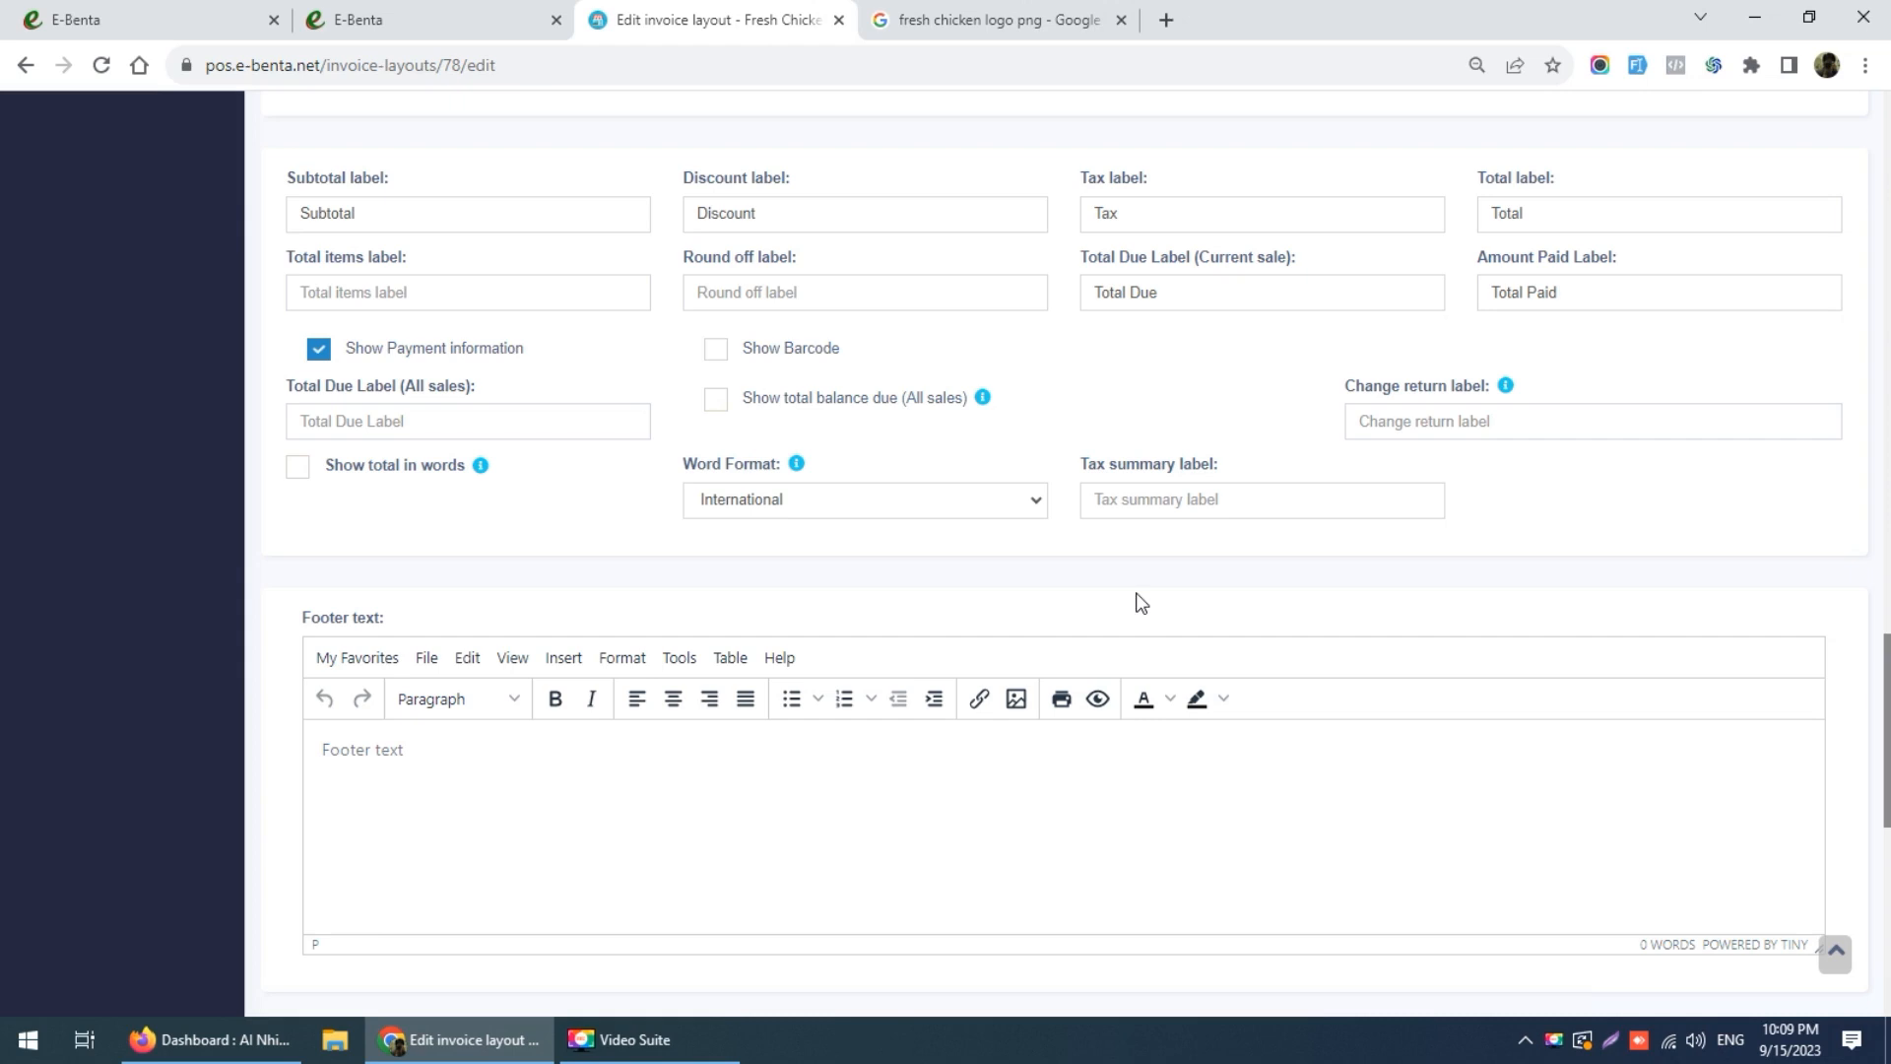
{"action": "scroll", "coordinate": [1137, 600], "scroll_direction": "down", "scroll_amount": 6}
Step: Enable a labelled ZATCA QR code with business name, tax 1, invoice number, date-time and total tax
{"action": "left_click", "coordinate": [317, 423]}
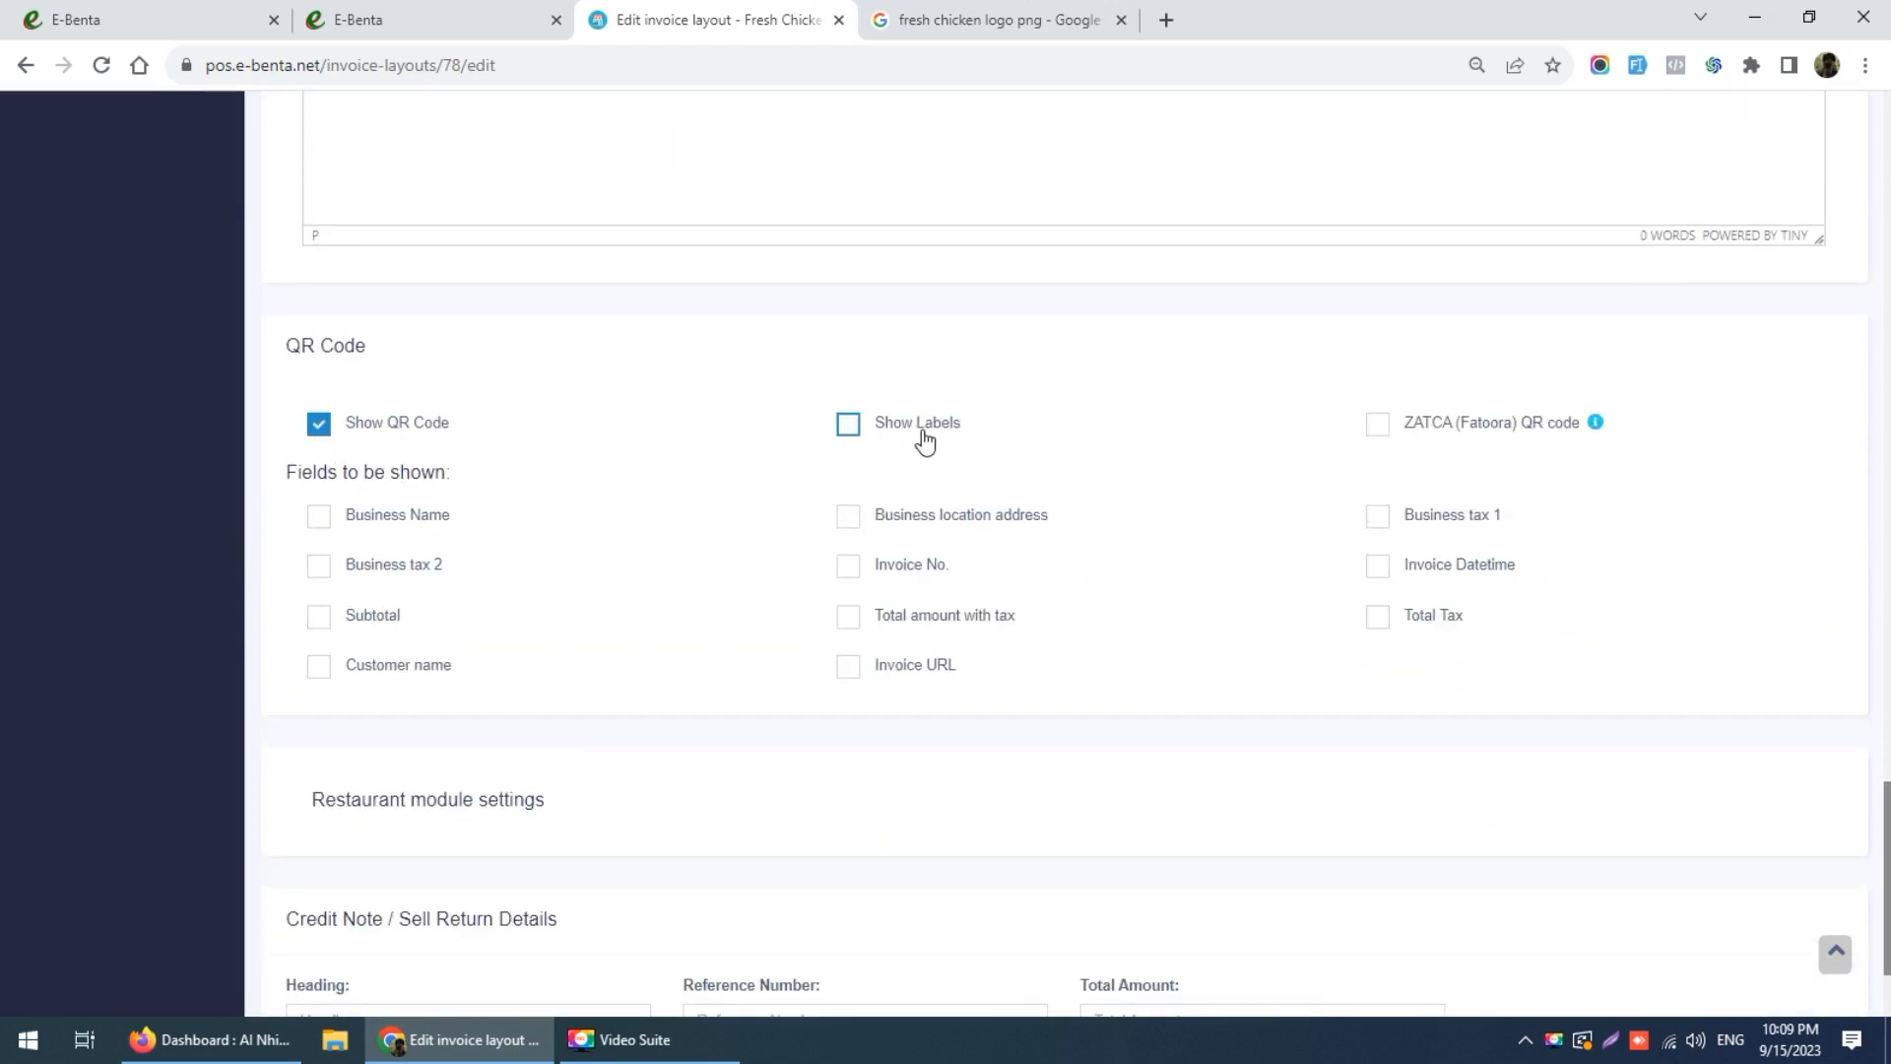
{"action": "left_click", "coordinate": [1376, 425]}
{"action": "left_click", "coordinate": [318, 514]}
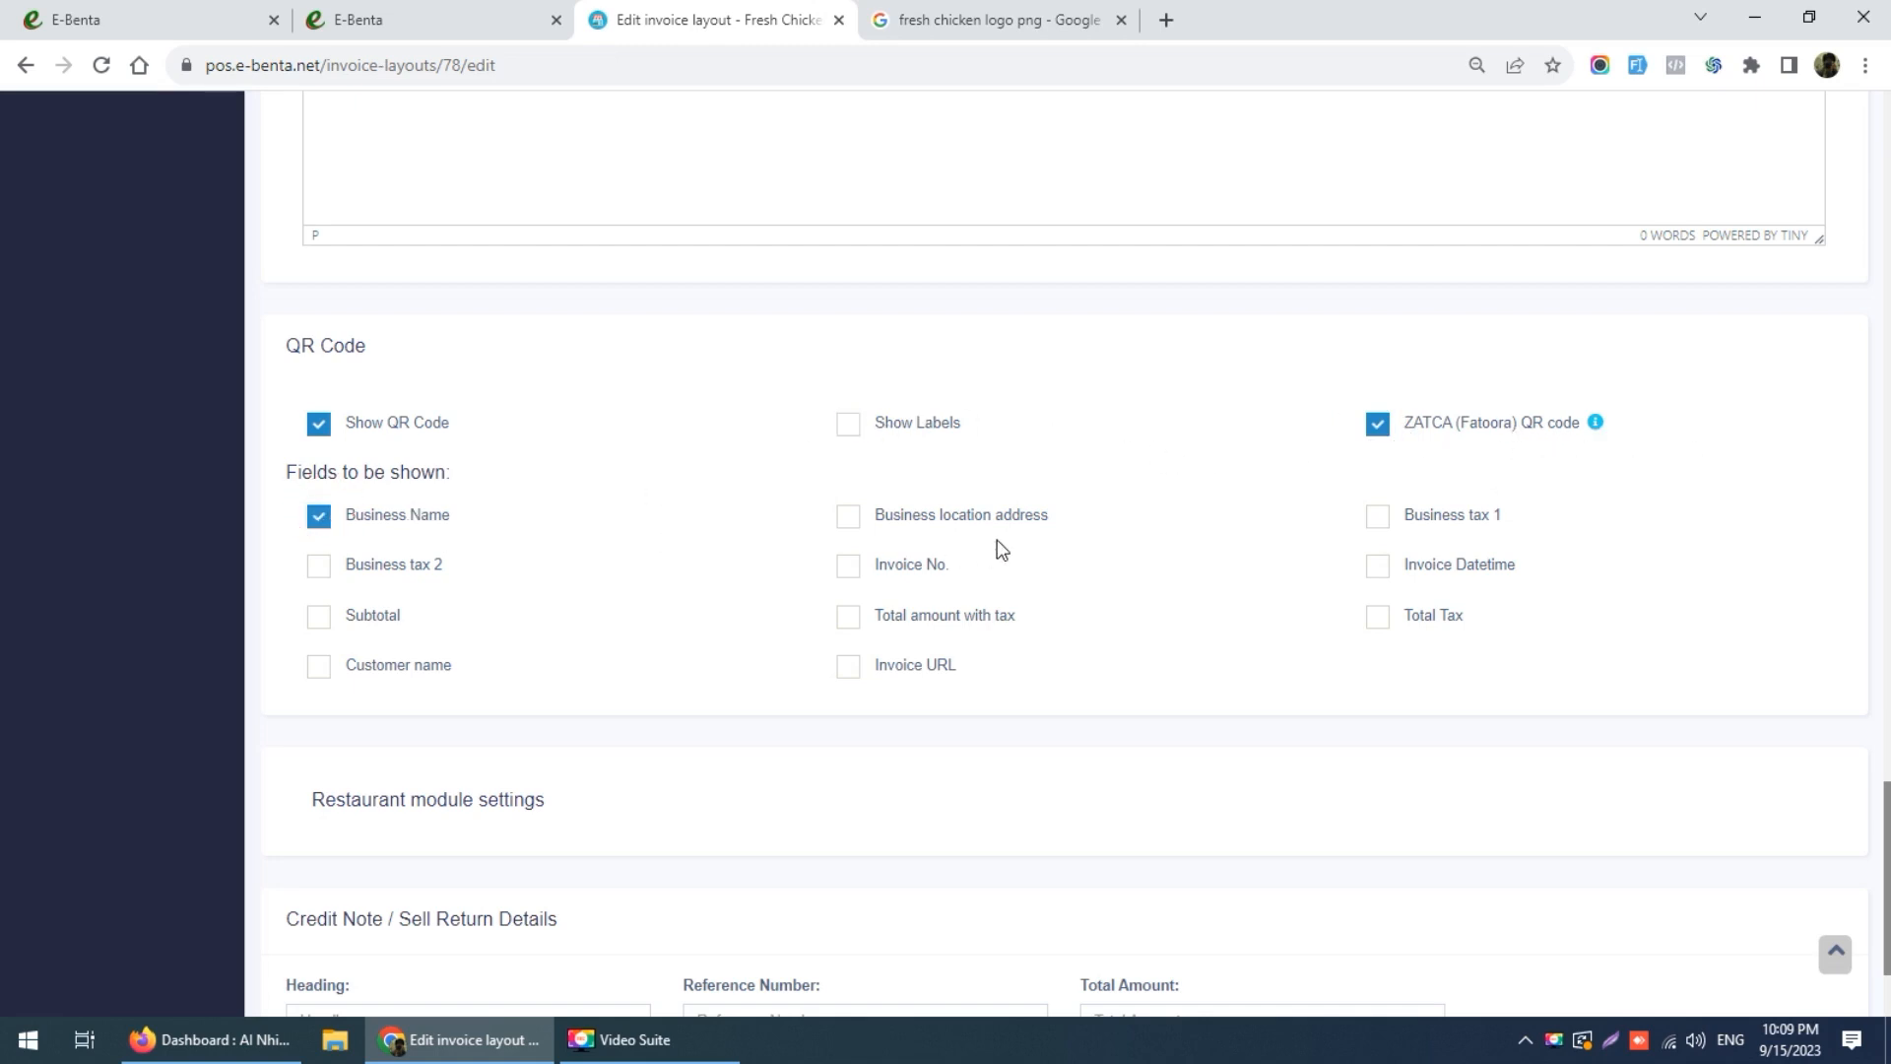
{"action": "left_click", "coordinate": [1378, 518]}
{"action": "left_click", "coordinate": [851, 568]}
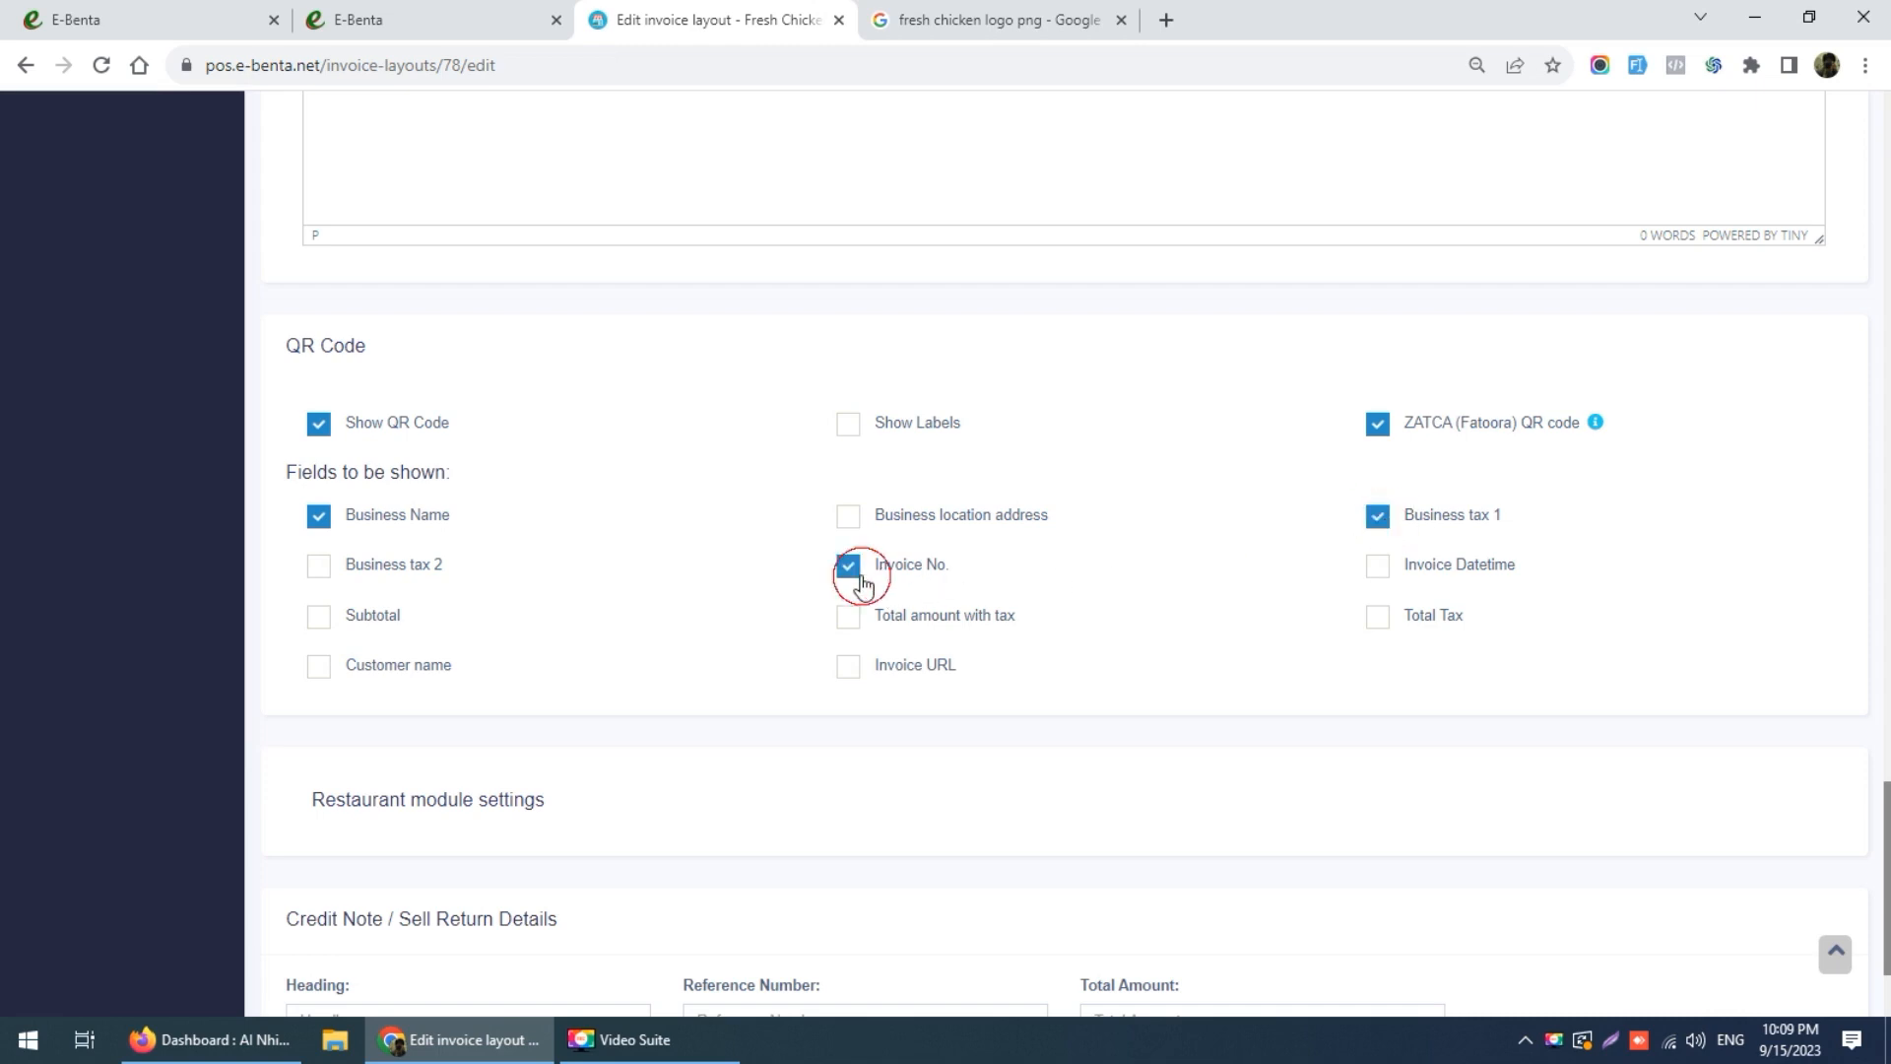
{"action": "left_click", "coordinate": [1375, 569]}
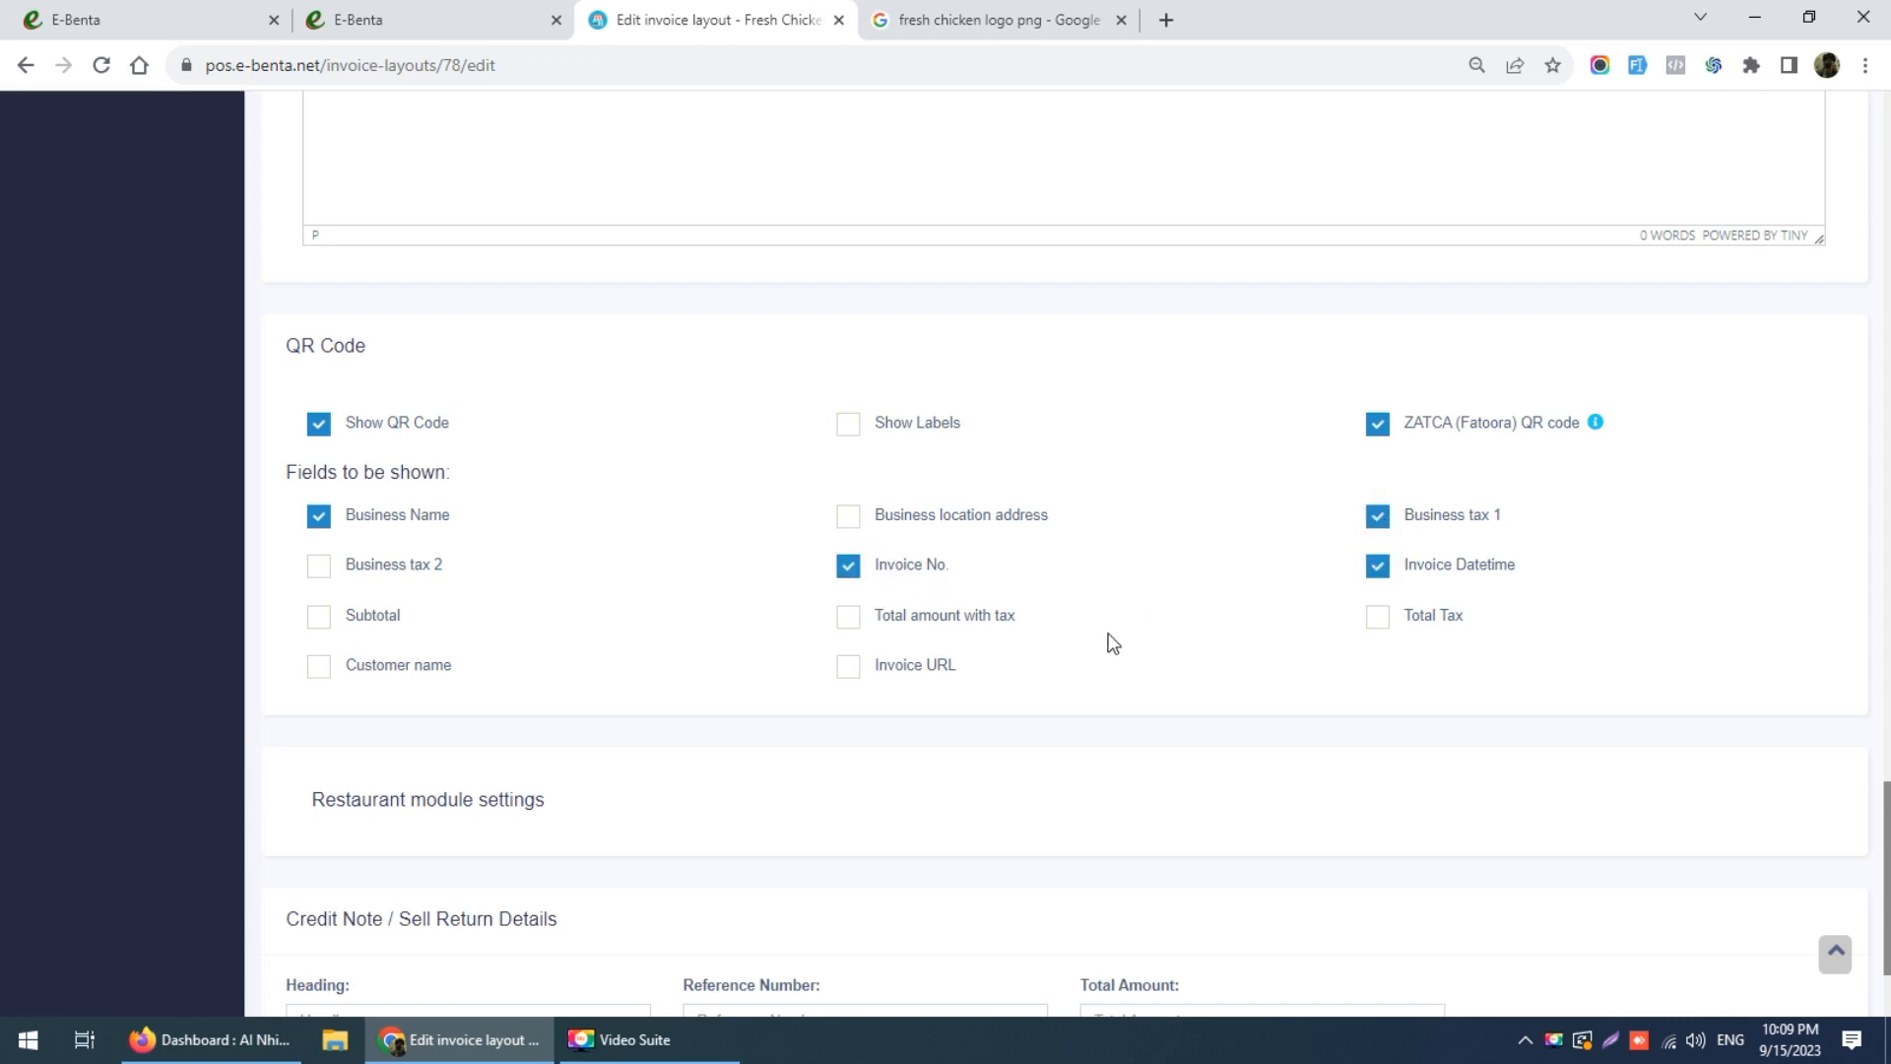
{"action": "left_click", "coordinate": [1374, 619]}
{"action": "left_click", "coordinate": [851, 427]}
Step: Add total amount with tax to the QR code, keep total tax, and update the layout
{"action": "scroll", "coordinate": [1117, 621], "scroll_direction": "down", "scroll_amount": 2}
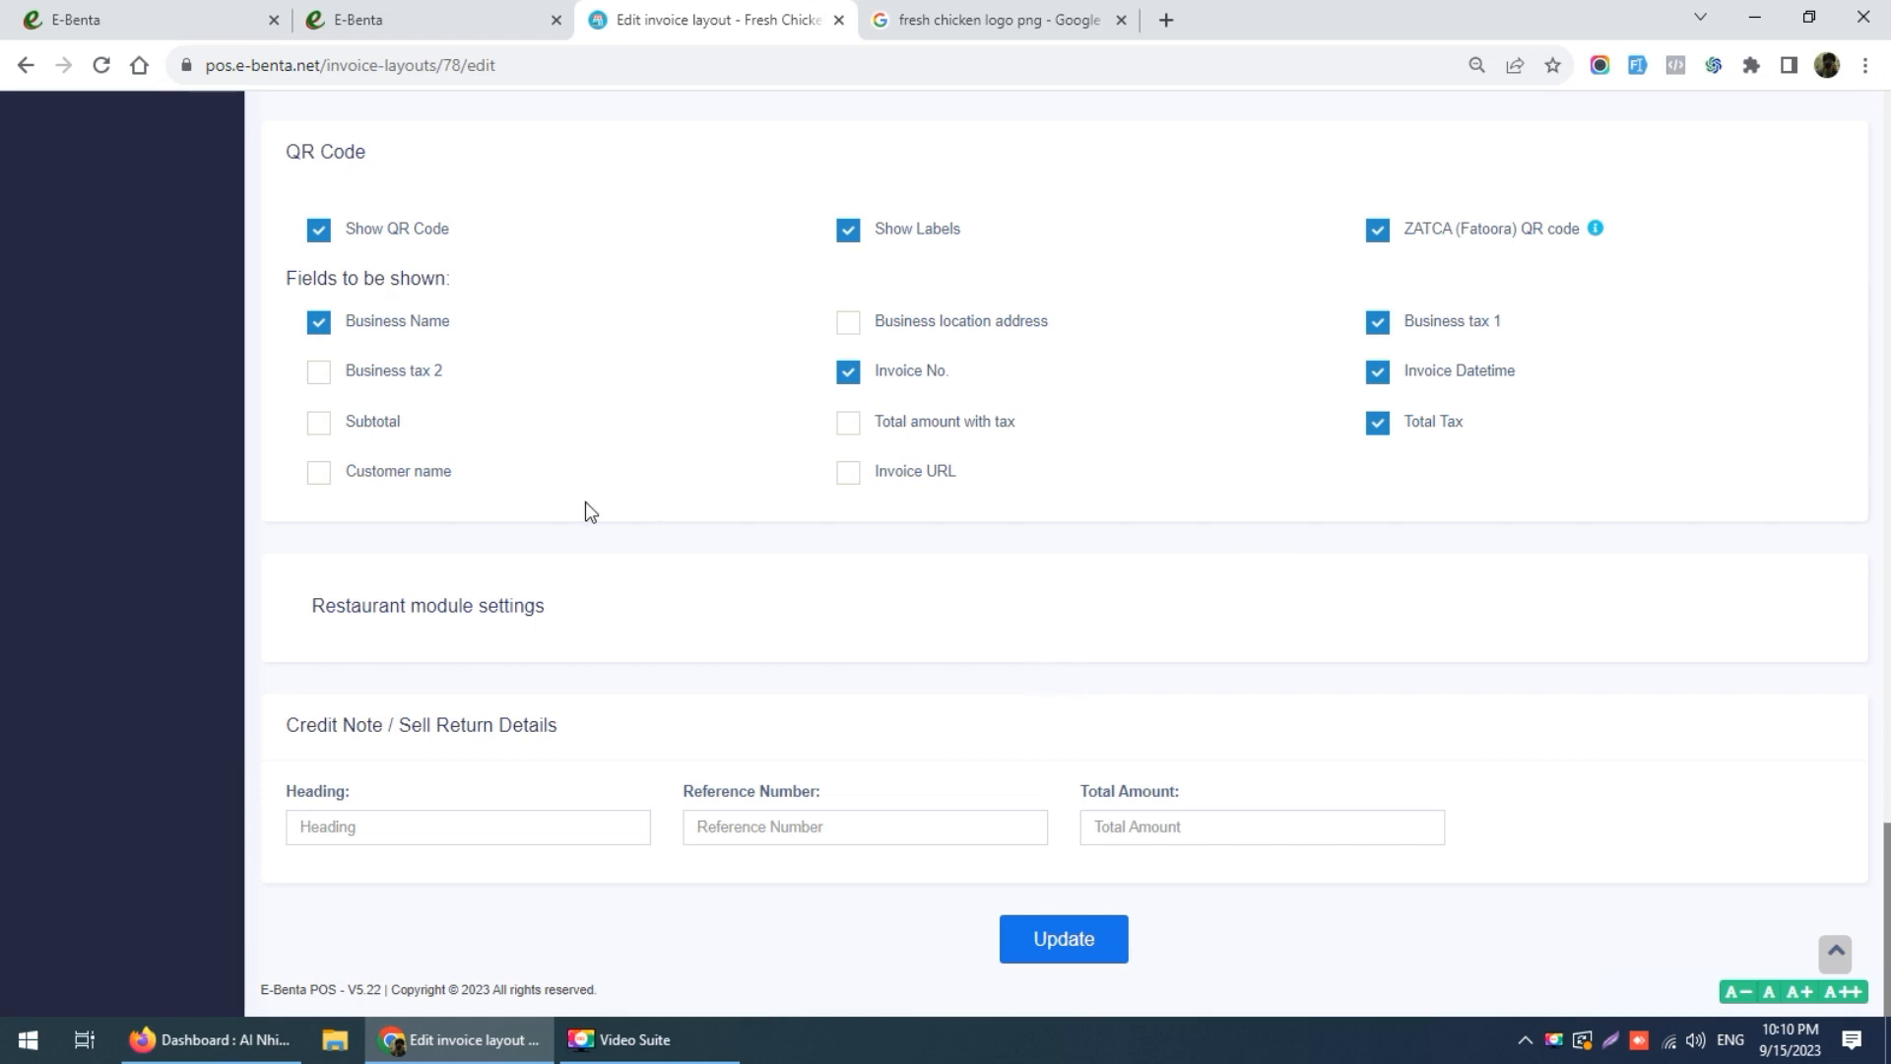
{"action": "left_click", "coordinate": [857, 438]}
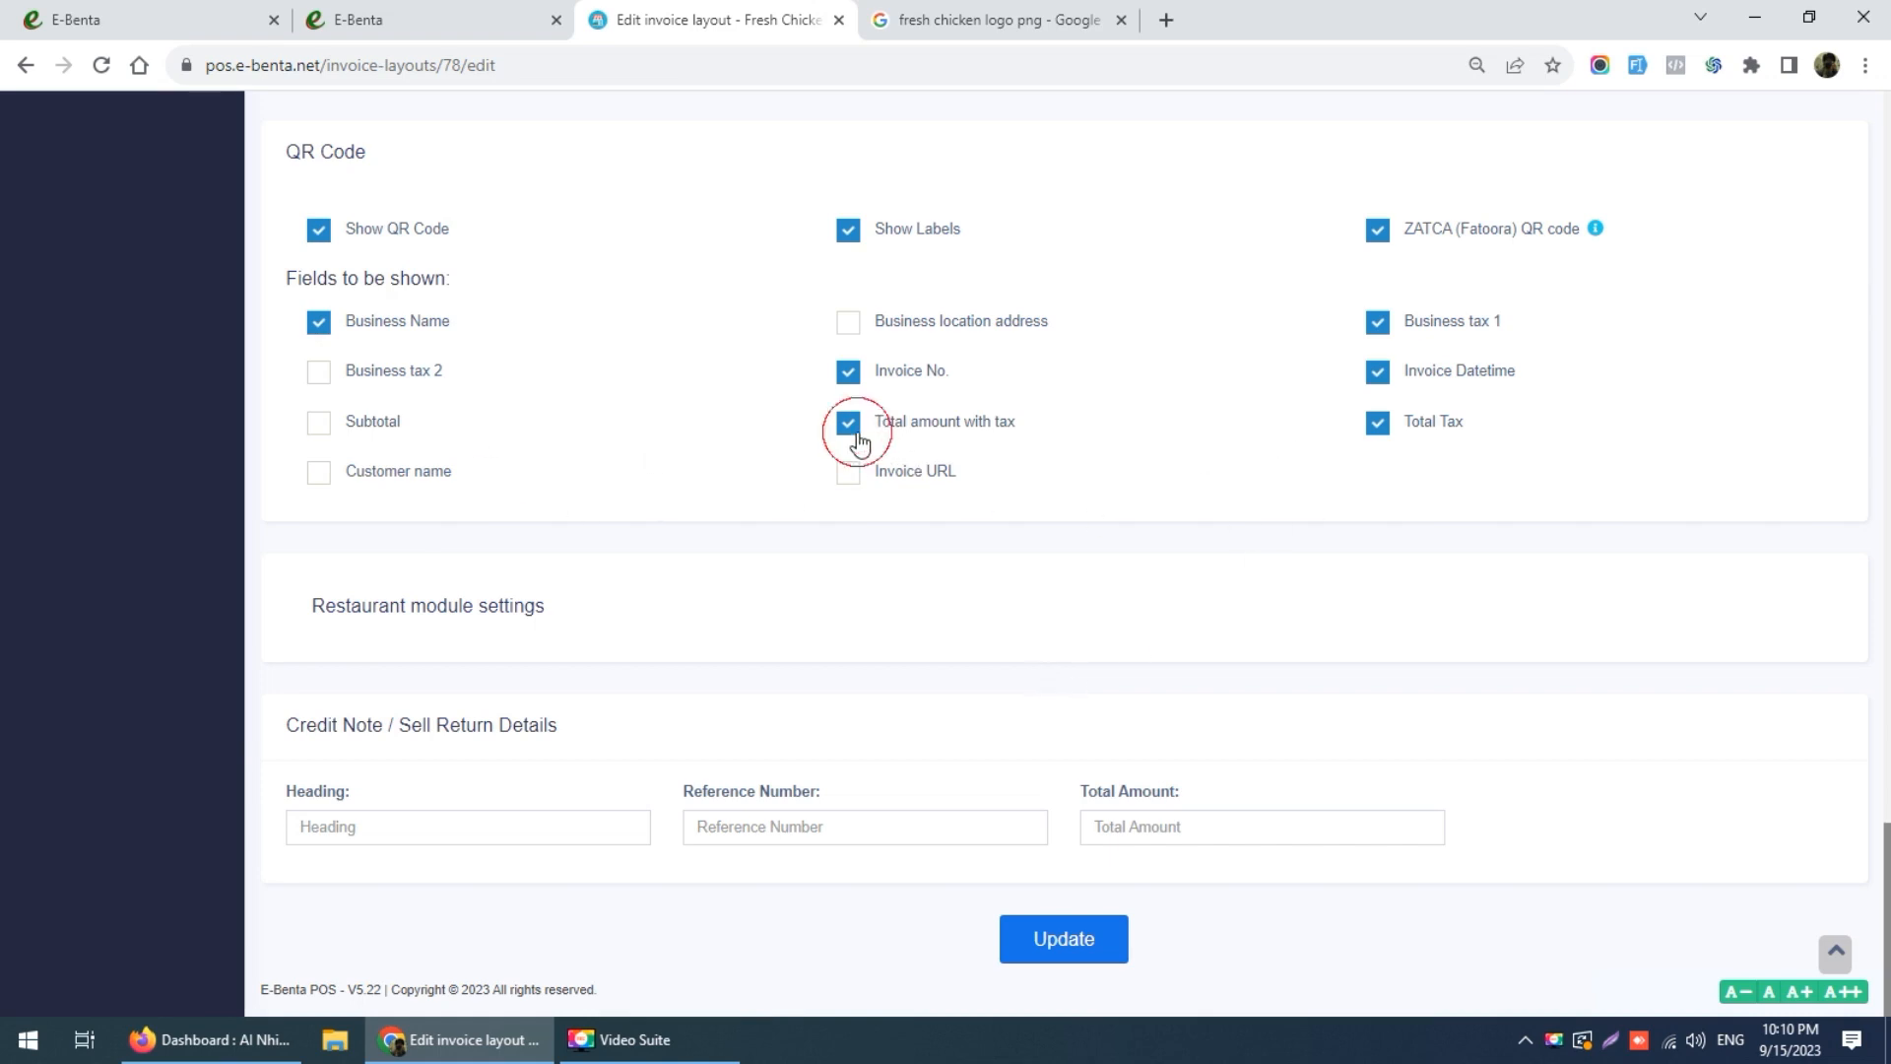
{"action": "left_click", "coordinate": [1384, 428]}
{"action": "left_click", "coordinate": [1377, 421]}
{"action": "left_click", "coordinate": [1055, 938]}
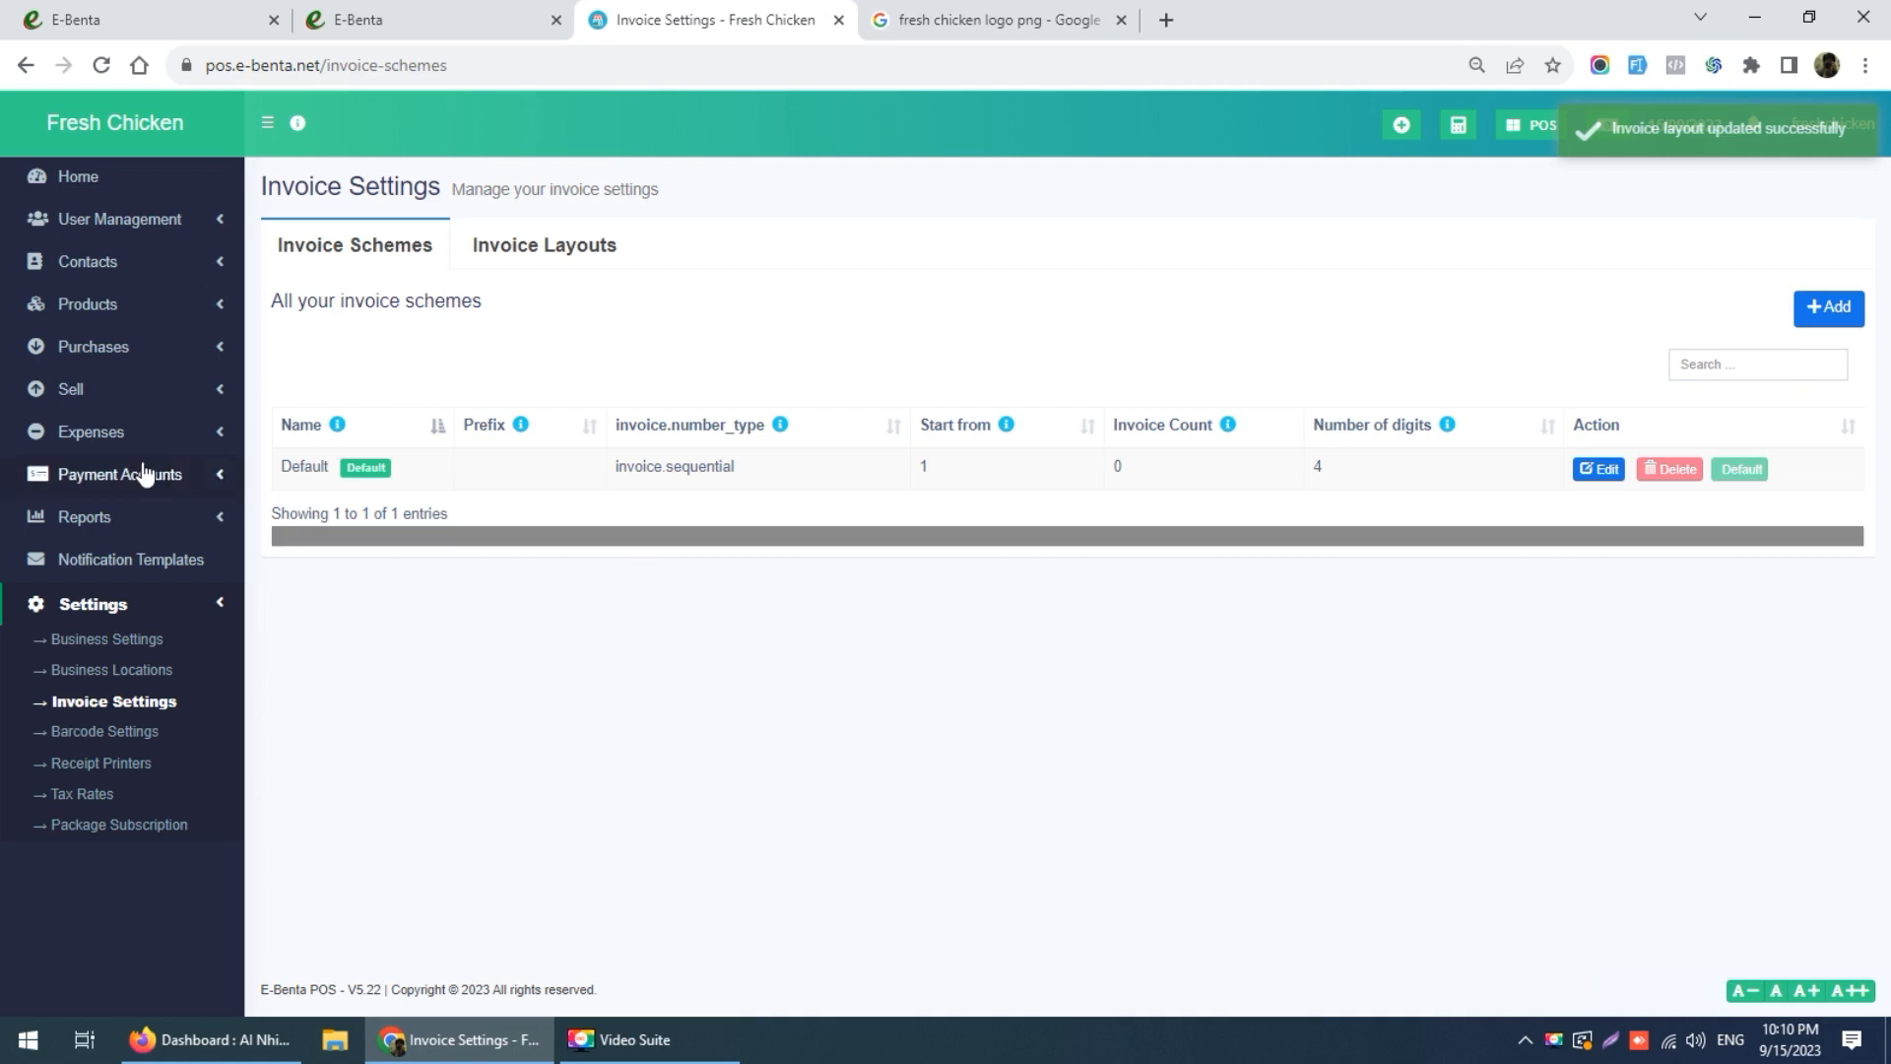
Step: Open Products > Add Product, then return to the 'fresh chicken logo png' image results tab
{"action": "left_click", "coordinate": [116, 314]}
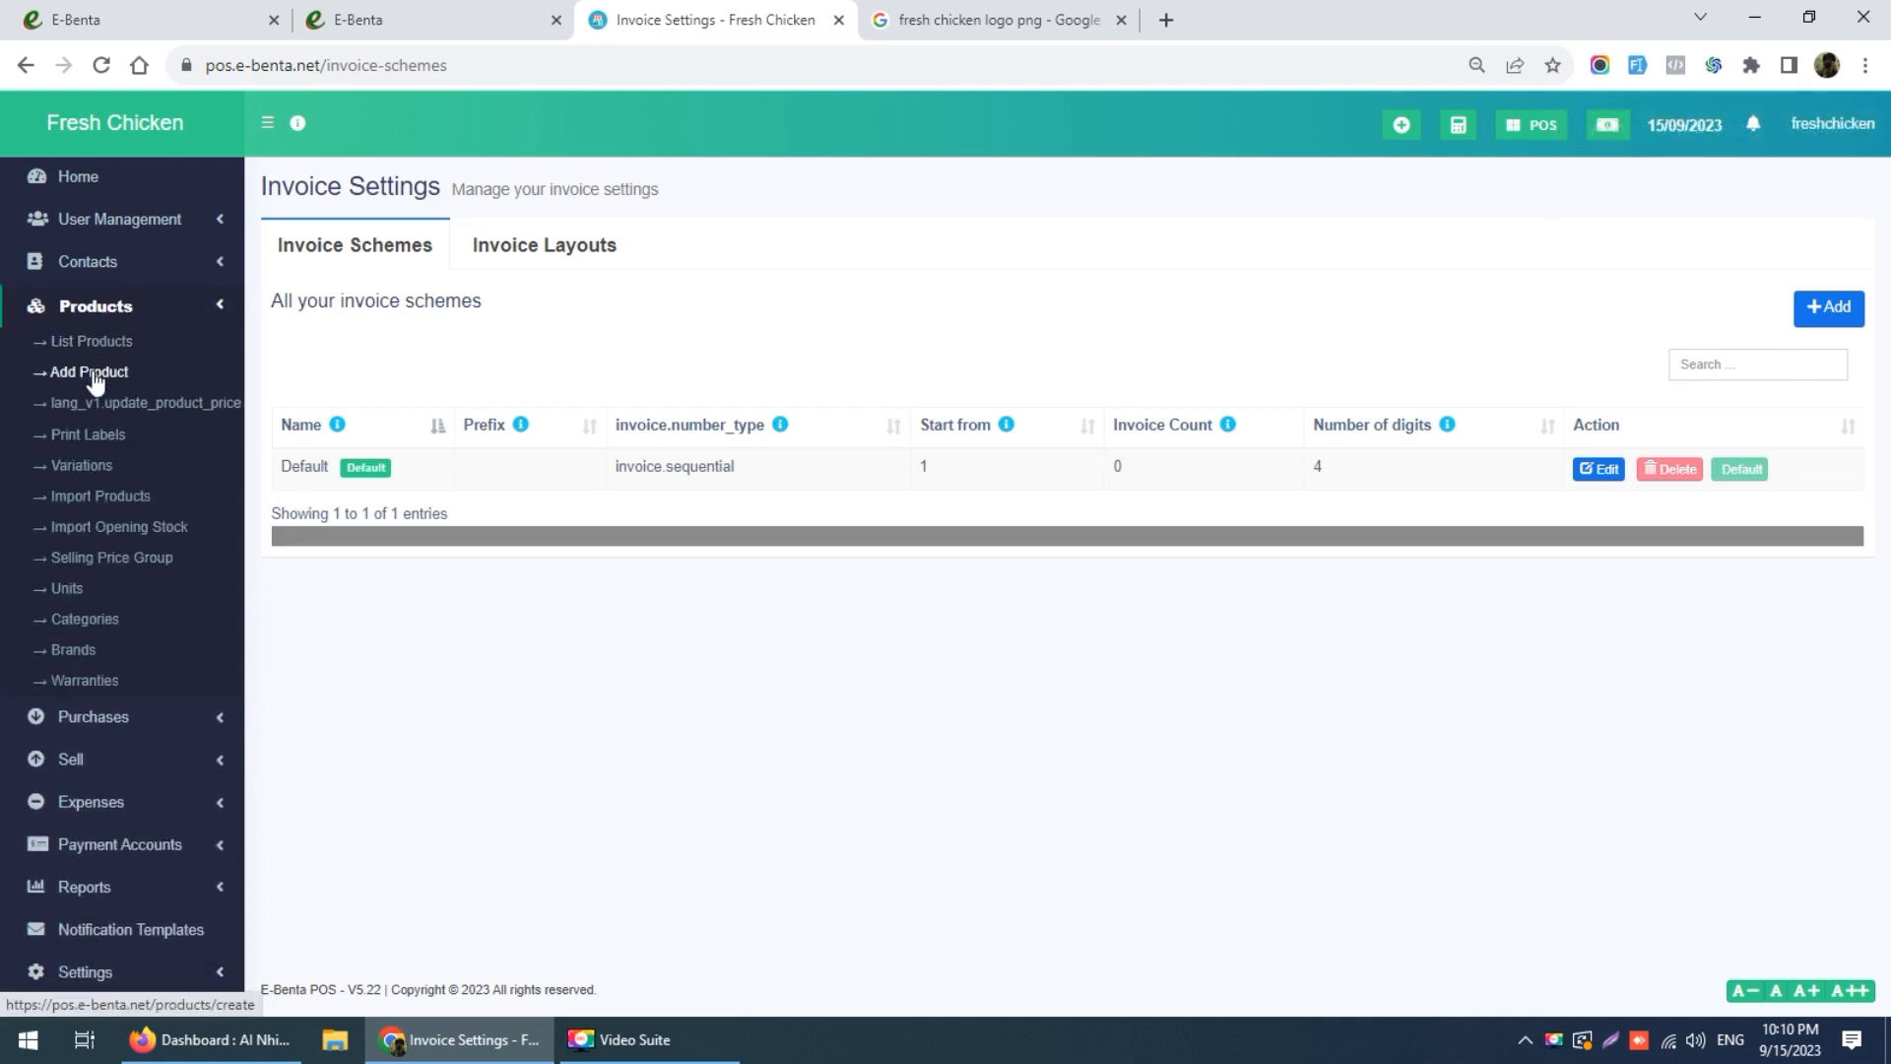
{"action": "left_click", "coordinate": [94, 383]}
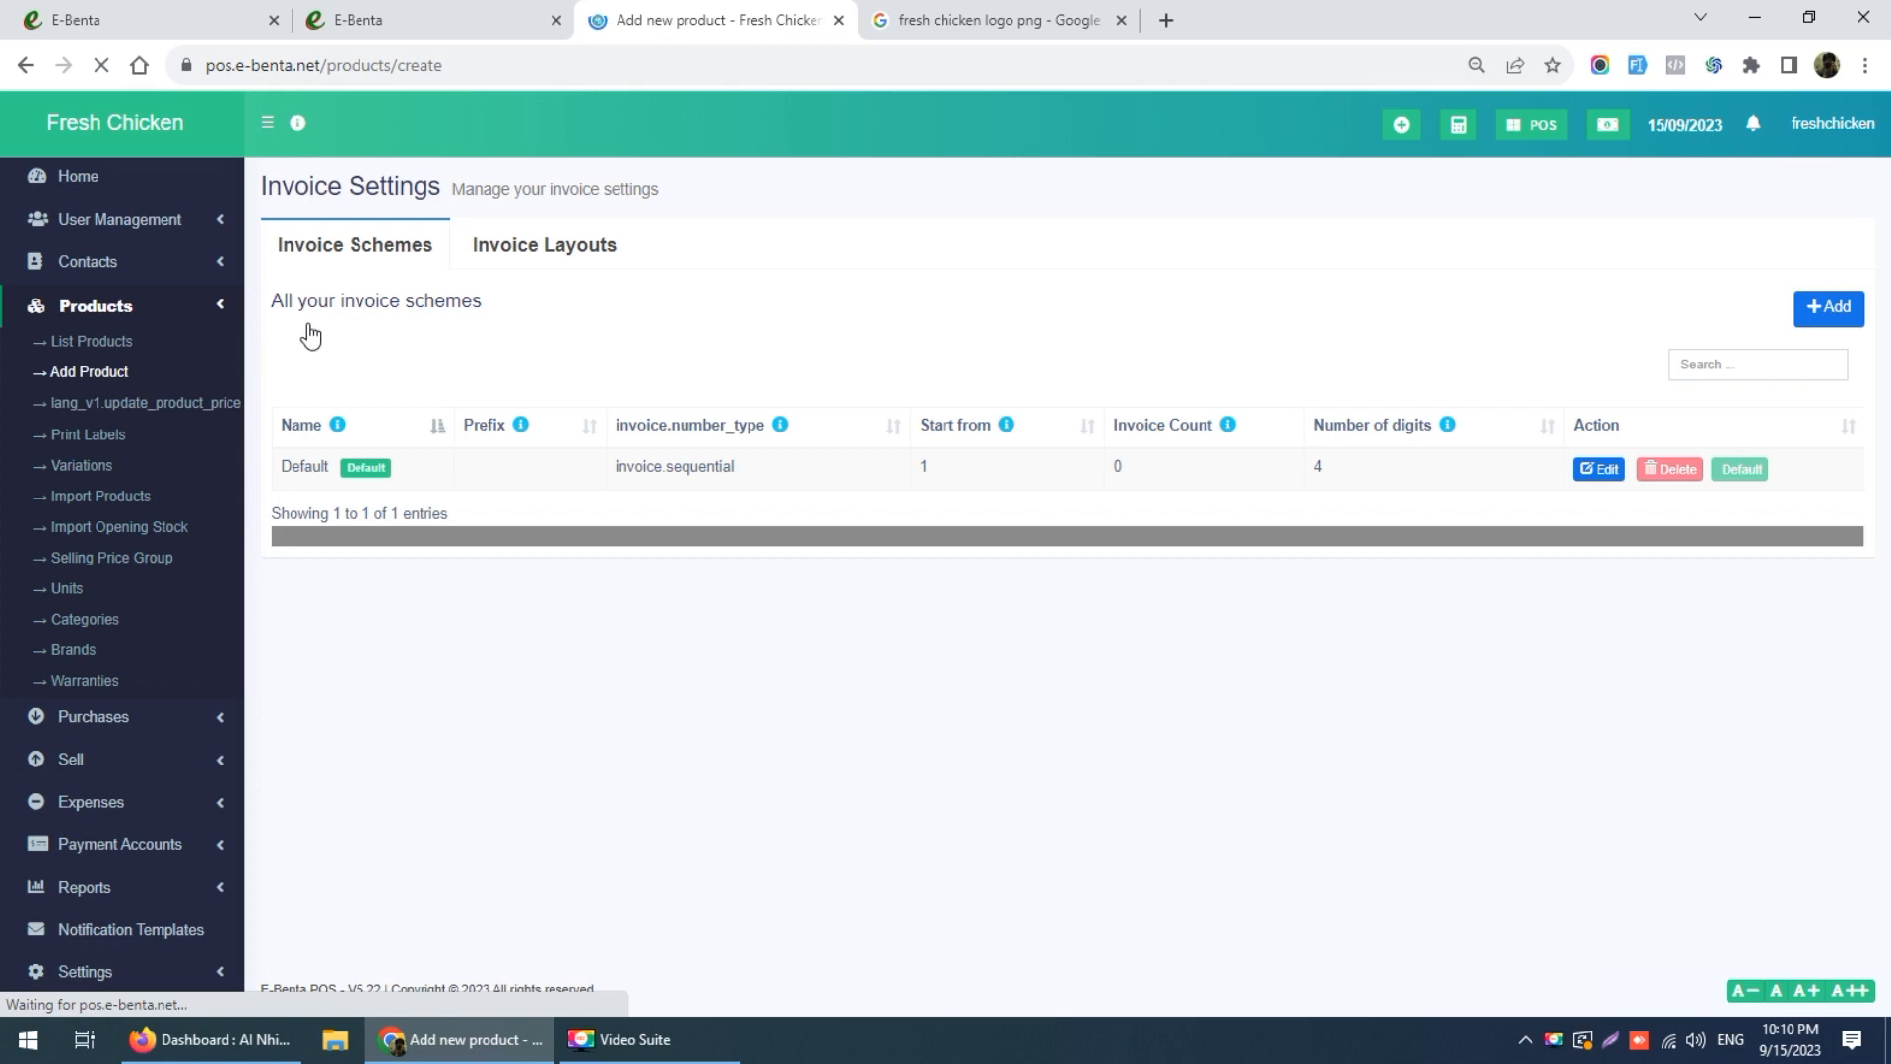
{"action": "left_click", "coordinate": [1006, 20]}
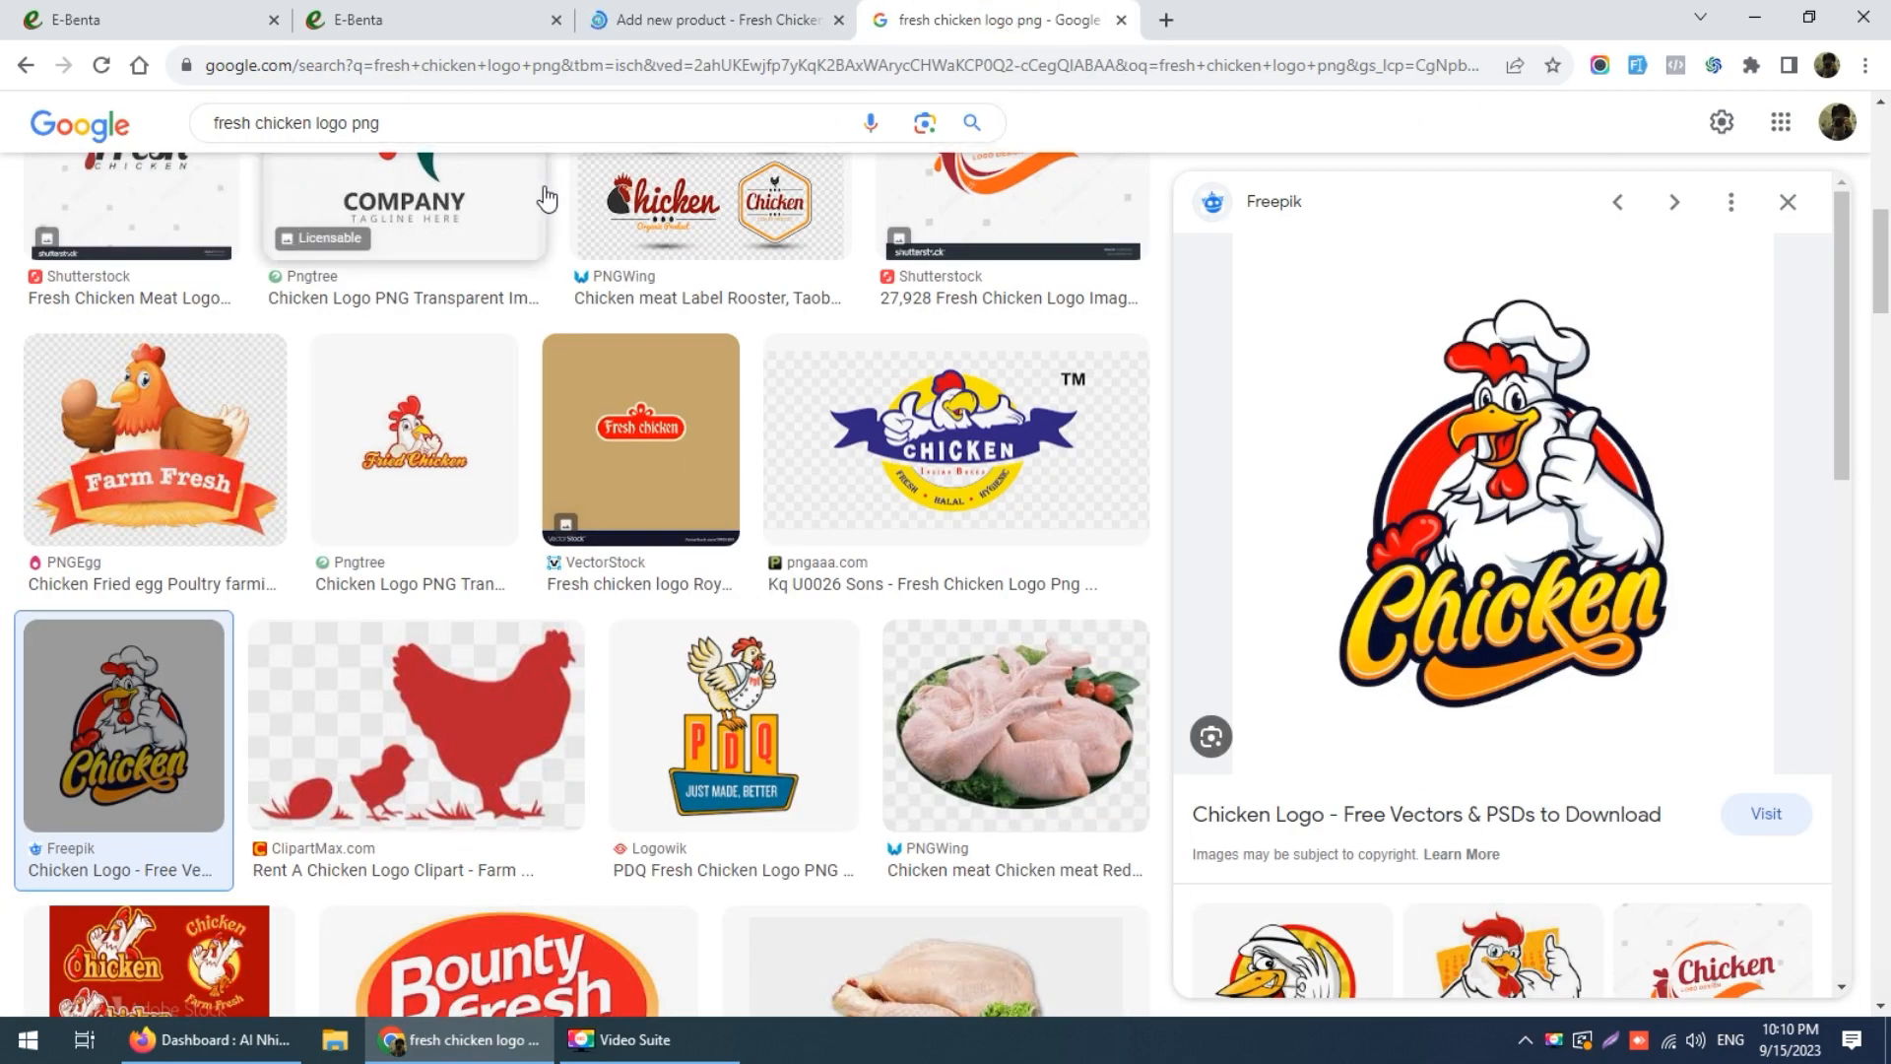
Step: Open the raw whole chicken photo in Google Images and choose Save image as
{"action": "scroll", "coordinate": [536, 198], "scroll_direction": "down", "scroll_amount": 5}
{"action": "scroll", "coordinate": [625, 239], "scroll_direction": "down", "scroll_amount": 2}
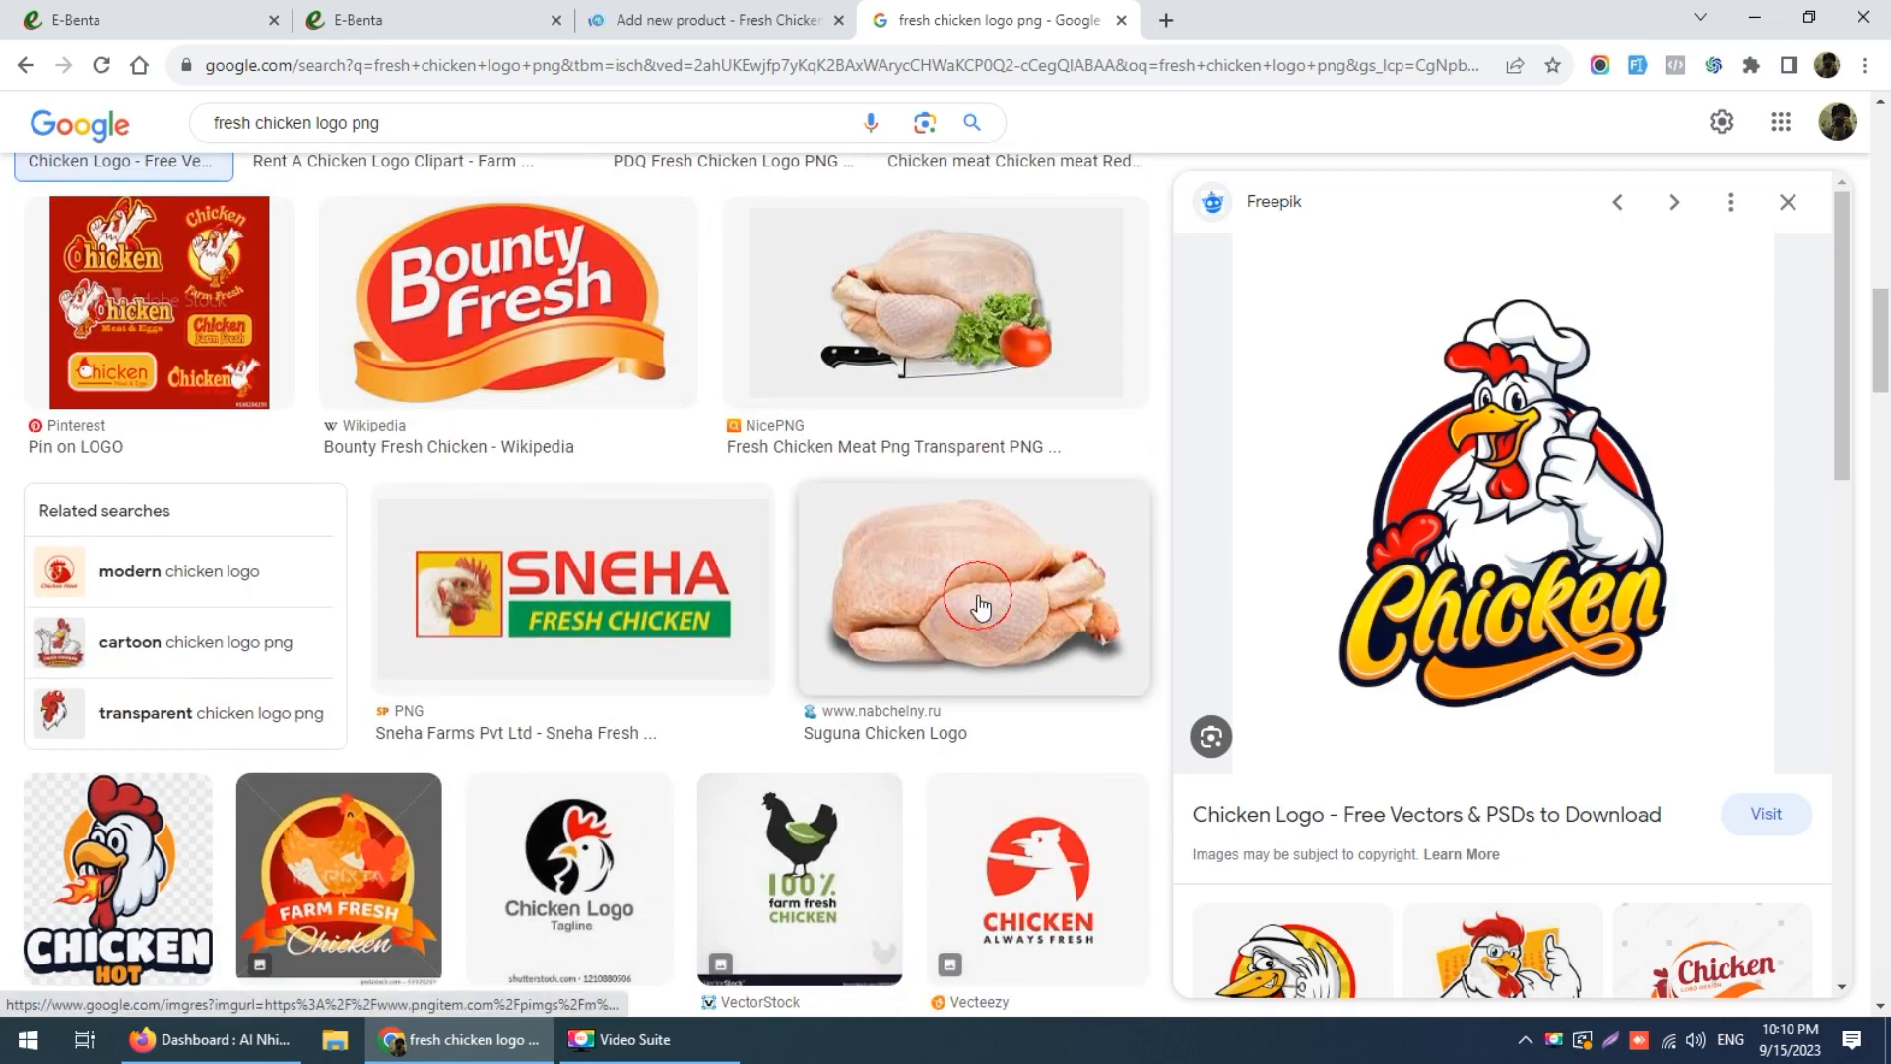
{"action": "left_click", "coordinate": [975, 602]}
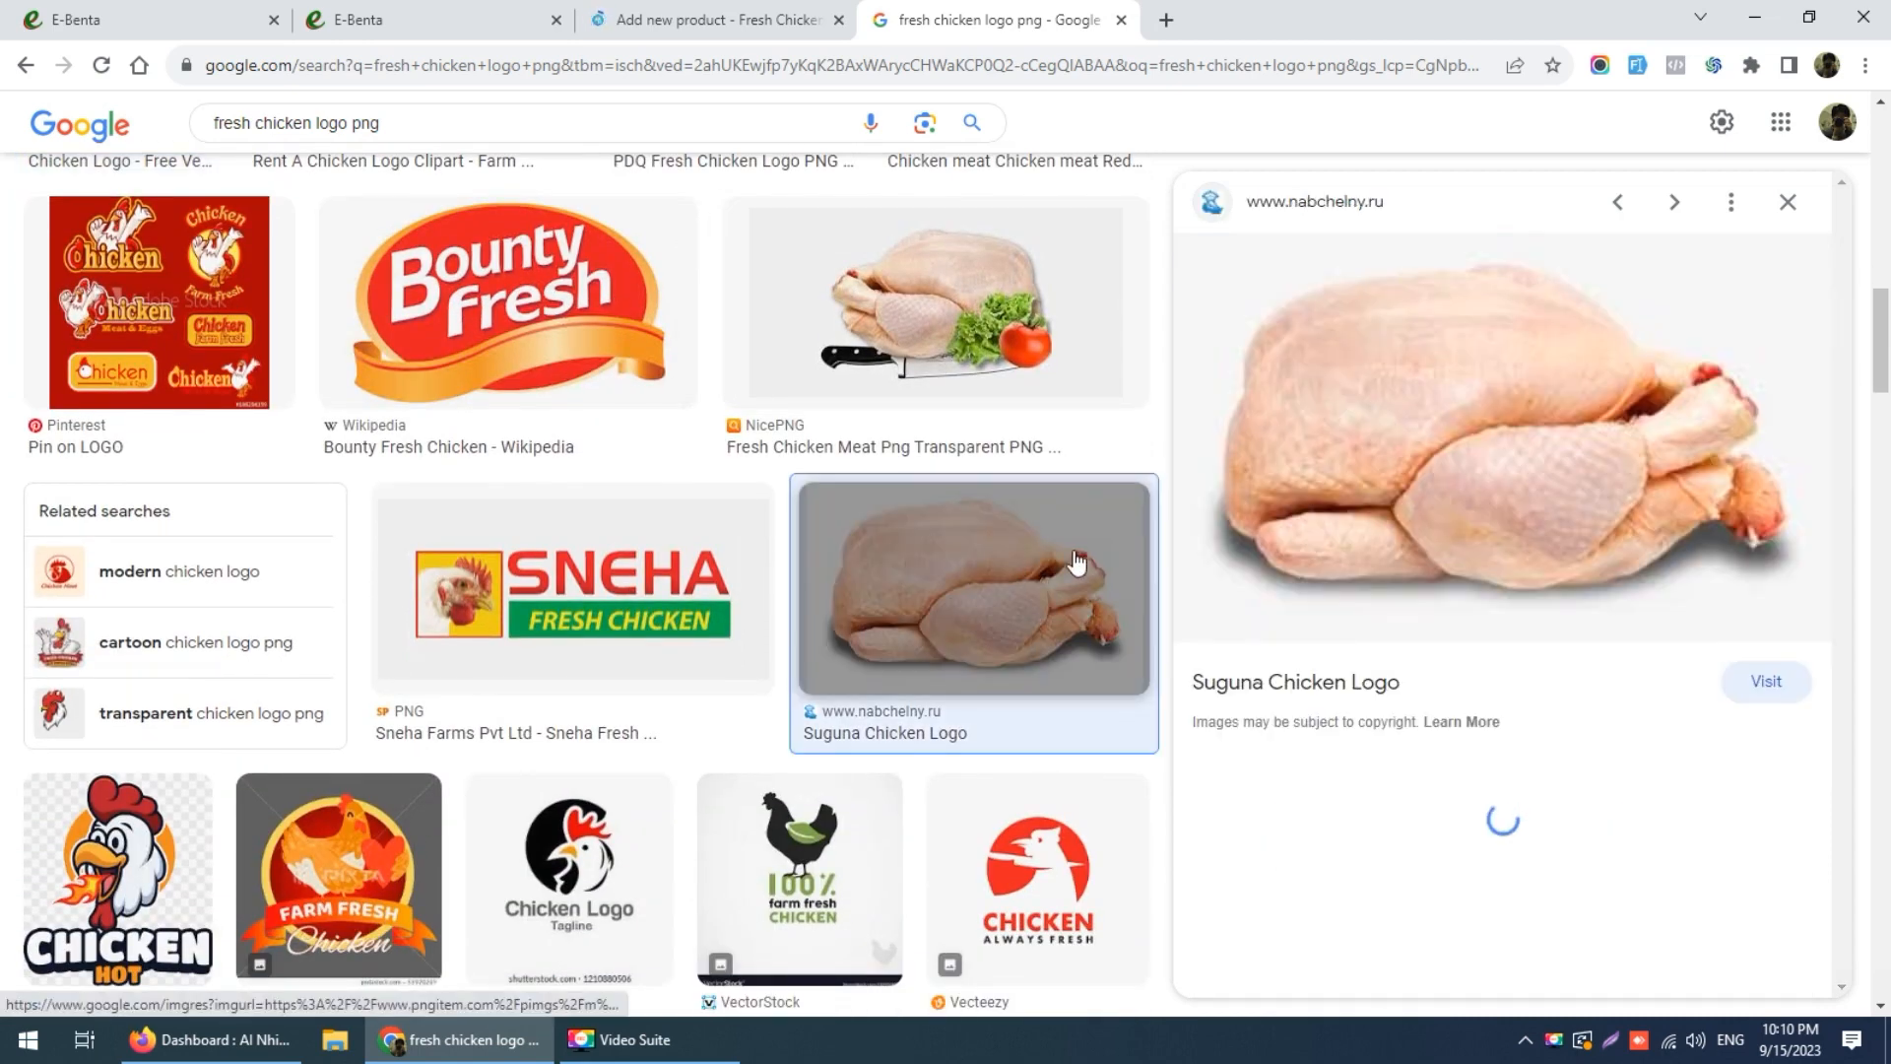
{"action": "right_click", "coordinate": [1459, 366]}
{"action": "left_click", "coordinate": [1521, 616]}
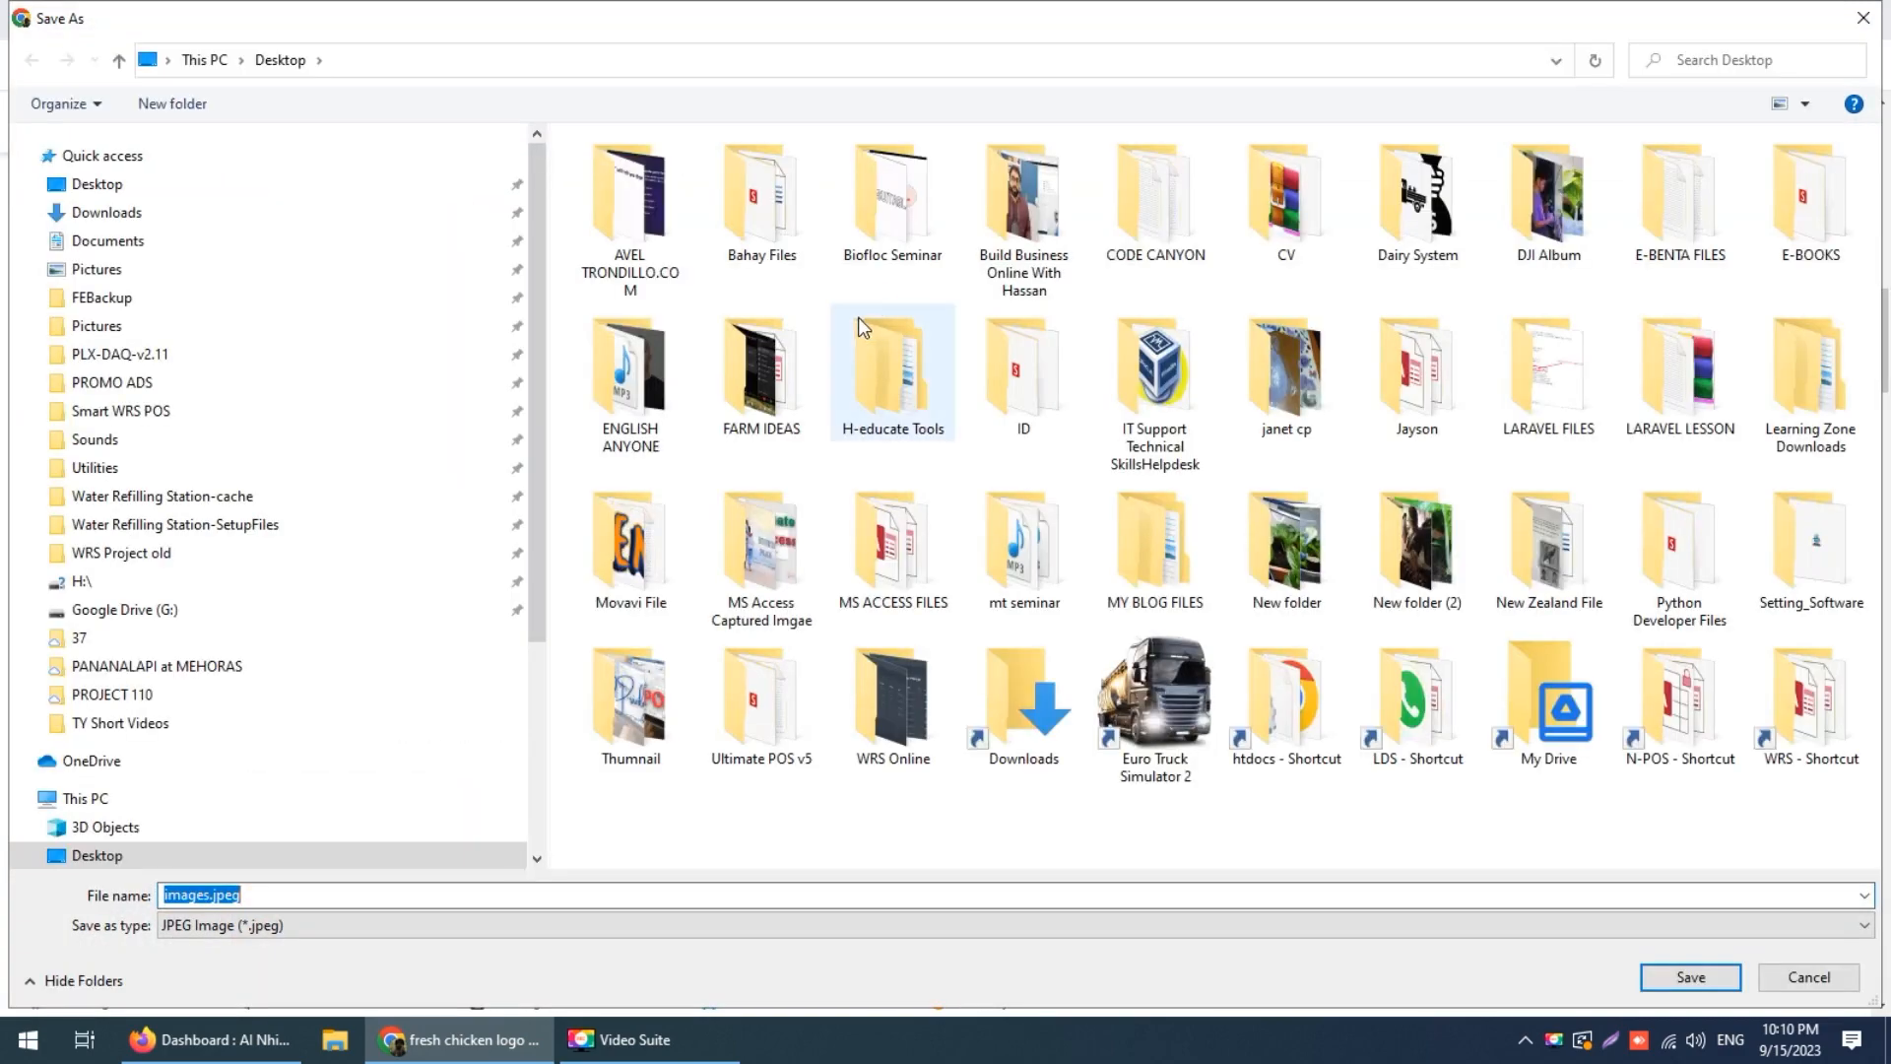
Step: Save it as images.jpeg in a new Desktop folder named 'Fresh Chicekn Client'
{"action": "left_click", "coordinate": [166, 104]}
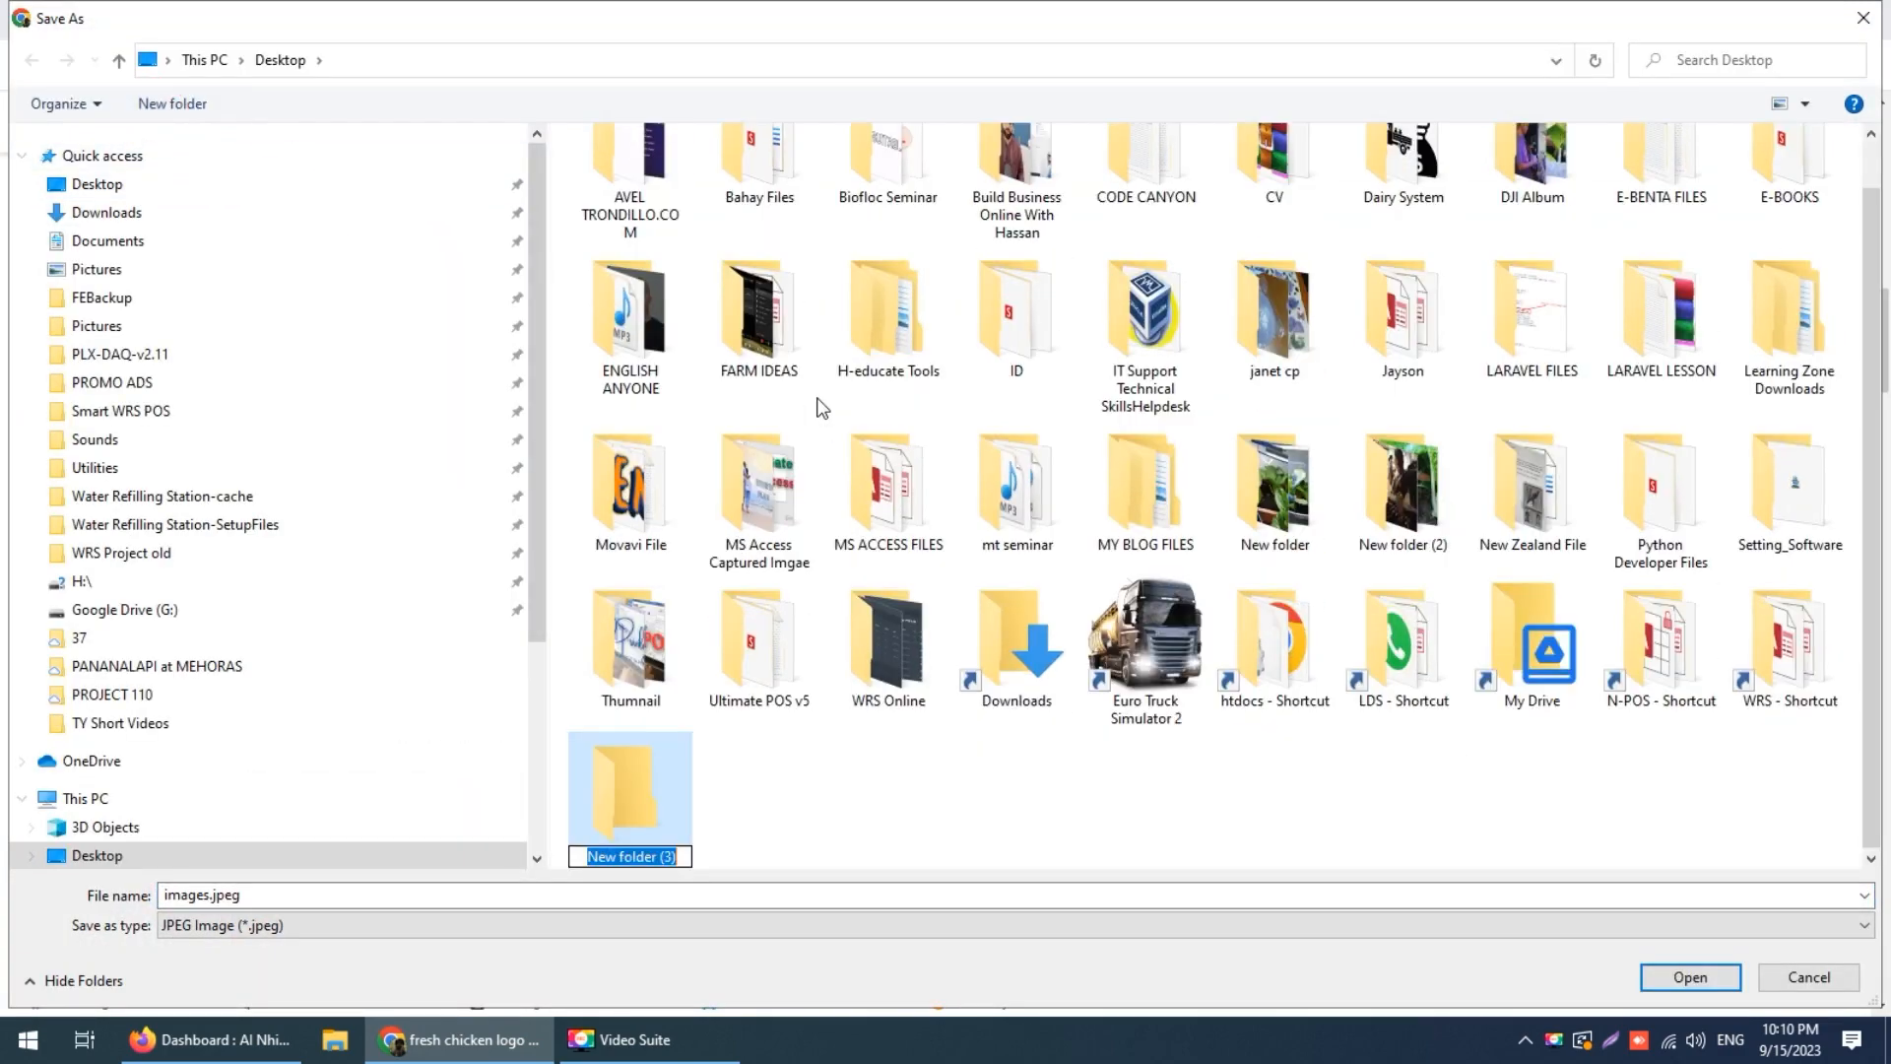
{"action": "type", "text": "C"}
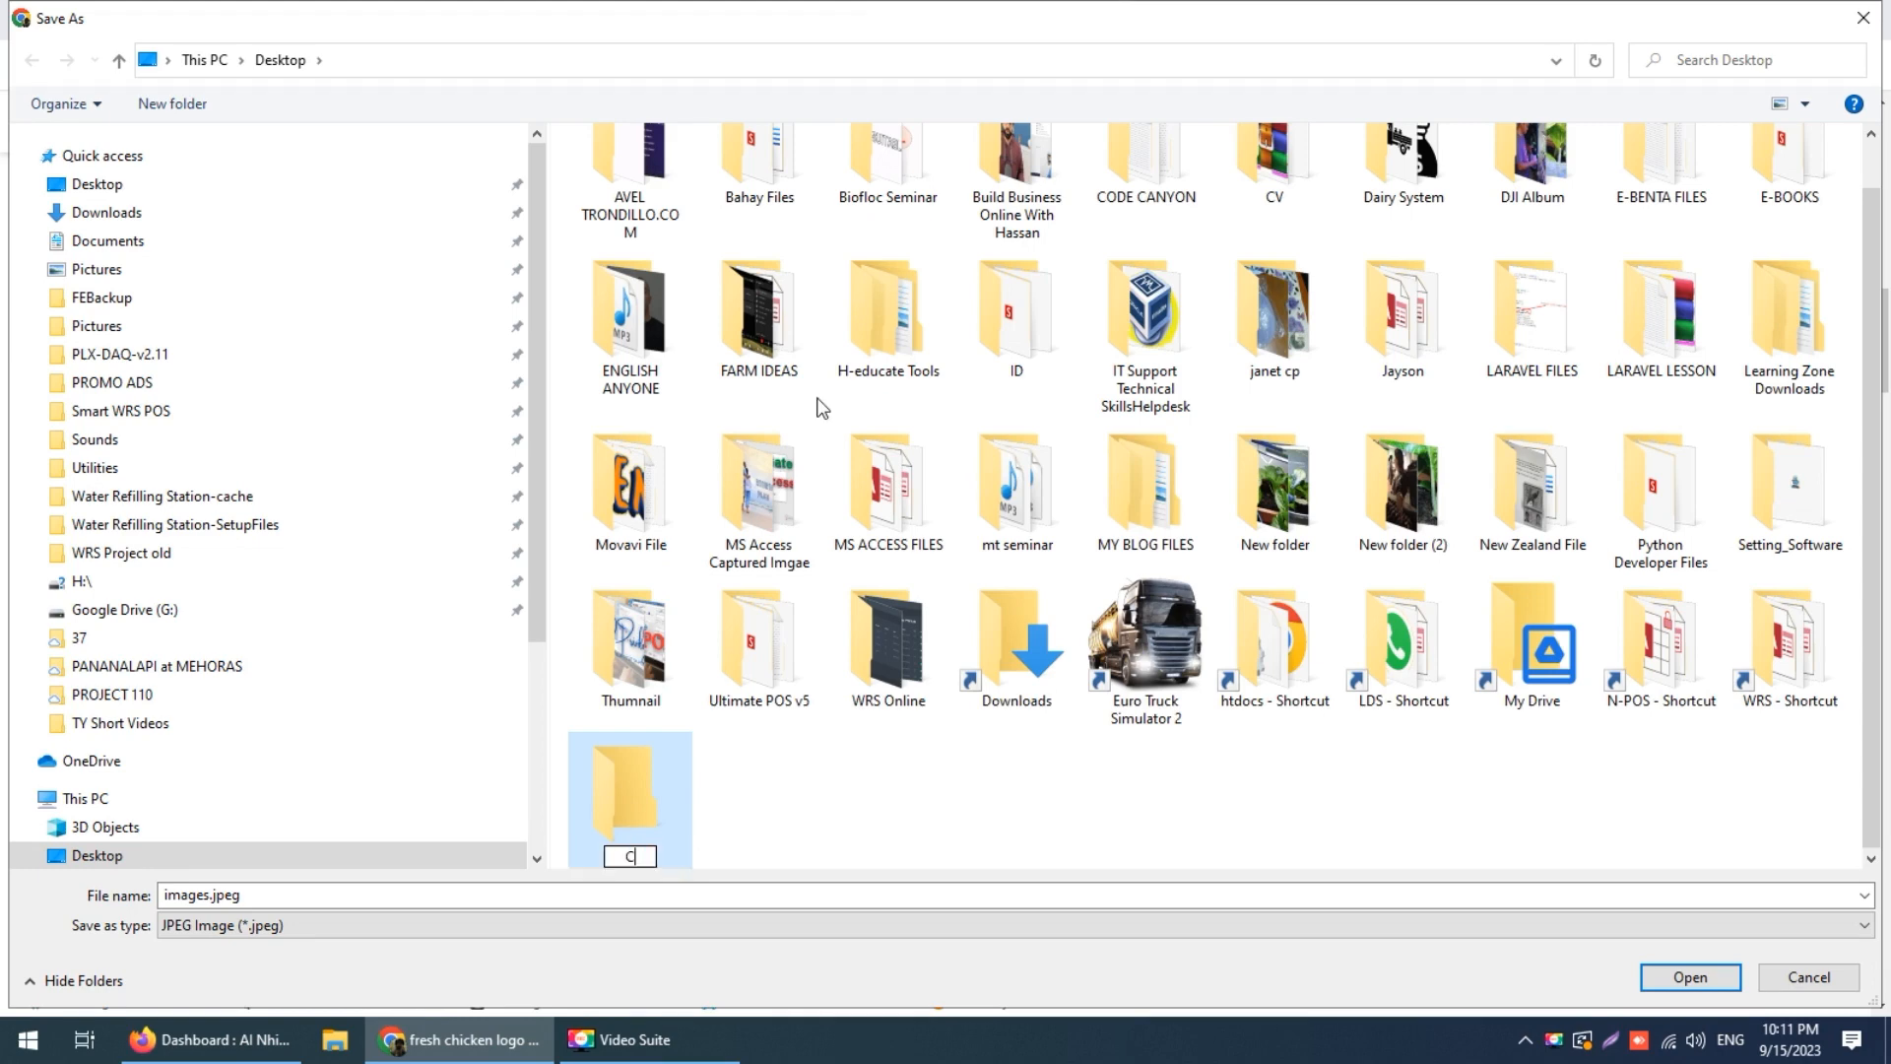
{"action": "key", "text": "BackSpace"}
{"action": "type", "text": "Fresh Chicekn Client"}
{"action": "key", "text": "Return"}
{"action": "key", "text": "Return"}
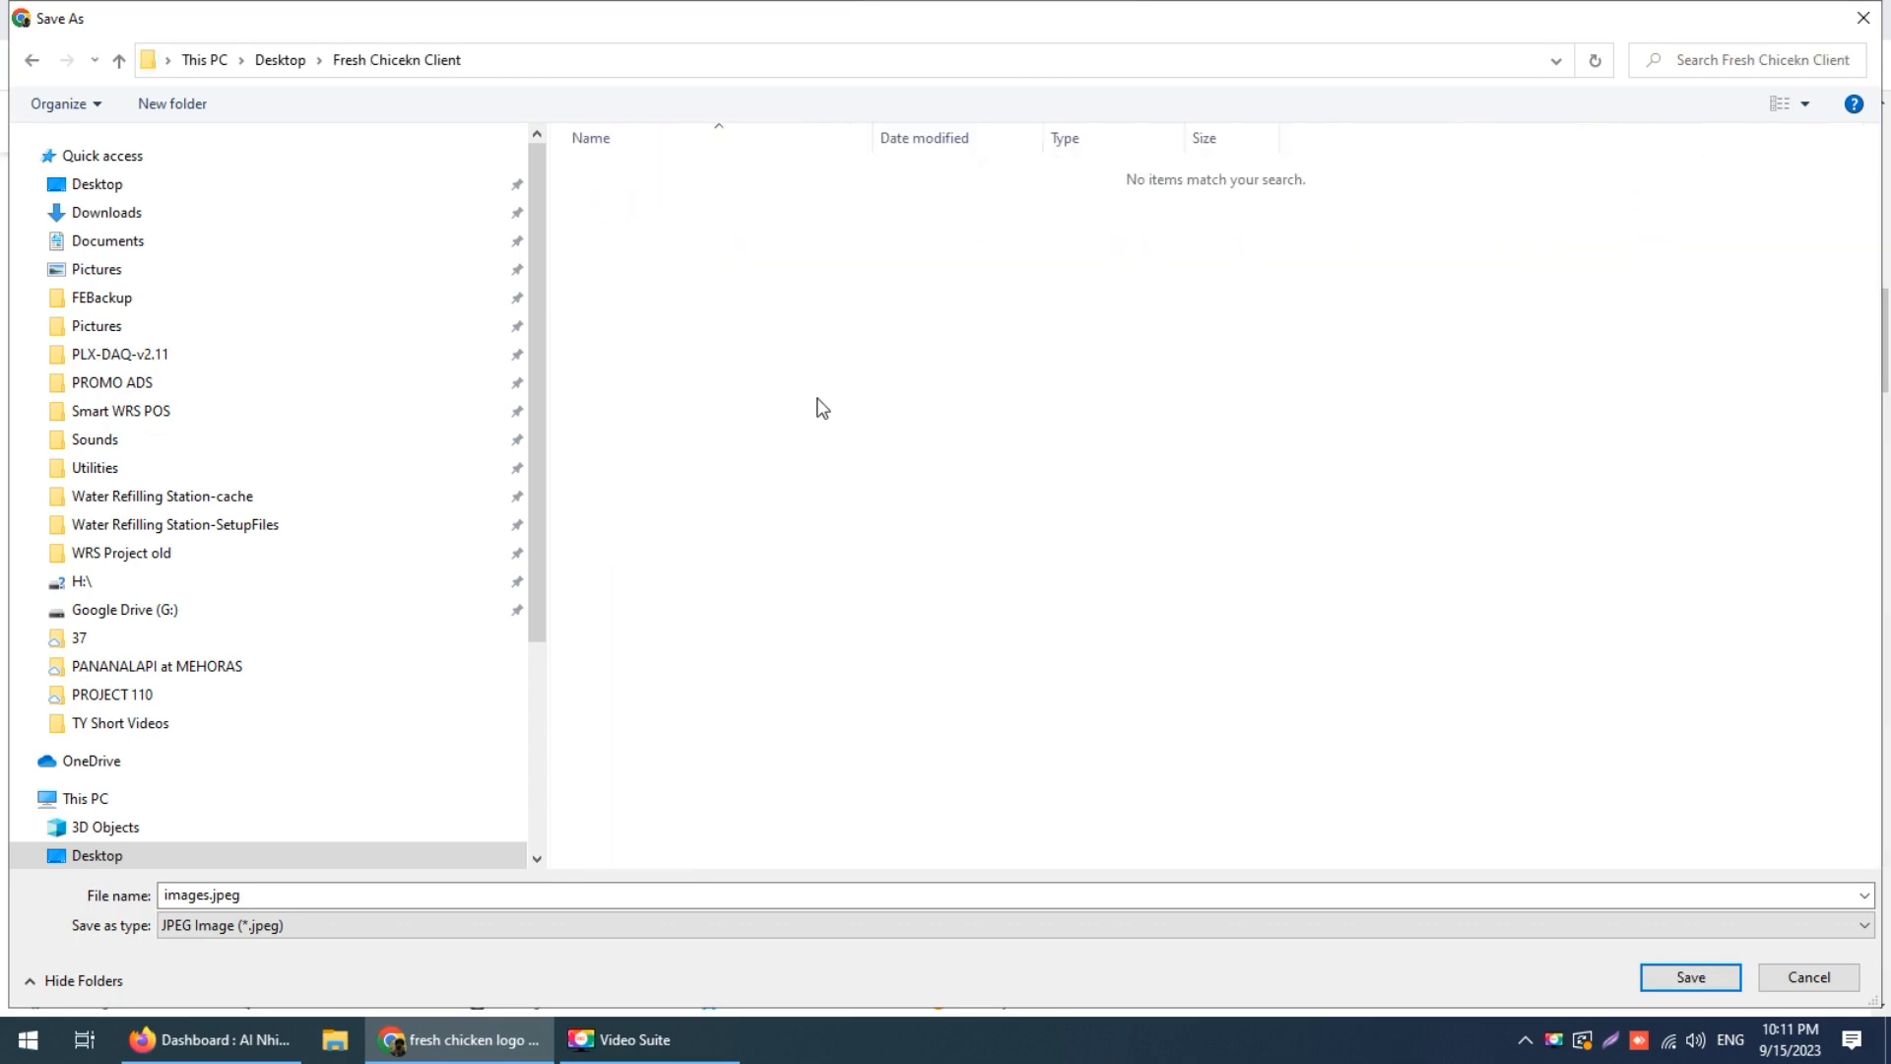
{"action": "left_click", "coordinate": [1664, 975]}
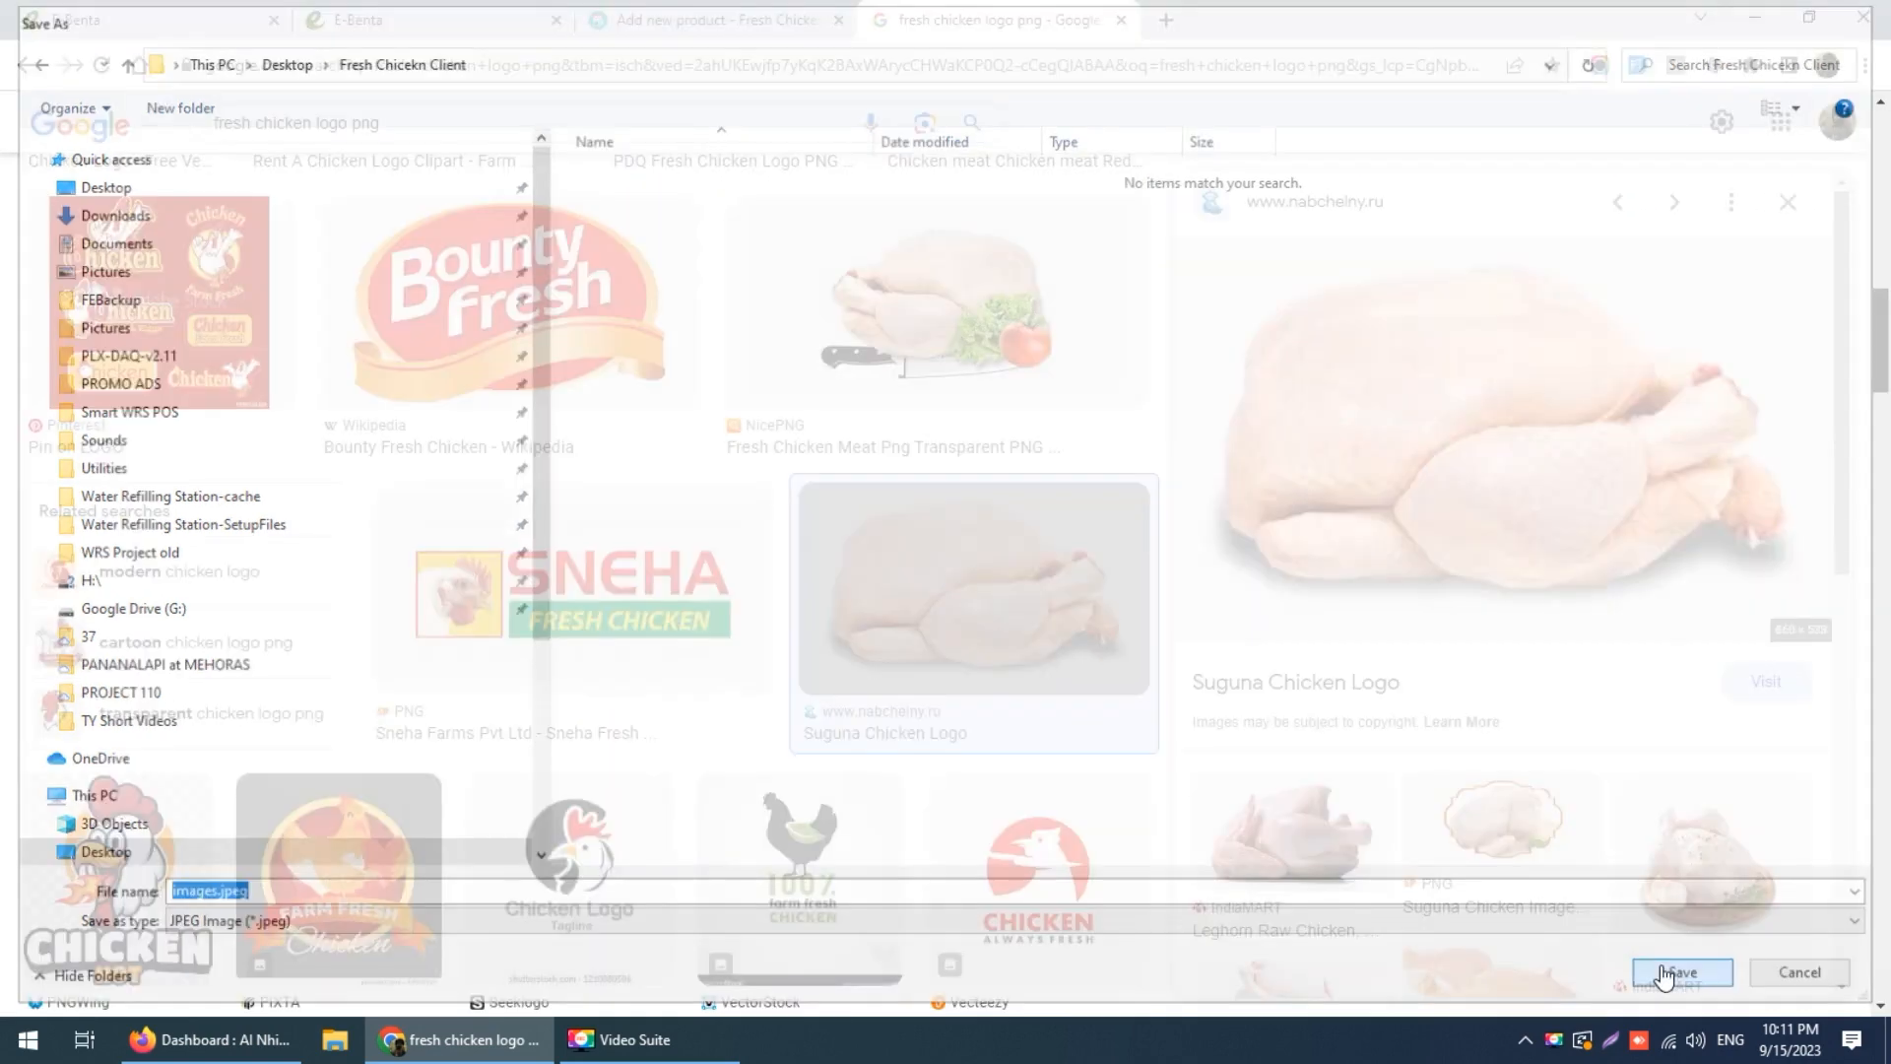
{"action": "scroll", "coordinate": [1015, 638], "scroll_direction": "down", "scroll_amount": 1}
{"action": "scroll", "coordinate": [1014, 638], "scroll_direction": "down", "scroll_amount": 4}
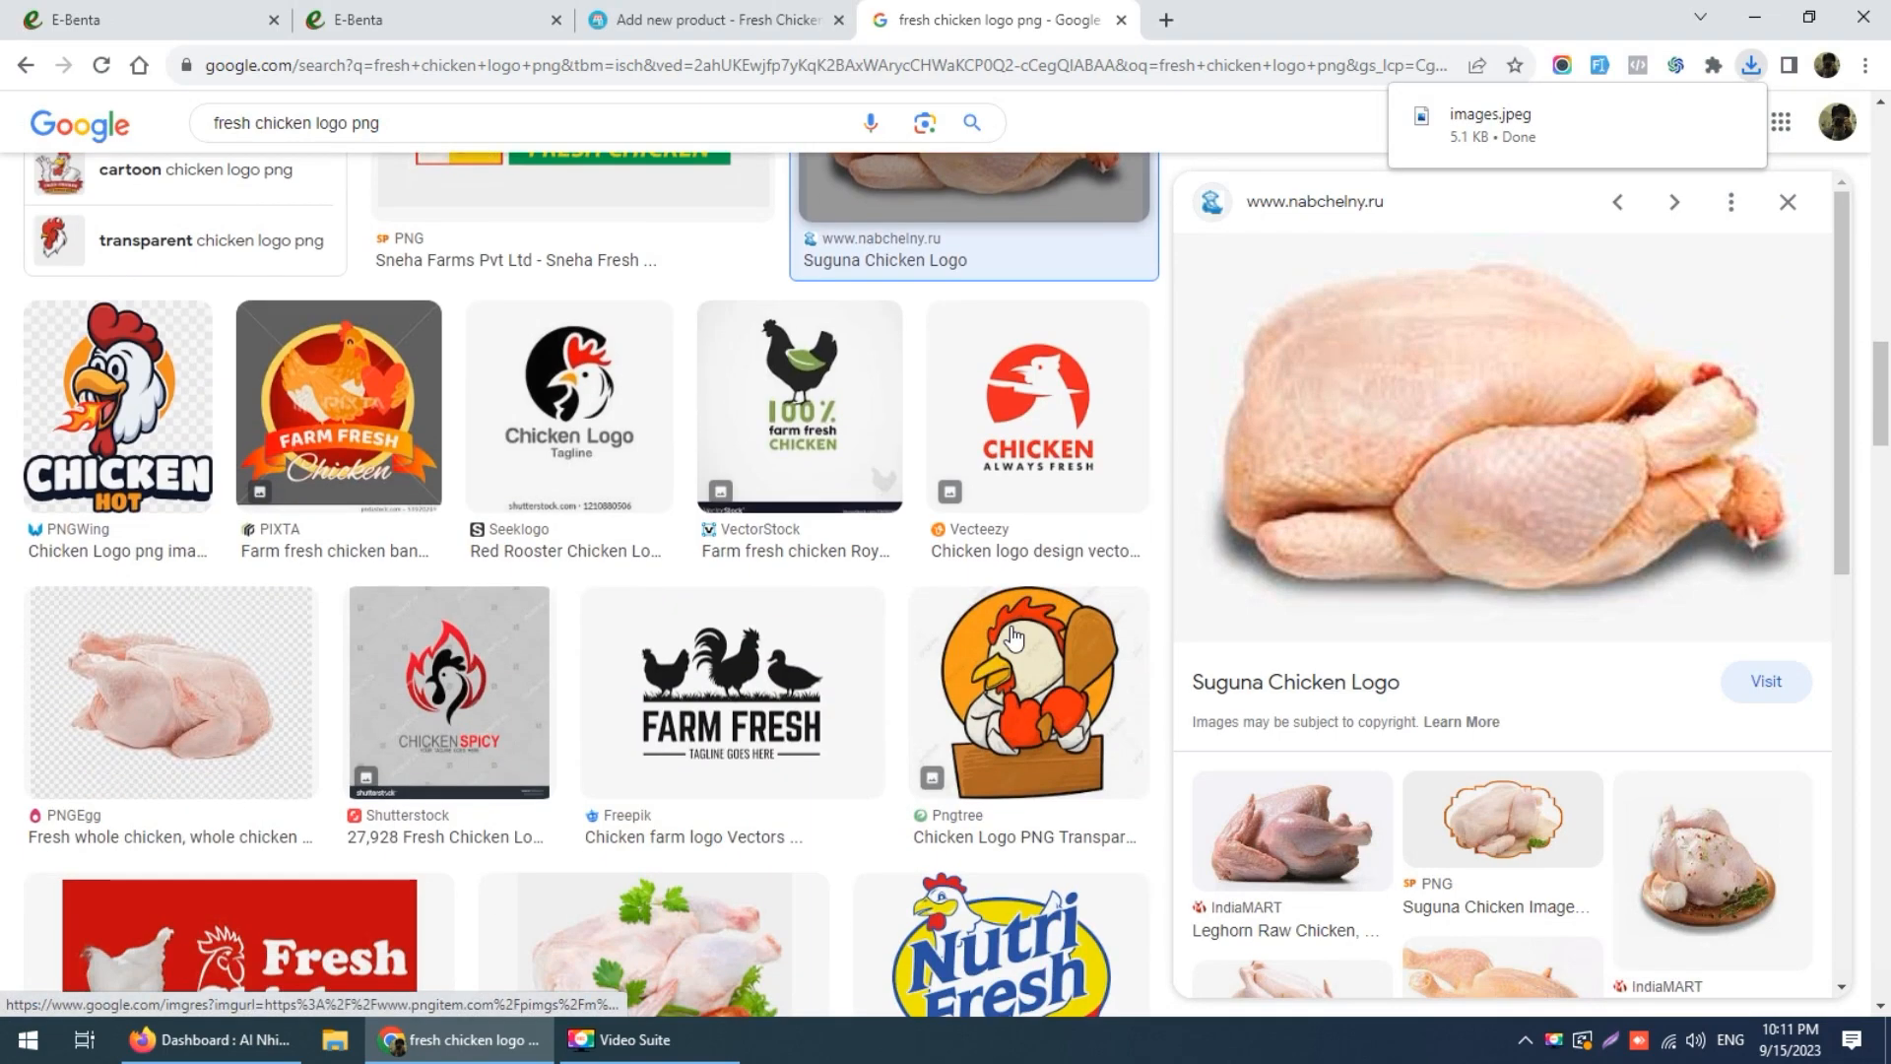
Step: Browse the chicken results, then search Google Images for 'chciken tie'
{"action": "scroll", "coordinate": [953, 652], "scroll_direction": "down", "scroll_amount": 6}
{"action": "scroll", "coordinate": [954, 652], "scroll_direction": "down", "scroll_amount": 9}
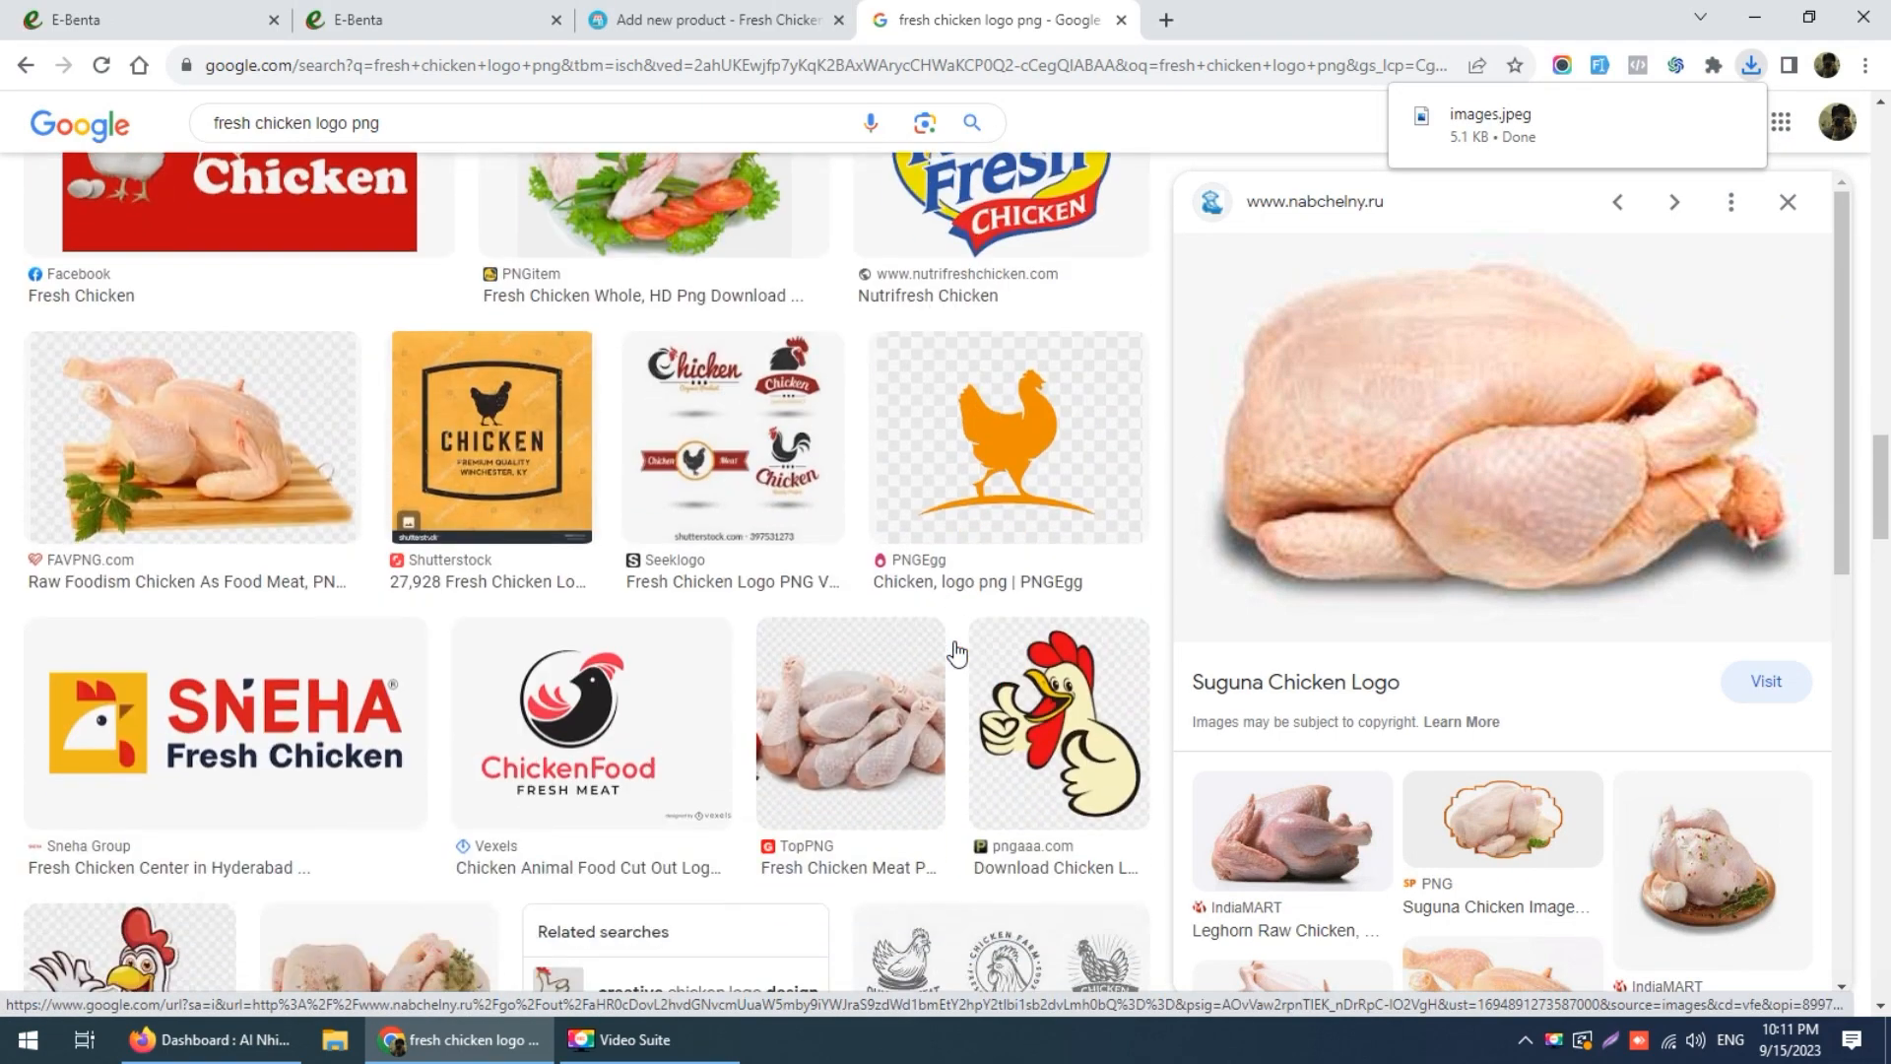
{"action": "scroll", "coordinate": [954, 650], "scroll_direction": "down", "scroll_amount": 7}
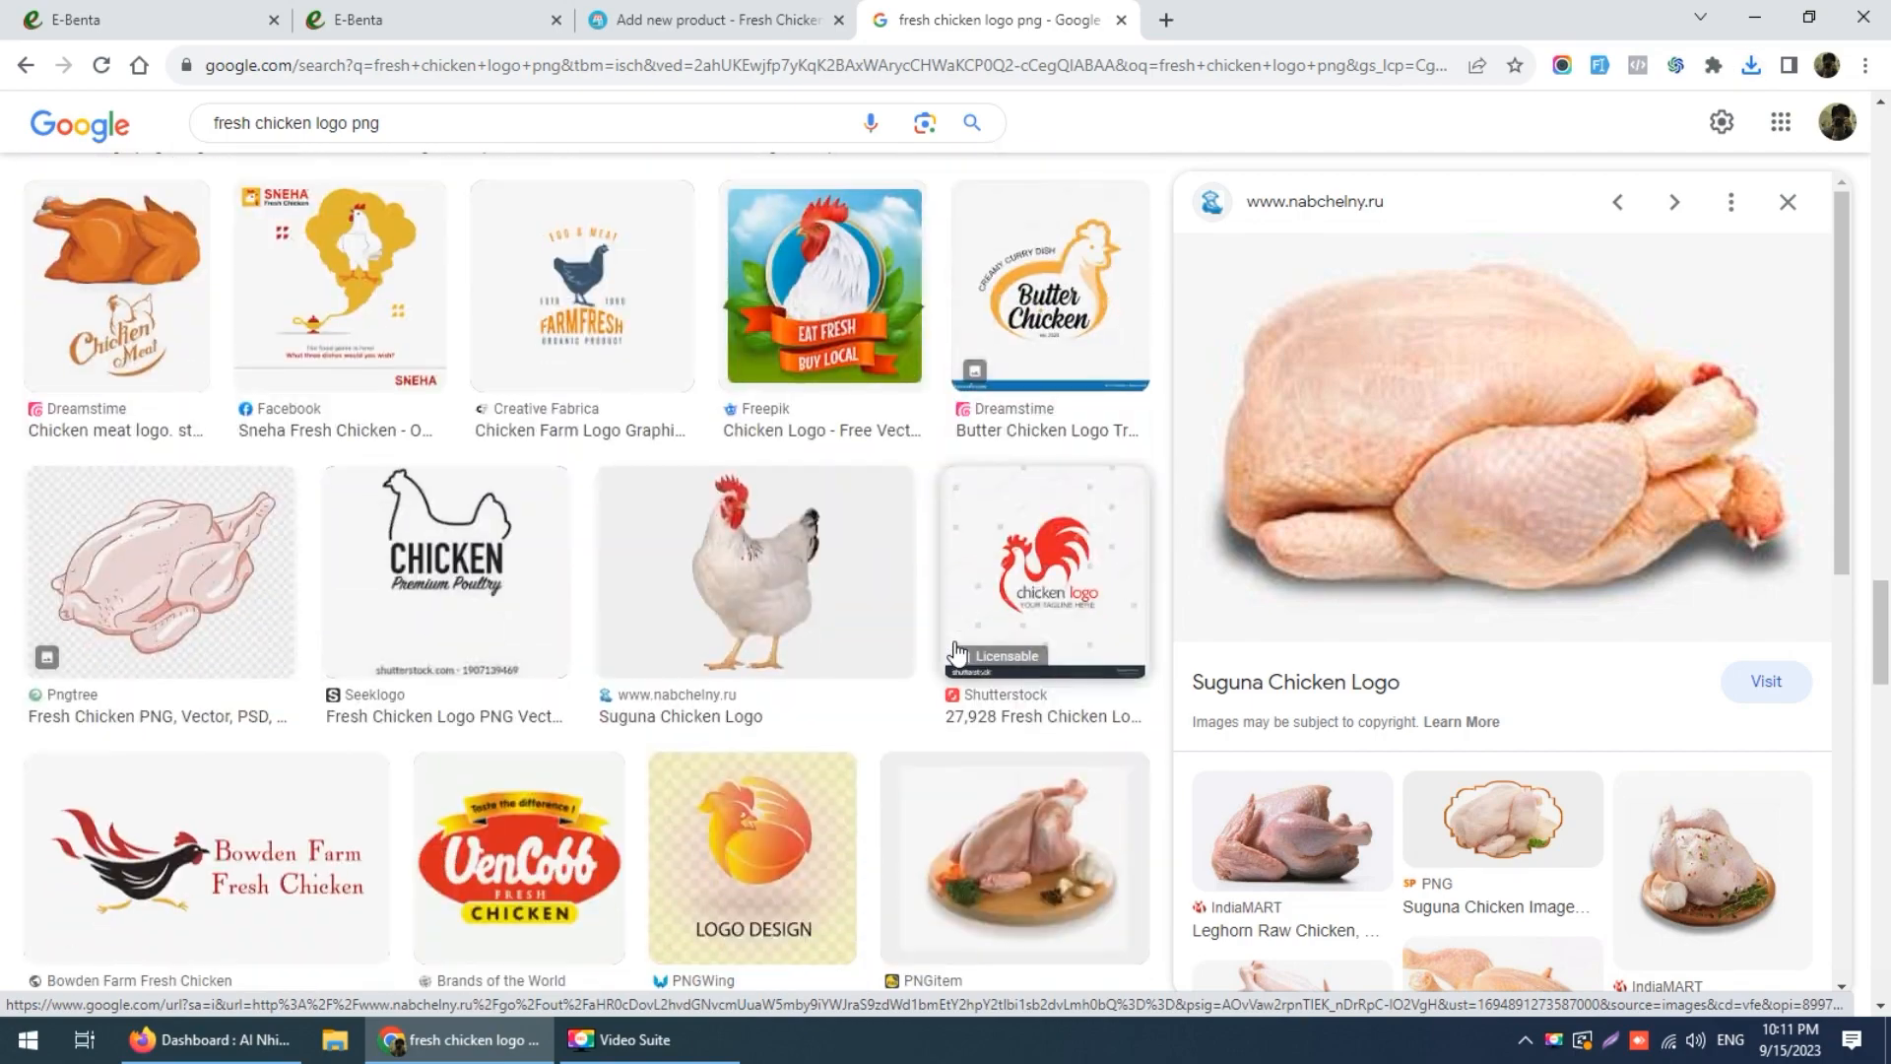
{"action": "scroll", "coordinate": [954, 650], "scroll_direction": "down", "scroll_amount": 2}
{"action": "scroll", "coordinate": [953, 650], "scroll_direction": "down", "scroll_amount": 9}
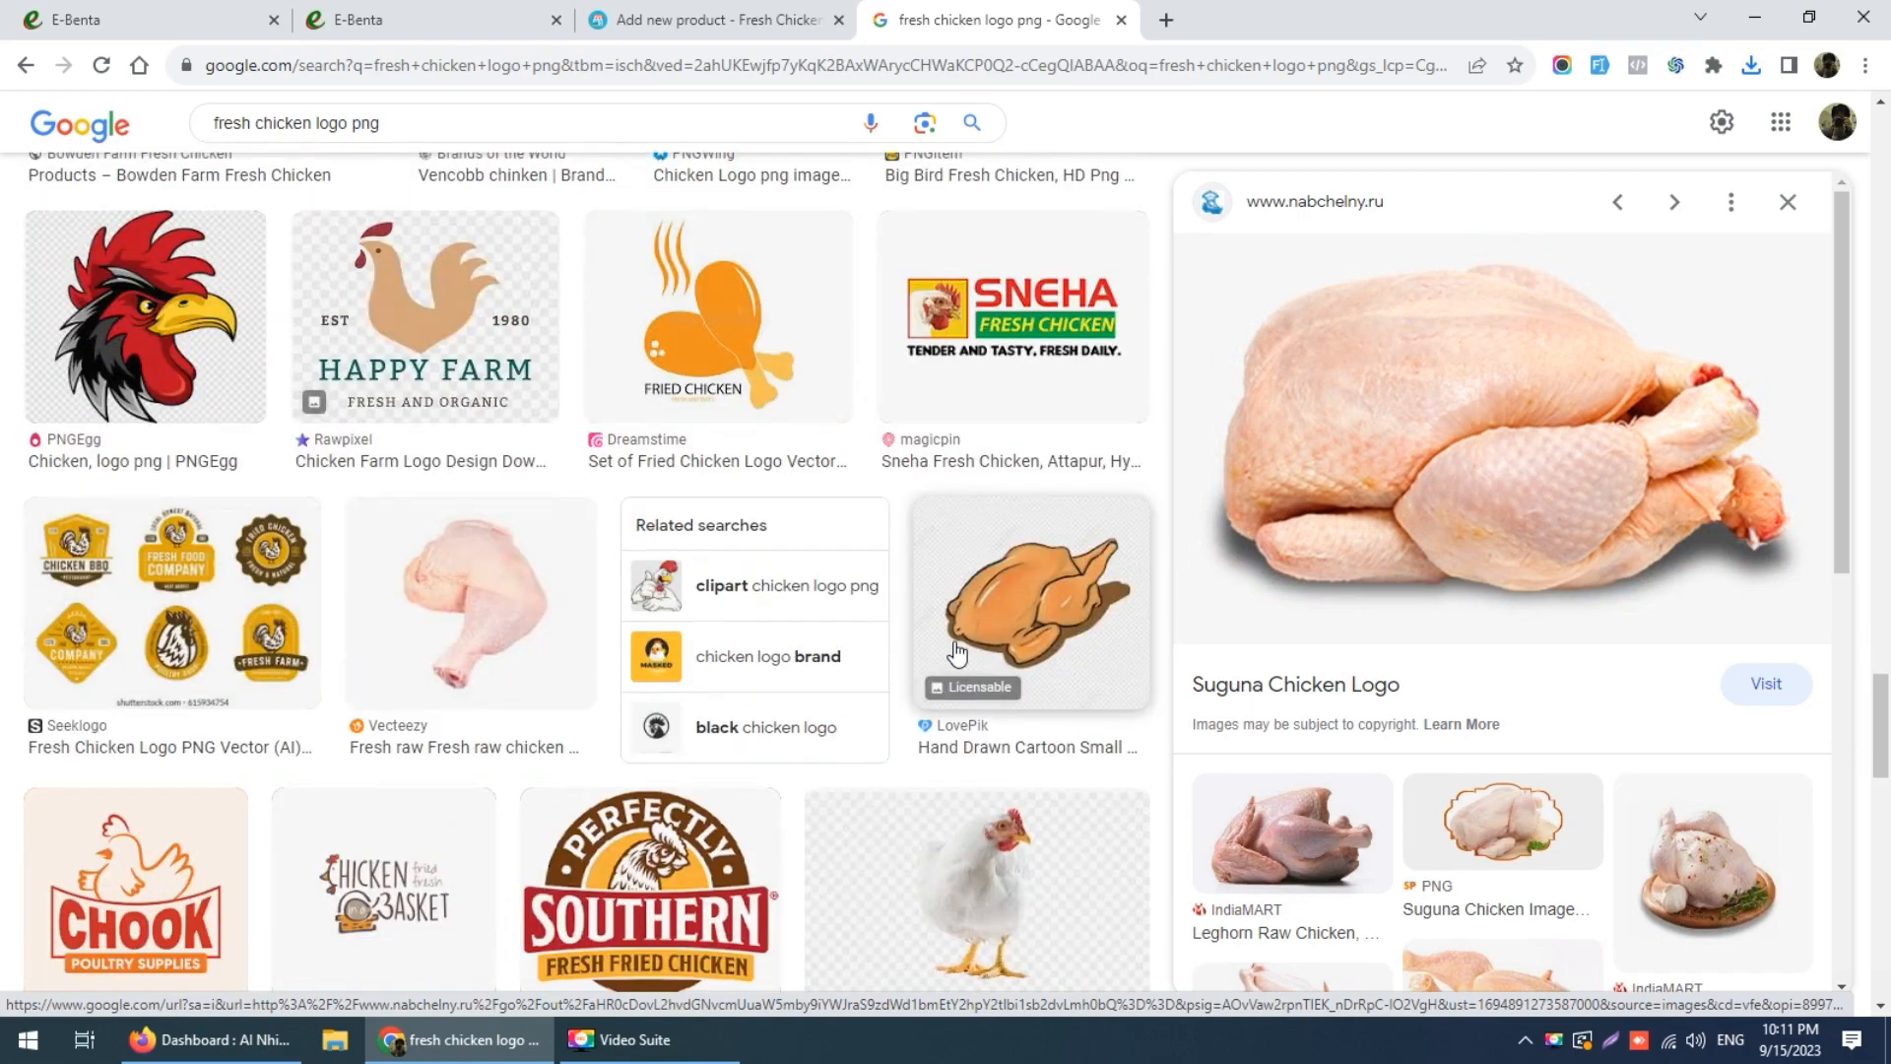
{"action": "scroll", "coordinate": [955, 650], "scroll_direction": "down", "scroll_amount": 5}
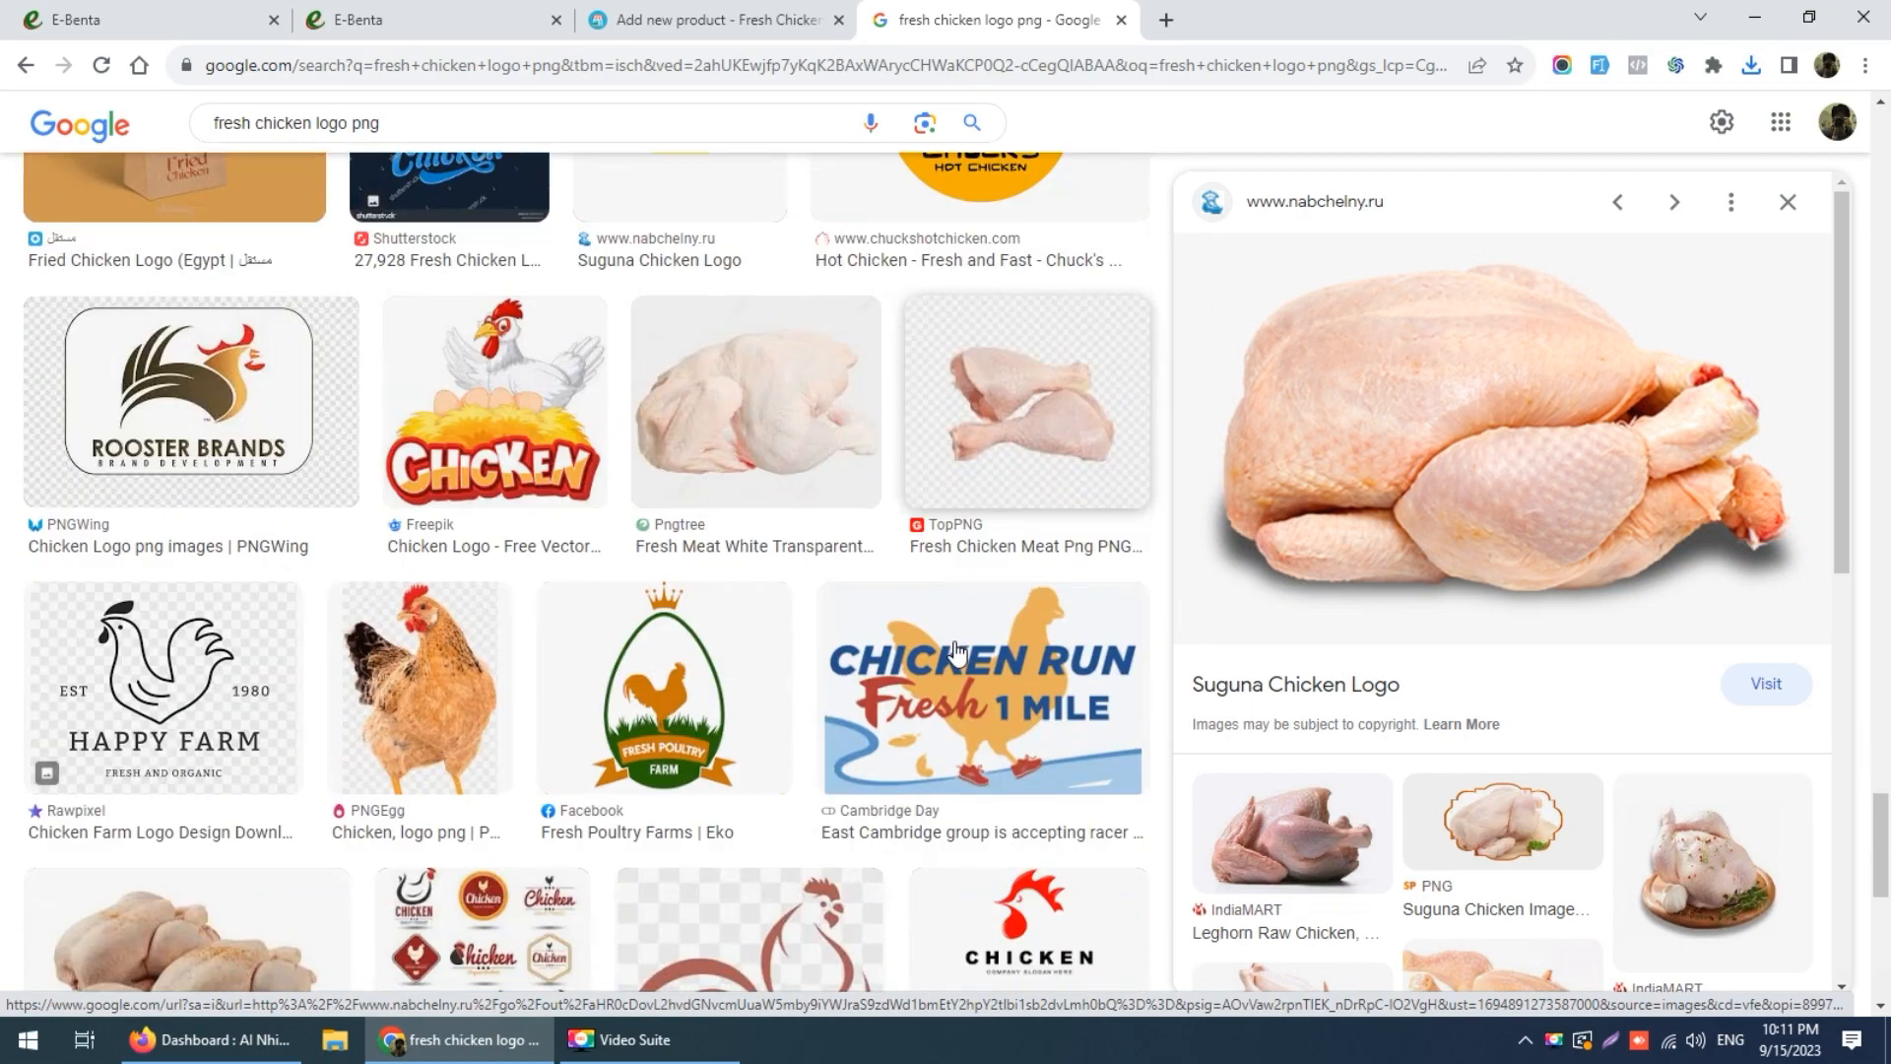
{"action": "scroll", "coordinate": [955, 650], "scroll_direction": "down", "scroll_amount": 5}
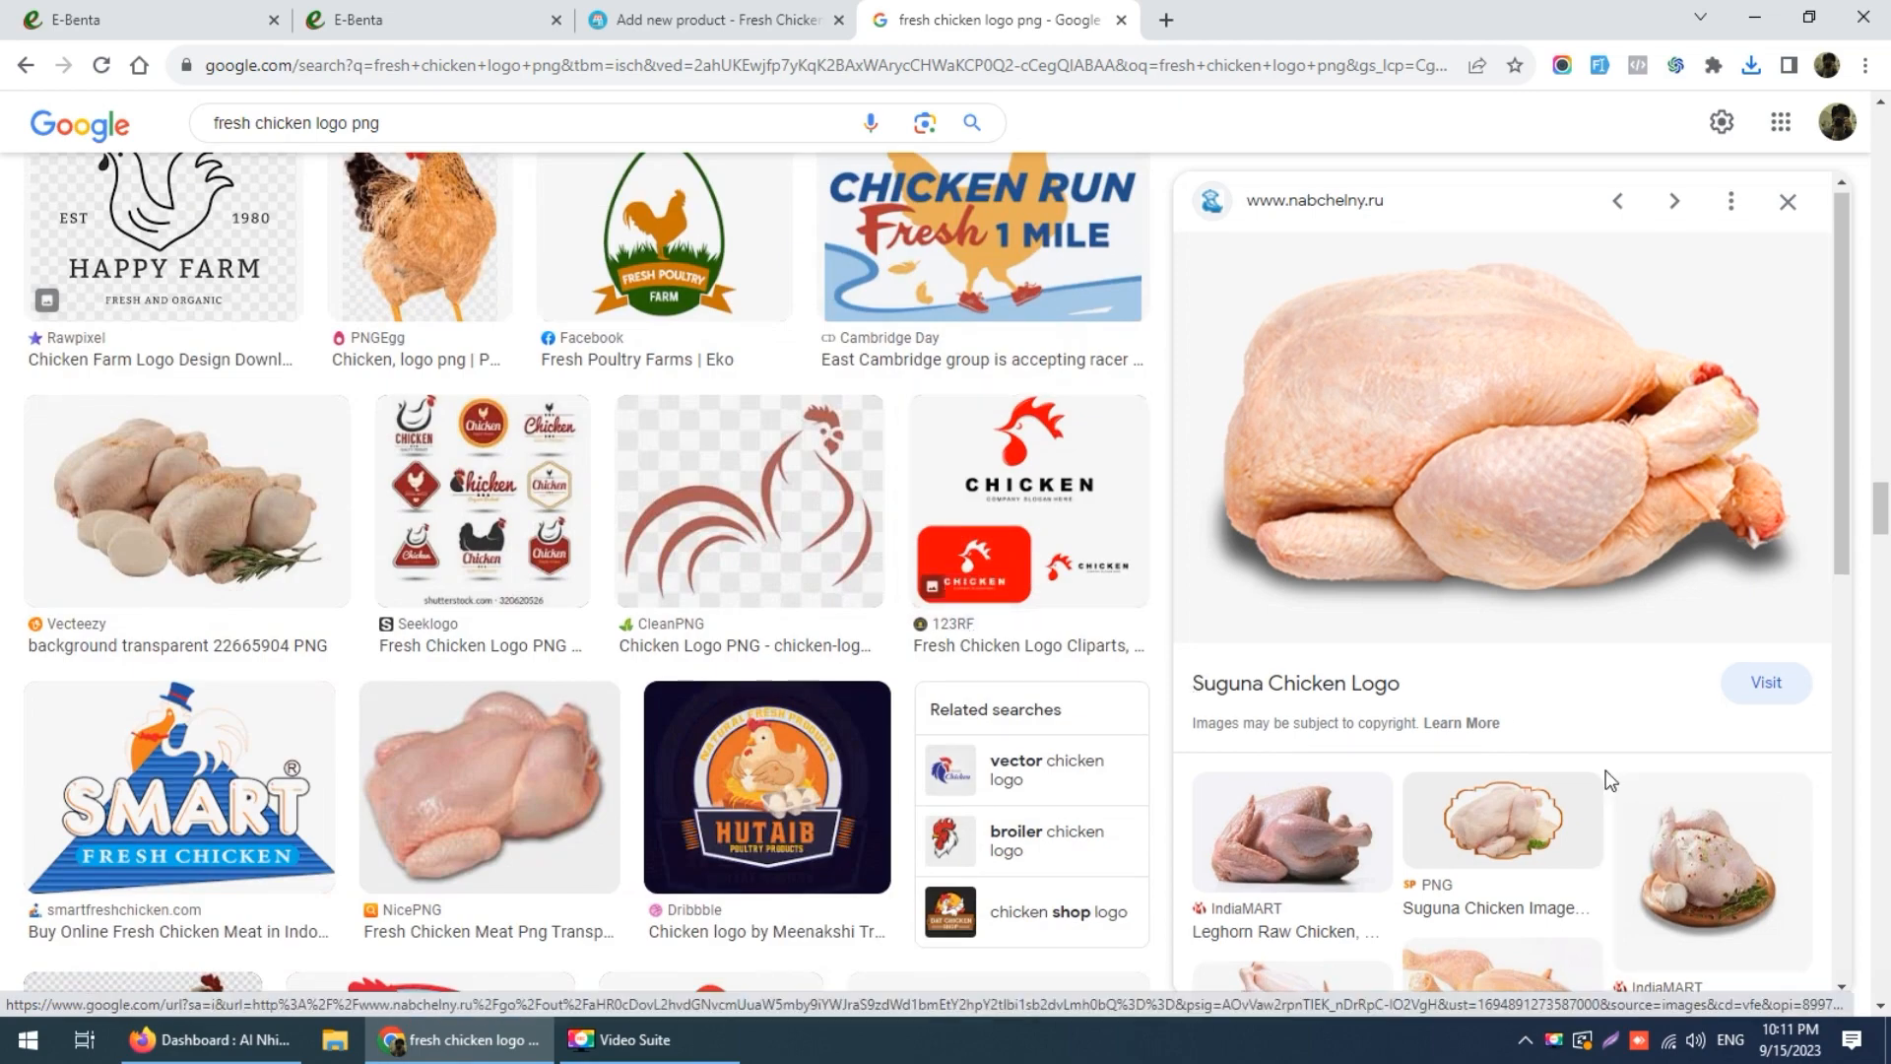
{"action": "scroll", "coordinate": [1610, 778], "scroll_direction": "down", "scroll_amount": 5}
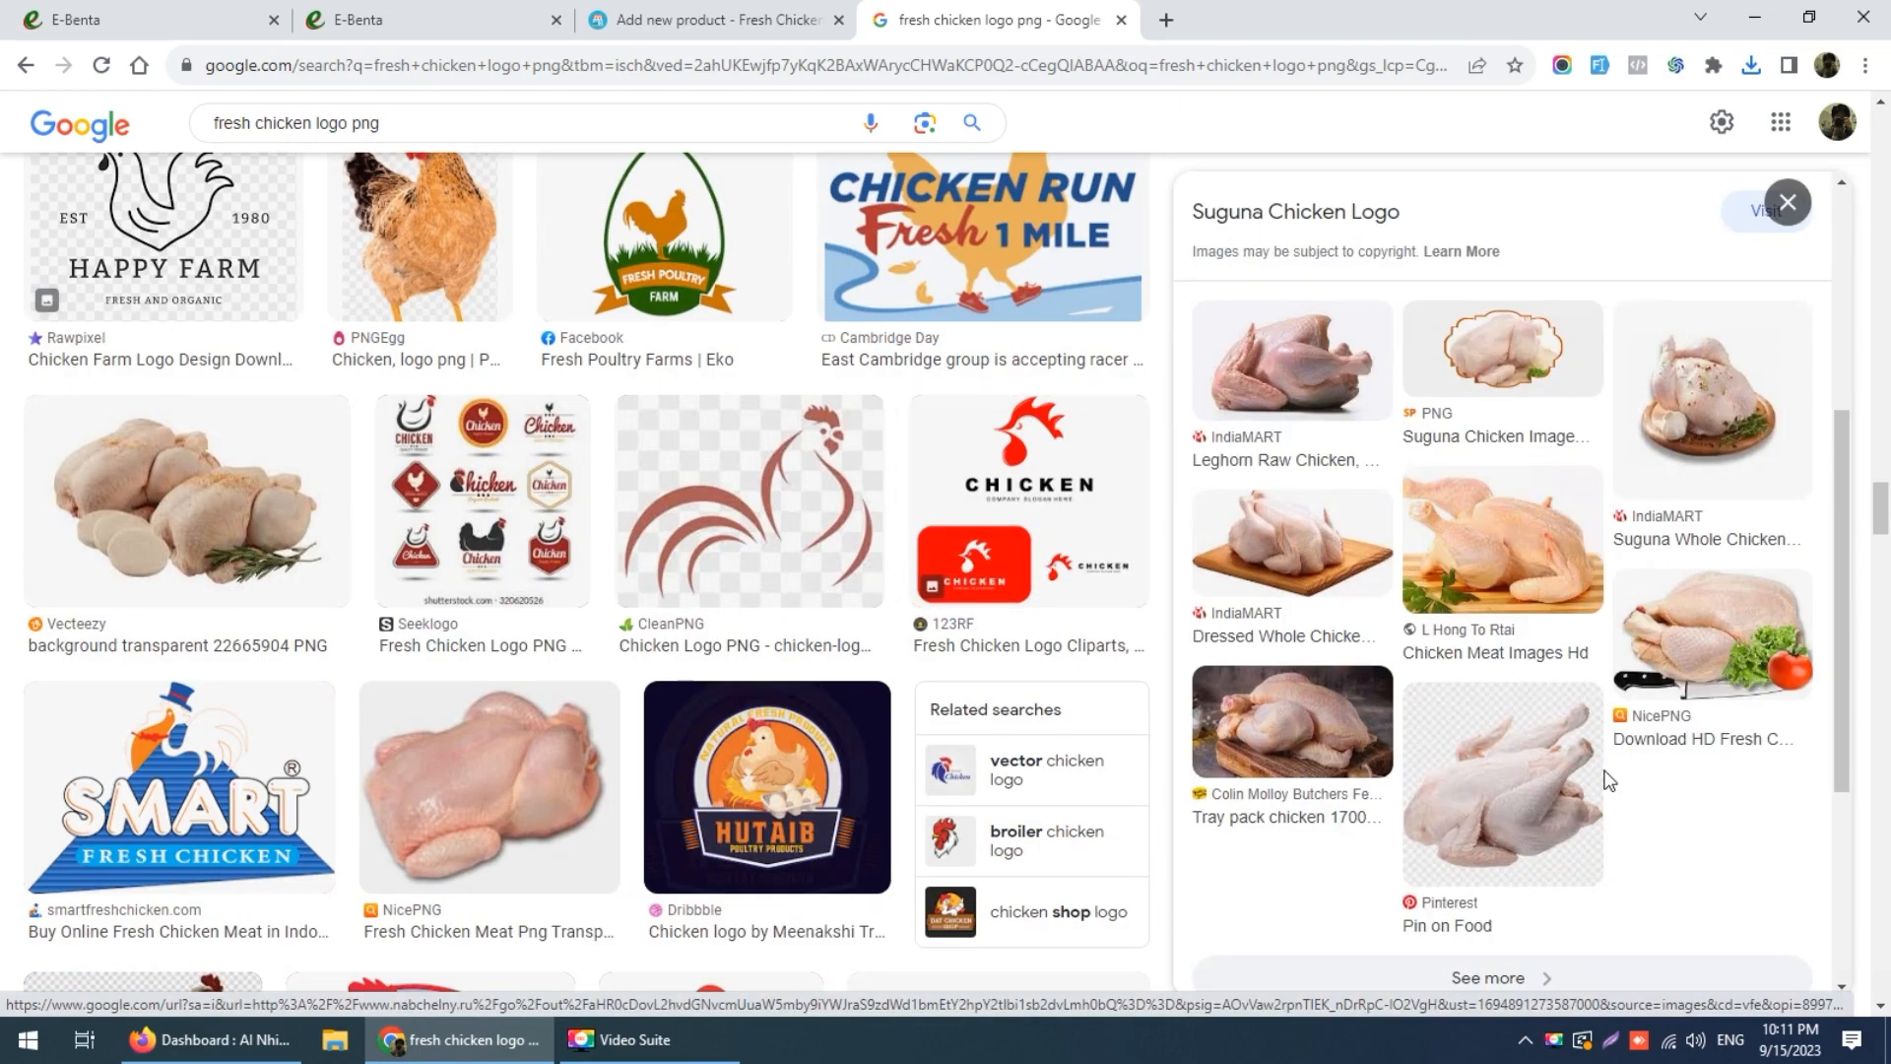
{"action": "scroll", "coordinate": [1610, 778], "scroll_direction": "up", "scroll_amount": 4}
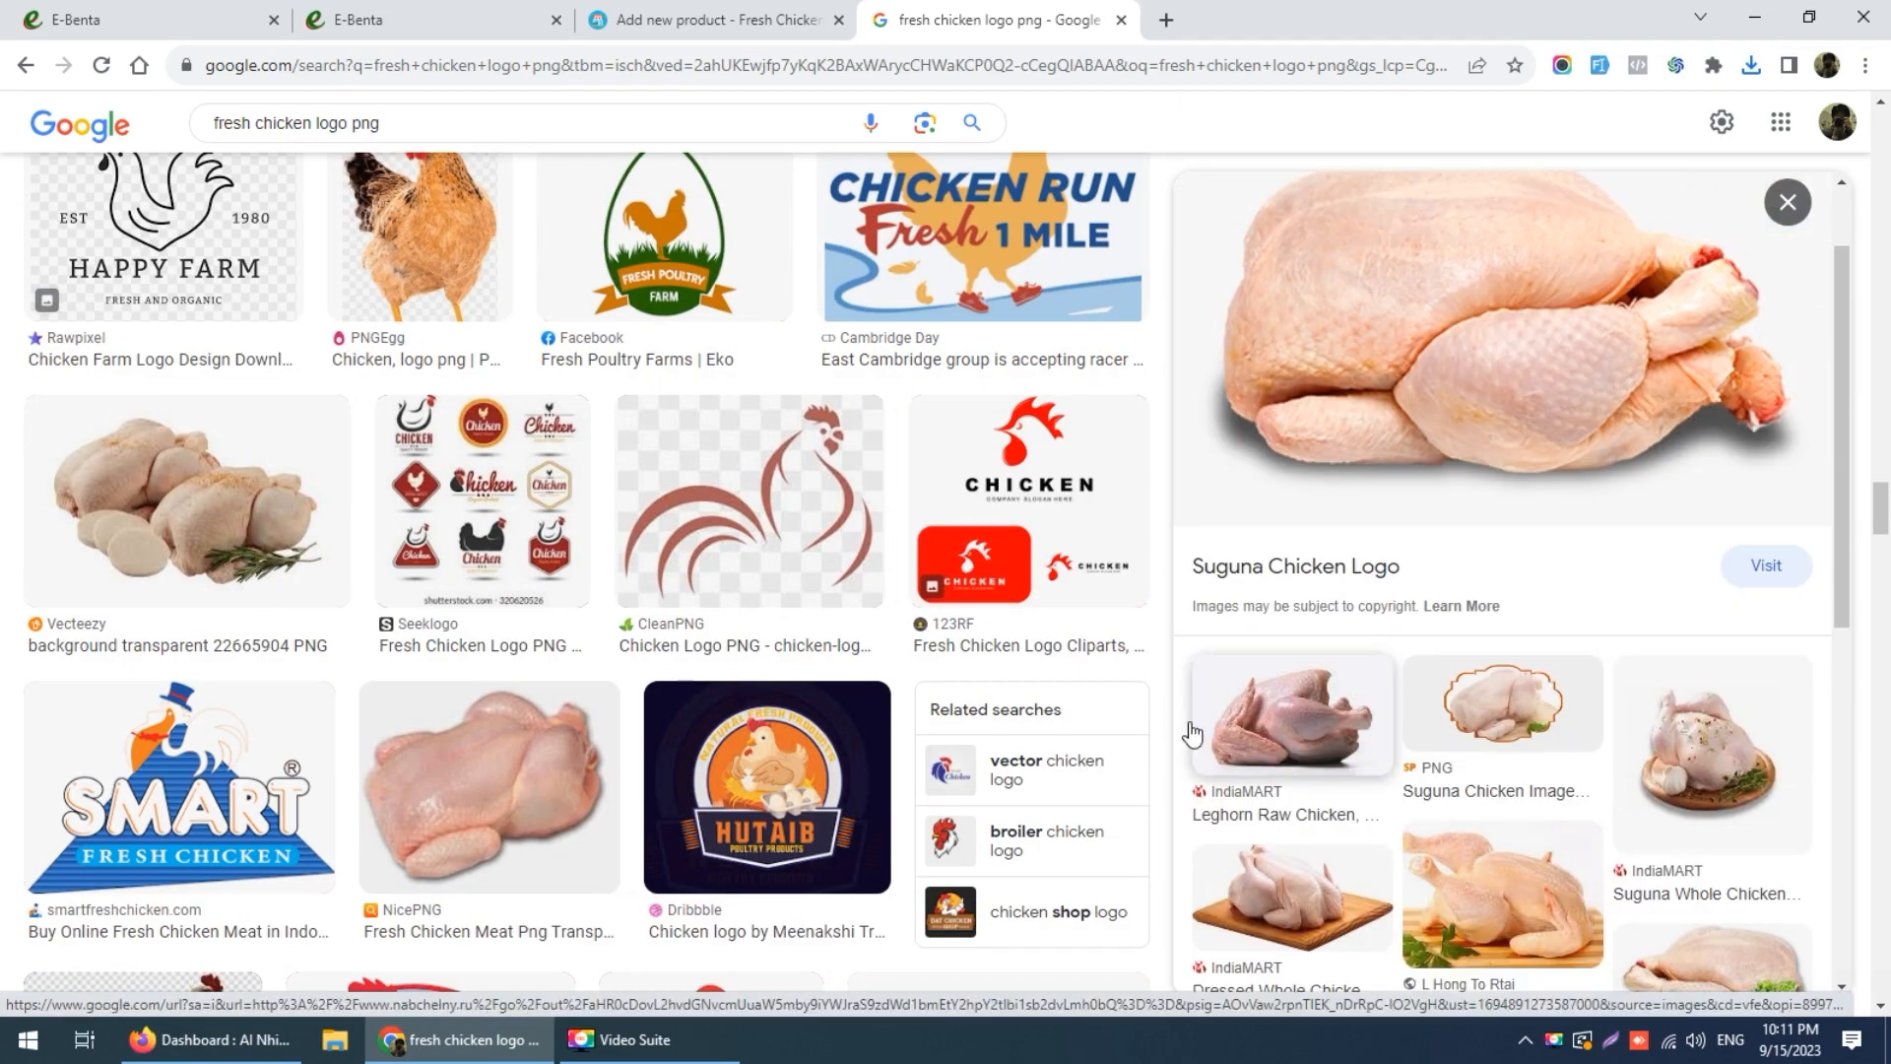
{"action": "scroll", "coordinate": [886, 513], "scroll_direction": "down", "scroll_amount": 3}
{"action": "scroll", "coordinate": [552, 296], "scroll_direction": "up", "scroll_amount": 4}
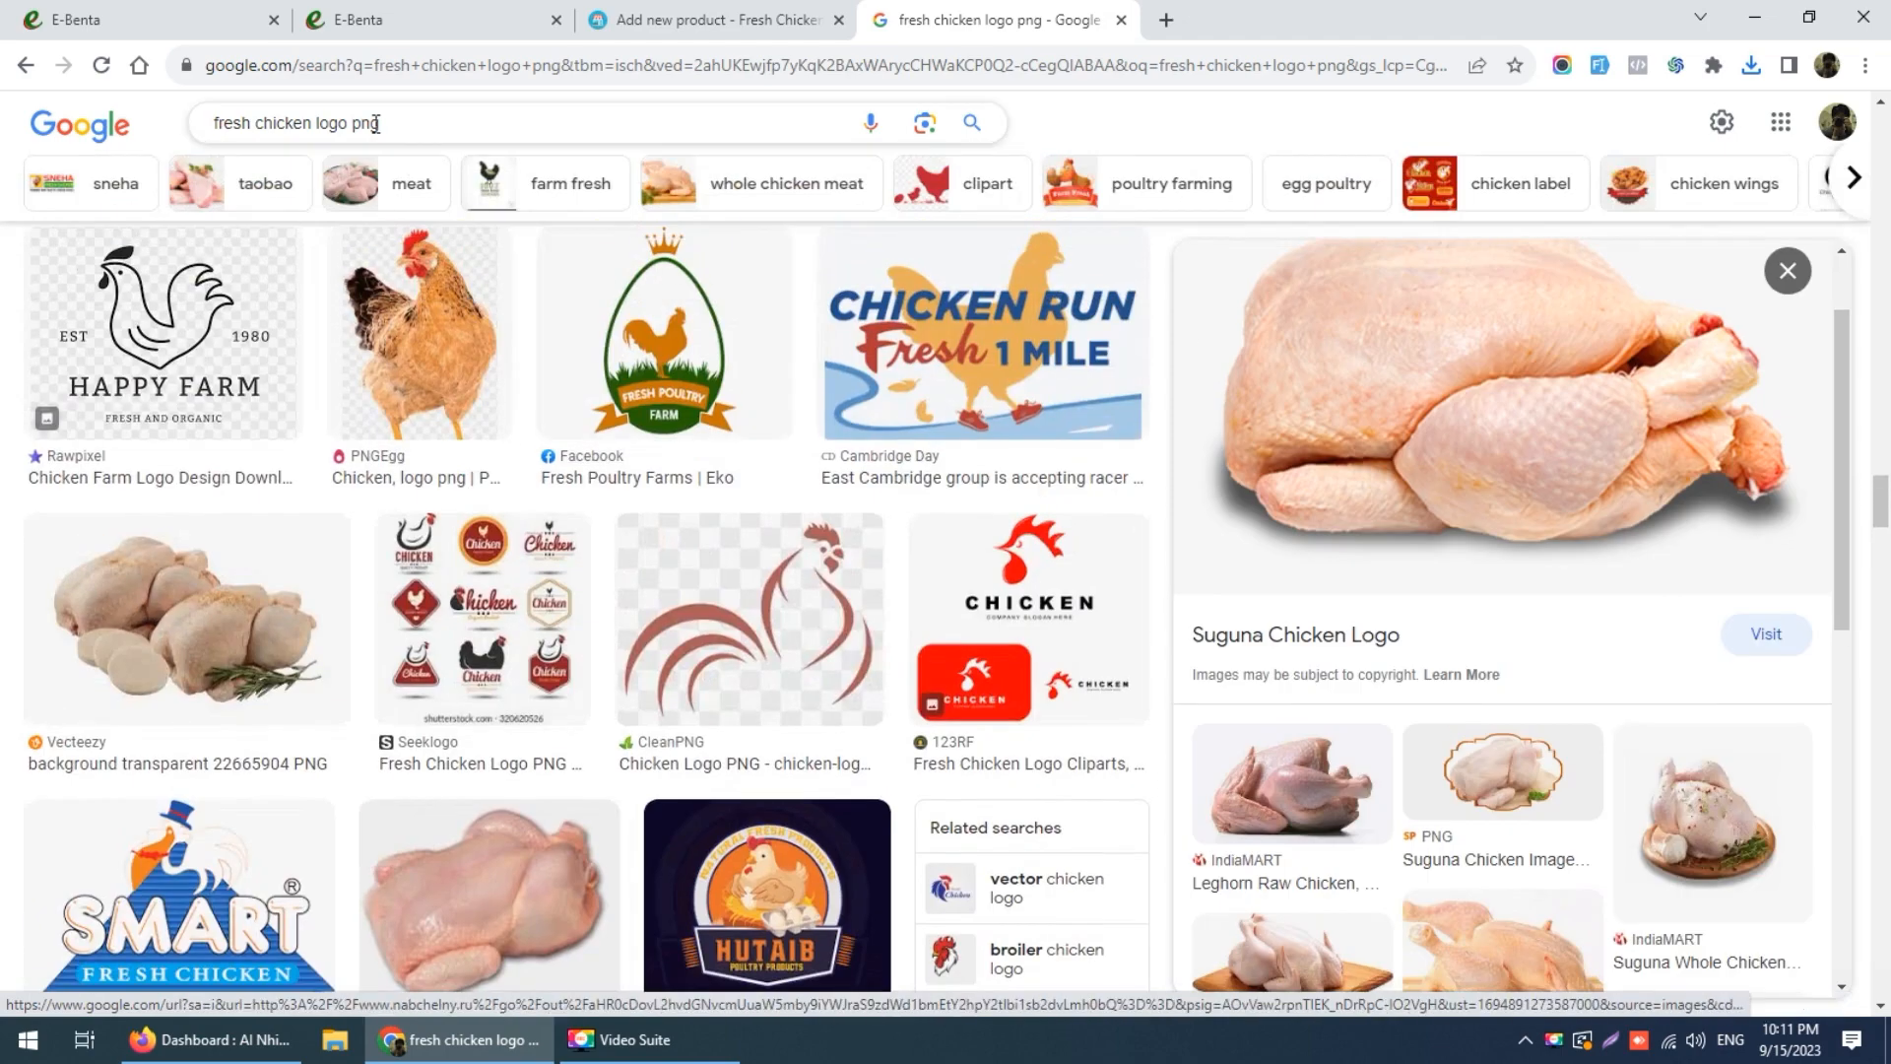
{"action": "triple_click", "coordinate": [195, 124]}
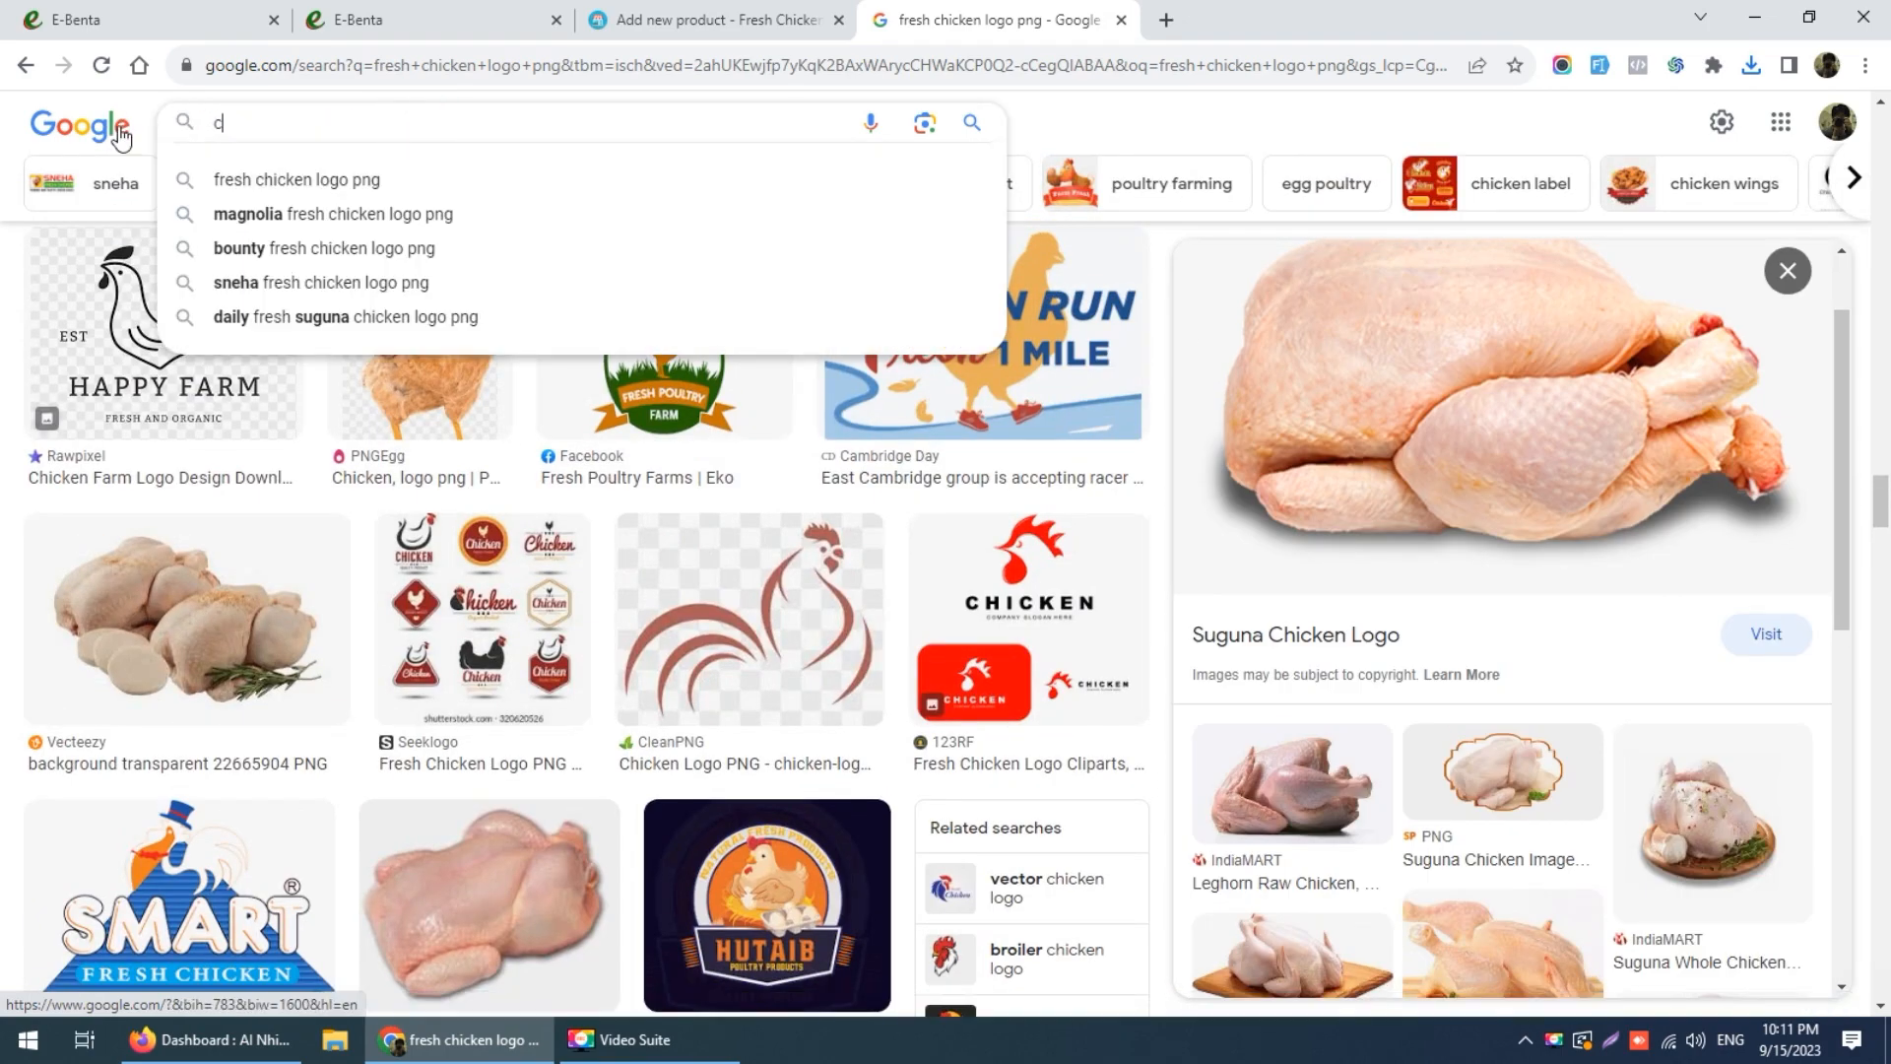
{"action": "type", "text": "chciken tie"}
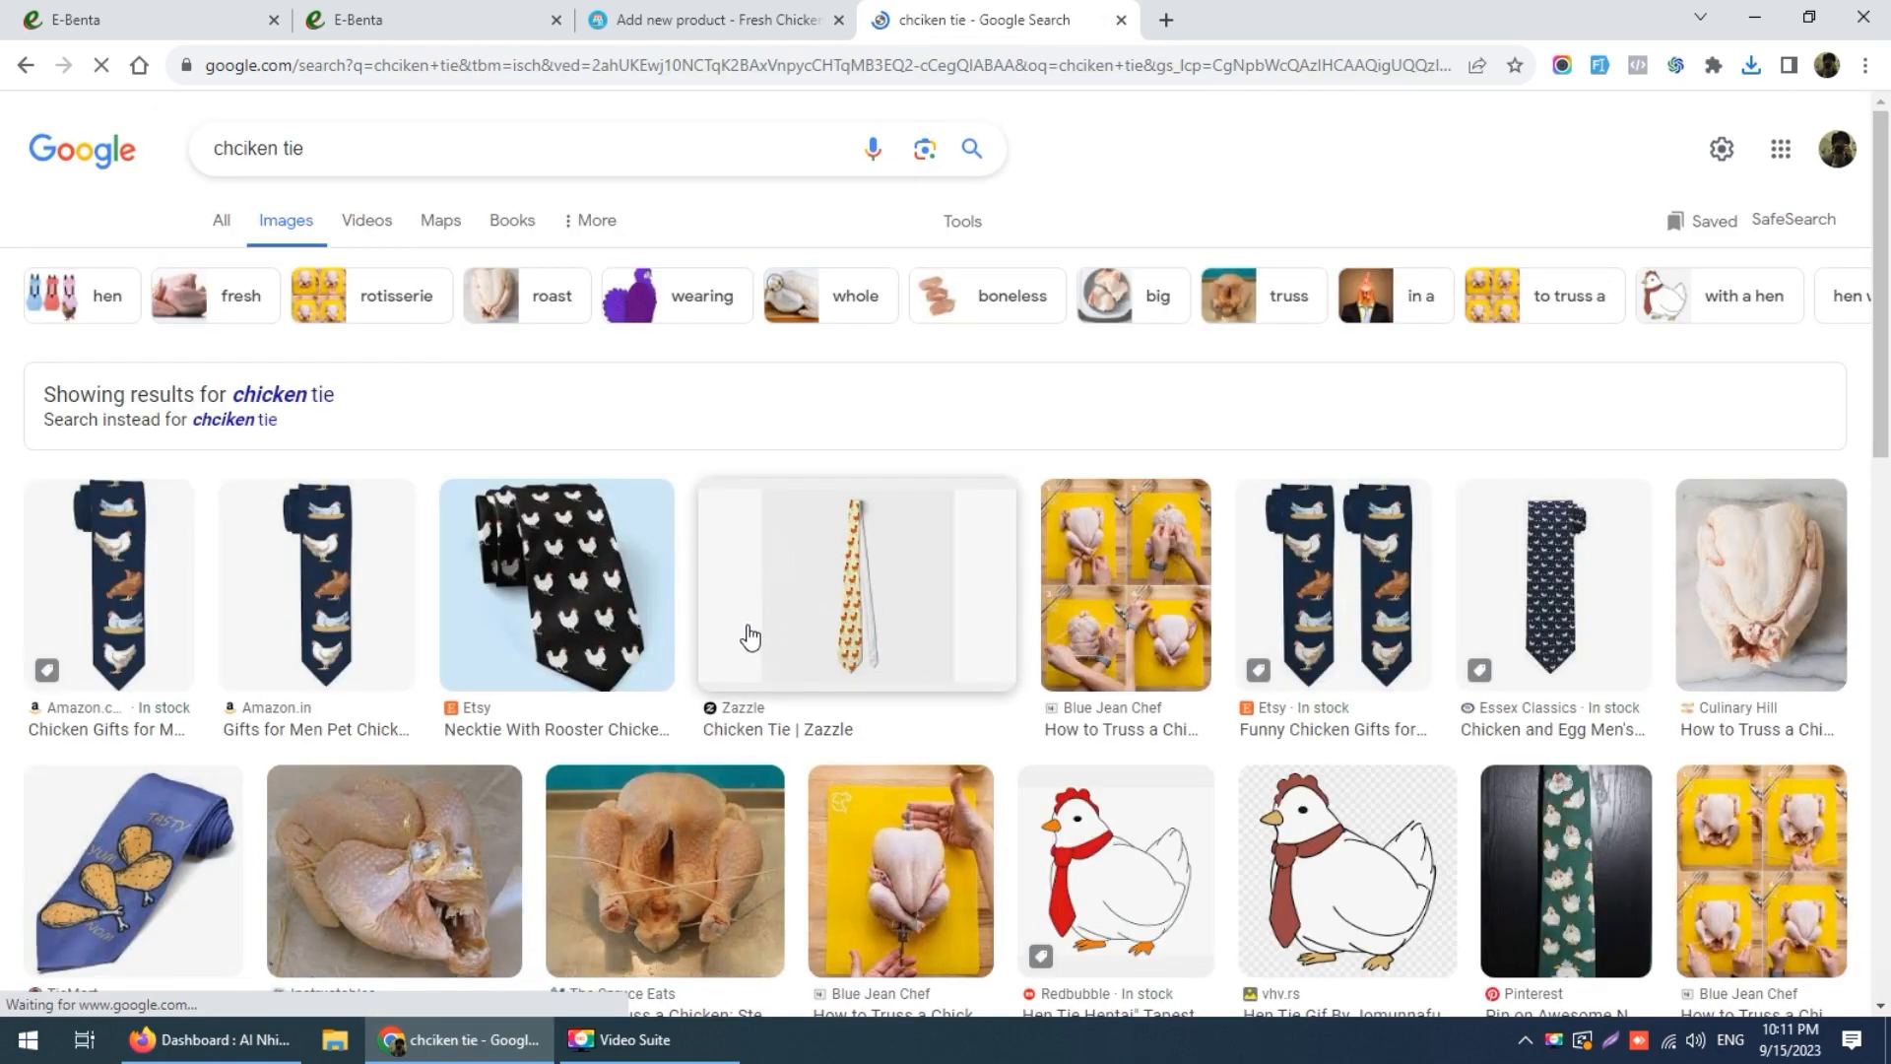
Step: Look through the tie results, then change the query to 'chciken wings' and search
{"action": "scroll", "coordinate": [718, 494], "scroll_direction": "down", "scroll_amount": 3}
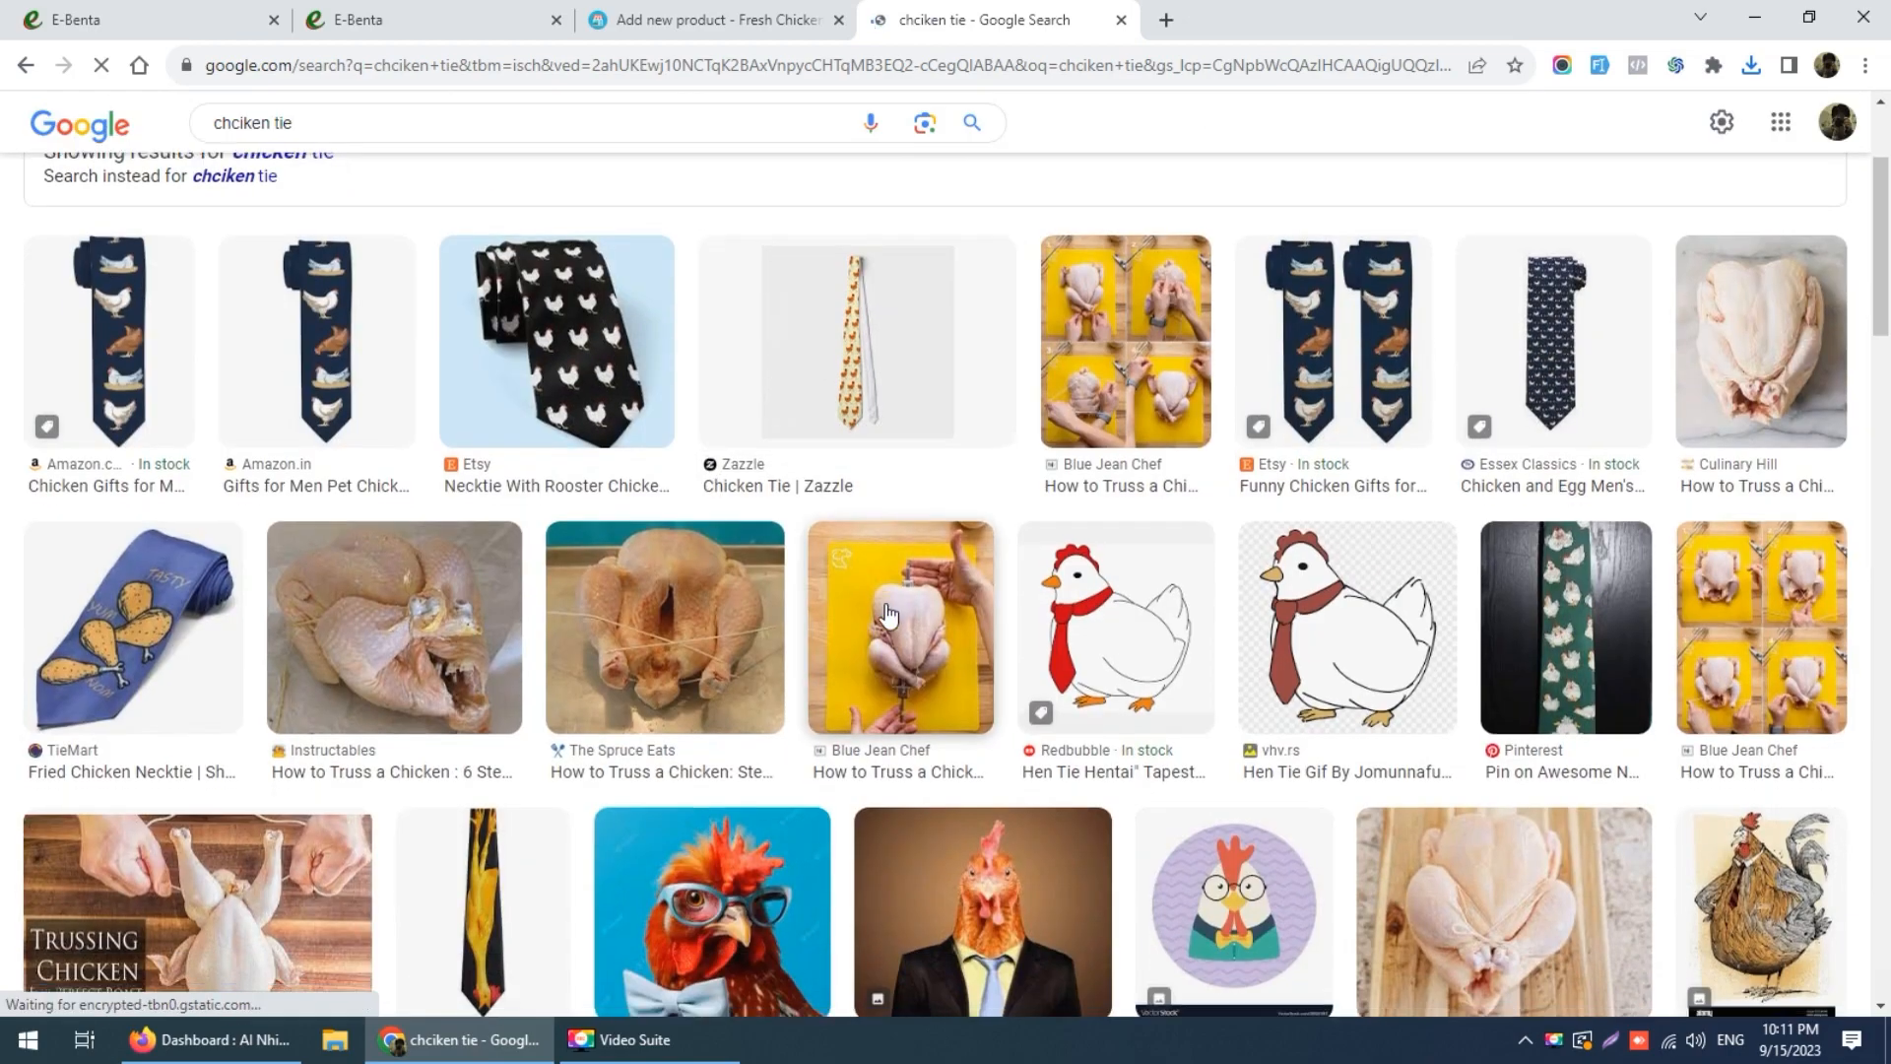
{"action": "scroll", "coordinate": [889, 615], "scroll_direction": "down", "scroll_amount": 6}
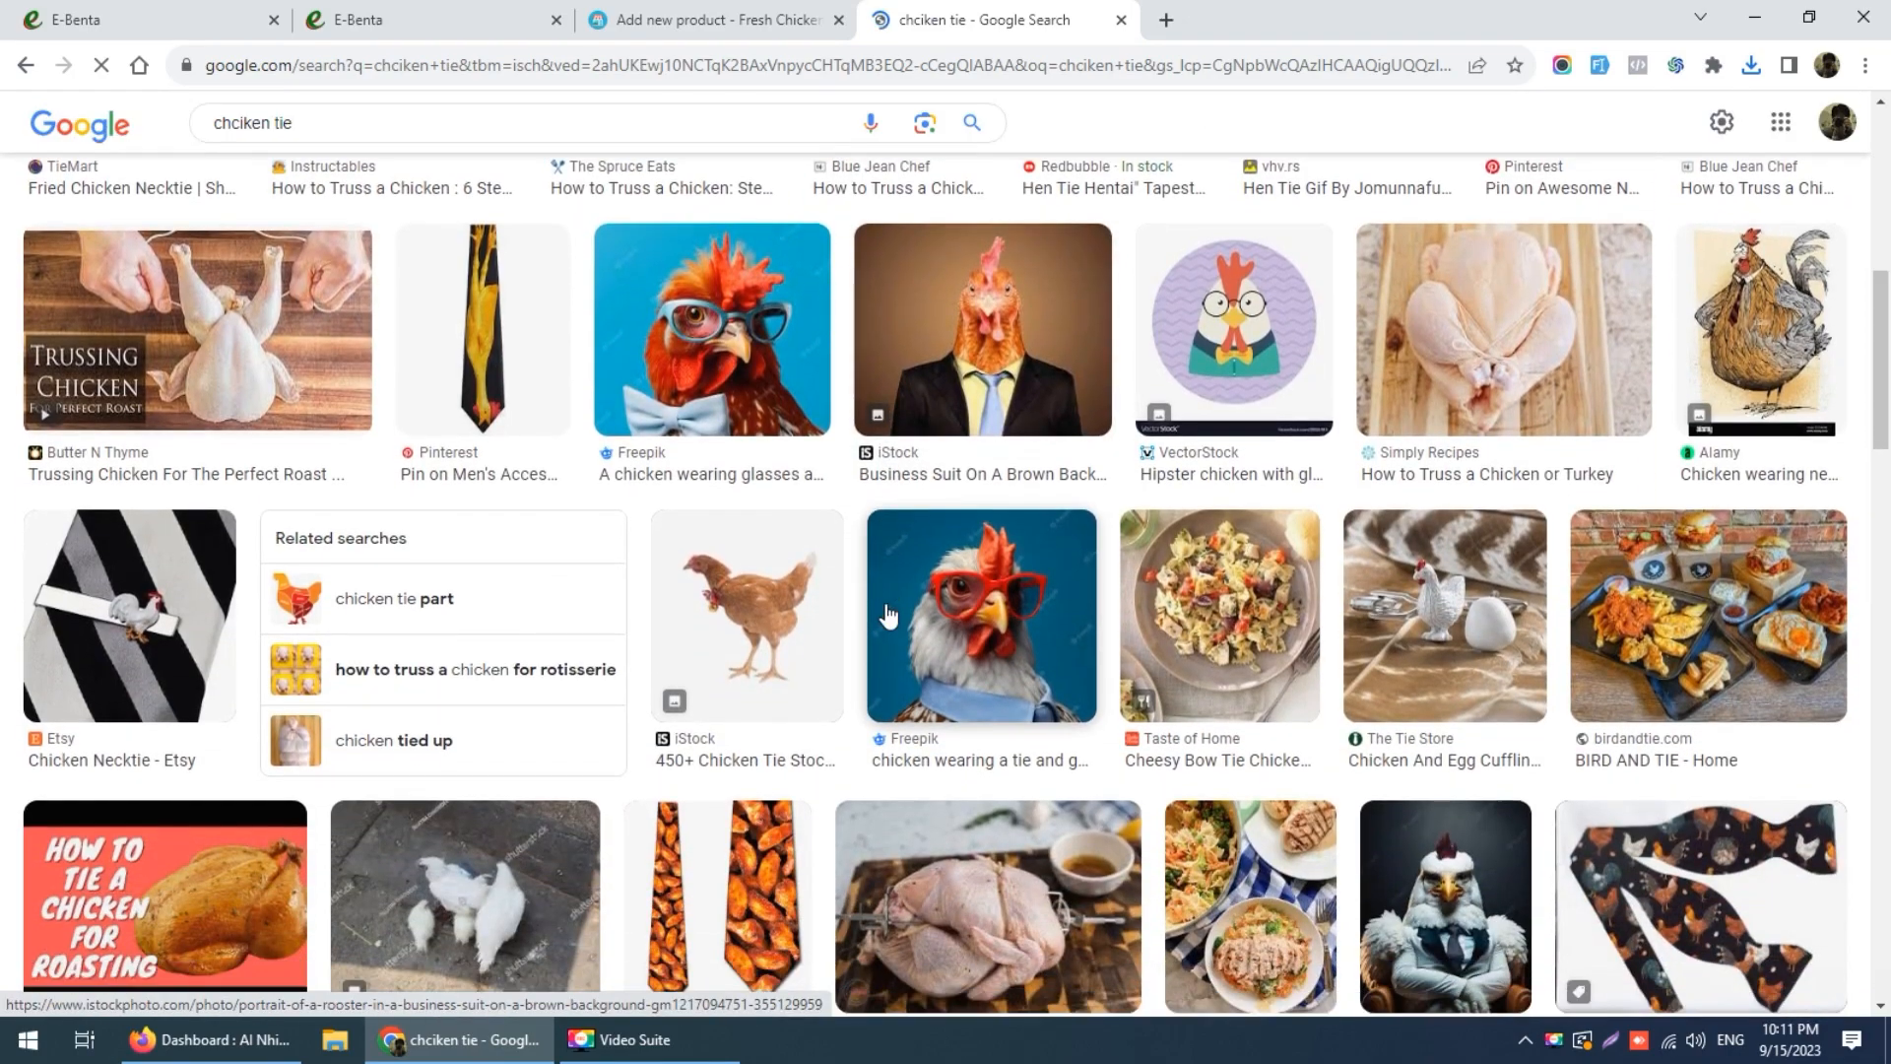
{"action": "scroll", "coordinate": [888, 614], "scroll_direction": "down", "scroll_amount": 3}
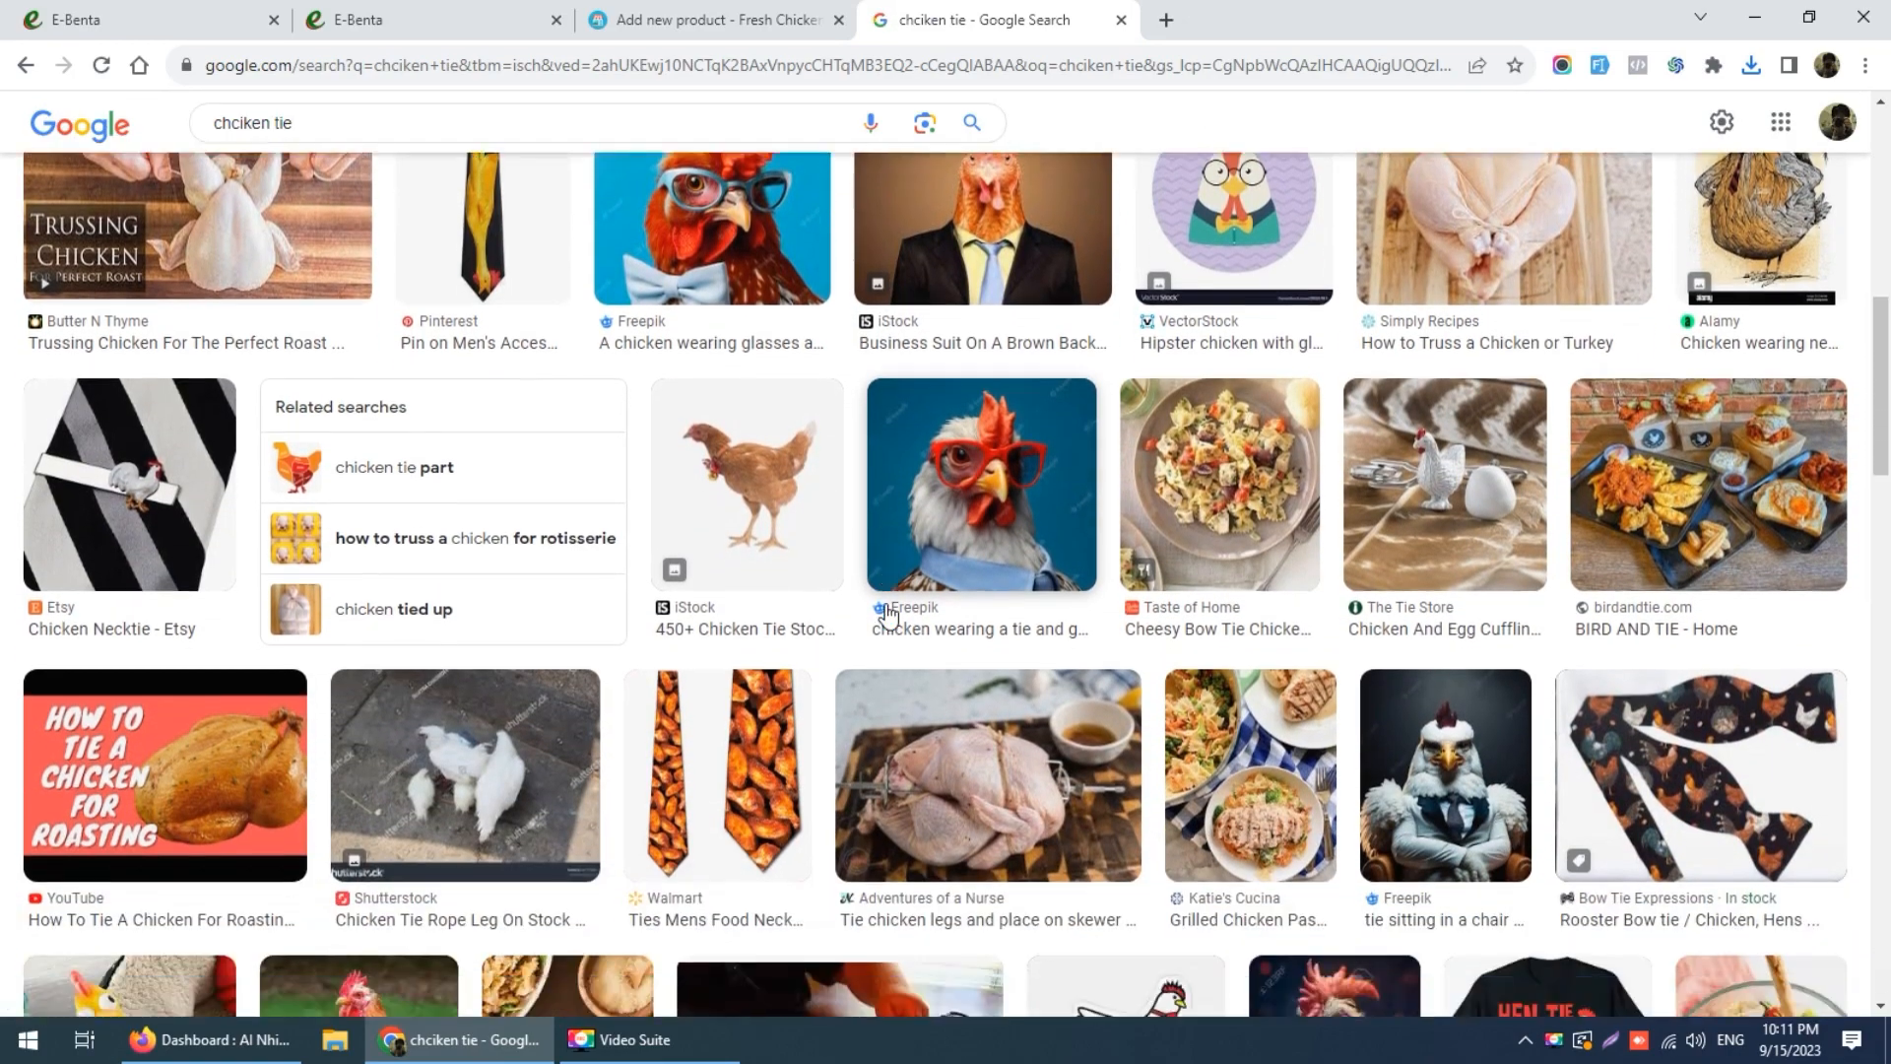
{"action": "scroll", "coordinate": [888, 615], "scroll_direction": "down", "scroll_amount": 5}
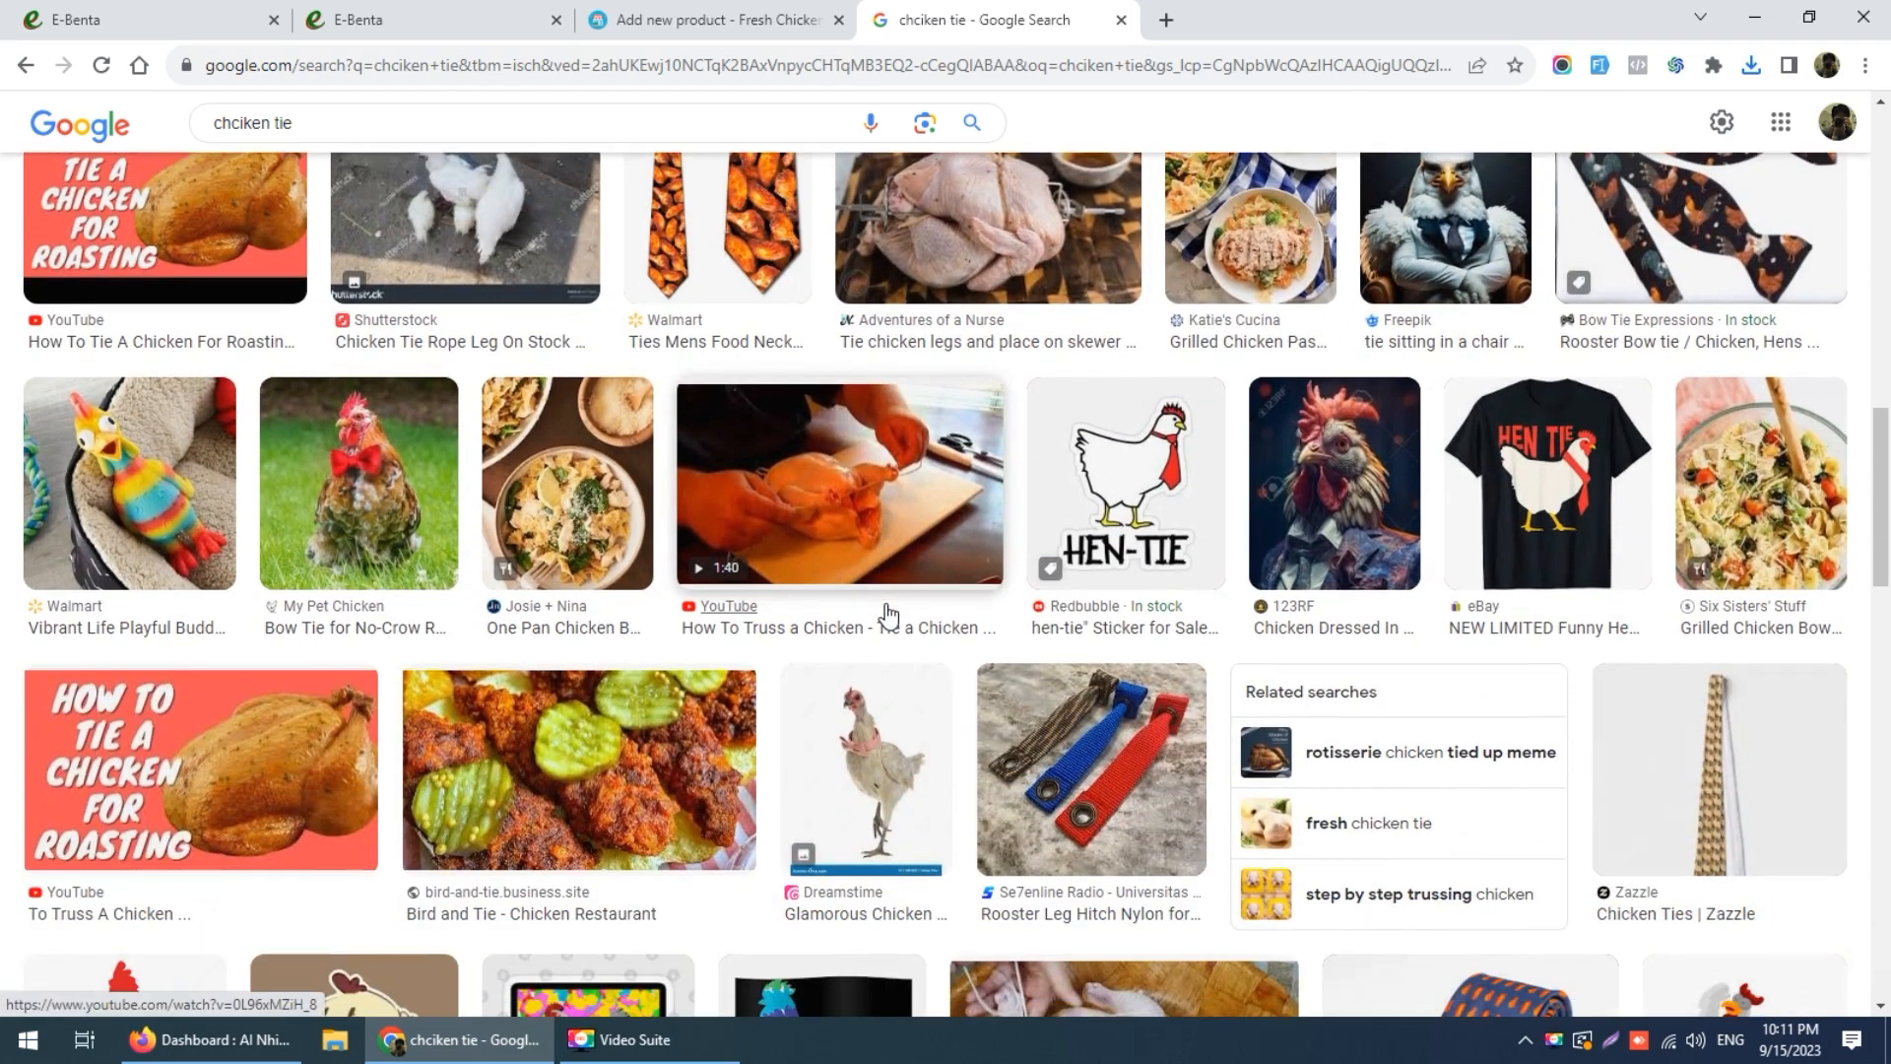
{"action": "scroll", "coordinate": [889, 615], "scroll_direction": "down", "scroll_amount": 3}
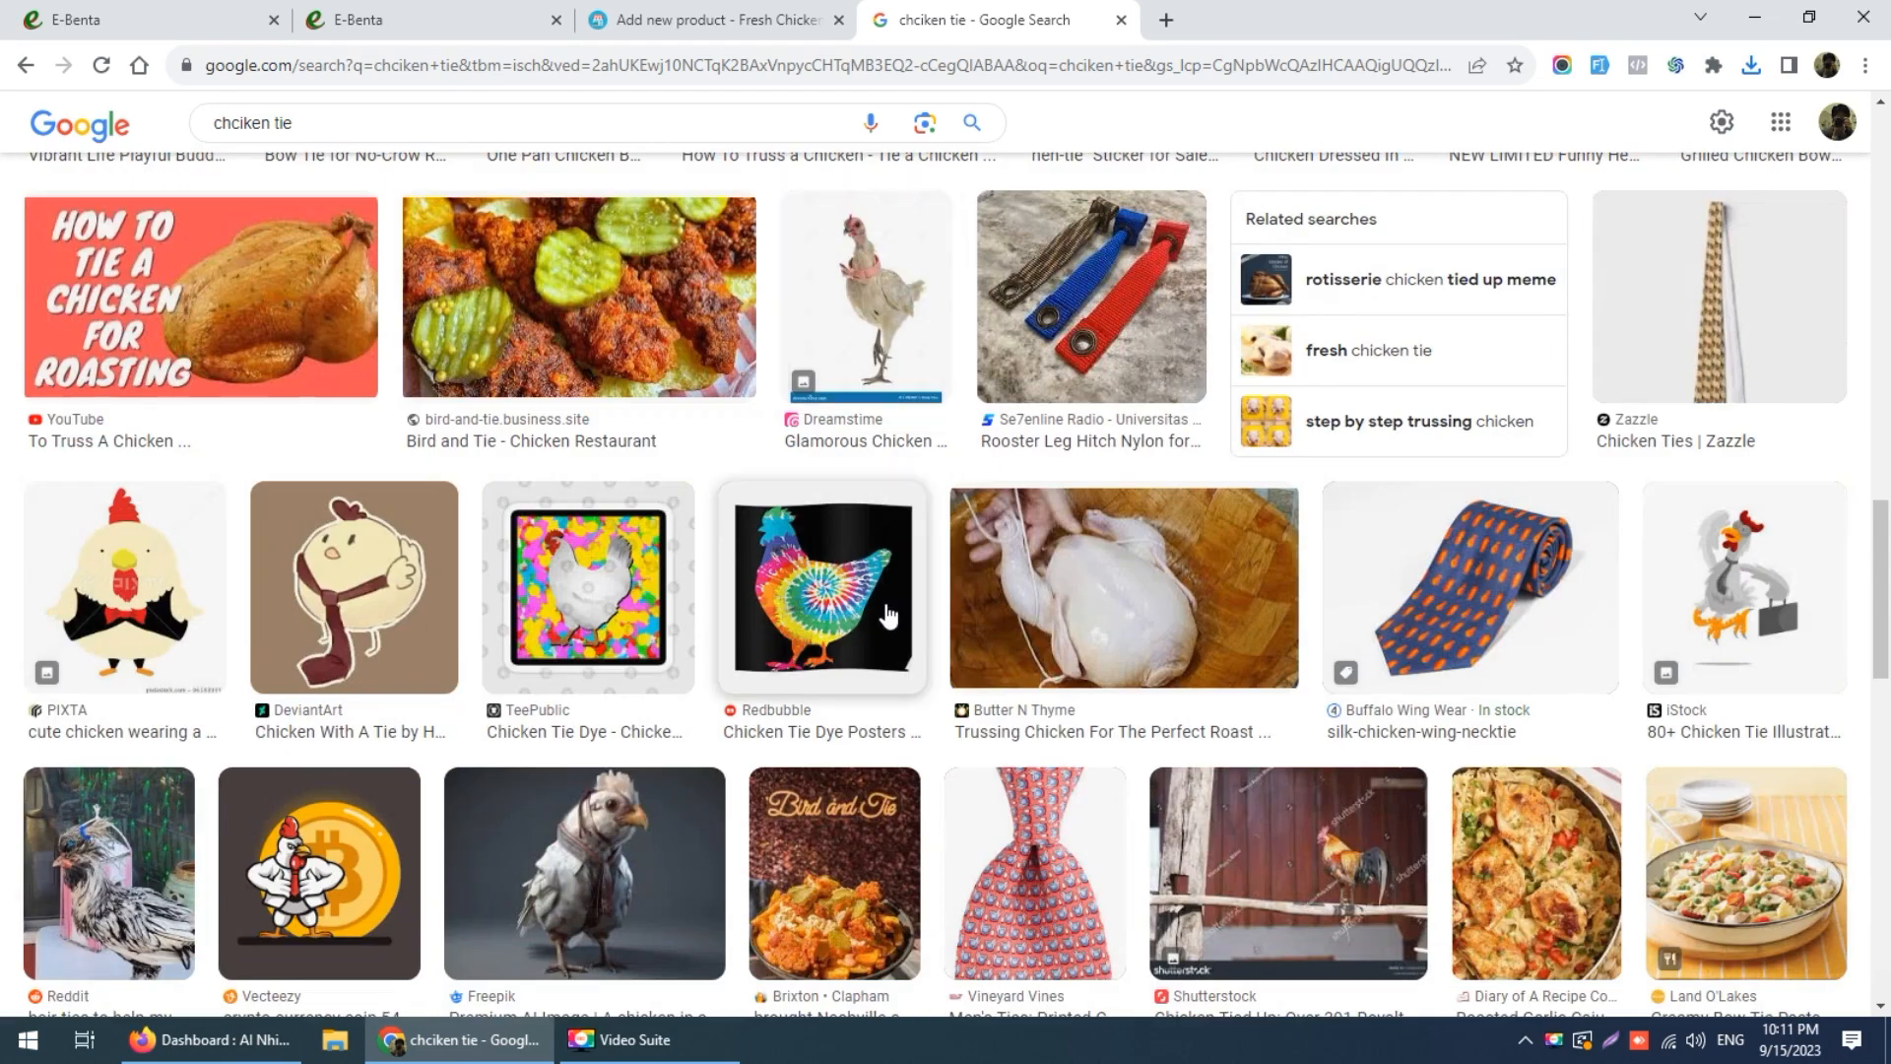
{"action": "left_click", "coordinate": [407, 122]}
{"action": "key", "text": "BackSpace"}
{"action": "key", "text": "BackSpace"}
{"action": "key", "text": "BackSpace"}
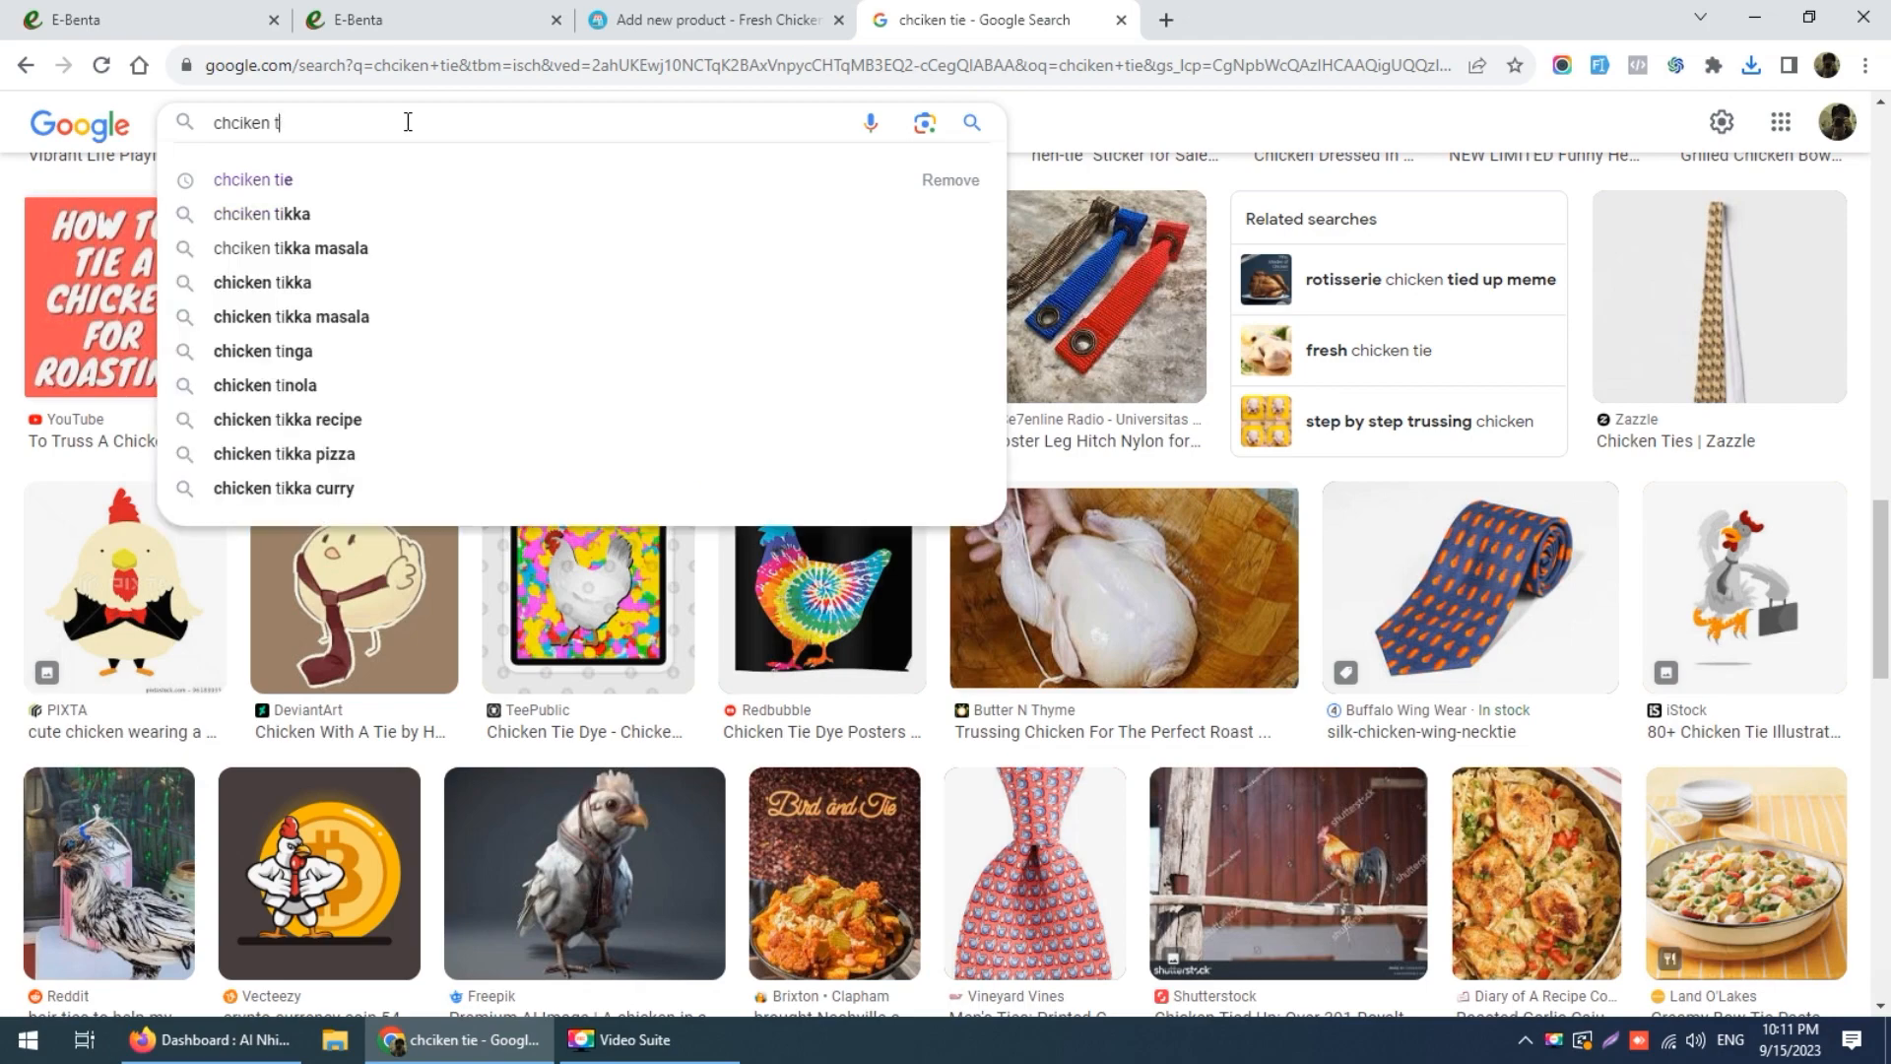
{"action": "type", "text": "wings"}
{"action": "key", "text": "Return"}
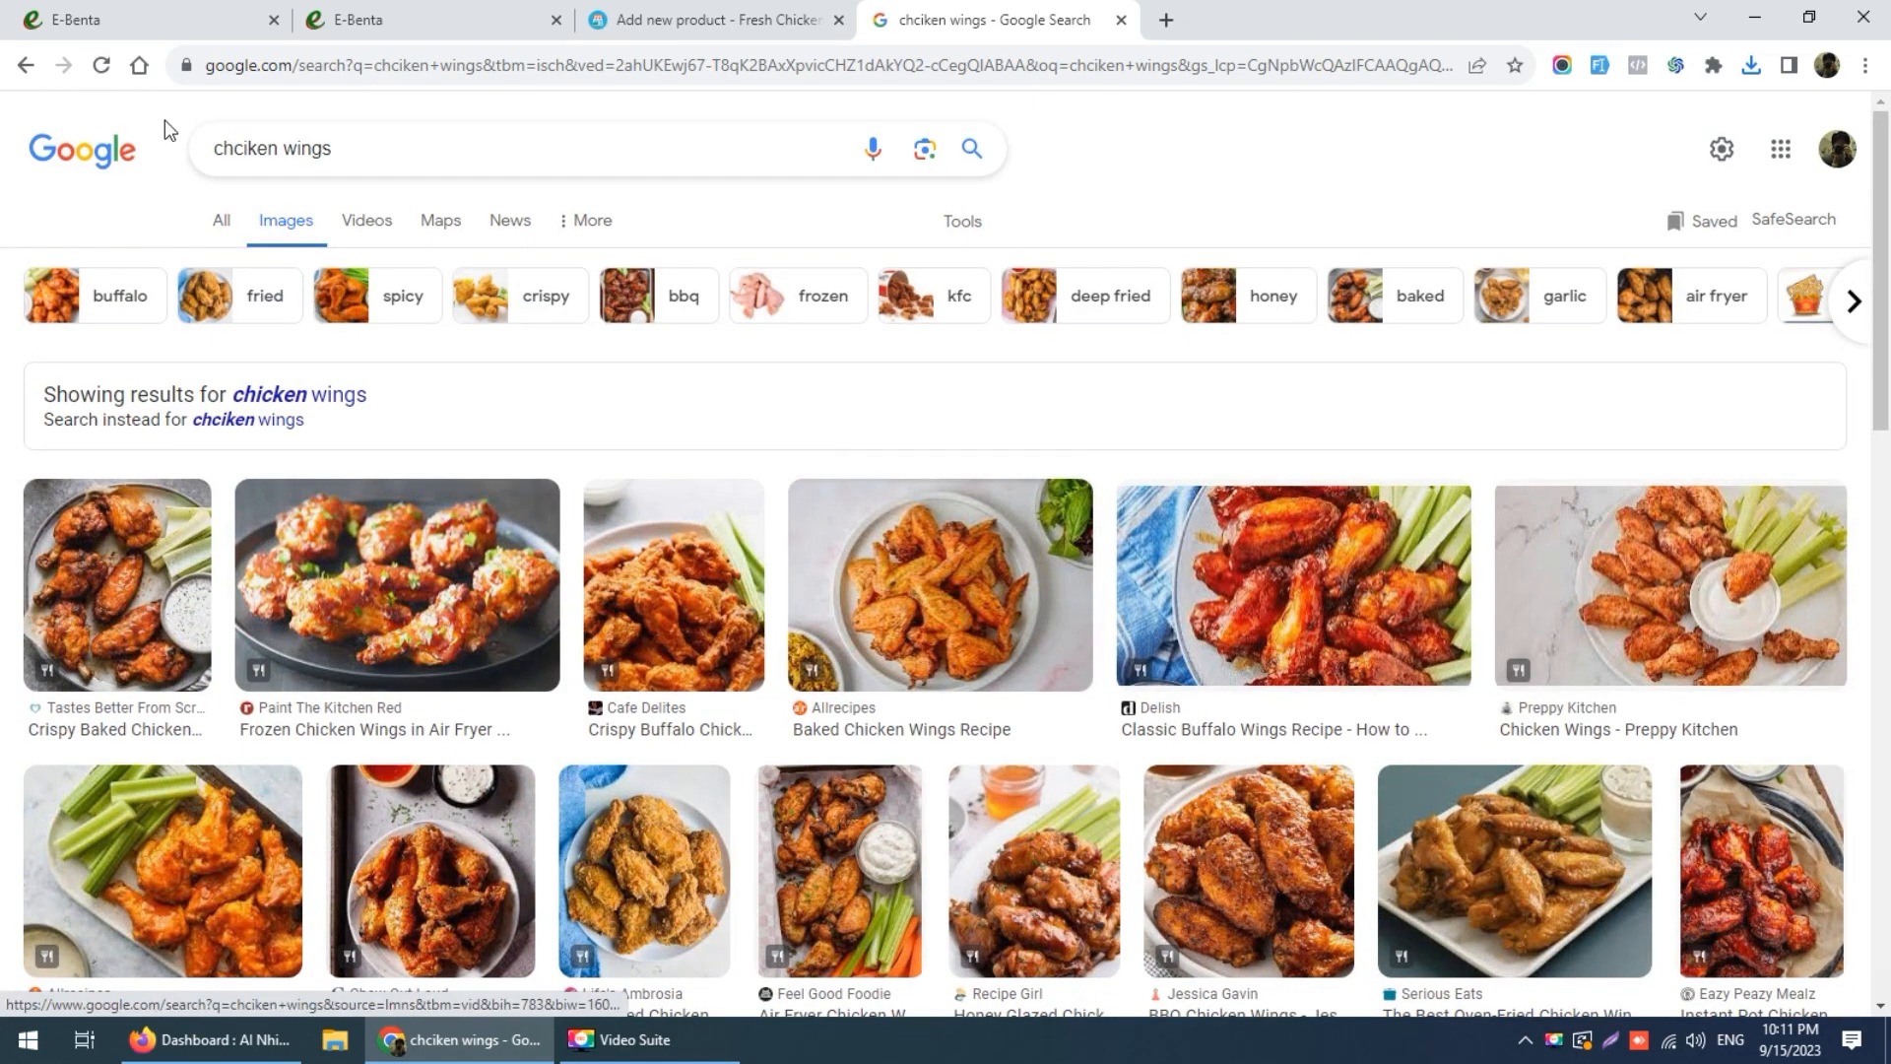
Step: Add 'fresh' to the query to search for fresh chicken wings
{"action": "left_click", "coordinate": [216, 150]}
{"action": "type", "text": "f"}
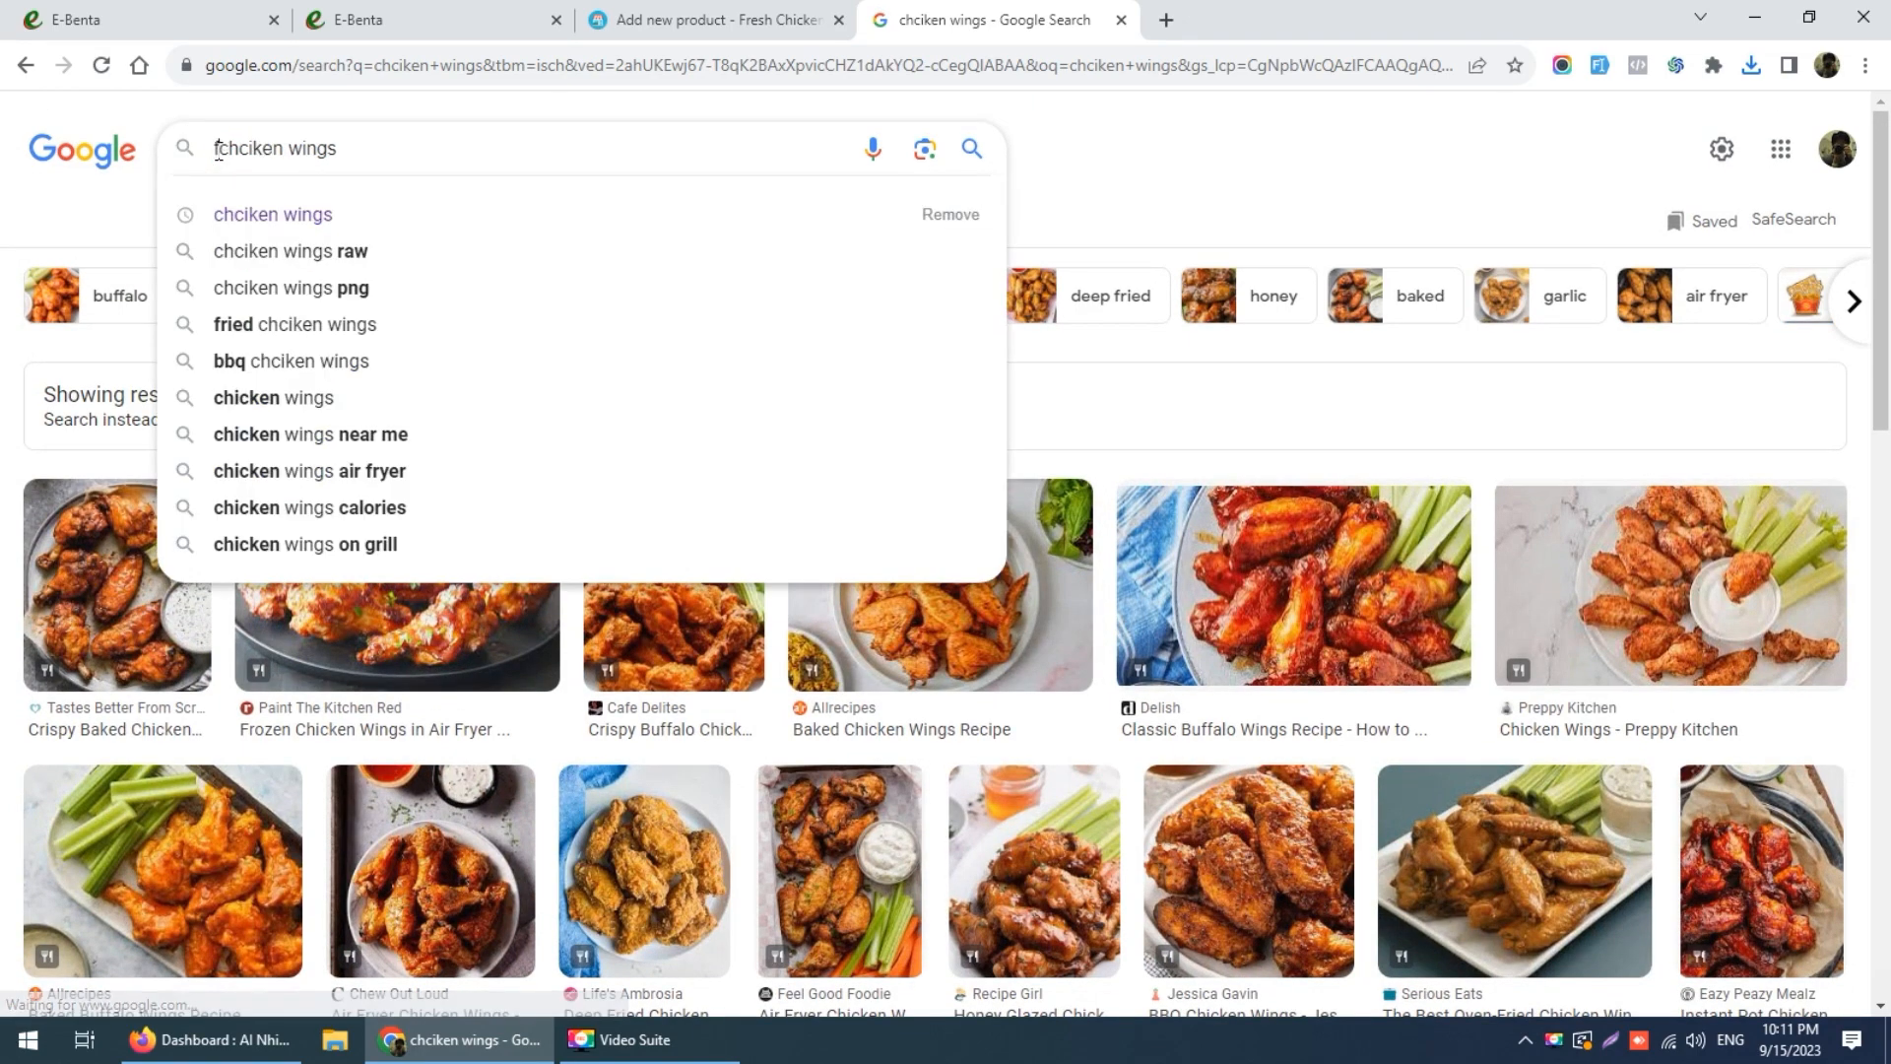
{"action": "type", "text": "resh"}
{"action": "key", "text": "Return"}
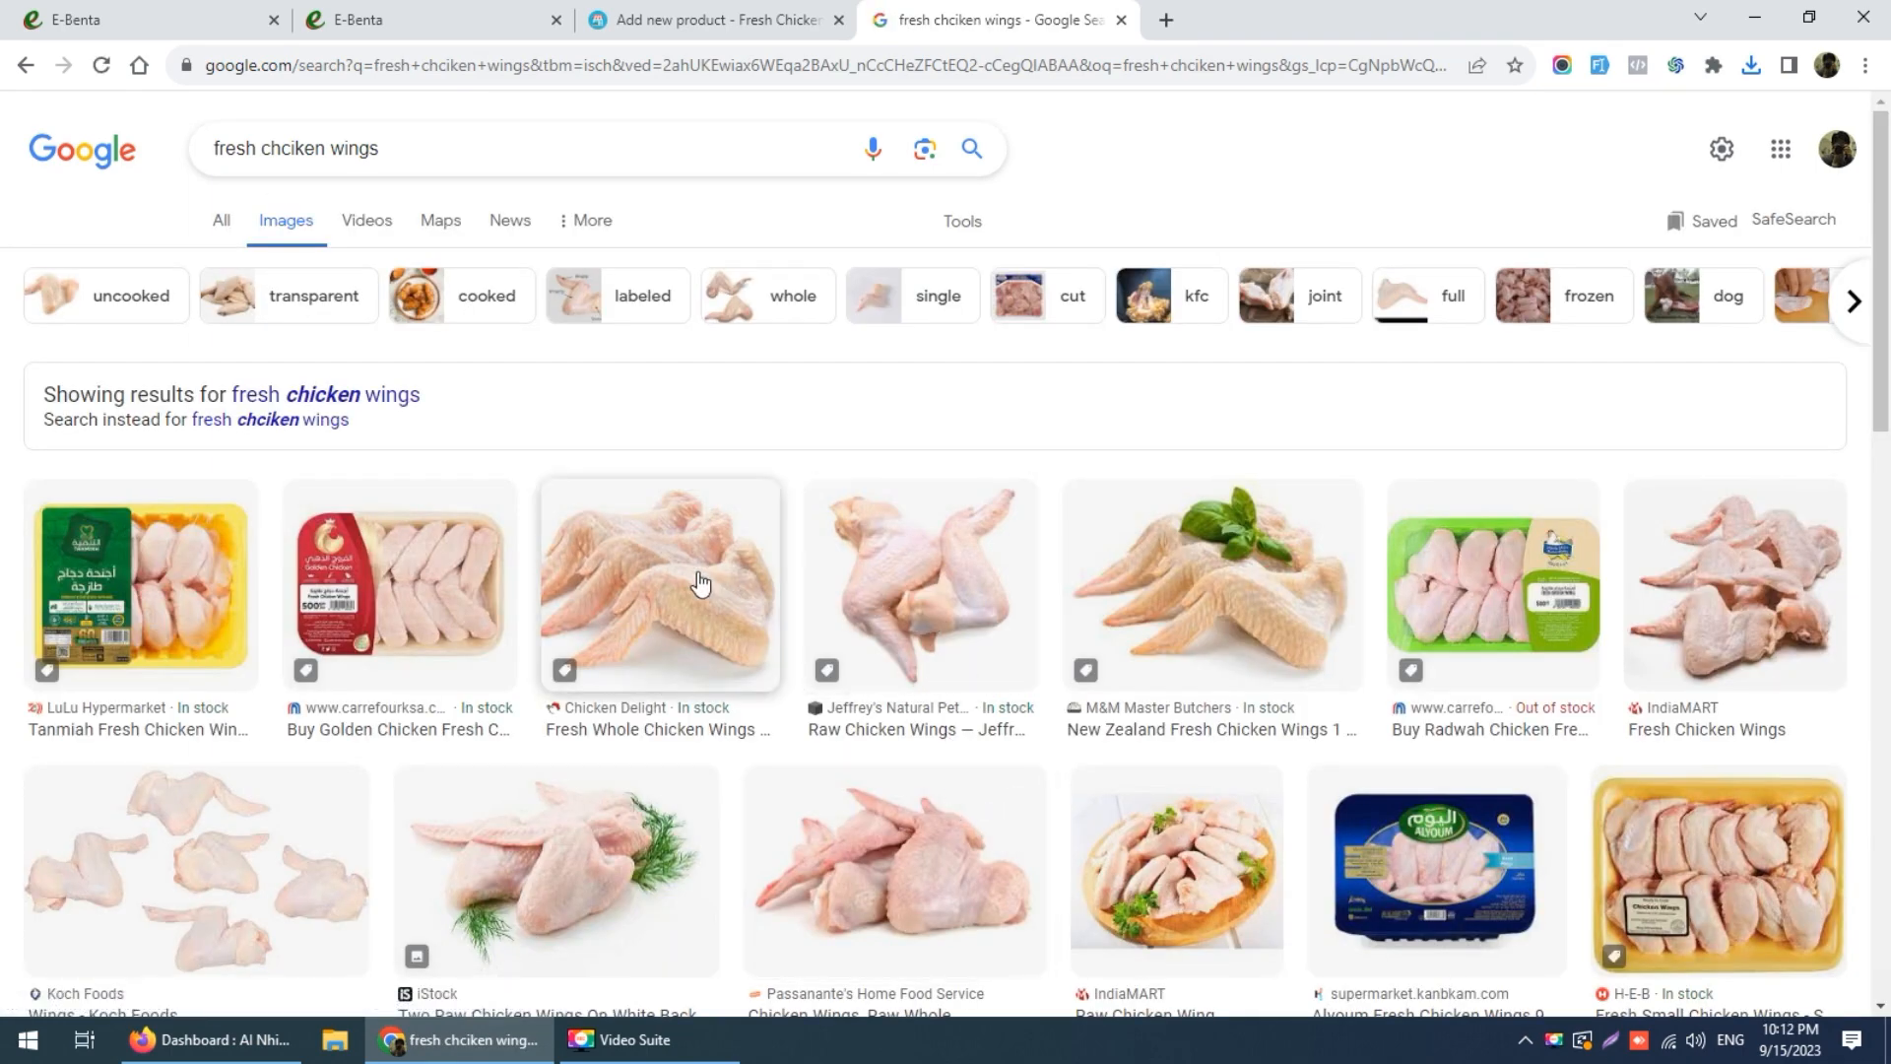
Step: Save the Chicken Delight wings photo as Chicken-Wings-2-cropped.jpg in Fresh Chicekn Client
{"action": "left_click", "coordinate": [665, 585]}
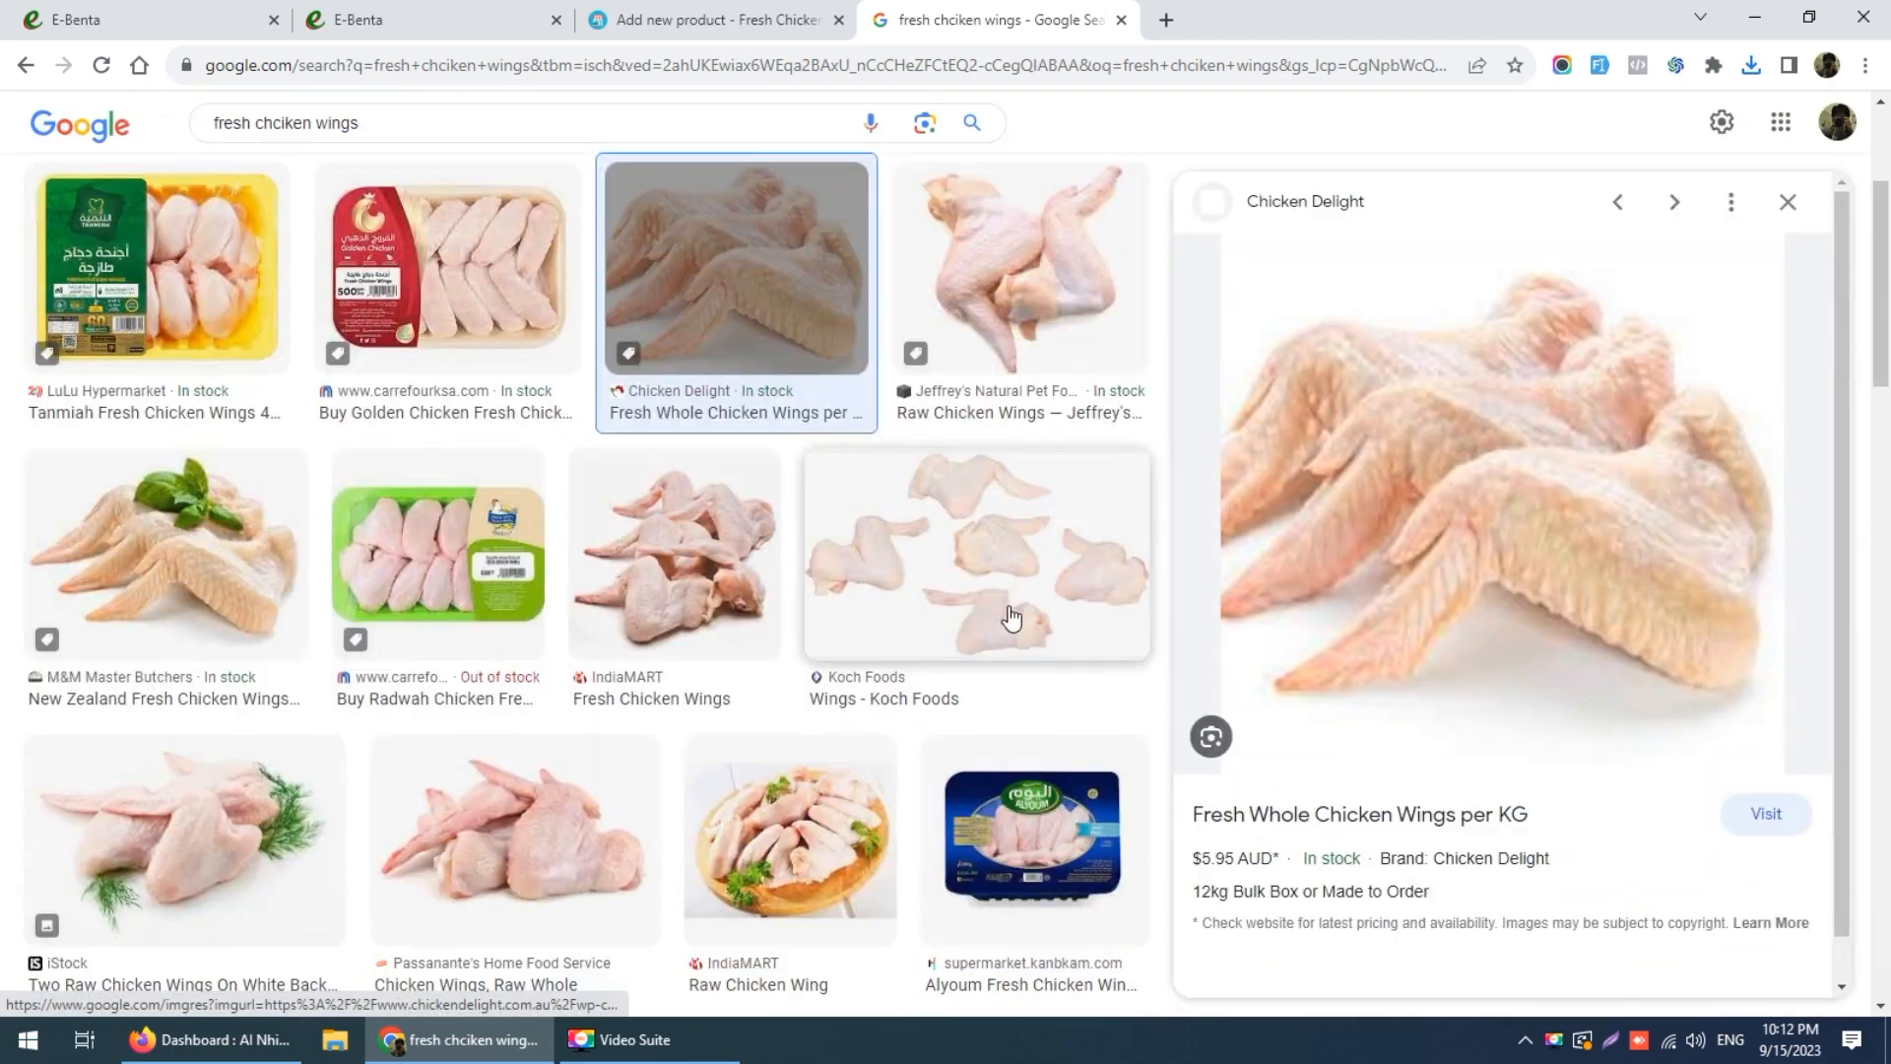
{"action": "right_click", "coordinate": [1511, 458]}
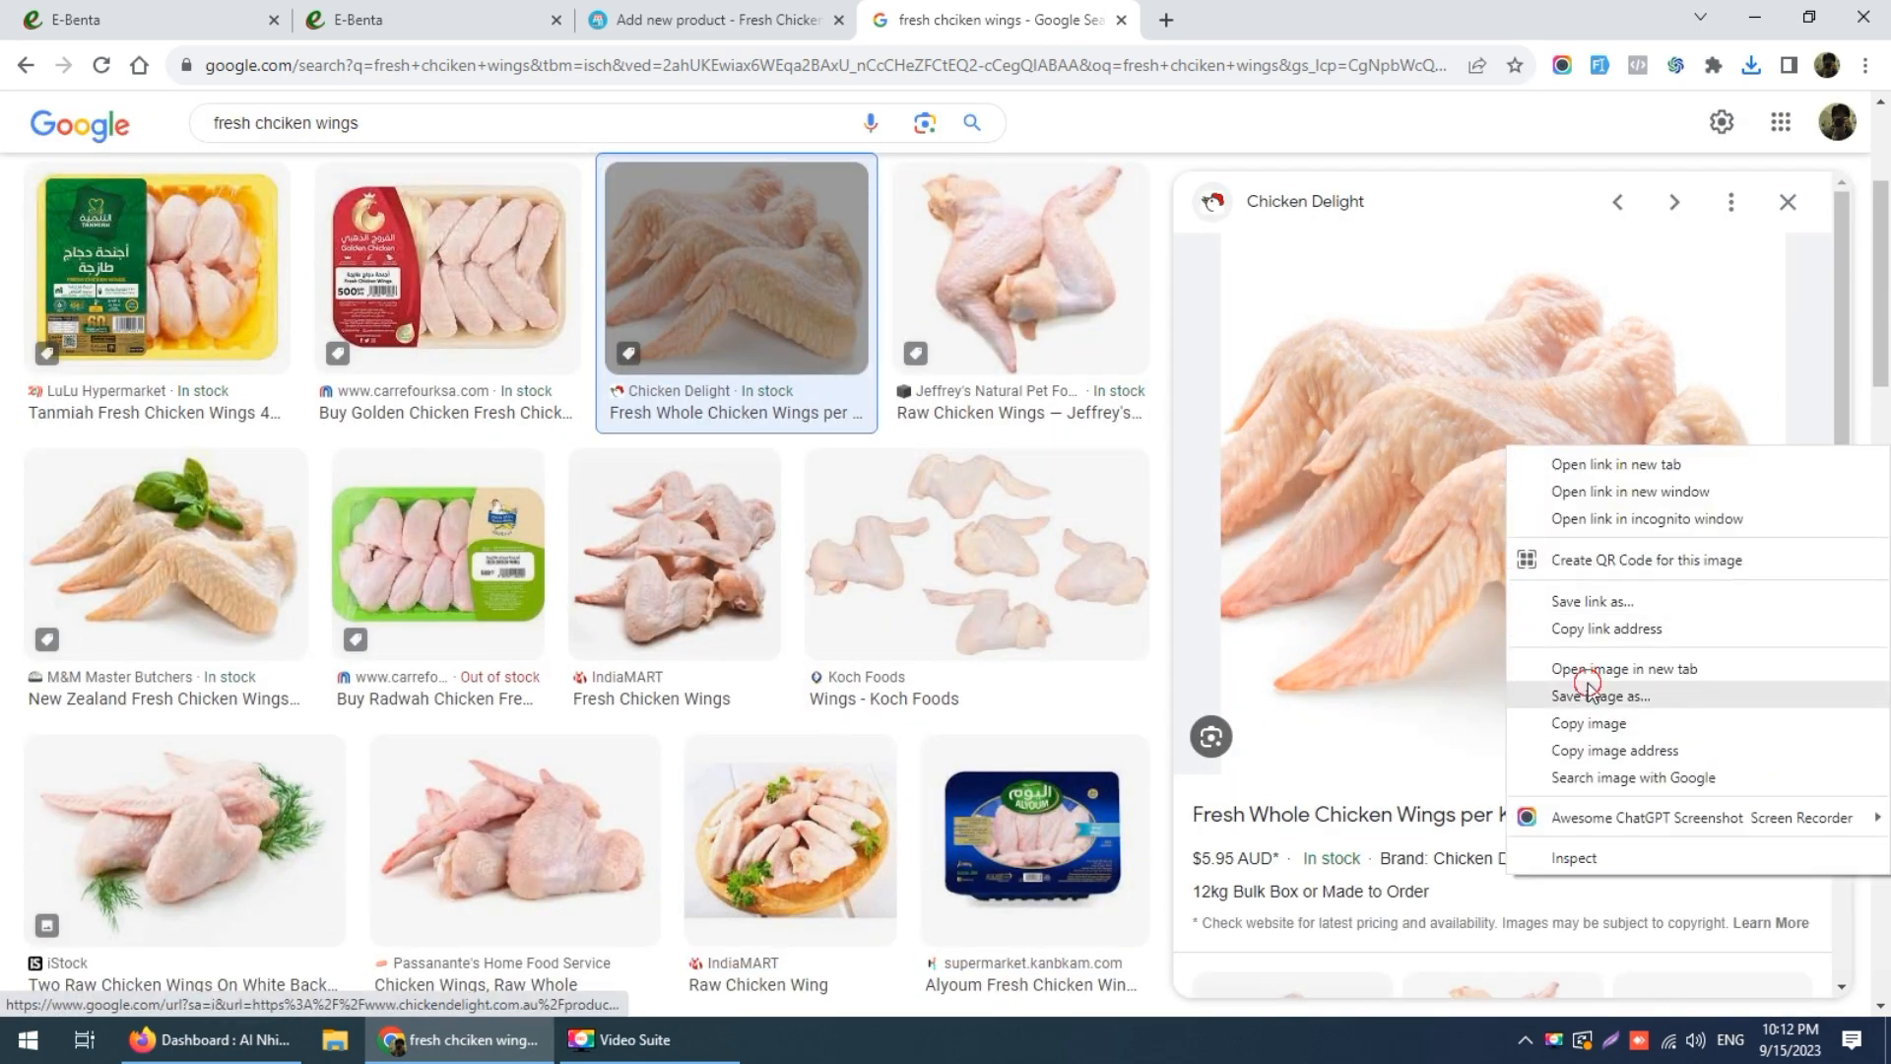
{"action": "left_click", "coordinate": [1587, 688]}
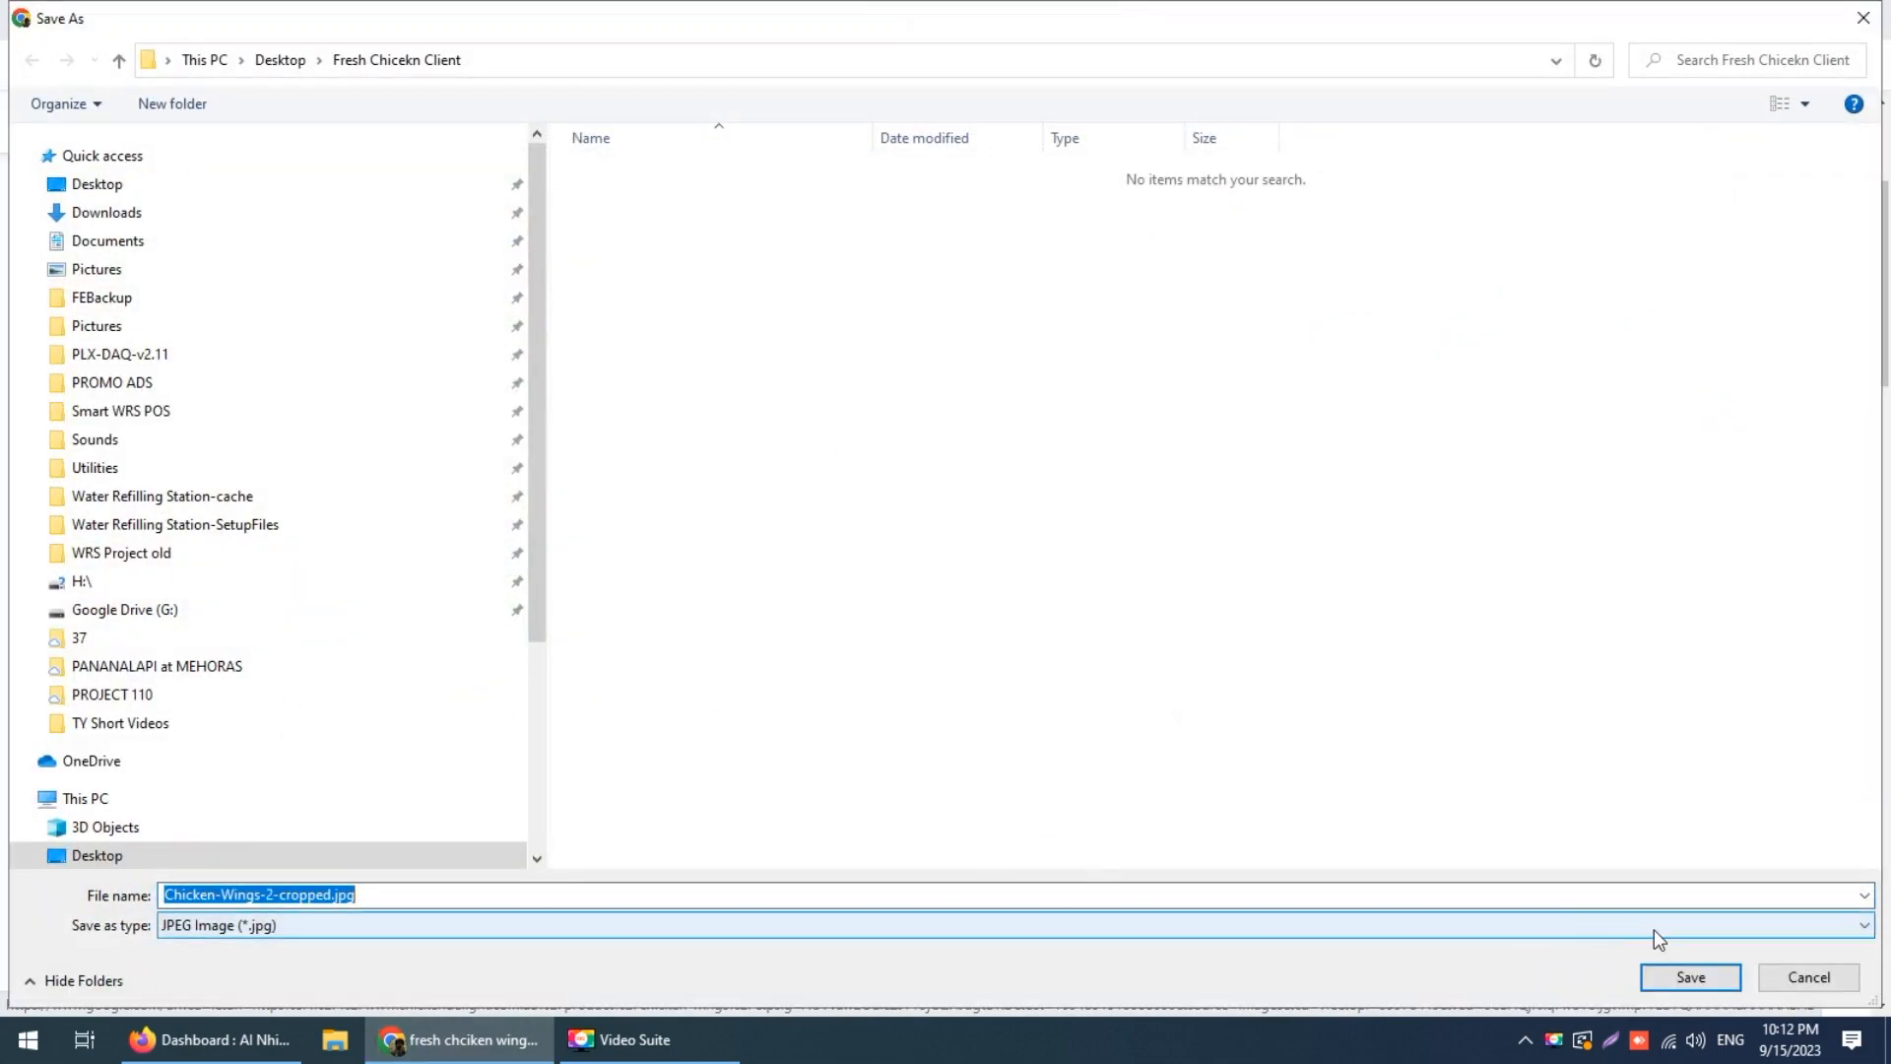
{"action": "left_click", "coordinate": [1674, 977]}
{"action": "scroll", "coordinate": [893, 615], "scroll_direction": "down", "scroll_amount": 6}
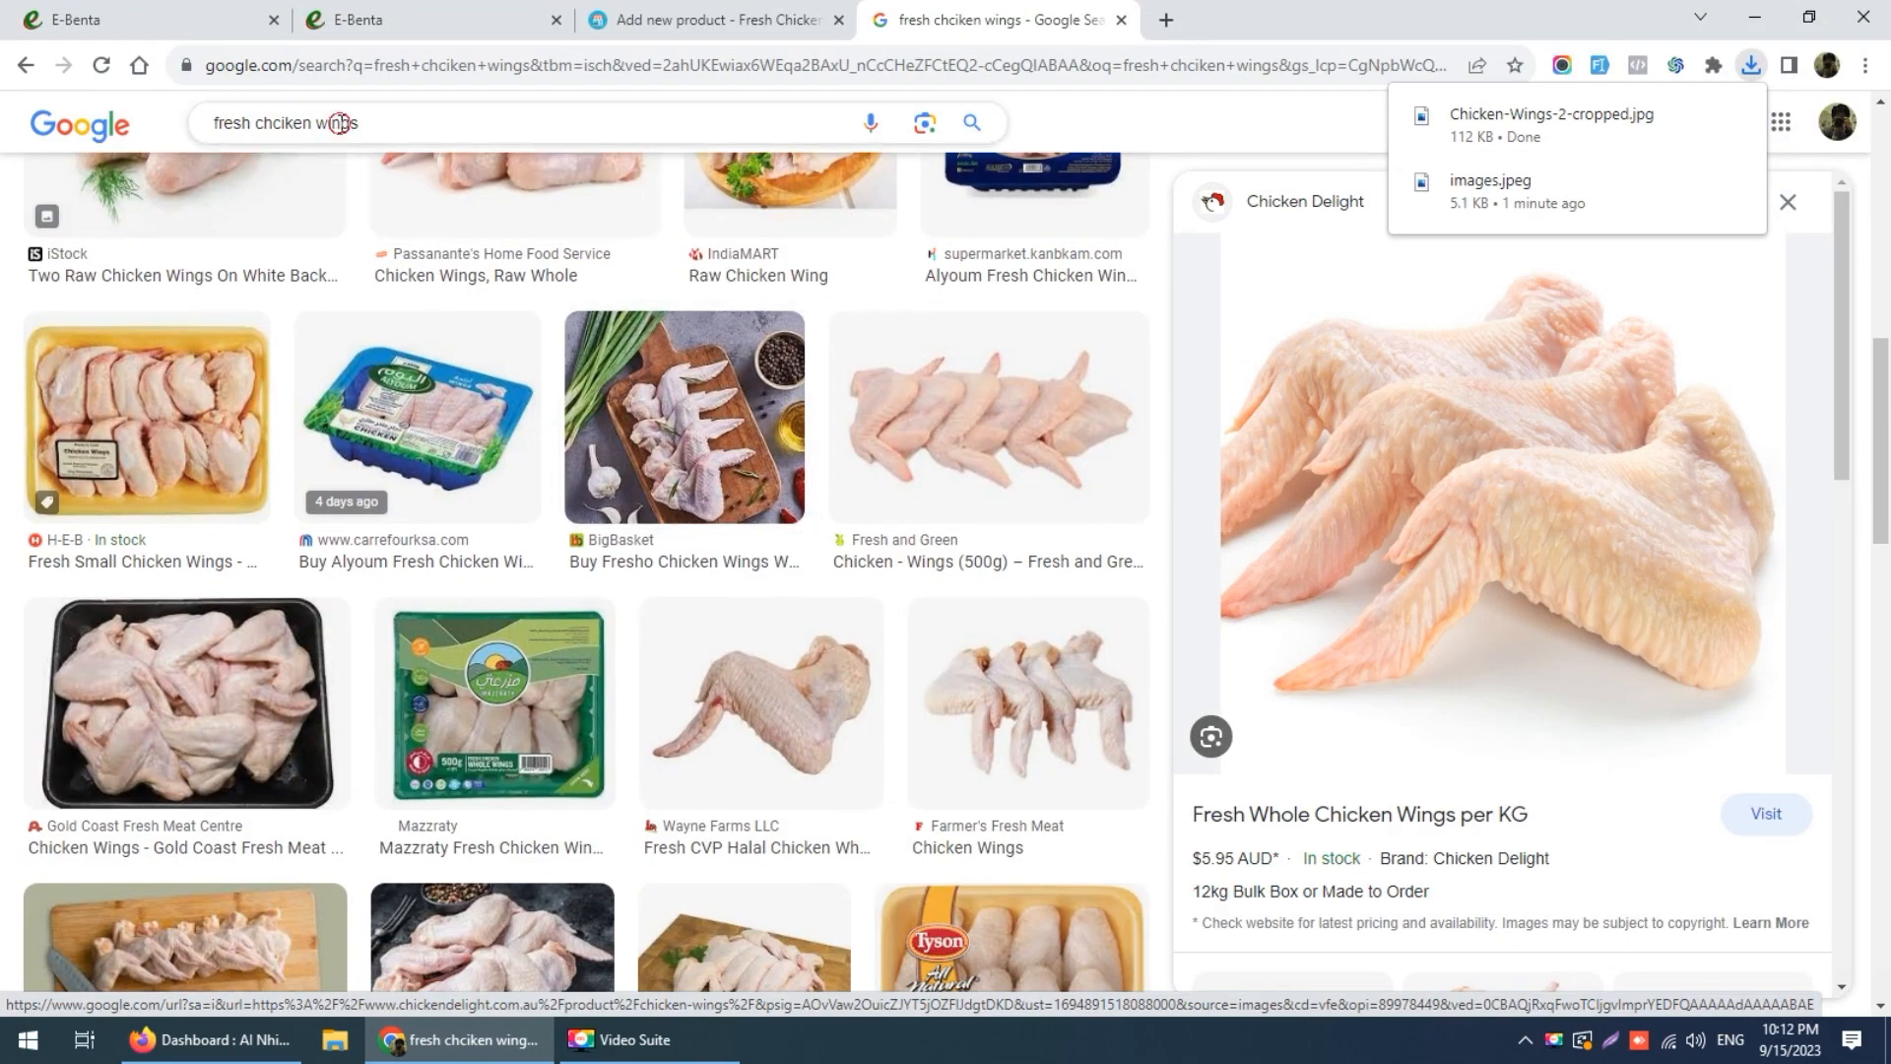
{"action": "double_click", "coordinate": [336, 123]}
Step: Search for 'fresh chicken tie' and browse the image results
{"action": "type", "text": "tie"}
{"action": "key", "text": "Return"}
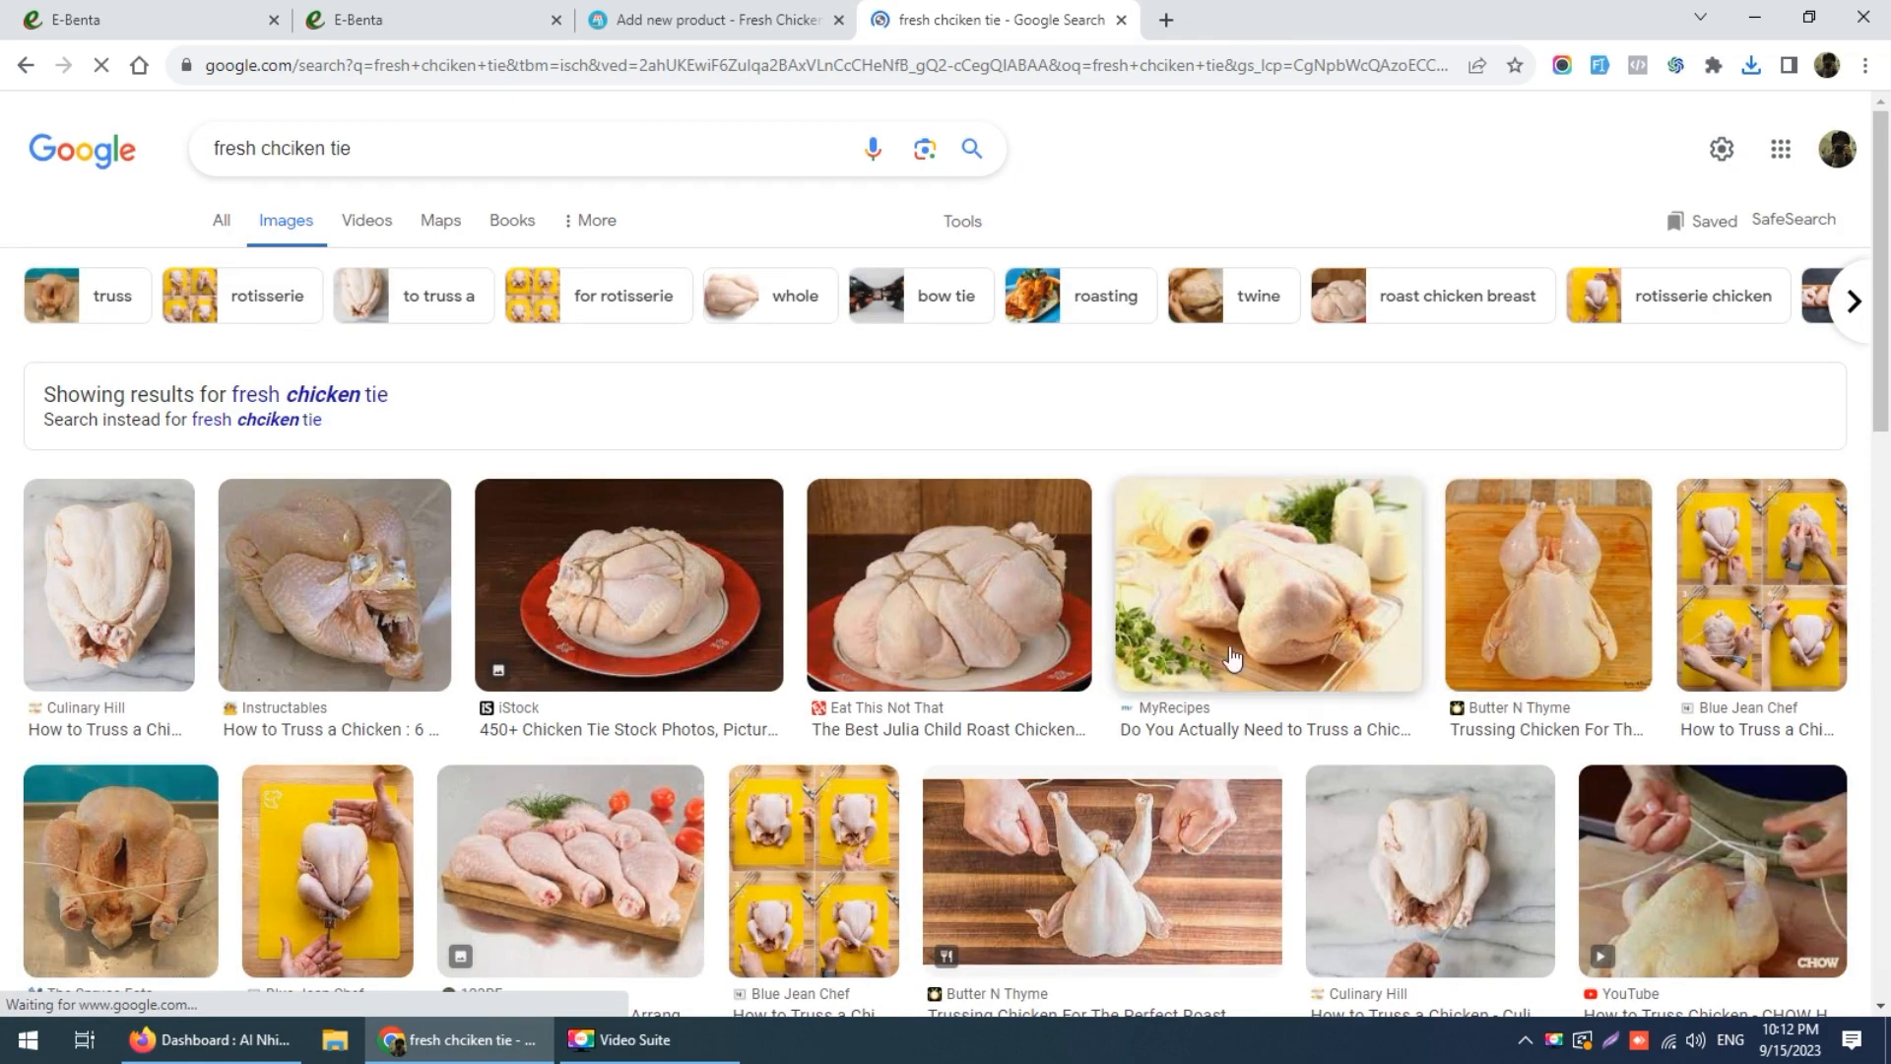
{"action": "scroll", "coordinate": [884, 723], "scroll_direction": "down", "scroll_amount": 3}
{"action": "scroll", "coordinate": [883, 724], "scroll_direction": "down", "scroll_amount": 3}
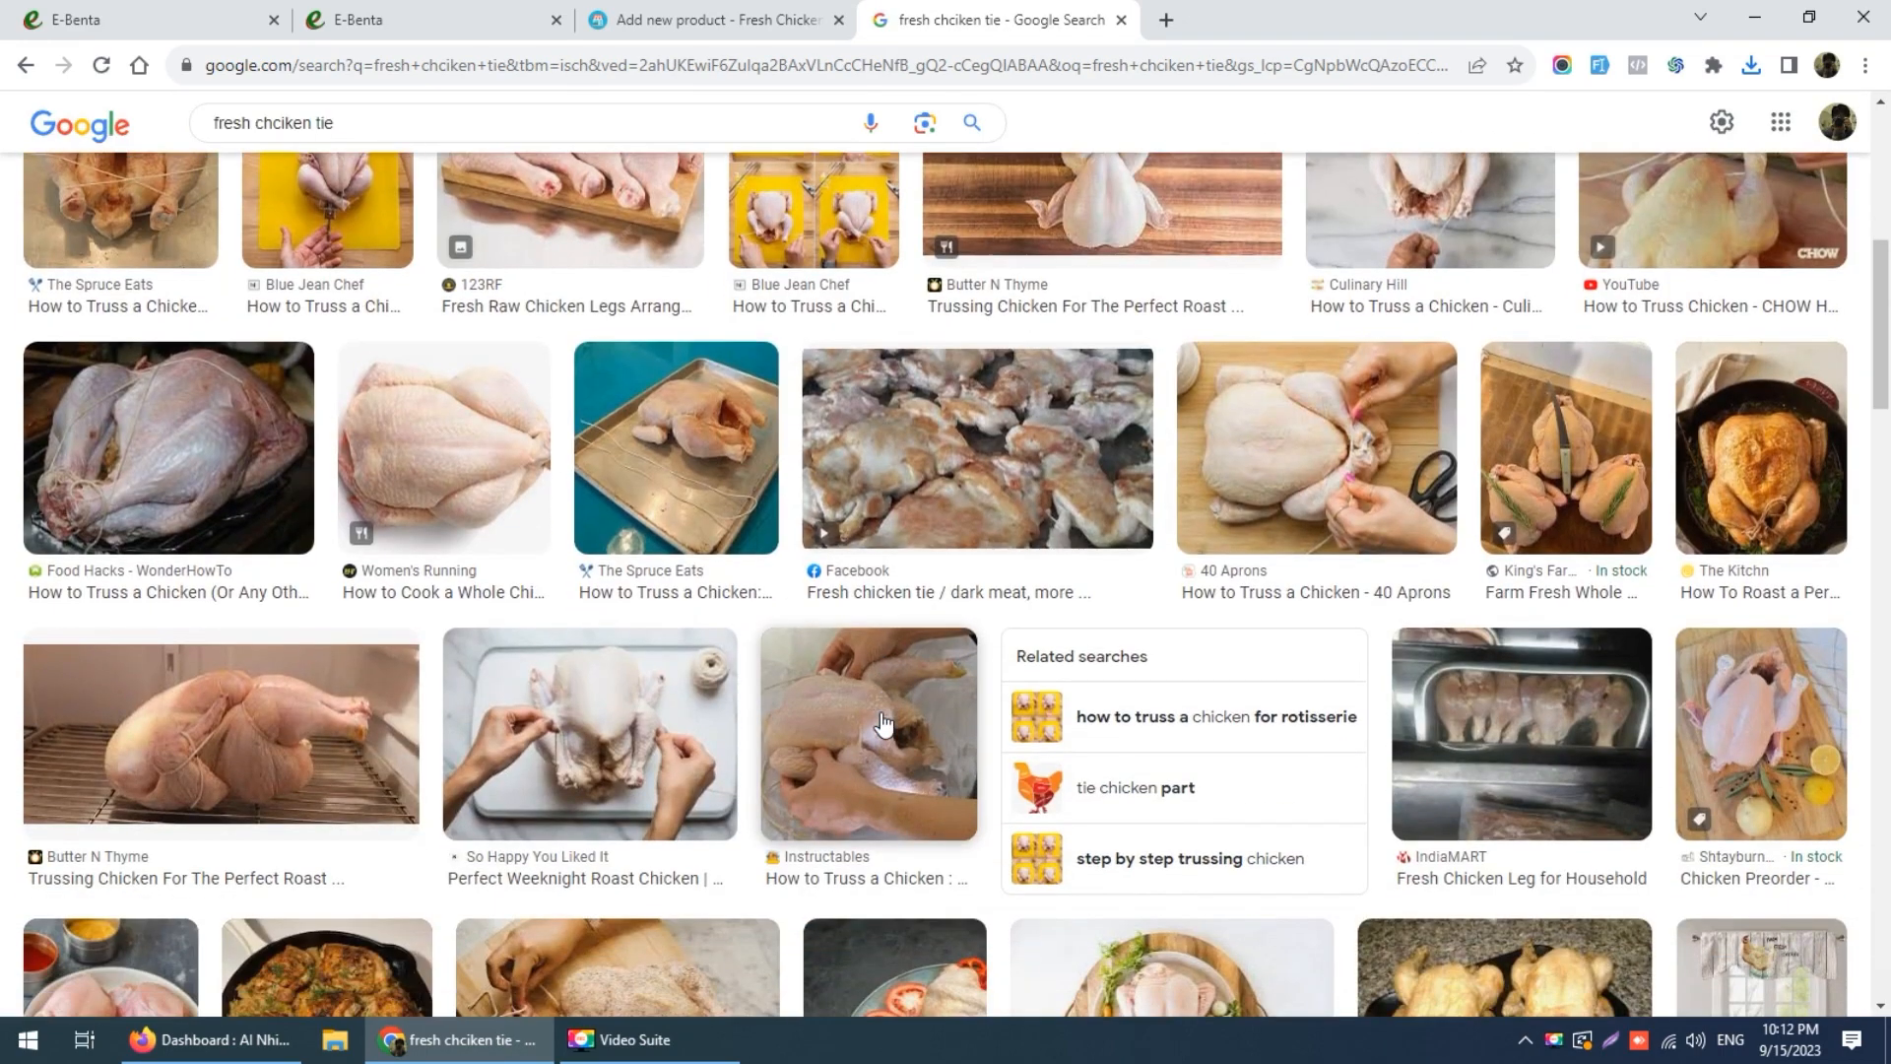
{"action": "scroll", "coordinate": [883, 724], "scroll_direction": "down", "scroll_amount": 3}
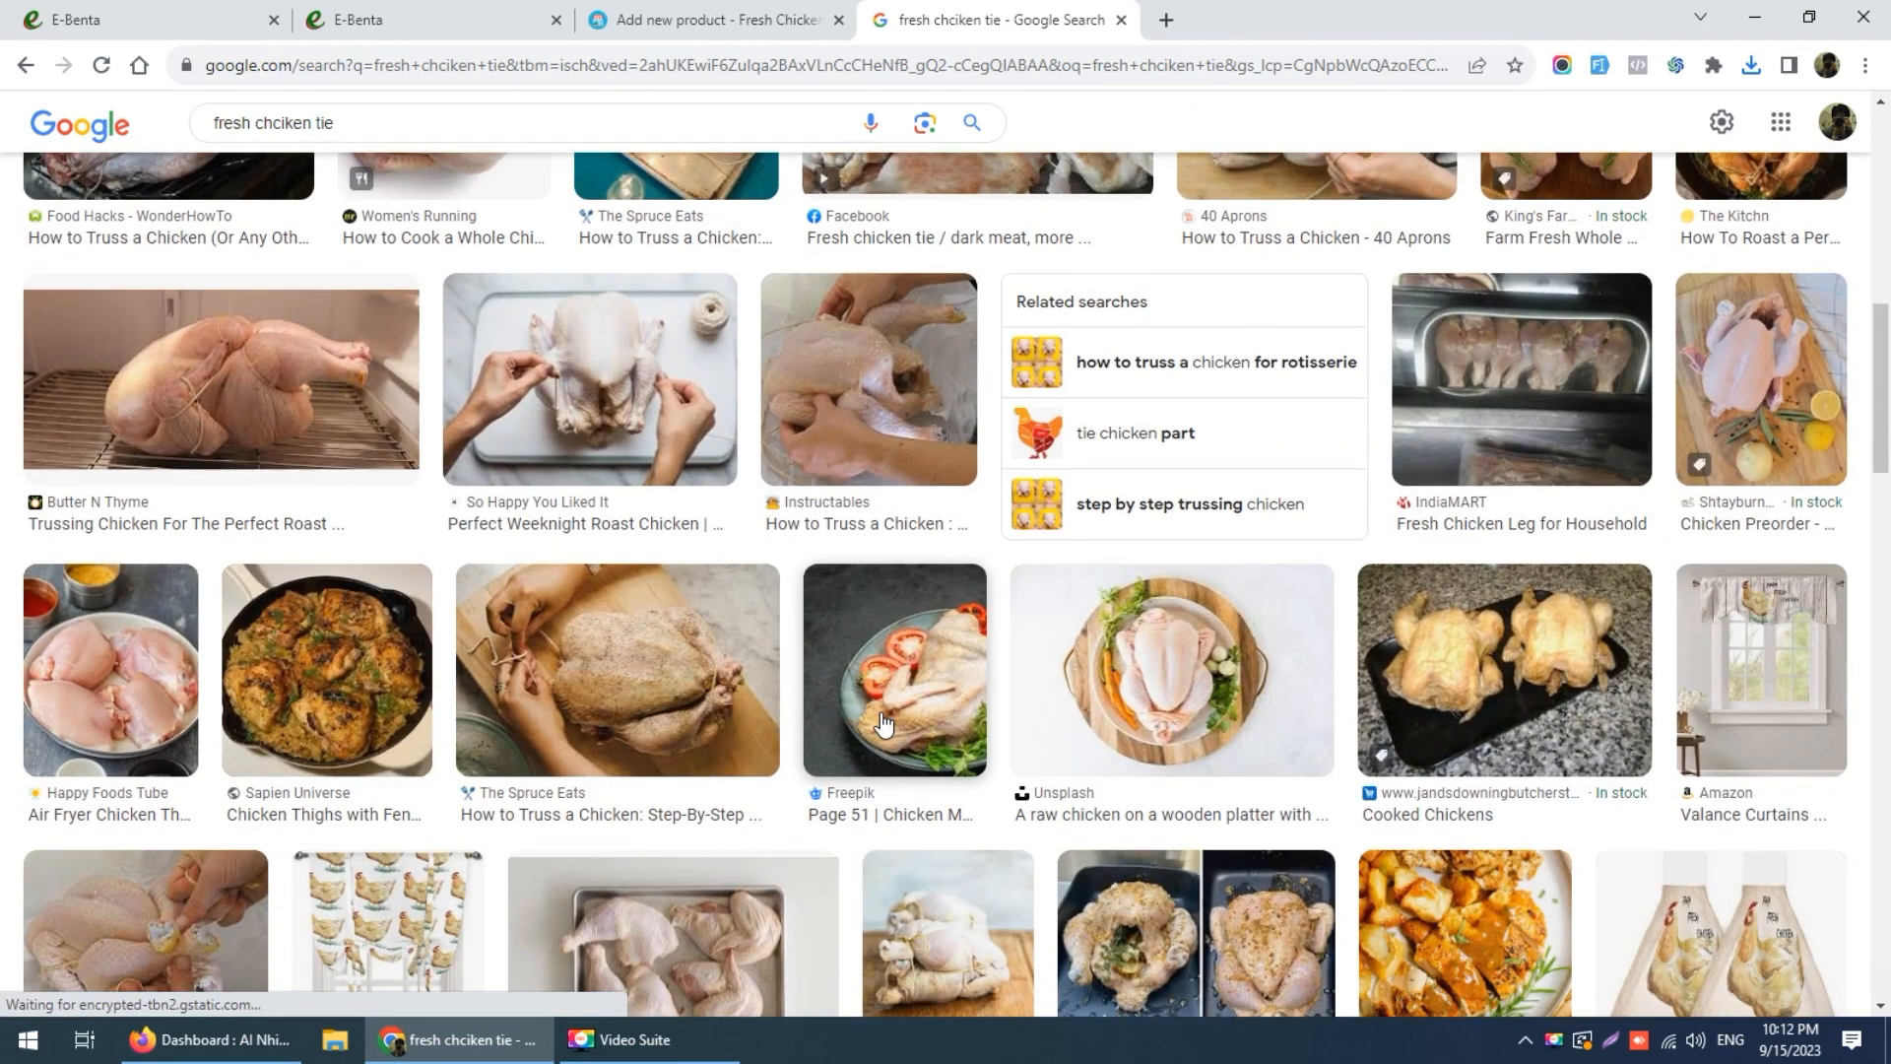
{"action": "scroll", "coordinate": [884, 724], "scroll_direction": "down", "scroll_amount": 2}
{"action": "scroll", "coordinate": [690, 724], "scroll_direction": "down", "scroll_amount": 2}
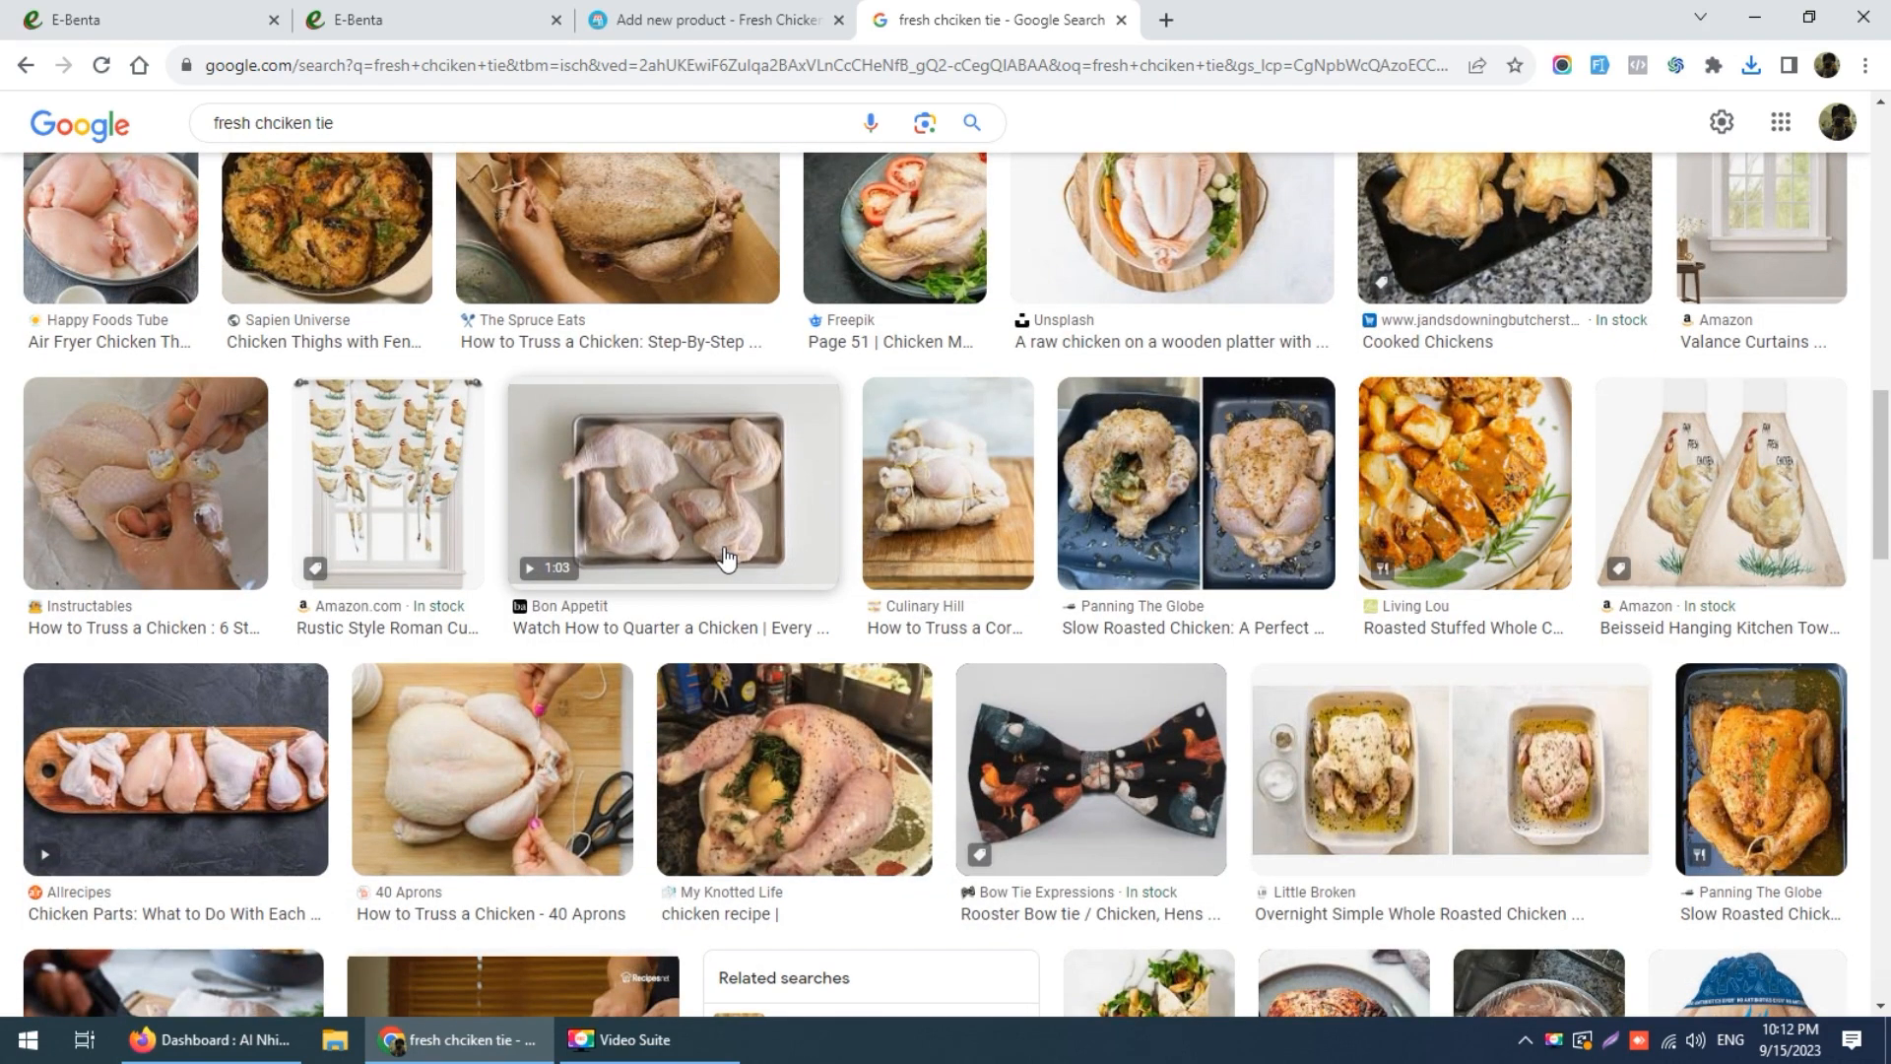
{"action": "scroll", "coordinate": [724, 559], "scroll_direction": "down", "scroll_amount": 8}
{"action": "scroll", "coordinate": [726, 557], "scroll_direction": "down", "scroll_amount": 2}
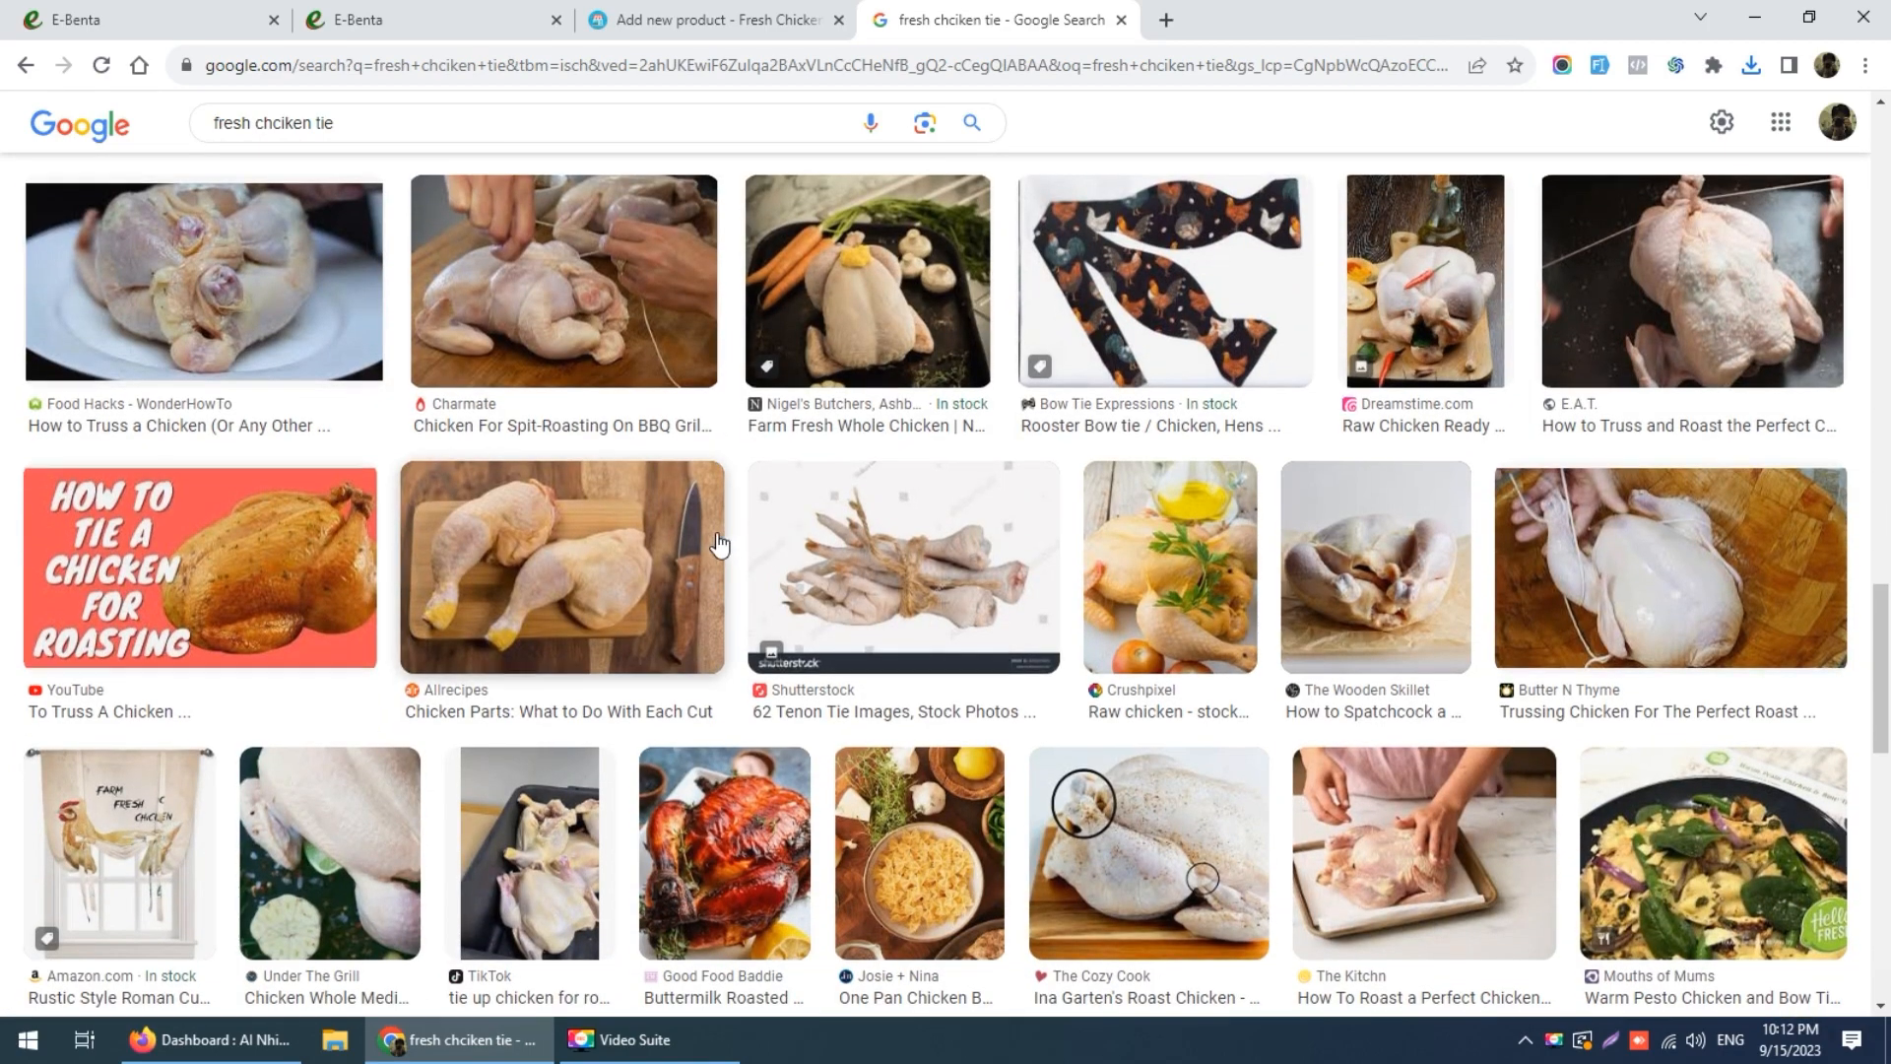
{"action": "scroll", "coordinate": [725, 559], "scroll_direction": "down", "scroll_amount": 8}
{"action": "scroll", "coordinate": [722, 542], "scroll_direction": "down", "scroll_amount": 3}
{"action": "scroll", "coordinate": [719, 542], "scroll_direction": "up", "scroll_amount": 6}
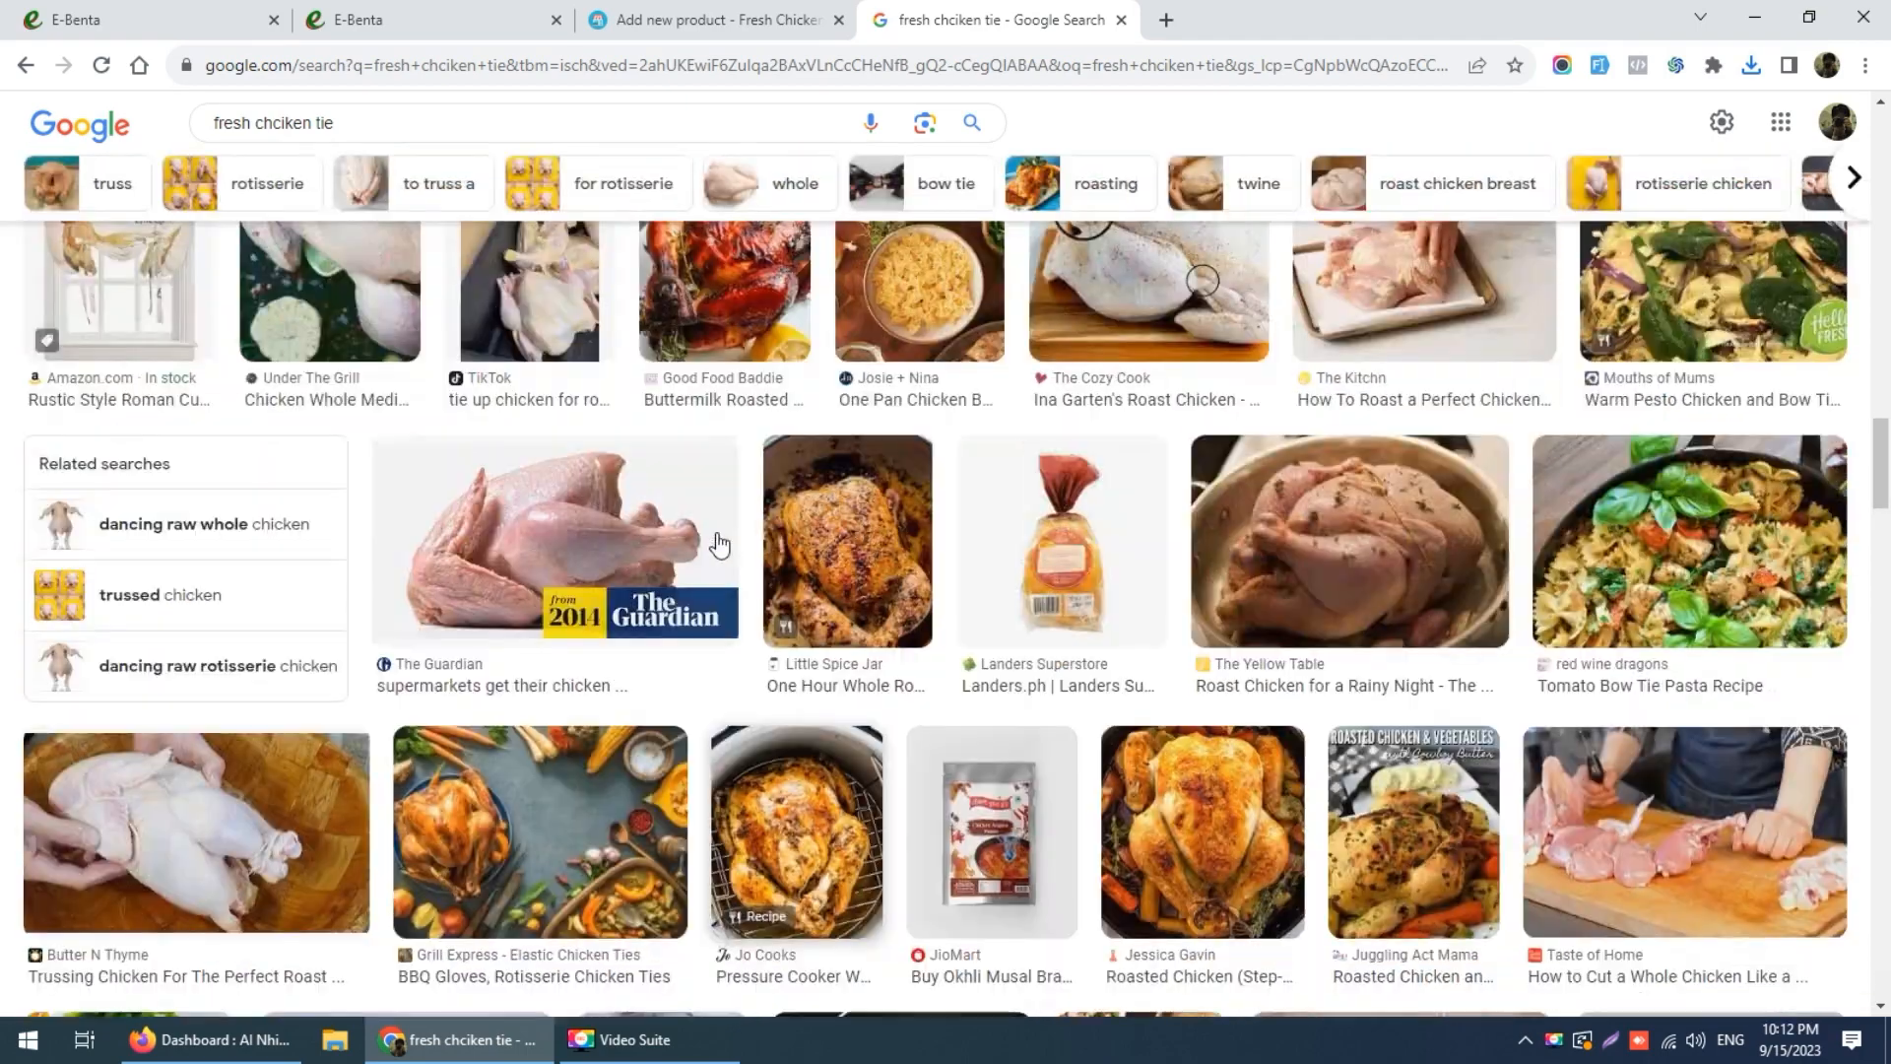
{"action": "scroll", "coordinate": [1803, 500], "scroll_direction": "up", "scroll_amount": 7}
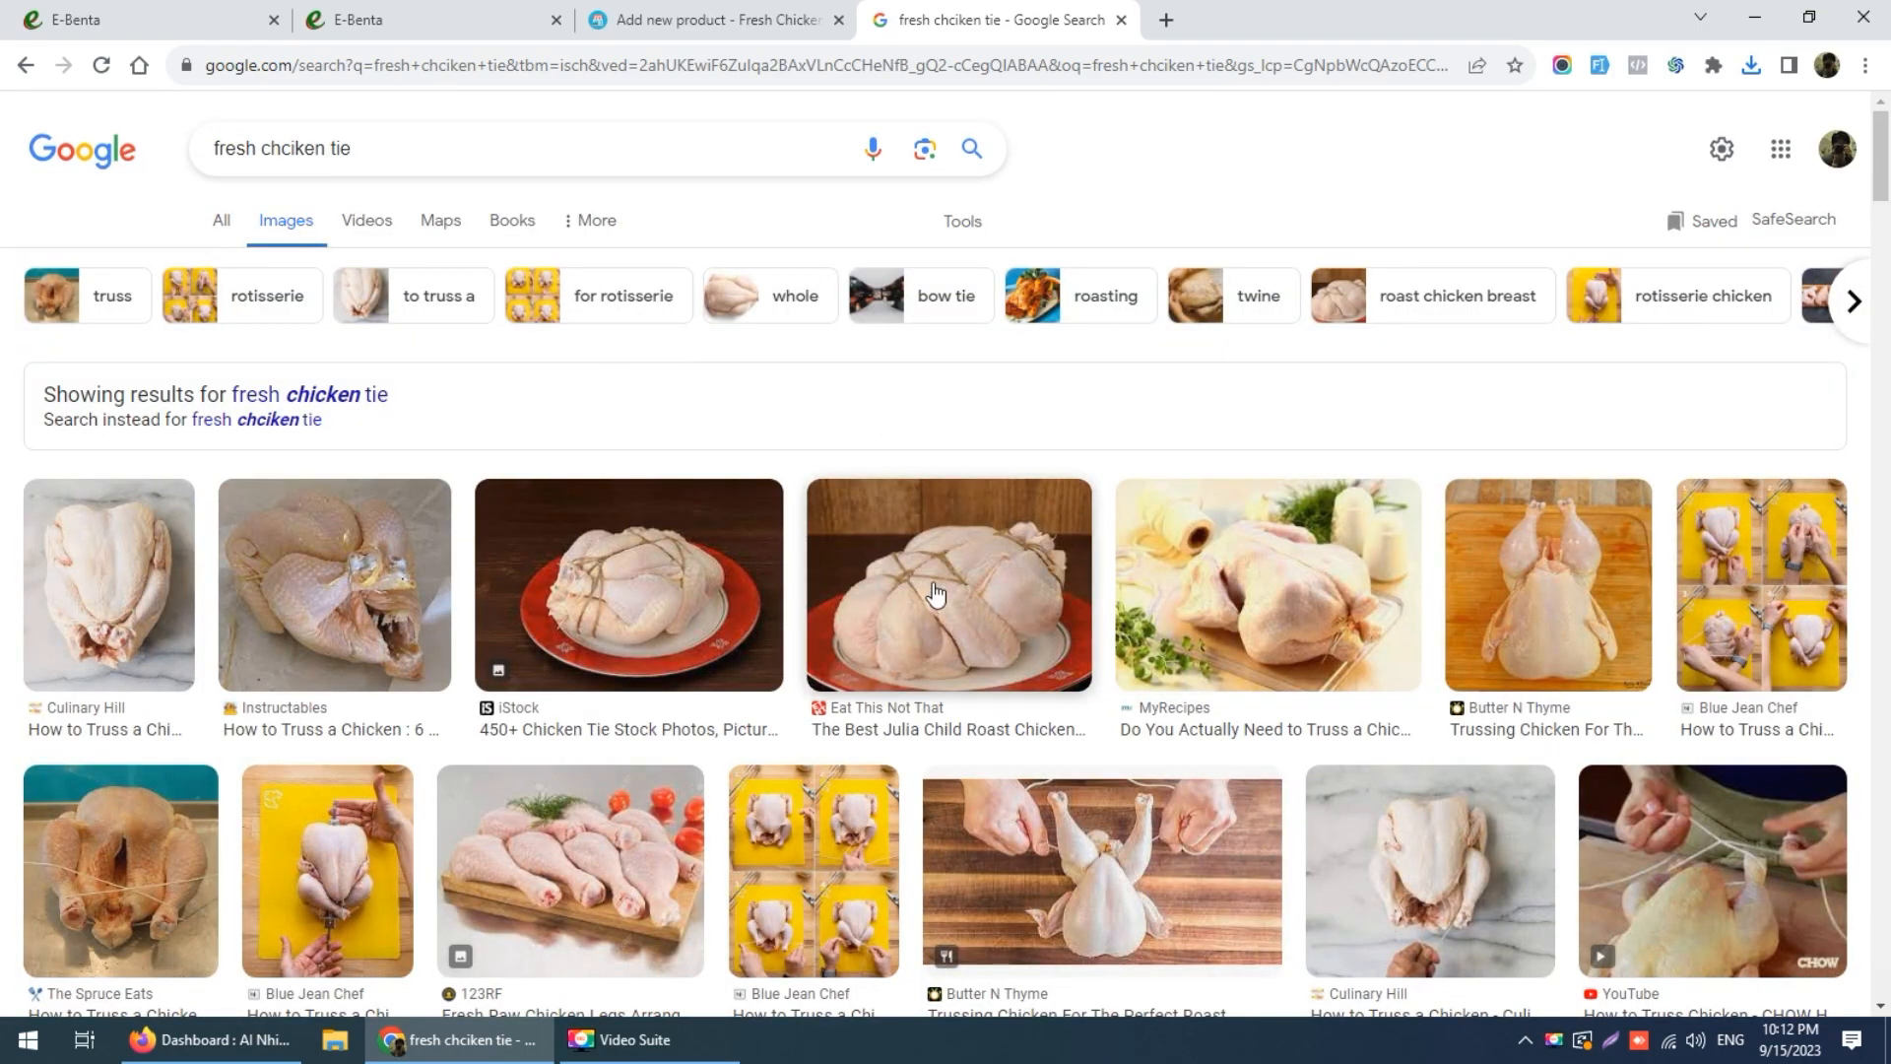
{"action": "scroll", "coordinate": [935, 594], "scroll_direction": "down", "scroll_amount": 3}
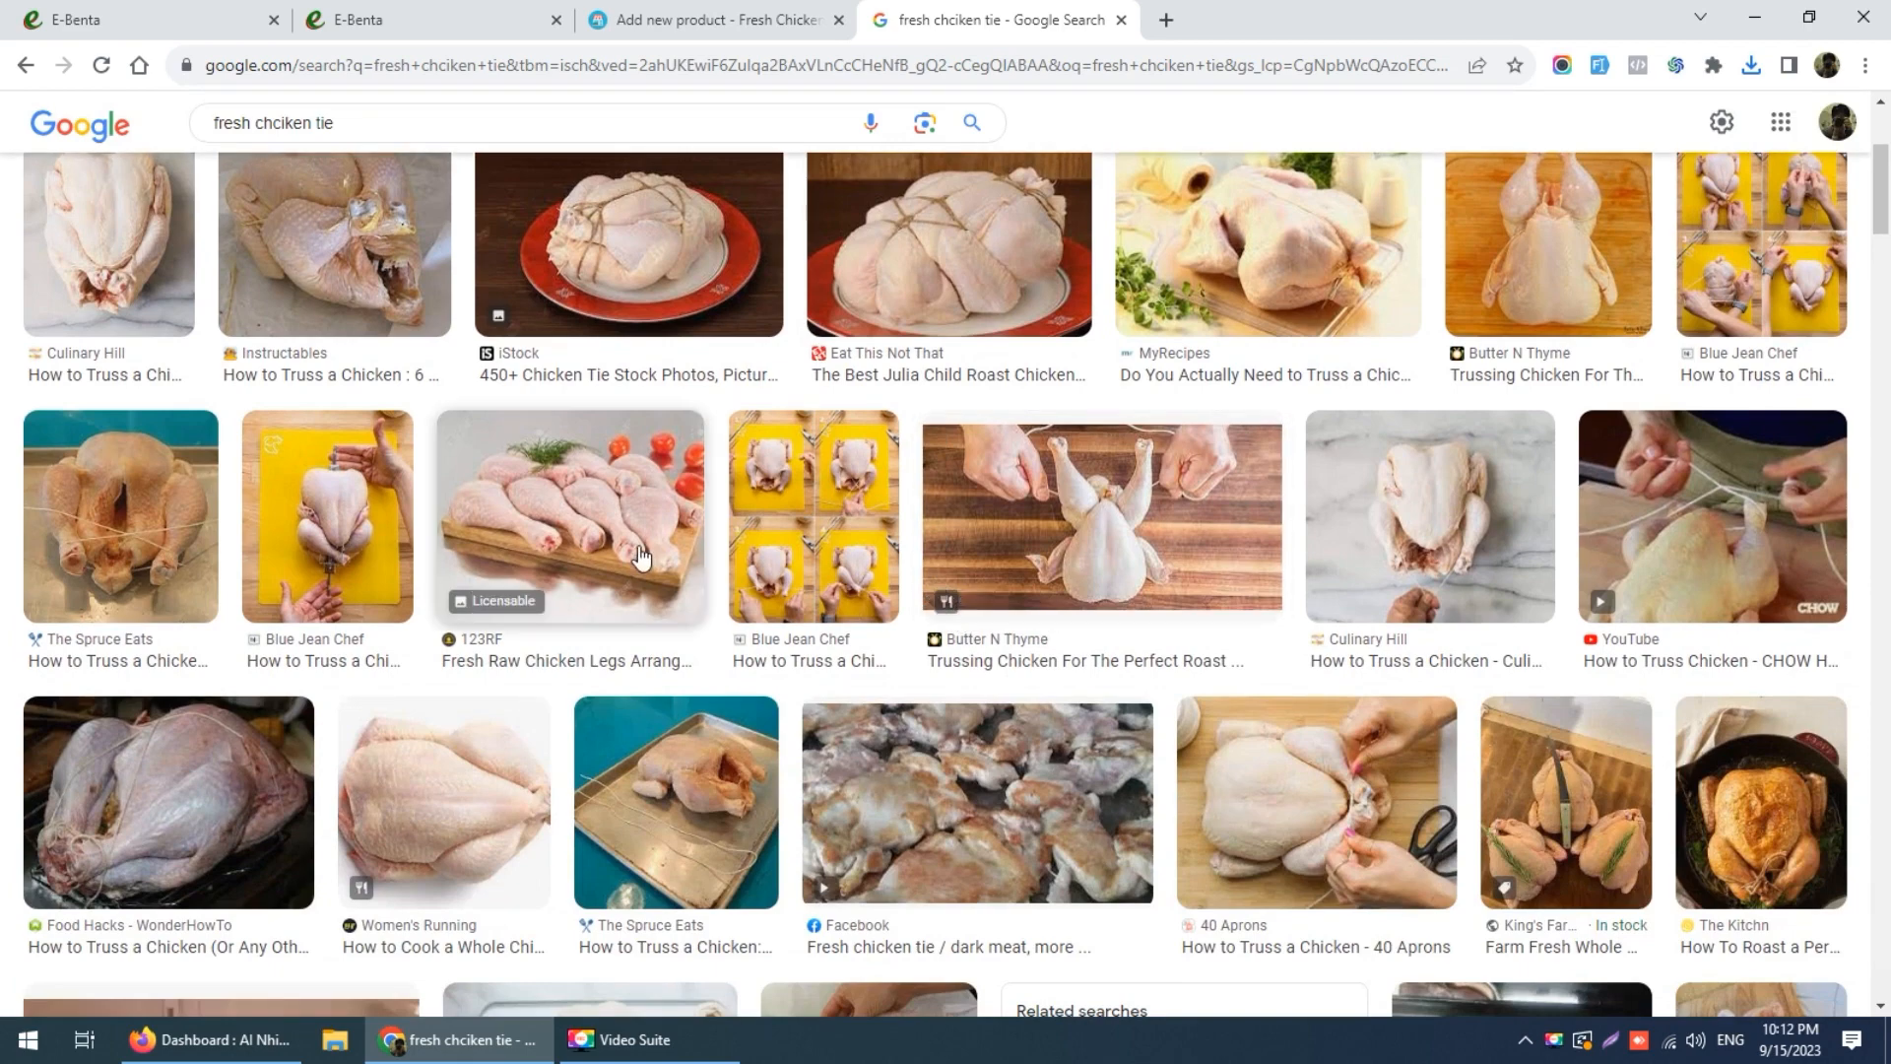
Step: Save the related chicken drumsticks photo from the 123RF result as images (1).jpeg
{"action": "left_click", "coordinate": [631, 543]}
{"action": "scroll", "coordinate": [1602, 650], "scroll_direction": "down", "scroll_amount": 4}
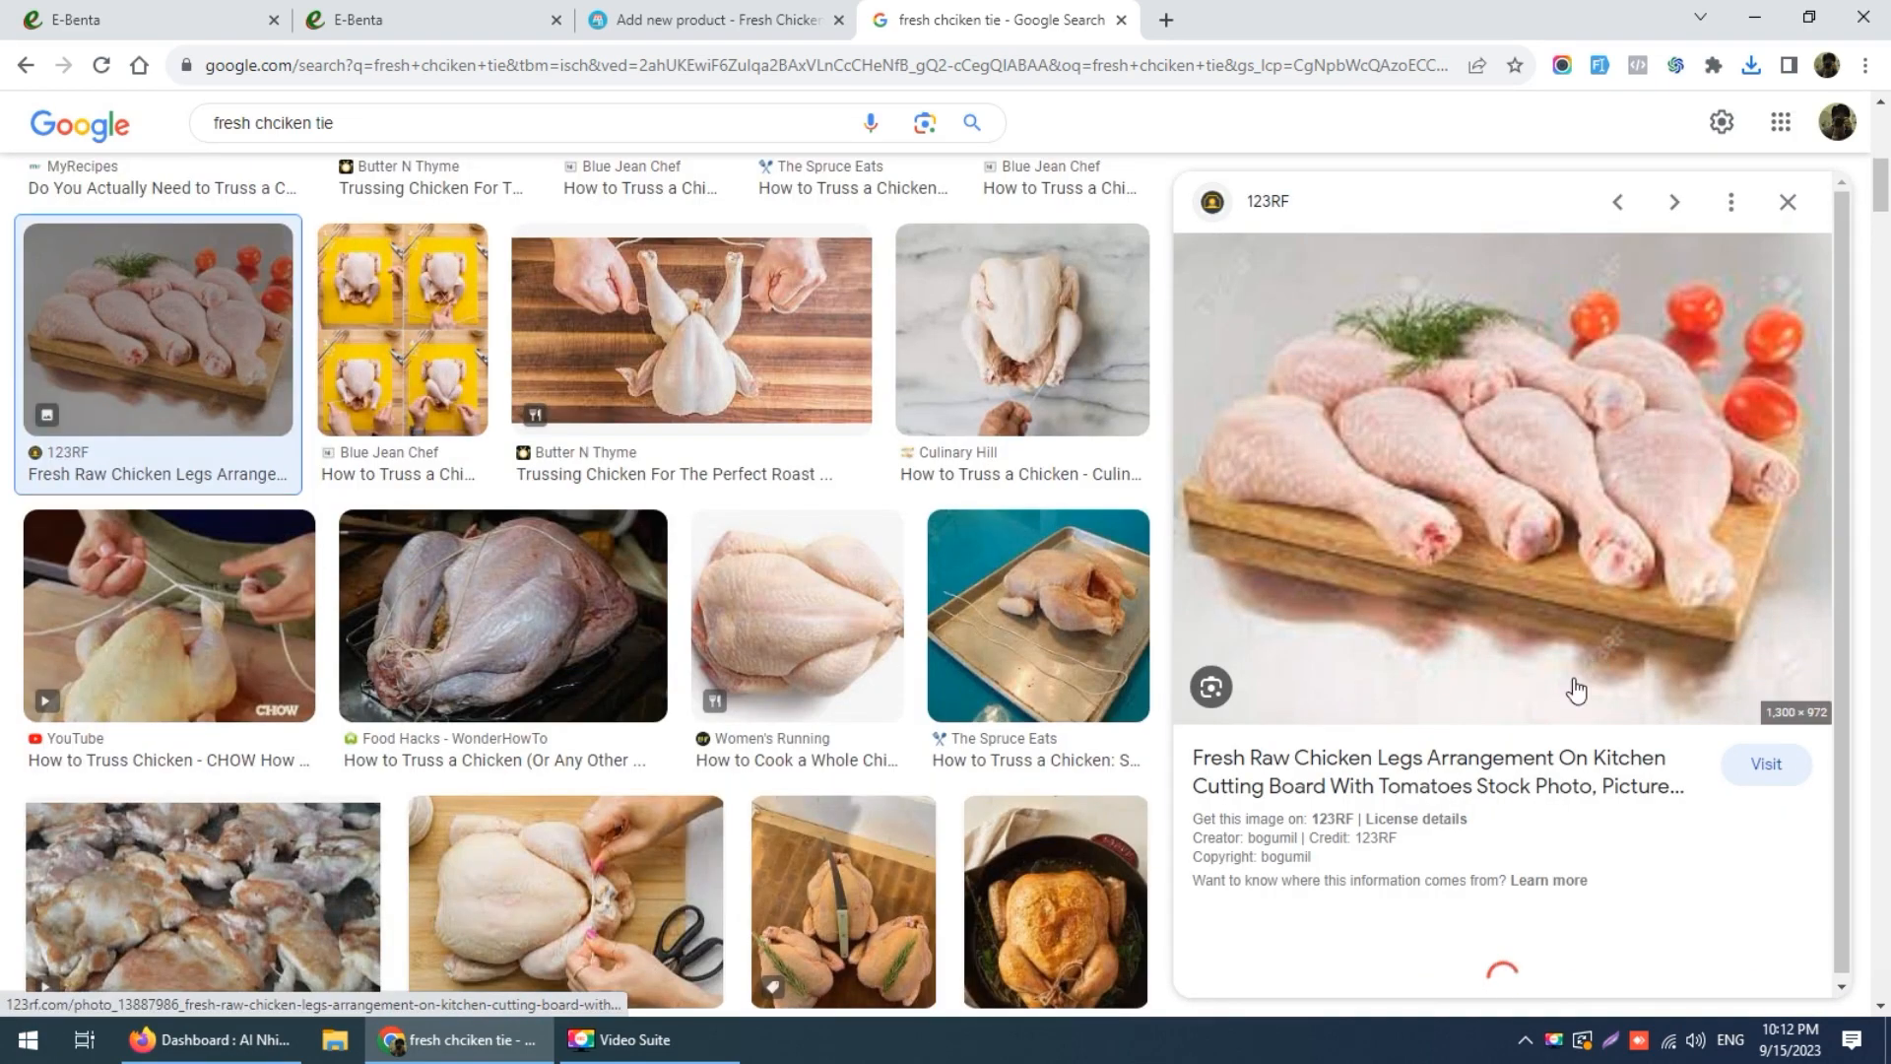
{"action": "scroll", "coordinate": [1543, 724], "scroll_direction": "down", "scroll_amount": 5}
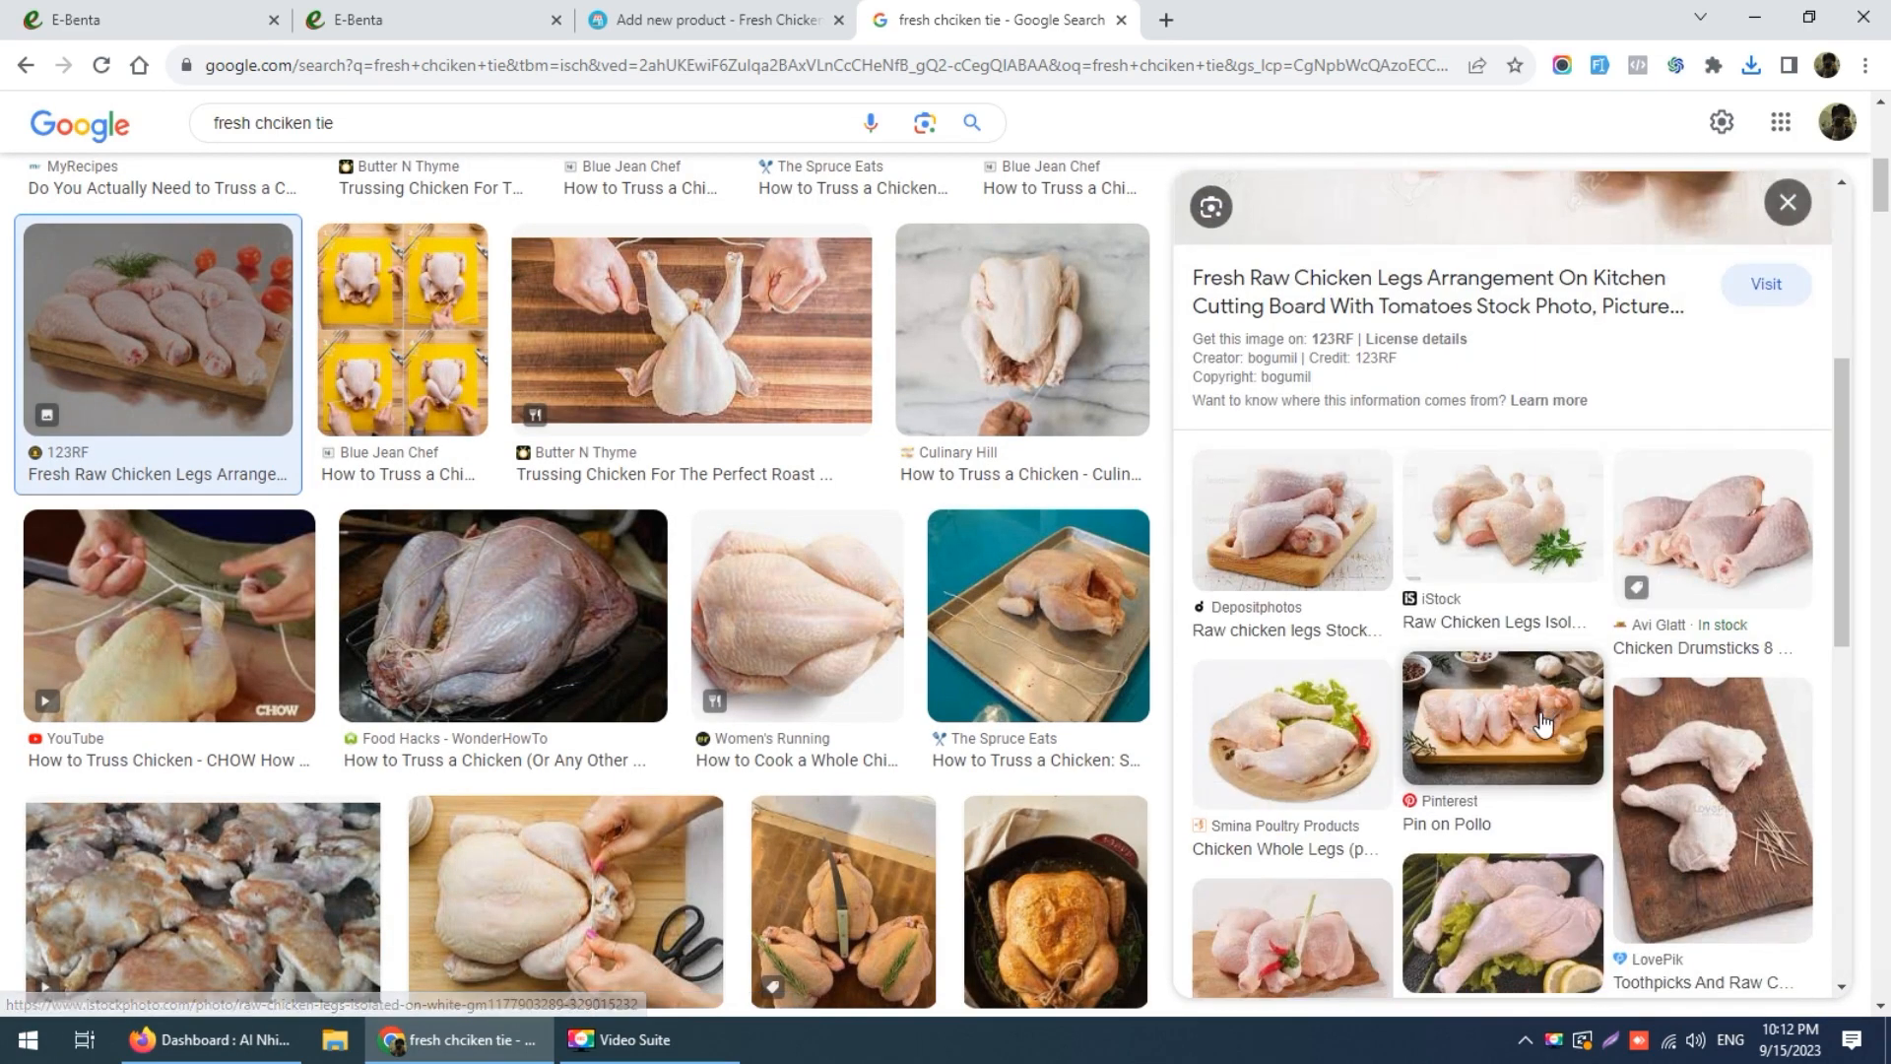
{"action": "left_click", "coordinate": [1734, 522]}
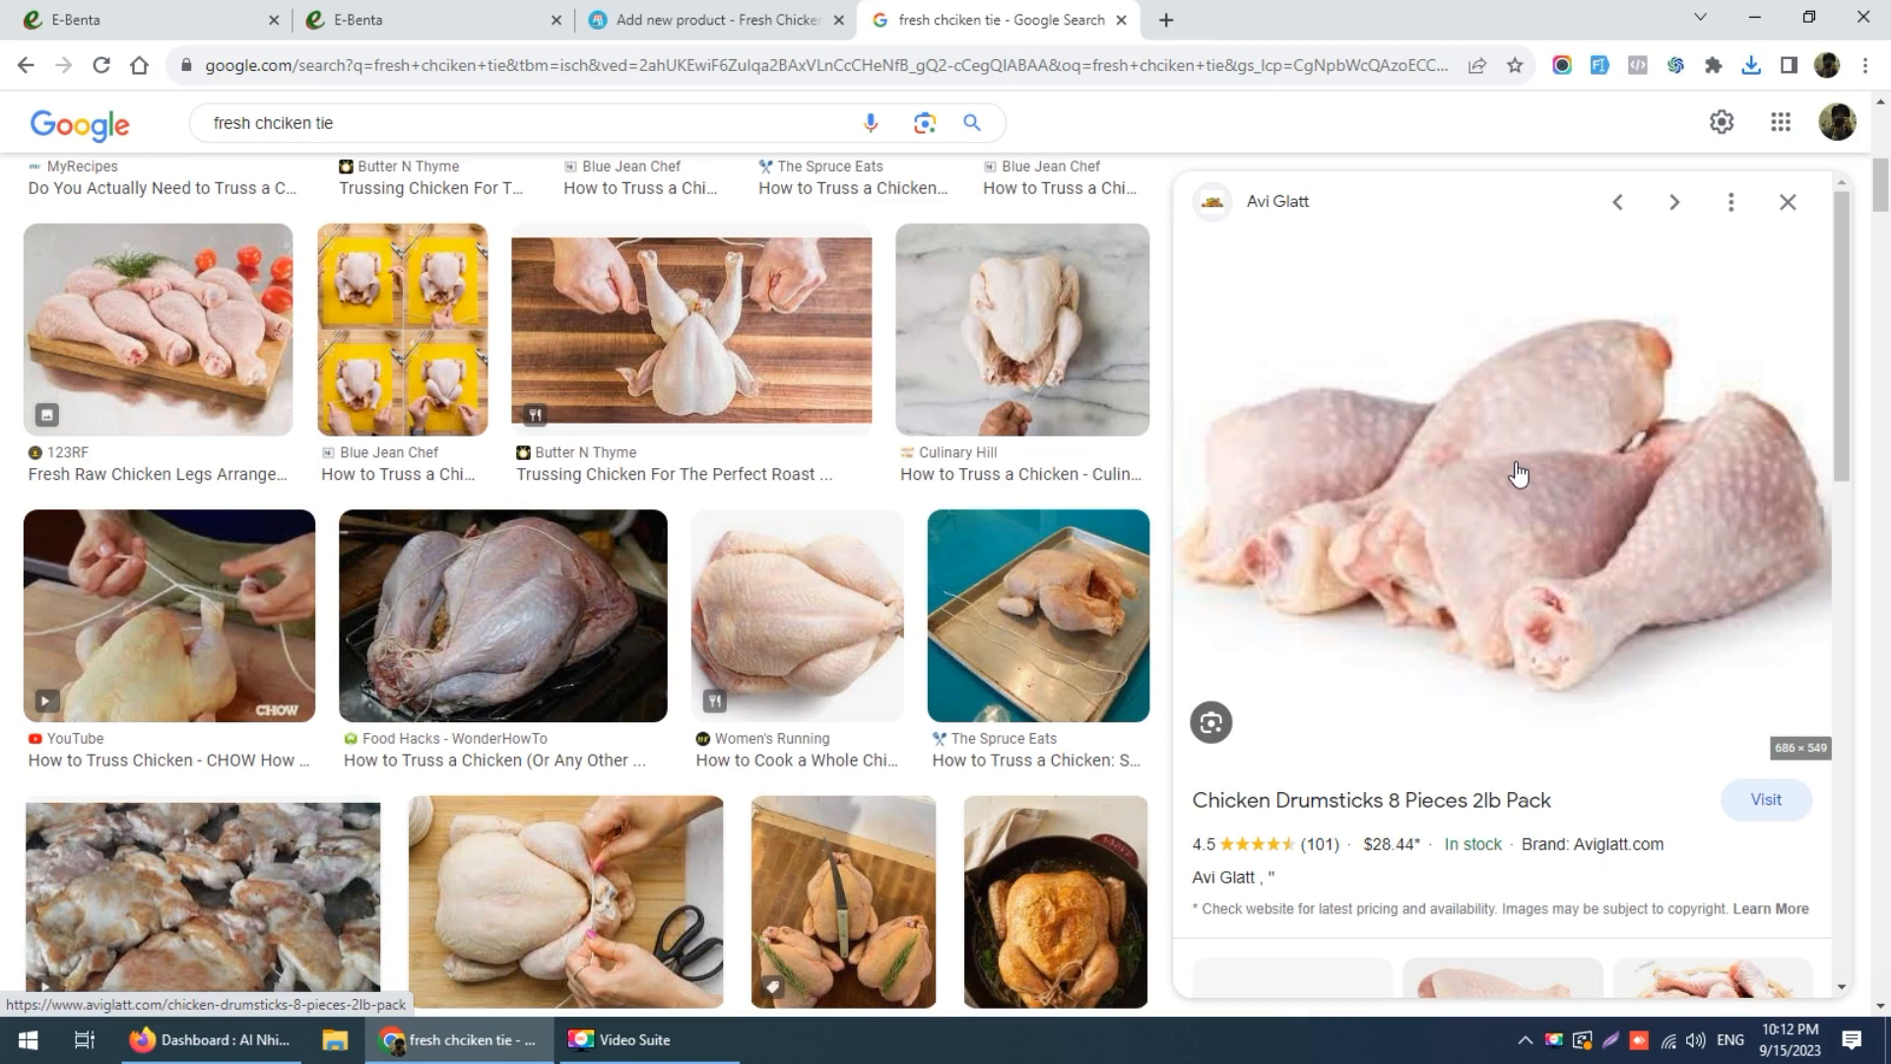
{"action": "right_click", "coordinate": [1518, 471]}
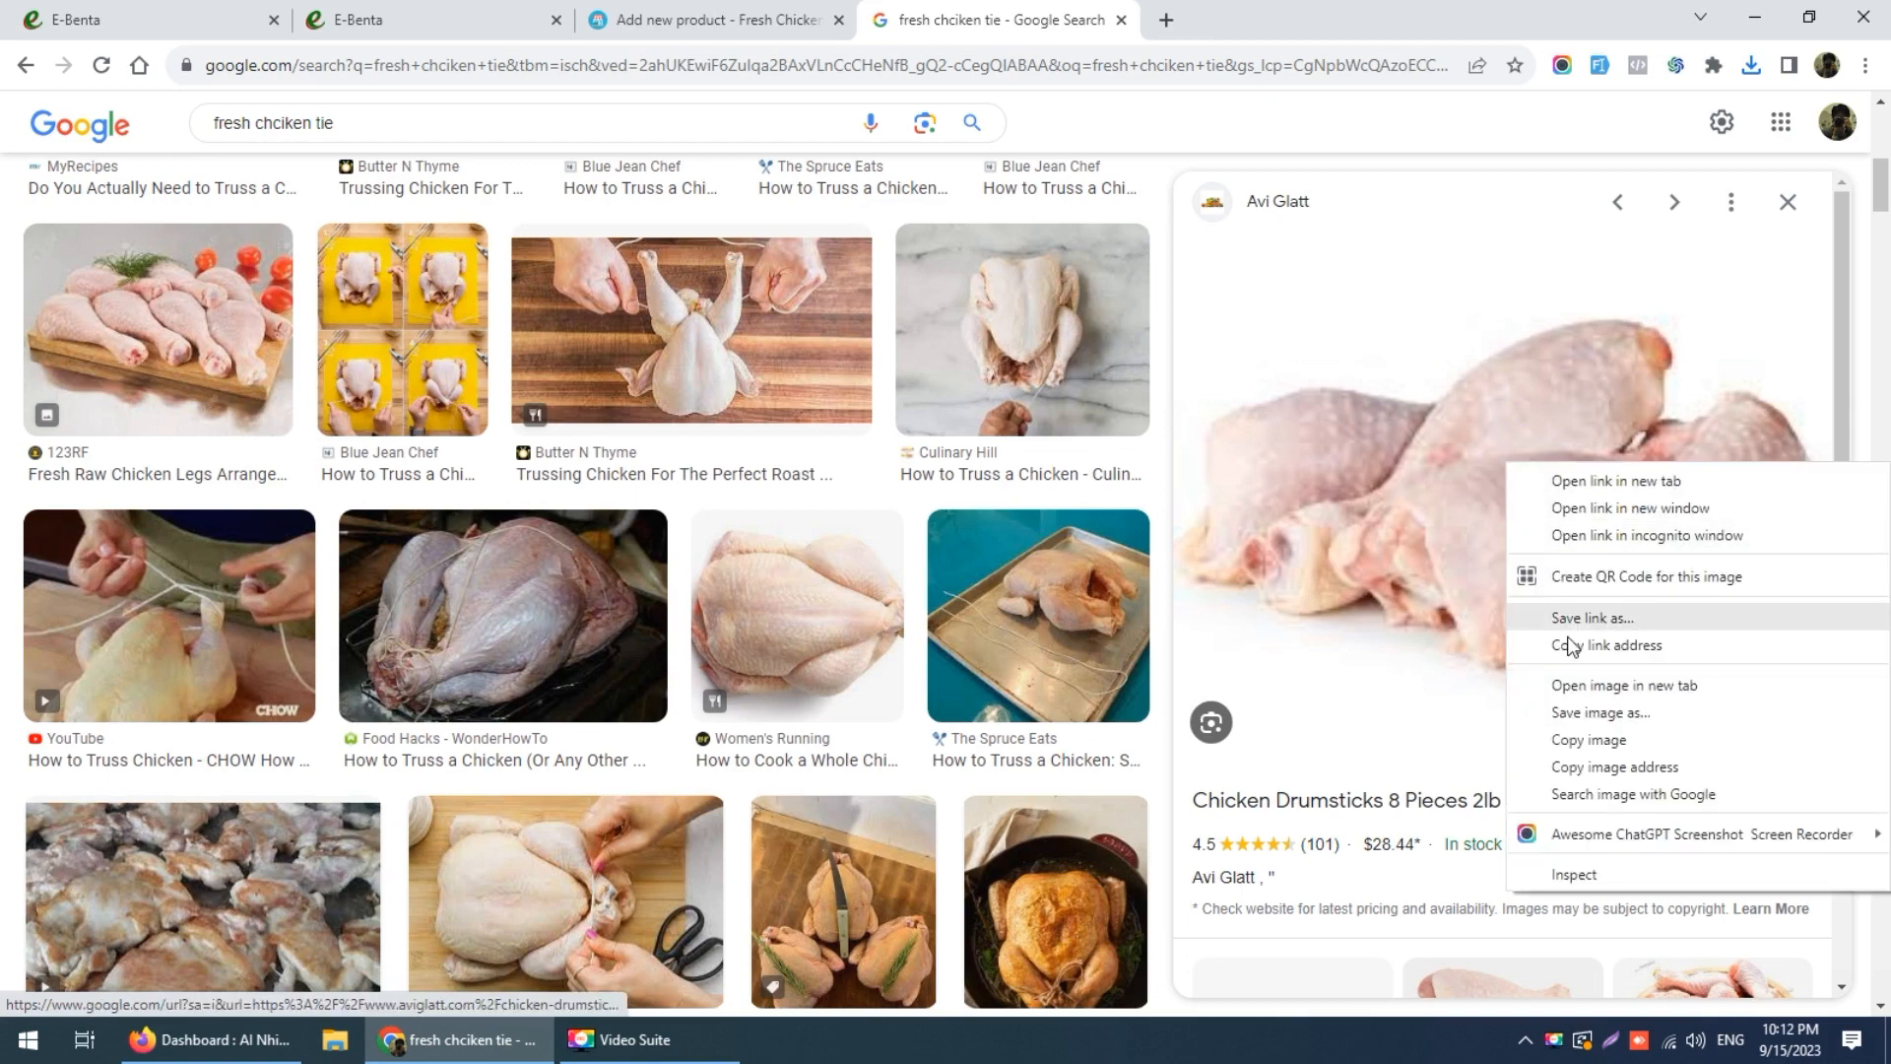
{"action": "left_click", "coordinate": [1566, 705]}
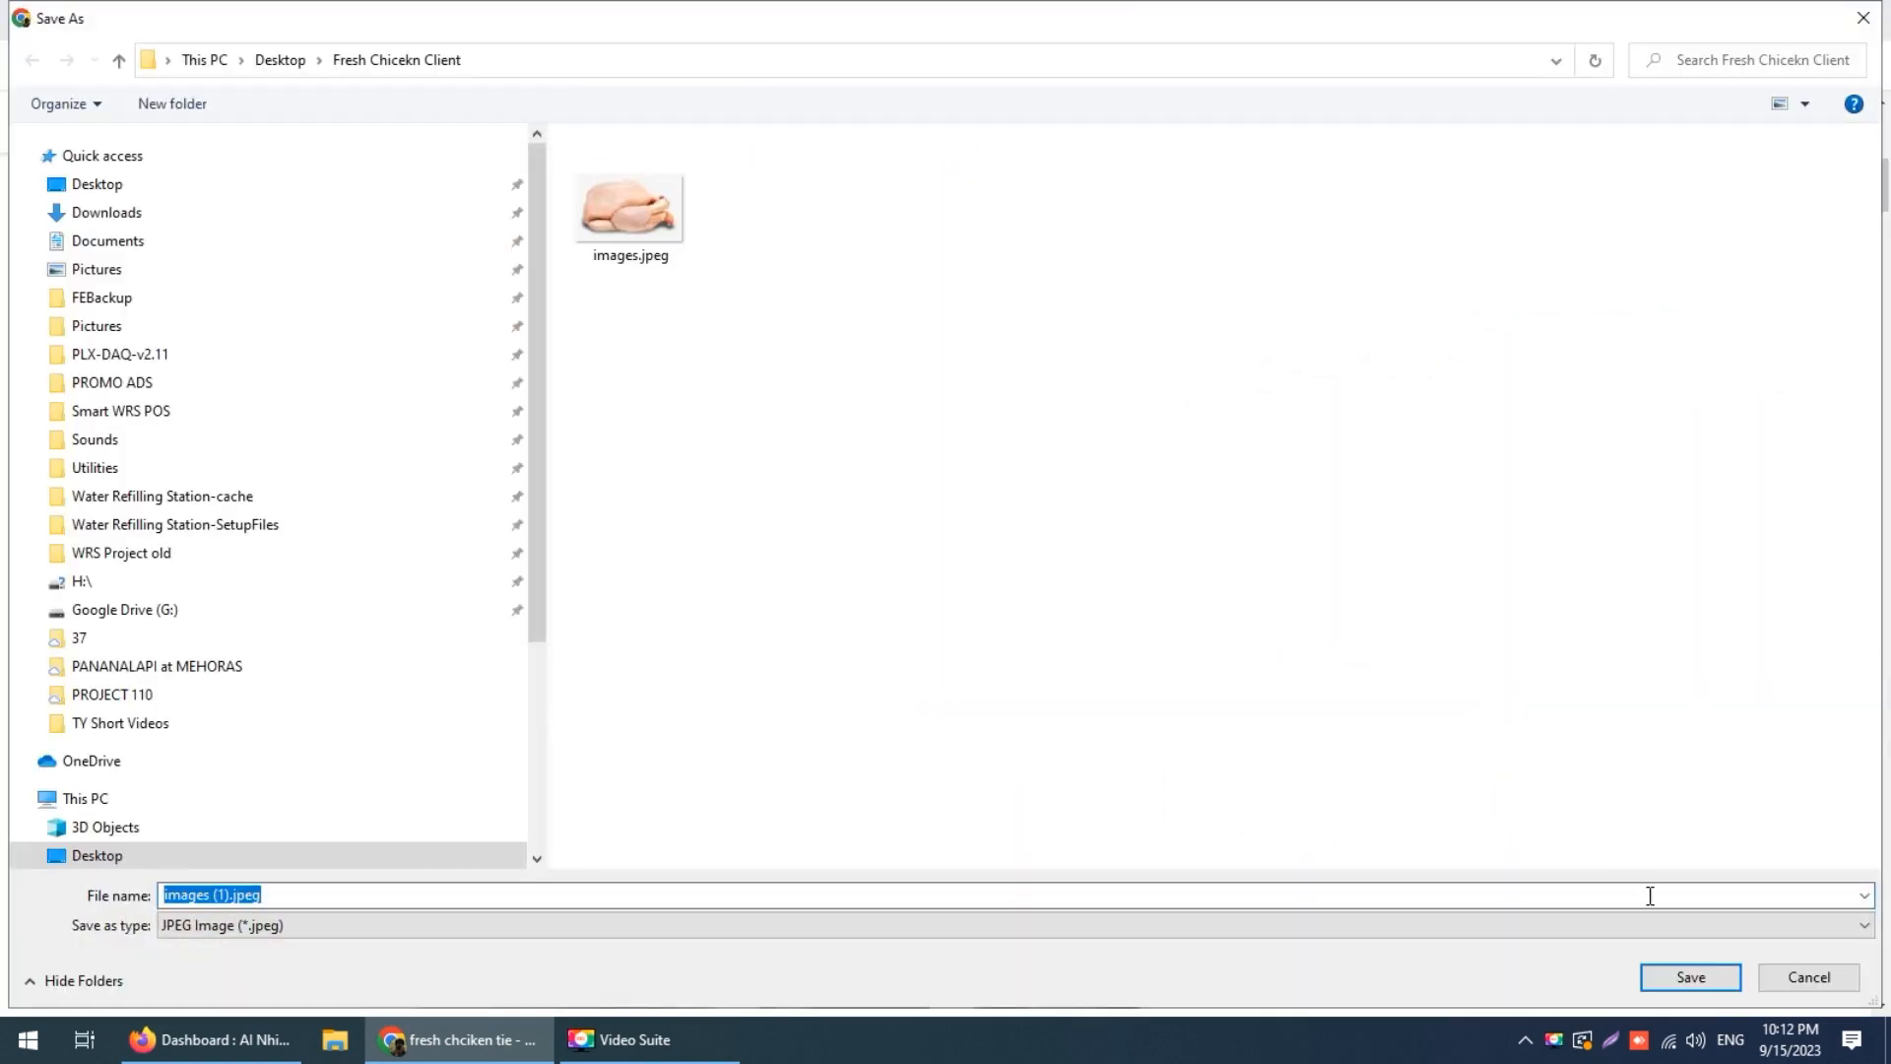
{"action": "left_click", "coordinate": [1686, 975]}
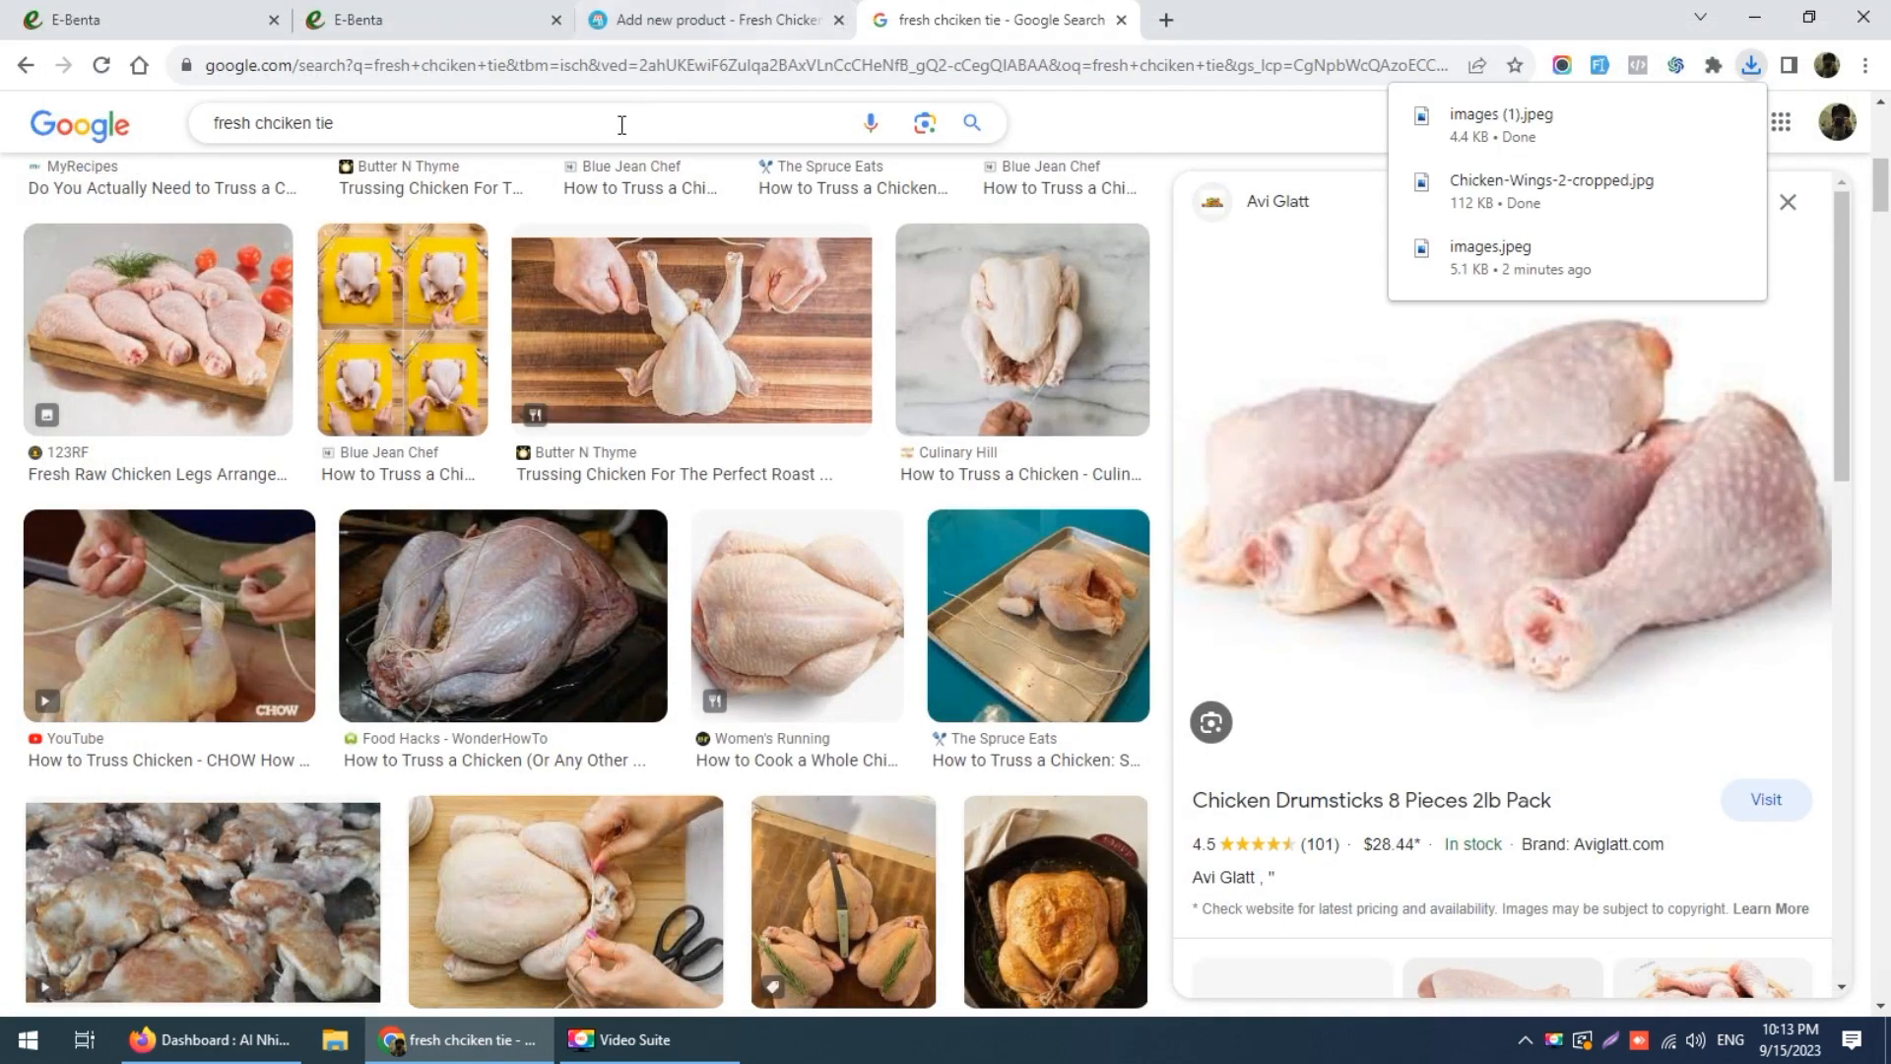
{"action": "left_click", "coordinate": [627, 126]}
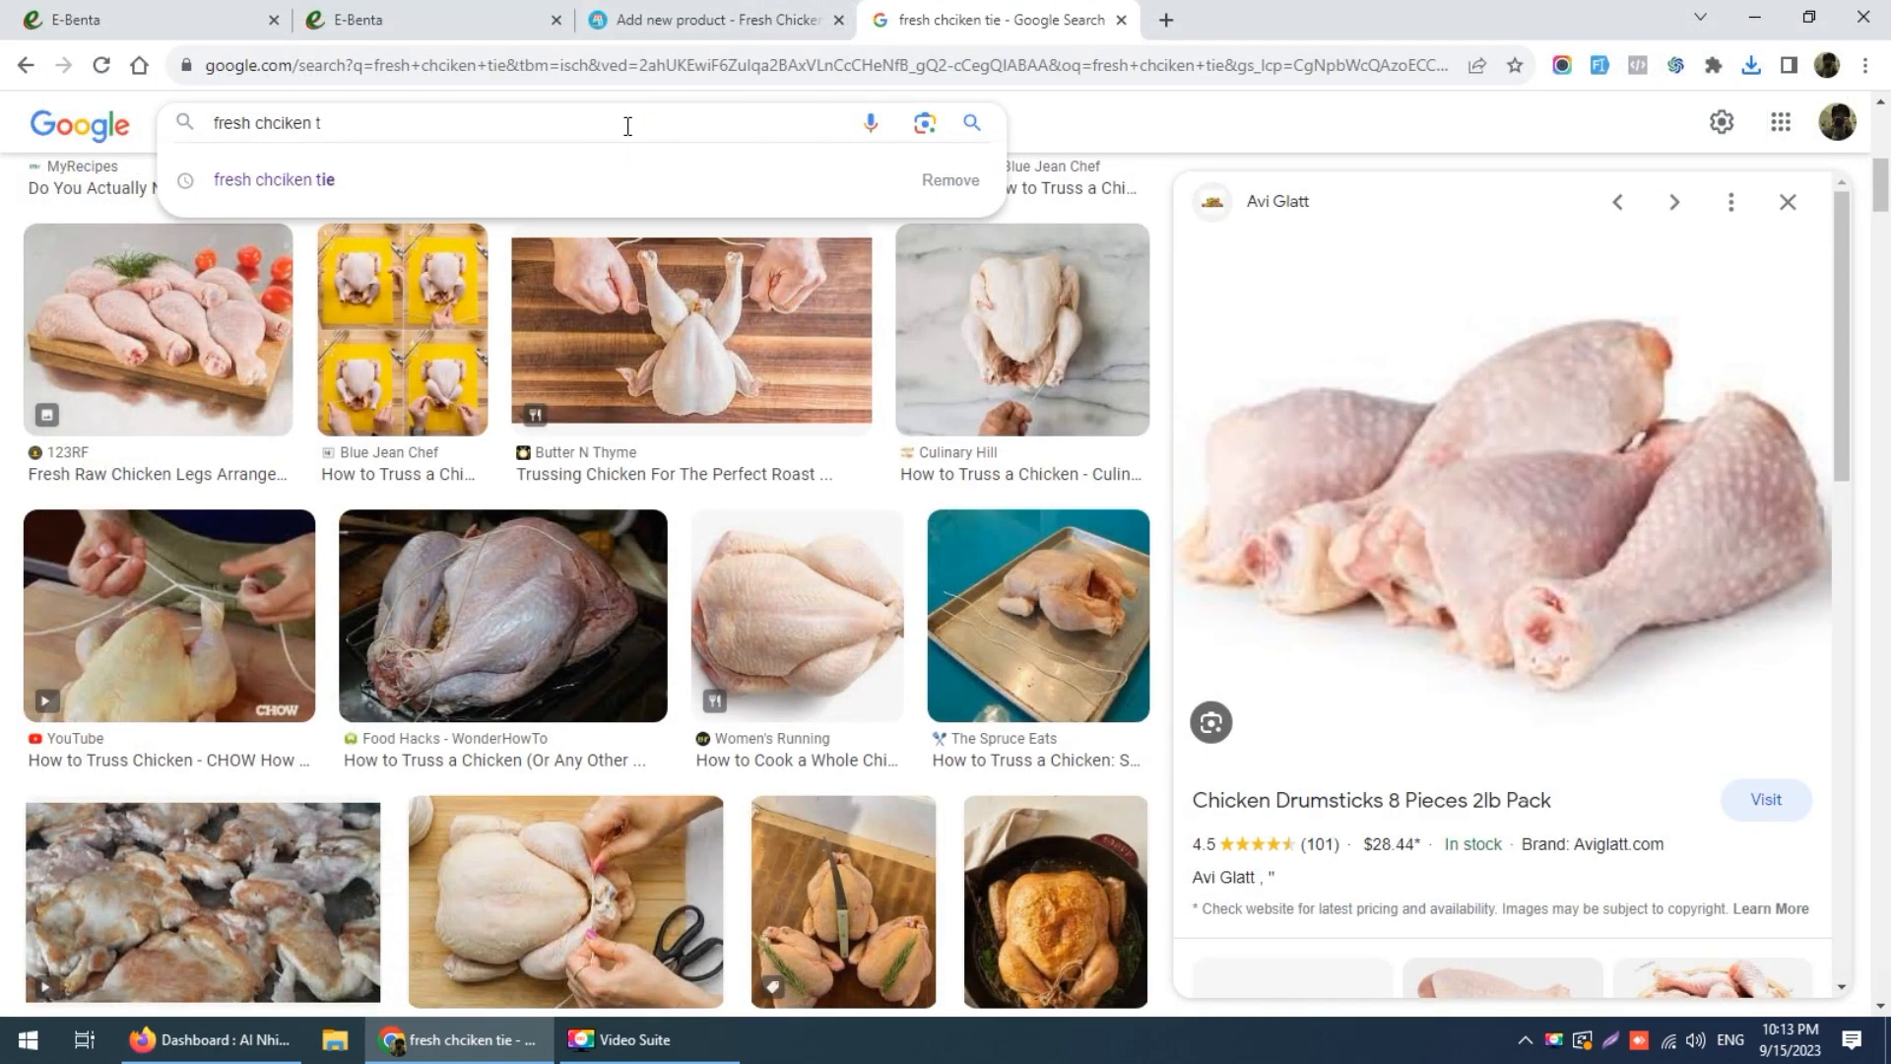
Step: Search for 'fresh chicken head' and preview Frankie's photo, cancelling the save attempt
{"action": "type", "text": "he"}
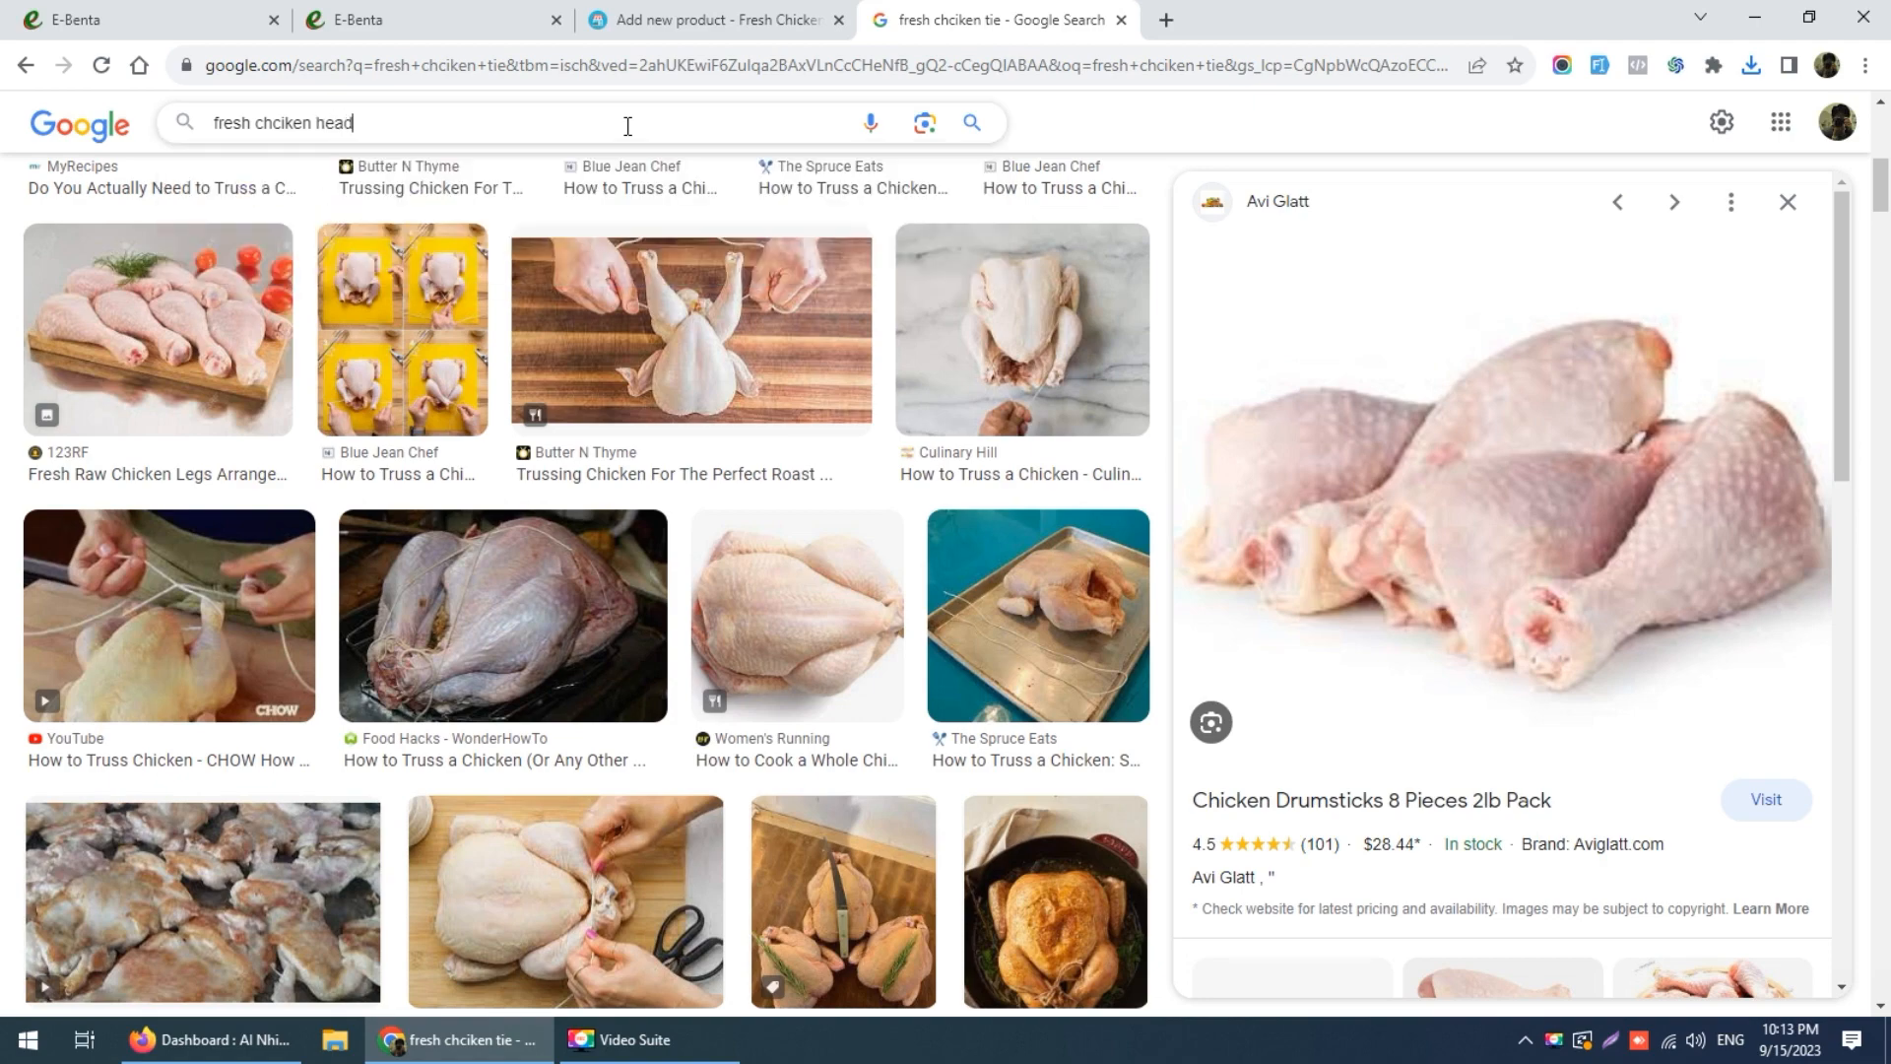
{"action": "type", "text": "ad"}
{"action": "key", "text": "Return"}
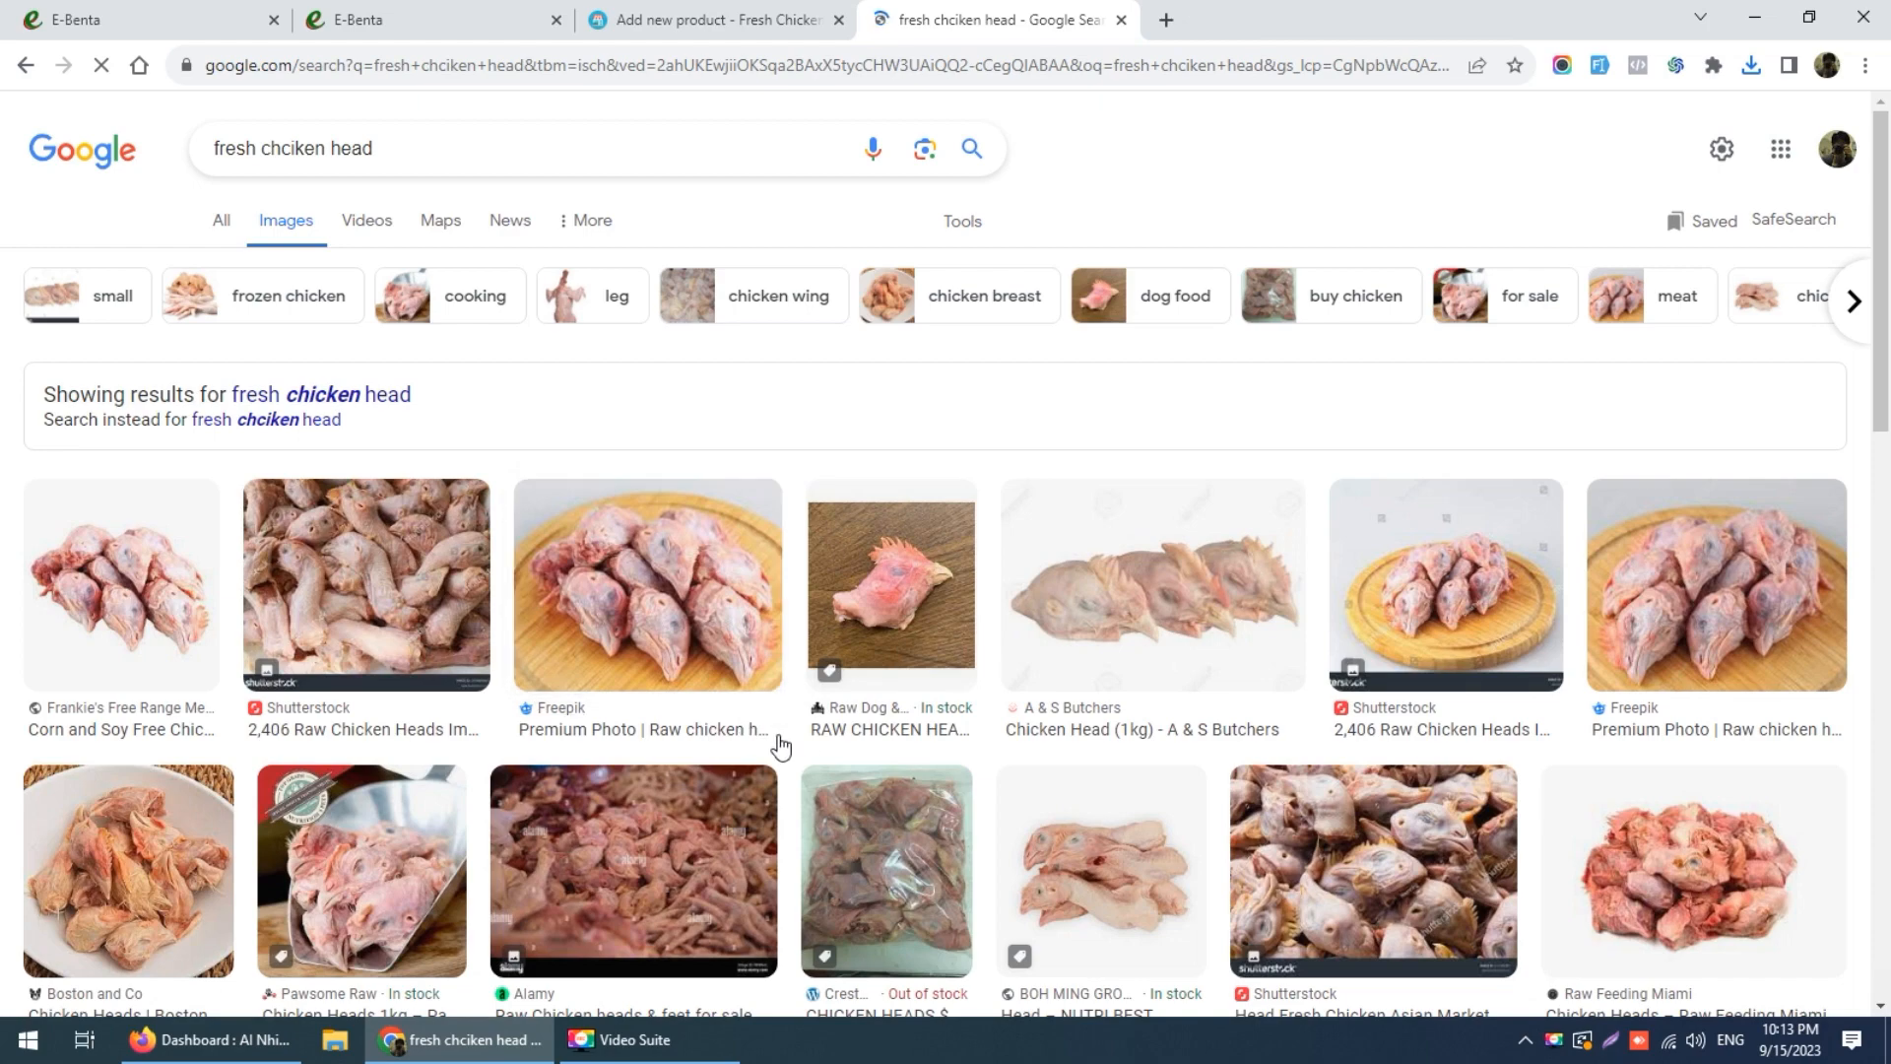
{"action": "scroll", "coordinate": [307, 610], "scroll_direction": "down", "scroll_amount": 3}
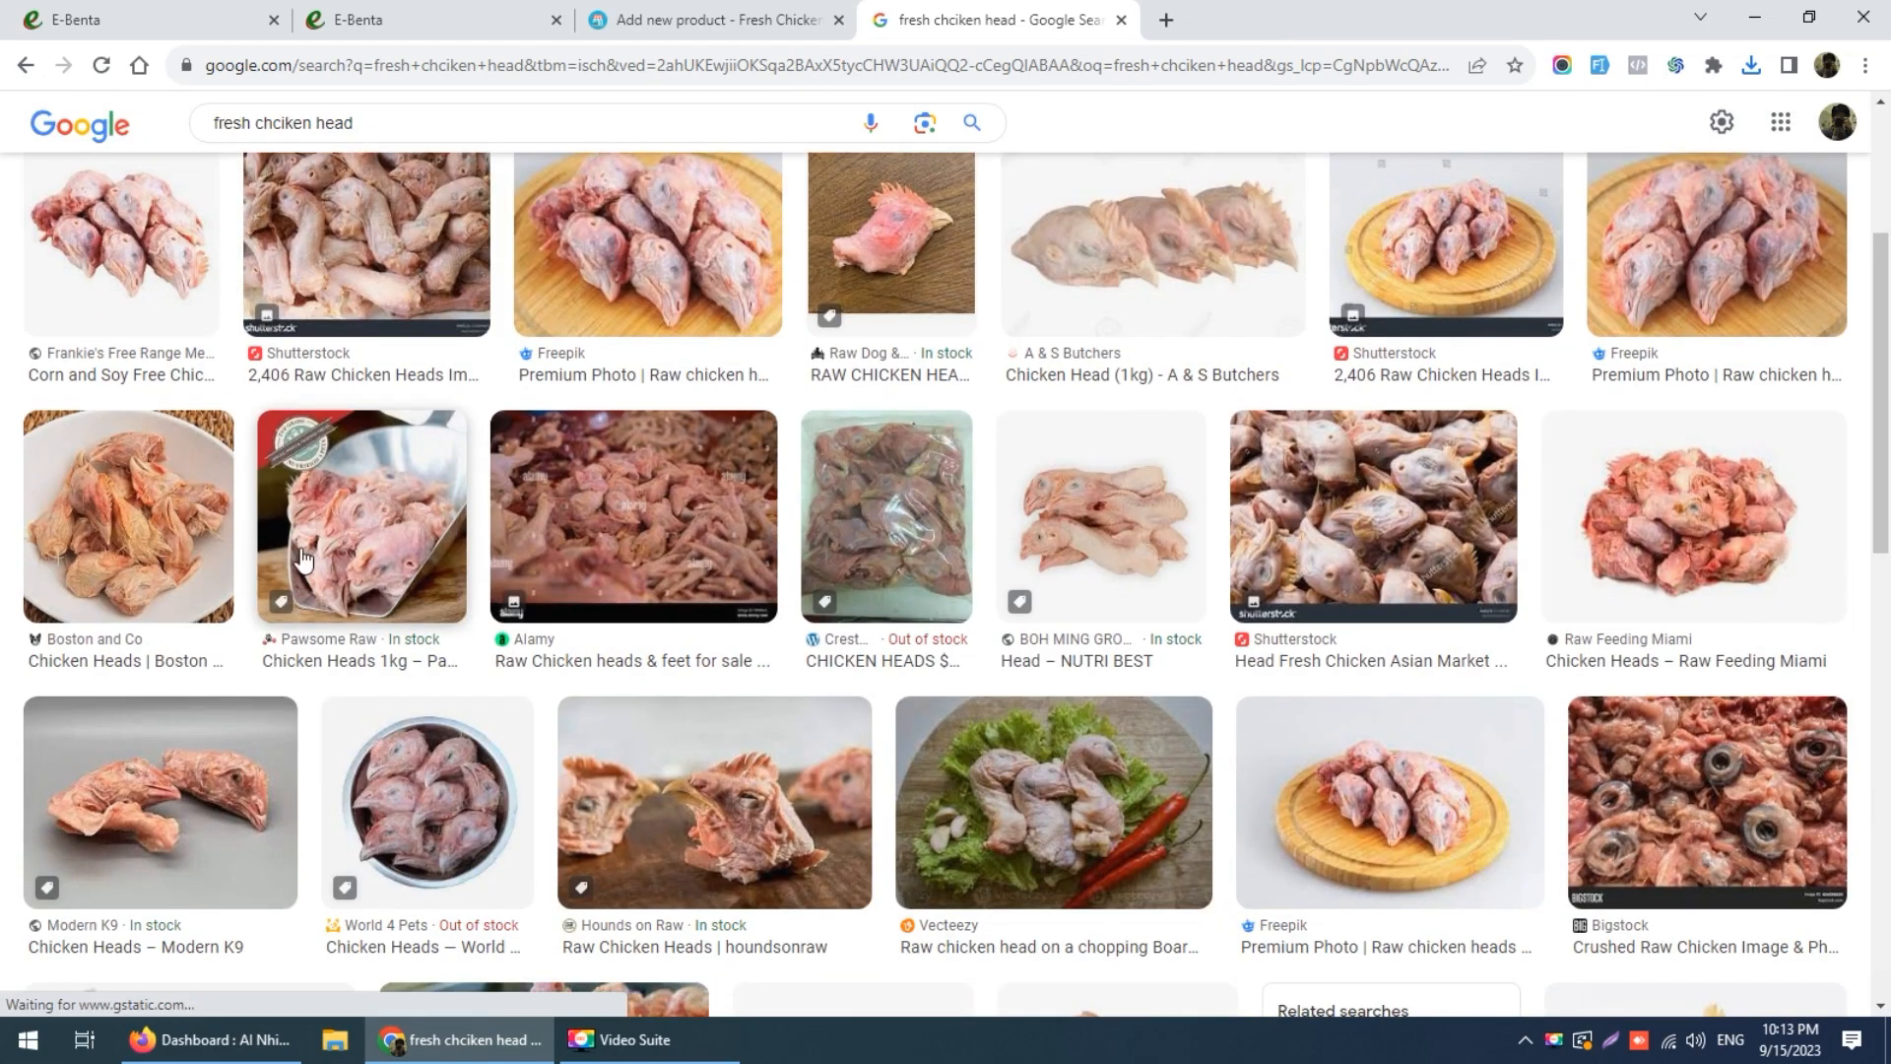
{"action": "left_click", "coordinate": [94, 240]}
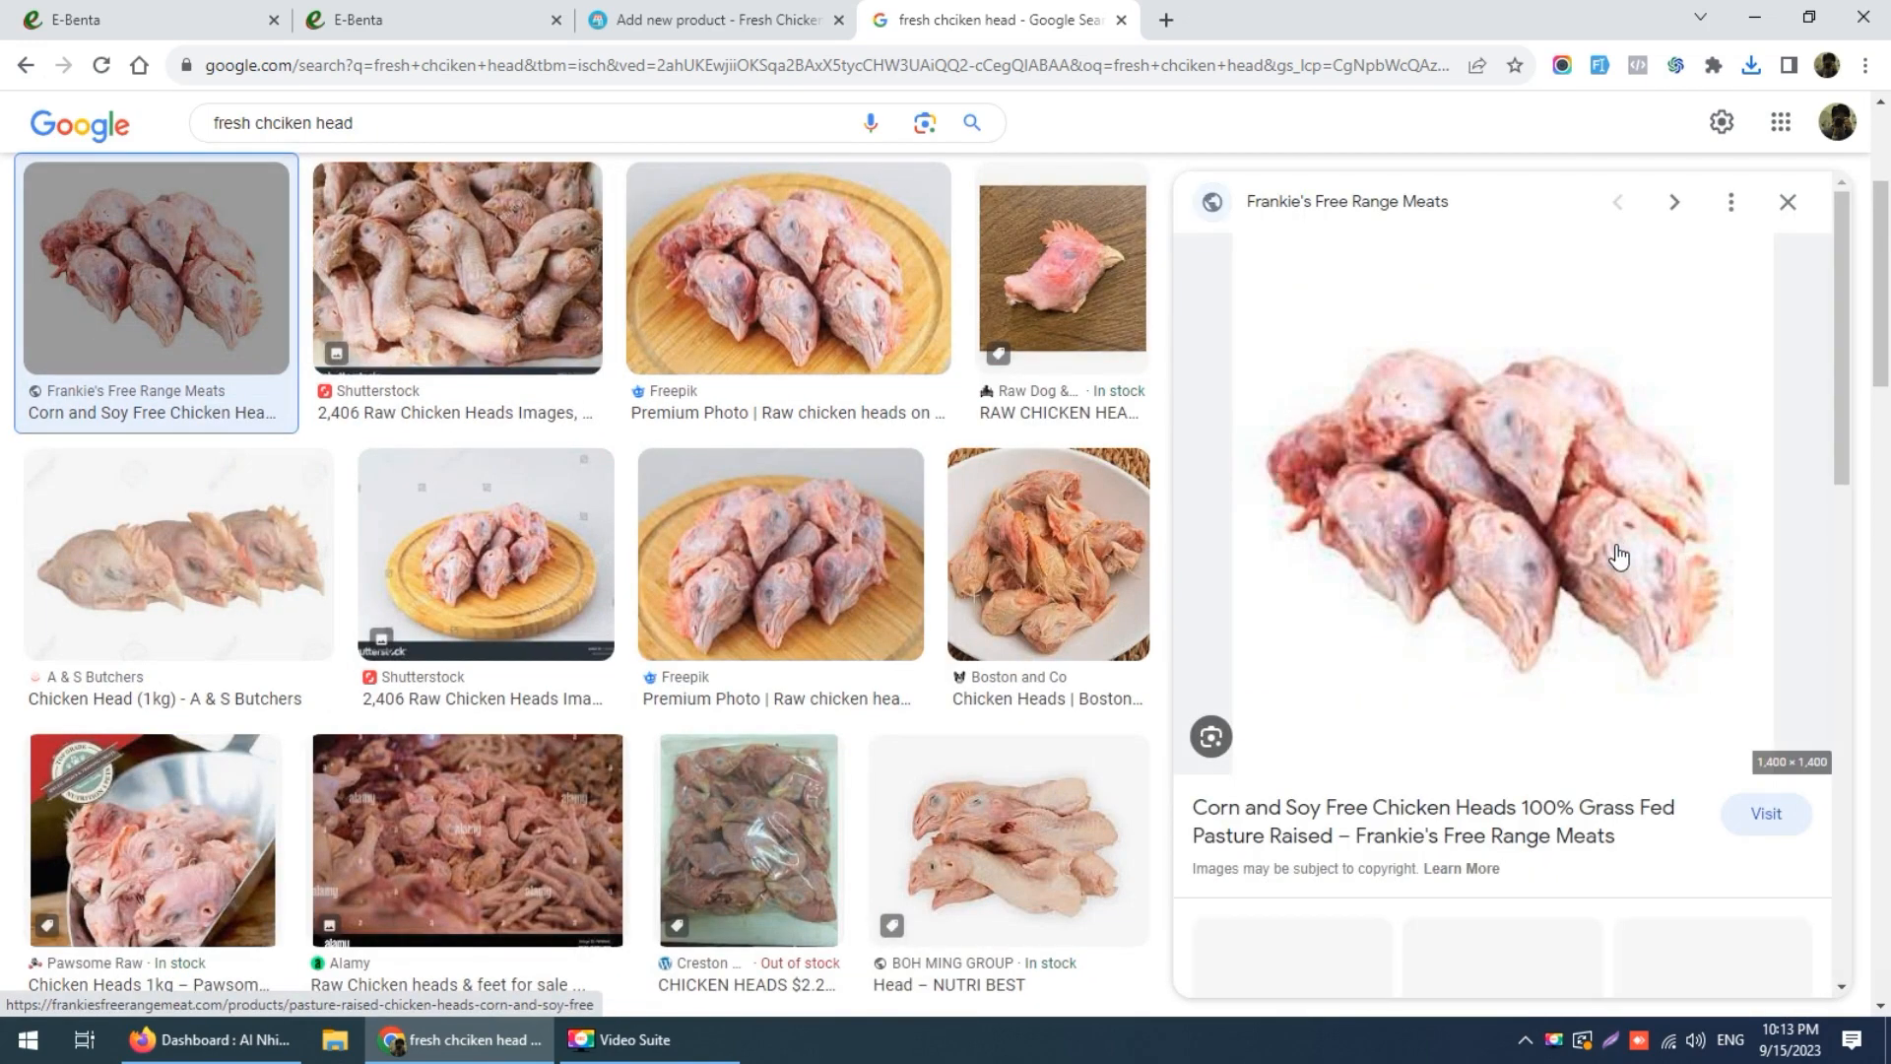
{"action": "right_click", "coordinate": [1500, 442]}
{"action": "left_click", "coordinate": [1568, 683]}
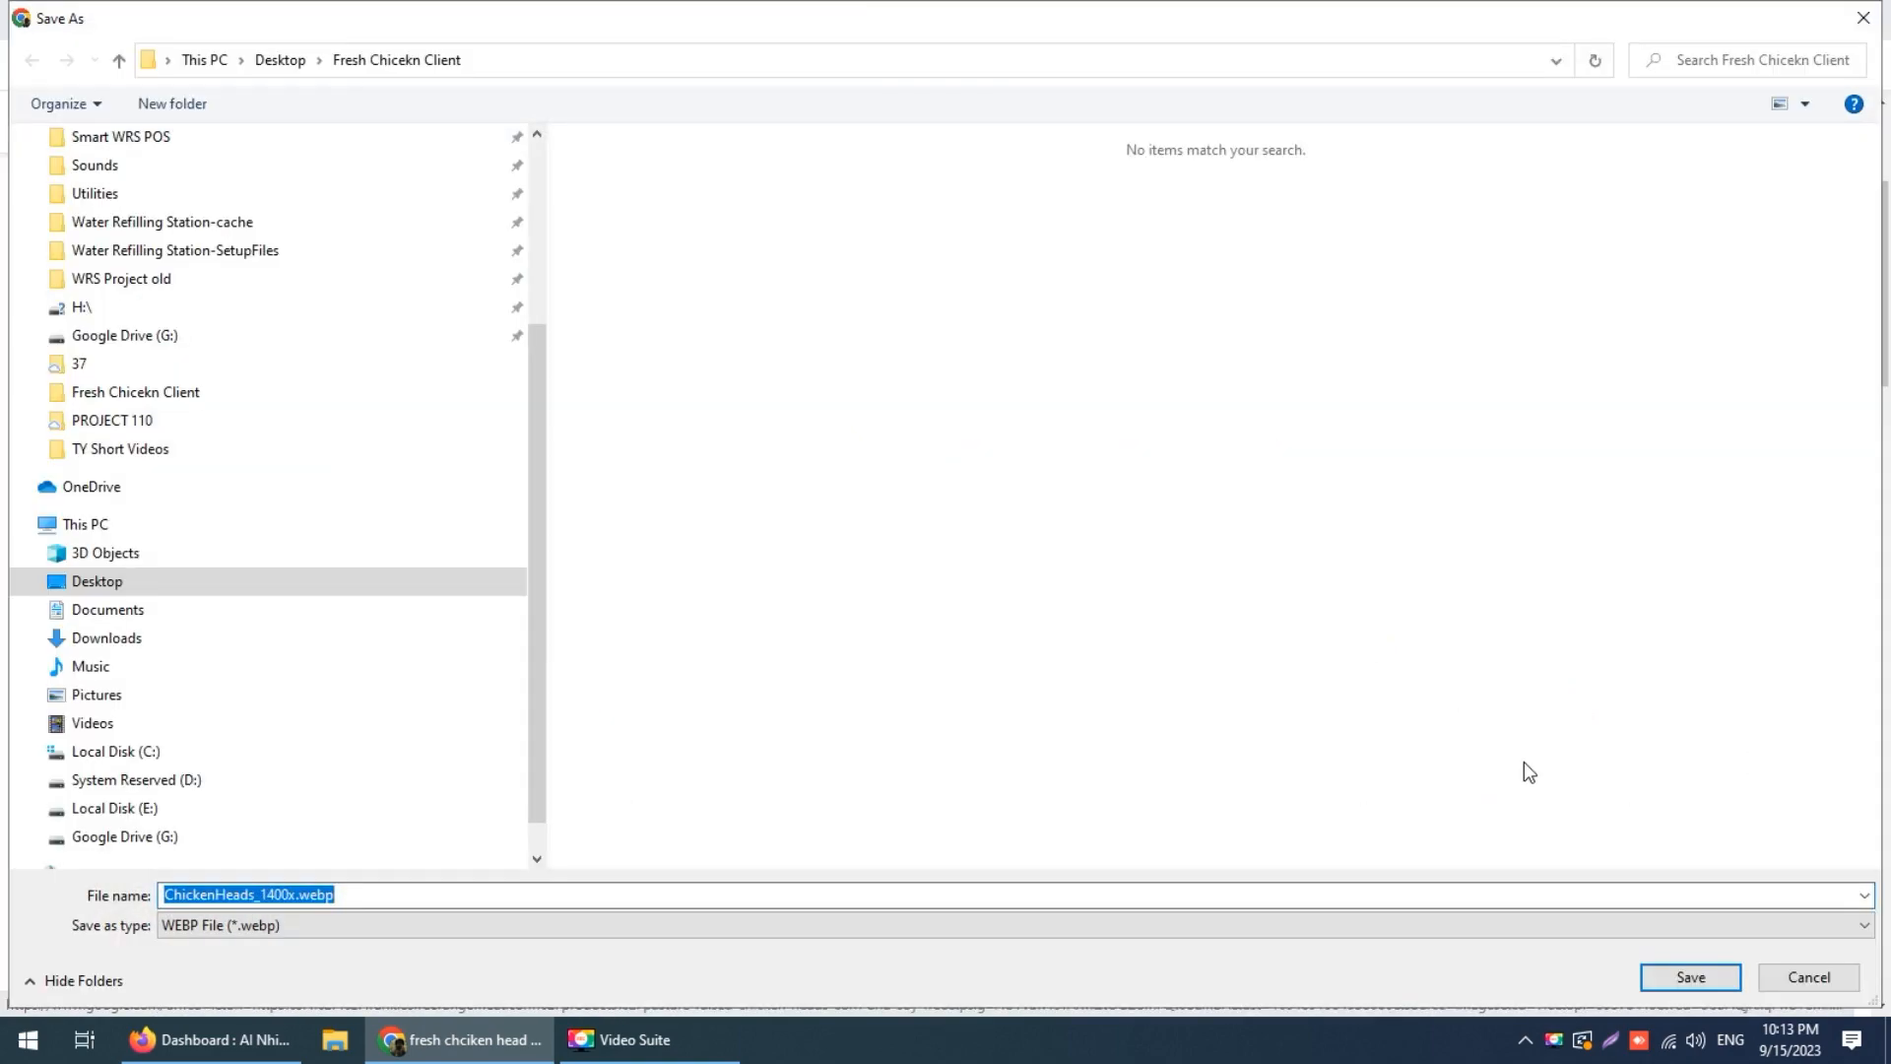
{"action": "left_click", "coordinate": [1845, 973]}
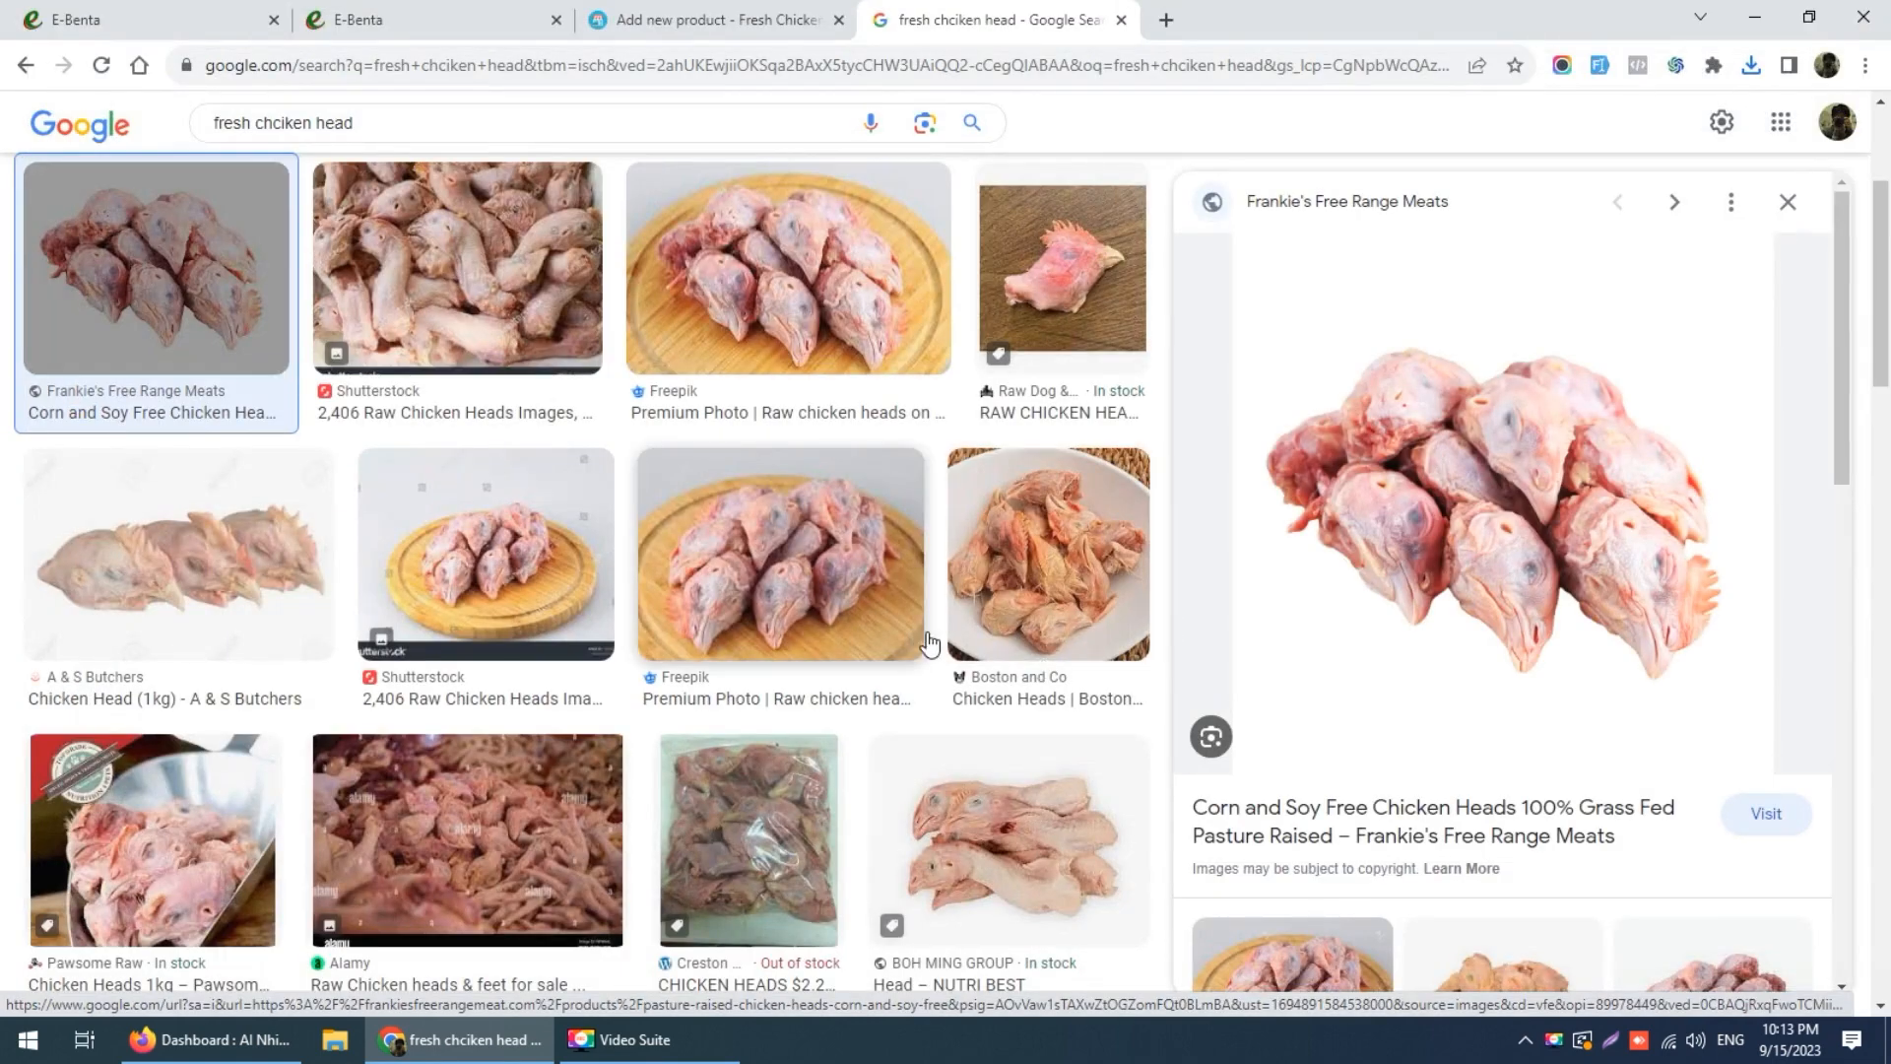
Step: Compare the Enyameni Butchery photo, return to Frankie's, and abandon another save
{"action": "scroll", "coordinate": [946, 640], "scroll_direction": "down", "scroll_amount": 4}
{"action": "scroll", "coordinate": [946, 641], "scroll_direction": "down", "scroll_amount": 5}
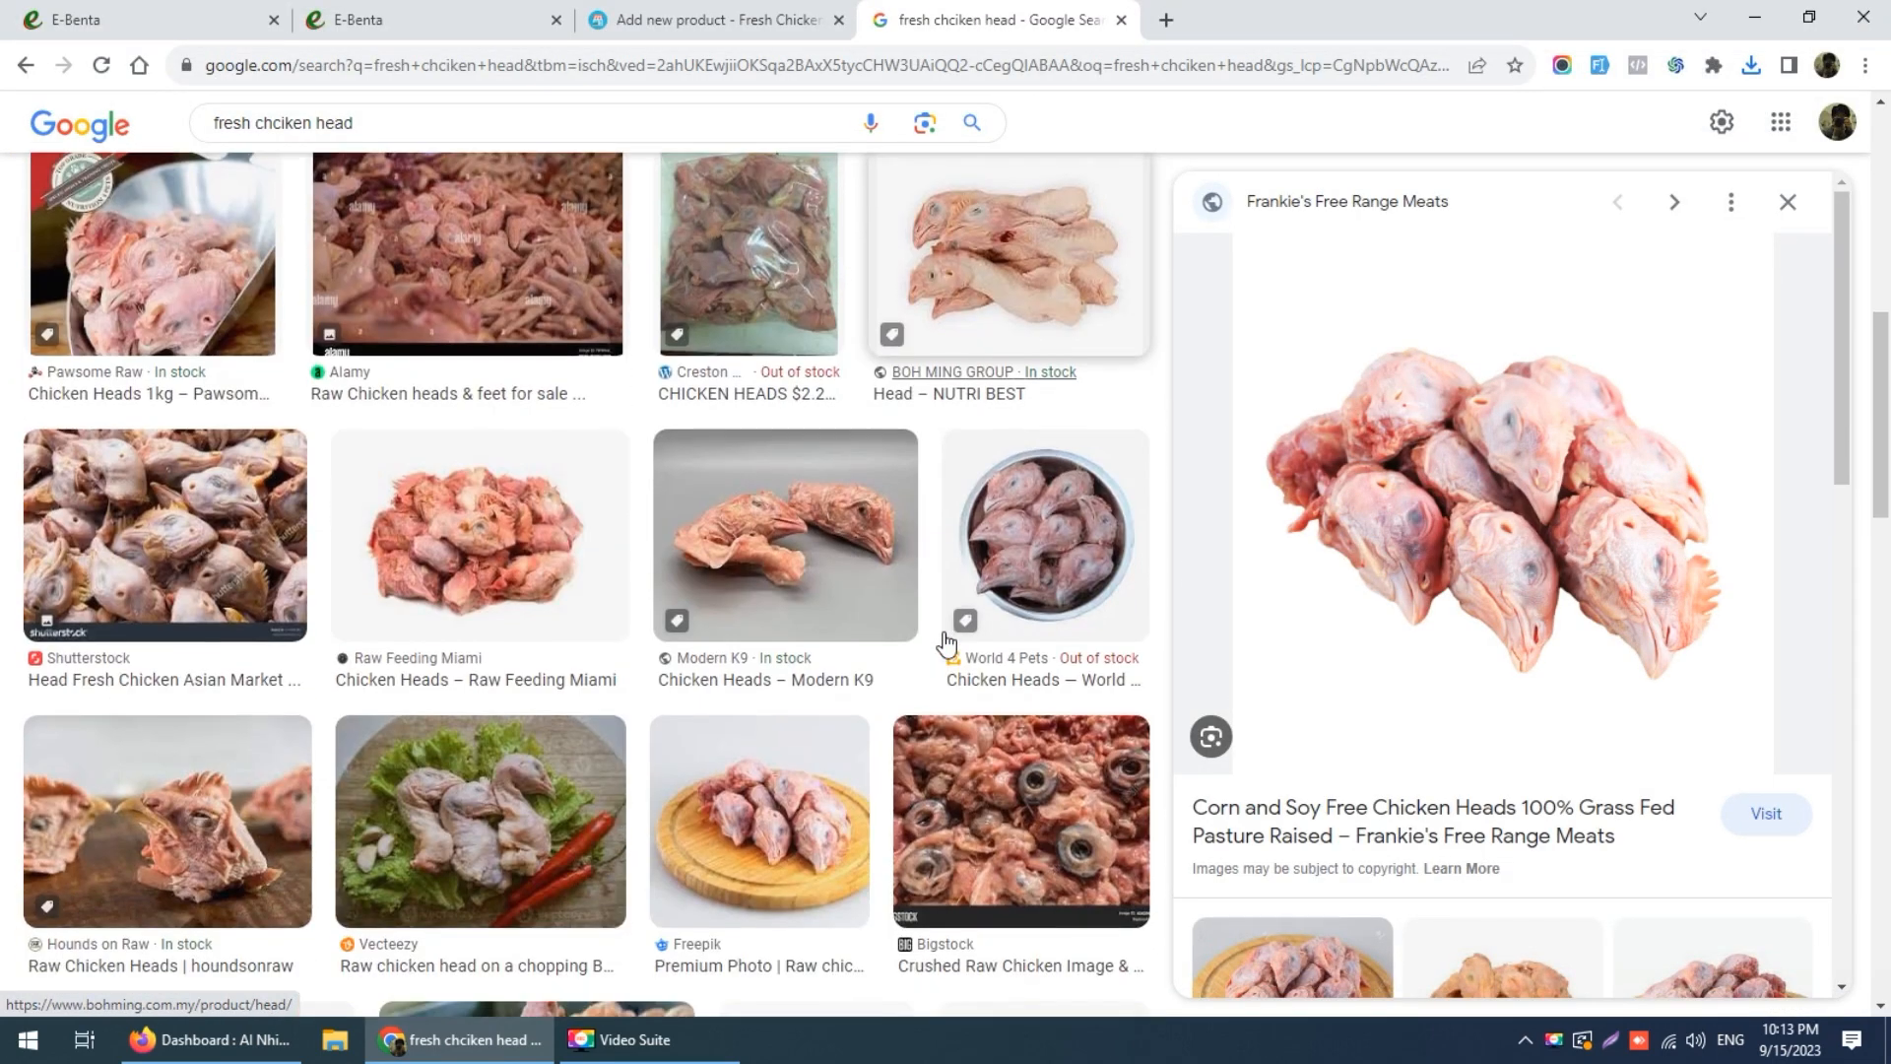
{"action": "scroll", "coordinate": [1376, 752], "scroll_direction": "down", "scroll_amount": 3}
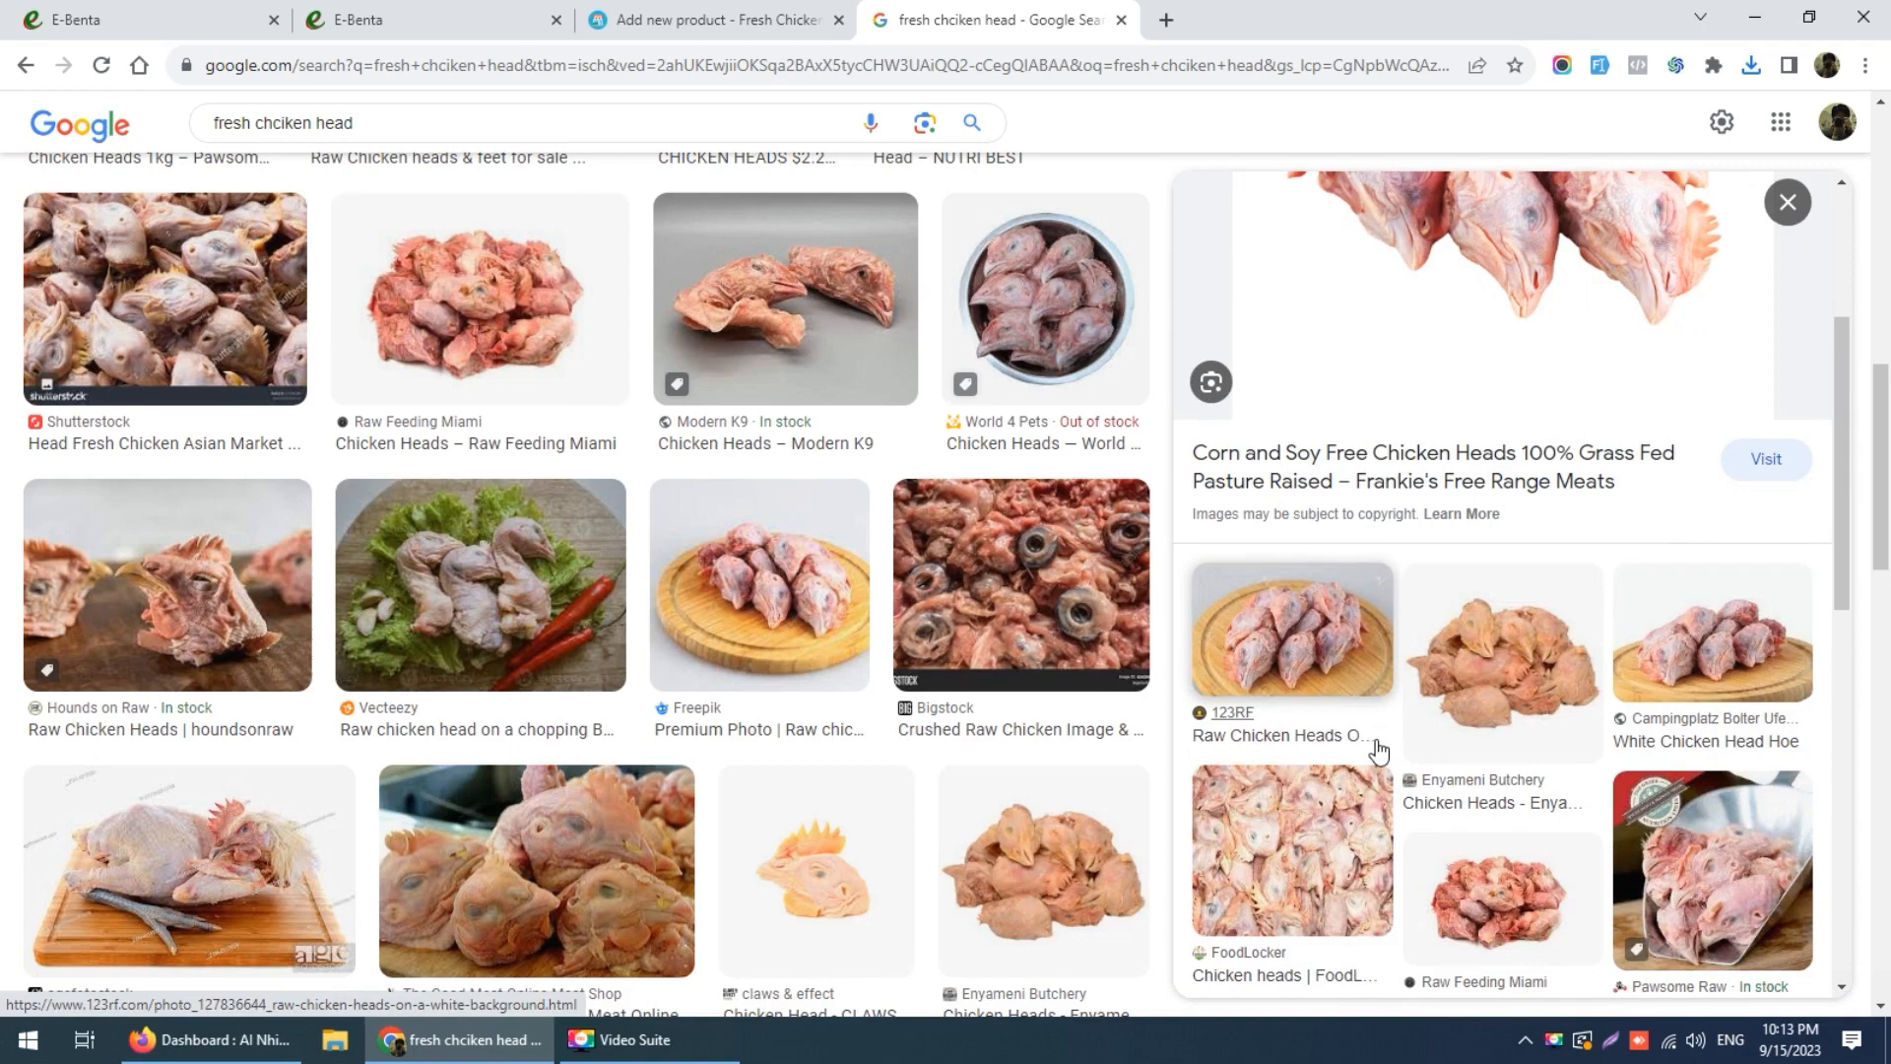
{"action": "left_click", "coordinate": [1528, 652]}
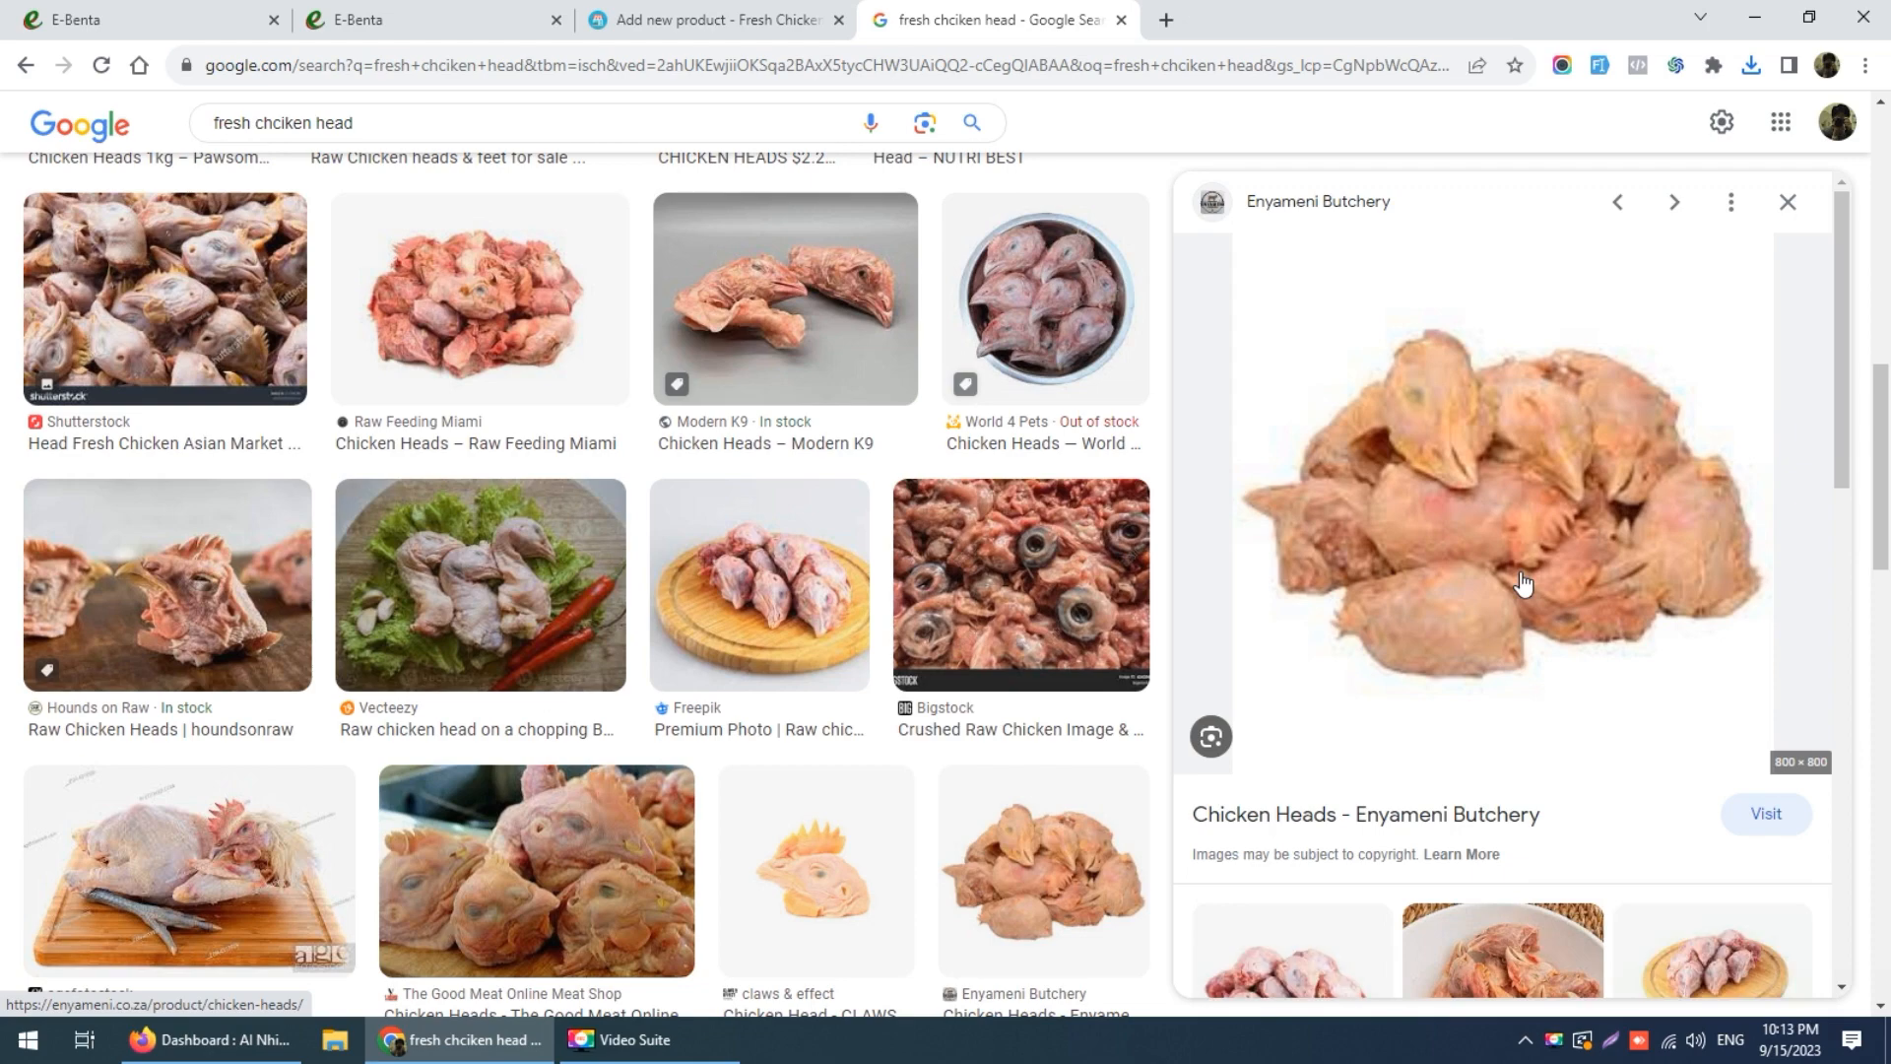
{"action": "scroll", "coordinate": [1521, 584], "scroll_direction": "down", "scroll_amount": 3}
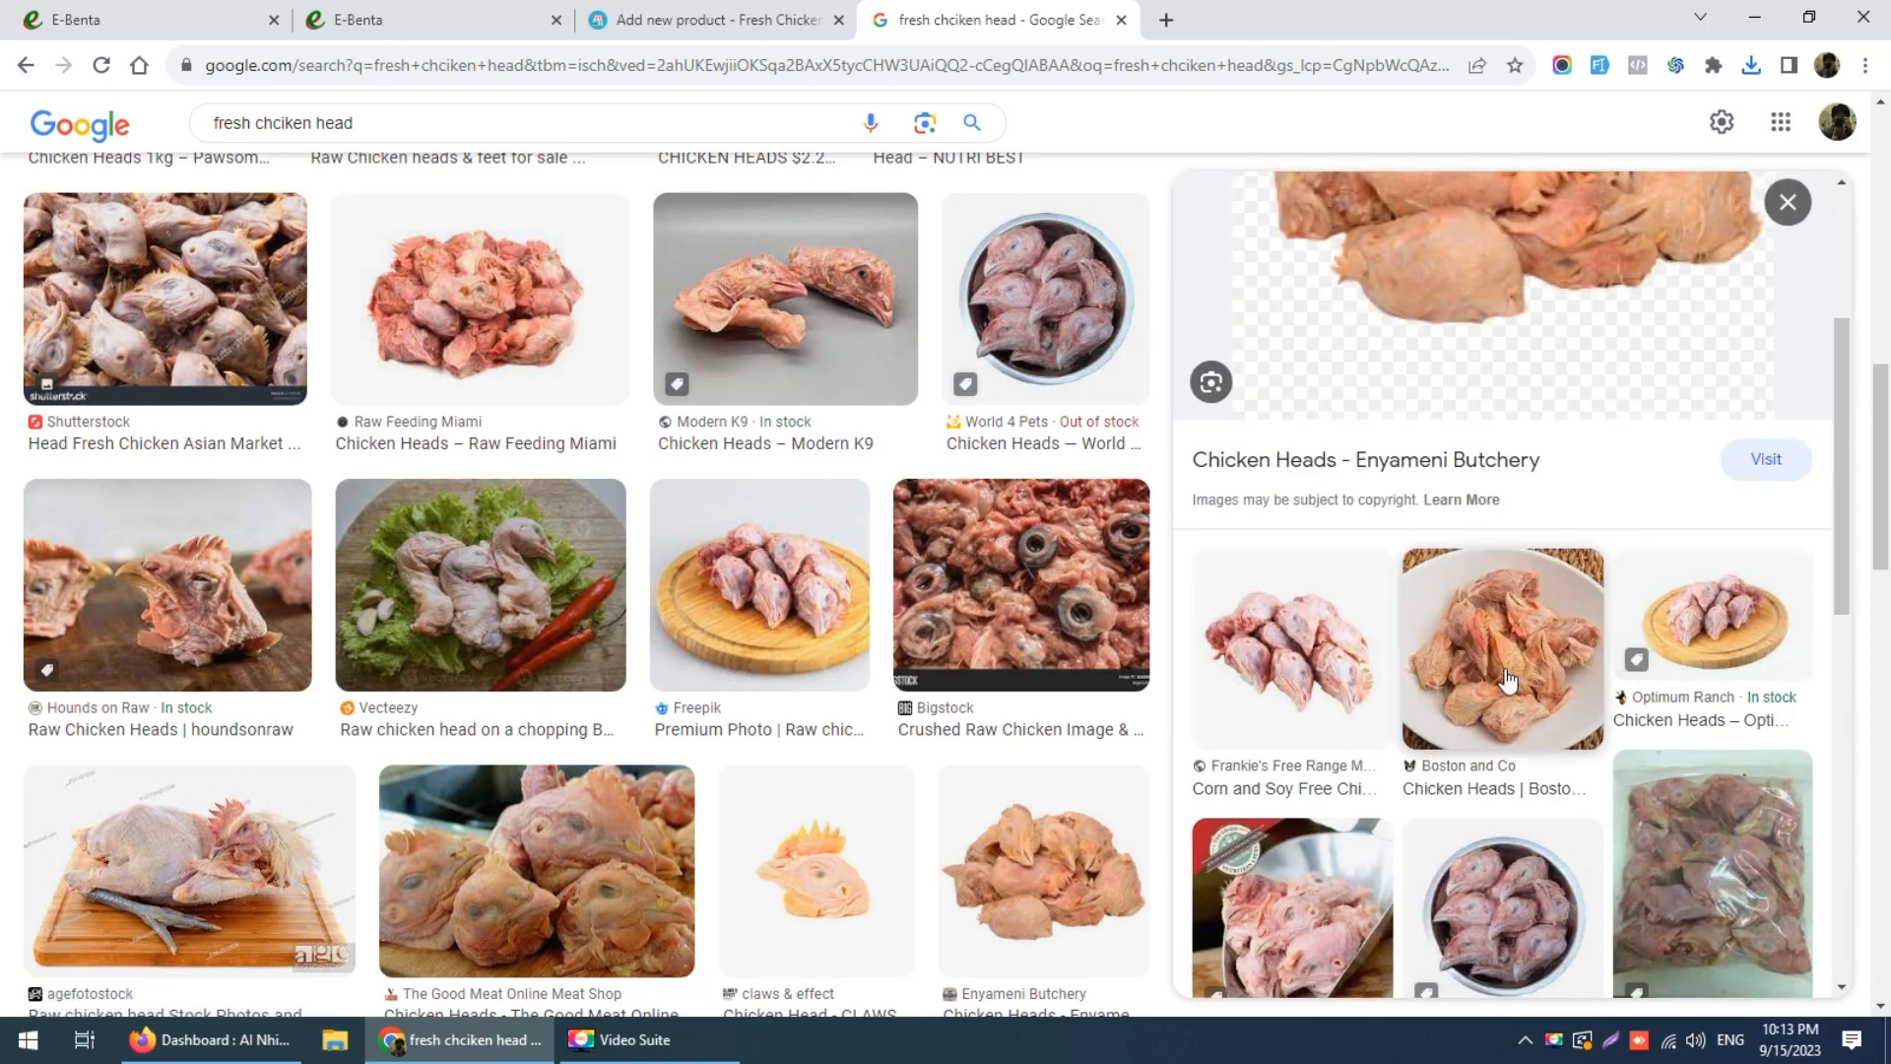
{"action": "left_click", "coordinate": [1325, 670]}
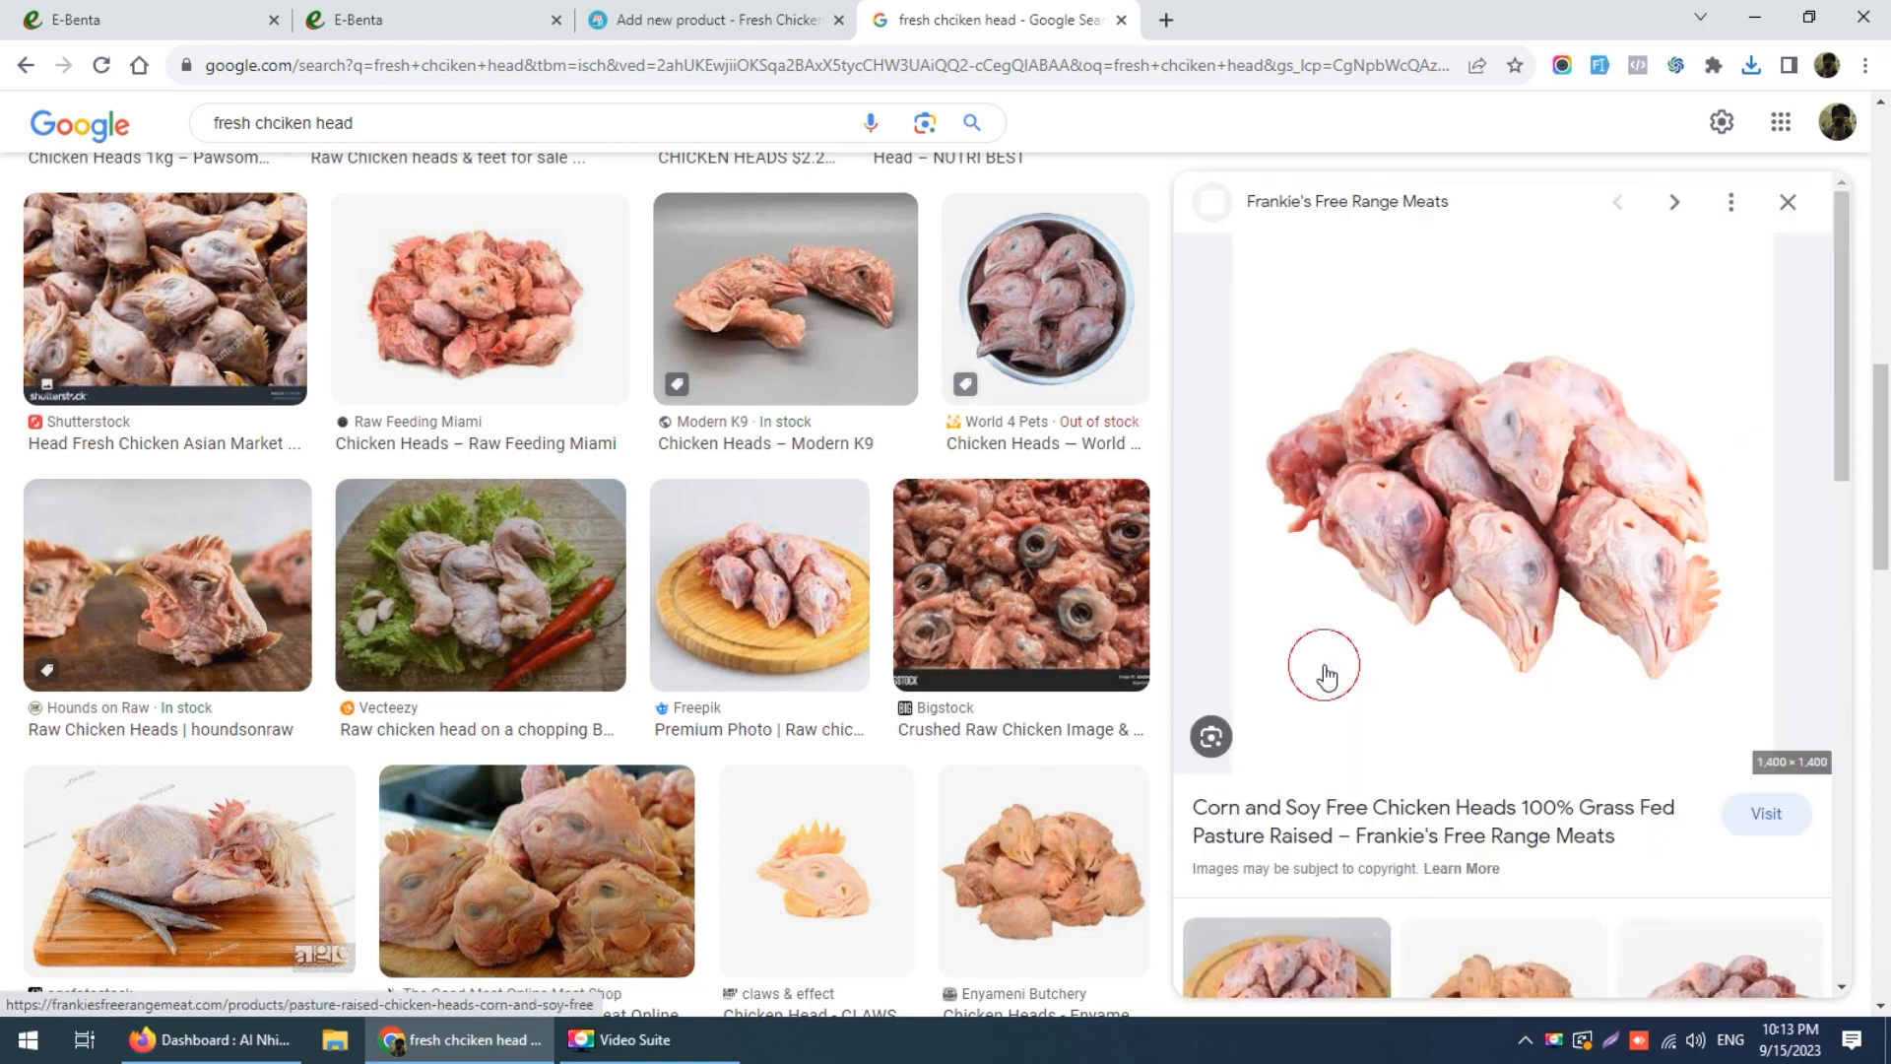
{"action": "right_click", "coordinate": [1454, 453]}
{"action": "left_click", "coordinate": [1519, 684]}
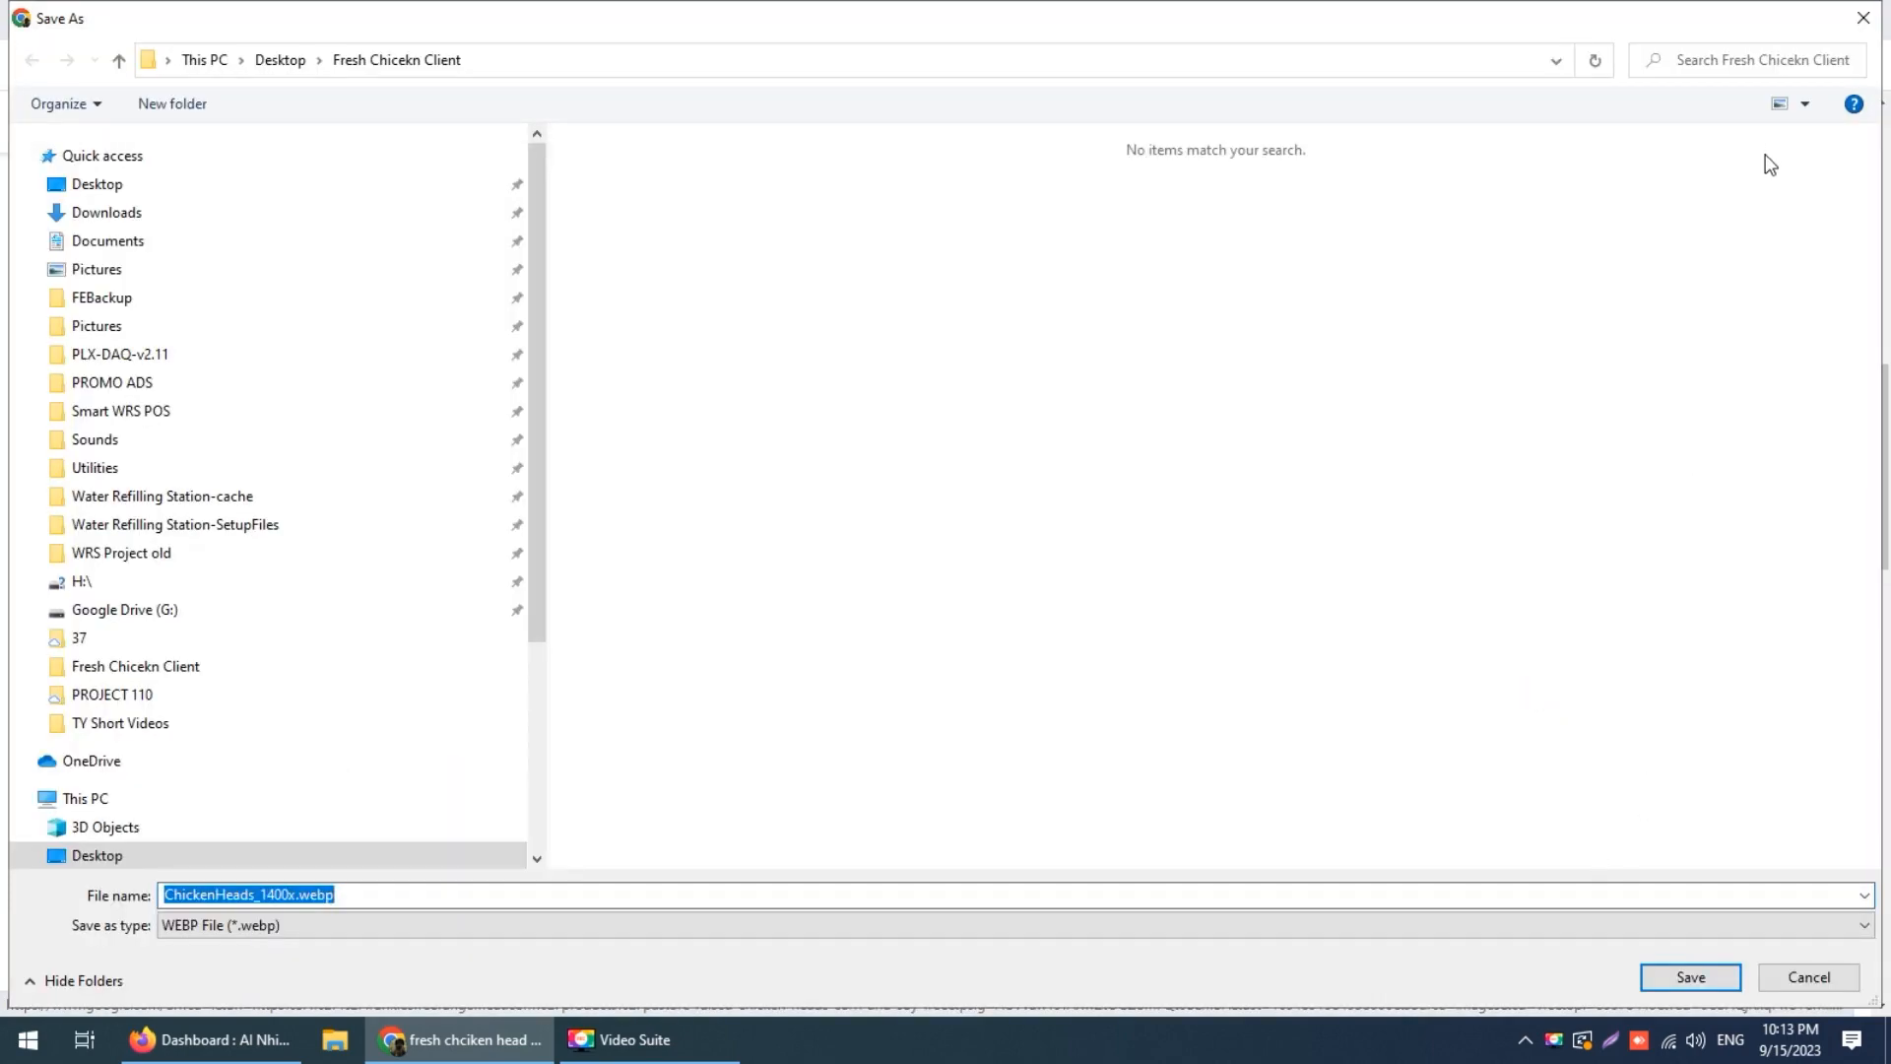
{"action": "left_click", "coordinate": [1863, 18]}
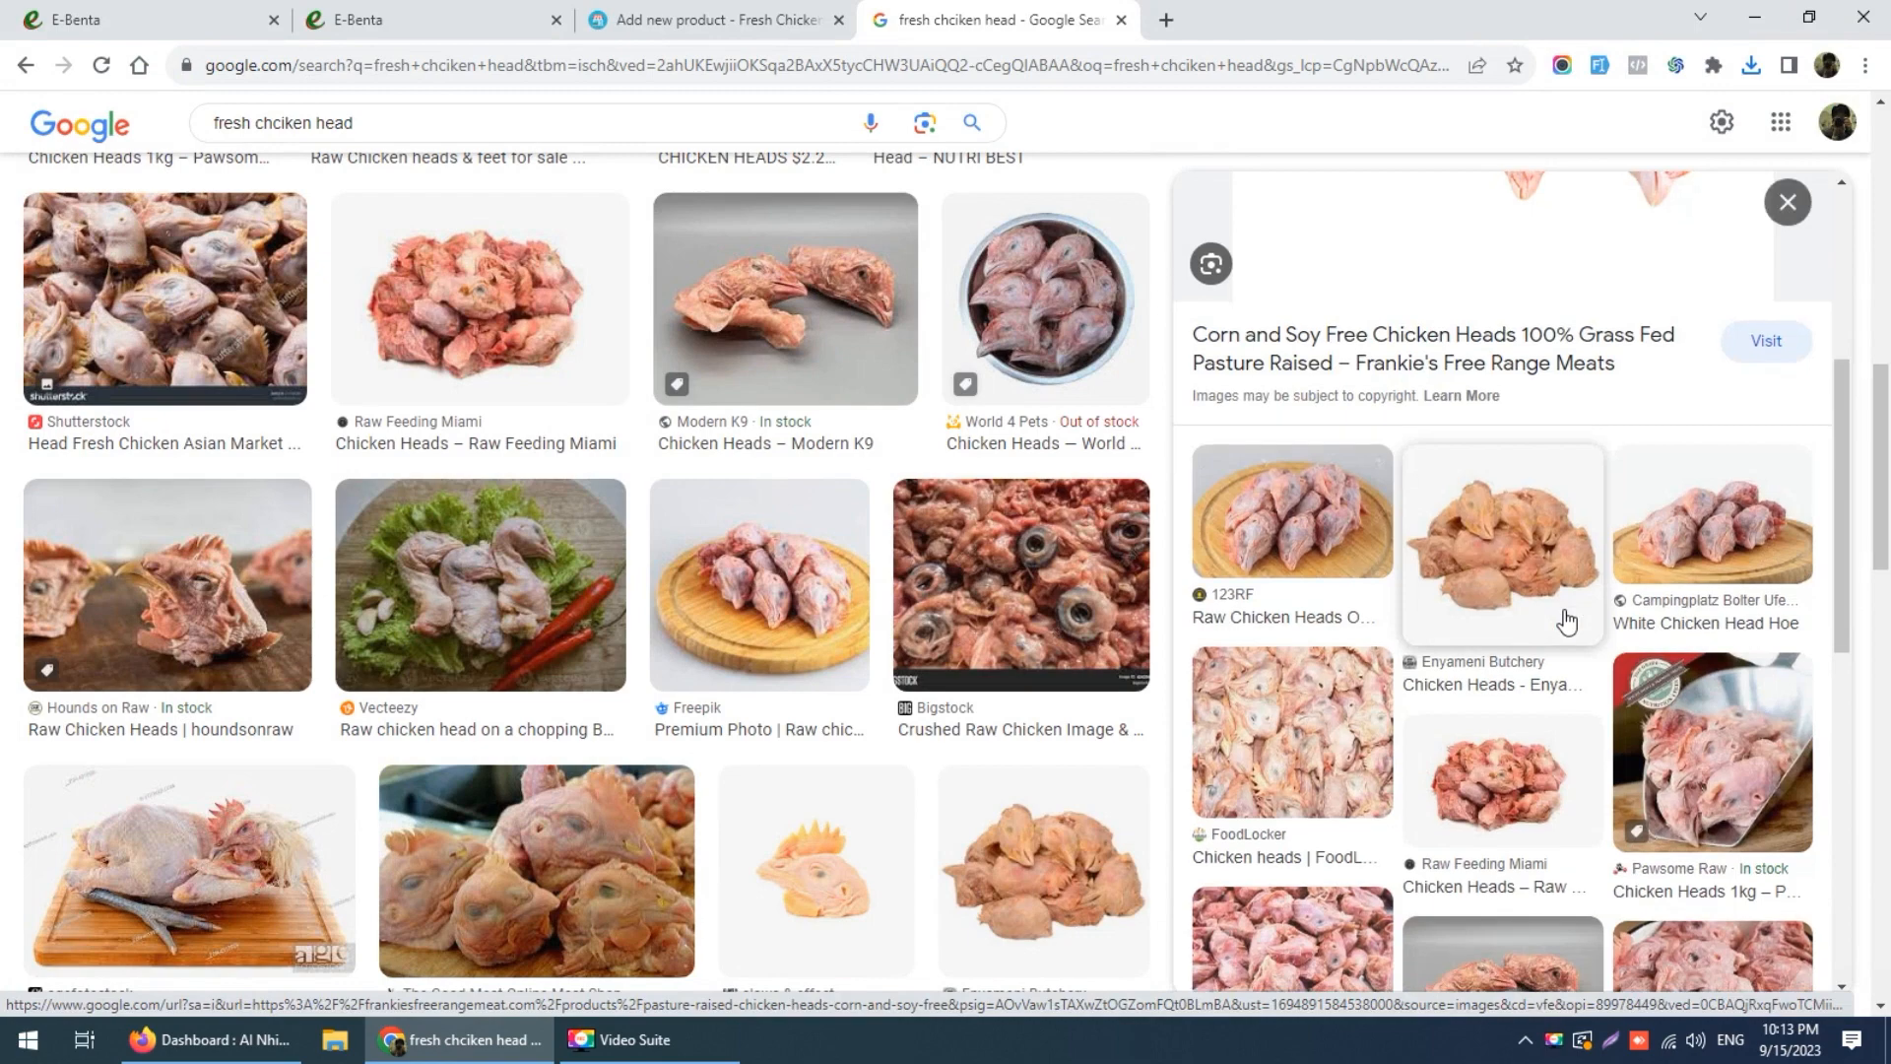
Step: Preview the Dreamstime chicken heads photo and browse further results
{"action": "scroll", "coordinate": [1687, 557], "scroll_direction": "down", "scroll_amount": 5}
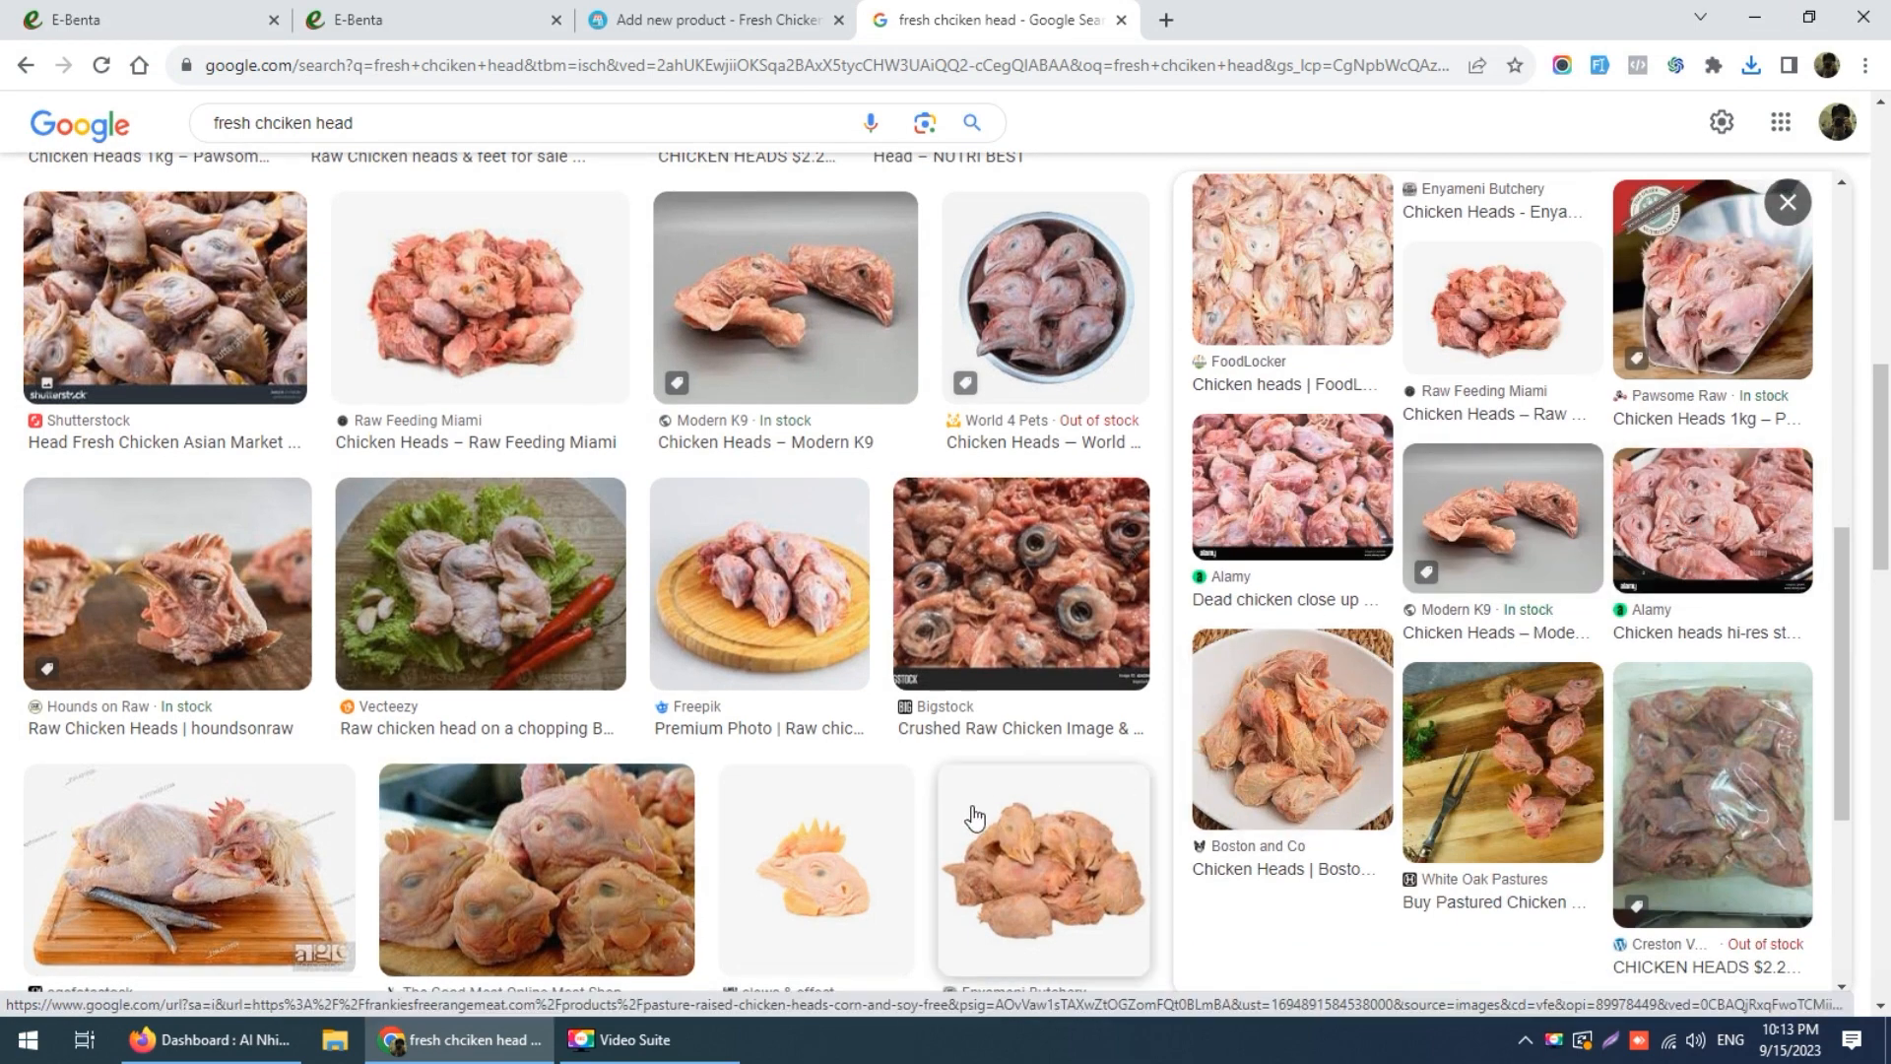
{"action": "scroll", "coordinate": [967, 798], "scroll_direction": "down", "scroll_amount": 5}
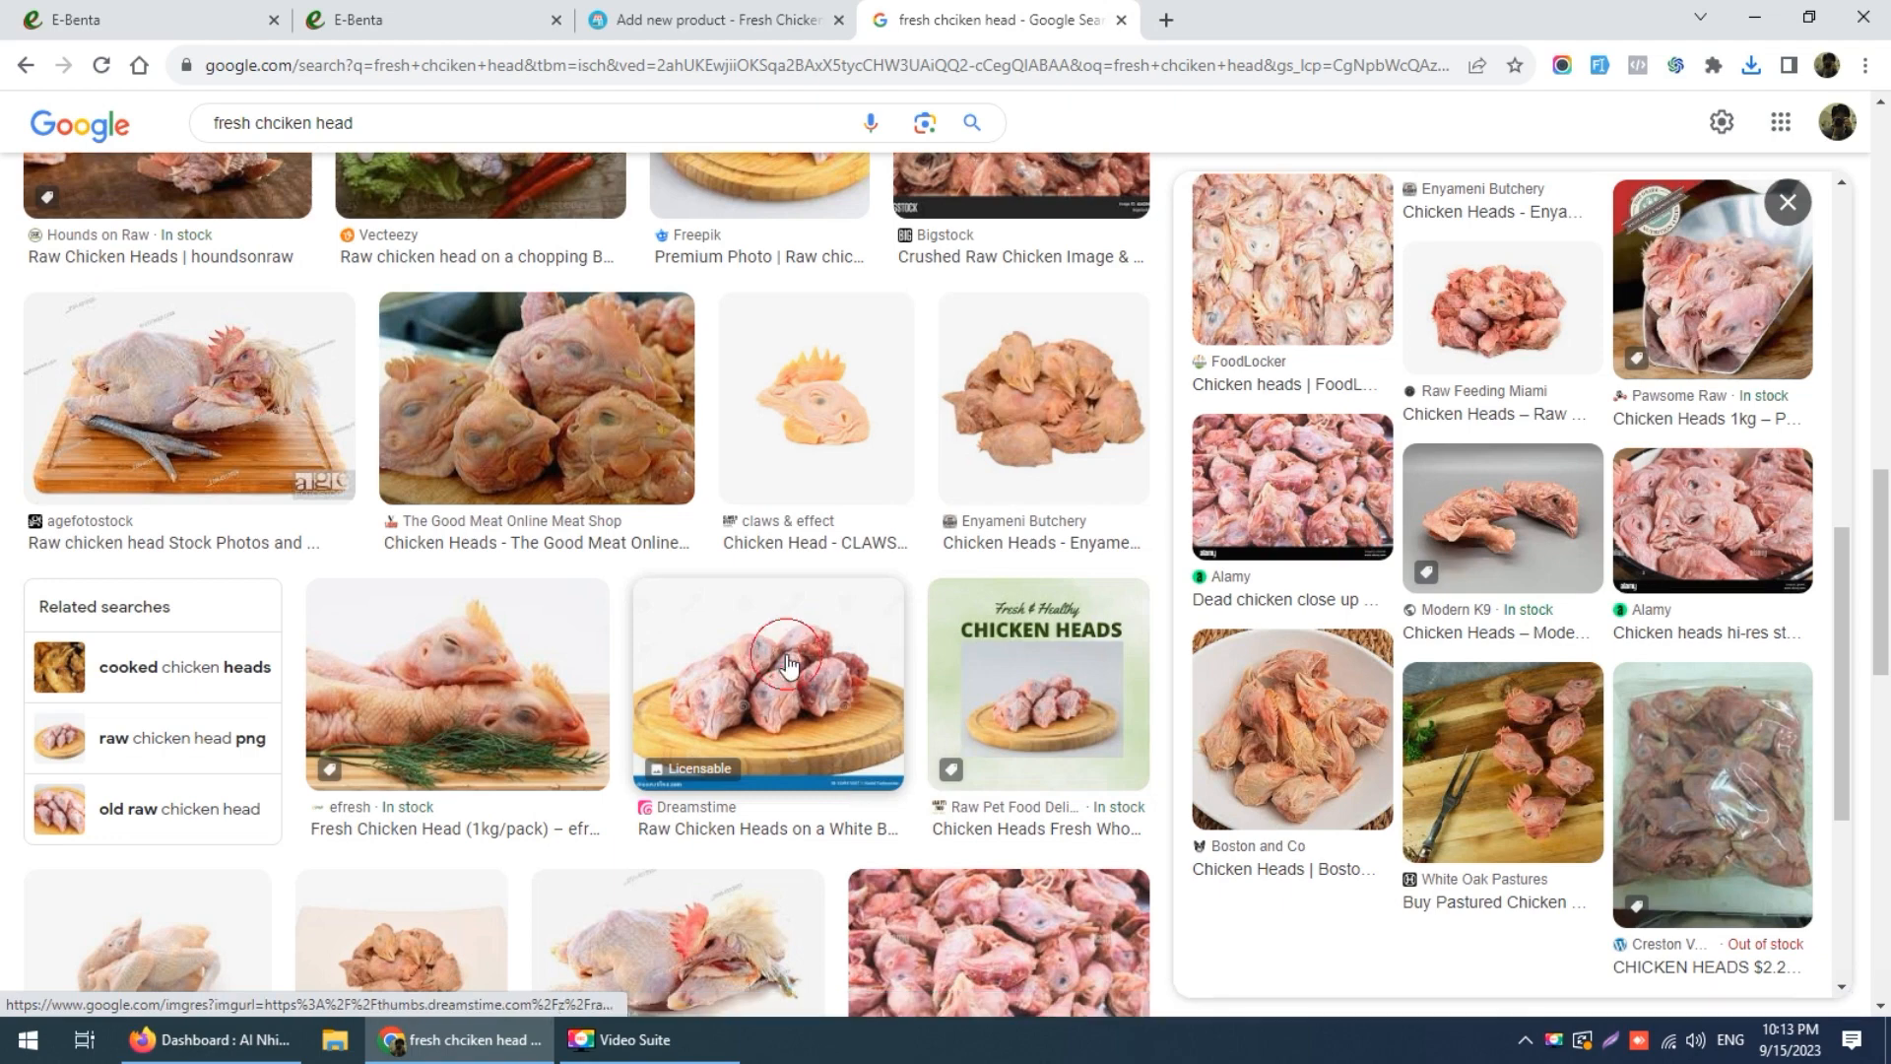
{"action": "left_click", "coordinate": [788, 666]}
{"action": "scroll", "coordinate": [571, 783], "scroll_direction": "down", "scroll_amount": 7}
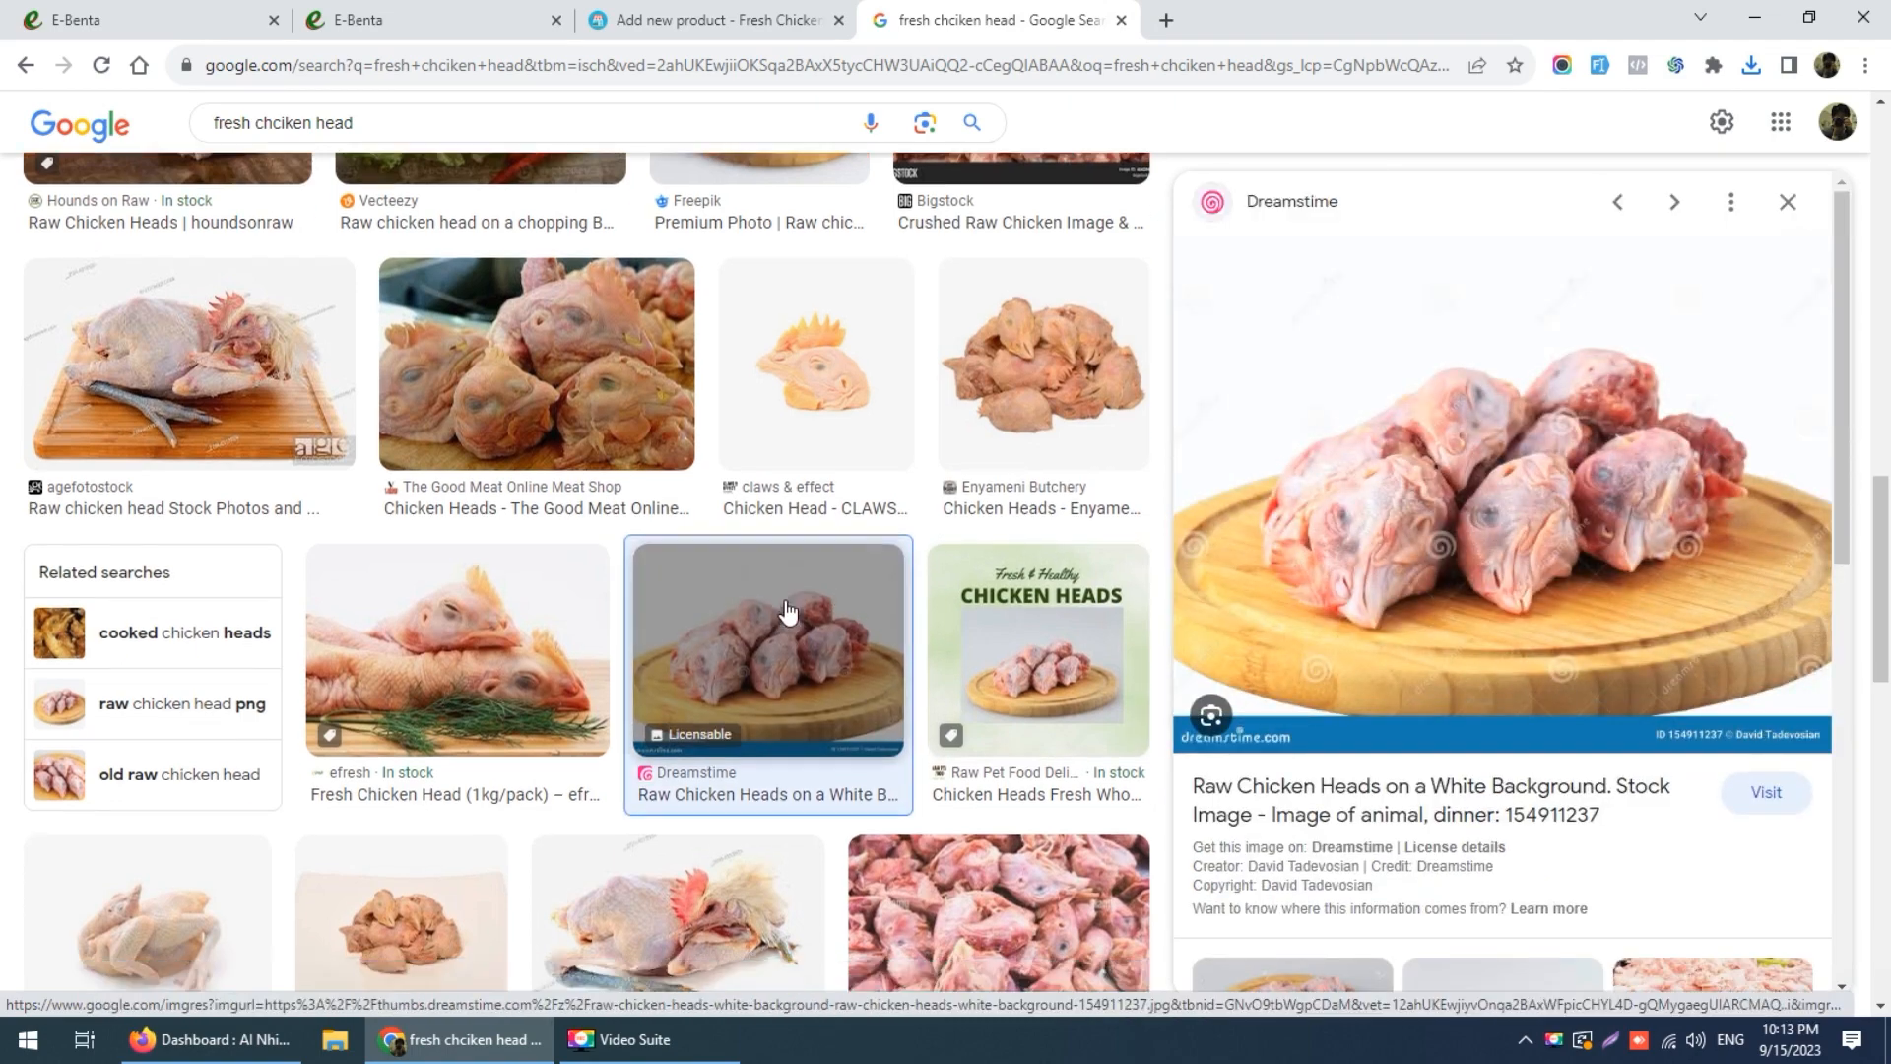
{"action": "scroll", "coordinate": [598, 788], "scroll_direction": "down", "scroll_amount": 2}
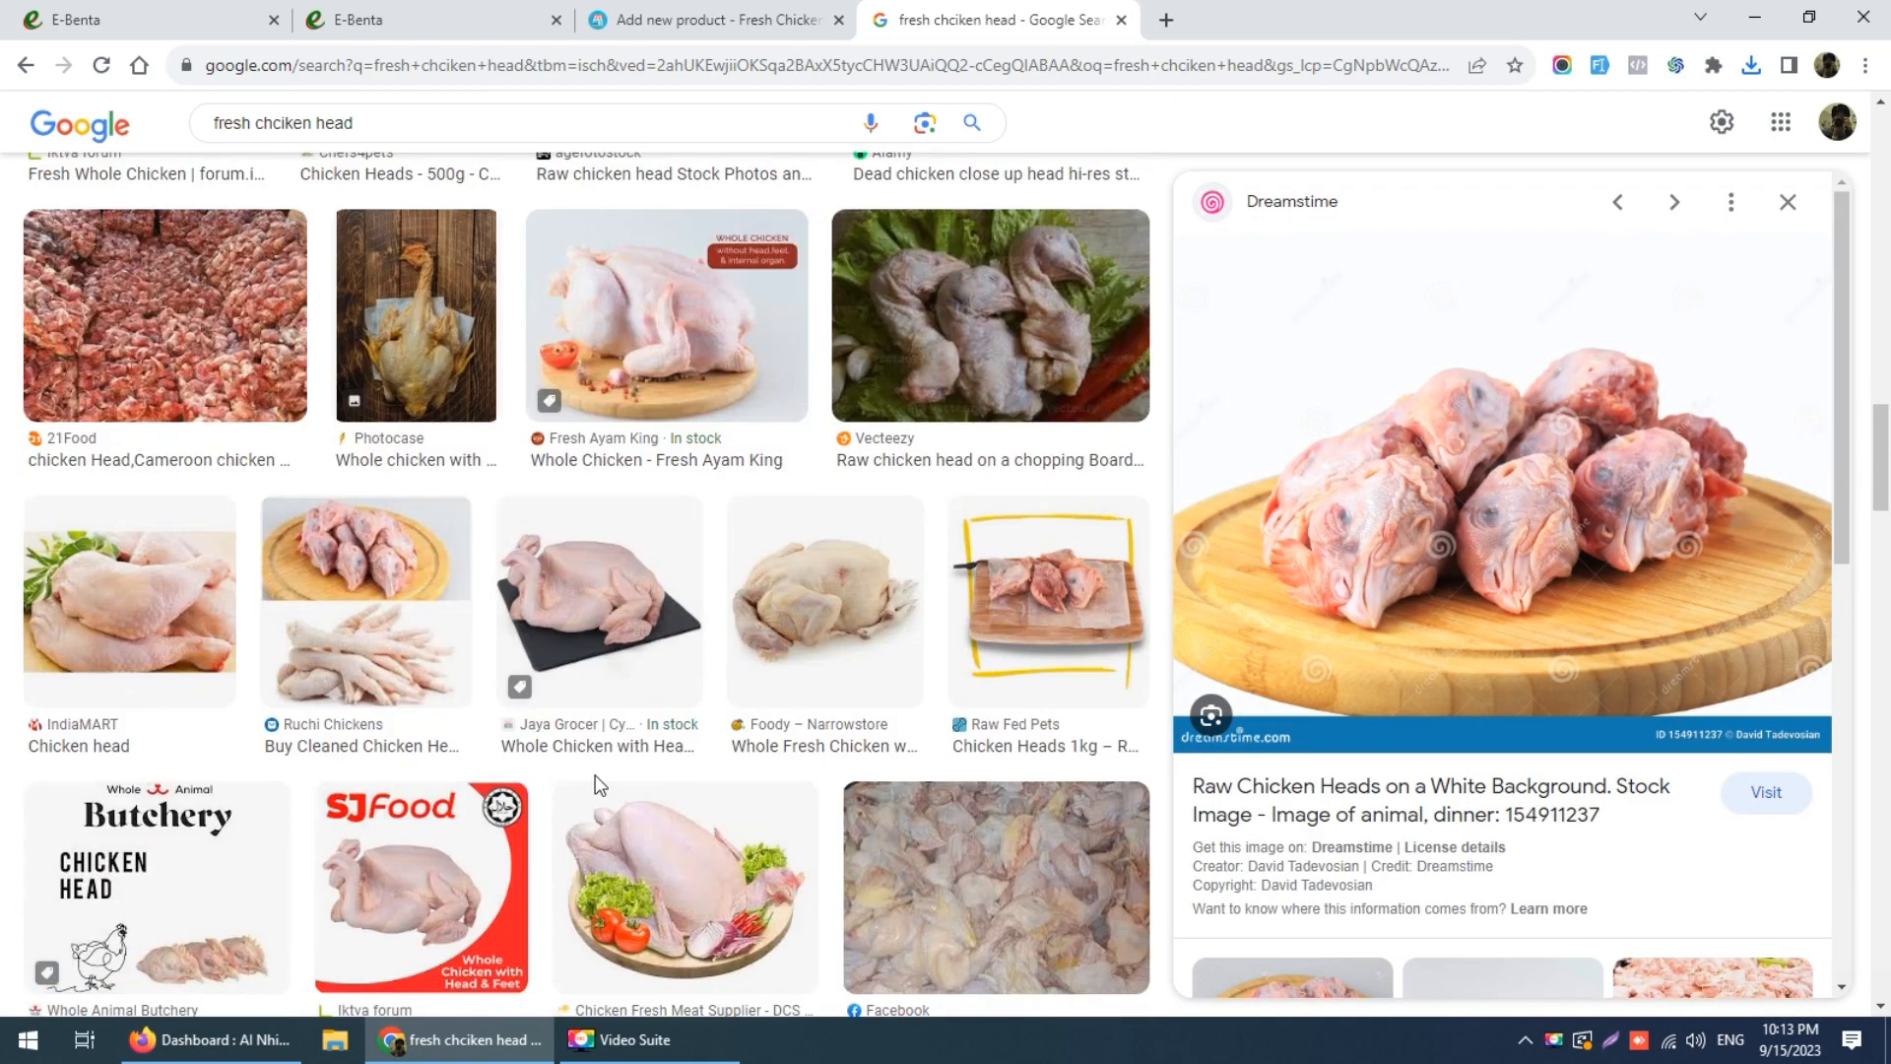
{"action": "scroll", "coordinate": [595, 774], "scroll_direction": "down", "scroll_amount": 2}
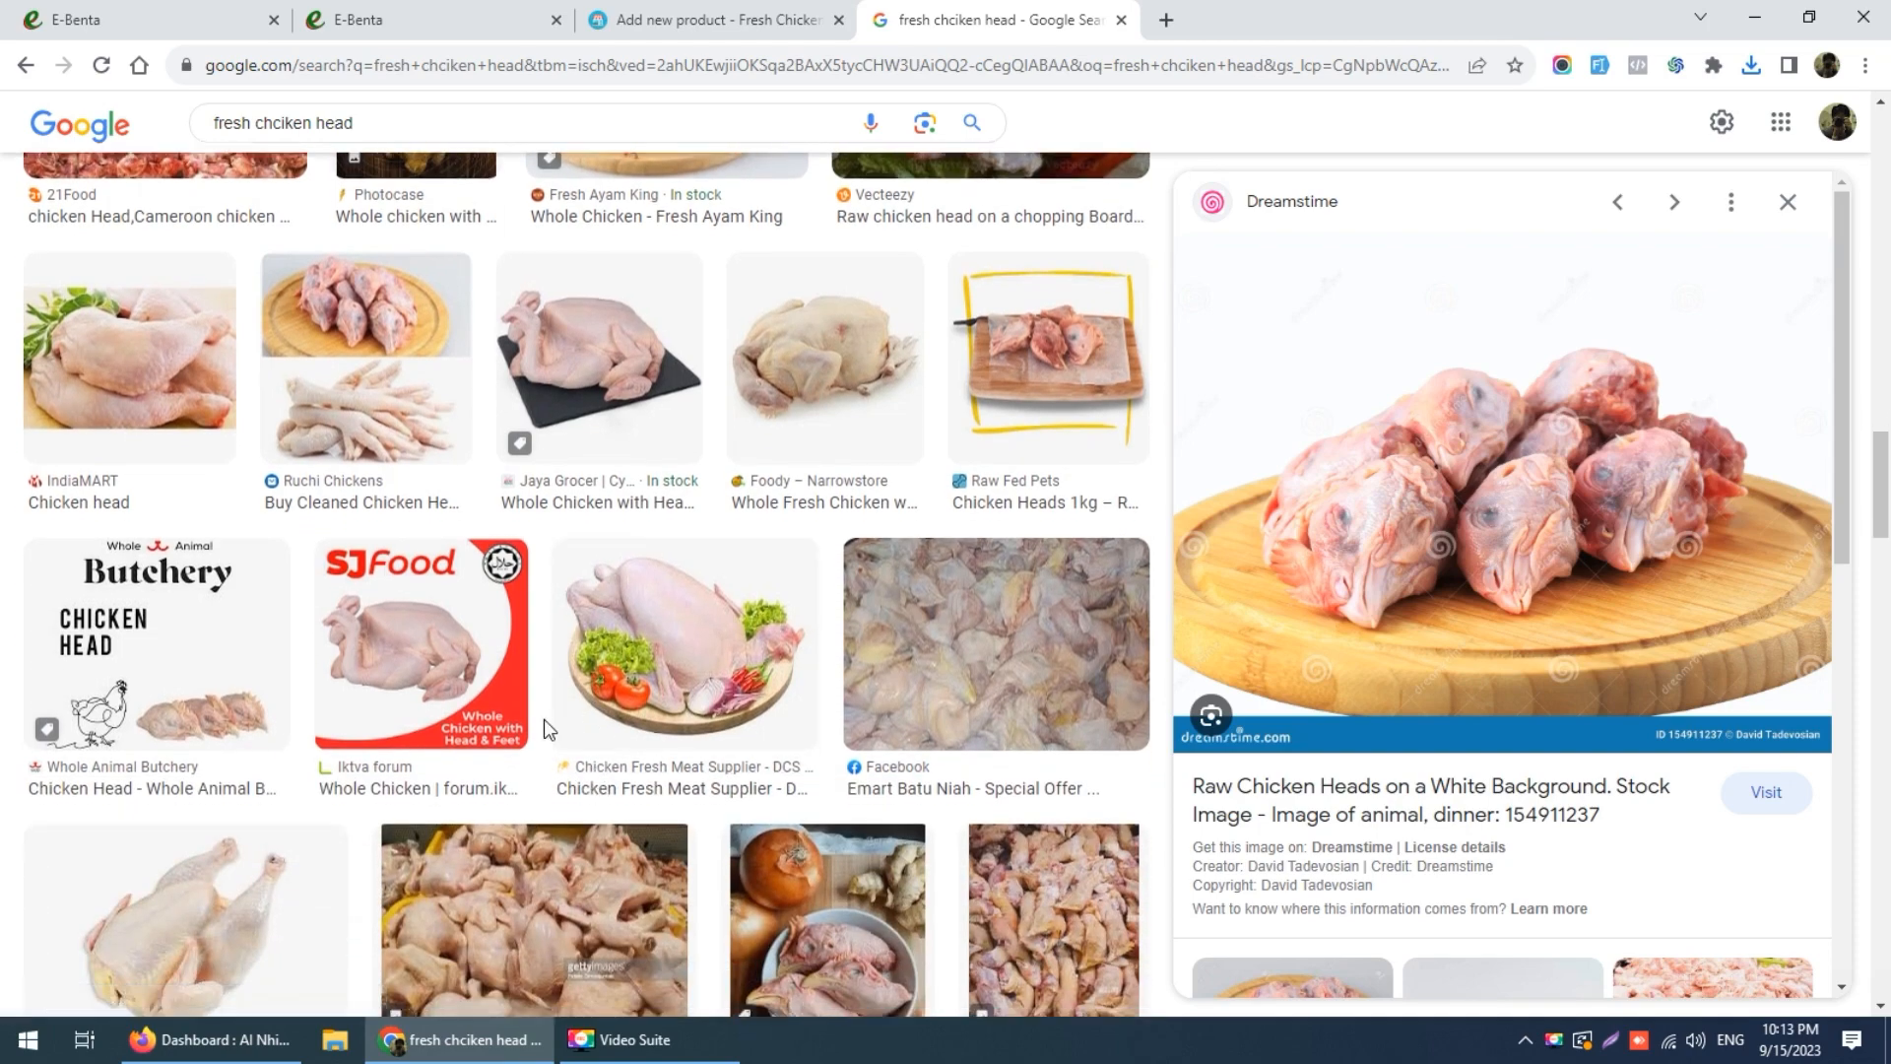
{"action": "scroll", "coordinate": [544, 723], "scroll_direction": "down", "scroll_amount": 4}
{"action": "scroll", "coordinate": [548, 731], "scroll_direction": "down", "scroll_amount": 4}
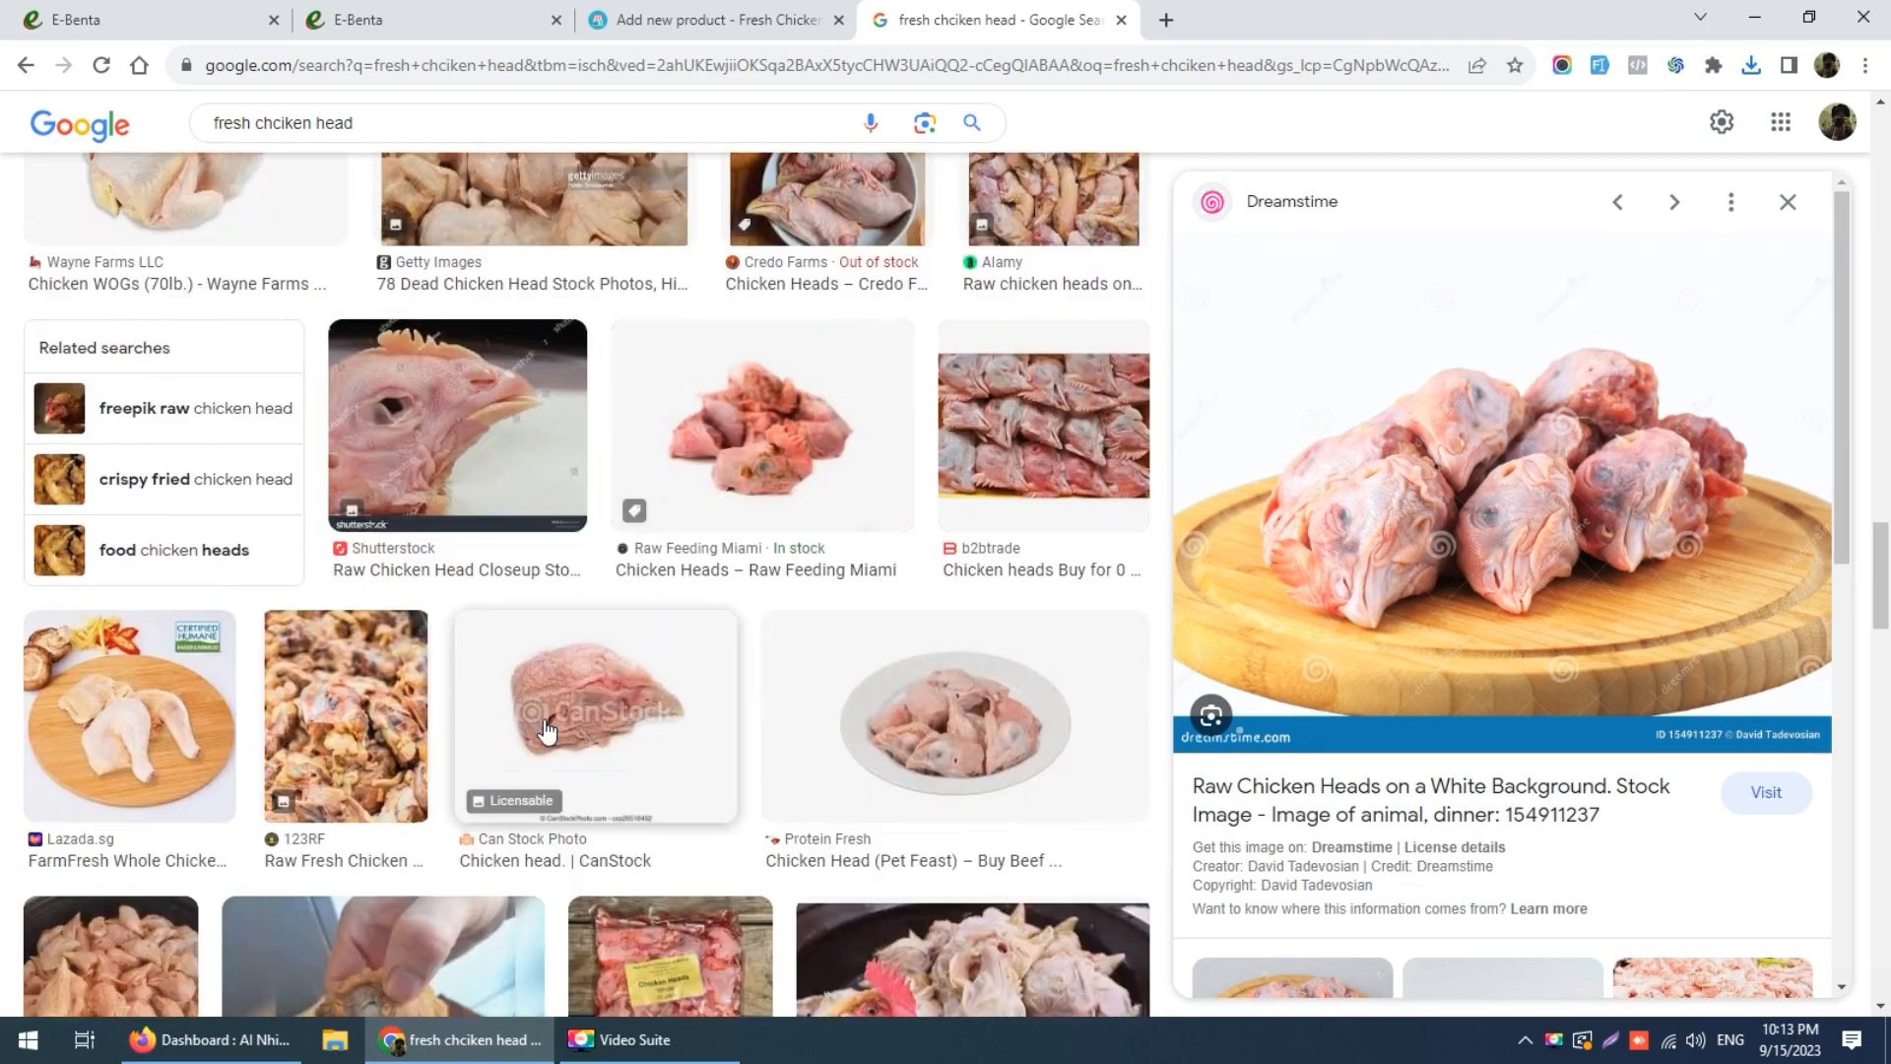
{"action": "scroll", "coordinate": [548, 731], "scroll_direction": "down", "scroll_amount": 5}
{"action": "scroll", "coordinate": [548, 726], "scroll_direction": "up", "scroll_amount": 15}
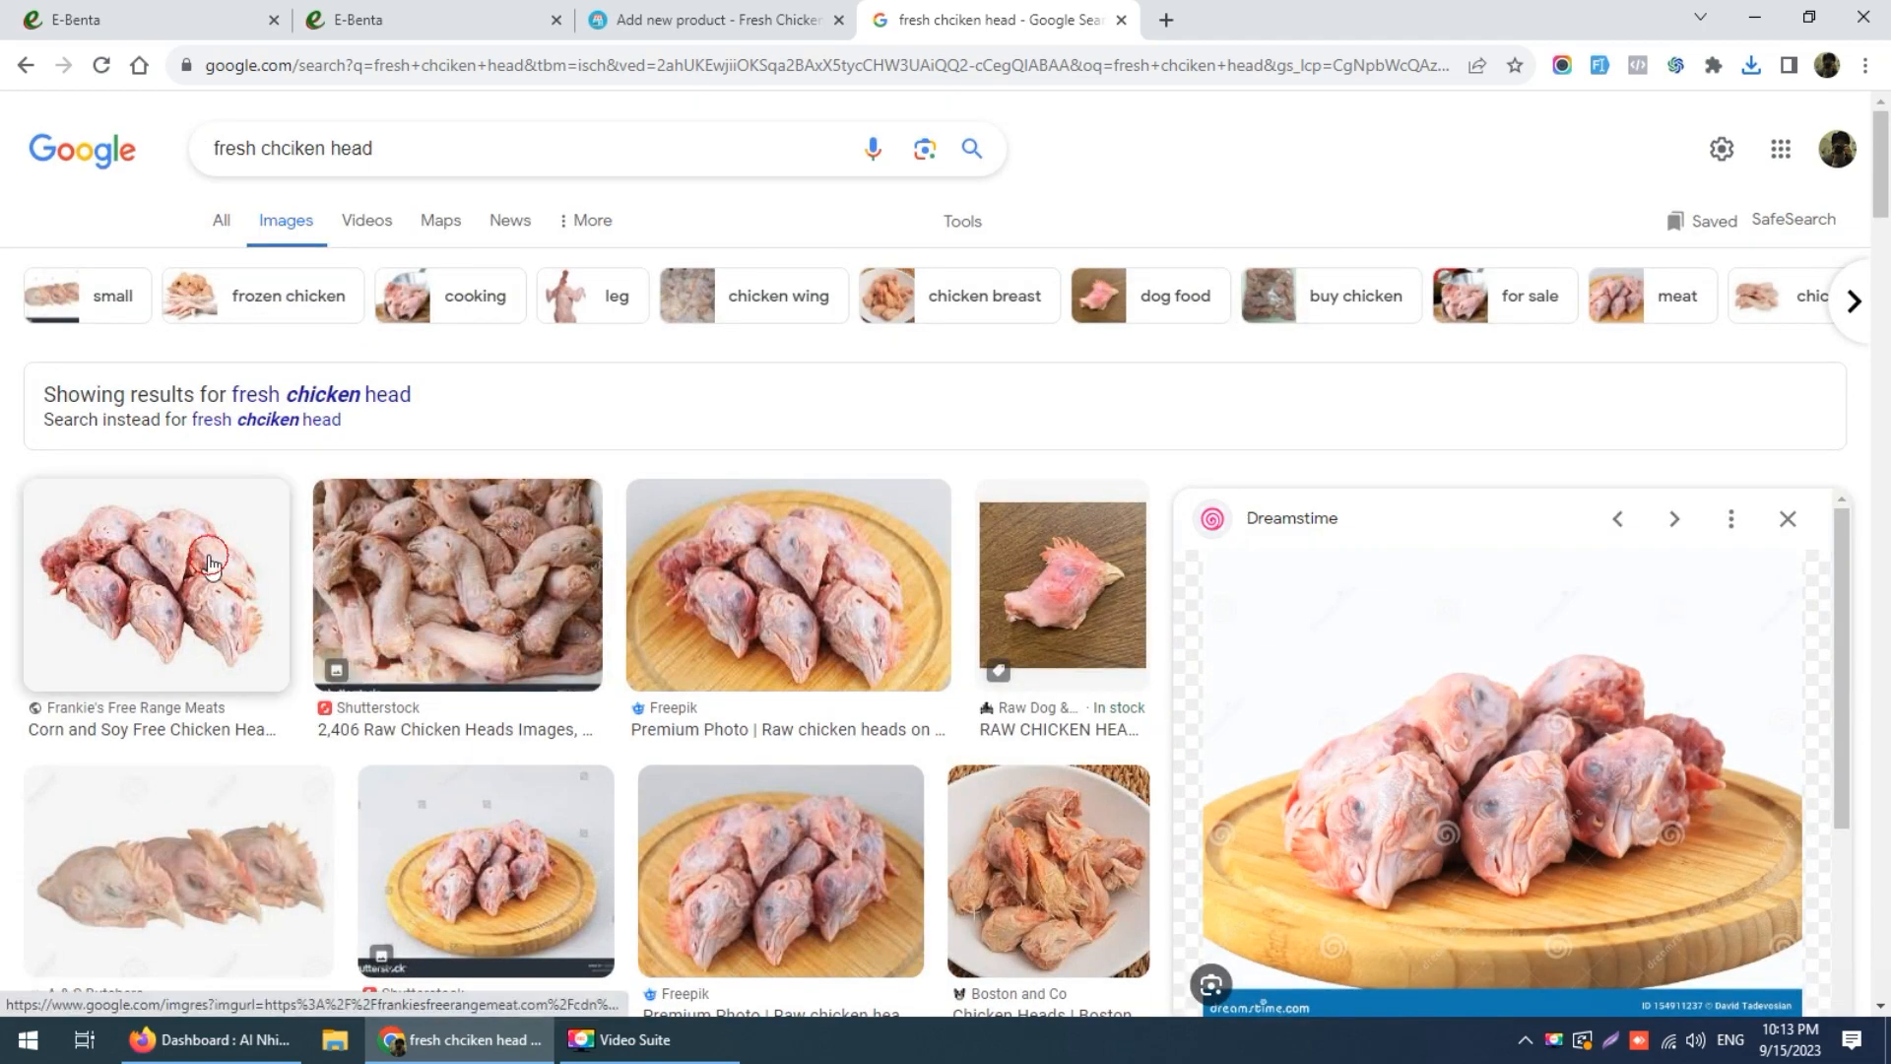
Step: Reopen Frankie's chicken heads photo and cancel its Save image as dialog
{"action": "left_click", "coordinate": [209, 564]}
{"action": "scroll", "coordinate": [1615, 601], "scroll_direction": "down", "scroll_amount": 3}
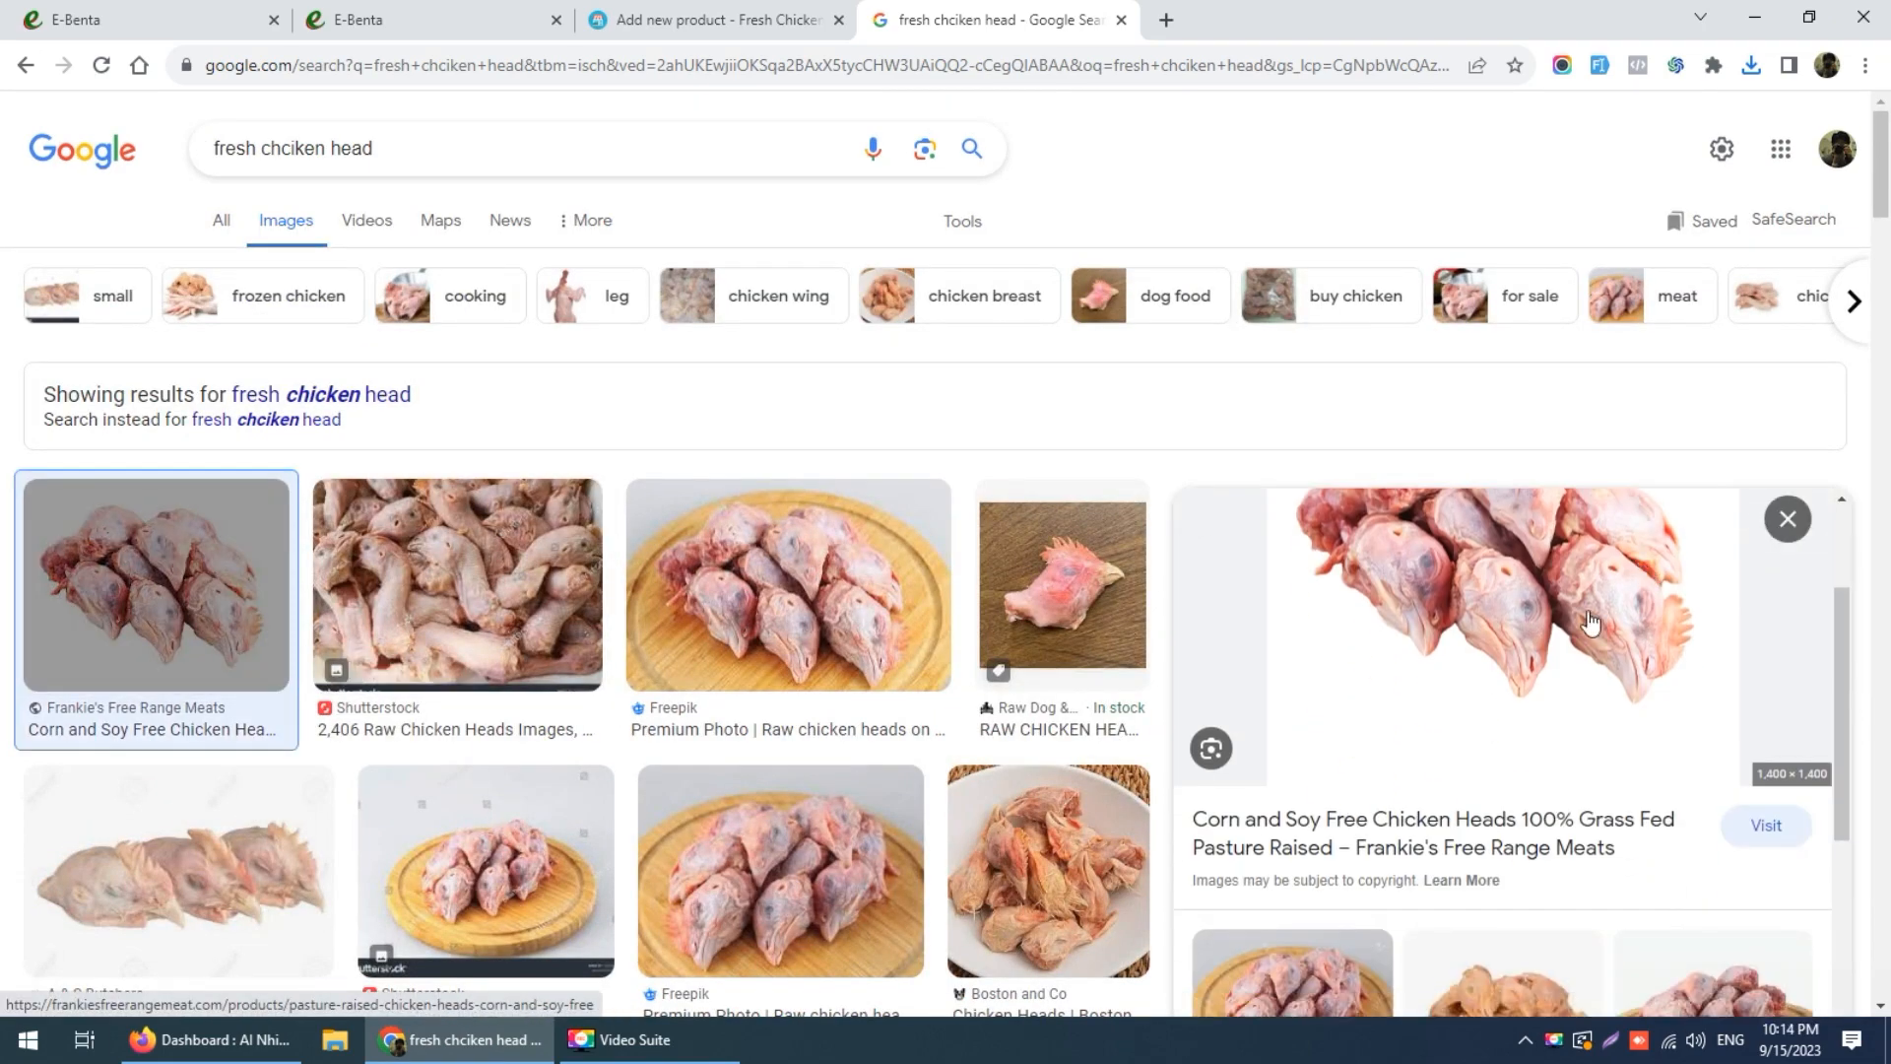
{"action": "right_click", "coordinate": [1513, 581]}
{"action": "left_click", "coordinate": [1540, 813]}
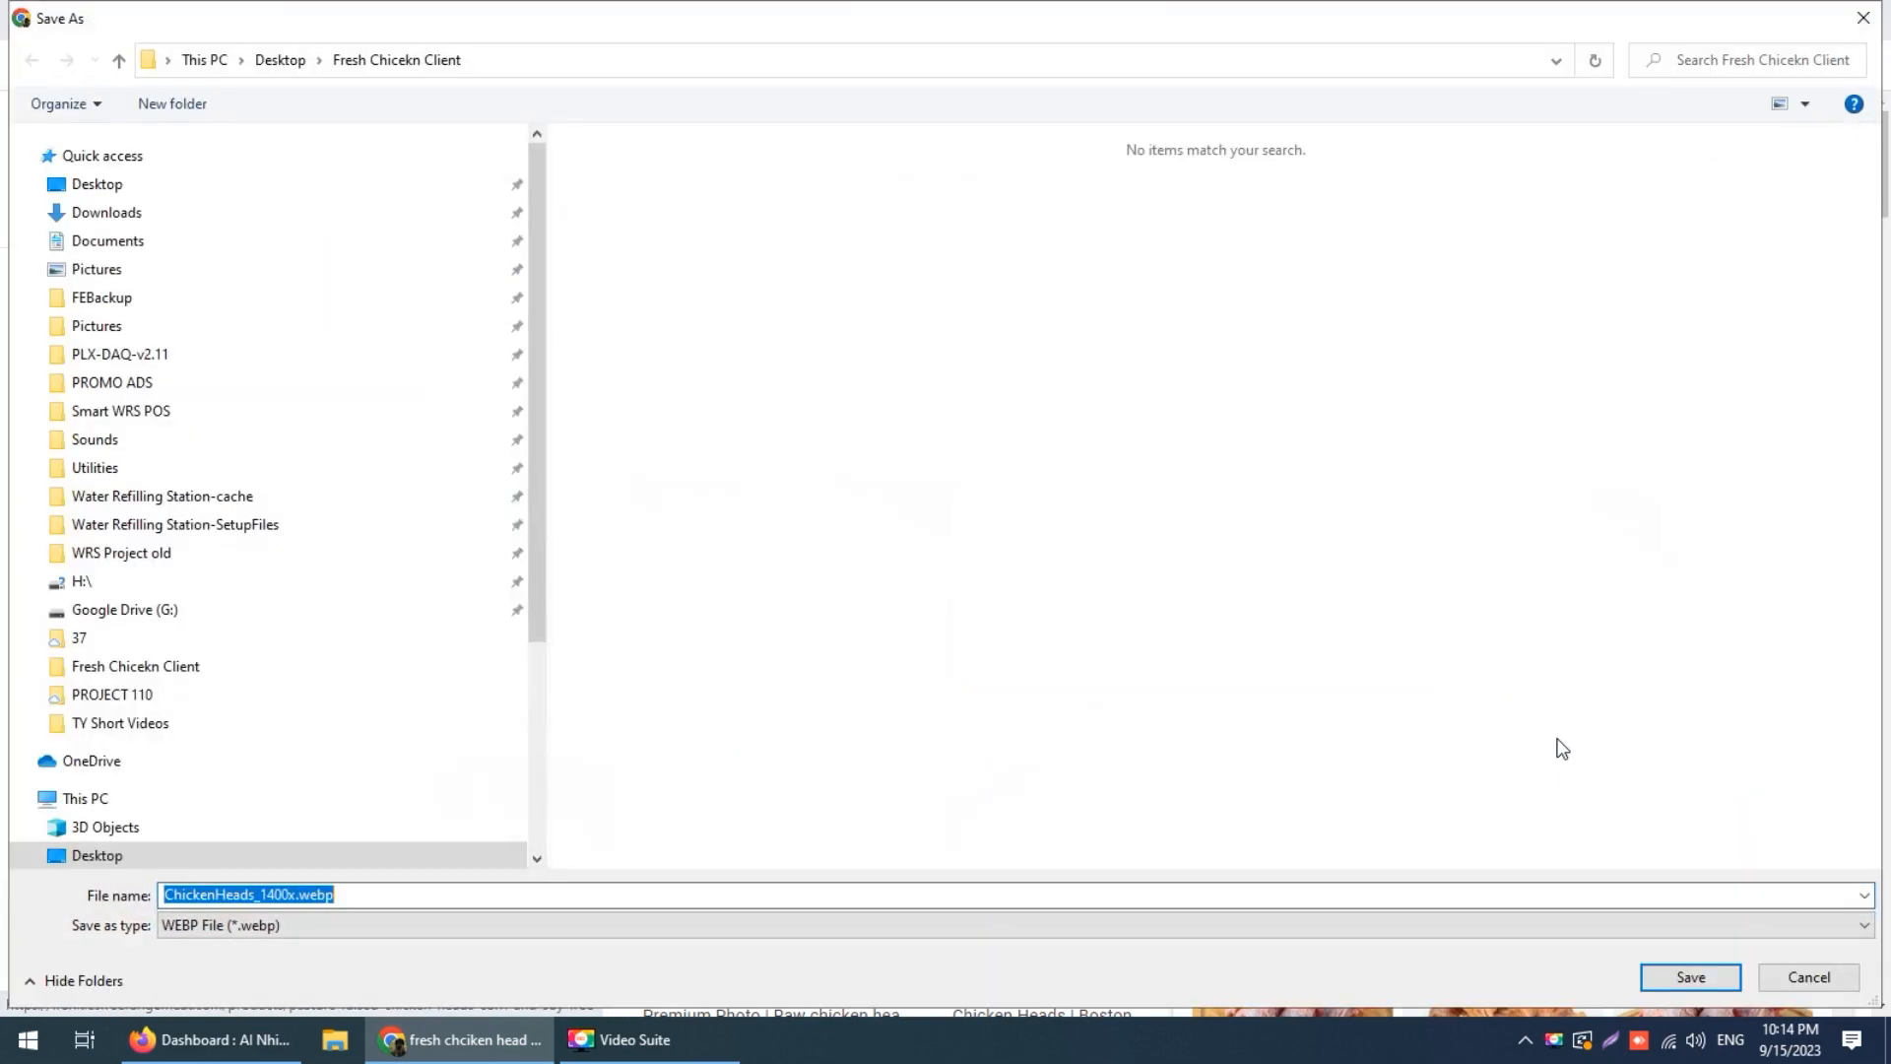
{"action": "left_click", "coordinate": [1874, 22]}
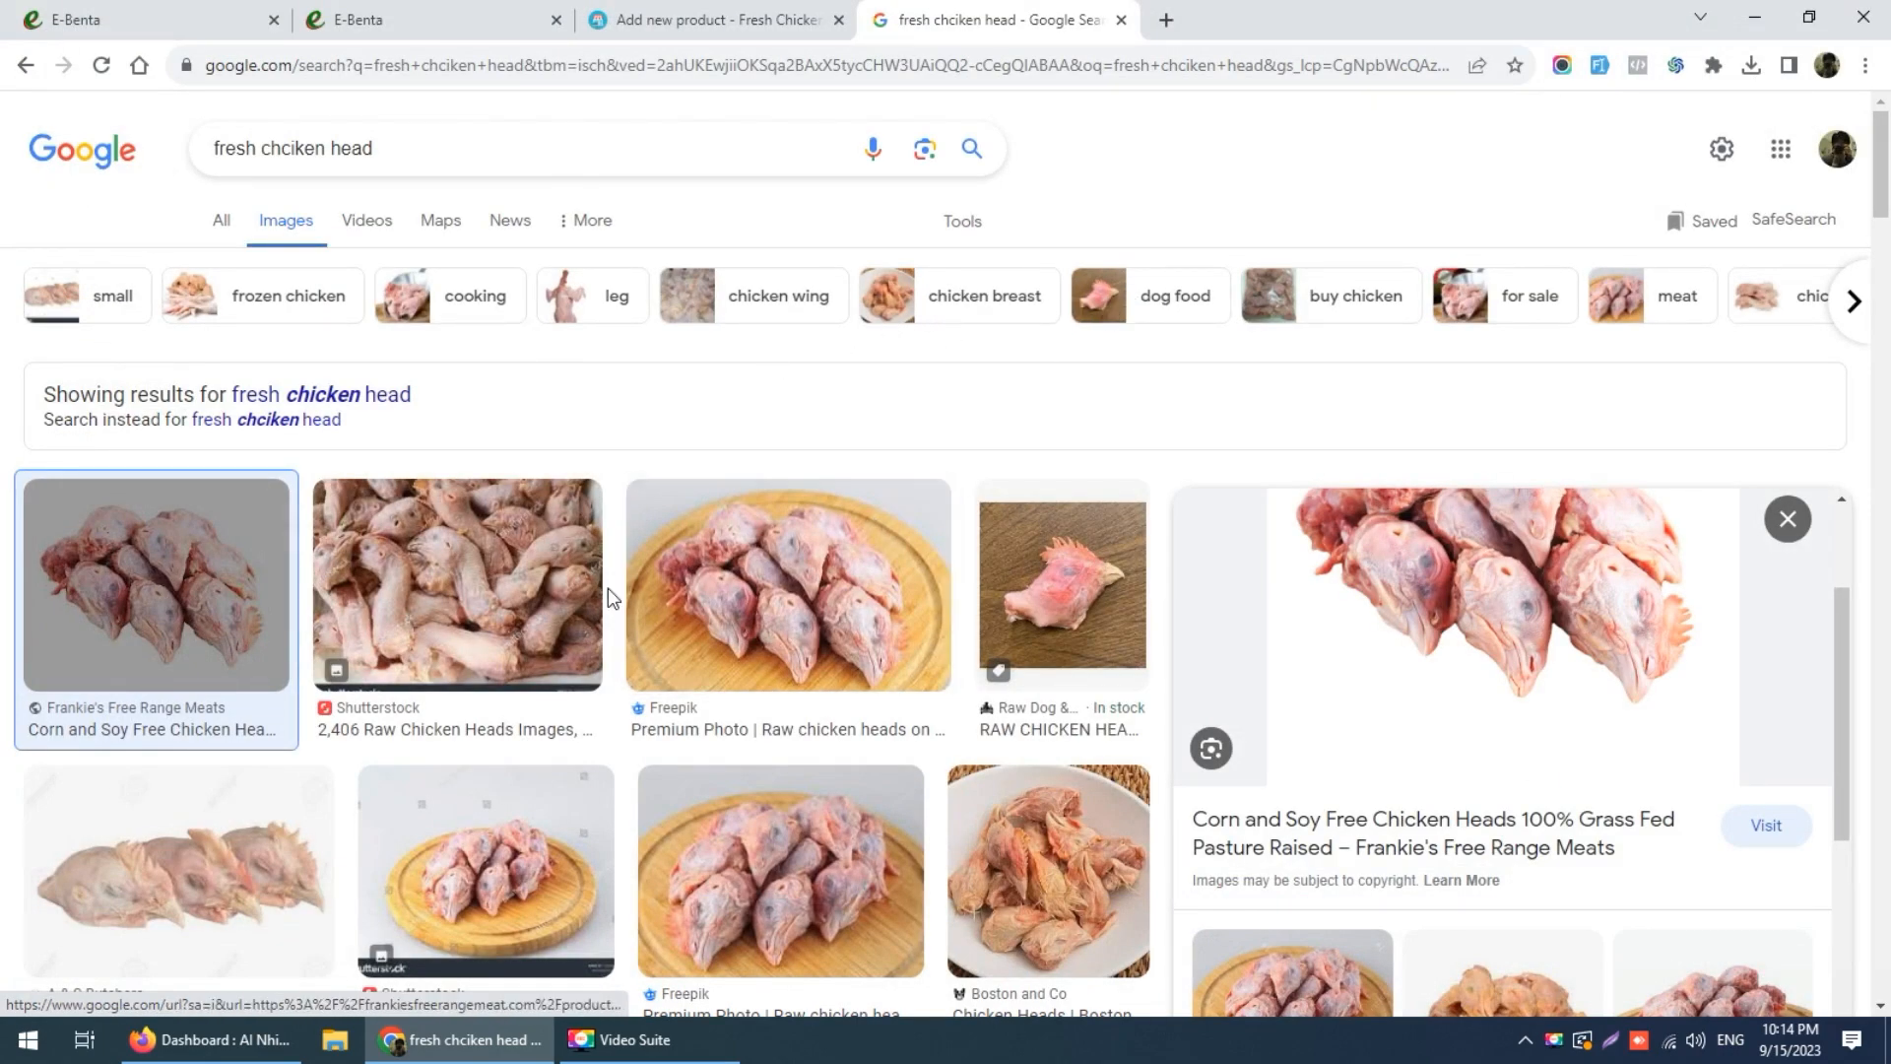
Step: Preview the NUTRI BEST chicken head photo and cancel saving it
{"action": "scroll", "coordinate": [550, 662], "scroll_direction": "down", "scroll_amount": 4}
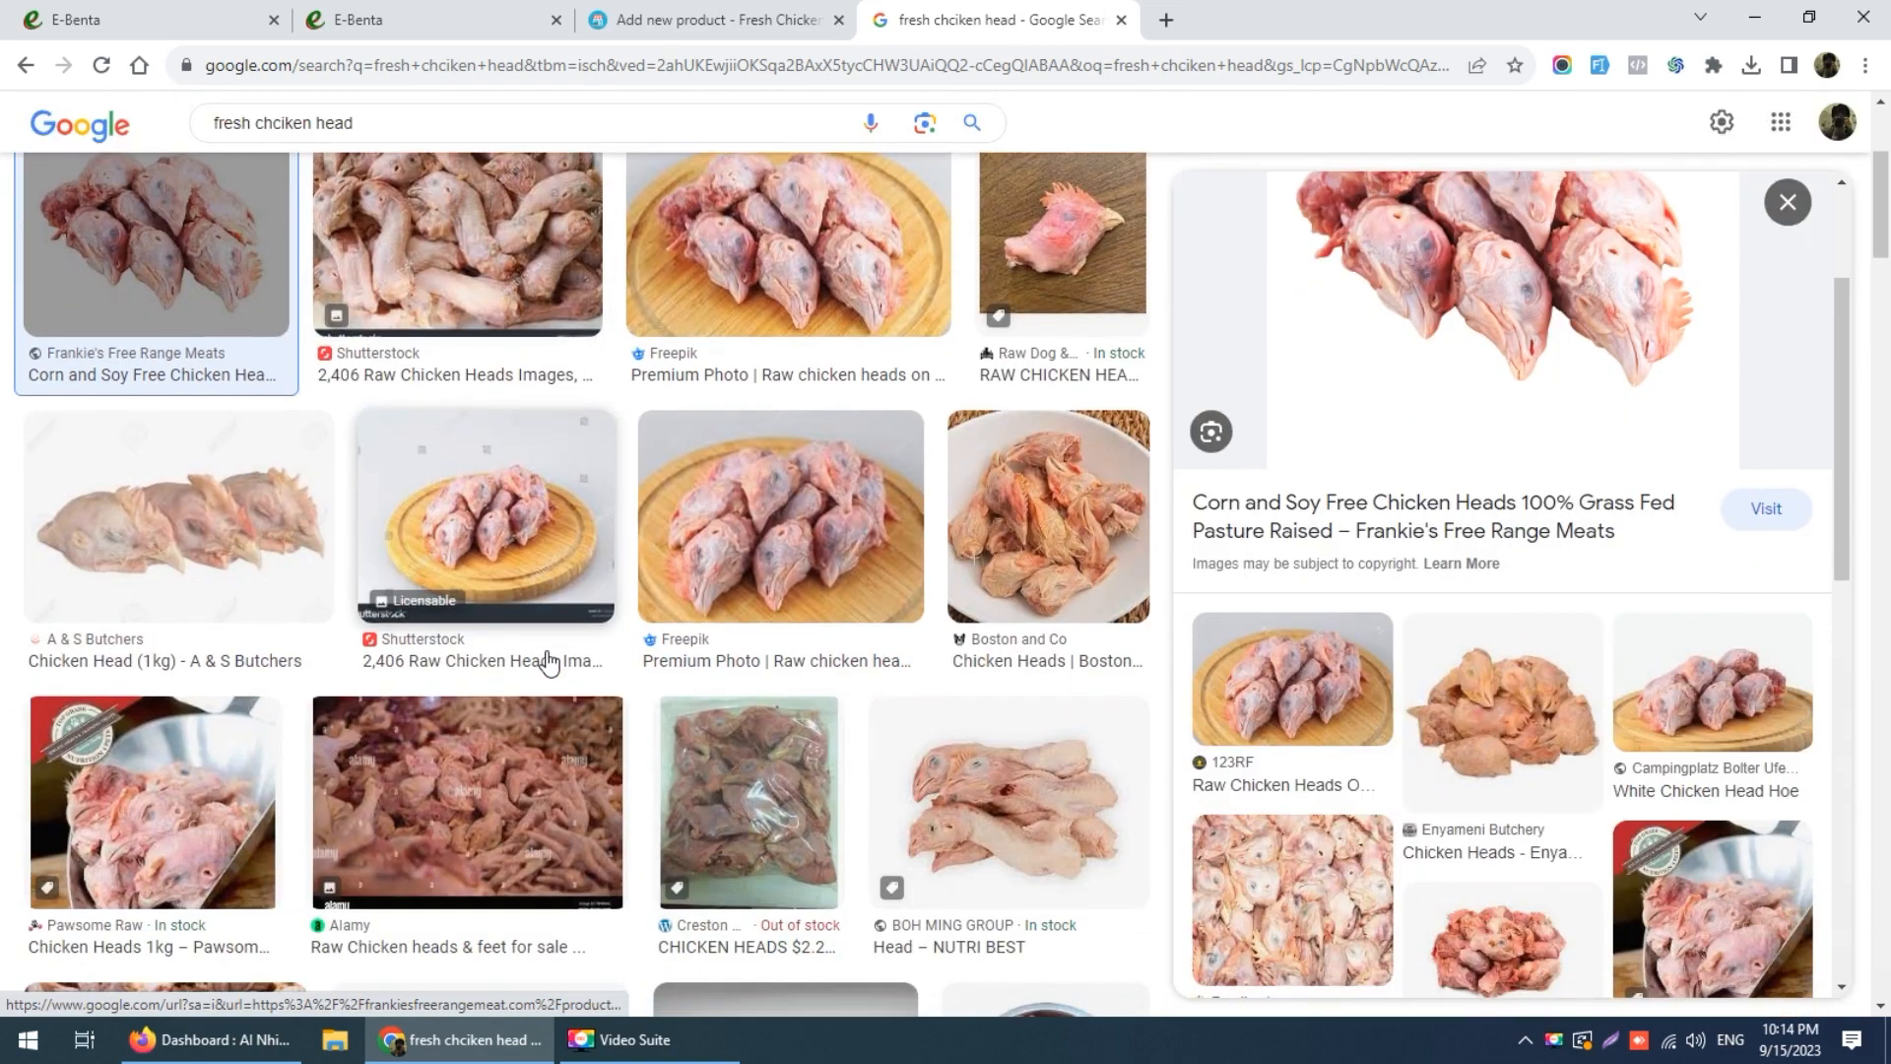
{"action": "scroll", "coordinate": [554, 662], "scroll_direction": "down", "scroll_amount": 2}
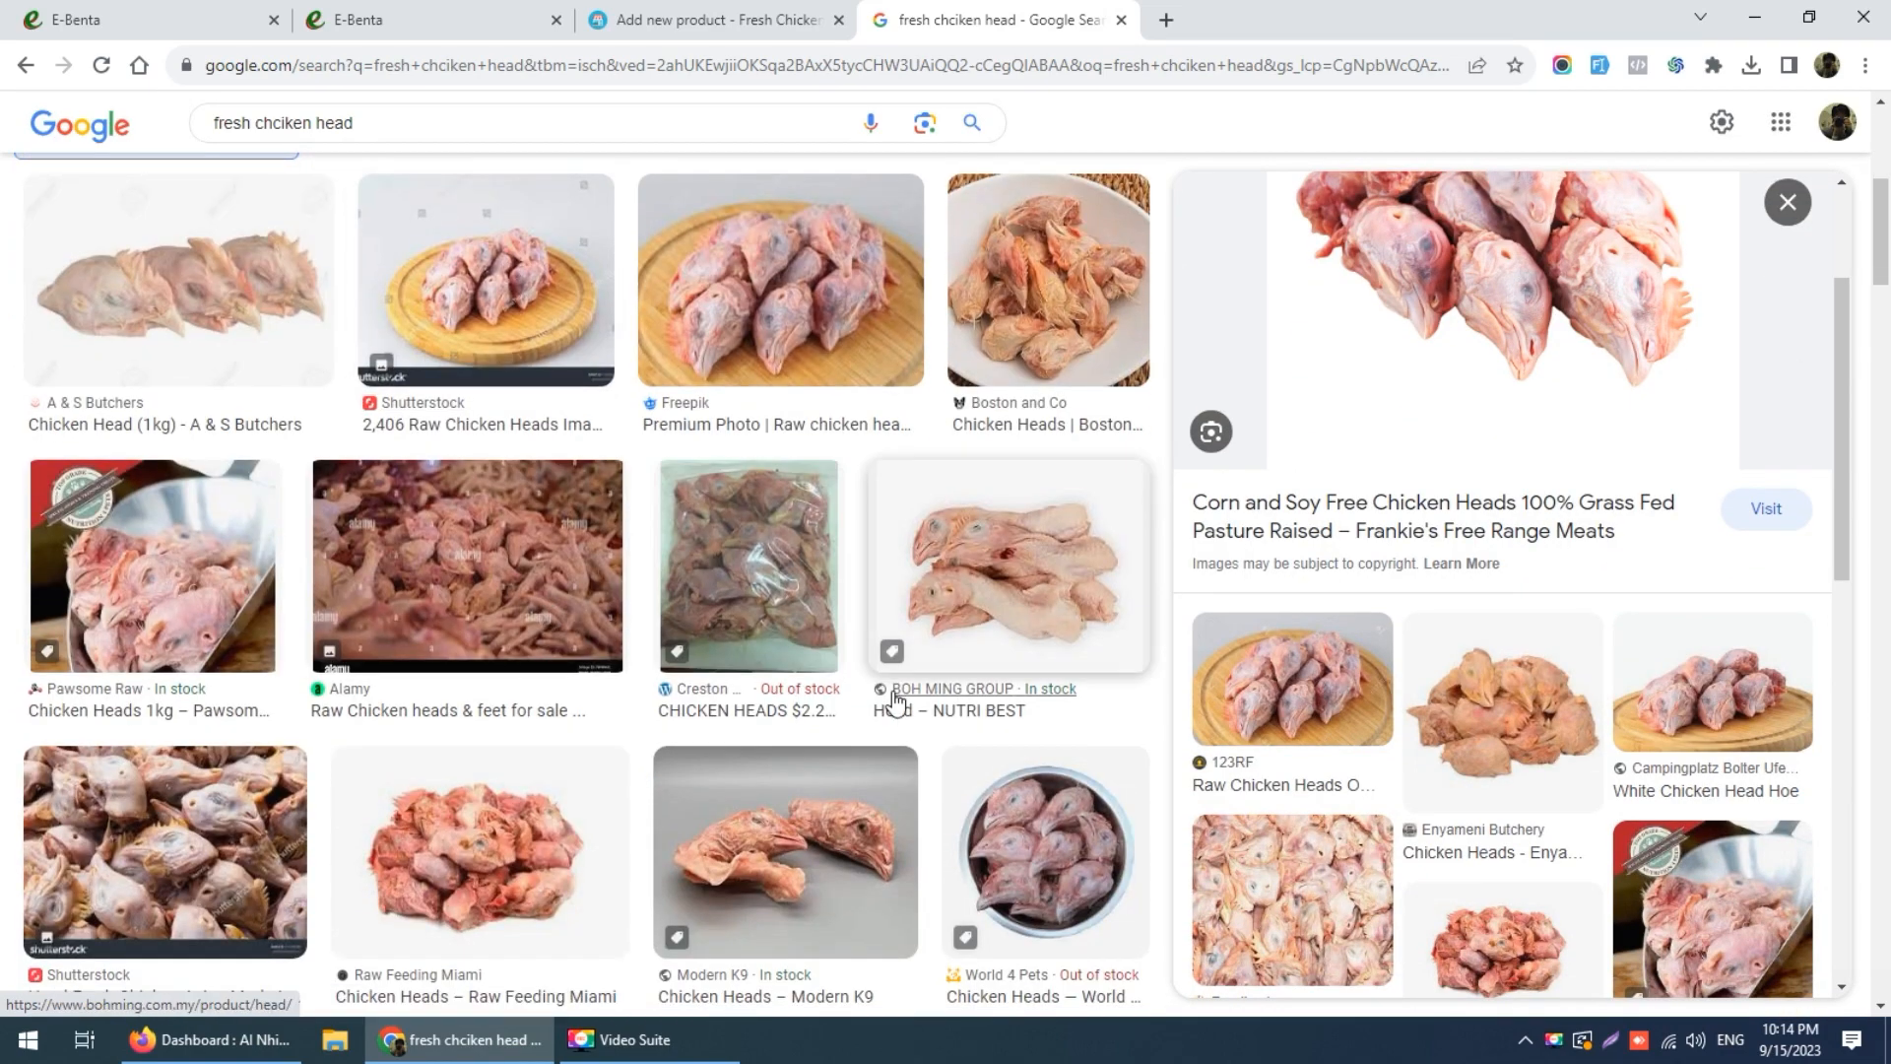
{"action": "left_click", "coordinate": [1010, 595]}
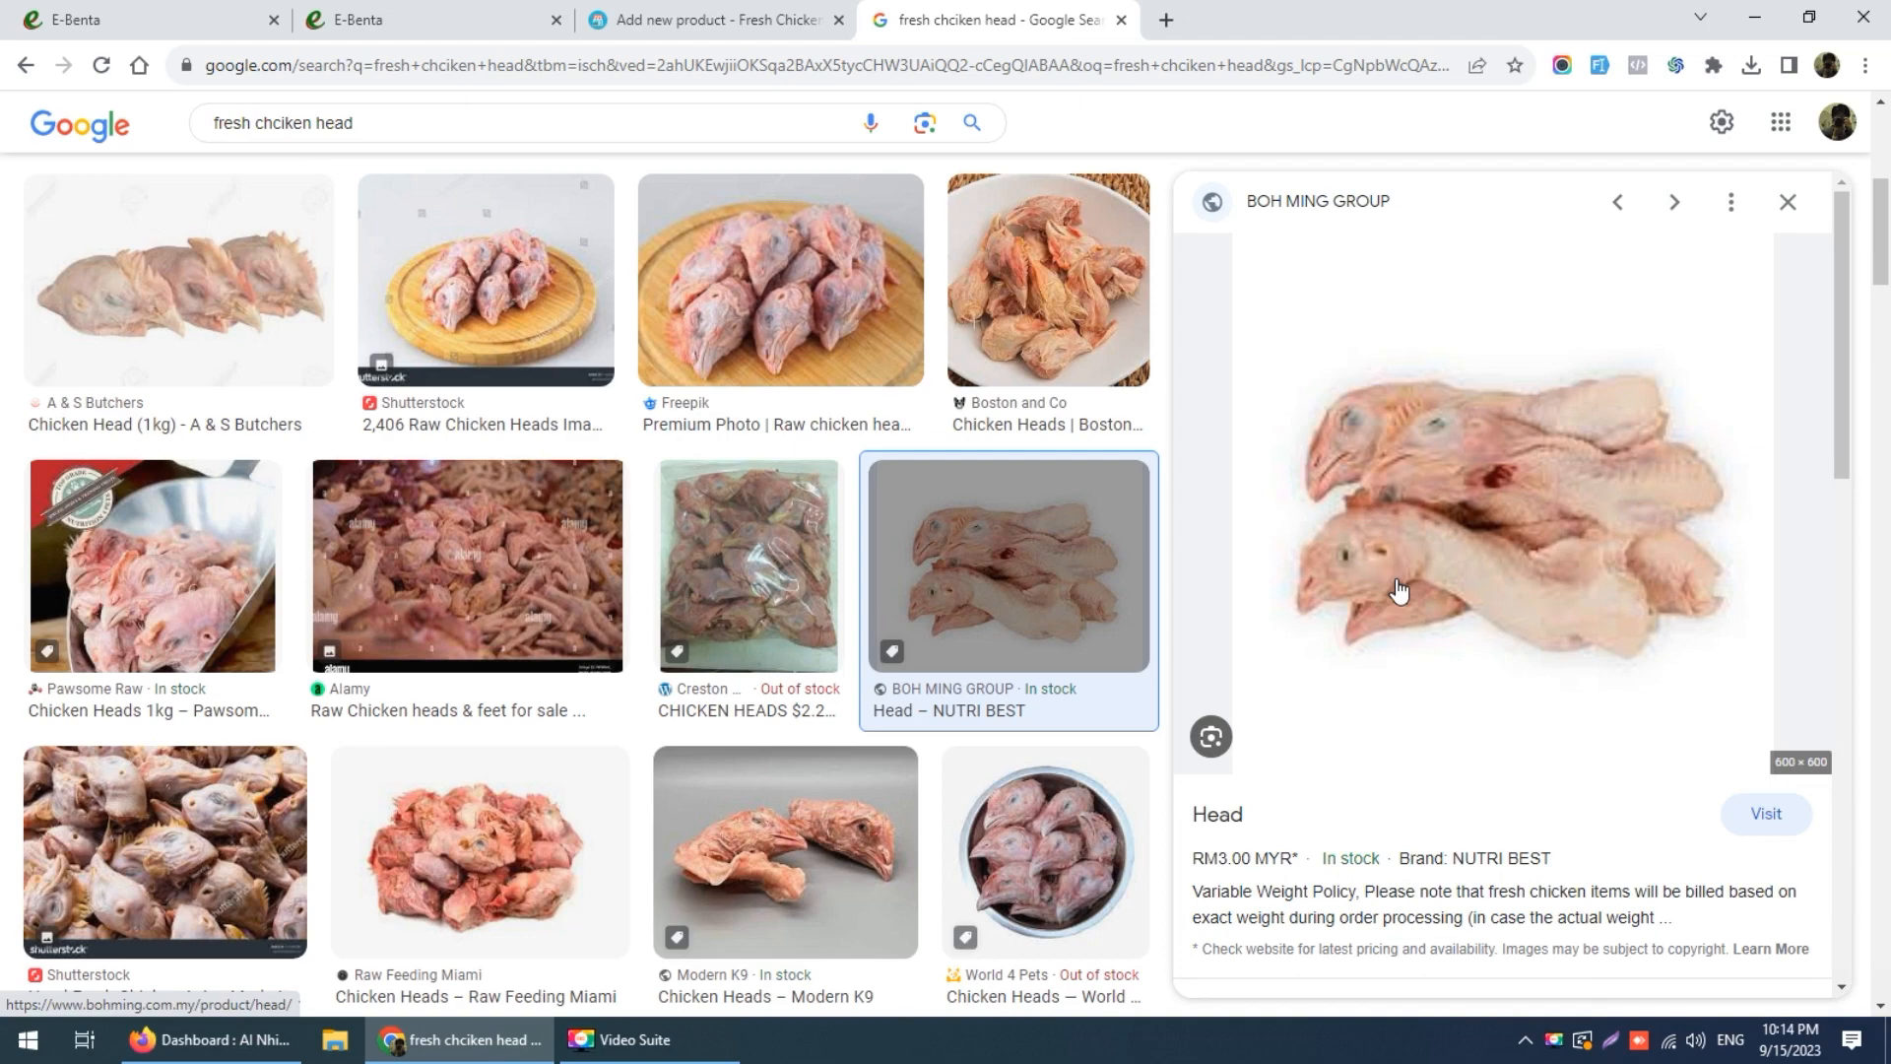
{"action": "scroll", "coordinate": [781, 641], "scroll_direction": "down", "scroll_amount": 4}
{"action": "scroll", "coordinate": [781, 641], "scroll_direction": "up", "scroll_amount": 4}
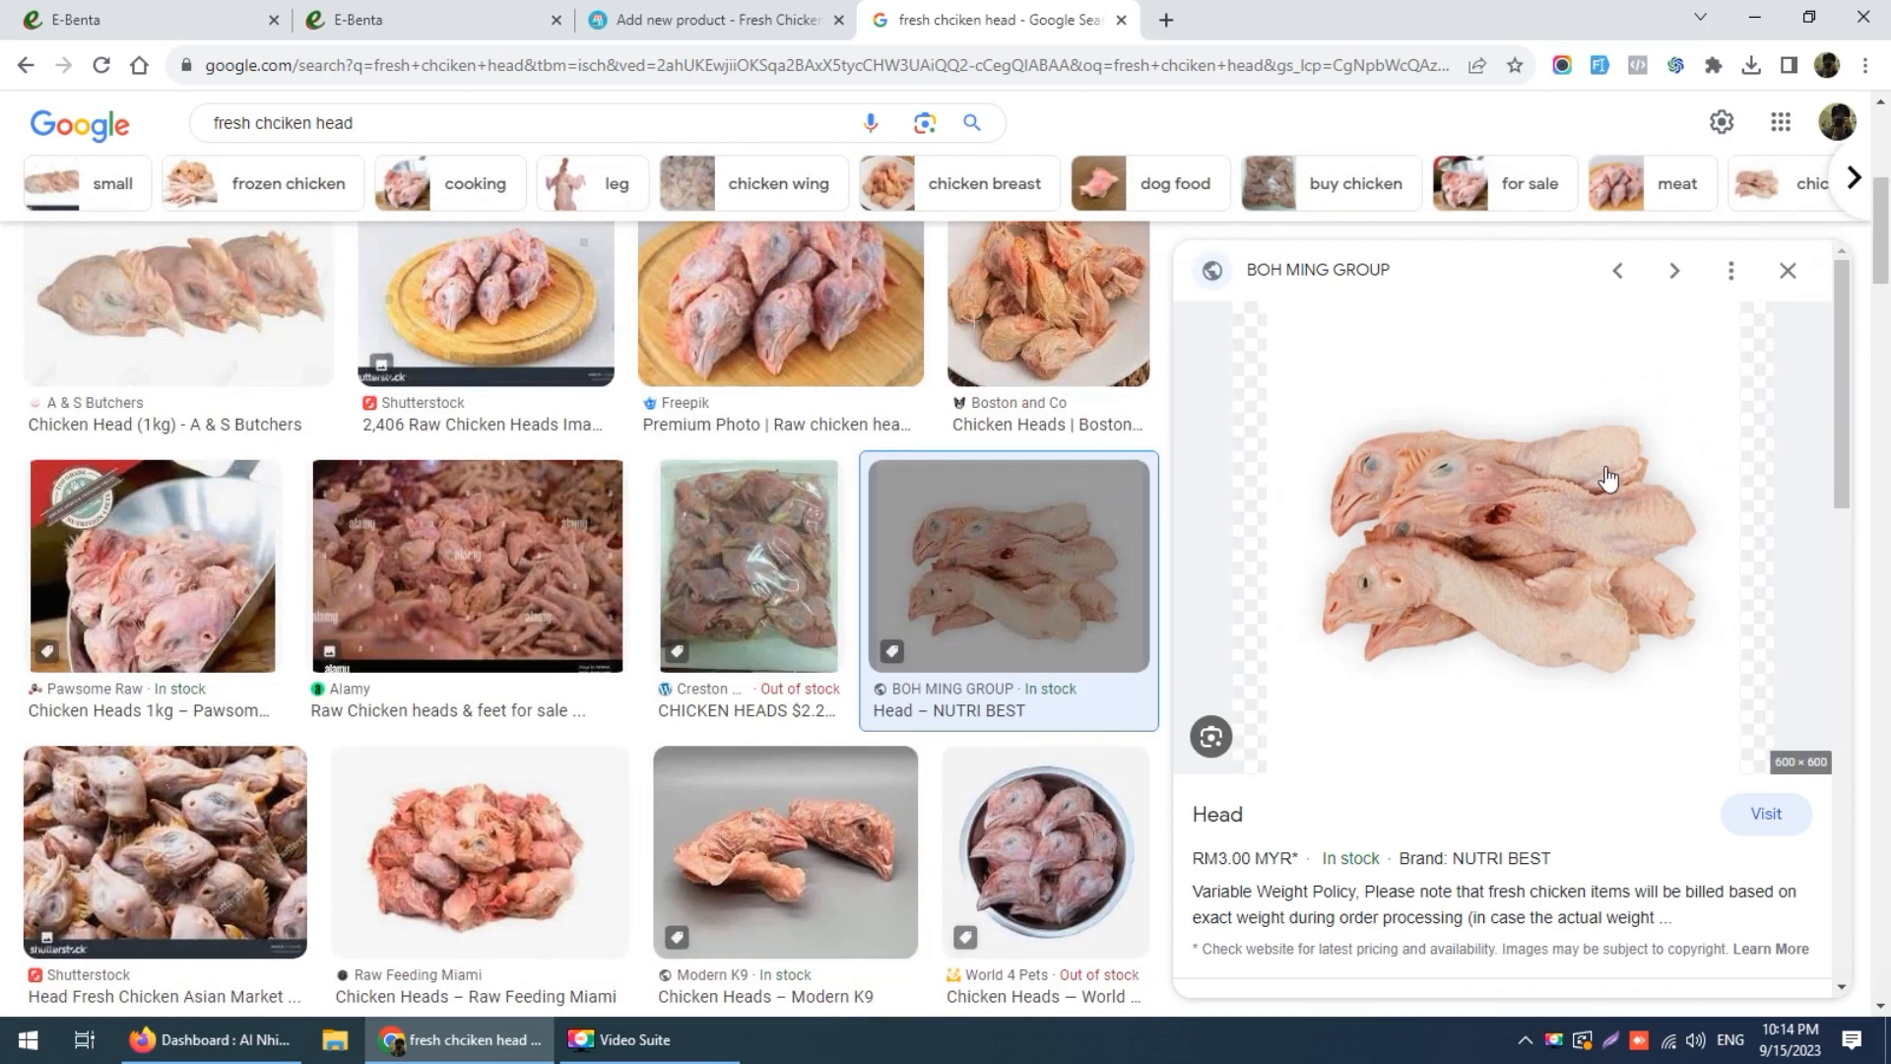
{"action": "right_click", "coordinate": [1485, 514]}
{"action": "left_click", "coordinate": [1548, 756]}
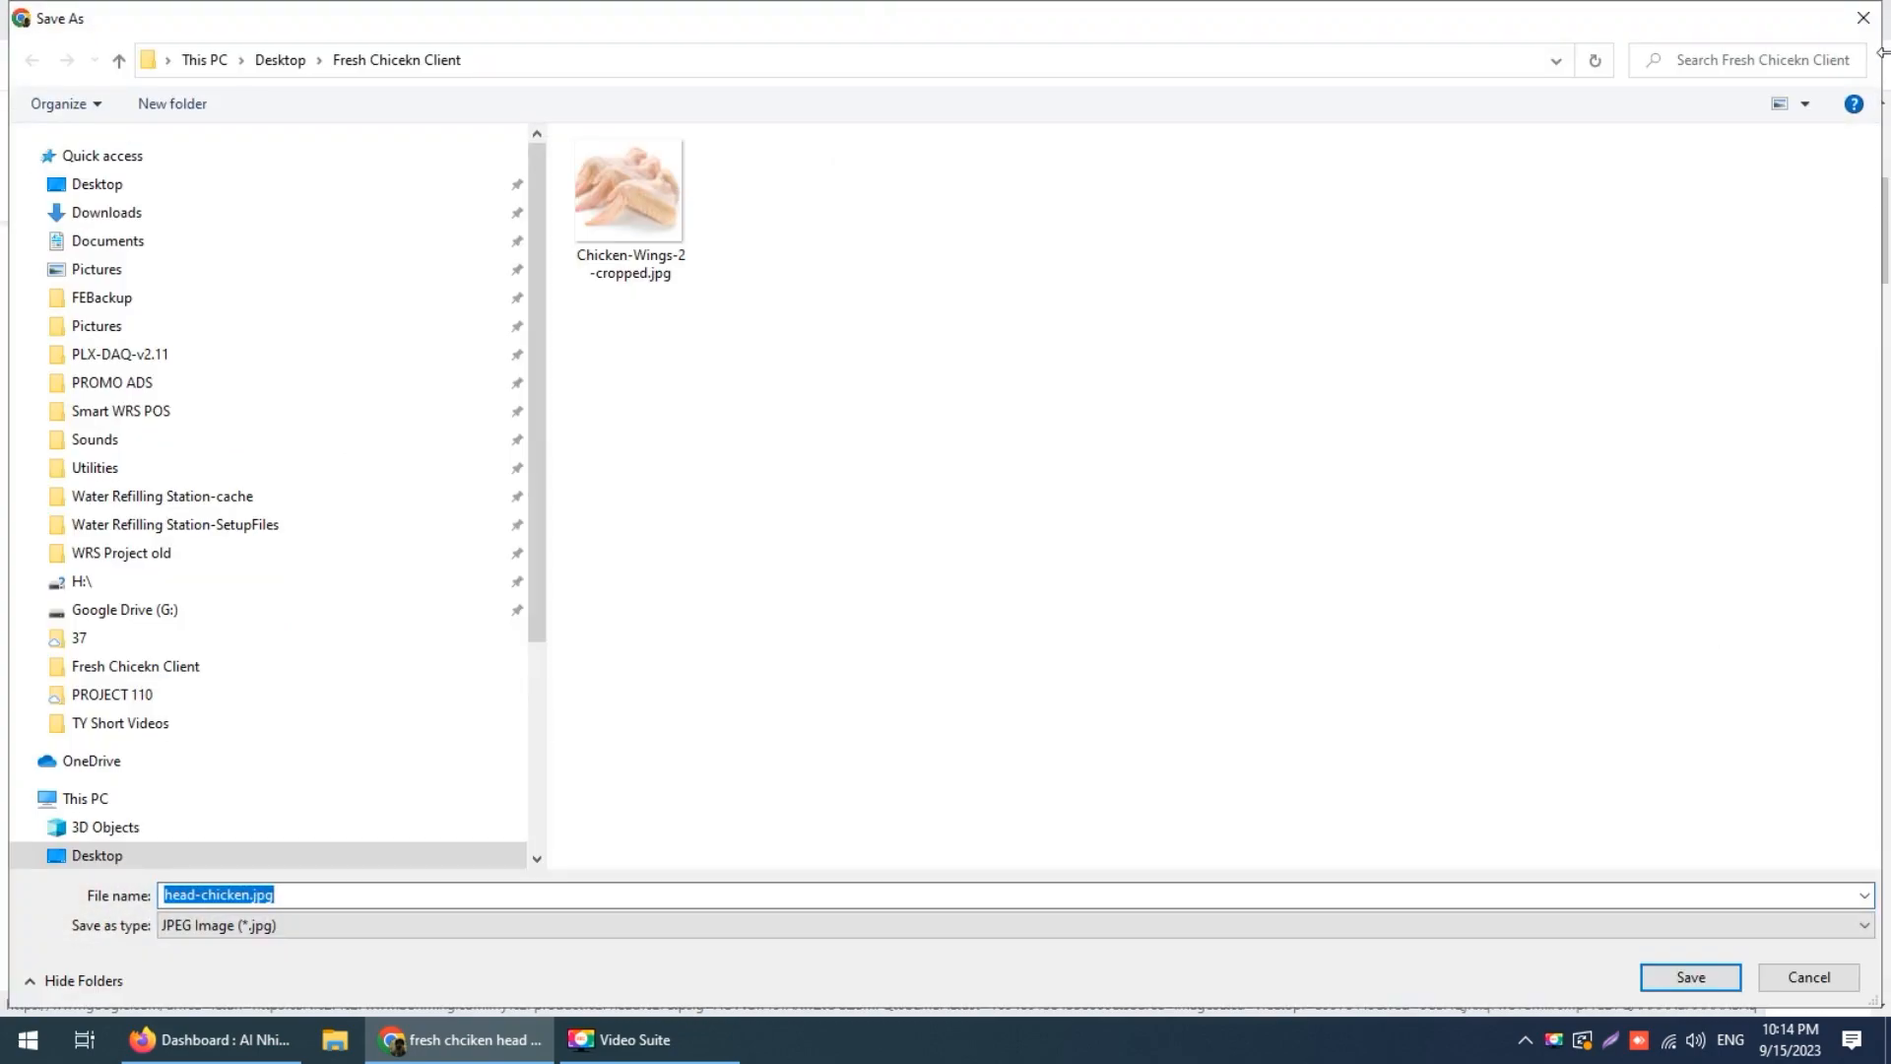
{"action": "left_click", "coordinate": [1864, 18]}
Step: Screenshot Frankie's chicken heads photo and save it as Screenshot_1.png in Fresh Chicekn Client
{"action": "scroll", "coordinate": [980, 549], "scroll_direction": "up", "scroll_amount": 3}
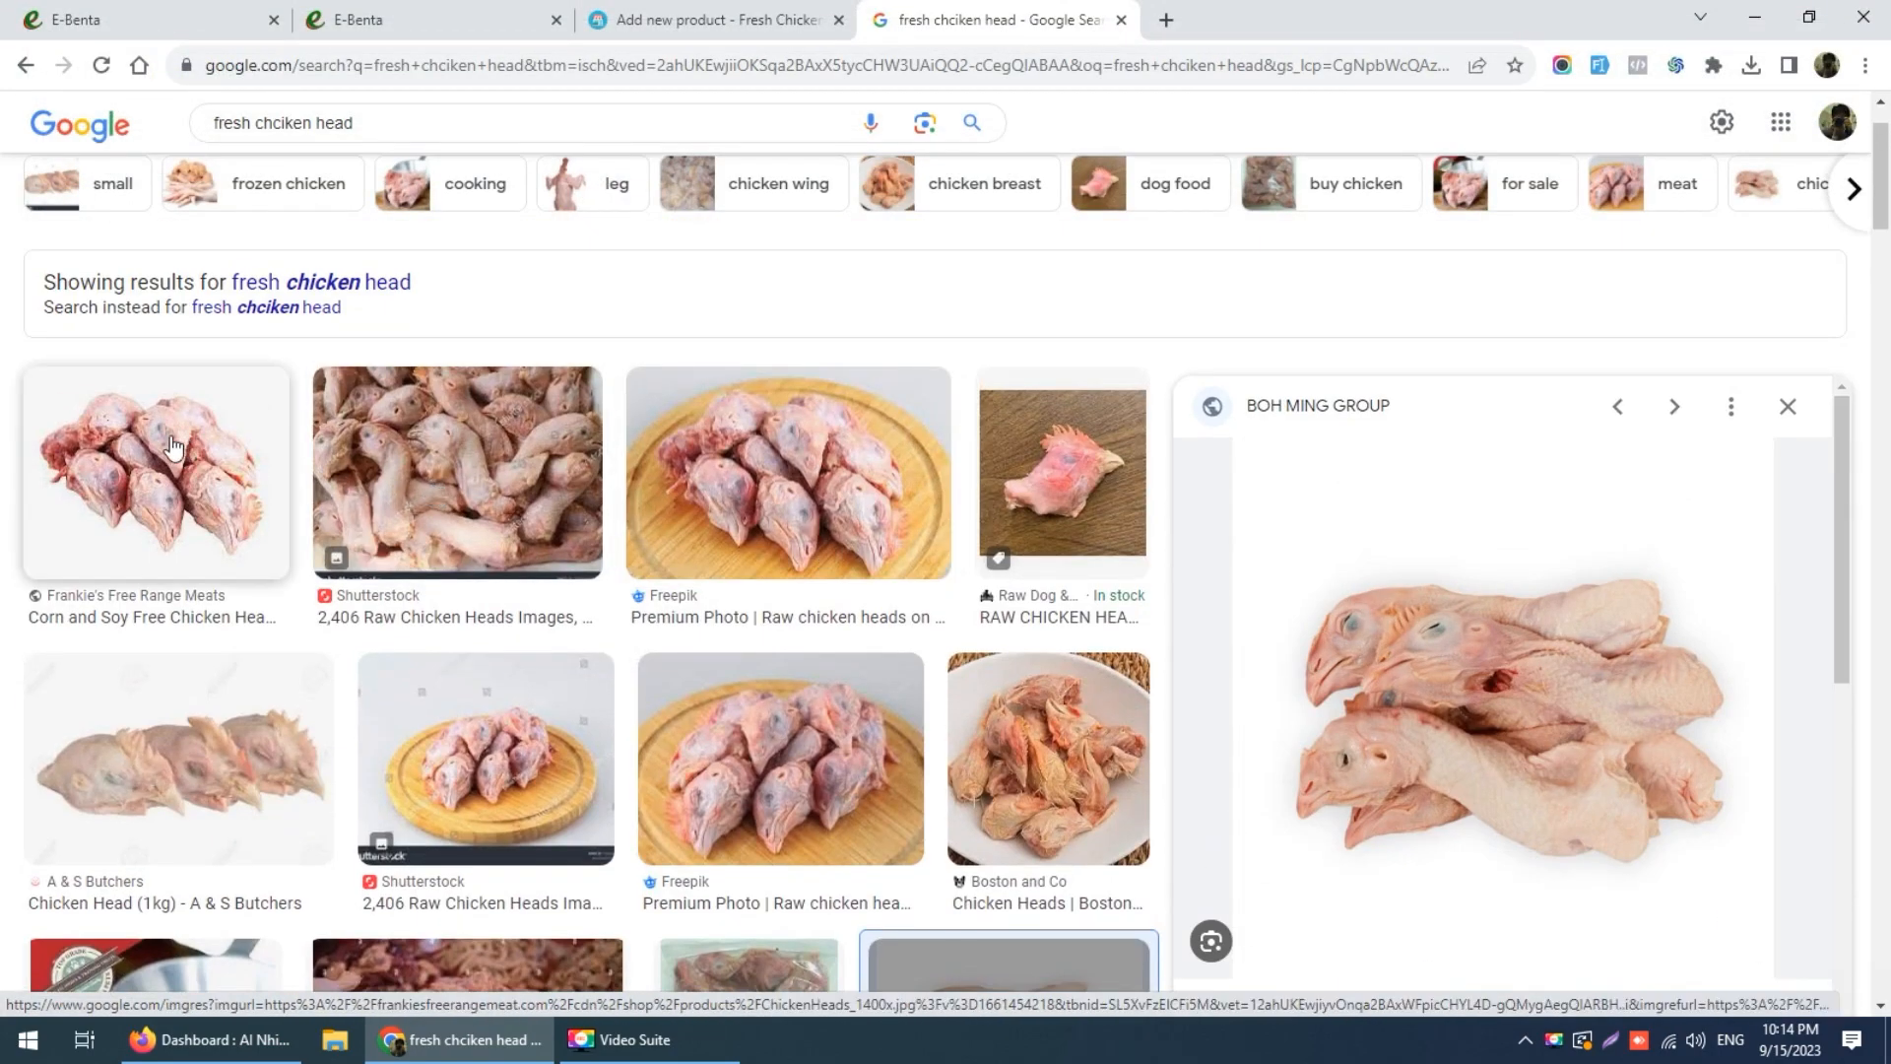
{"action": "left_click", "coordinate": [163, 443]}
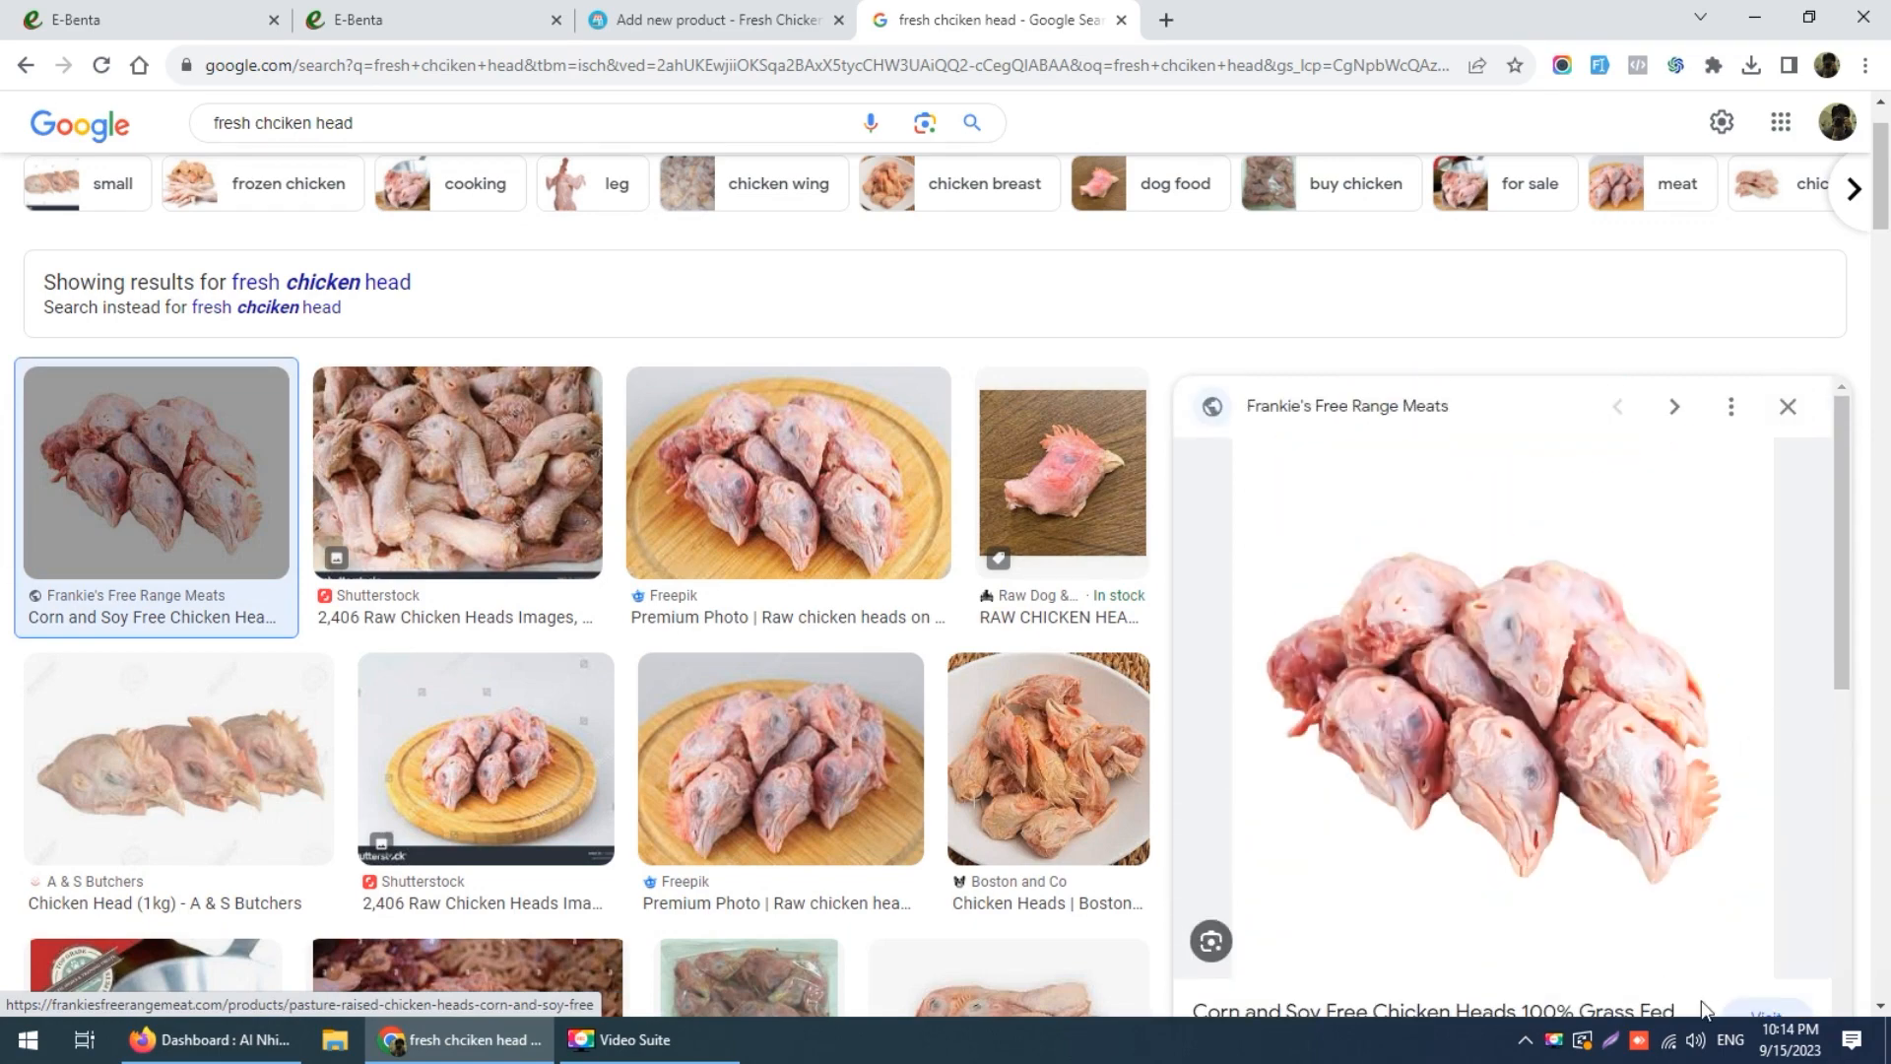
{"action": "left_click", "coordinate": [1620, 1052]}
{"action": "left_click_drag", "start_coordinate": [1261, 516], "coordinate": [1761, 908]}
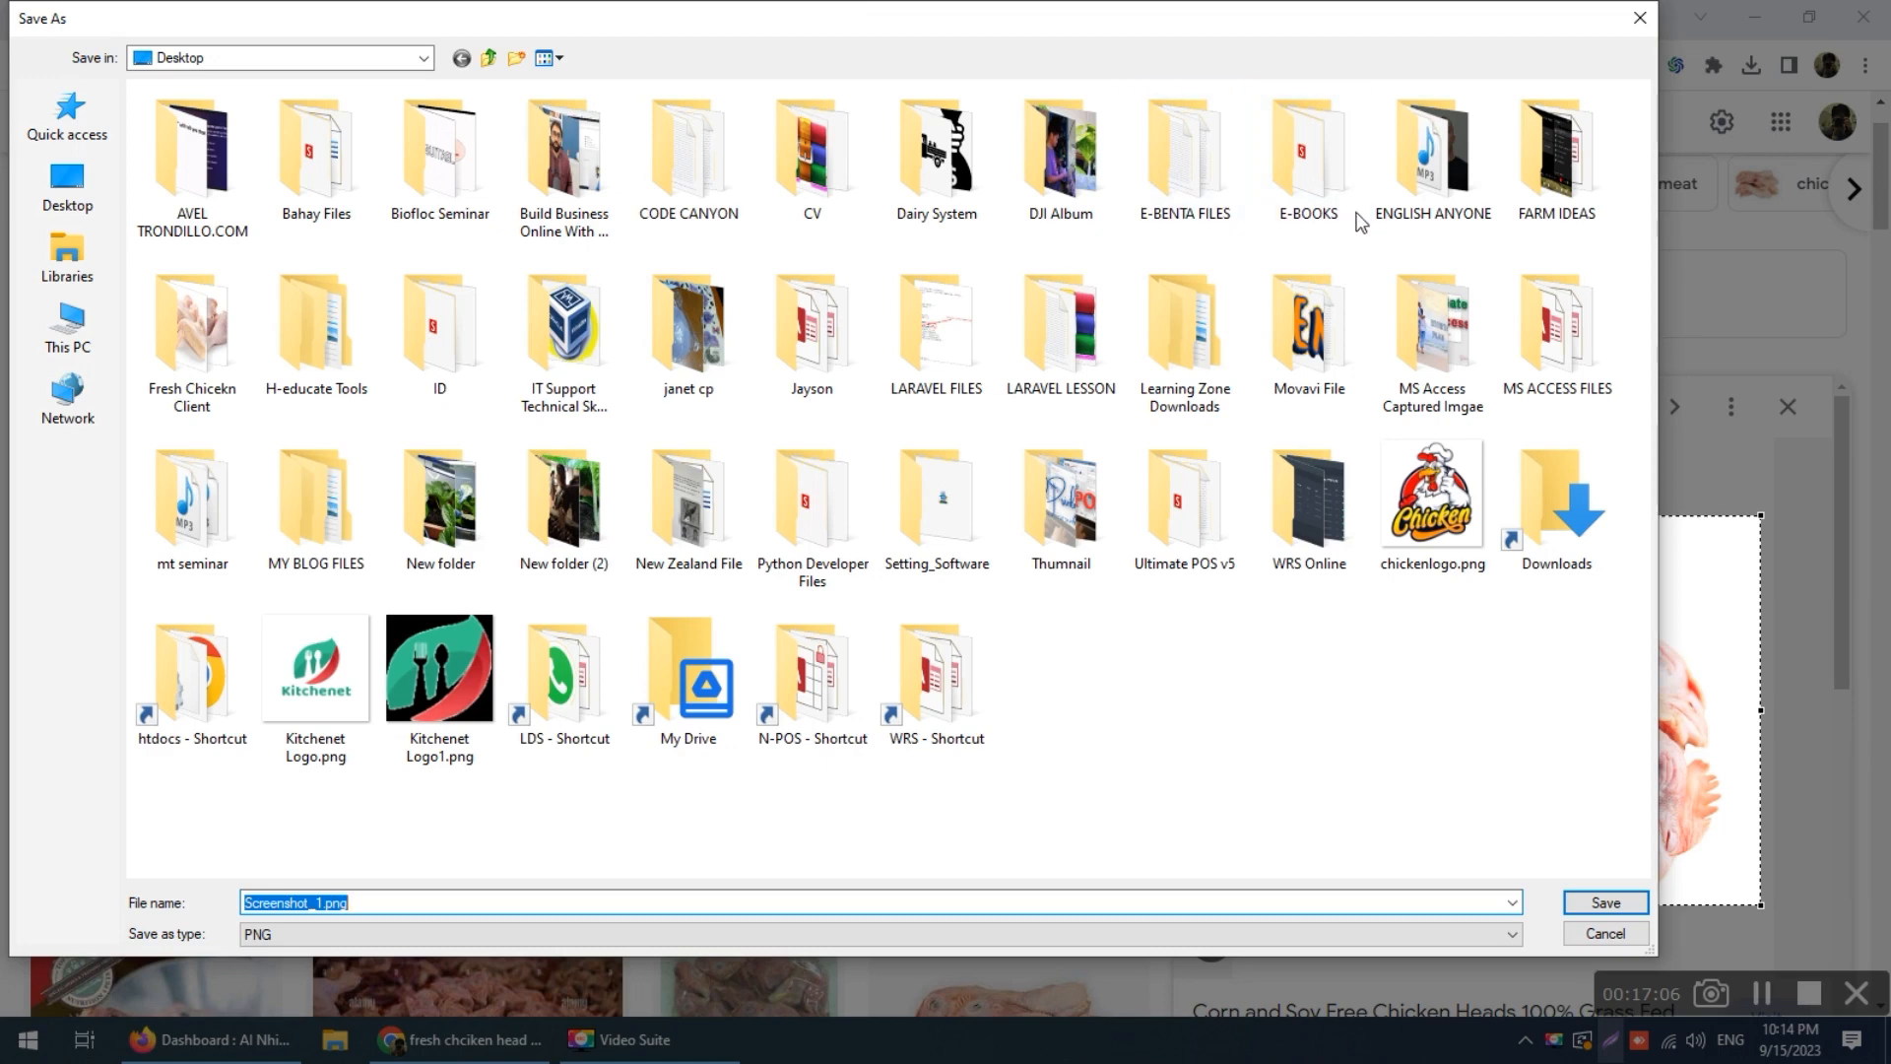
{"action": "double_click", "coordinate": [241, 356]}
{"action": "left_click", "coordinate": [1603, 901]}
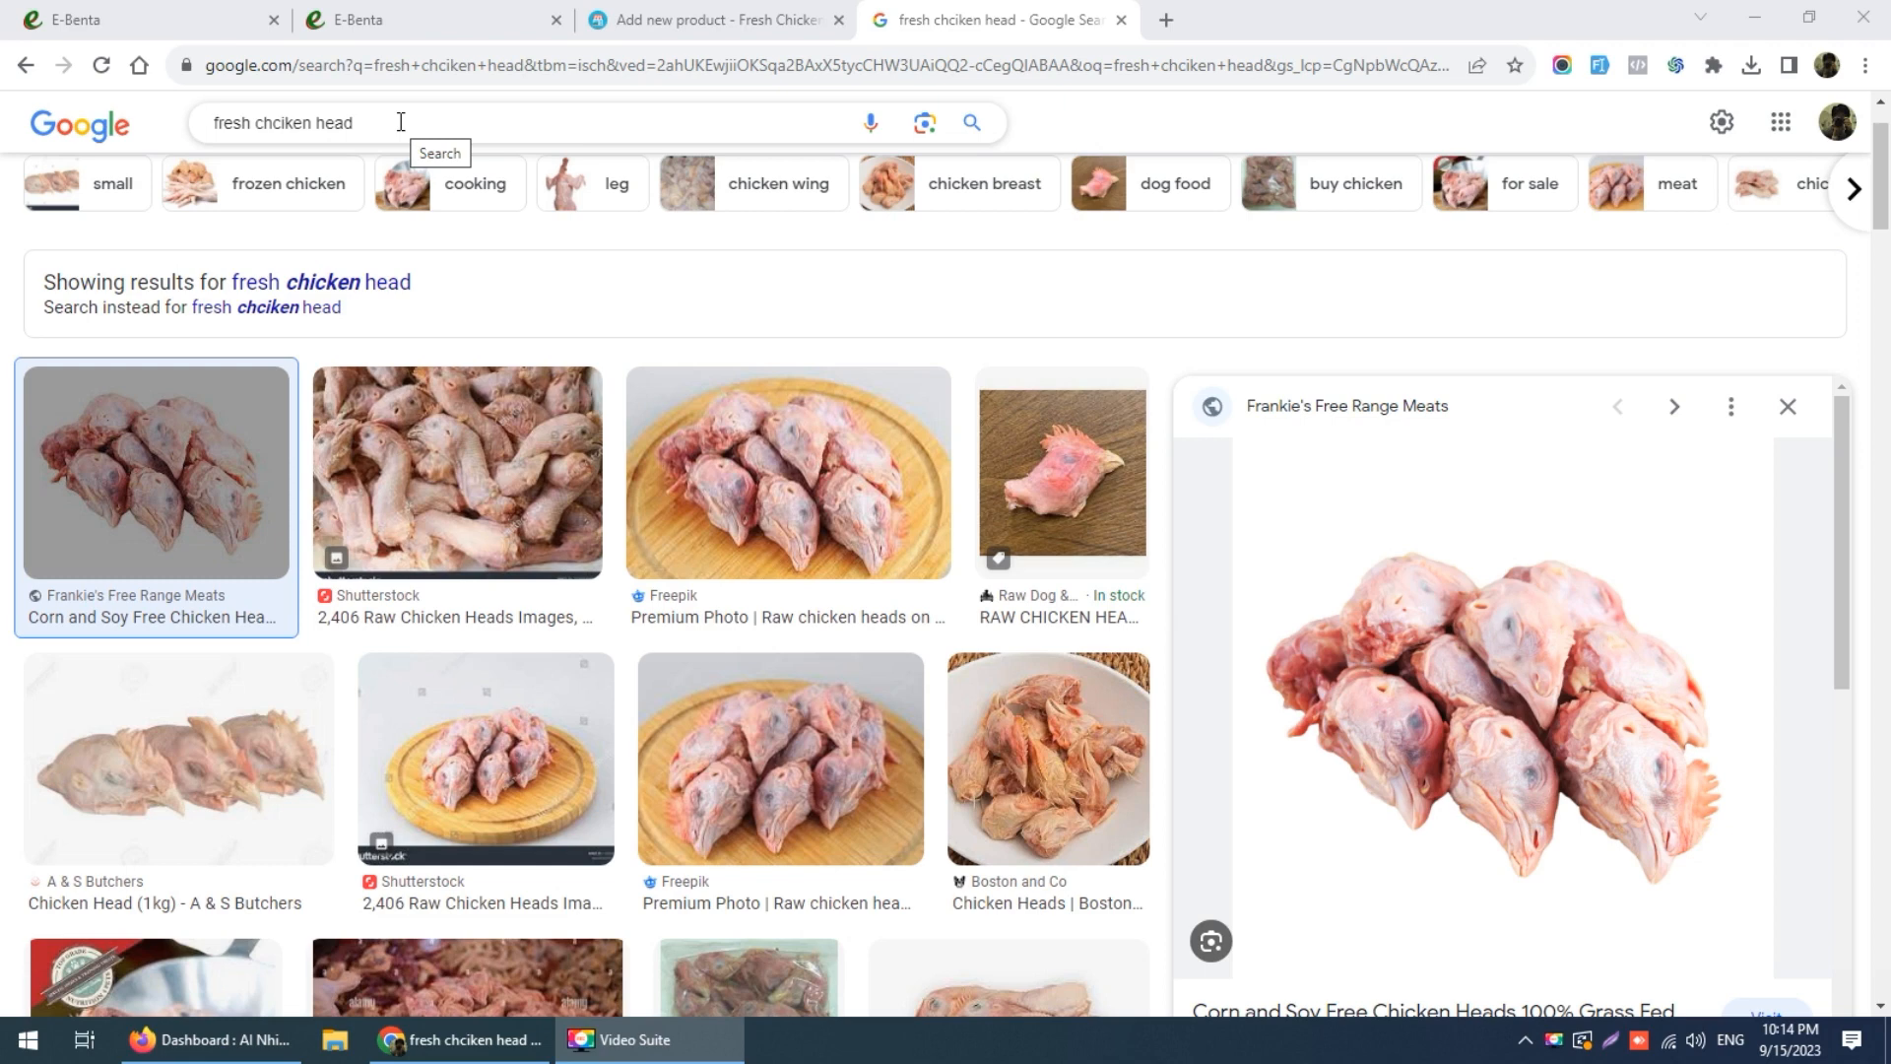
Step: Search for 'fresh chicken liver', open Golden Chicken, and cancel the AVIF save
{"action": "double_click", "coordinate": [401, 122]}
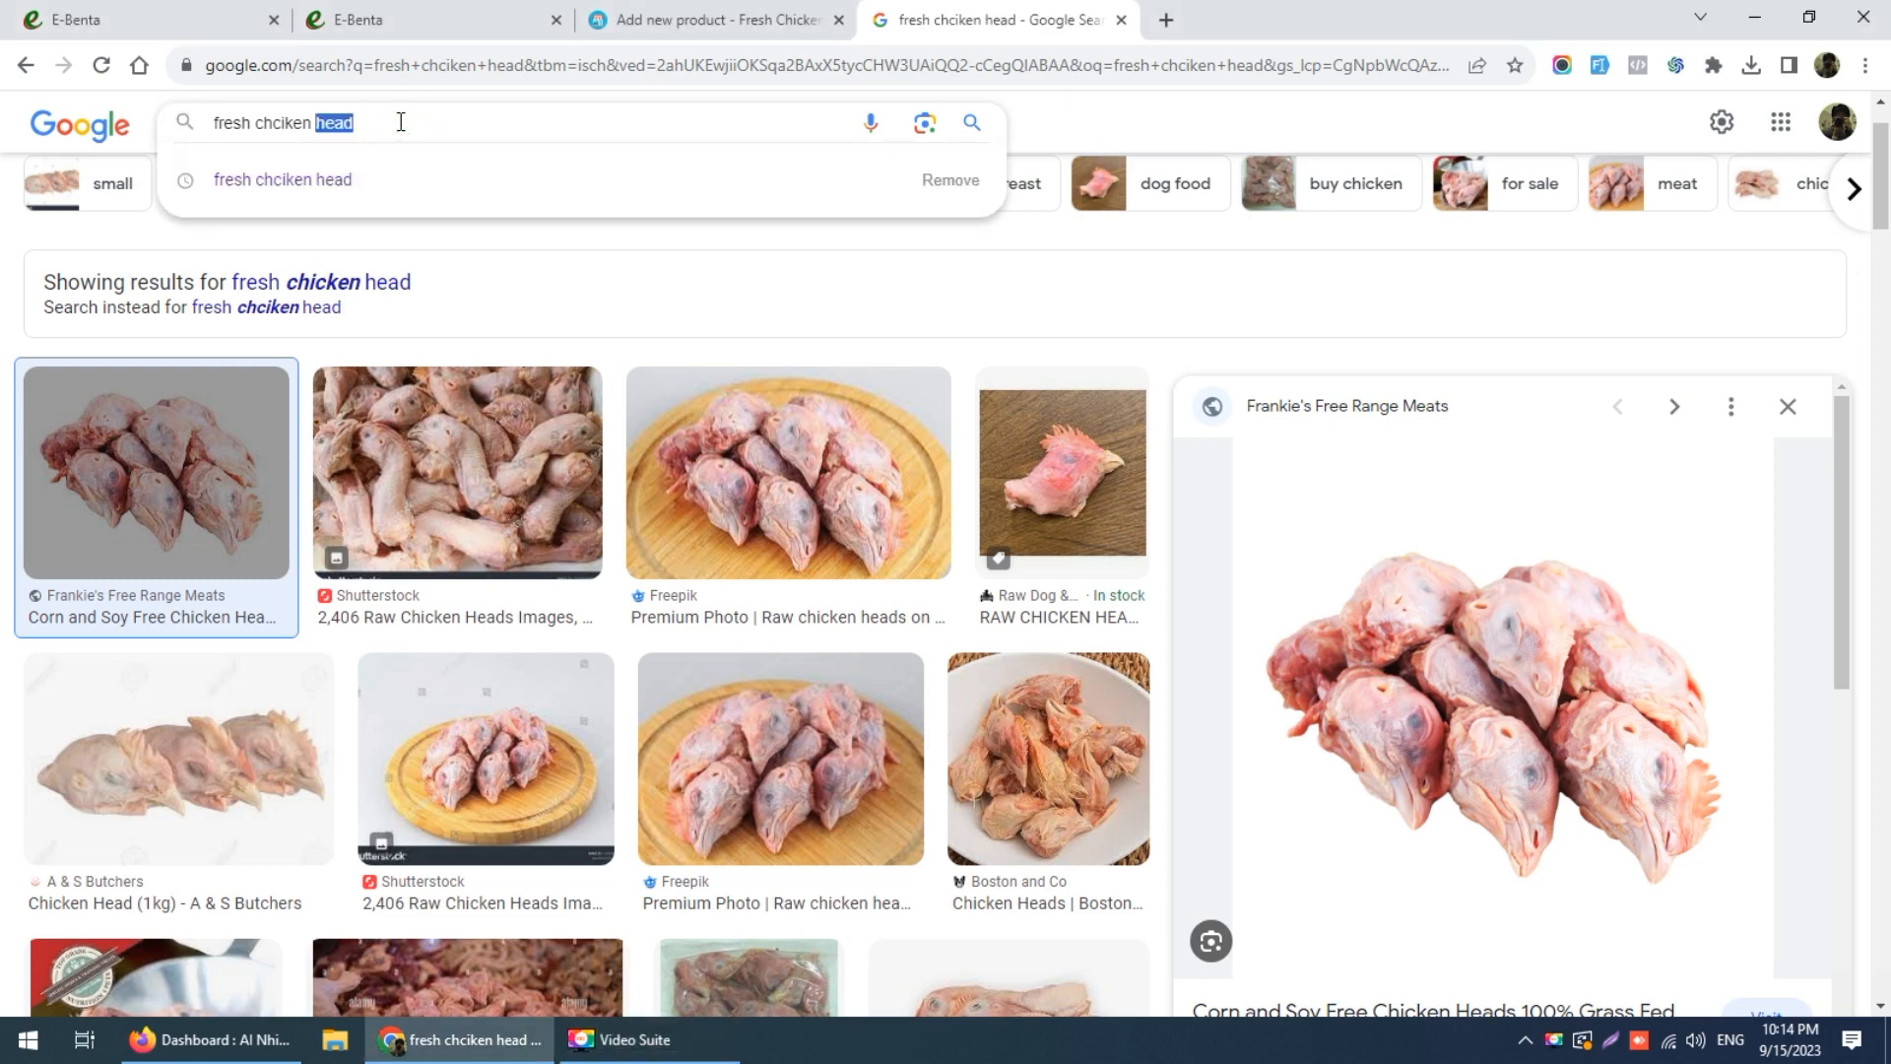
{"action": "type", "text": "liver"}
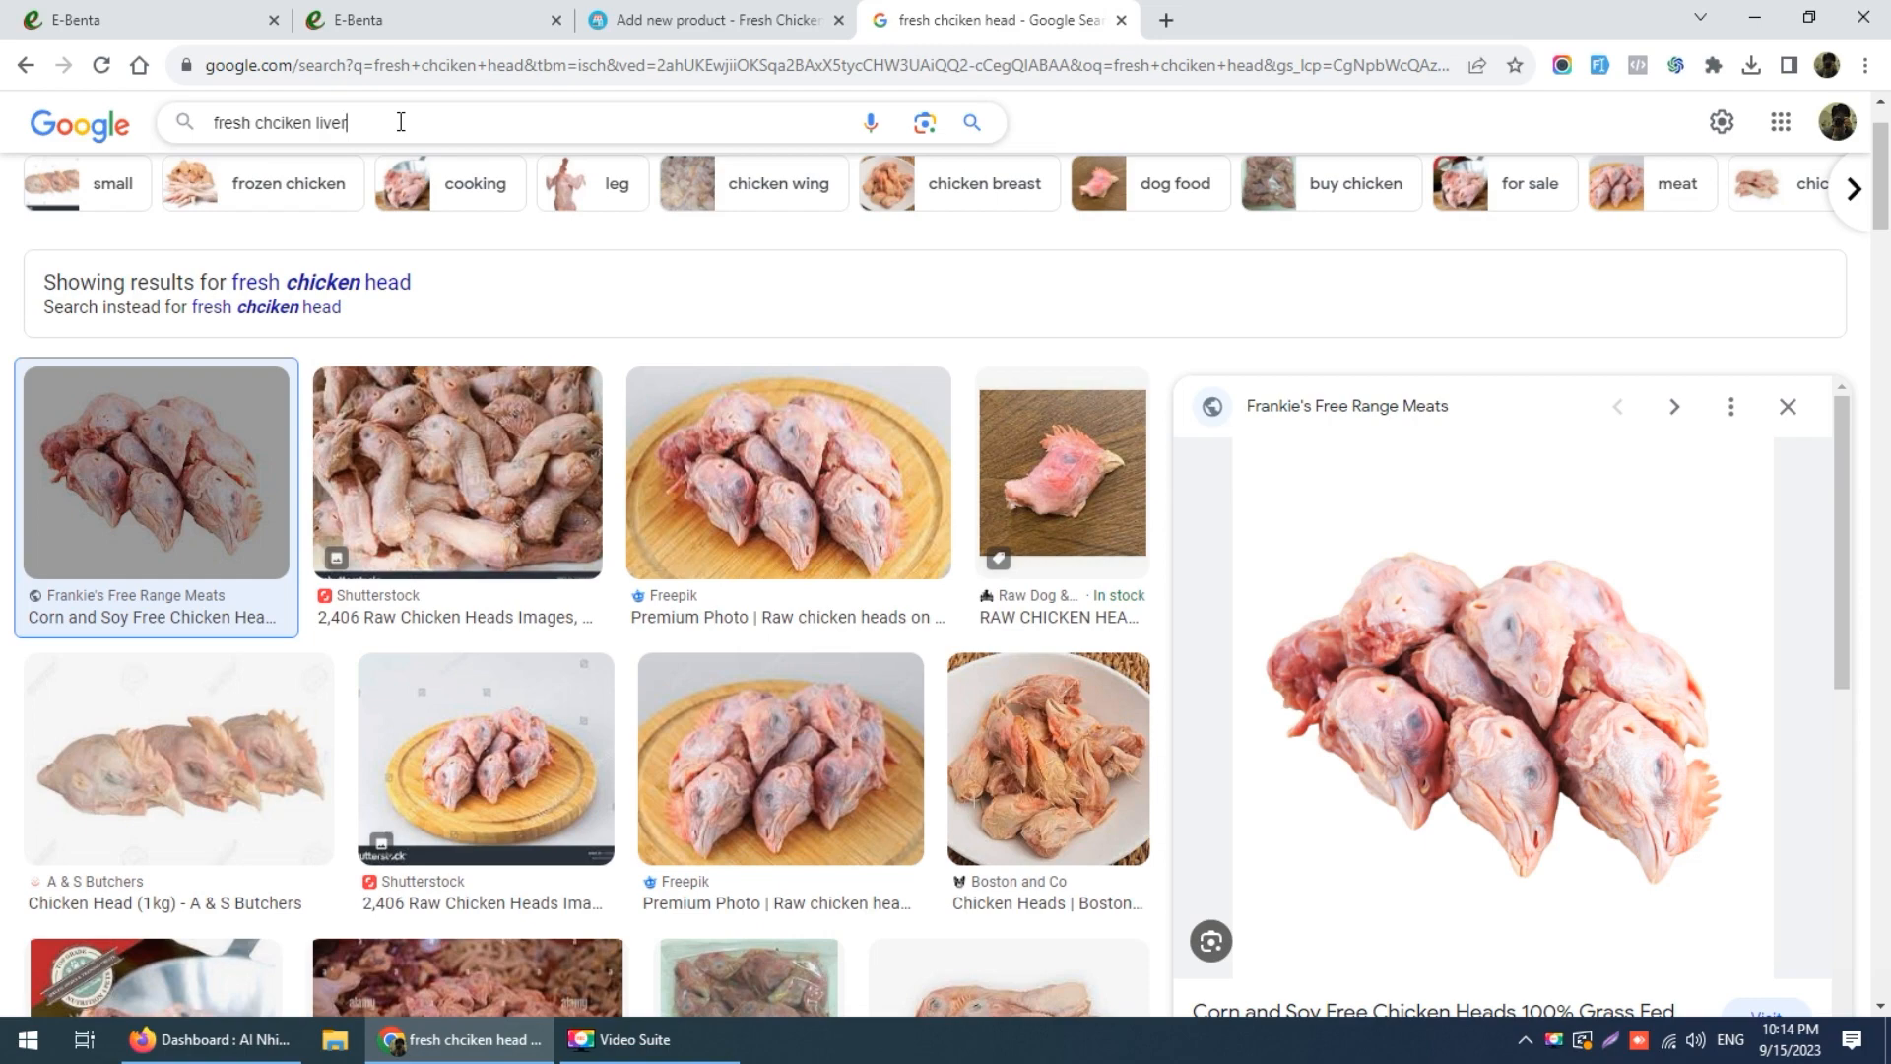
{"action": "key", "text": "Return"}
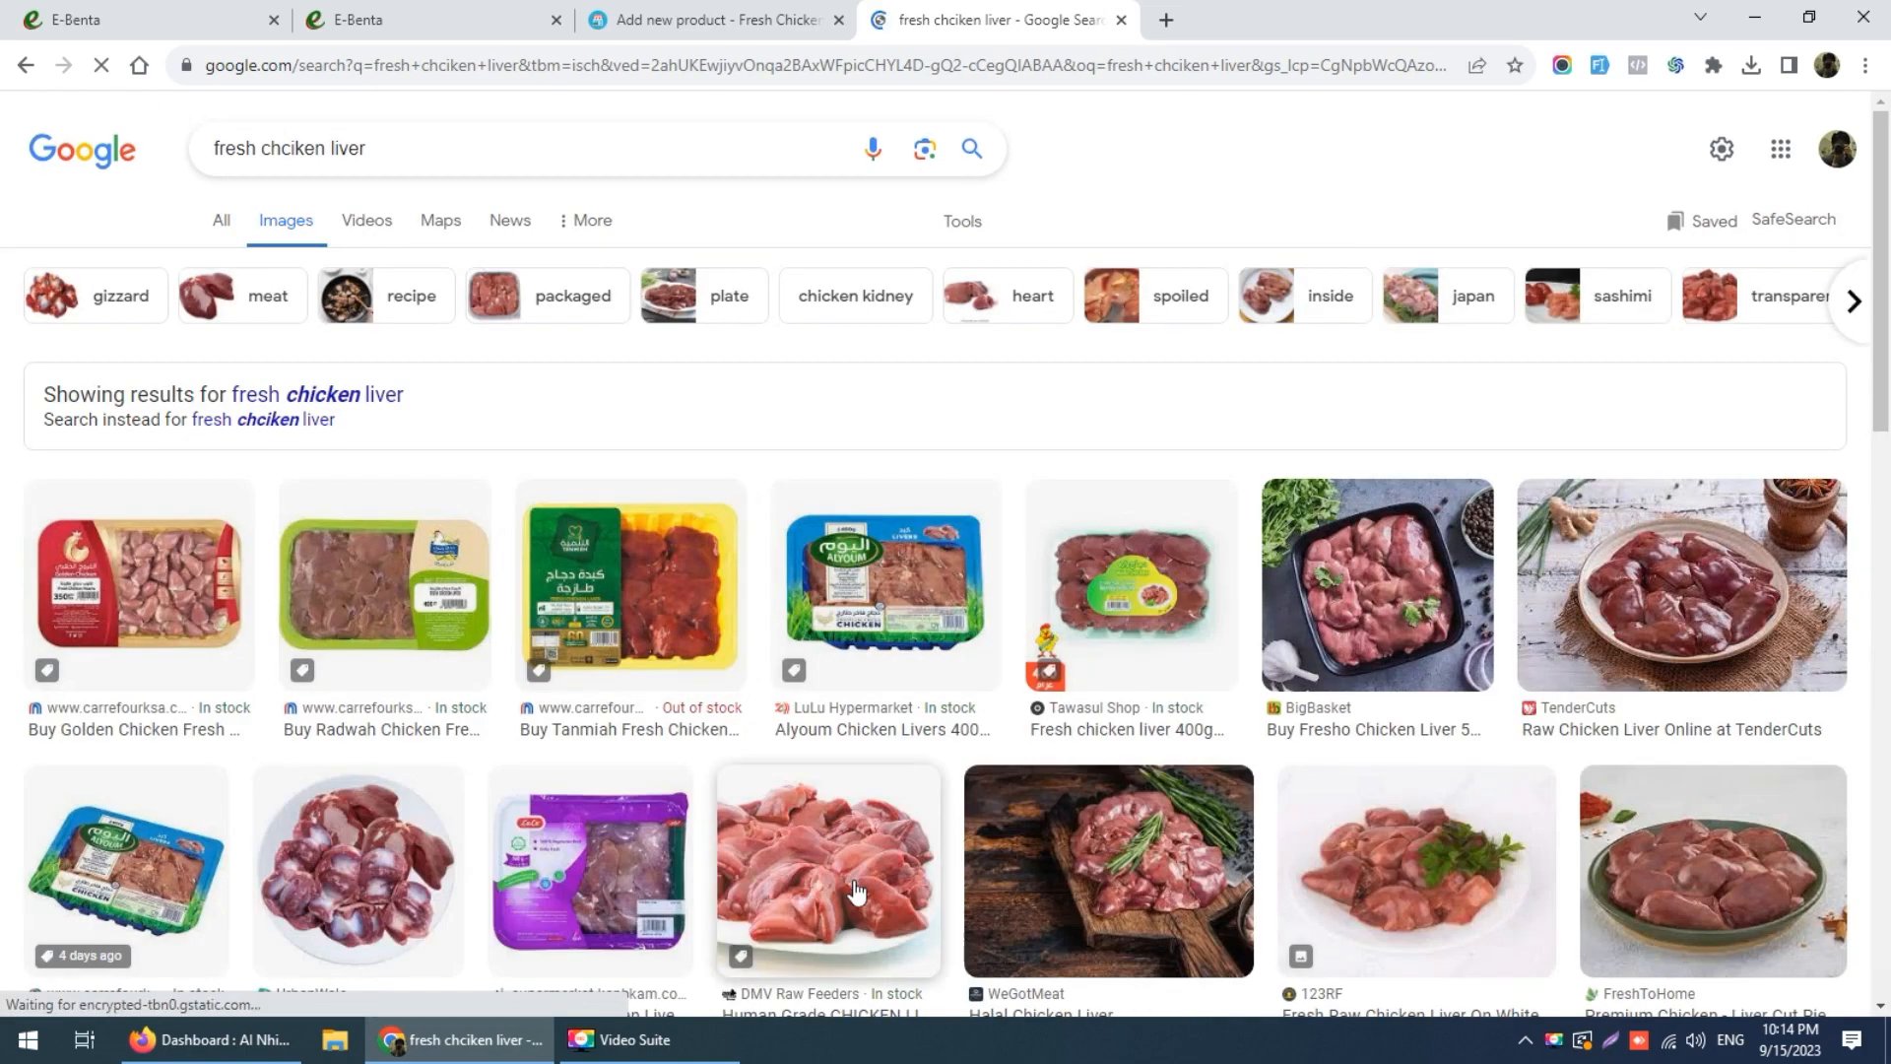
{"action": "scroll", "coordinate": [952, 842], "scroll_direction": "down", "scroll_amount": 2}
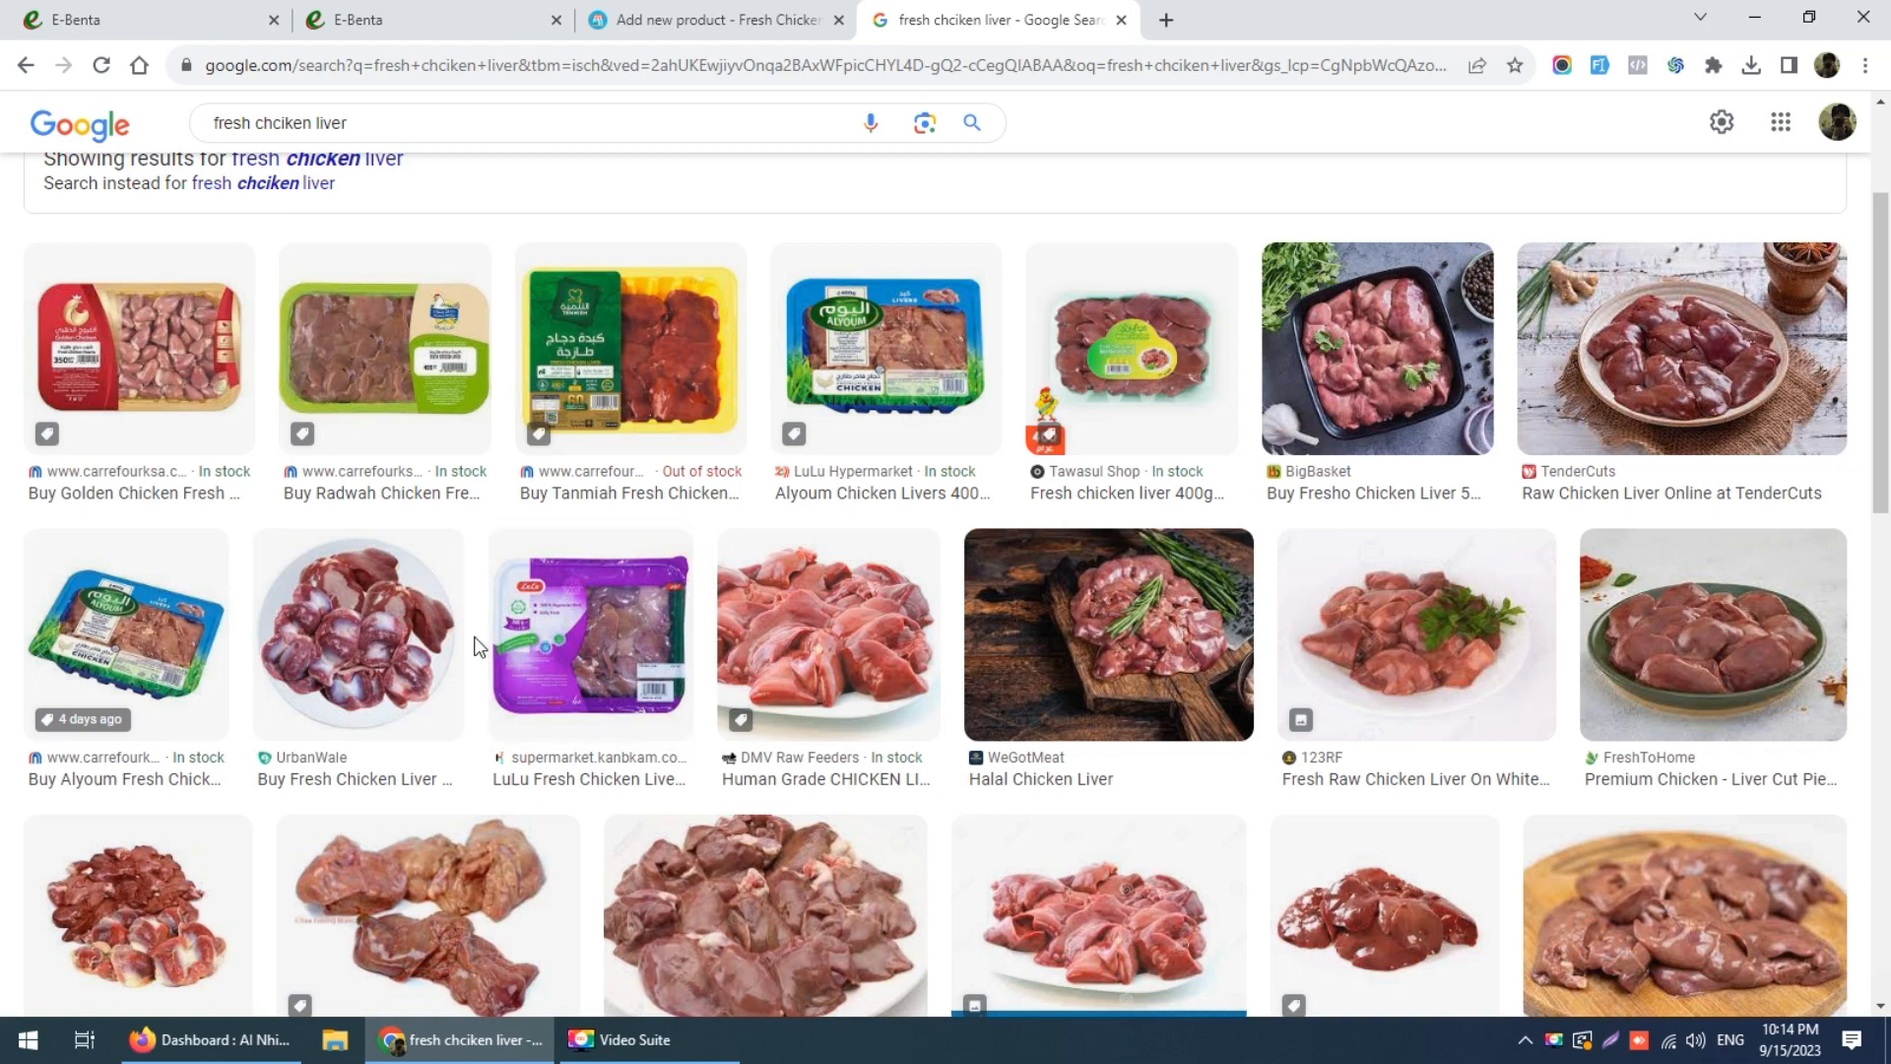
{"action": "scroll", "coordinate": [357, 541], "scroll_direction": "down", "scroll_amount": 2}
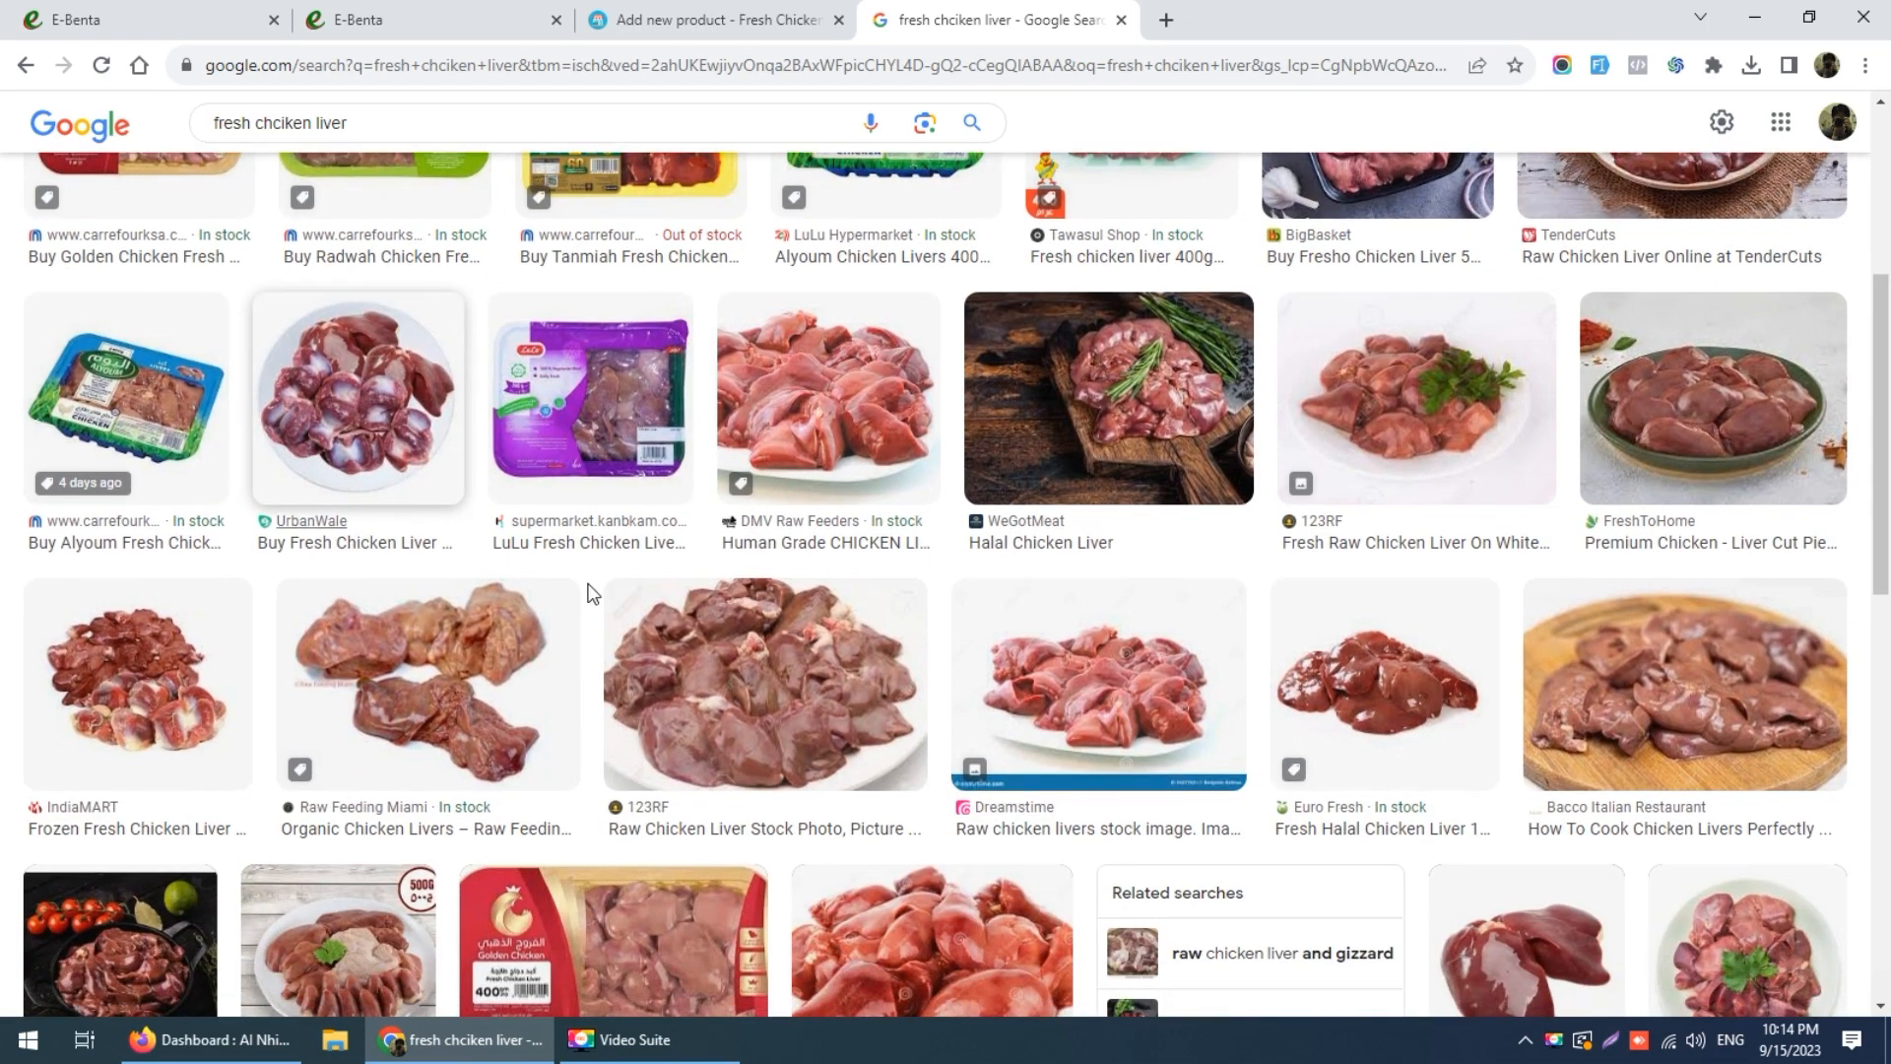
{"action": "scroll", "coordinate": [748, 636], "scroll_direction": "up", "scroll_amount": 2}
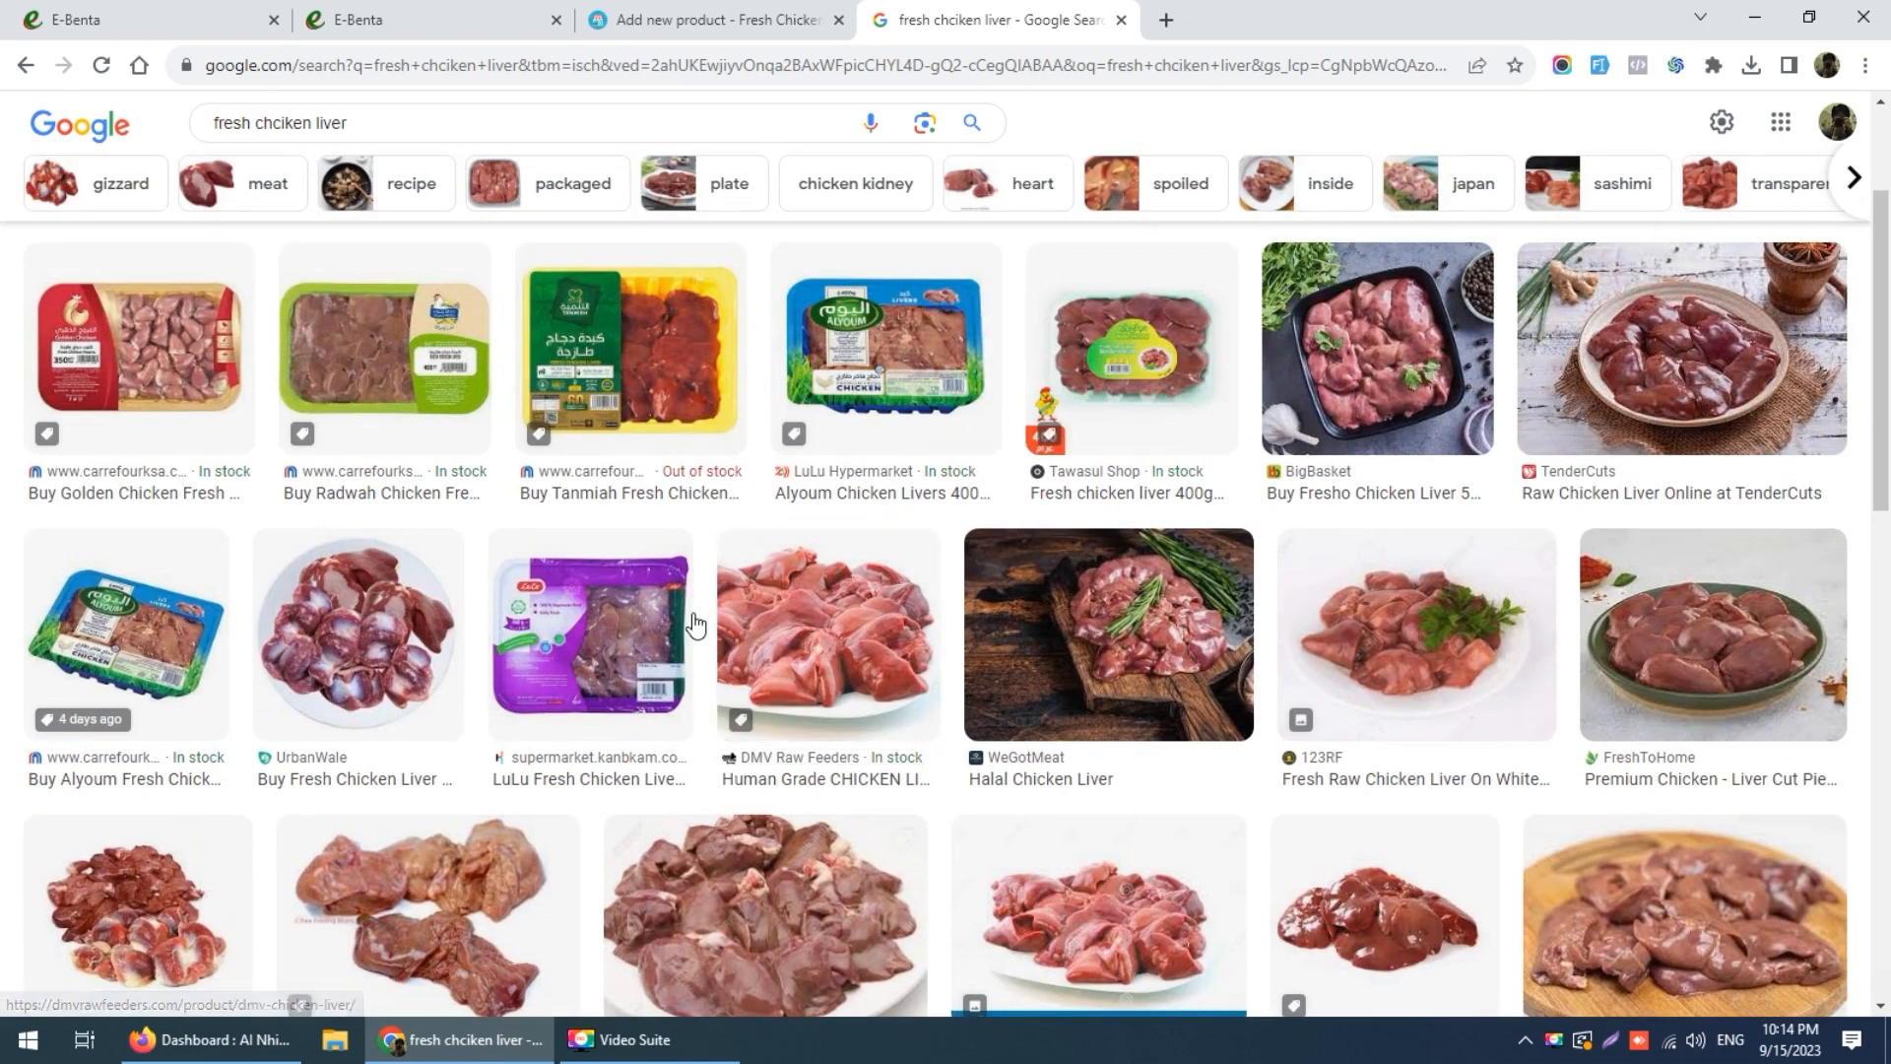
{"action": "left_click", "coordinate": [197, 349]}
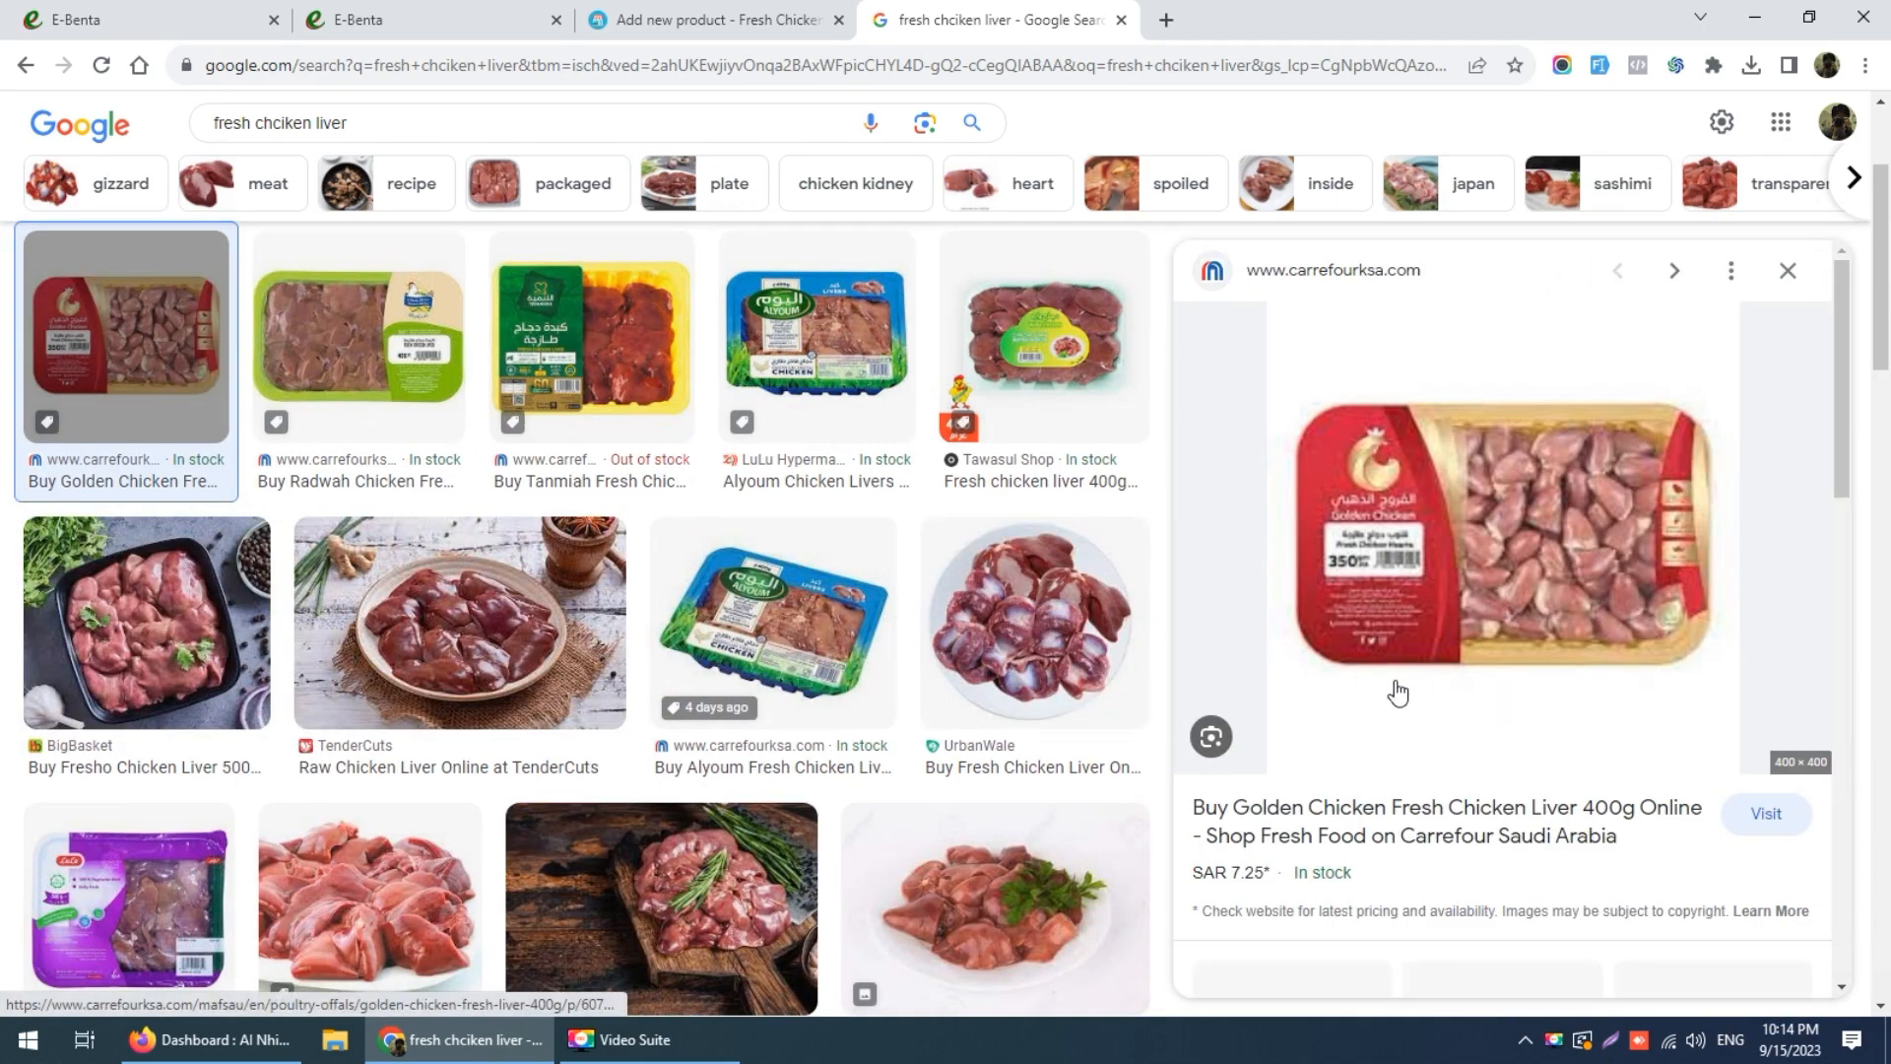
{"action": "right_click", "coordinate": [1474, 537]}
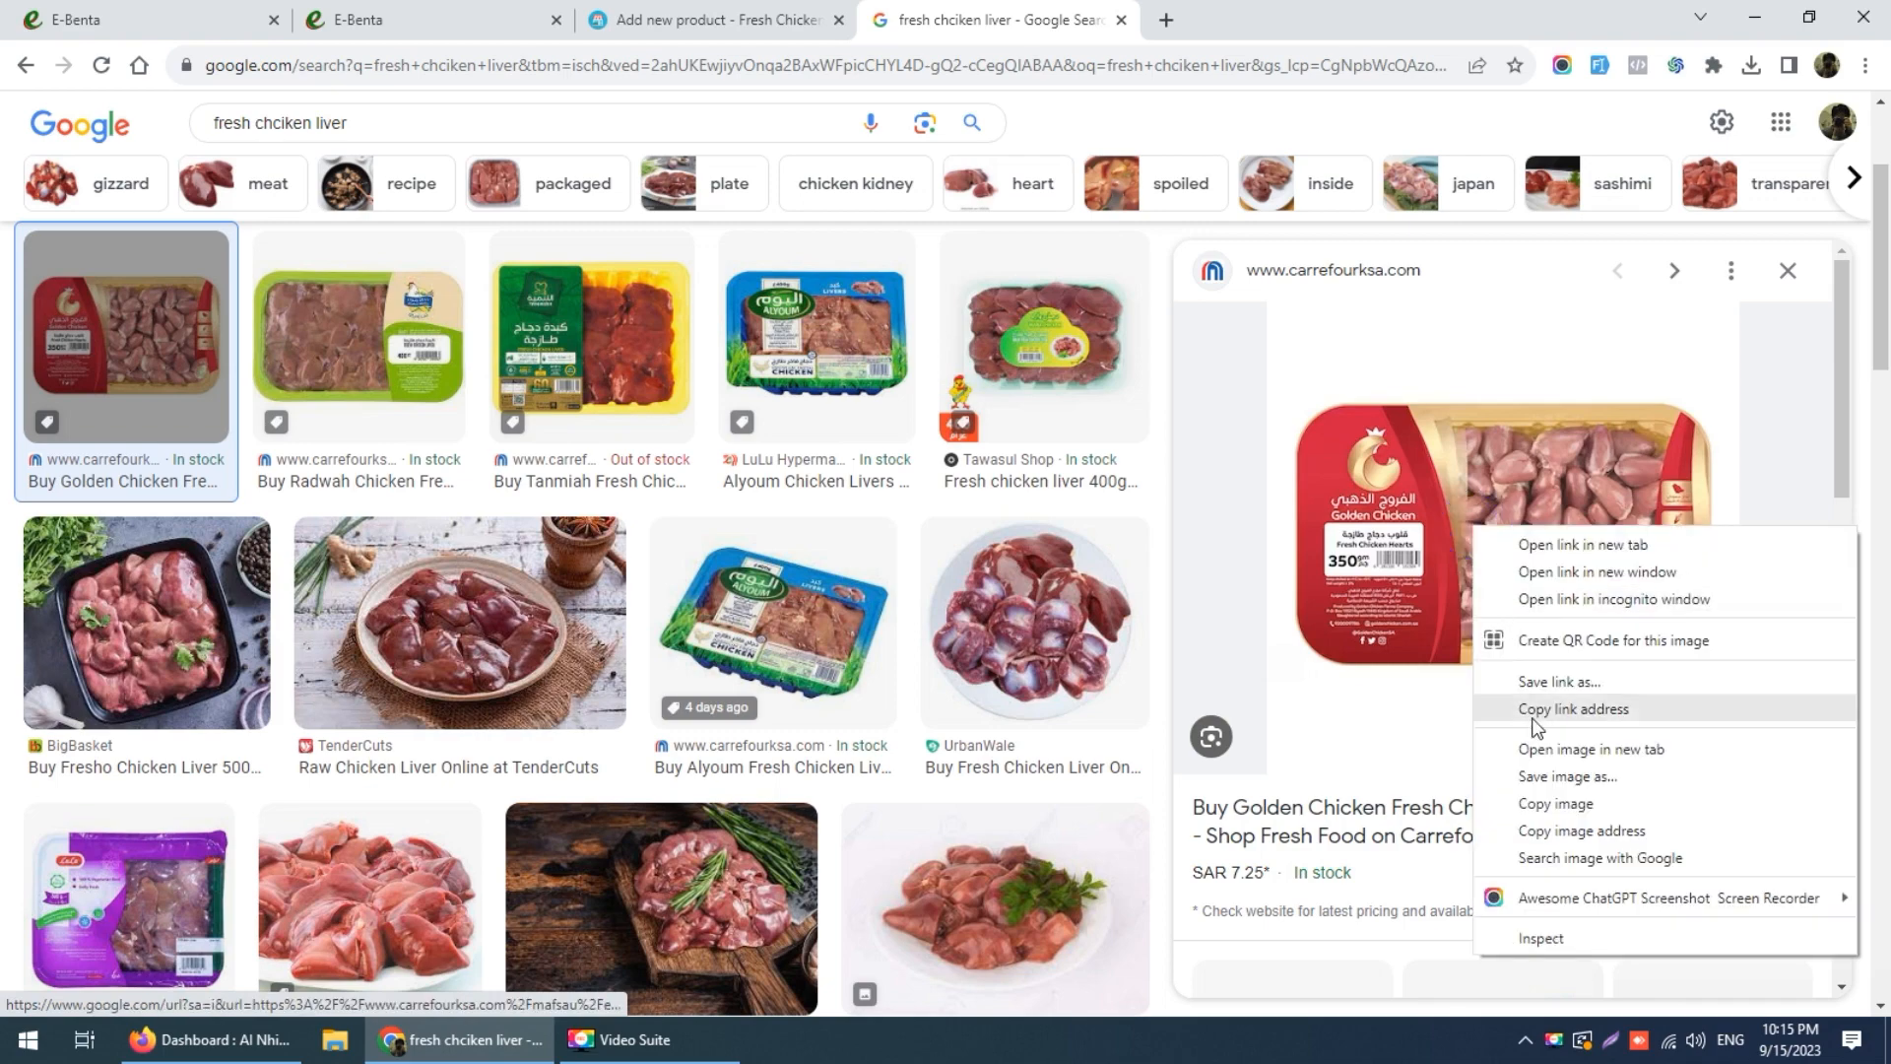
{"action": "left_click", "coordinate": [1539, 784]}
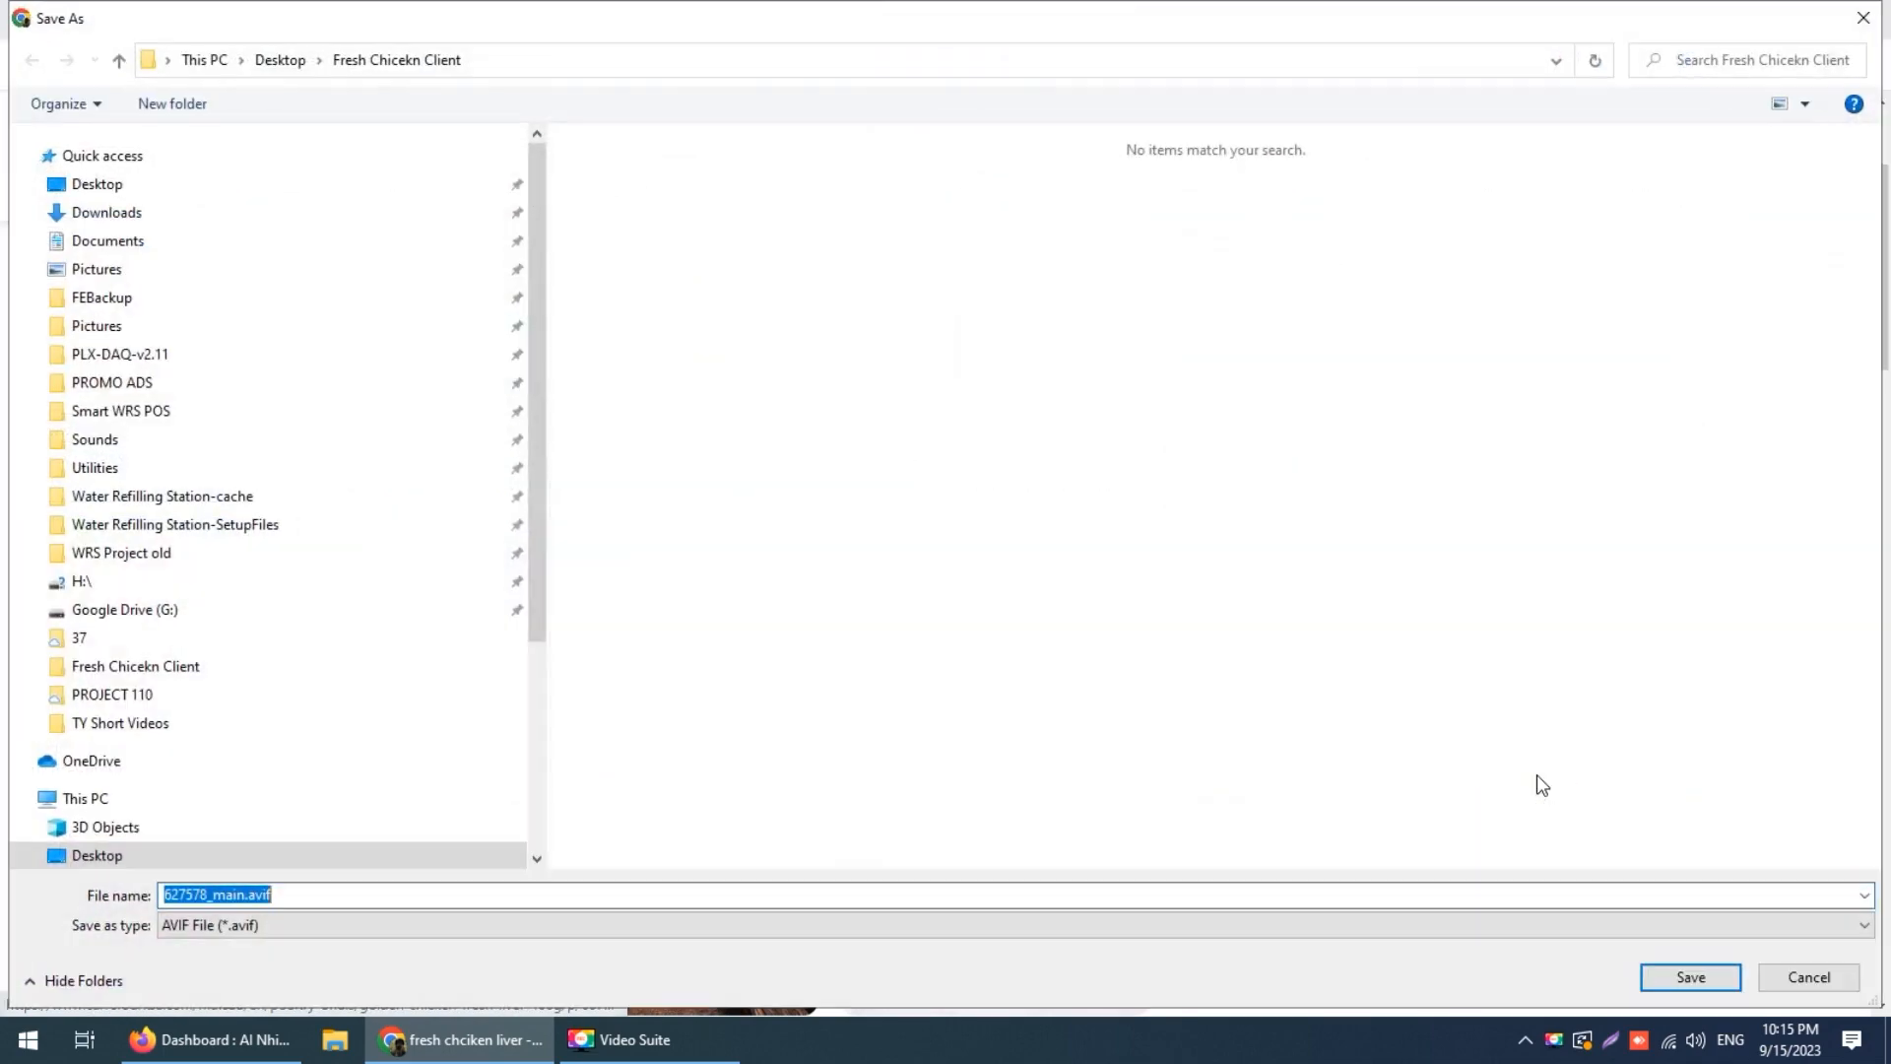
{"action": "left_click", "coordinate": [1774, 973]}
Step: Capture the Golden Chicken liver pack with Lightshot and save it as 'liver'
{"action": "left_click", "coordinate": [1610, 1041]}
{"action": "left_click_drag", "start_coordinate": [1286, 387], "coordinate": [1723, 680]}
{"action": "left_click", "coordinate": [1670, 705]}
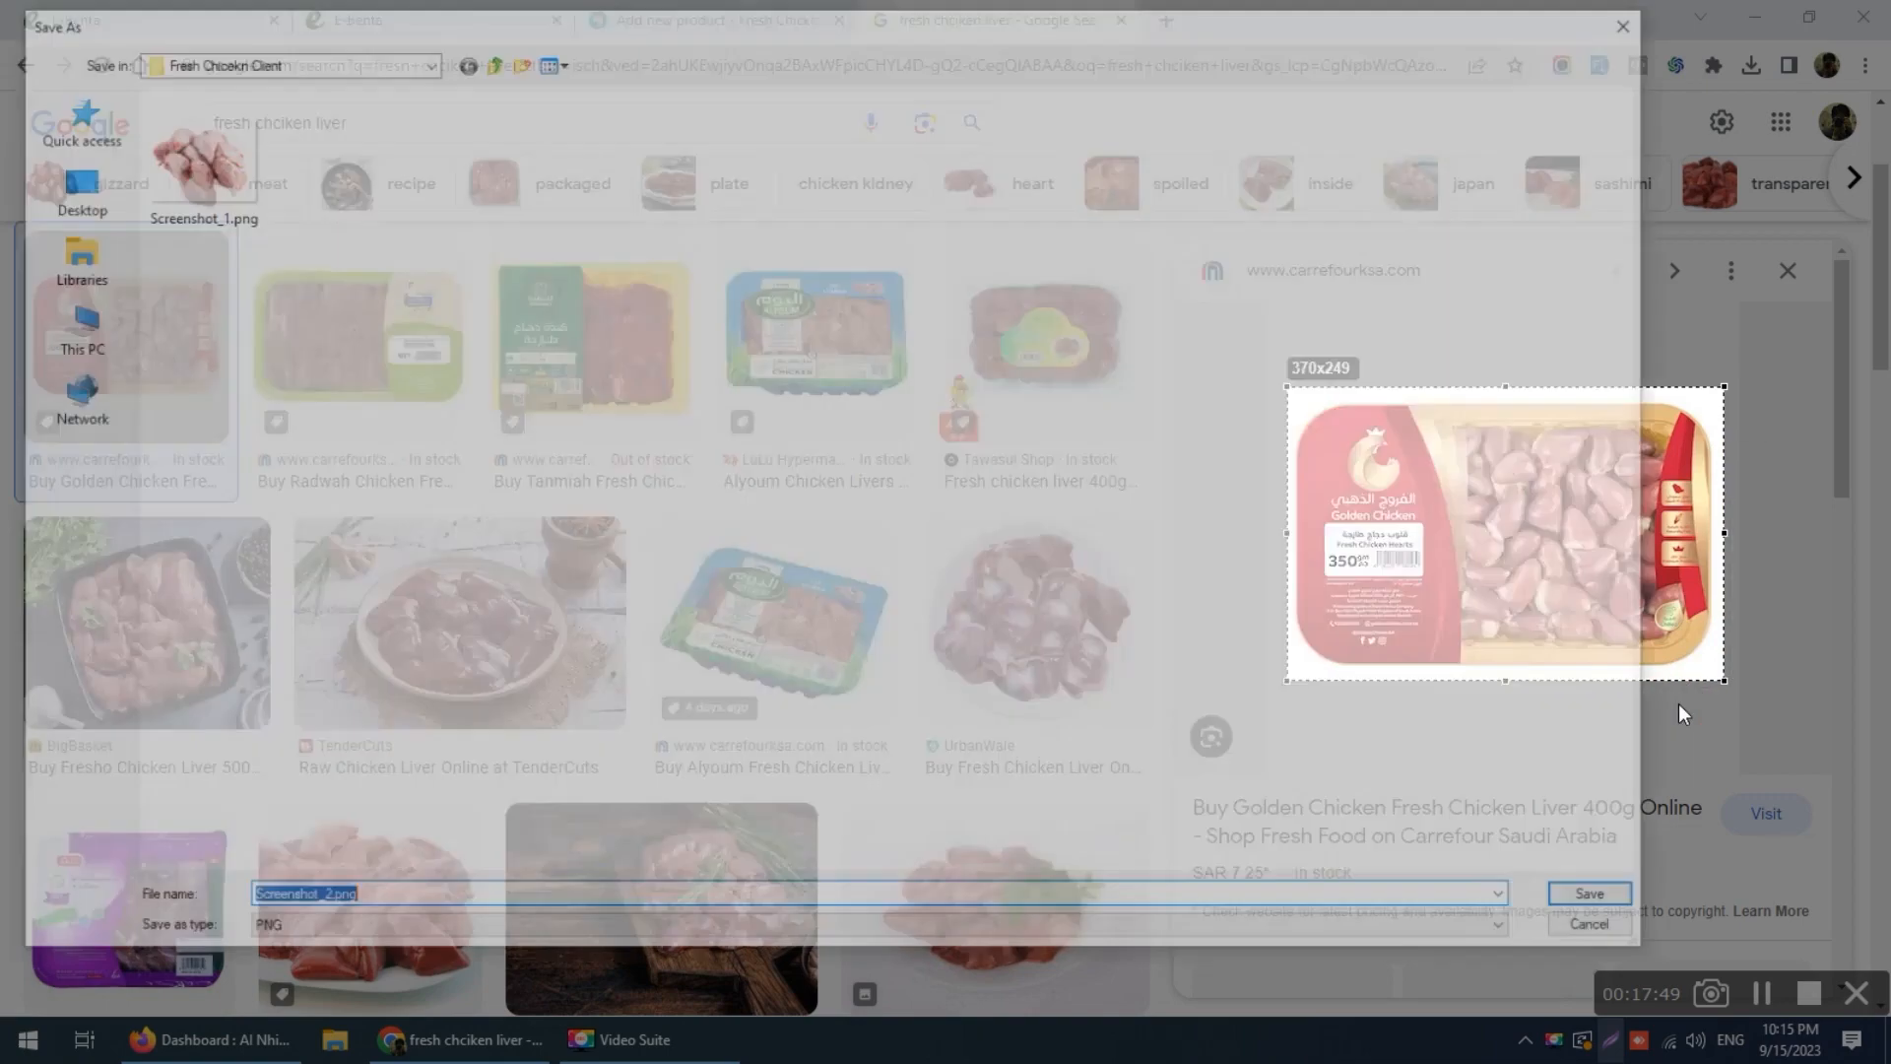
{"action": "type", "text": "liver"}
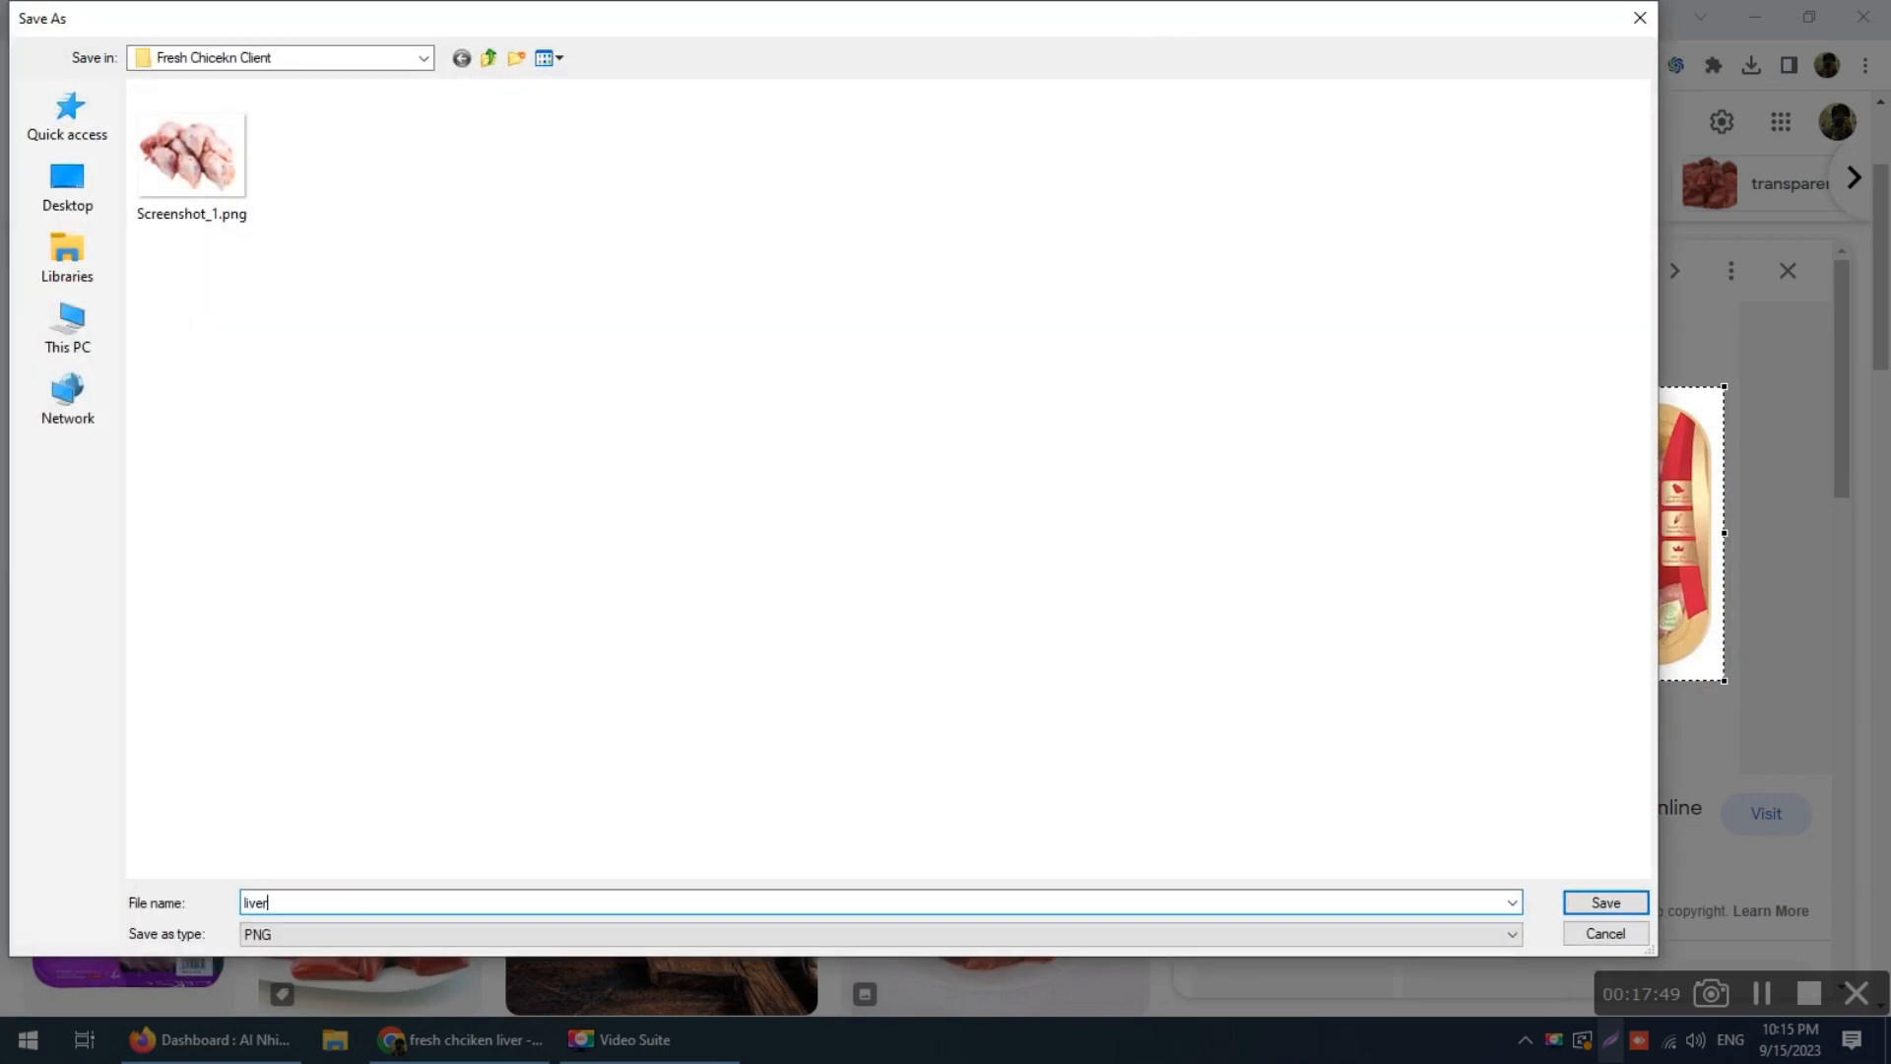
{"action": "key", "text": "Return"}
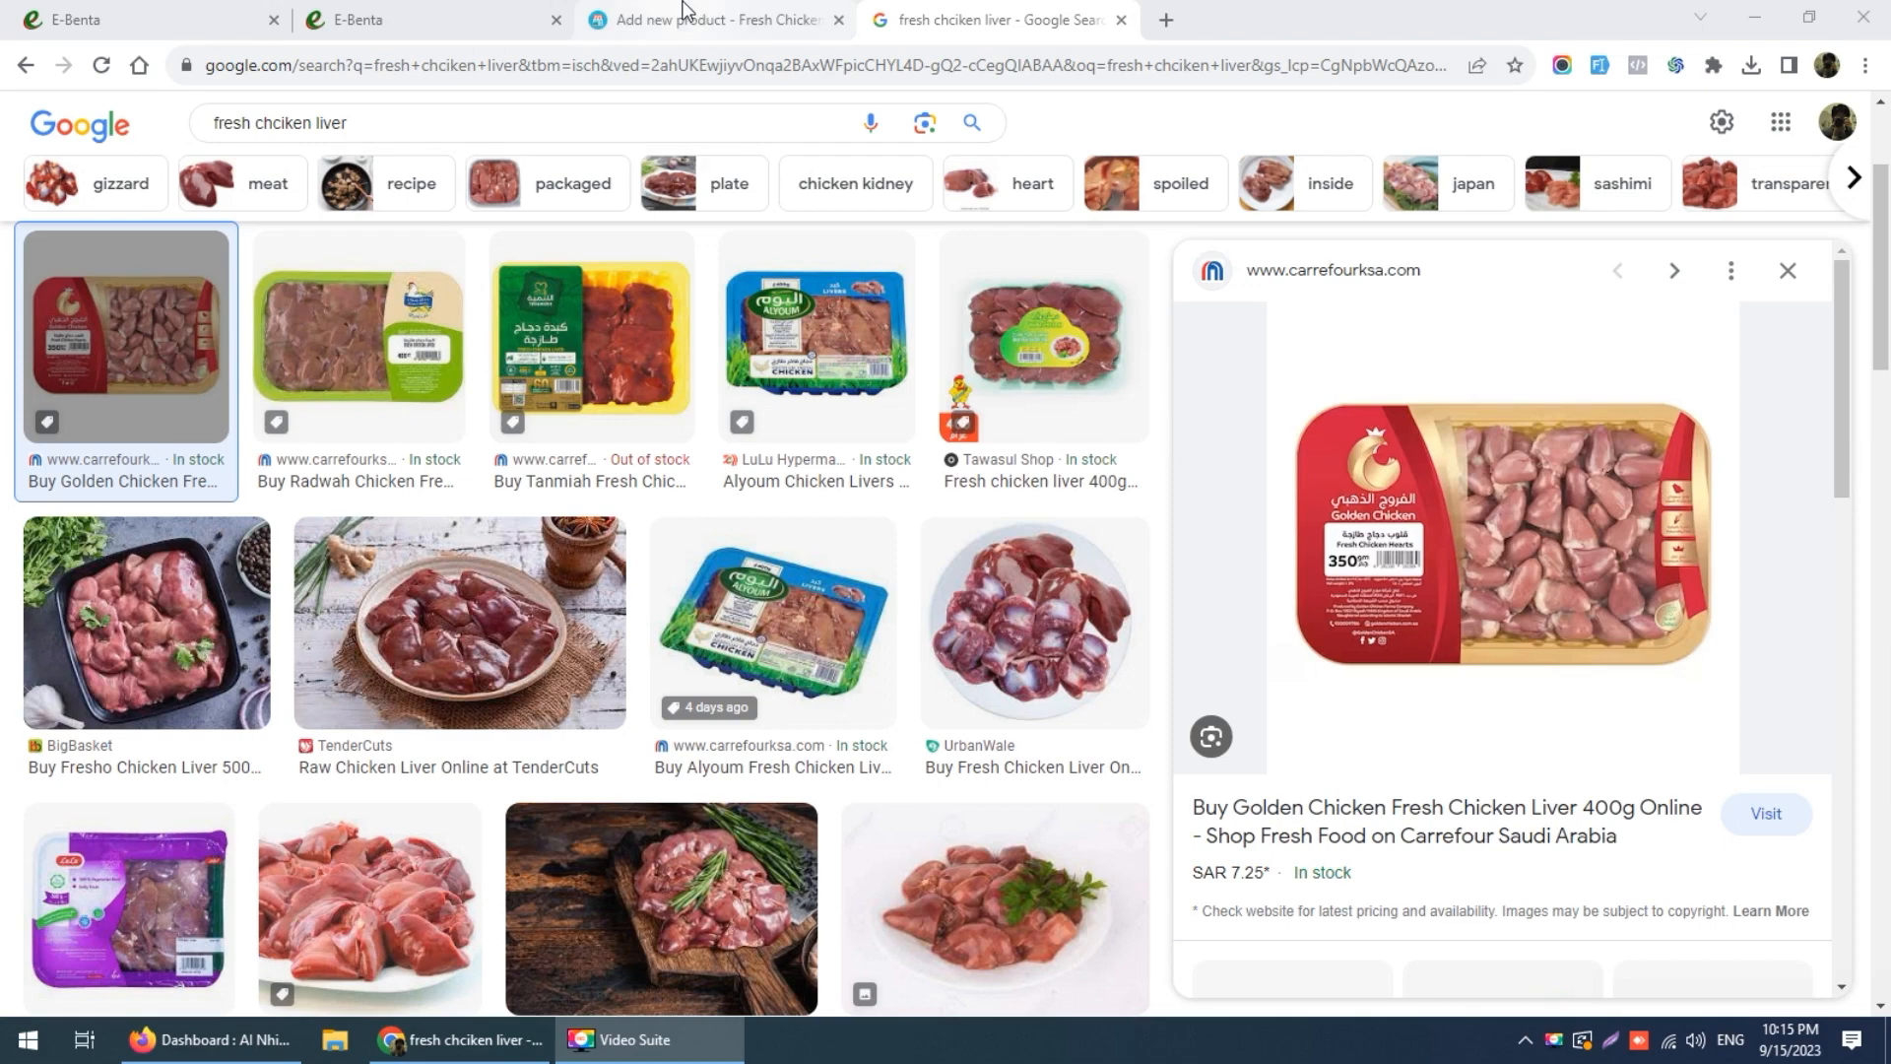
{"action": "left_click", "coordinate": [686, 10]}
Step: Enter product name Fresh Chicken, keep unit Pieces, leave brand unset, and fill alert quantity 5
{"action": "left_click", "coordinate": [672, 287]}
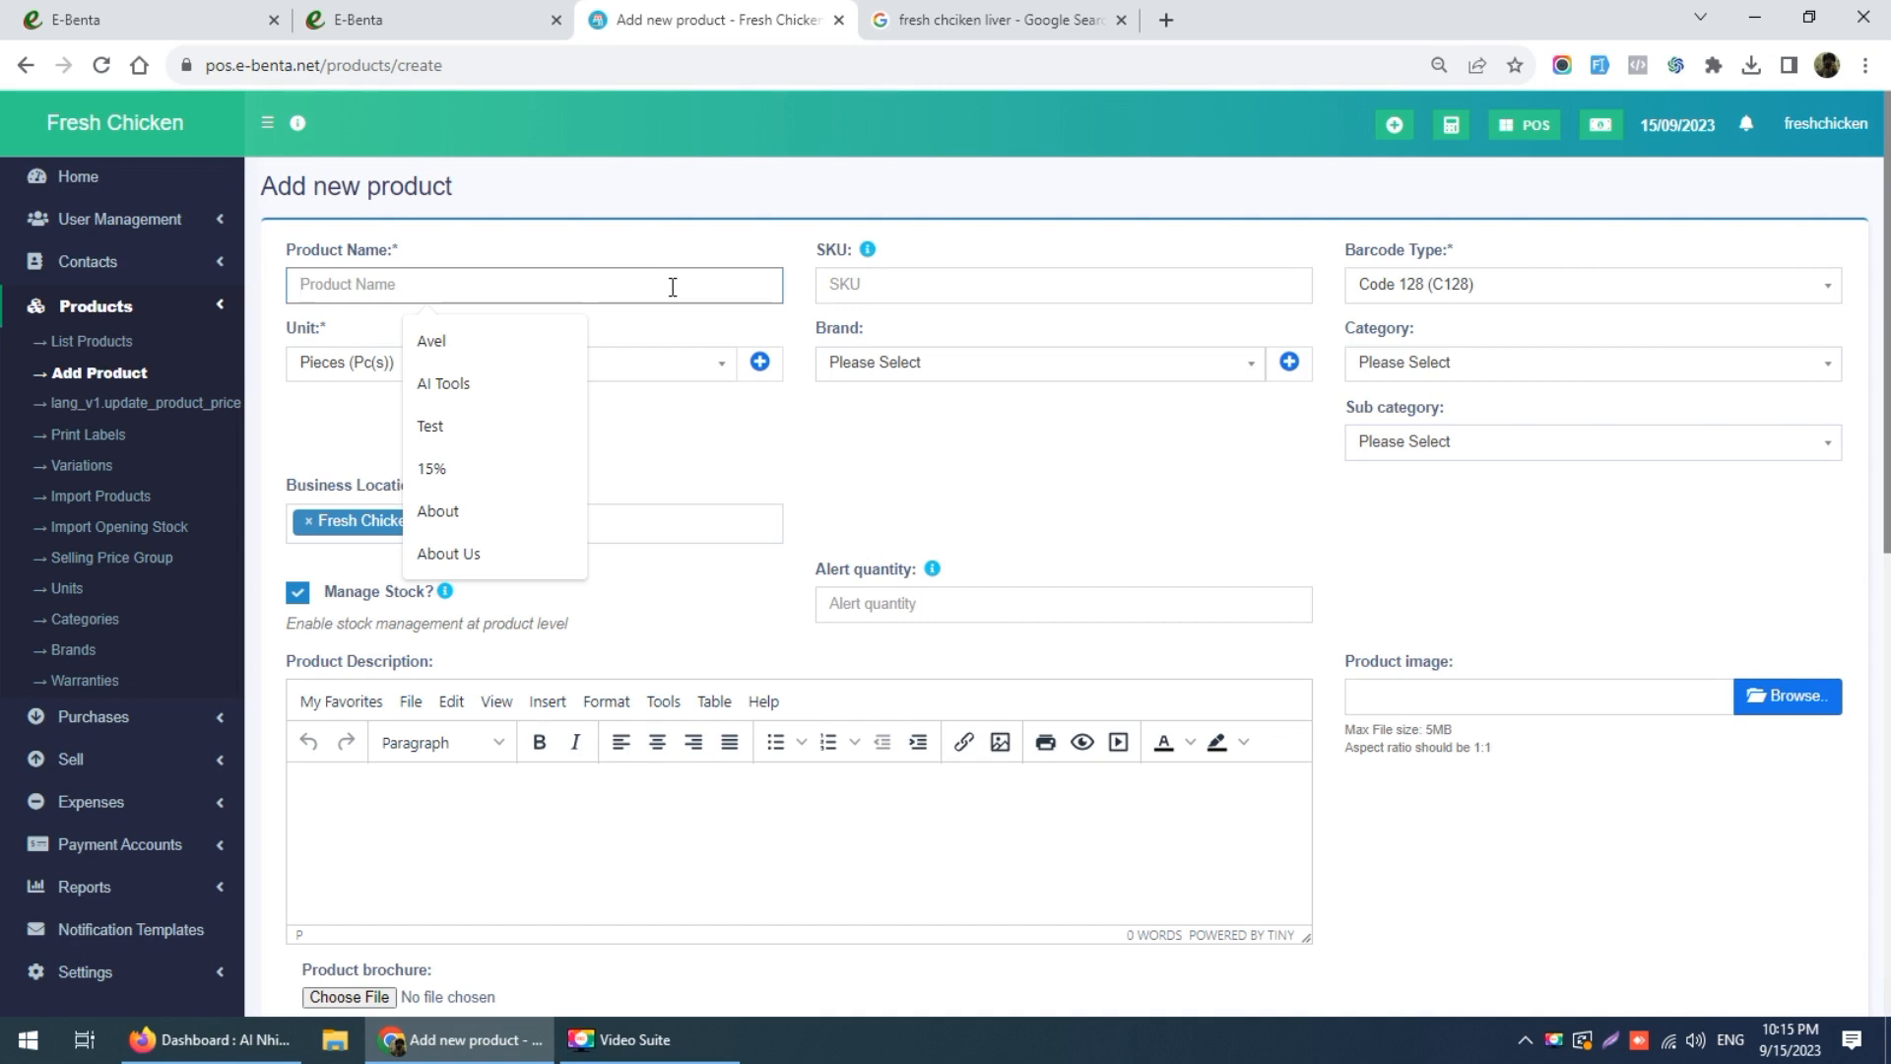
{"action": "type", "text": "Fresh Chicken Tie"}
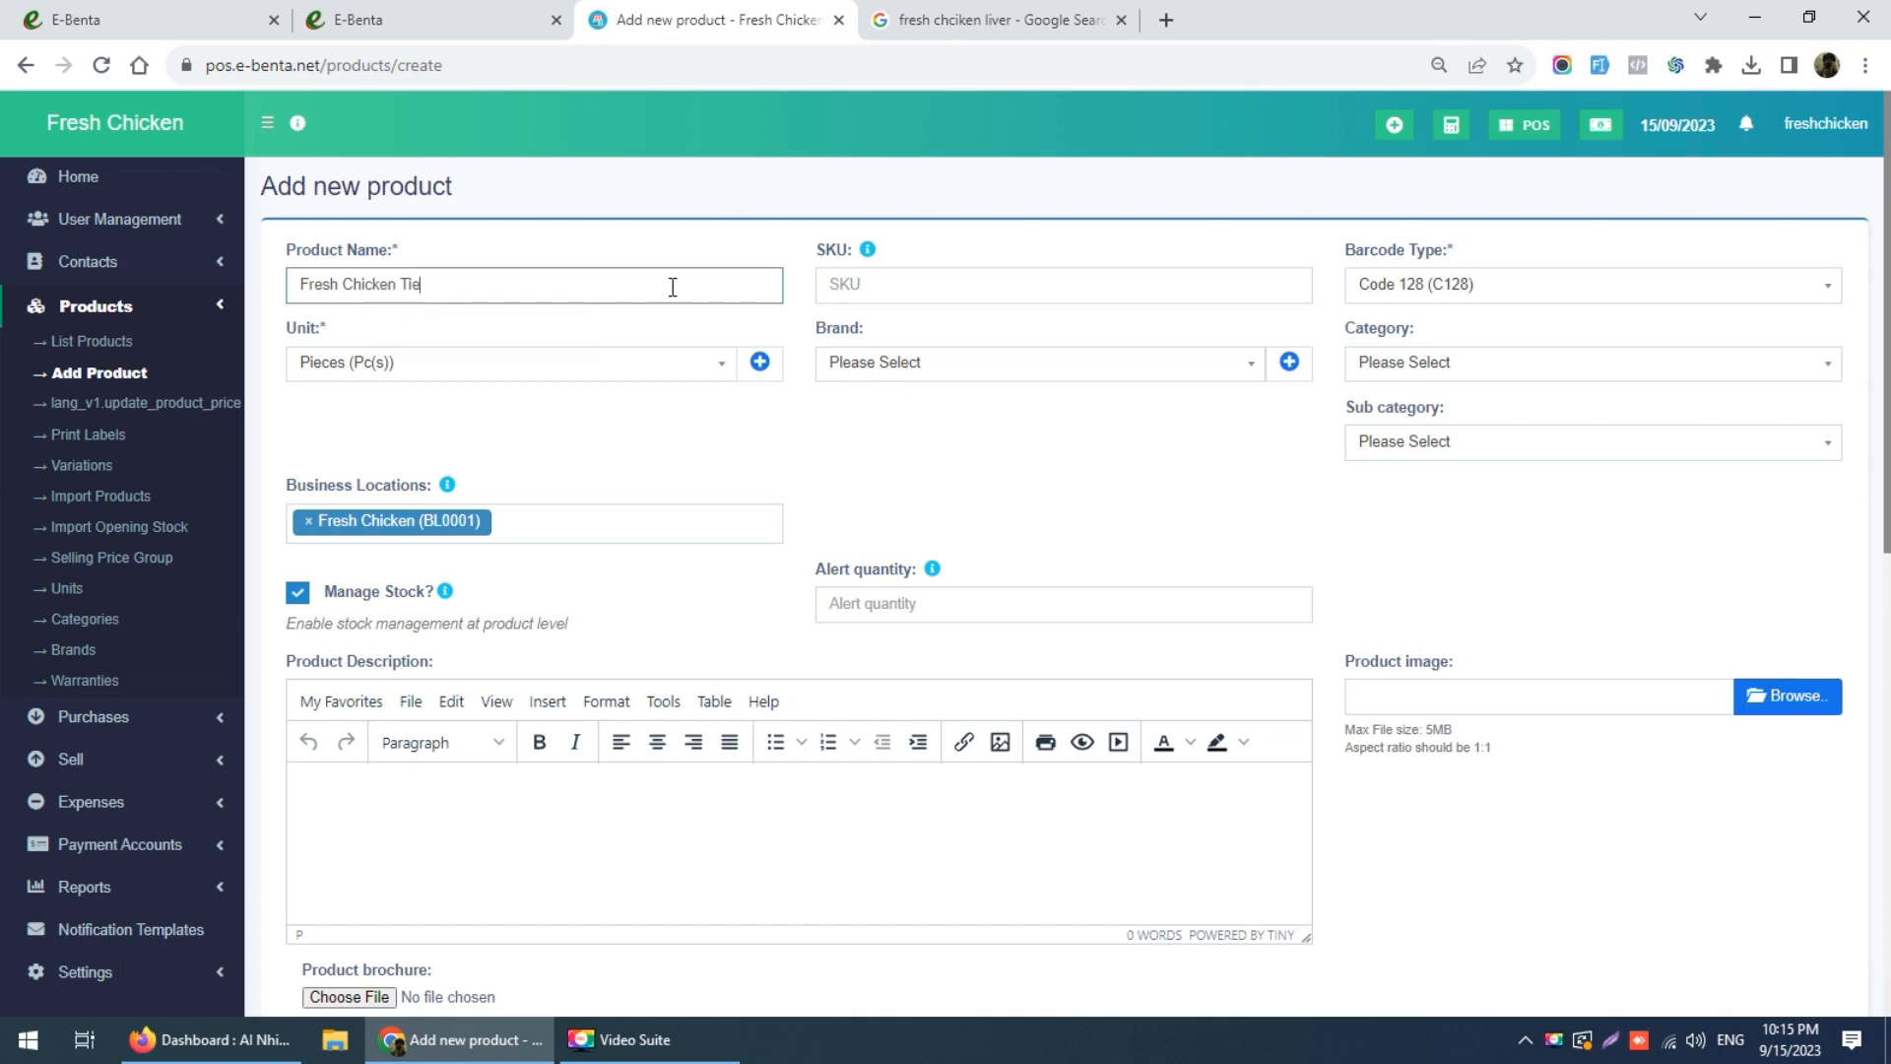
{"action": "left_click", "coordinate": [547, 370]}
{"action": "left_click", "coordinate": [548, 371]}
{"action": "left_click", "coordinate": [912, 363]}
{"action": "left_click", "coordinate": [912, 362]}
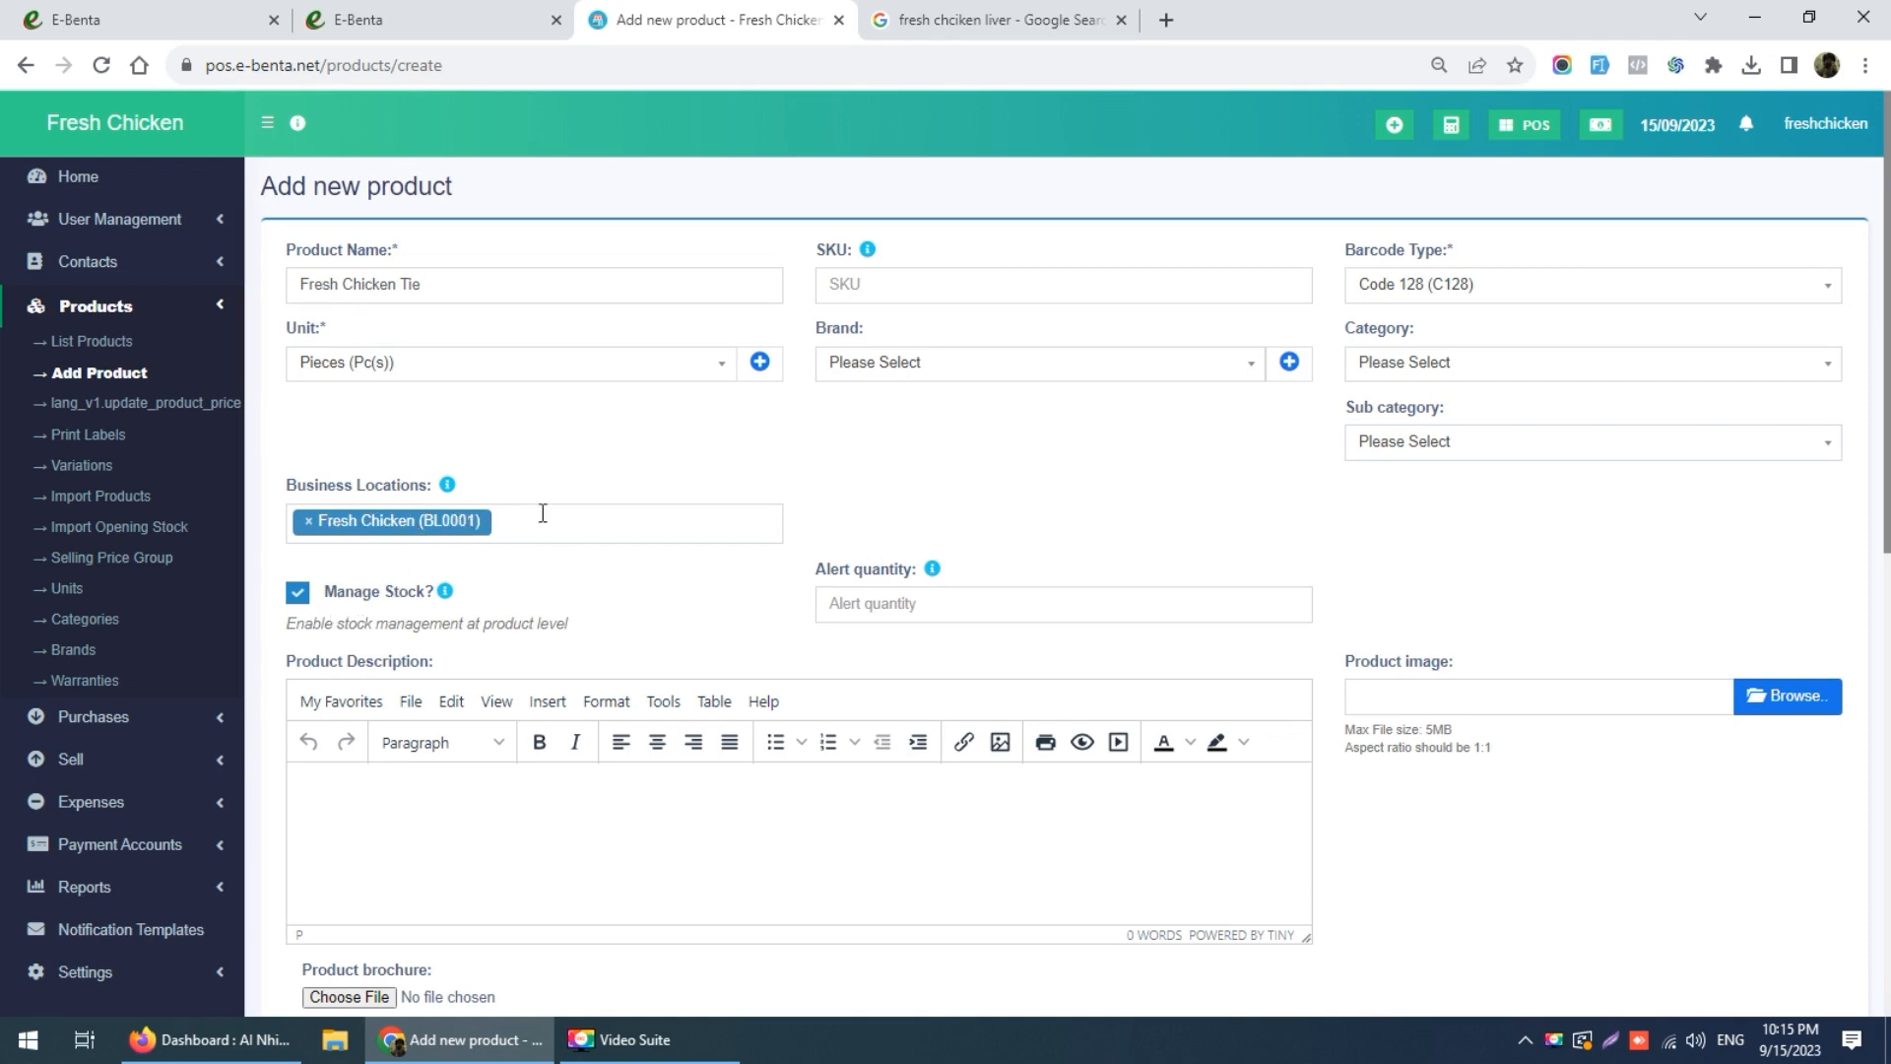
{"action": "left_click", "coordinate": [862, 599]}
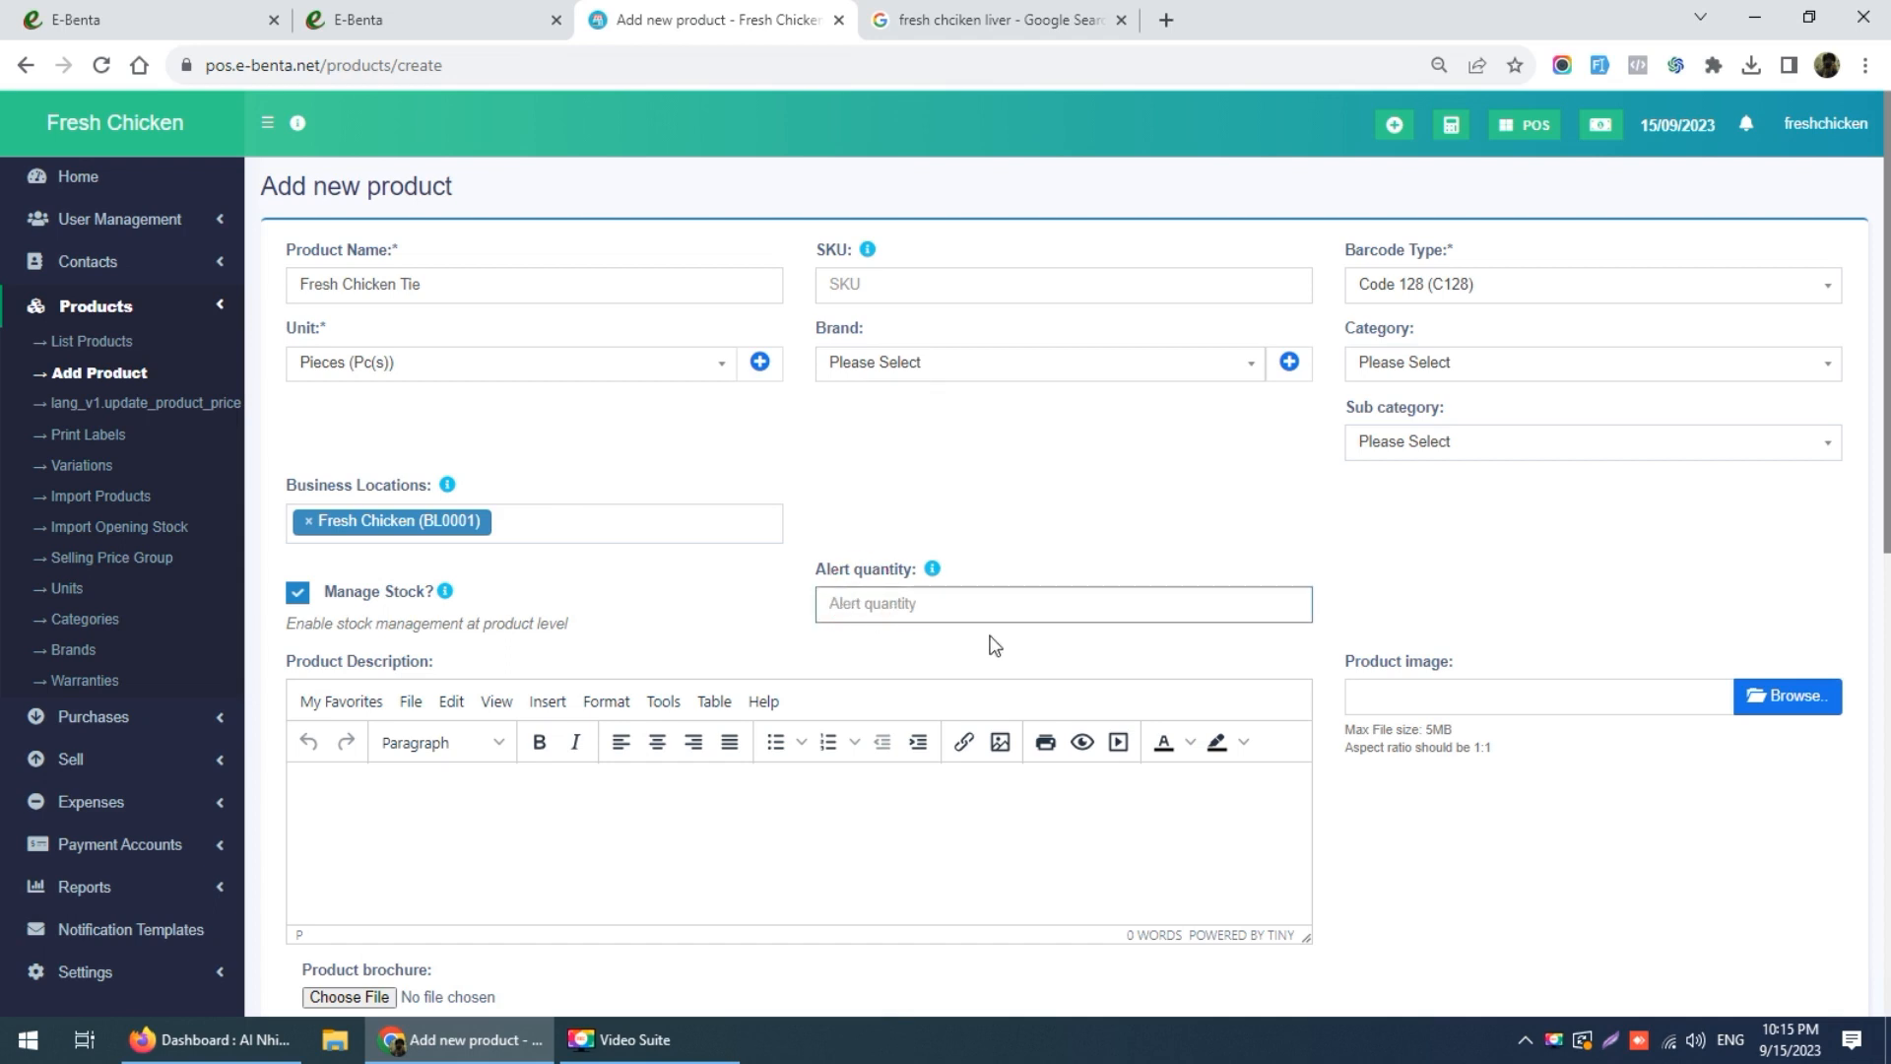
Step: Set the alert quantity to 5
{"action": "type", "text": "5"}
{"action": "left_click", "coordinate": [981, 642]}
{"action": "scroll", "coordinate": [981, 642], "scroll_direction": "down", "scroll_amount": 2}
Step: Attach images (1).jpeg from the Fresh Chicekn Client folder as the product image
{"action": "left_click", "coordinate": [1804, 461]}
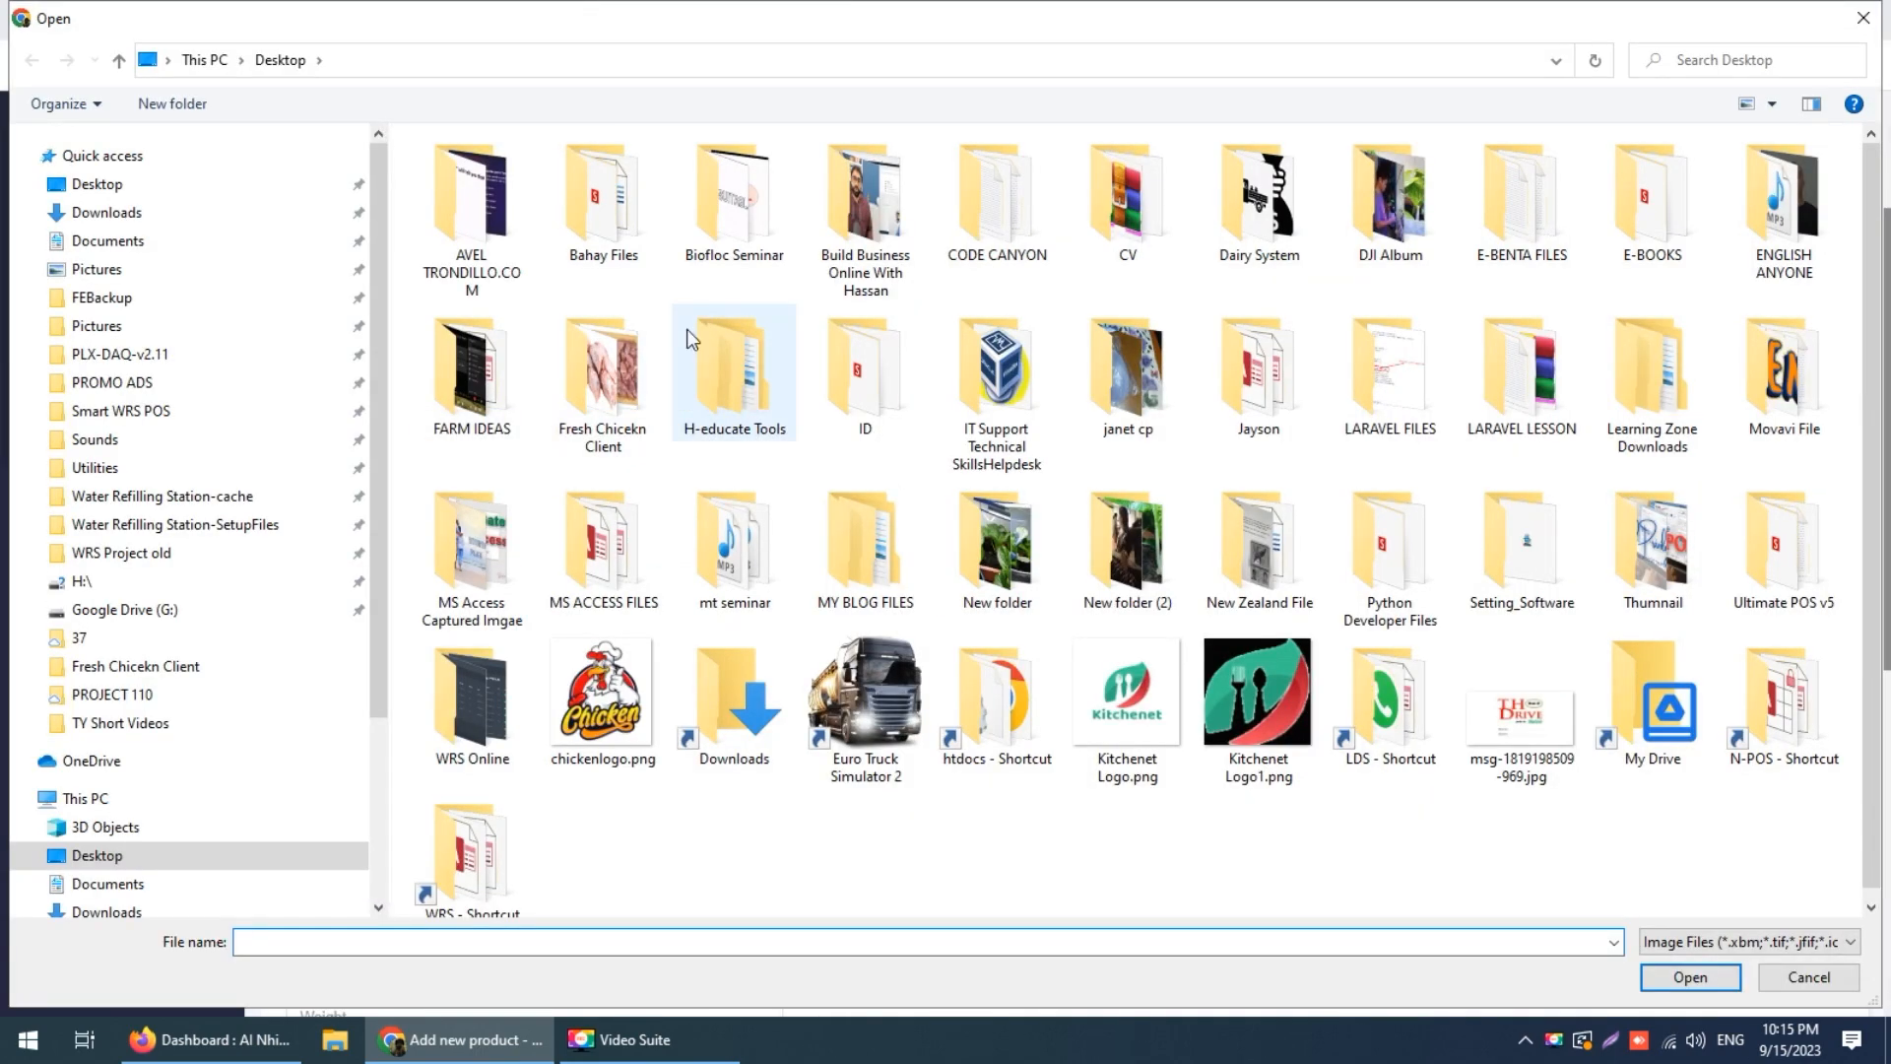
{"action": "double_click", "coordinate": [598, 394]}
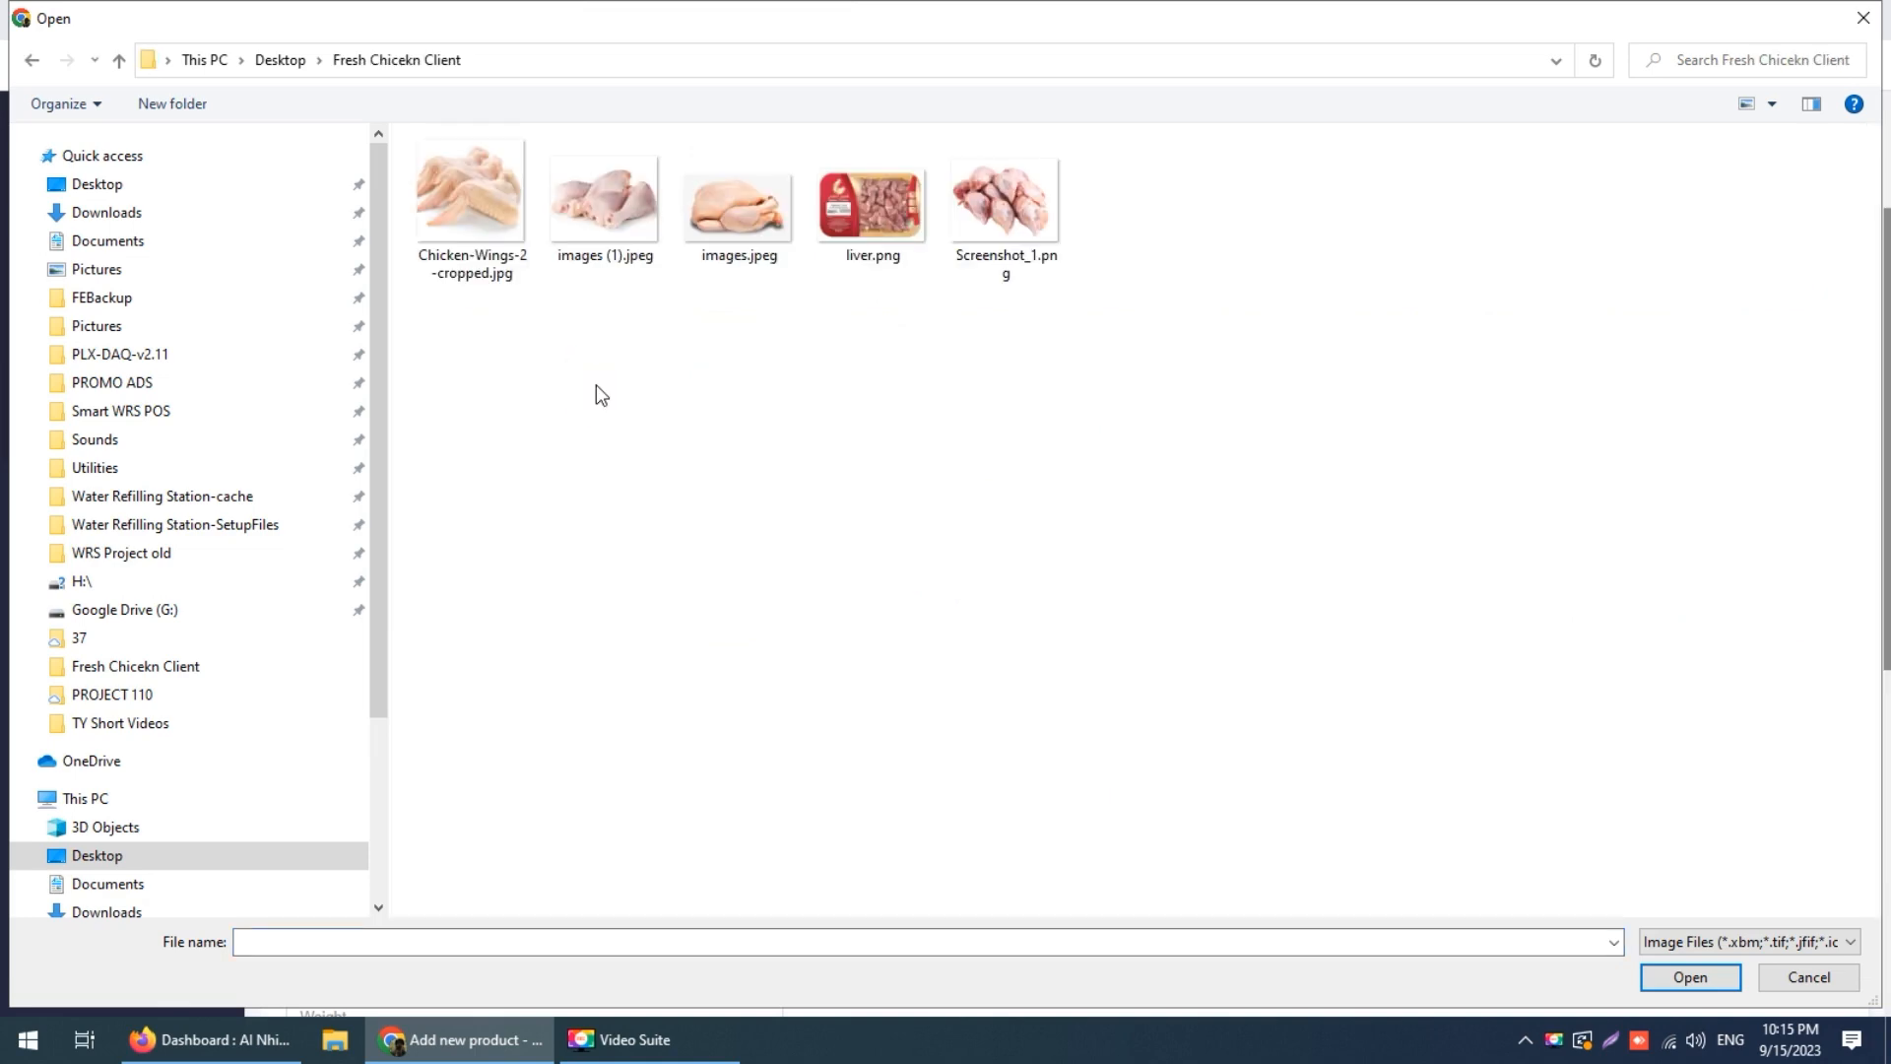
{"action": "double_click", "coordinate": [595, 198]}
Step: Leave the product Weight field blank, clearing the 1 that was entered
{"action": "scroll", "coordinate": [604, 232], "scroll_direction": "up", "scroll_amount": 3}
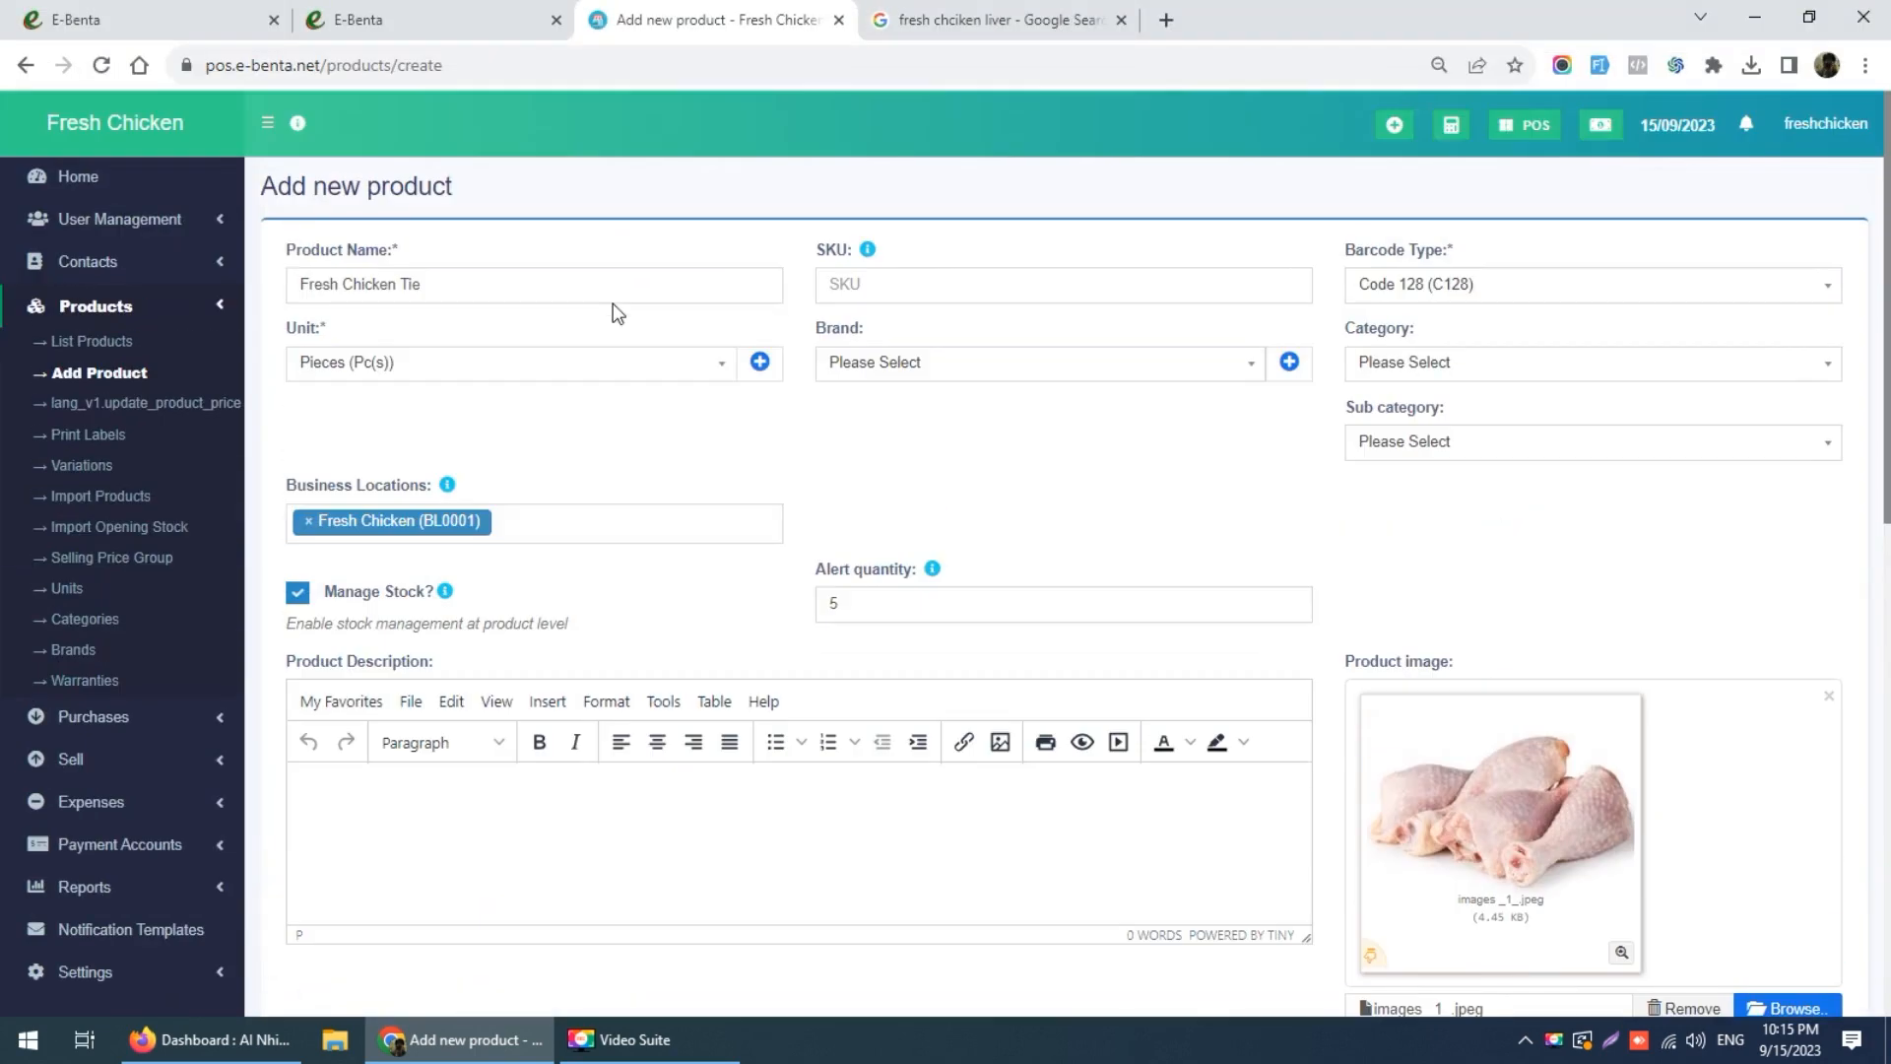
{"action": "scroll", "coordinate": [453, 328], "scroll_direction": "down", "scroll_amount": 3}
{"action": "scroll", "coordinate": [453, 331], "scroll_direction": "down", "scroll_amount": 2}
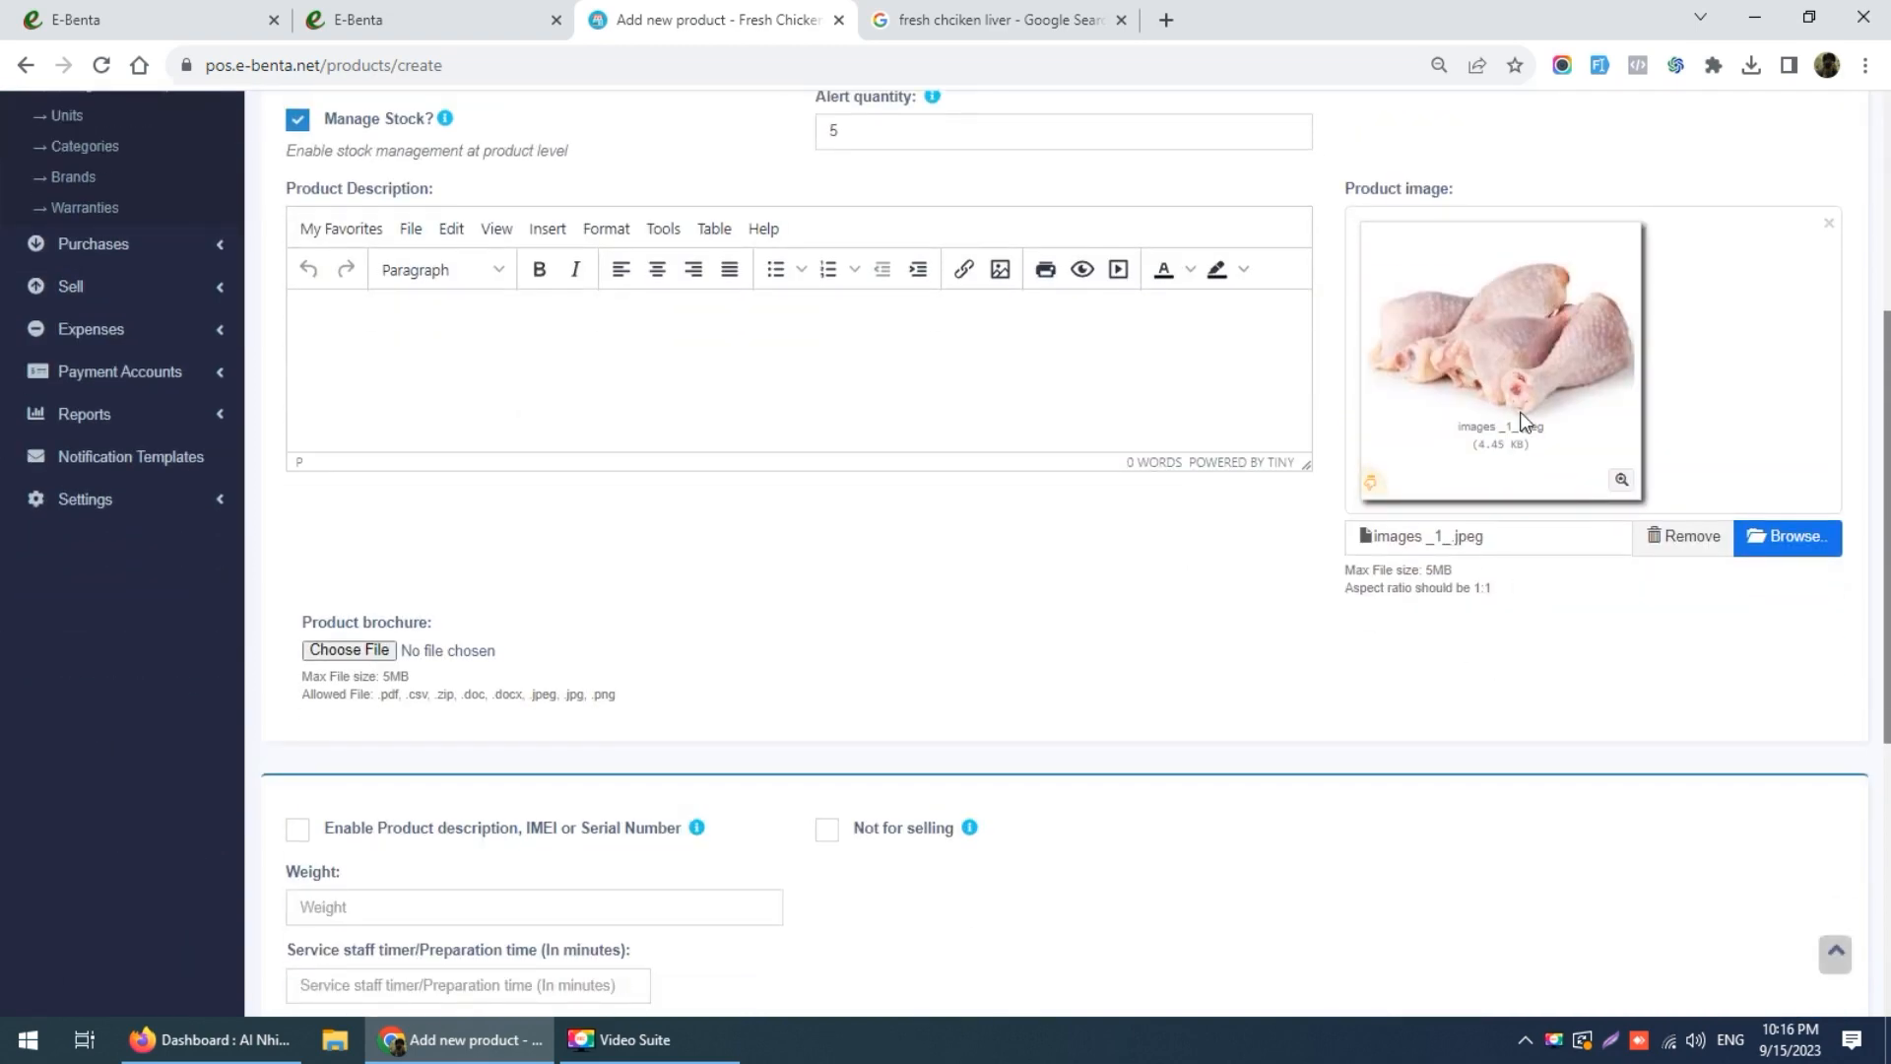
{"action": "scroll", "coordinate": [912, 641], "scroll_direction": "down", "scroll_amount": 3}
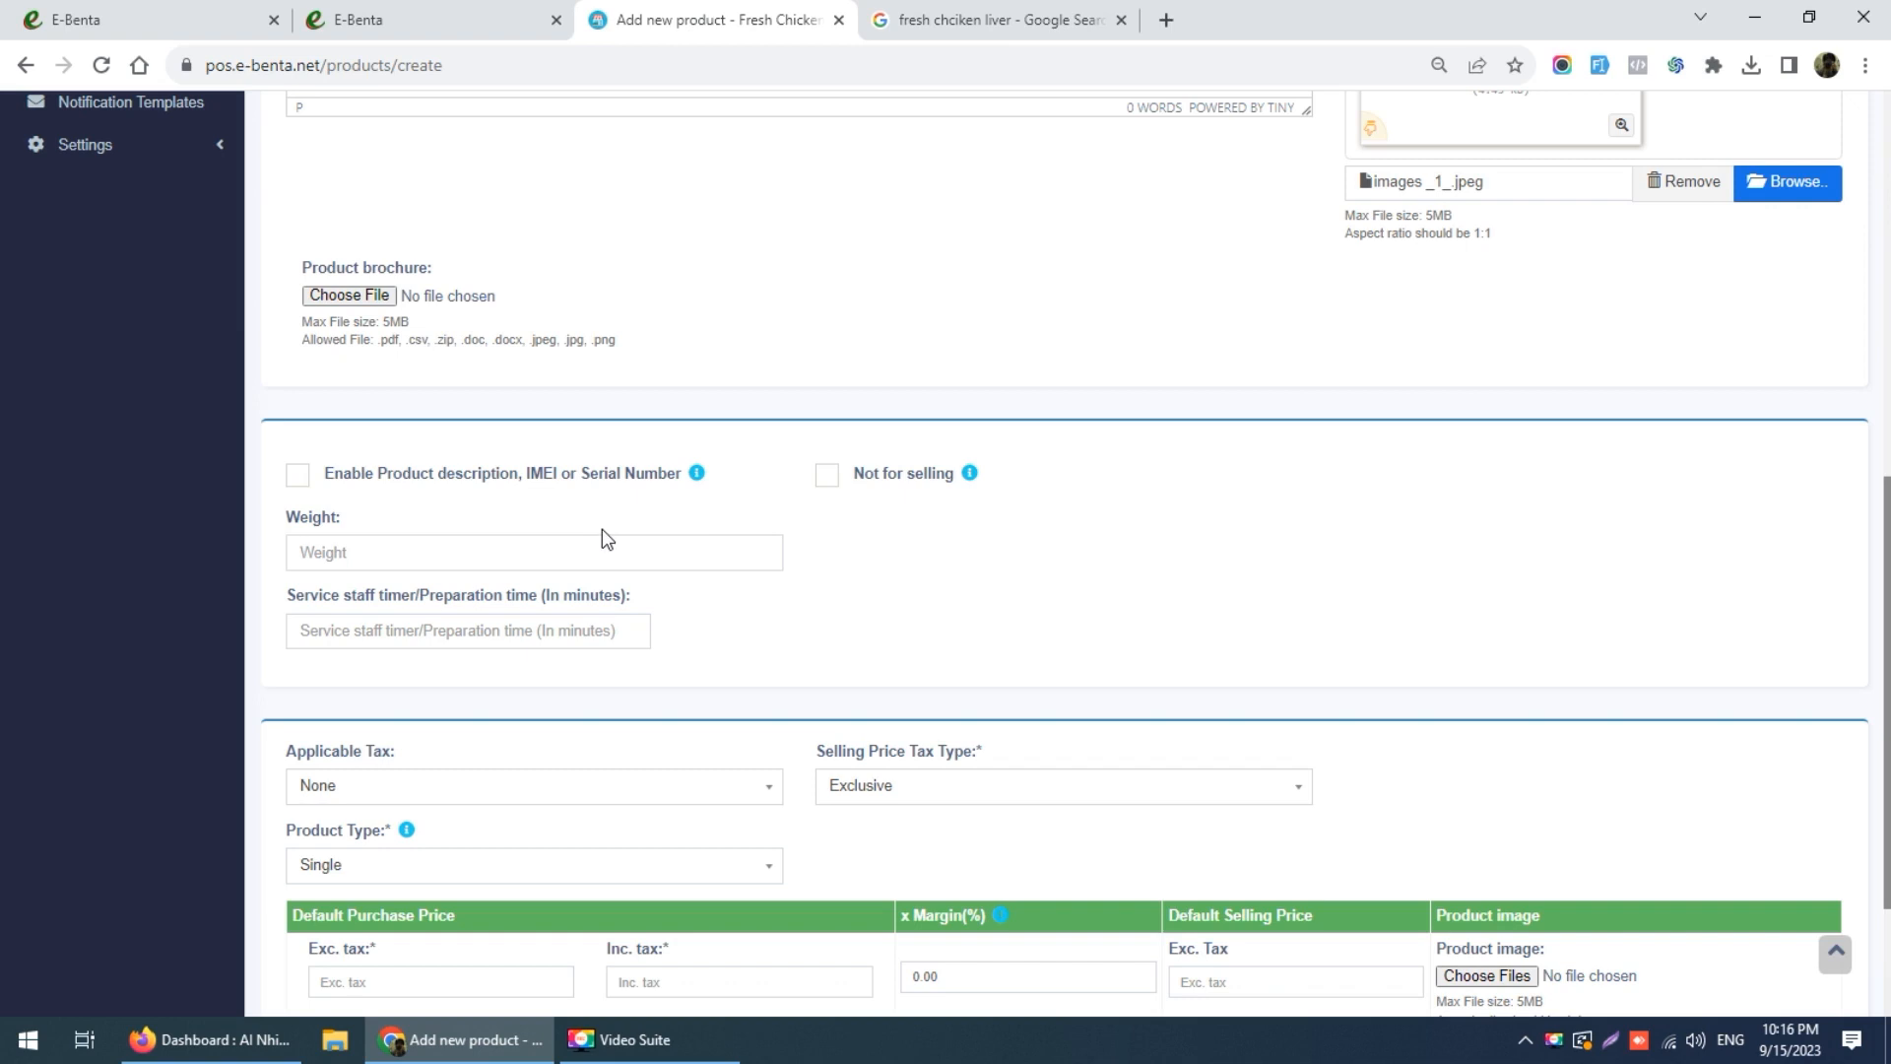
{"action": "left_click", "coordinate": [444, 554]}
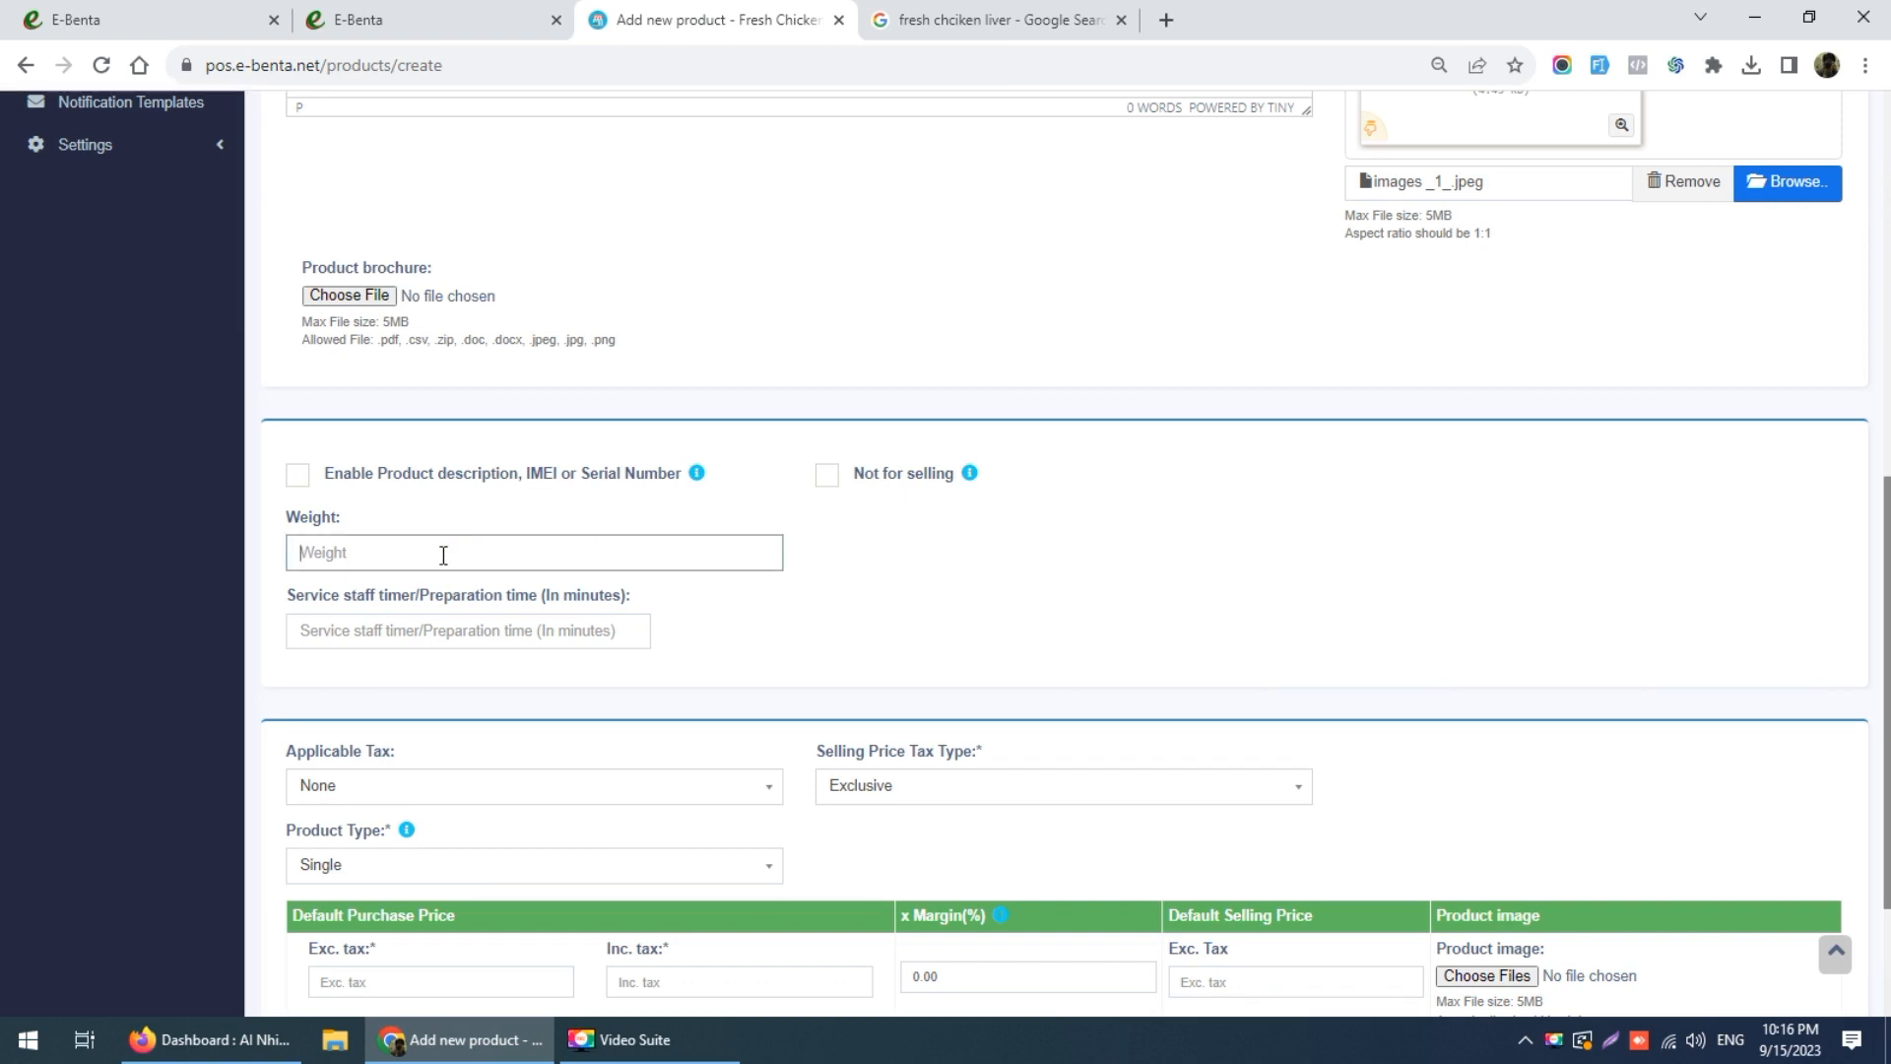
{"action": "type", "text": "1"}
{"action": "key", "text": "BackSpace"}
{"action": "key", "text": "BackSpace"}
{"action": "key", "text": "BackSpace"}
Step: Set Applicable Tax to 15% and Selling Price Tax Type to Inclusive
{"action": "scroll", "coordinate": [696, 659], "scroll_direction": "down", "scroll_amount": 3}
{"action": "left_click", "coordinate": [474, 566]}
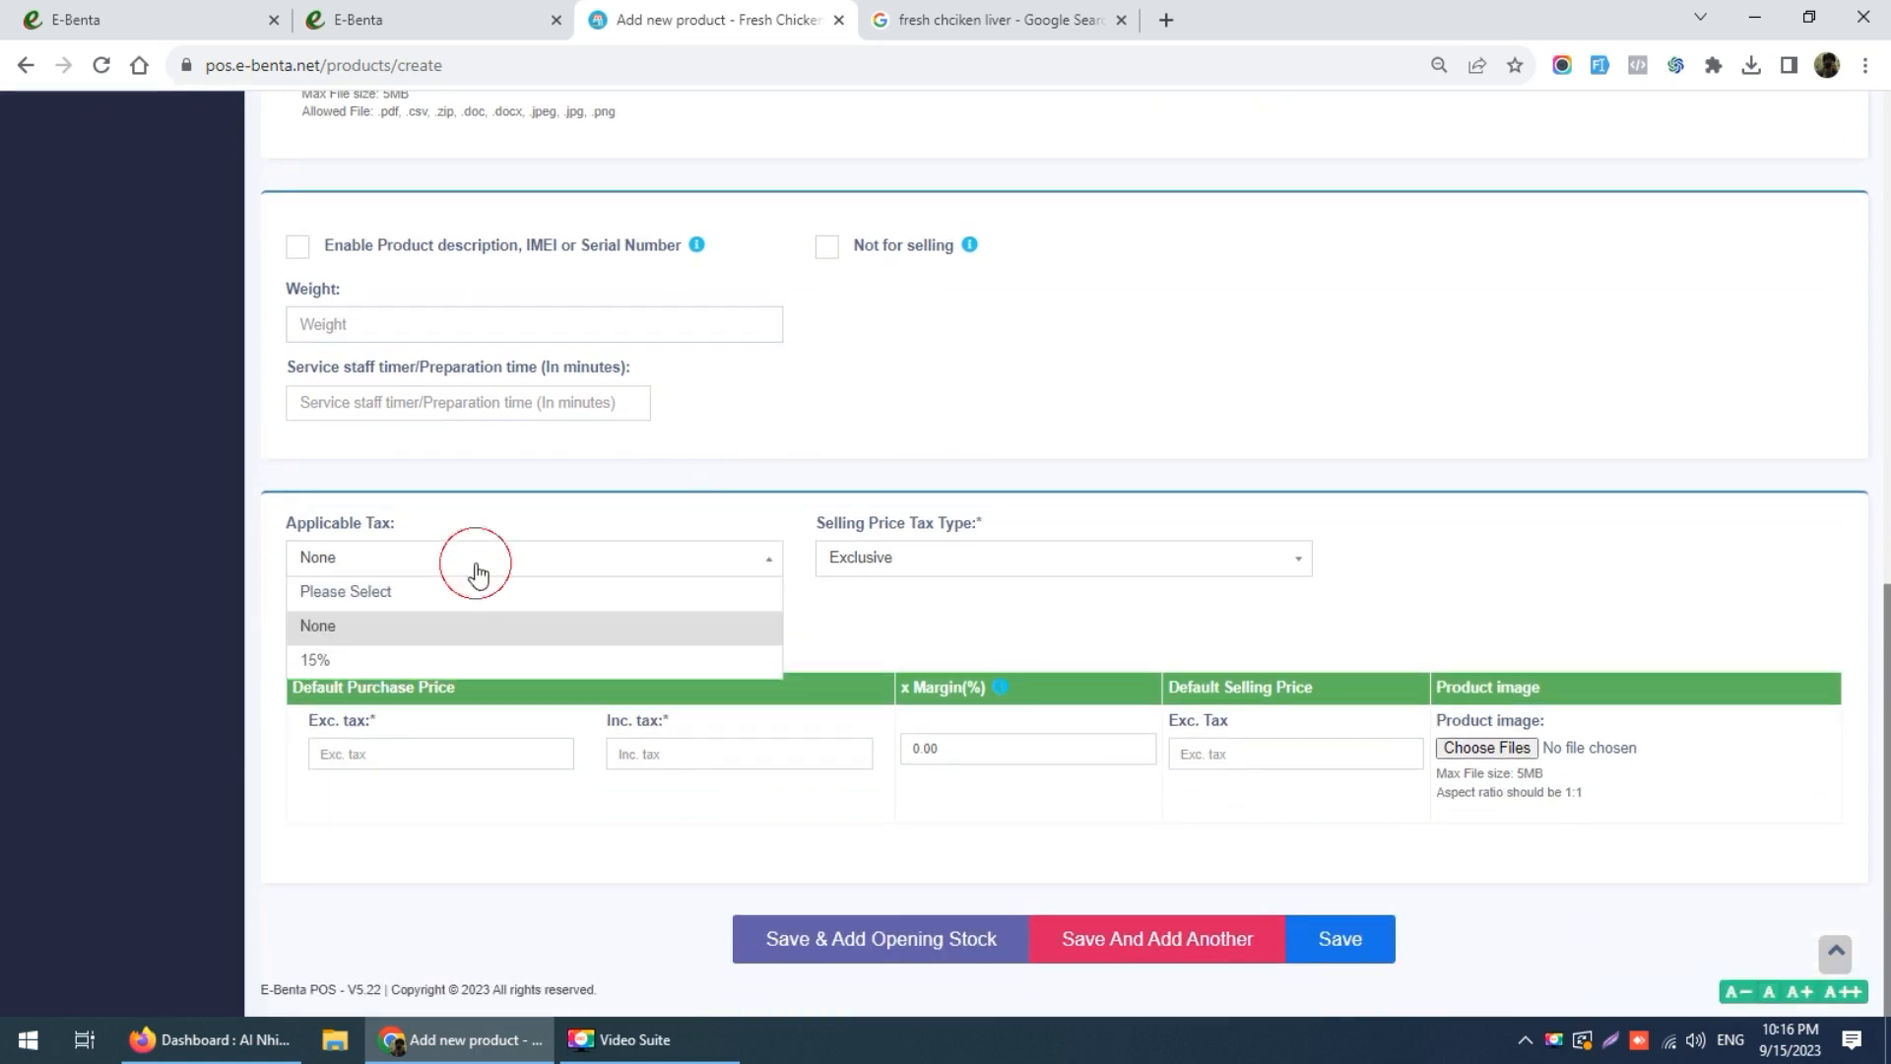
{"action": "left_click", "coordinate": [426, 659]}
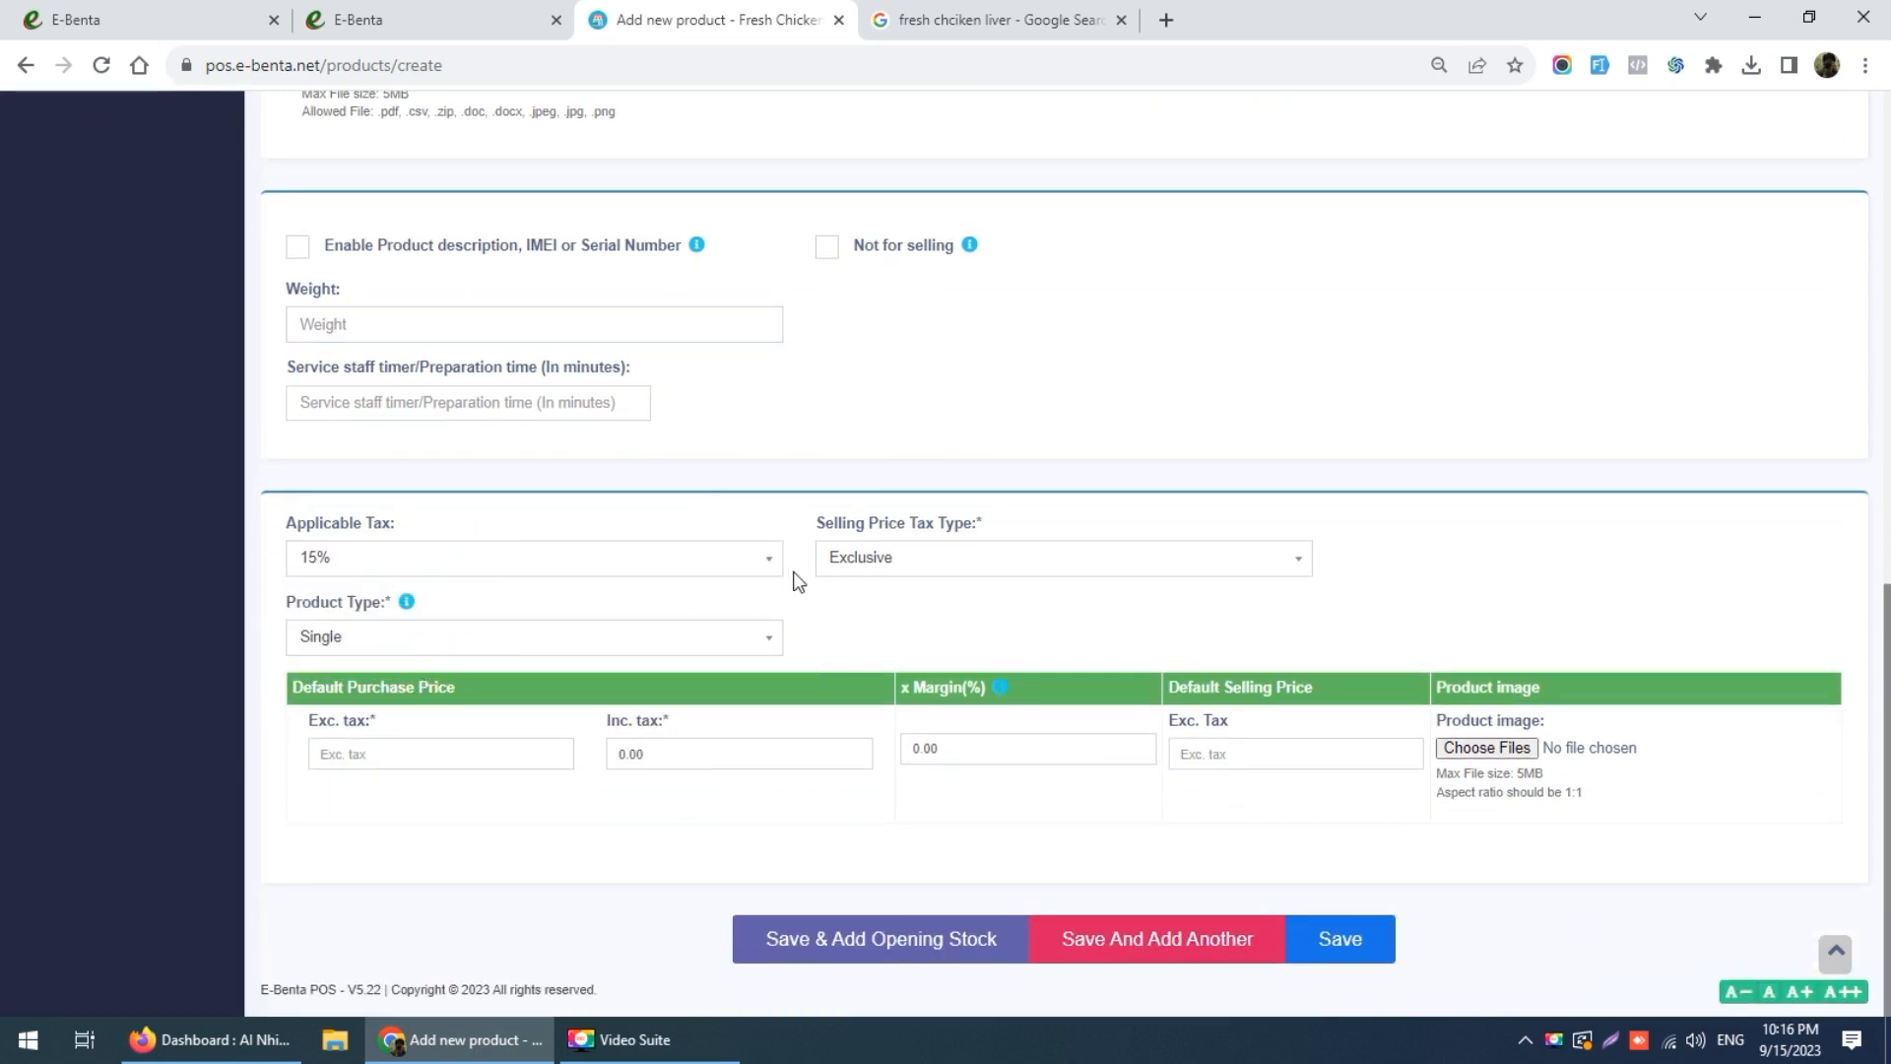
{"action": "left_click", "coordinate": [847, 568]}
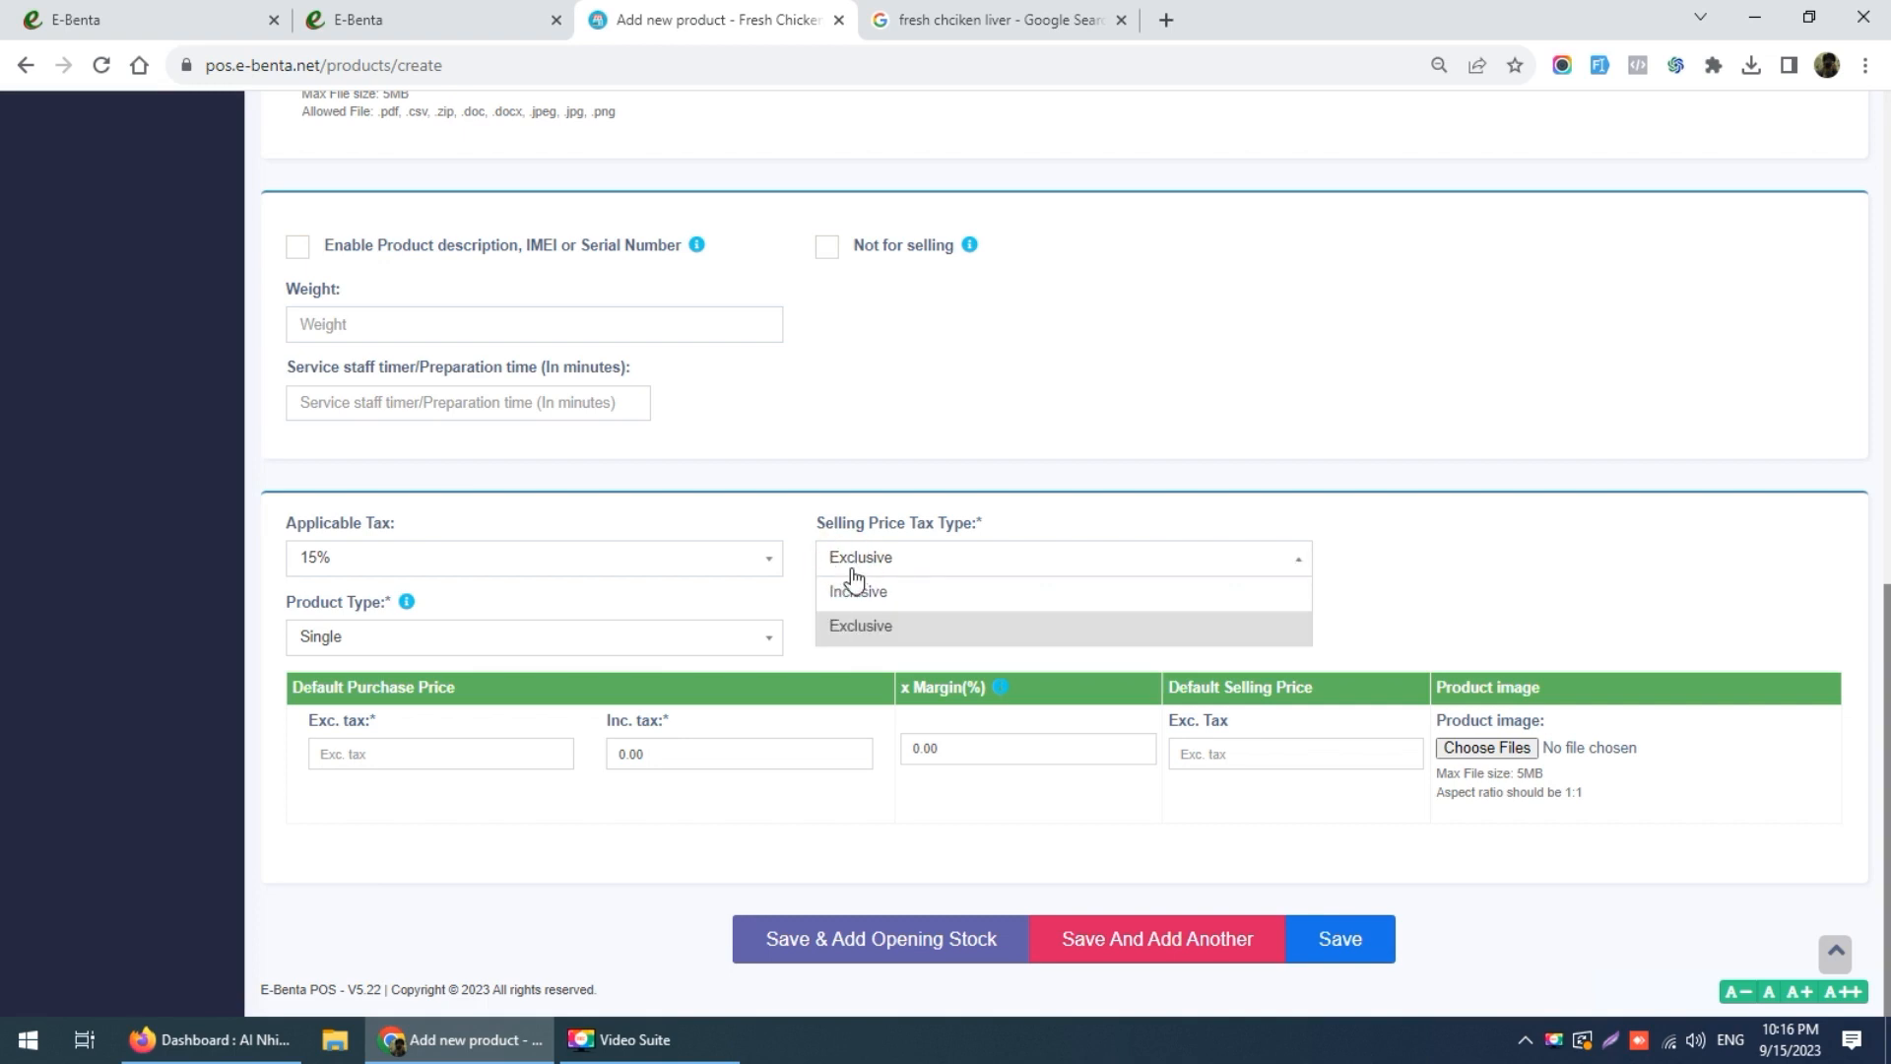
{"action": "left_click", "coordinate": [857, 599]}
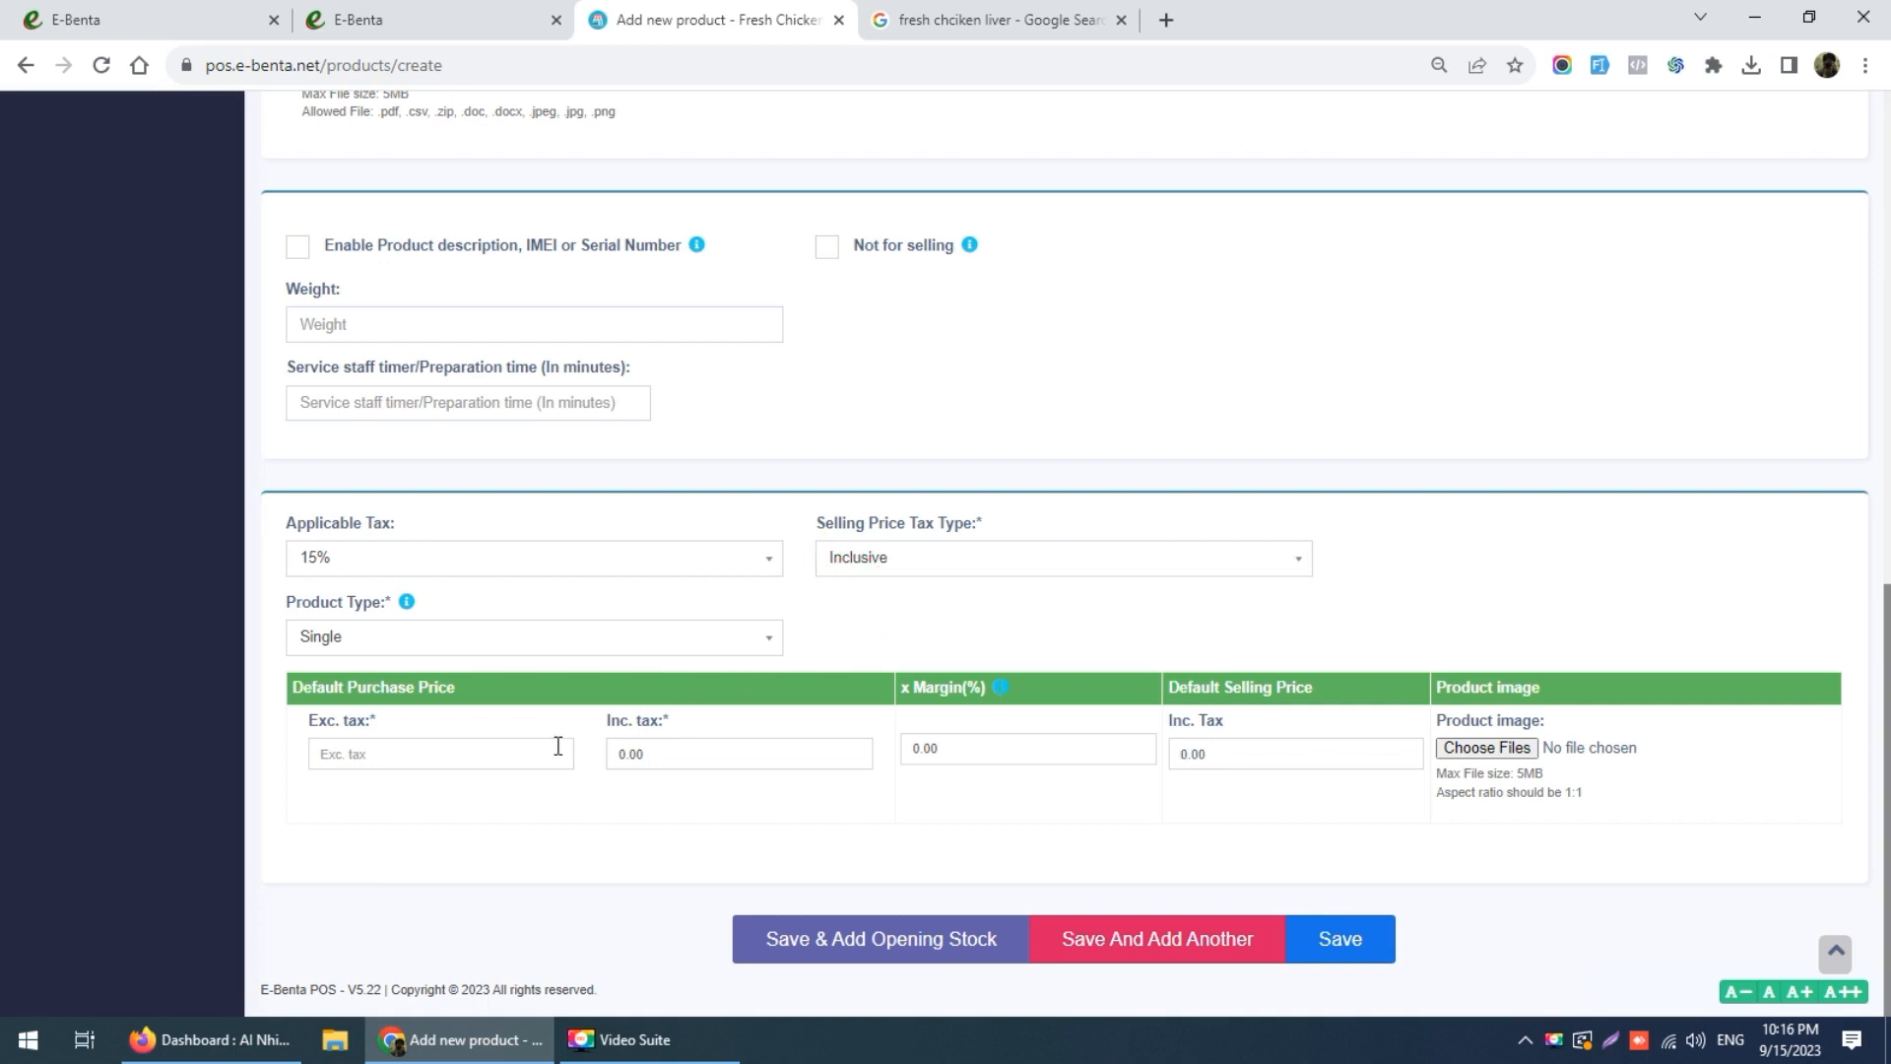
Step: Enter a purchase price of 10 excluding tax, giving 11.50 including tax
{"action": "left_click", "coordinate": [501, 751]}
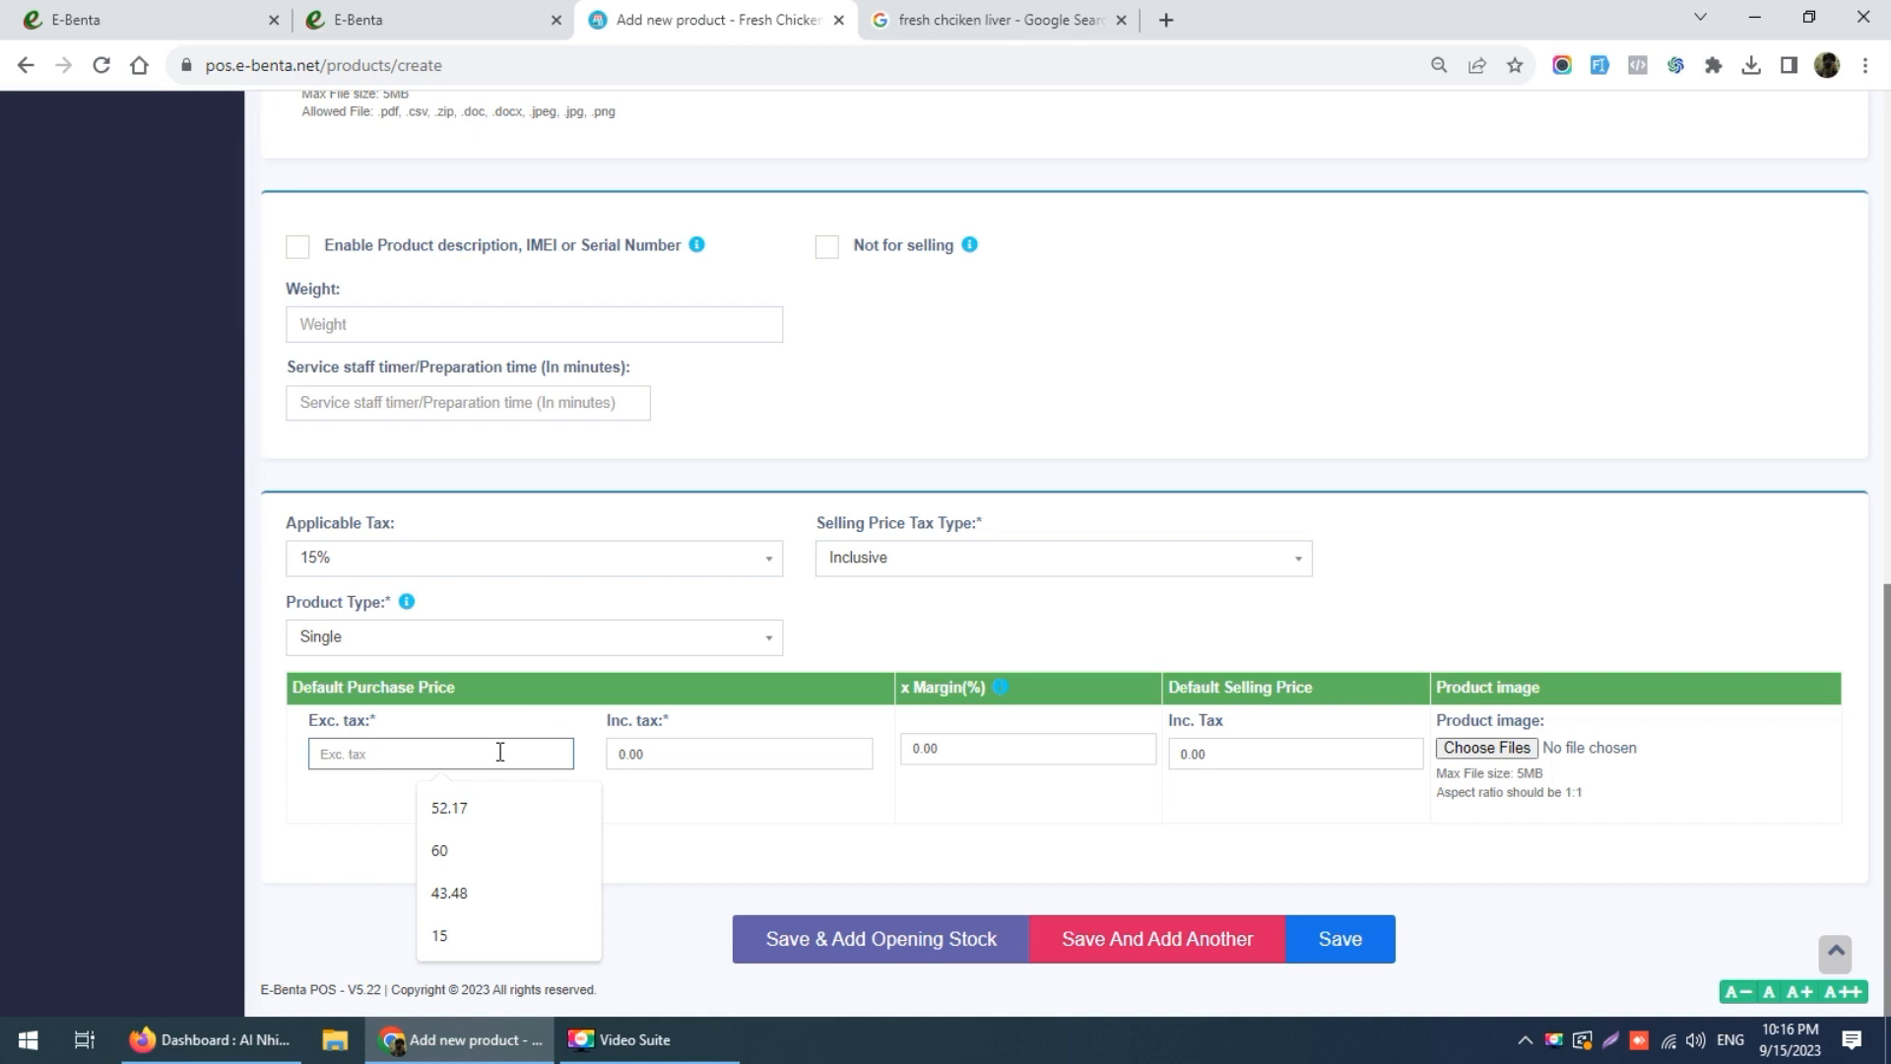
{"action": "type", "text": "10"}
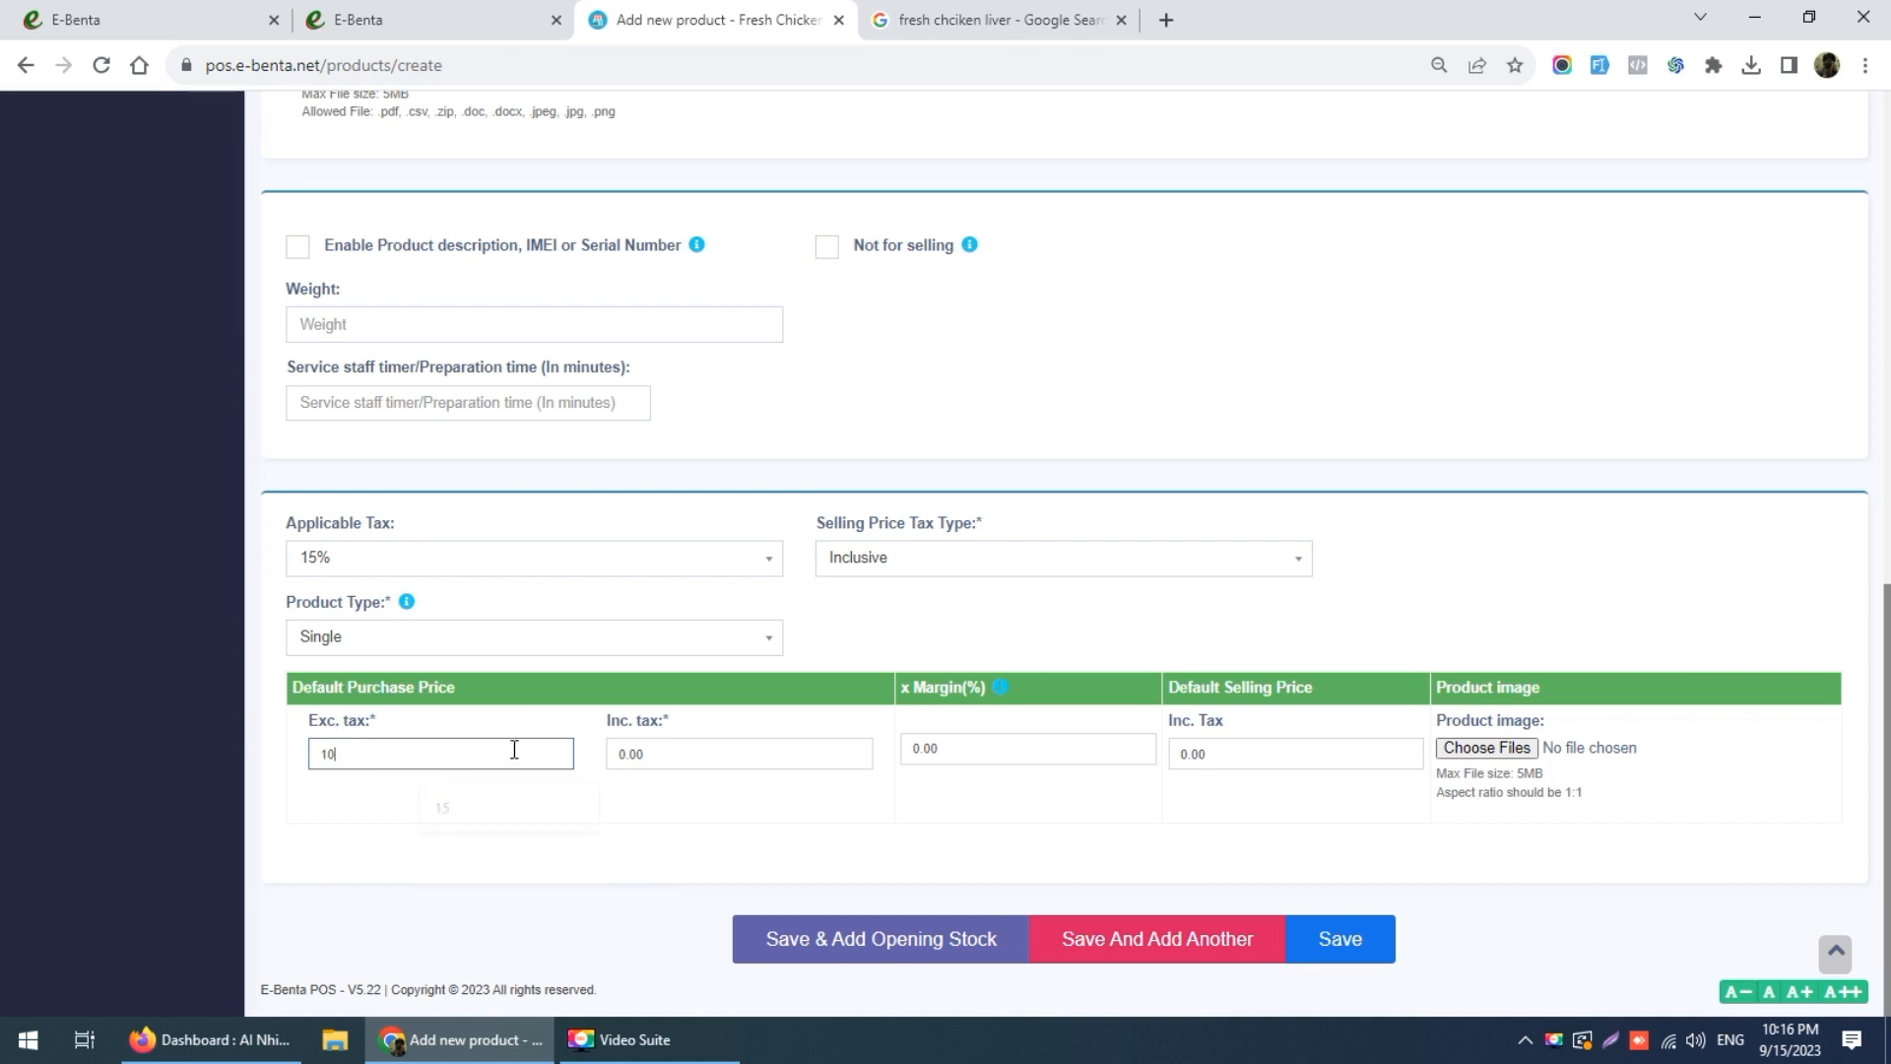
{"action": "left_click", "coordinate": [513, 800]}
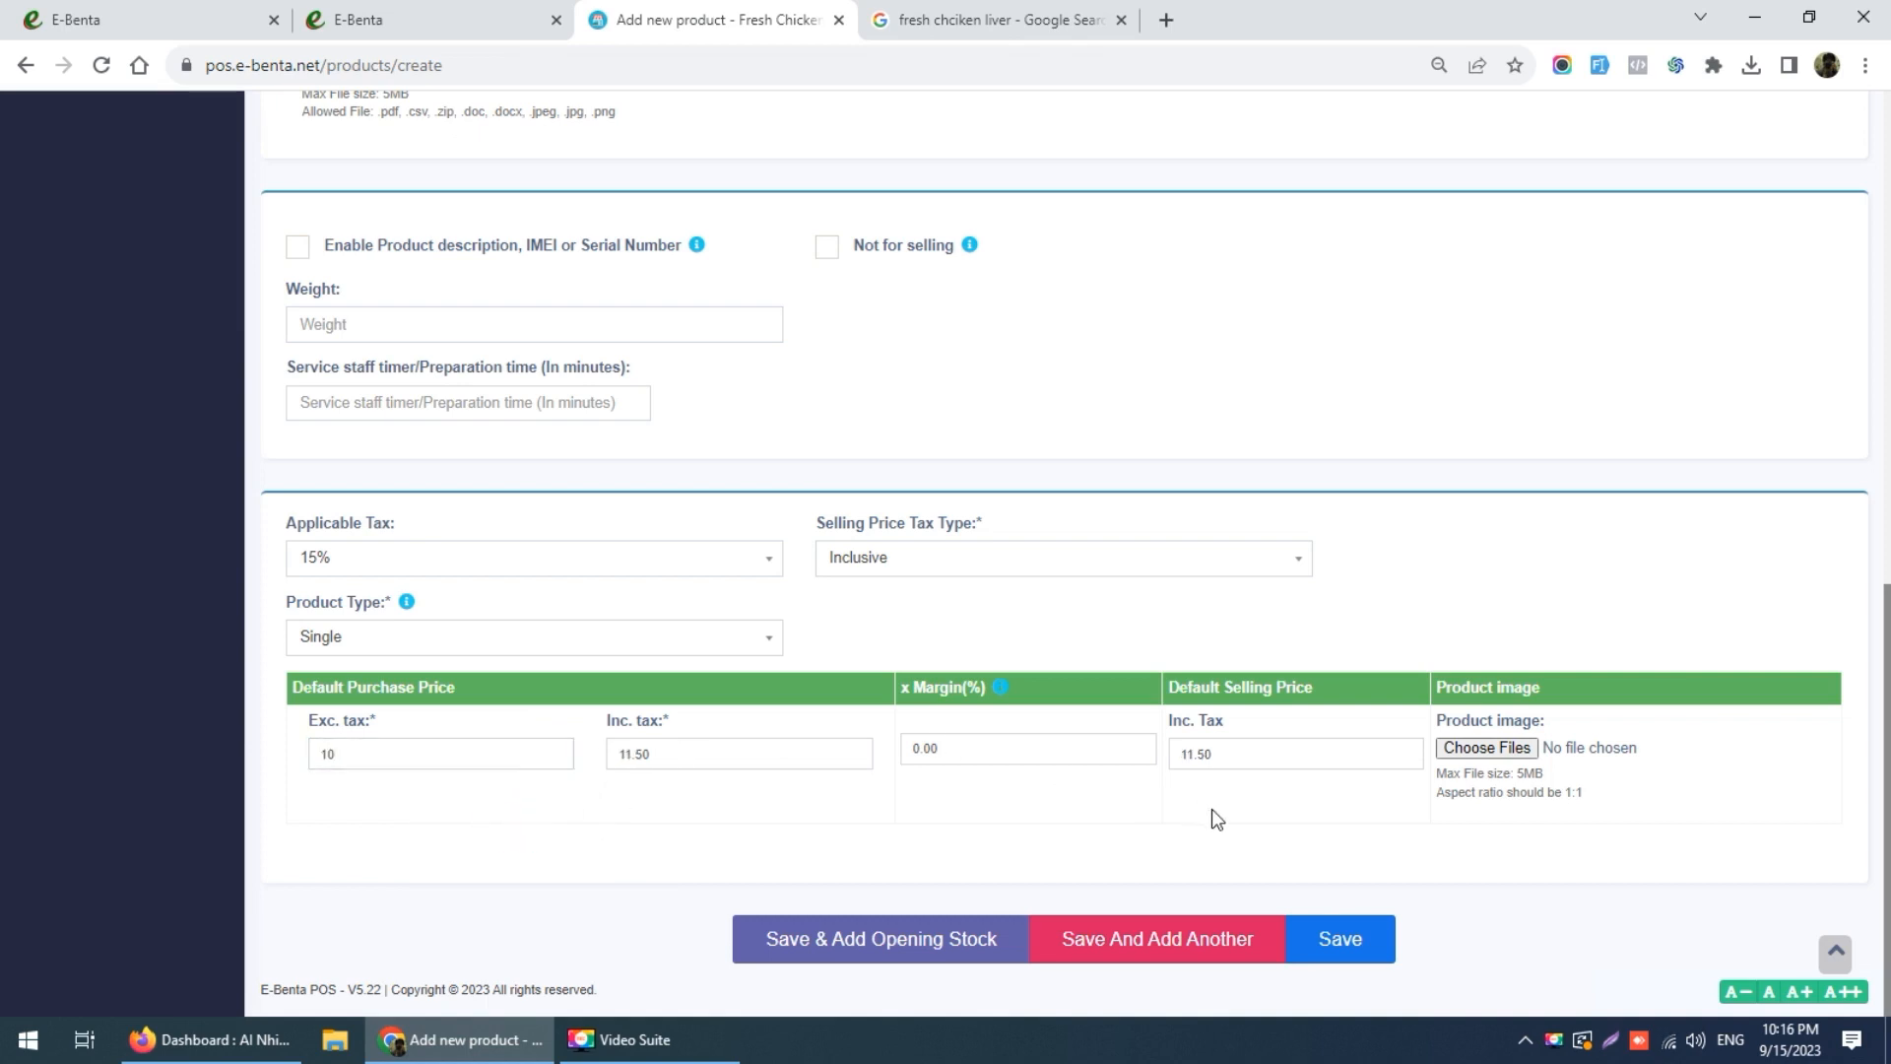
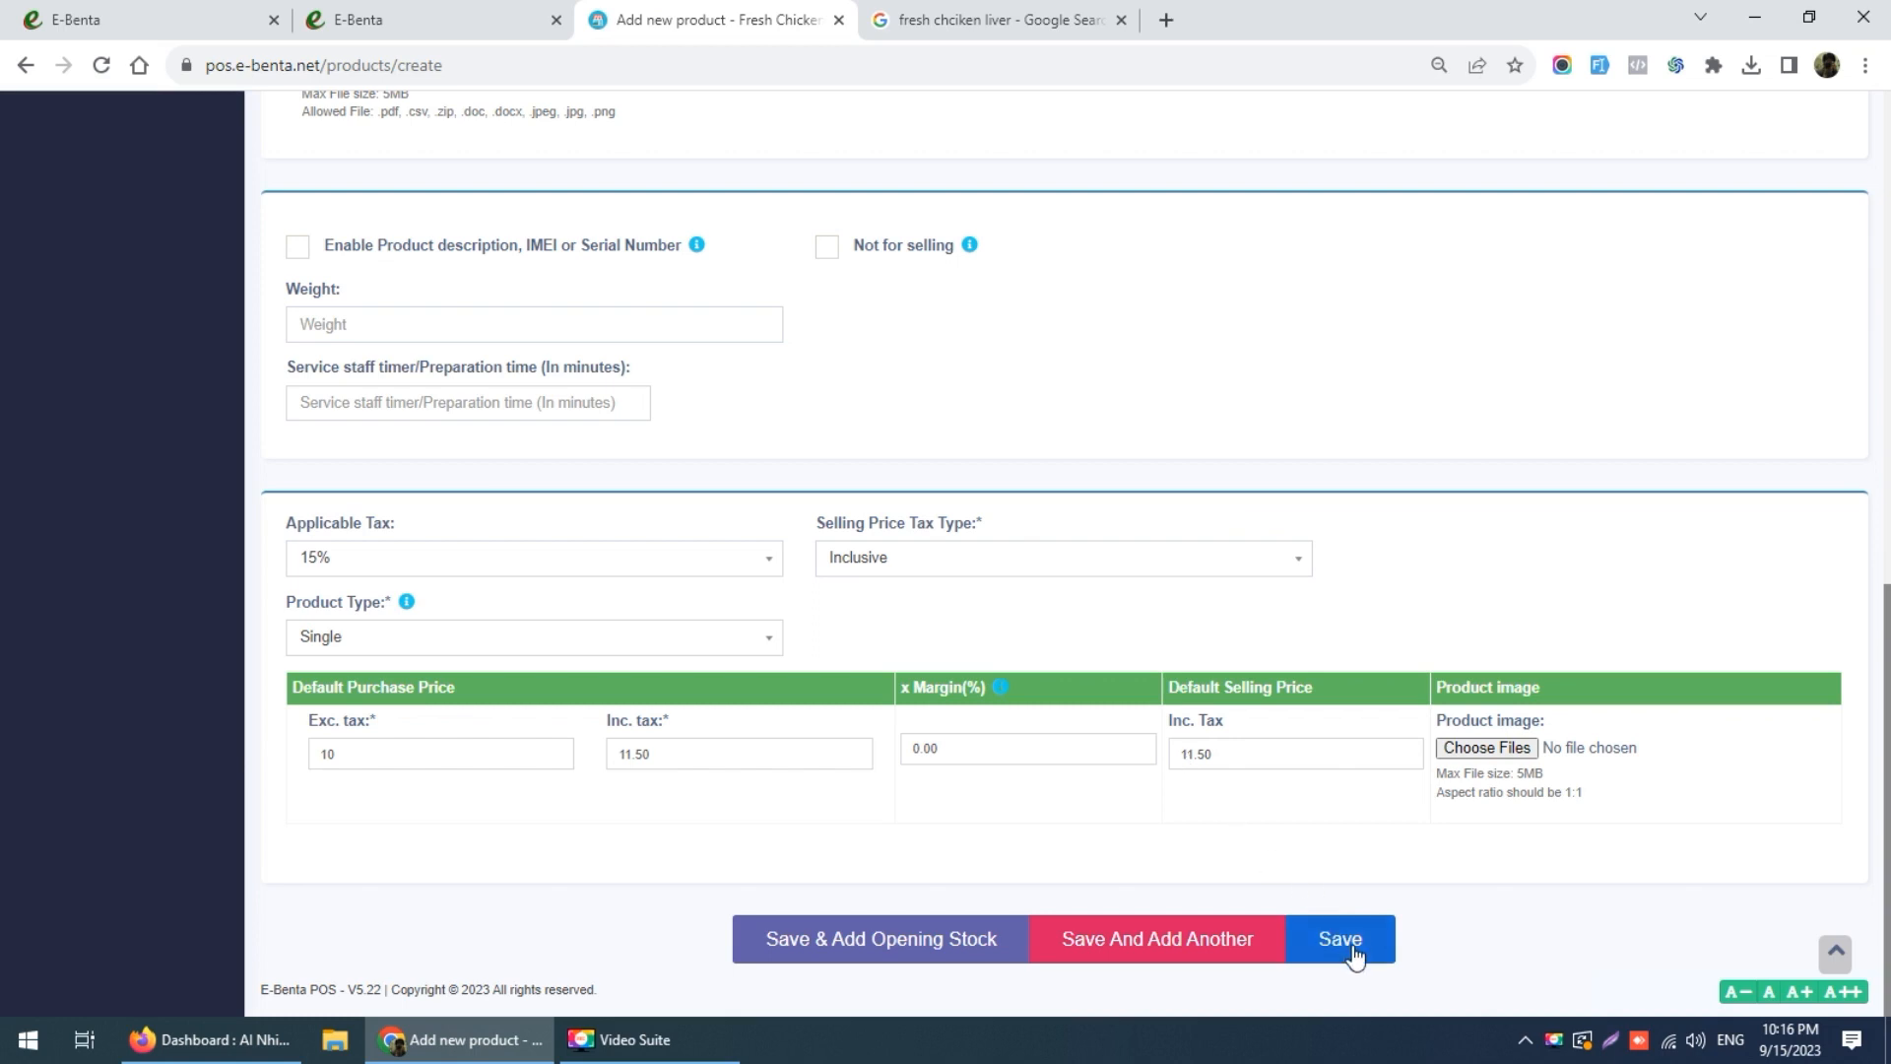
Step: Save the Fresh Chicken Tie product and proceed to its opening stock page
{"action": "left_click", "coordinate": [874, 955]}
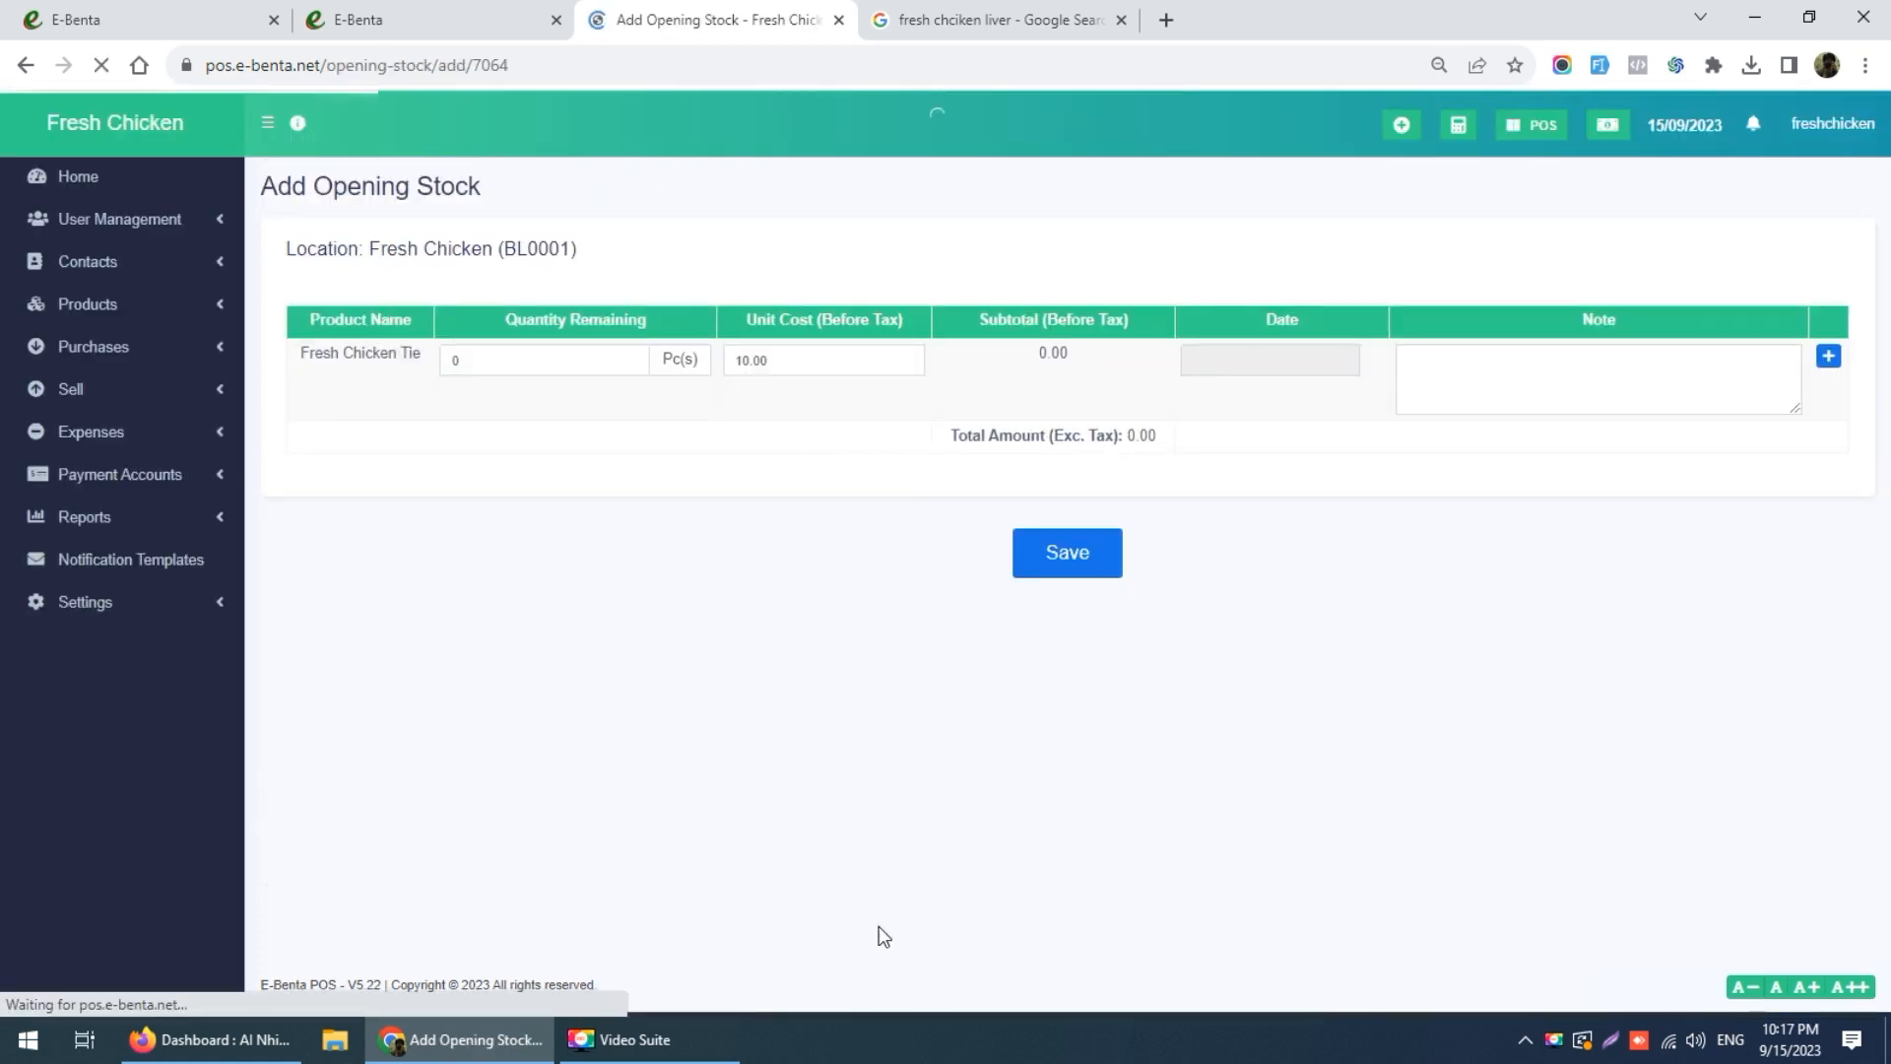
Step: Save 100 pieces of opening stock at 10.00, dated today, with the note 'first order'
{"action": "left_click", "coordinate": [524, 363]}
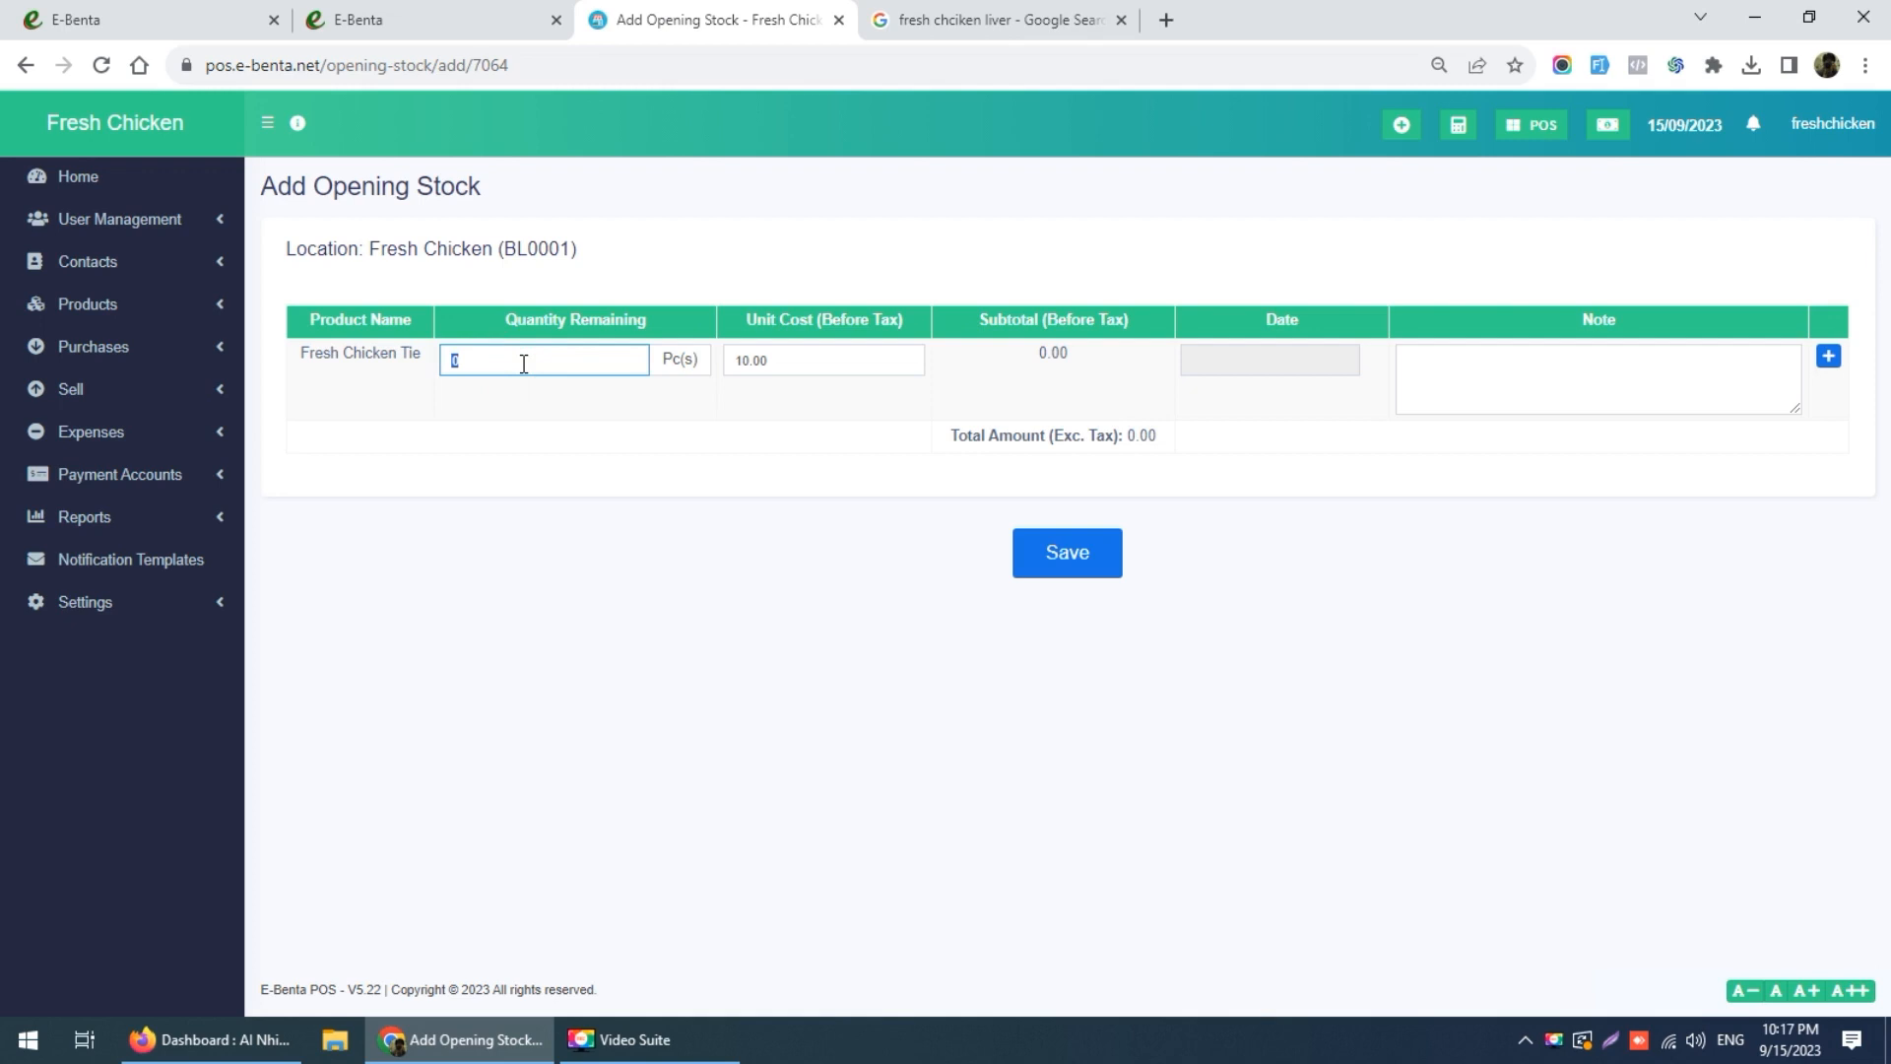
{"action": "key", "text": "BackSpace"}
{"action": "key", "text": "BackSpace"}
{"action": "type", "text": "100"}
{"action": "left_click", "coordinate": [636, 477]}
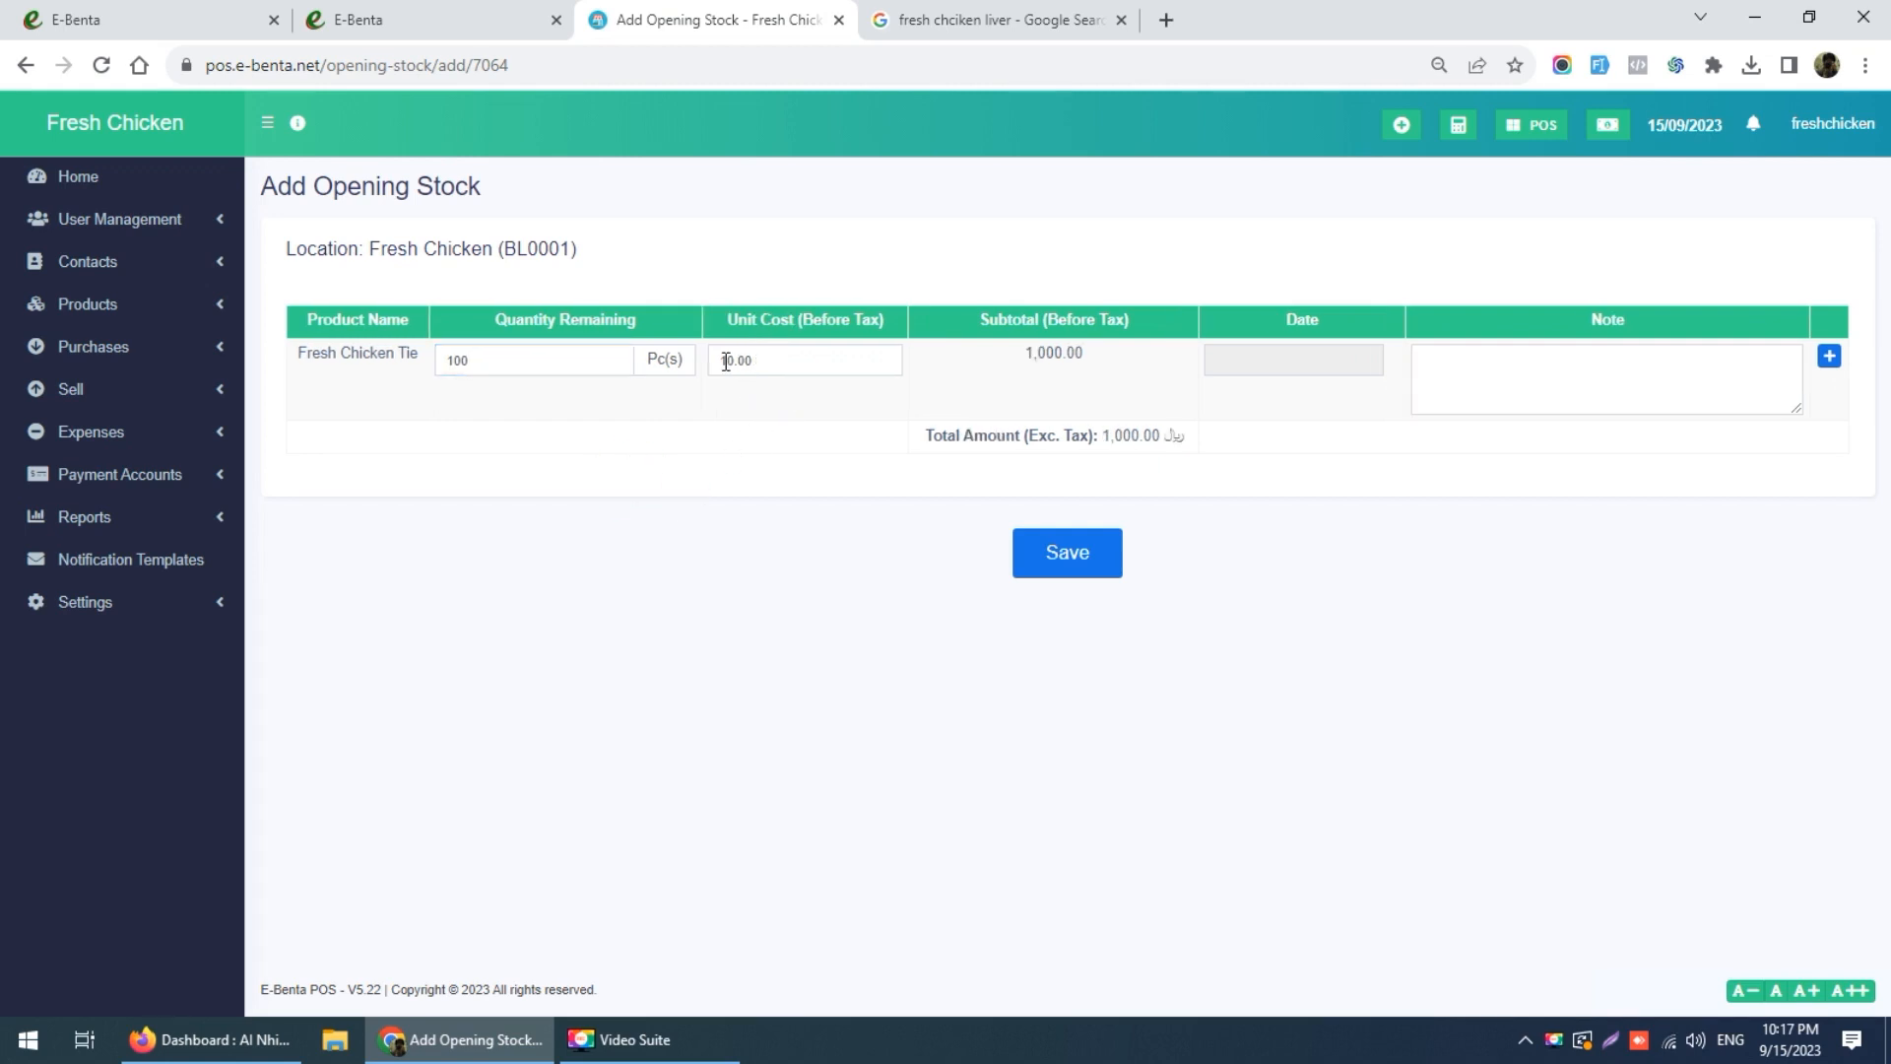
{"action": "left_click", "coordinate": [1270, 359]}
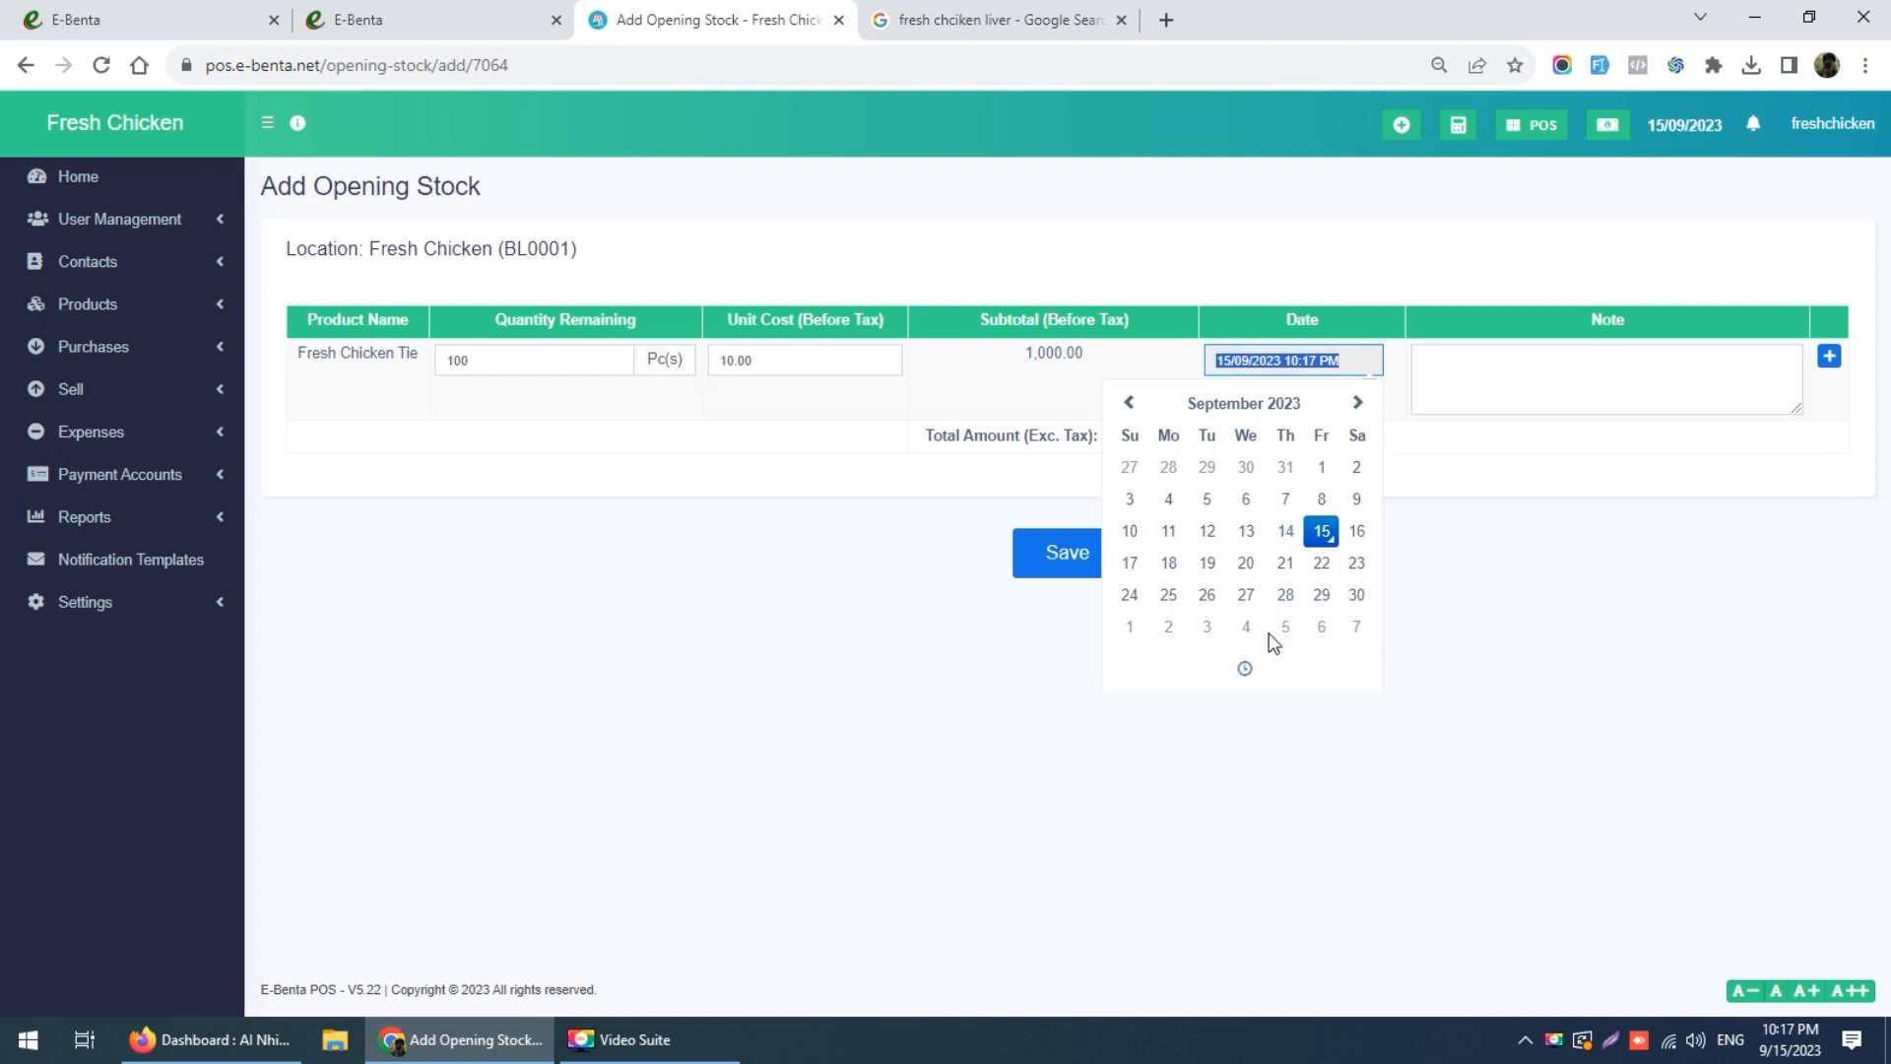
{"action": "left_click", "coordinate": [1459, 490]}
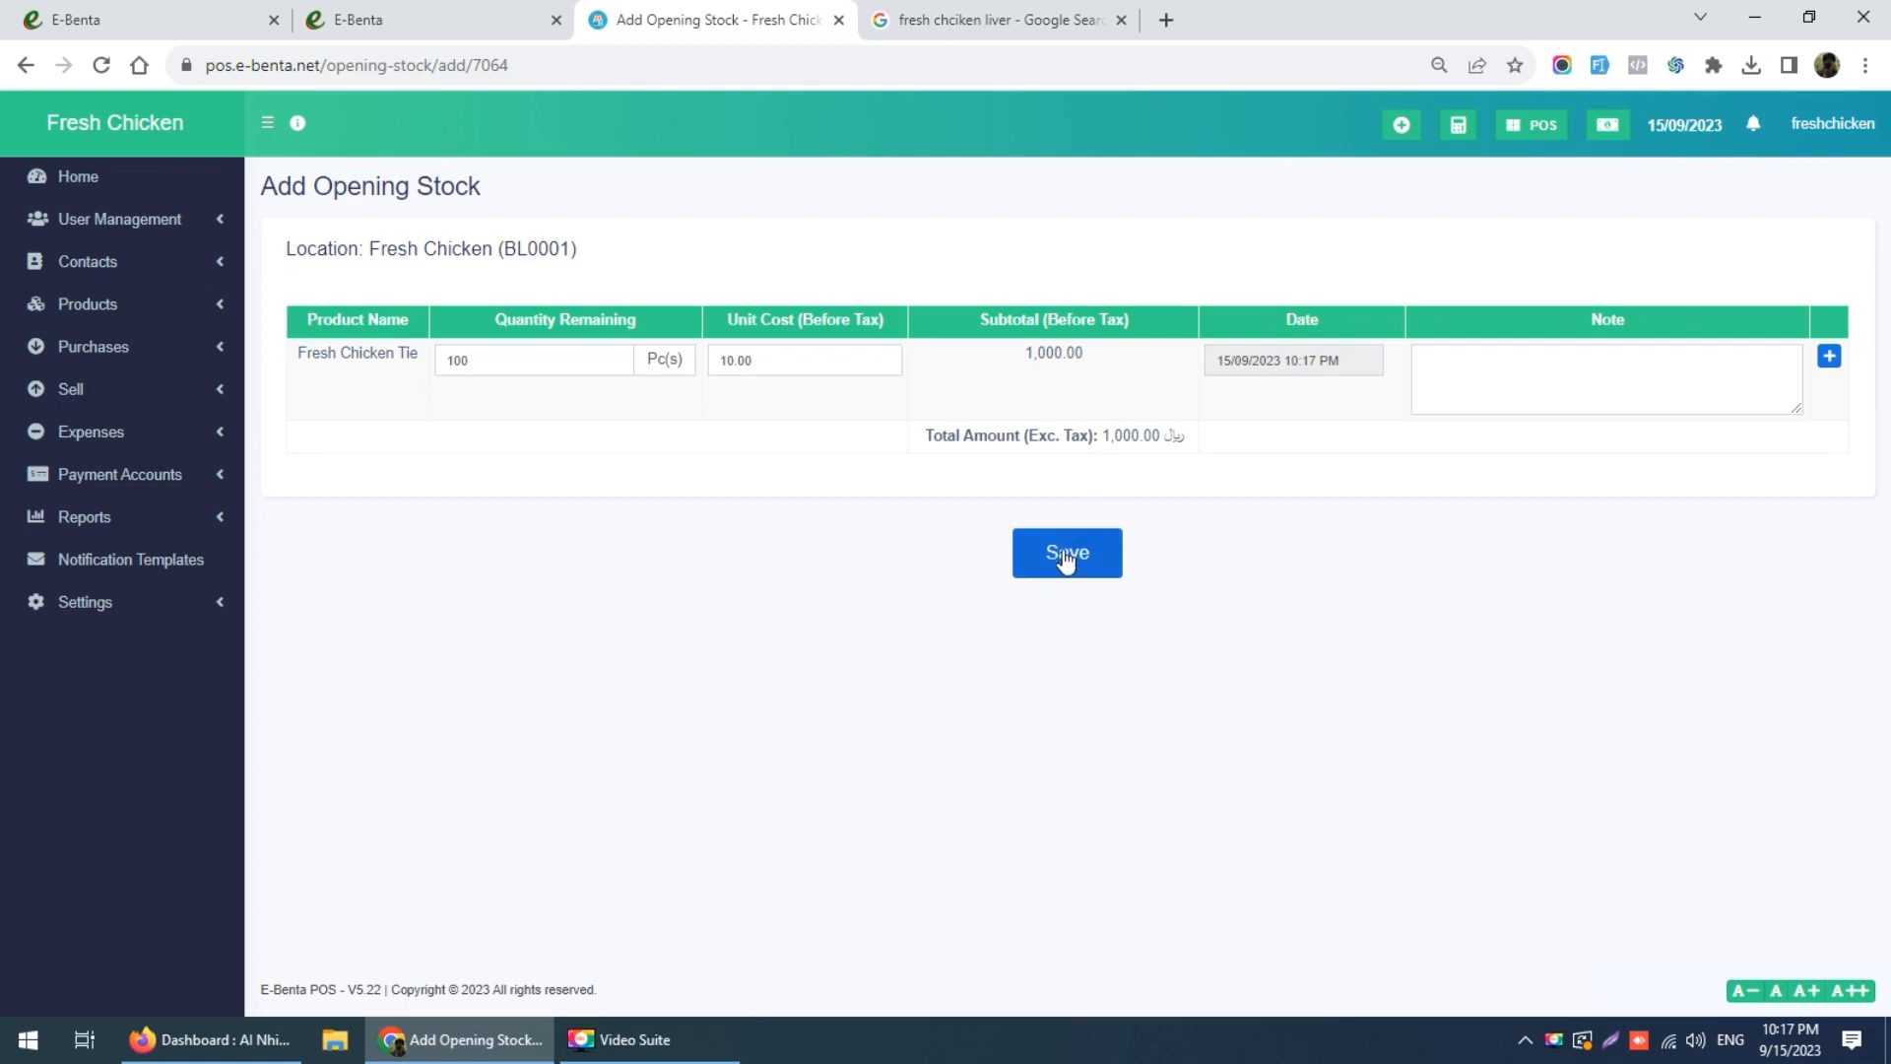
{"action": "left_click", "coordinate": [1447, 381]}
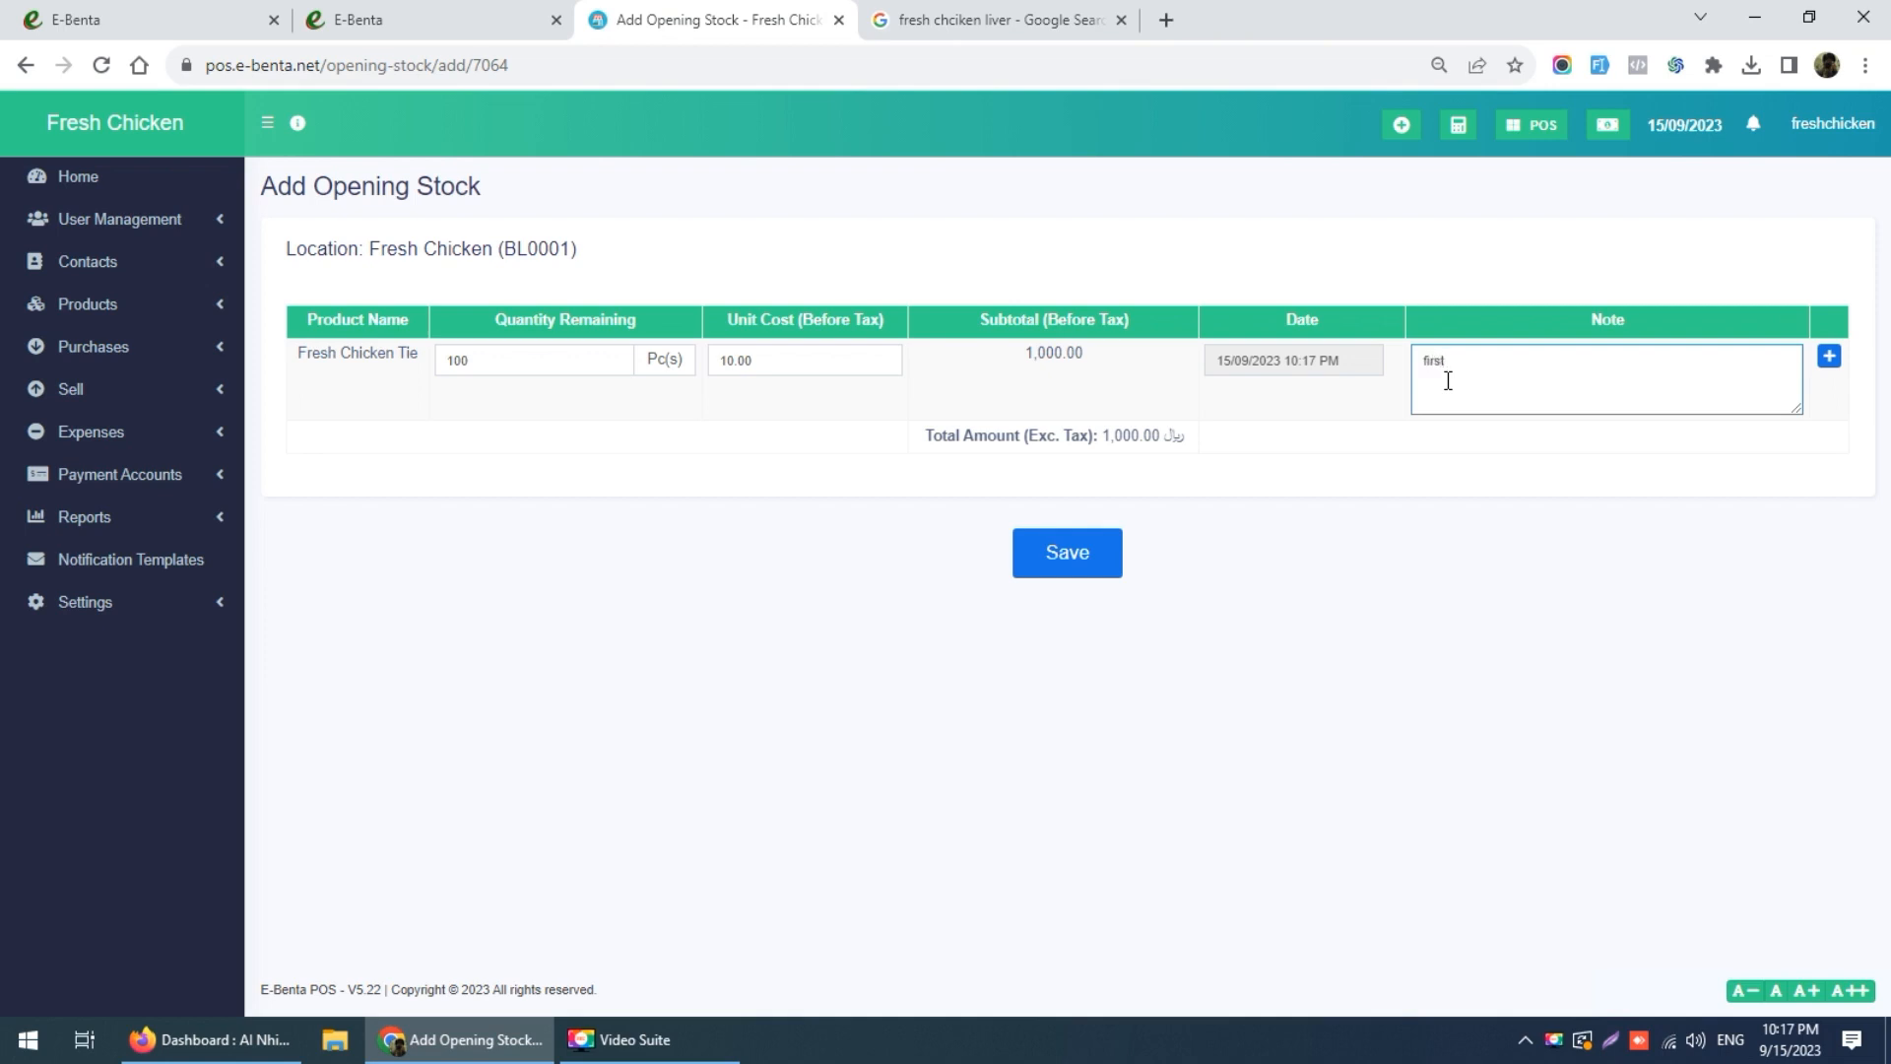
{"action": "type", "text": "first order"}
{"action": "left_click", "coordinate": [1059, 568]}
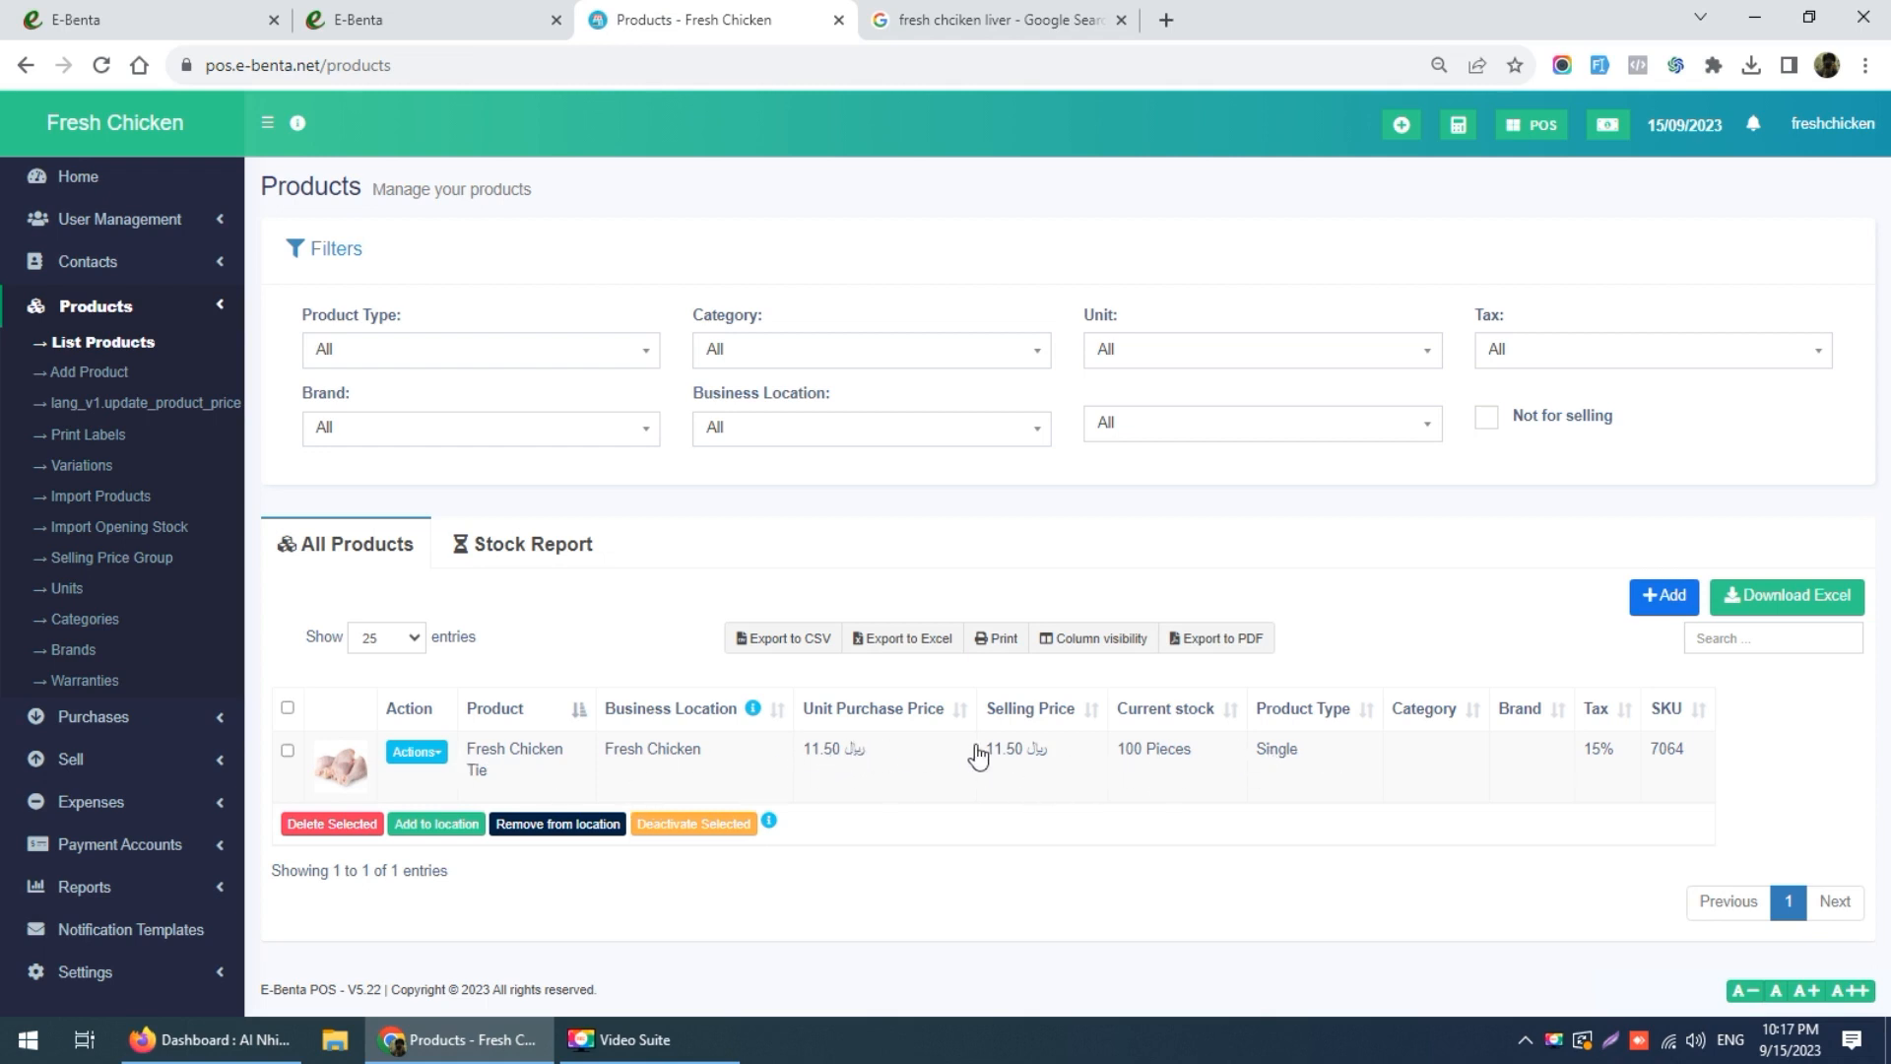
Step: Set Fresh Chicken Tie's margin to 25%, raising its selling price to 14.38, and update it
{"action": "left_click", "coordinate": [1010, 750]}
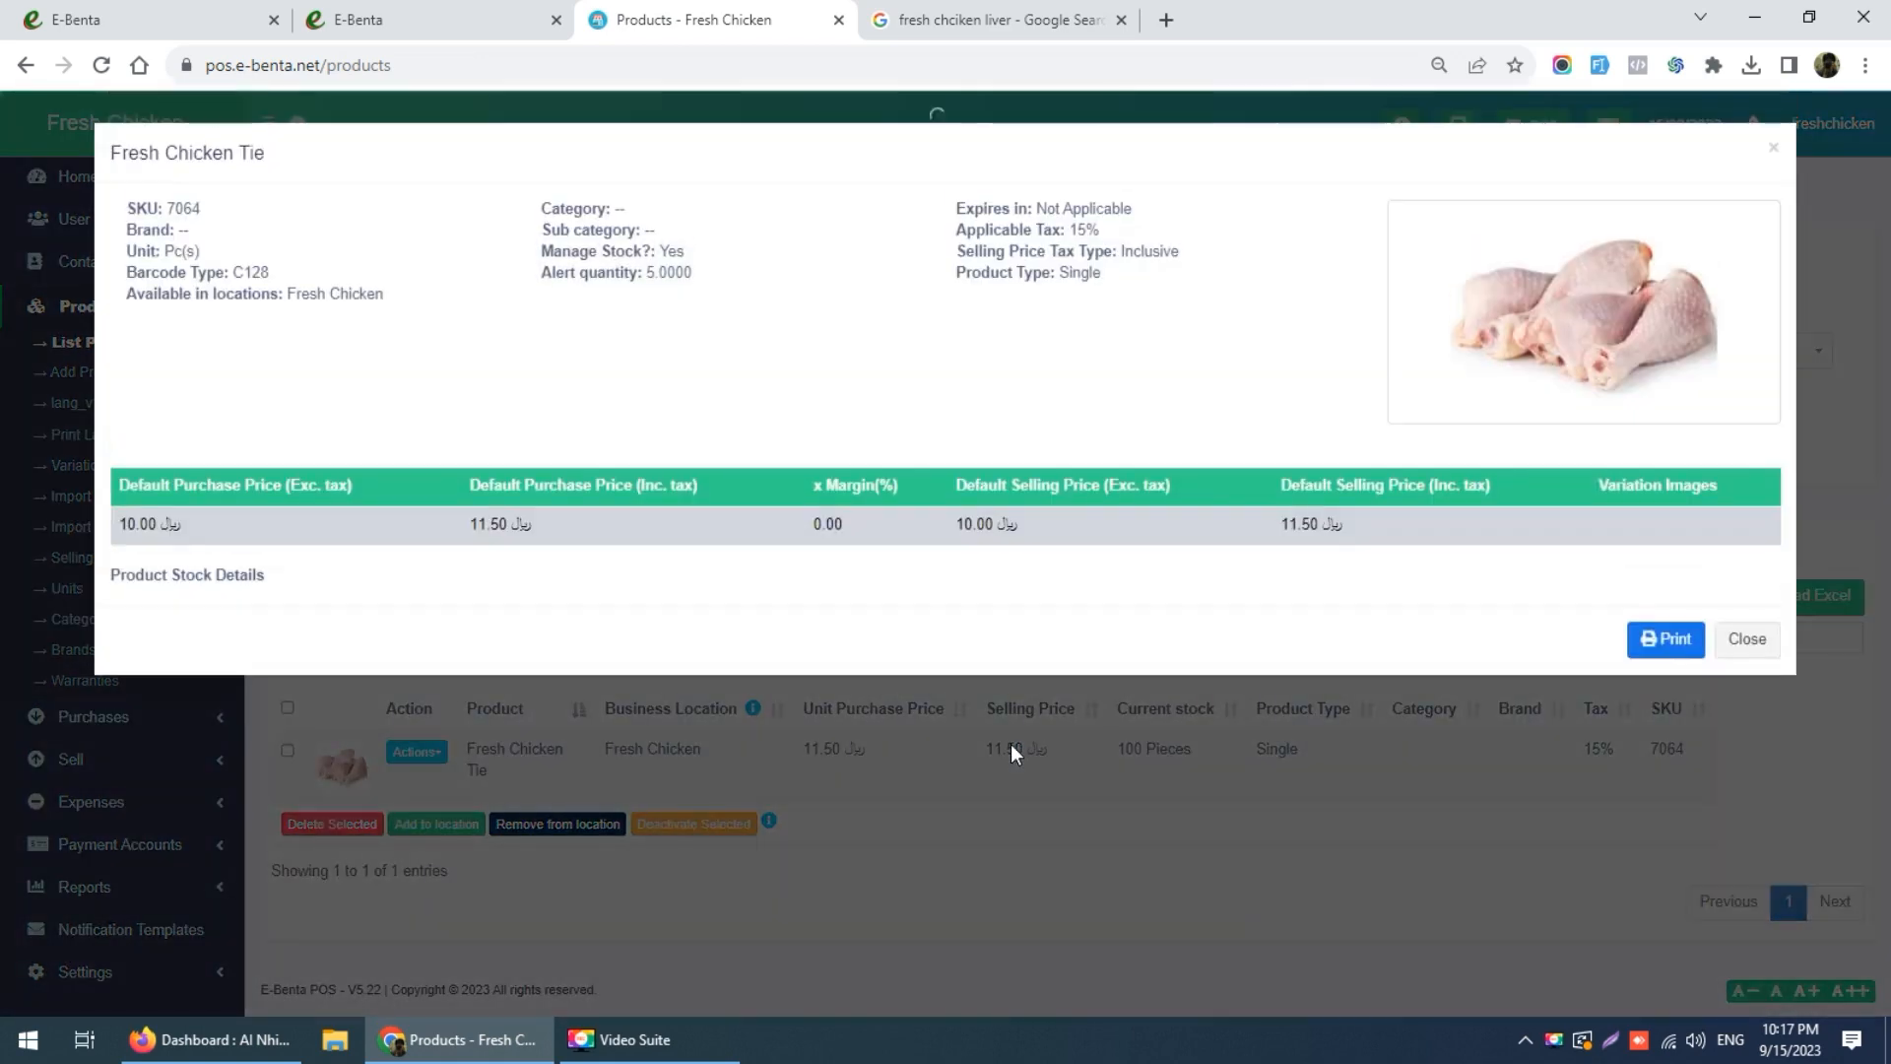
{"action": "left_click", "coordinate": [1747, 728]}
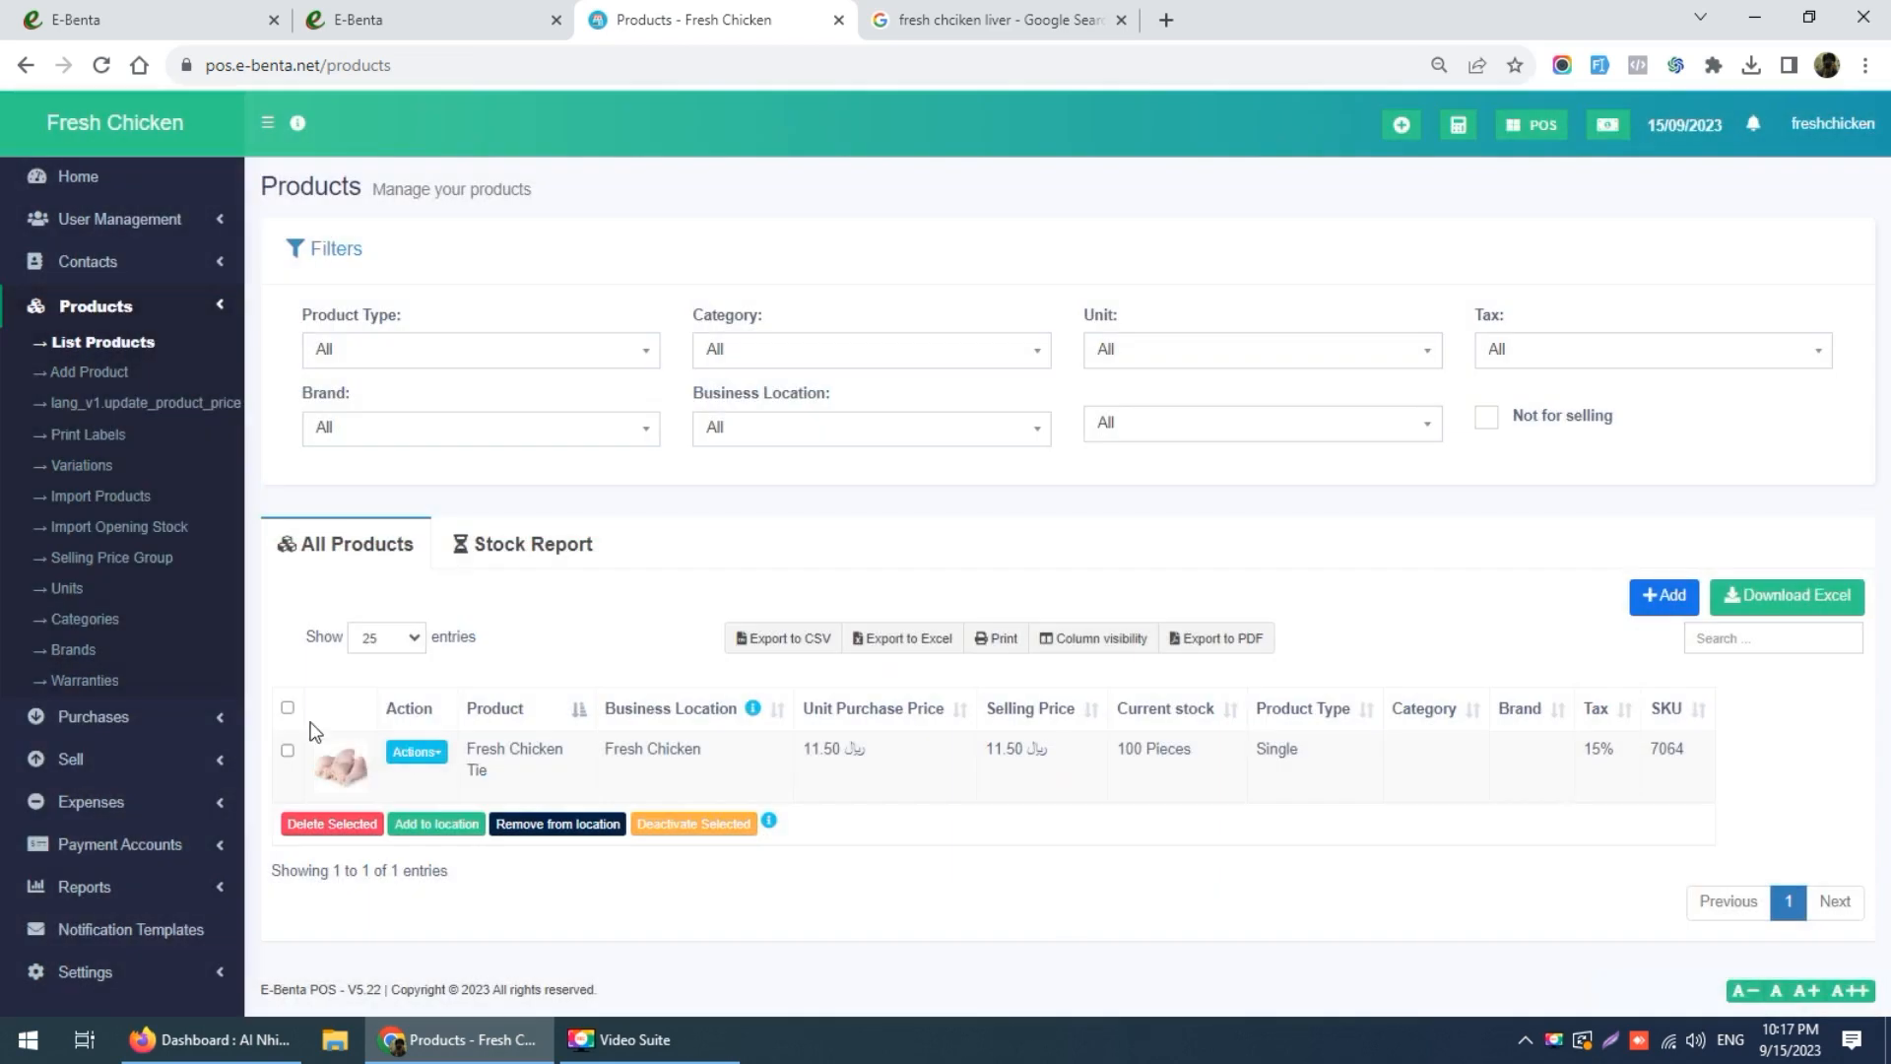
{"action": "left_click", "coordinate": [419, 754]}
{"action": "left_click", "coordinate": [446, 840]}
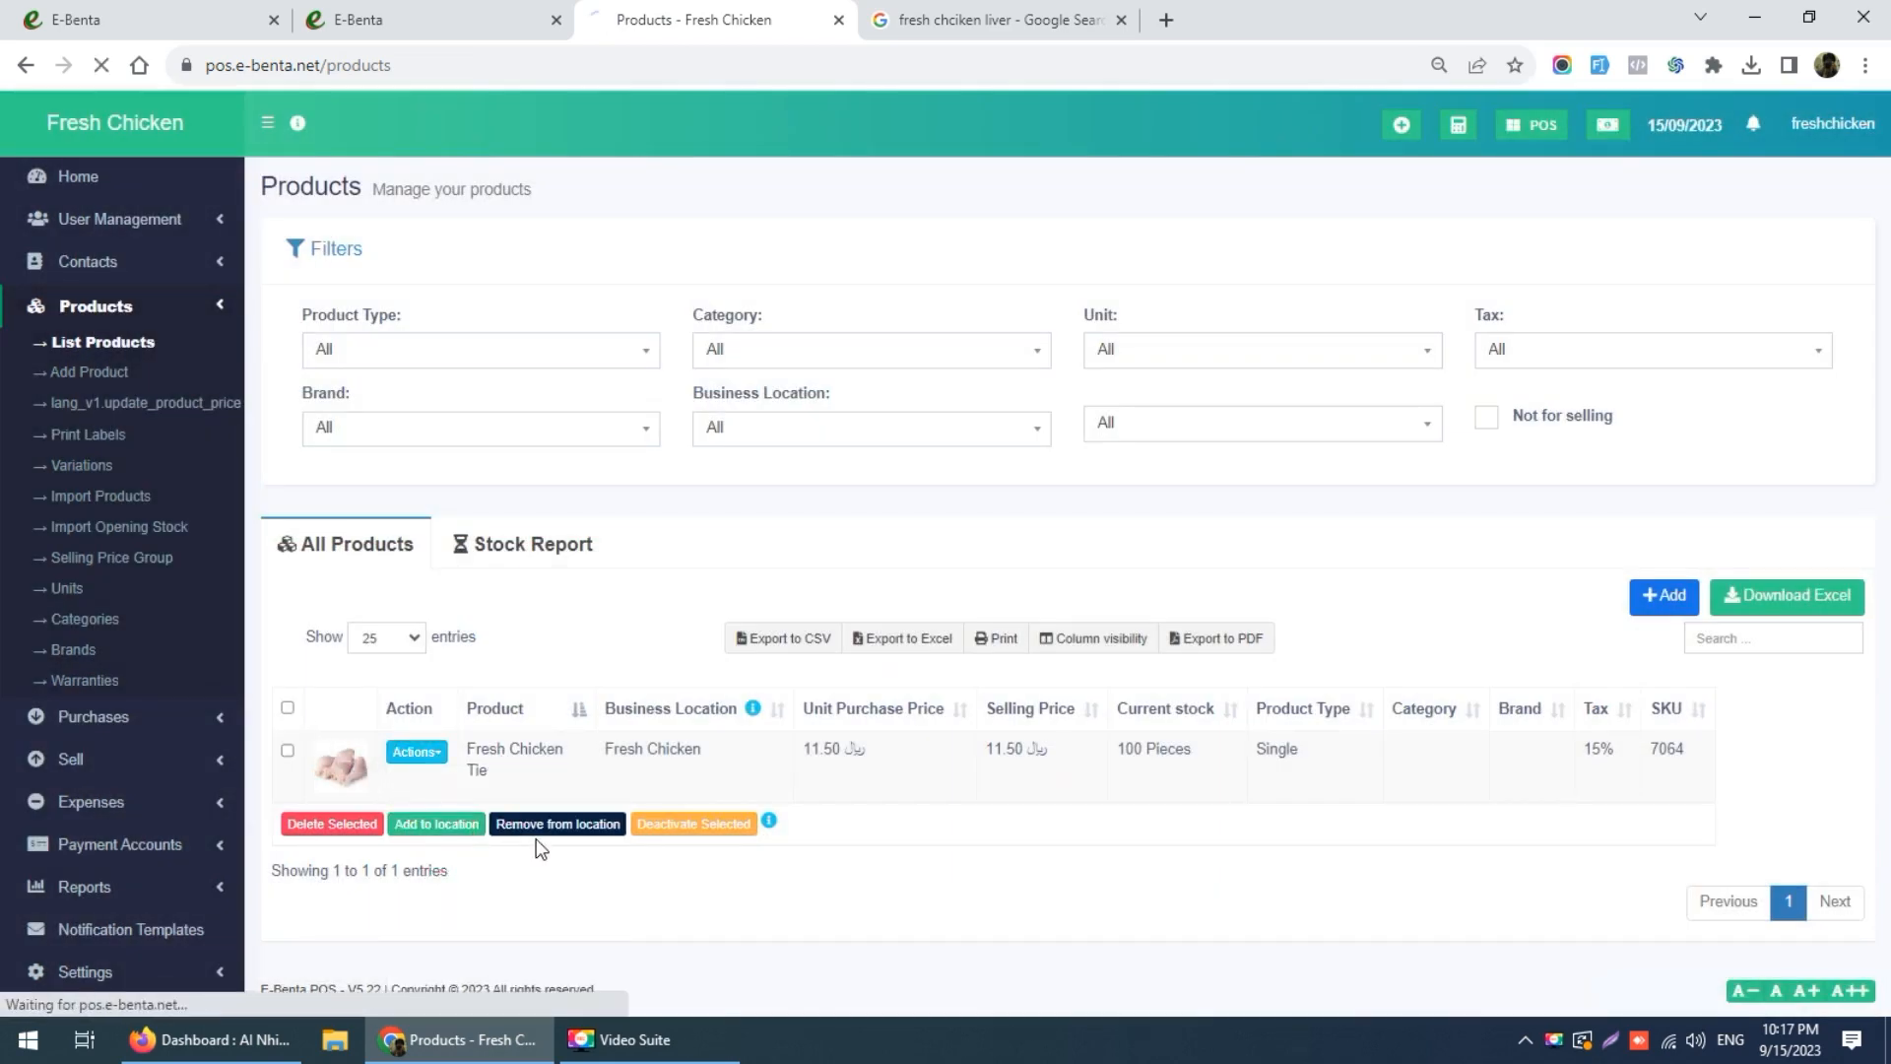
{"action": "scroll", "coordinate": [552, 739], "scroll_direction": "down", "scroll_amount": 10}
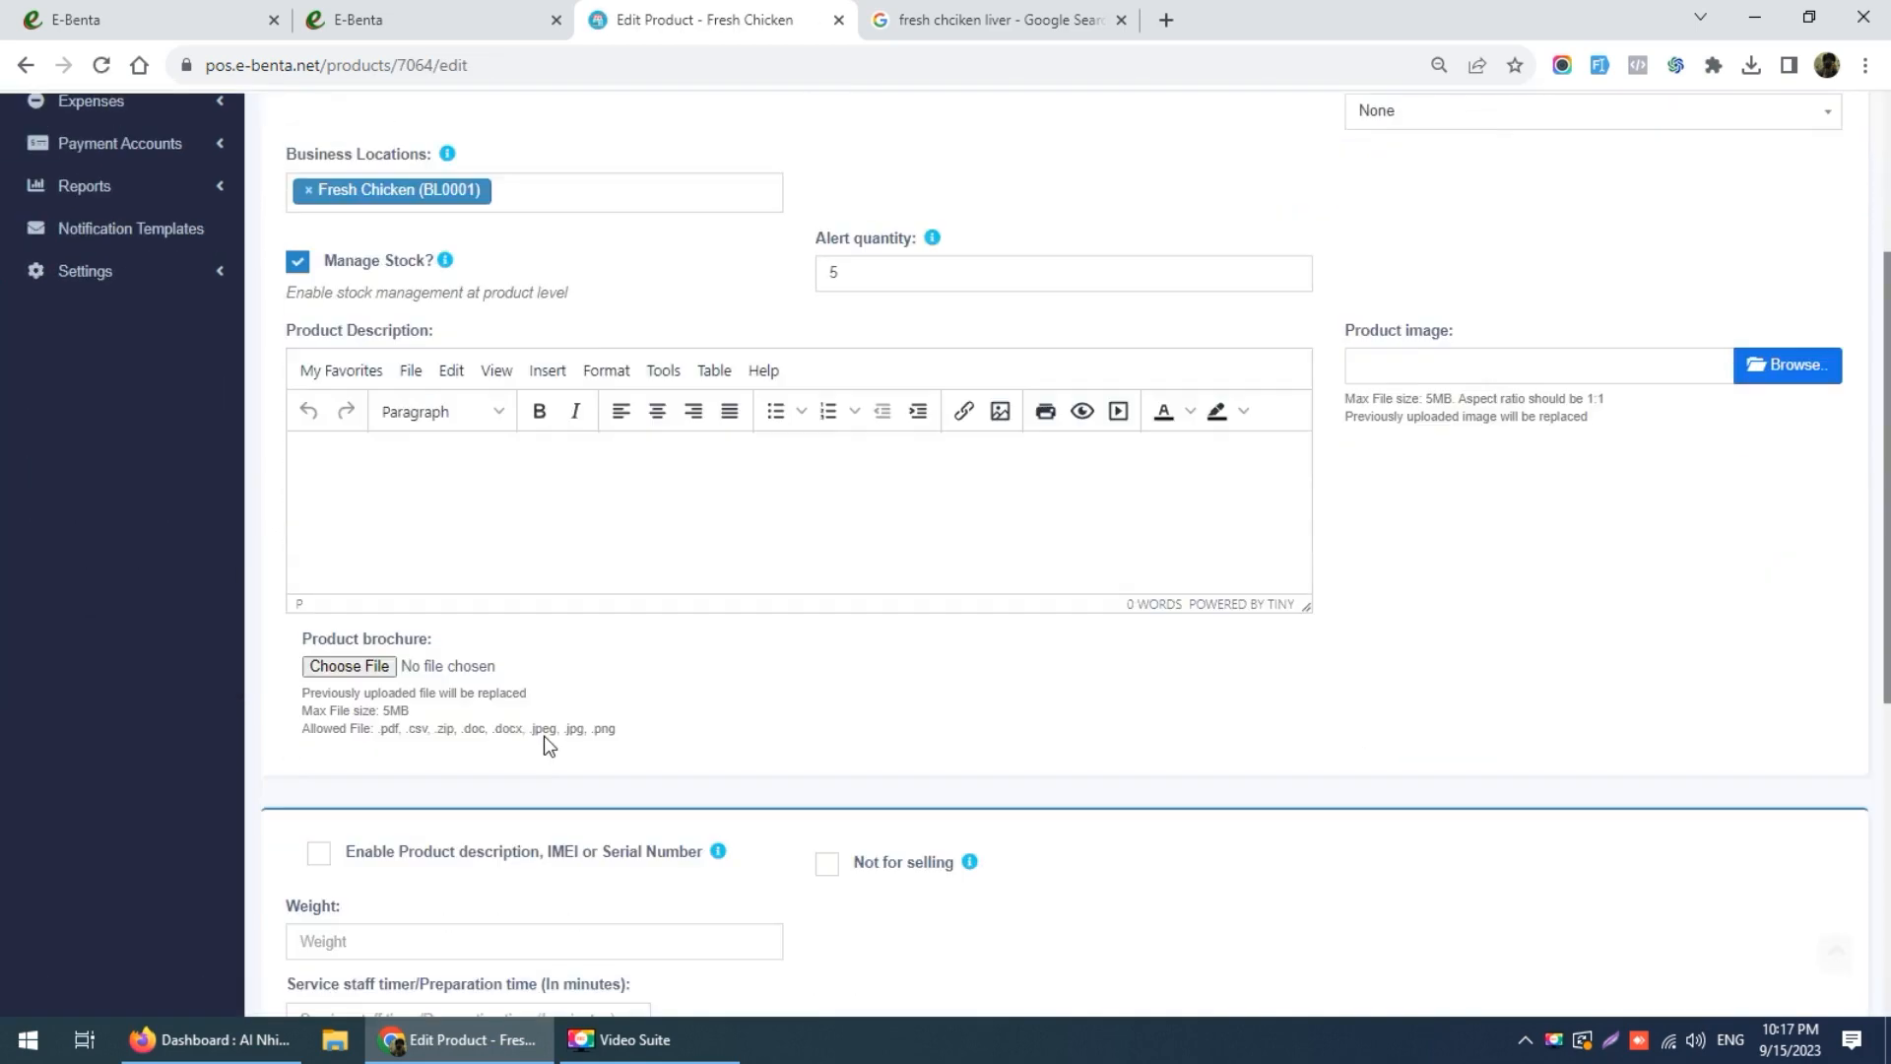
{"action": "left_click", "coordinate": [964, 772]}
{"action": "type", "text": "25"}
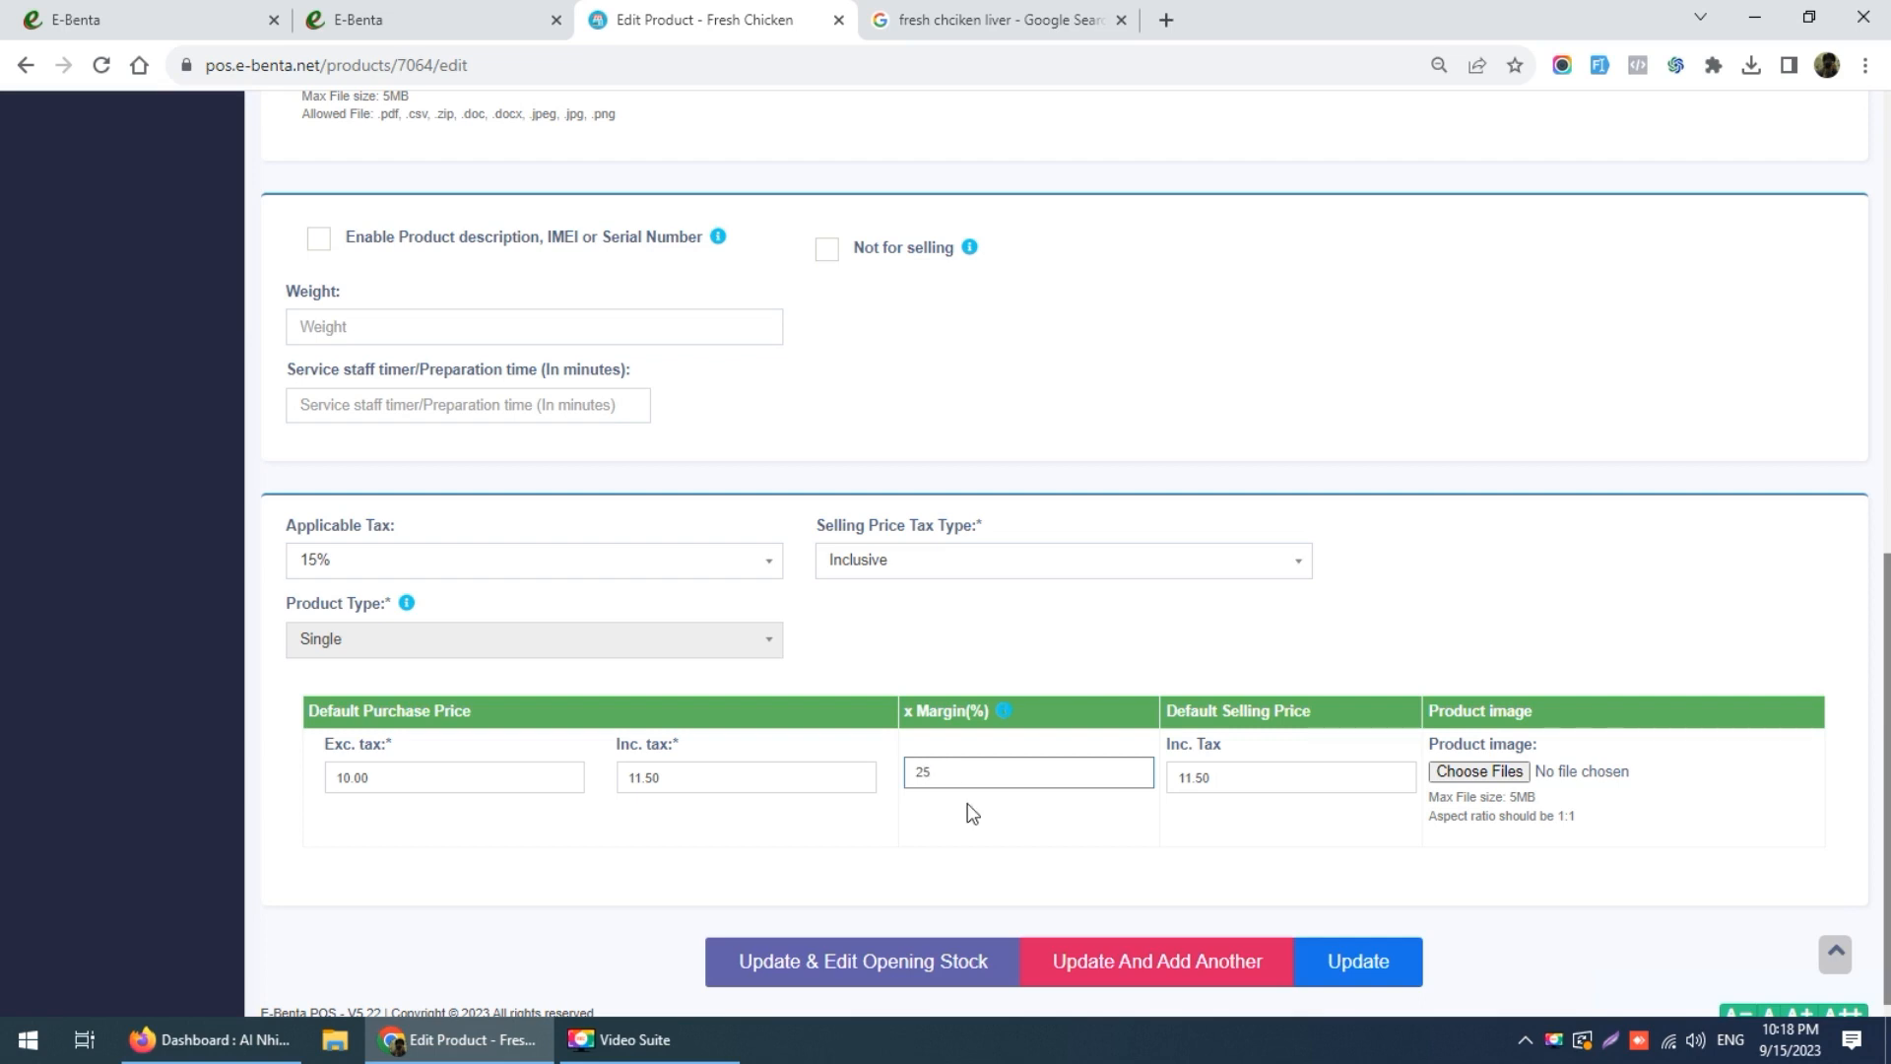
{"action": "left_click", "coordinate": [966, 839]}
{"action": "left_click", "coordinate": [972, 830]}
{"action": "left_click", "coordinate": [1359, 963]}
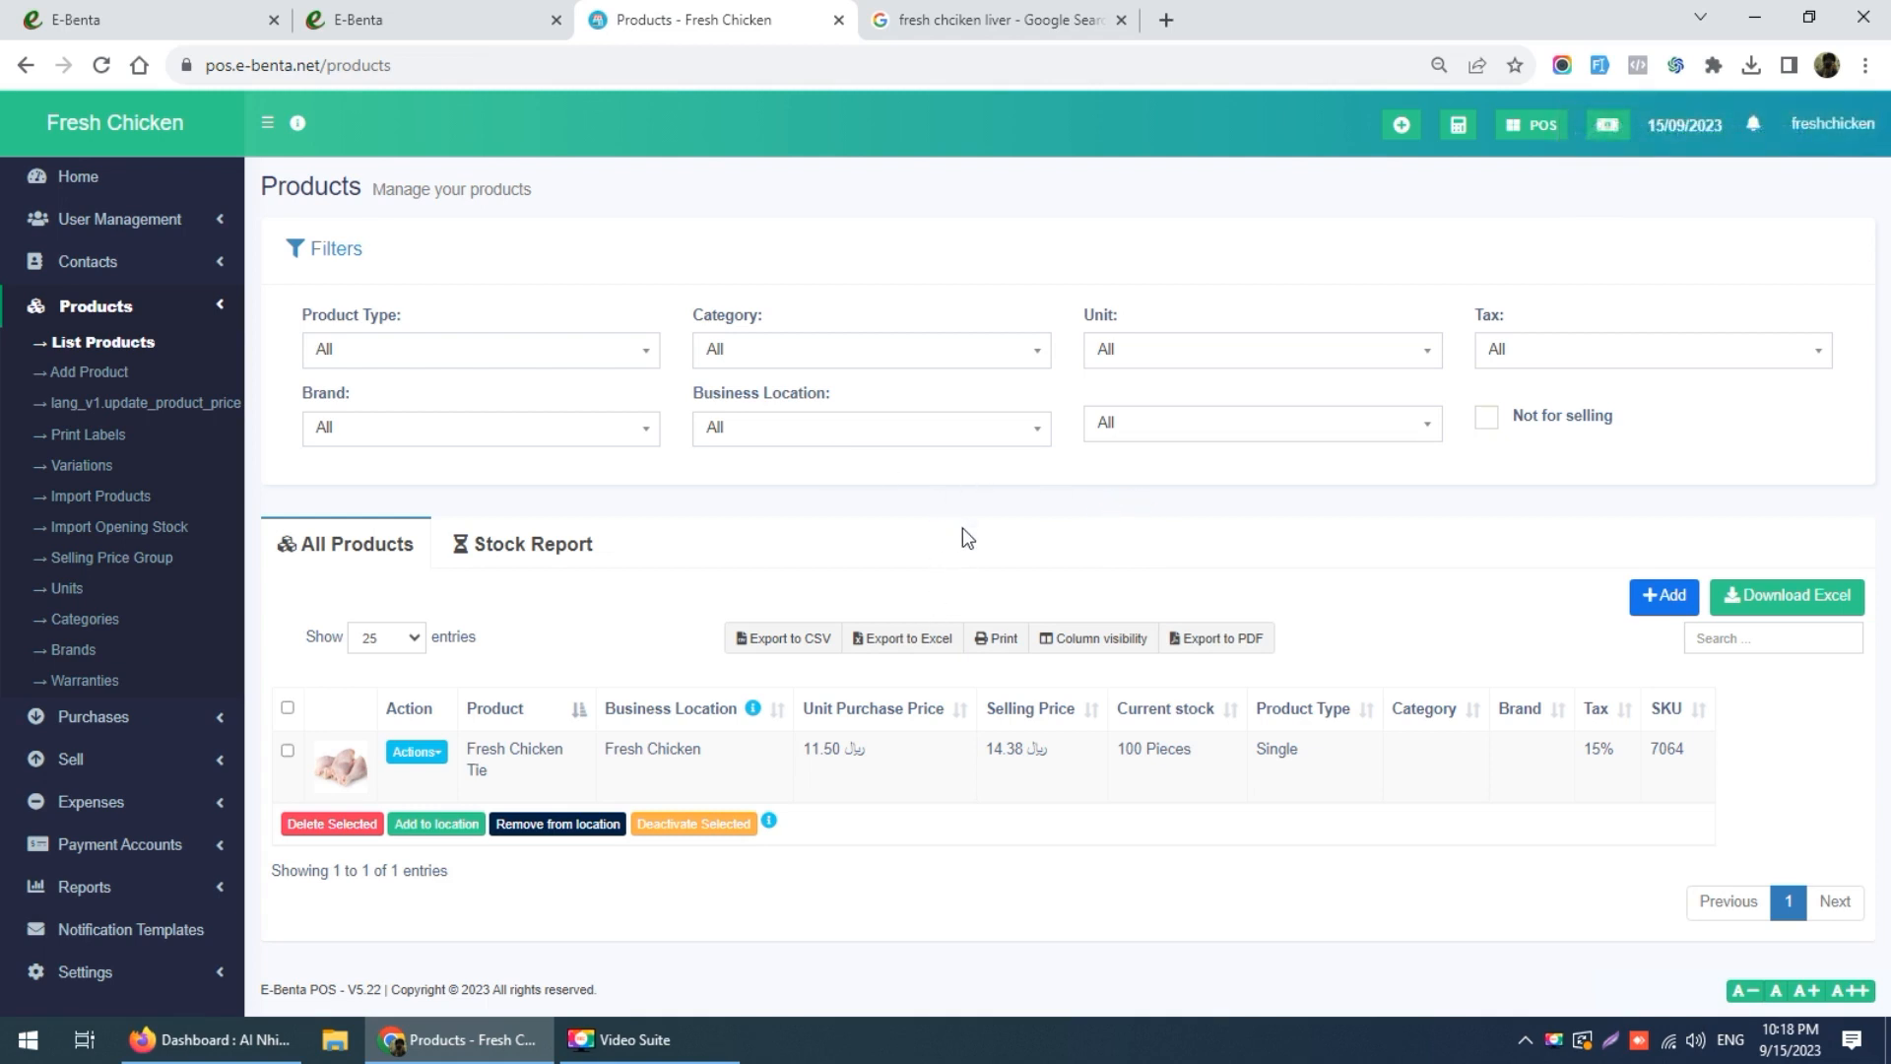
Step: Open the POS in a new tab and open the register with 100 cash in hand
{"action": "right_click", "coordinate": [1524, 123]}
{"action": "left_click", "coordinate": [1571, 139]}
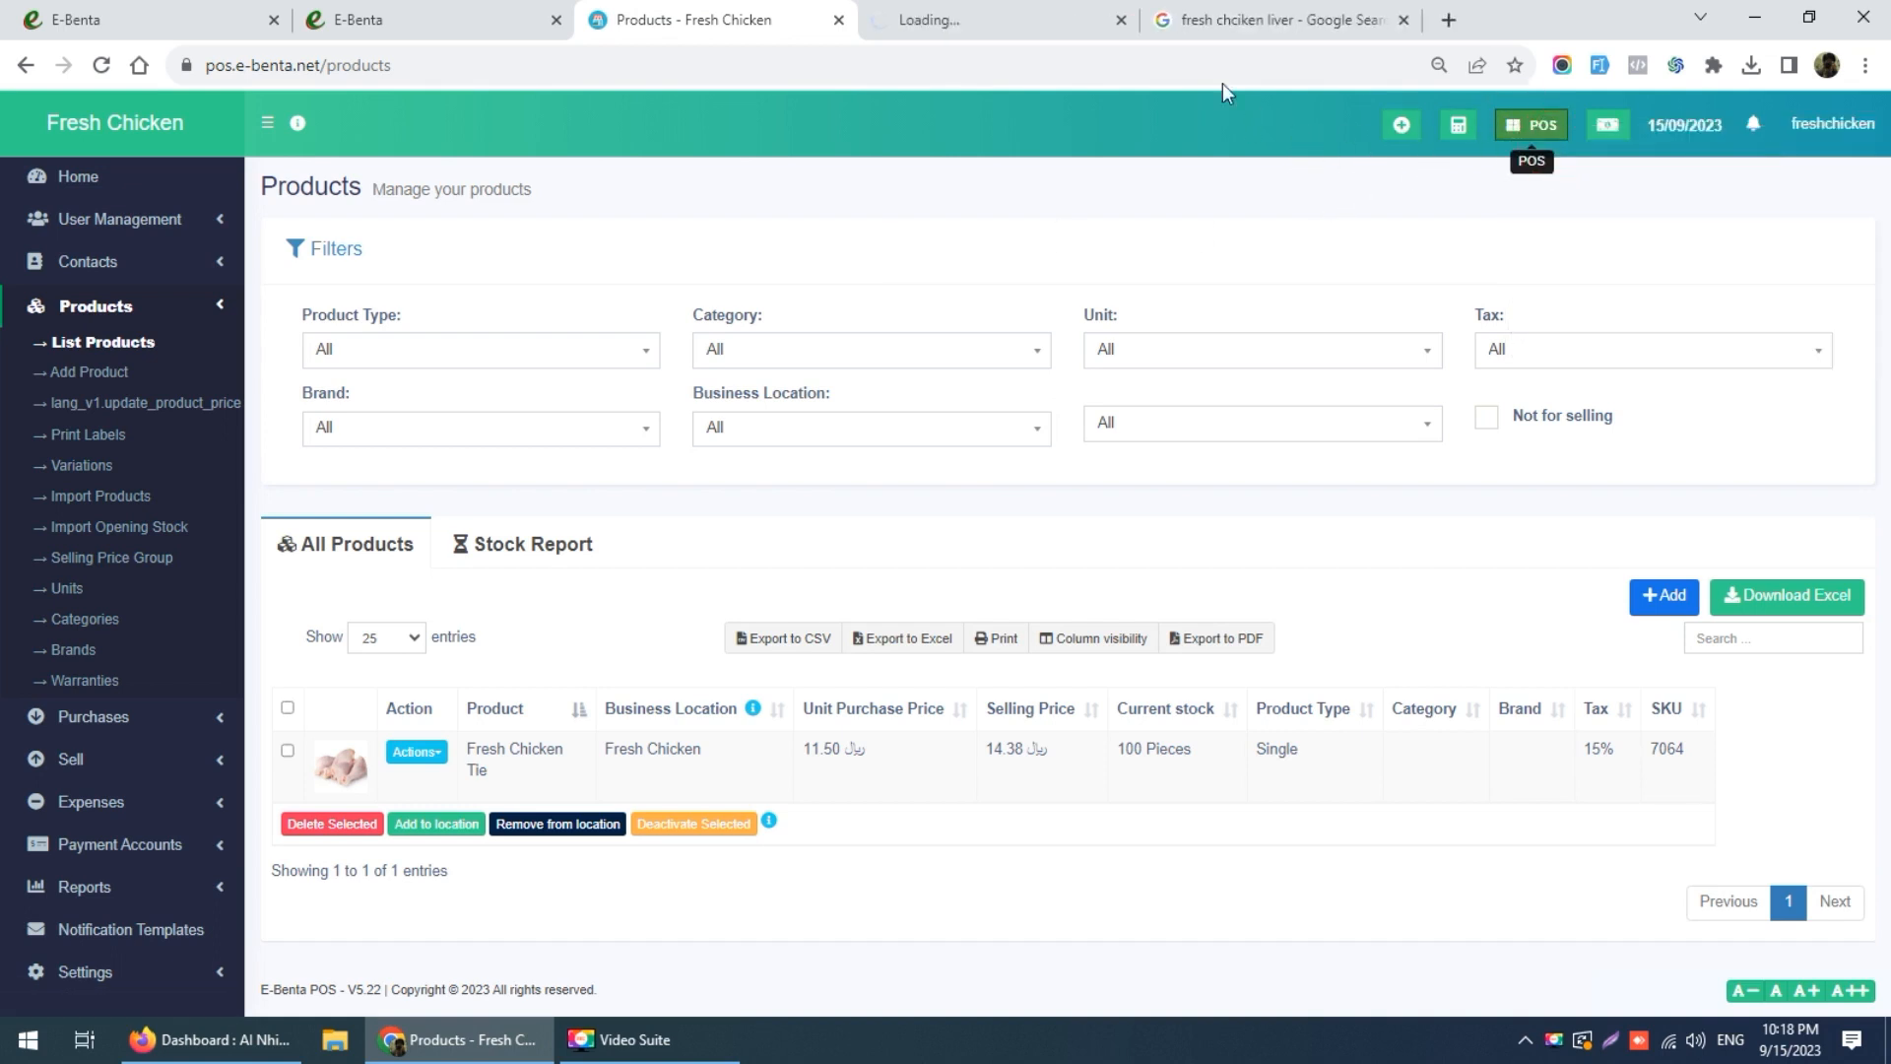
{"action": "left_click", "coordinate": [978, 20]}
{"action": "left_click", "coordinate": [987, 352]}
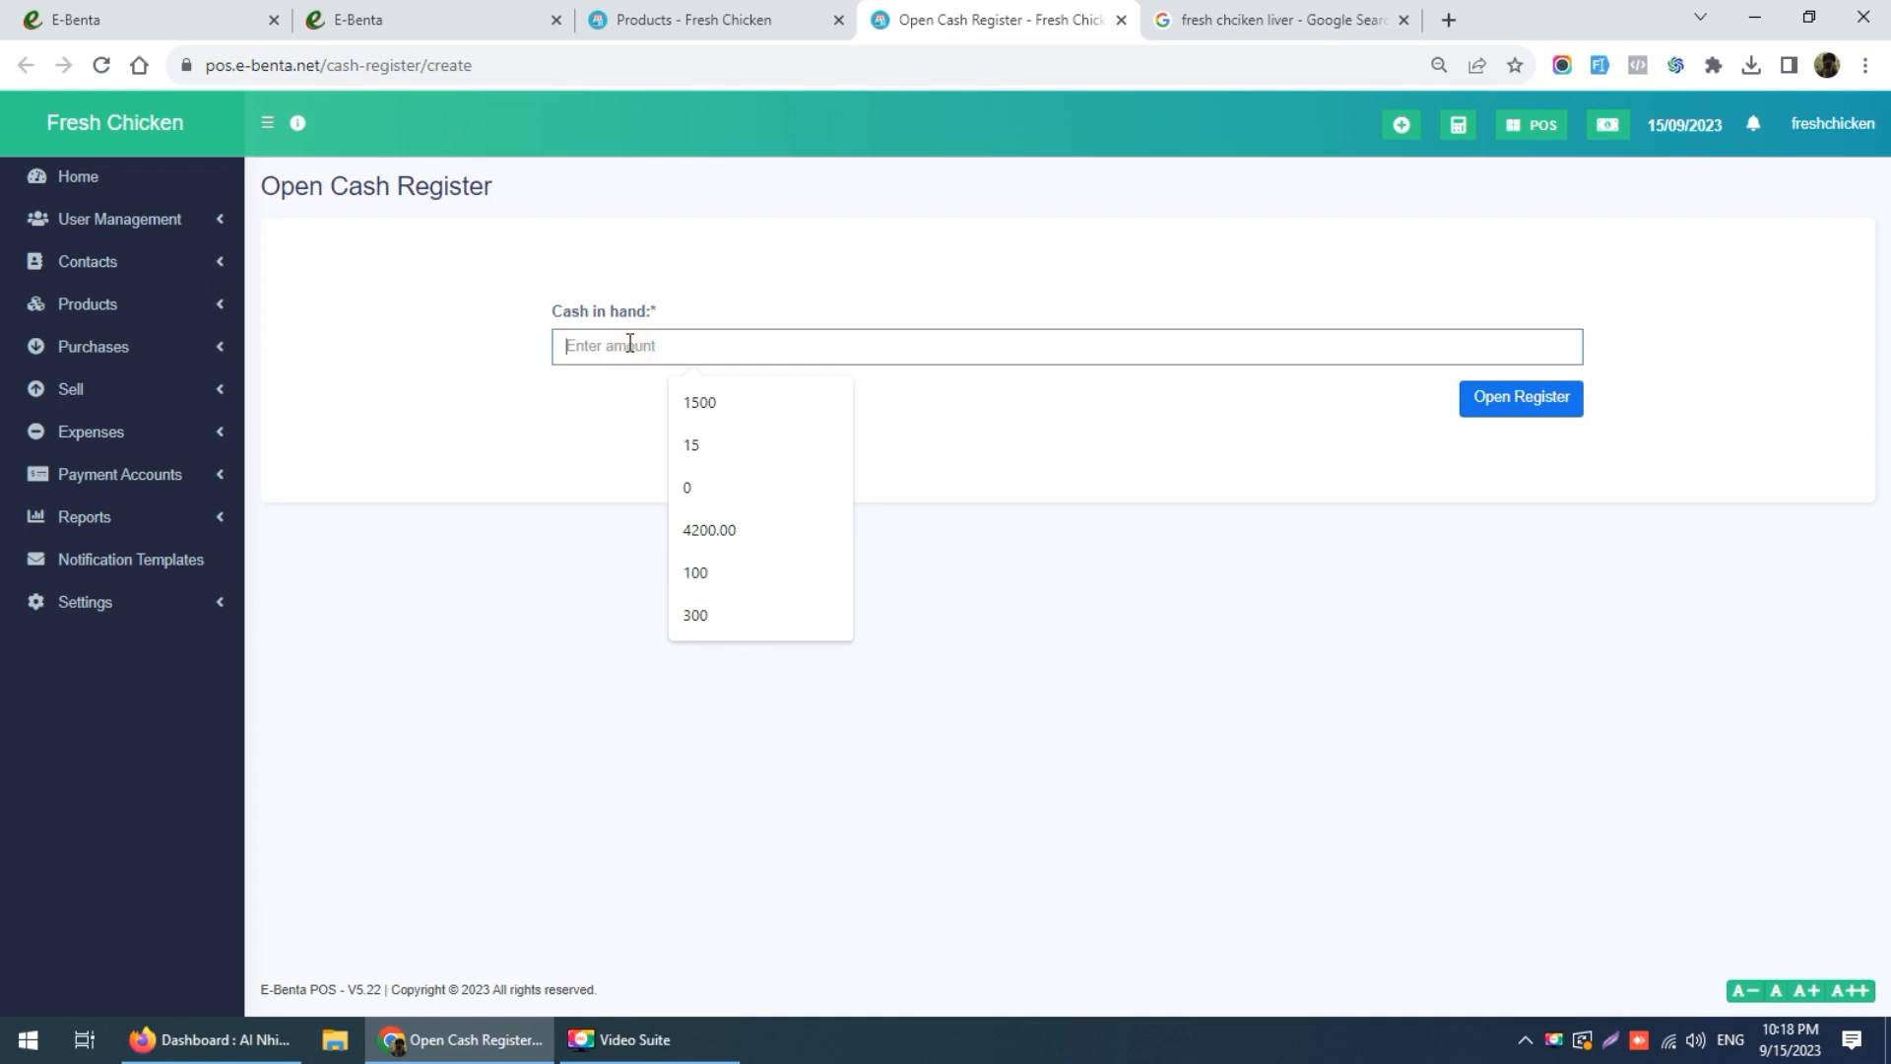
{"action": "type", "text": "10"}
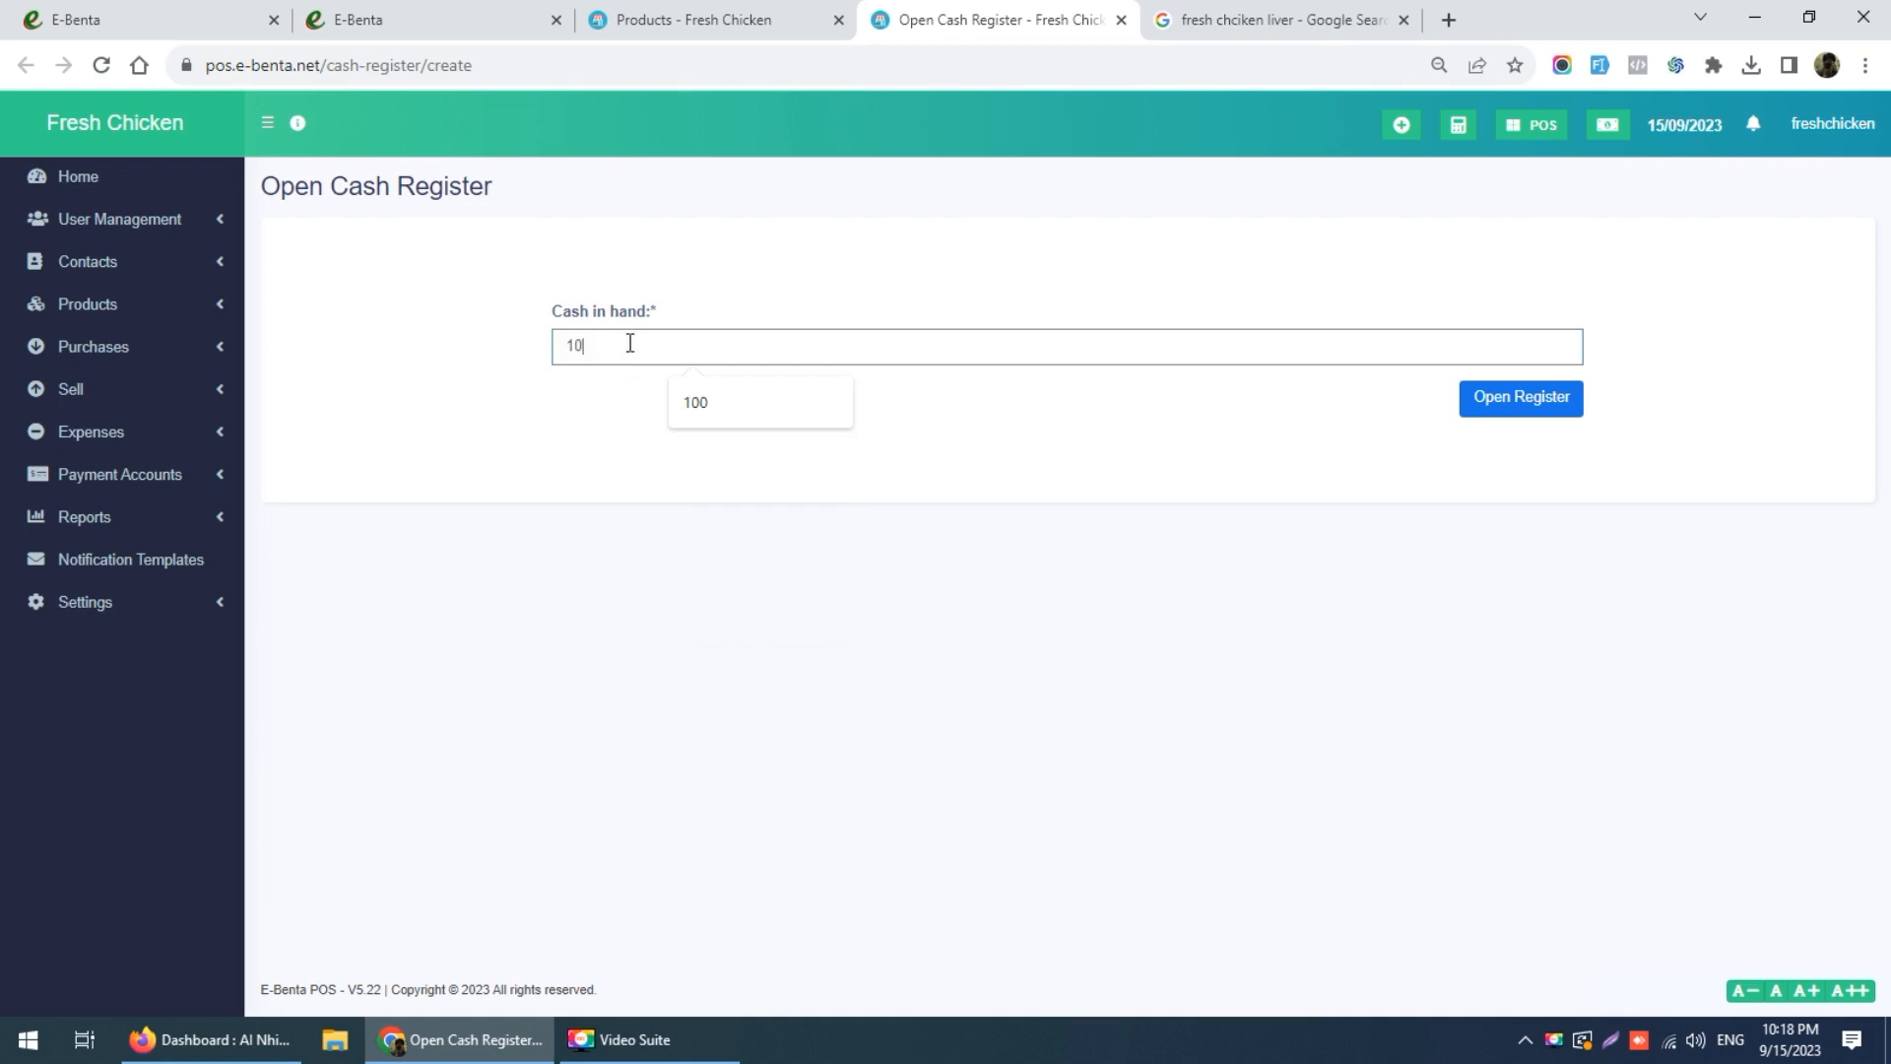
{"action": "type", "text": "0"}
{"action": "left_click", "coordinate": [1479, 402]}
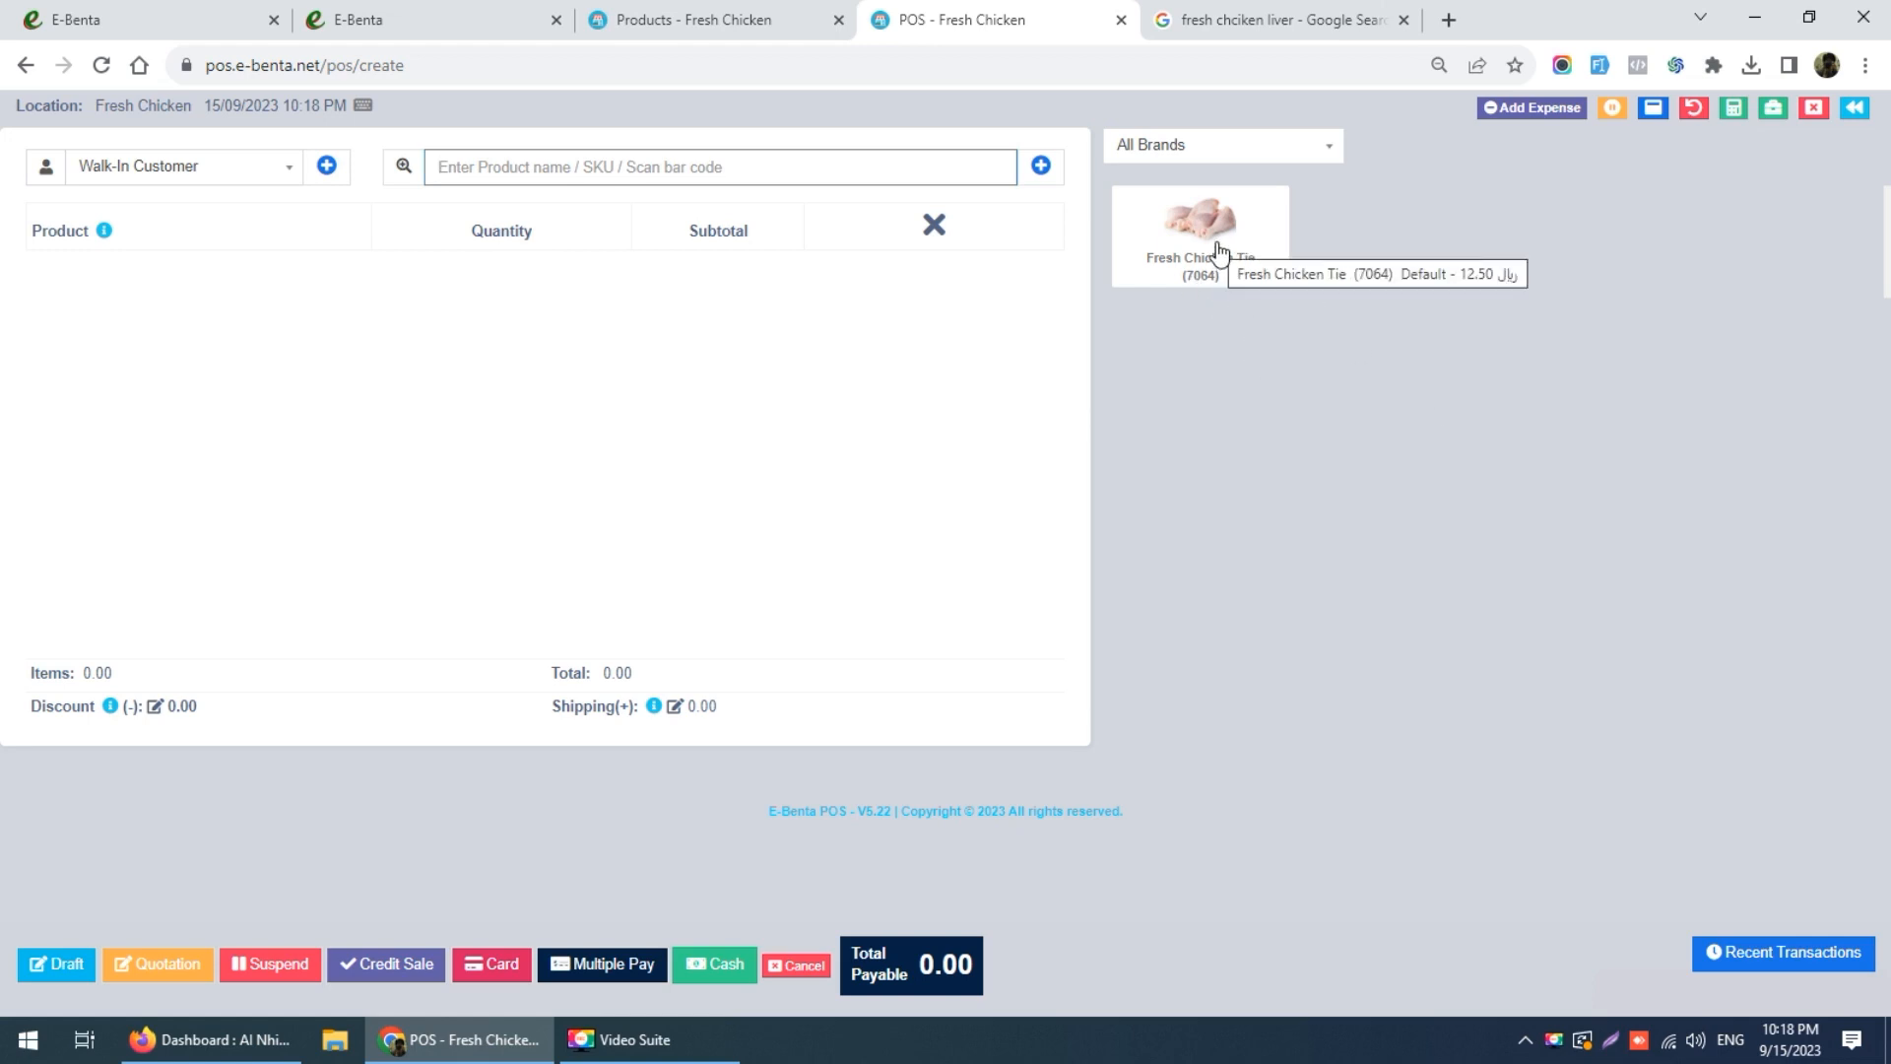
Step: Add one Fresh Chicken Tie to the sale, keeping quantity 1 for a 14.38 total payable
{"action": "left_click", "coordinate": [1219, 252]}
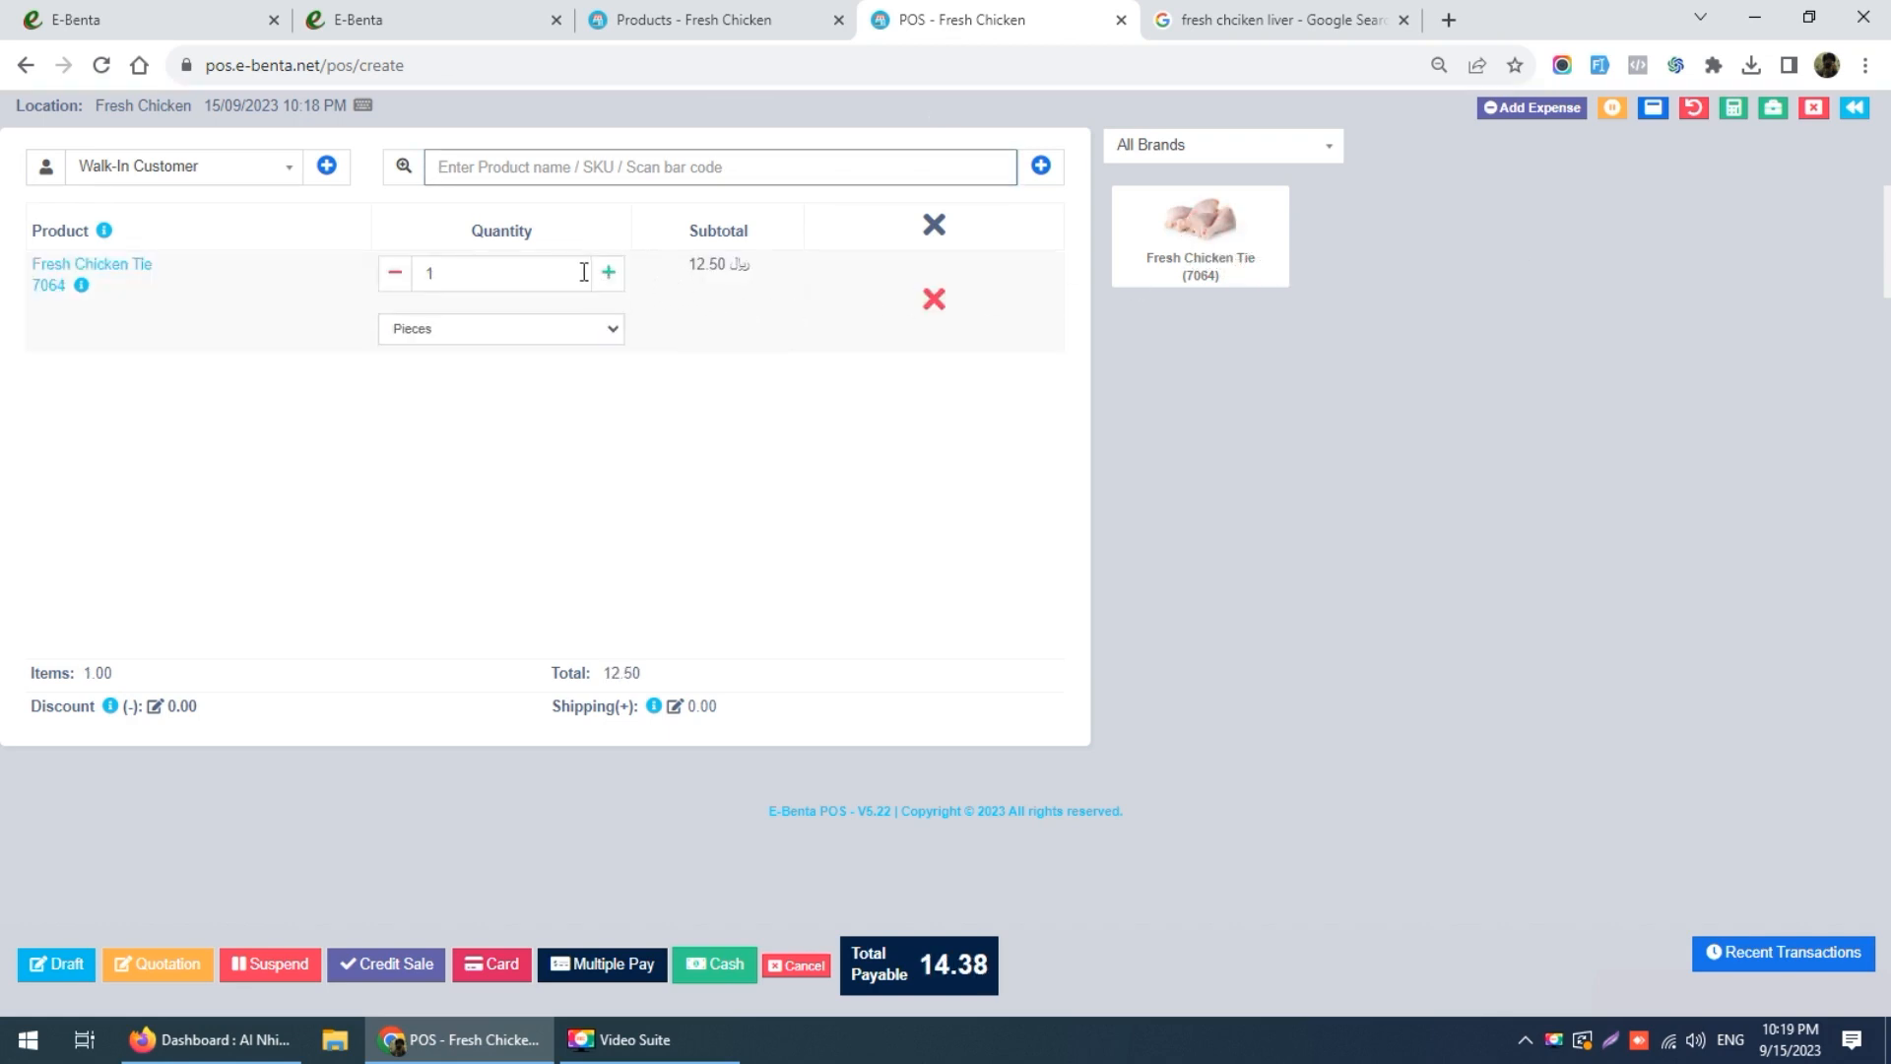
{"action": "left_click", "coordinate": [507, 271]}
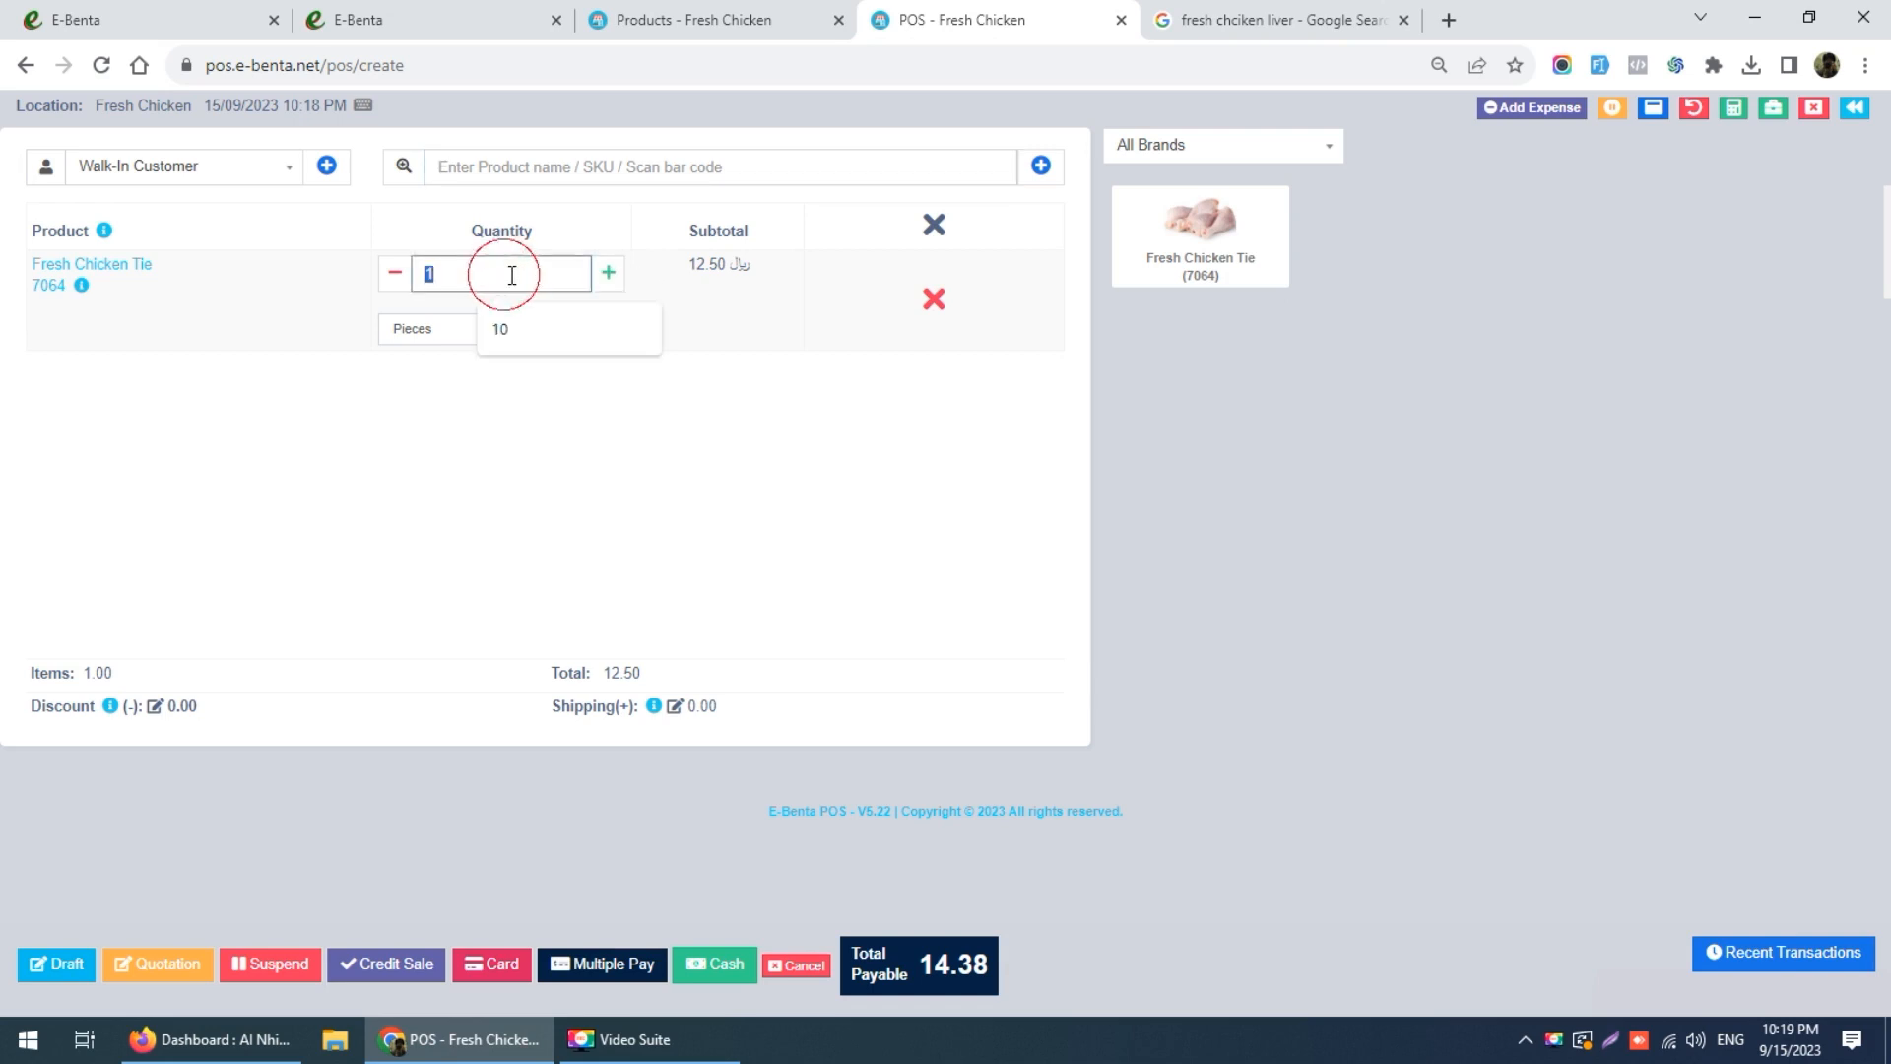
{"action": "left_click", "coordinate": [675, 273]}
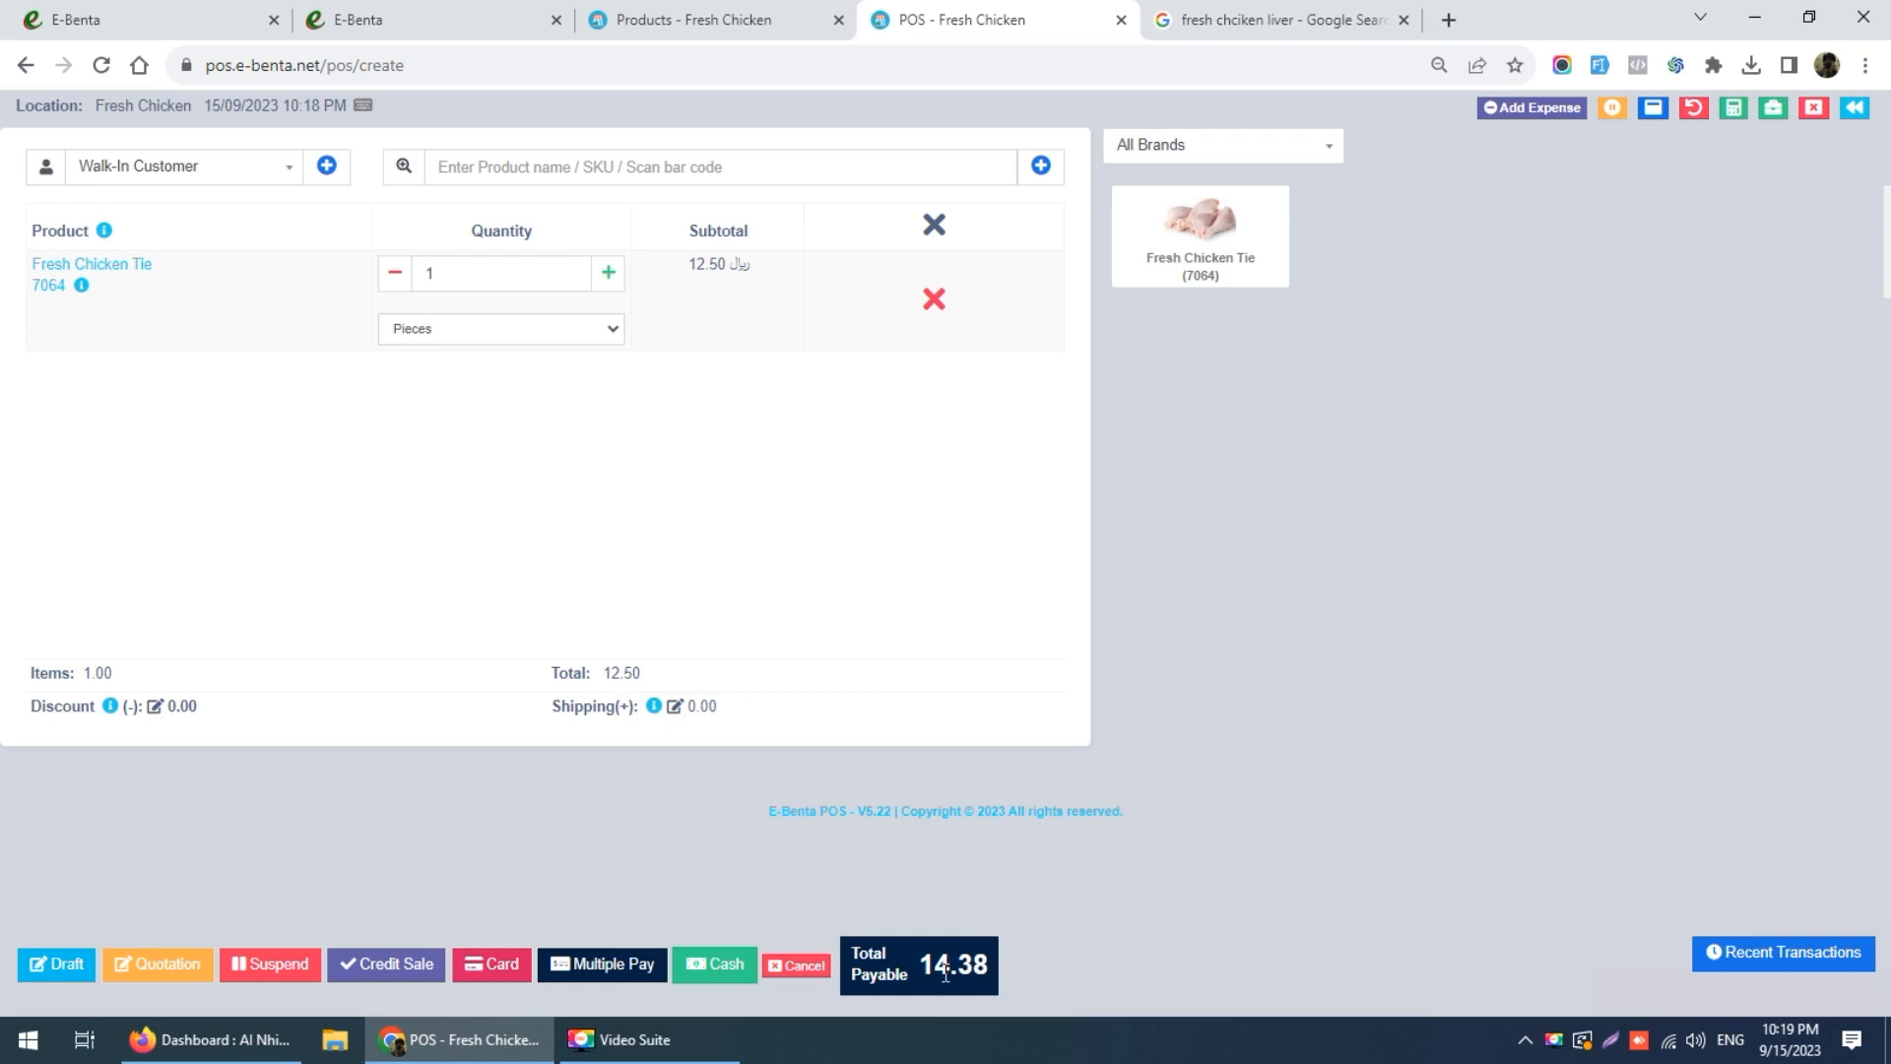
{"action": "left_click_drag", "start_coordinate": [917, 969], "coordinate": [992, 969]}
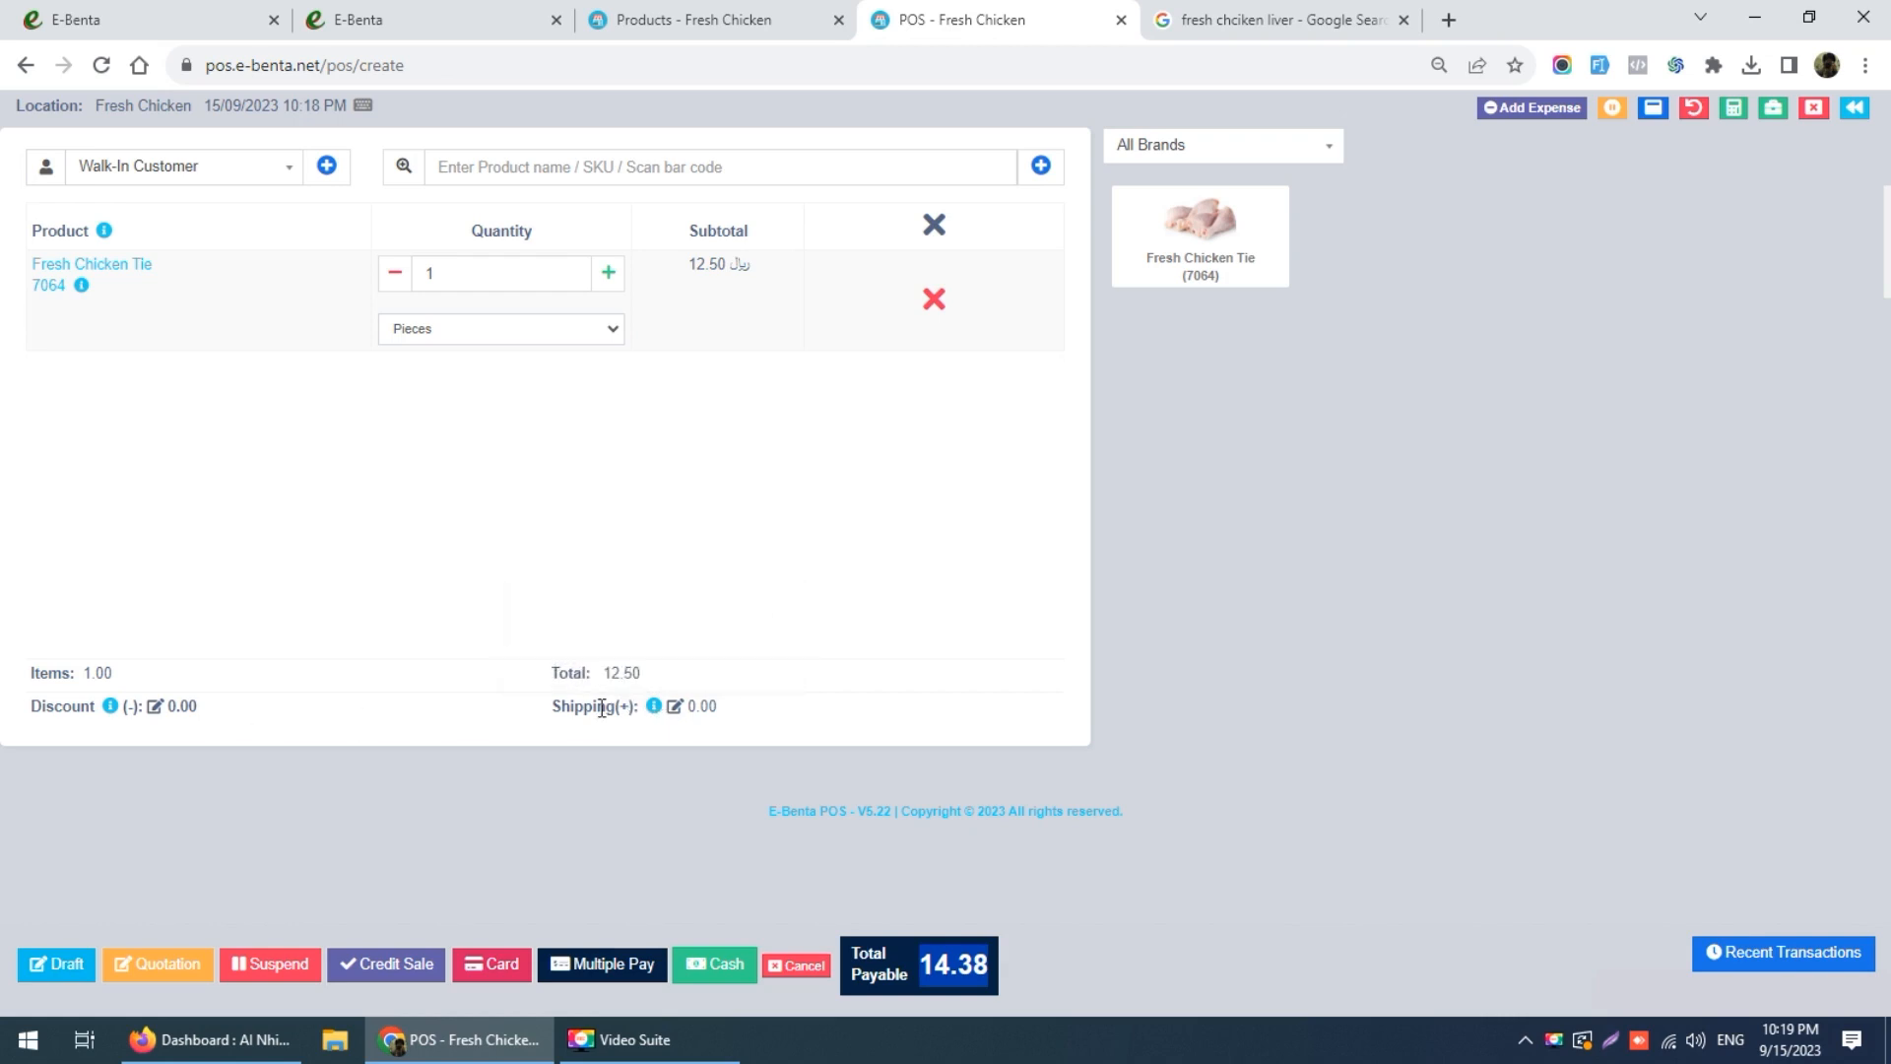
Step: Review the sale's shipping details and item price settings without changes, then return to the products list
{"action": "left_click", "coordinate": [675, 706]}
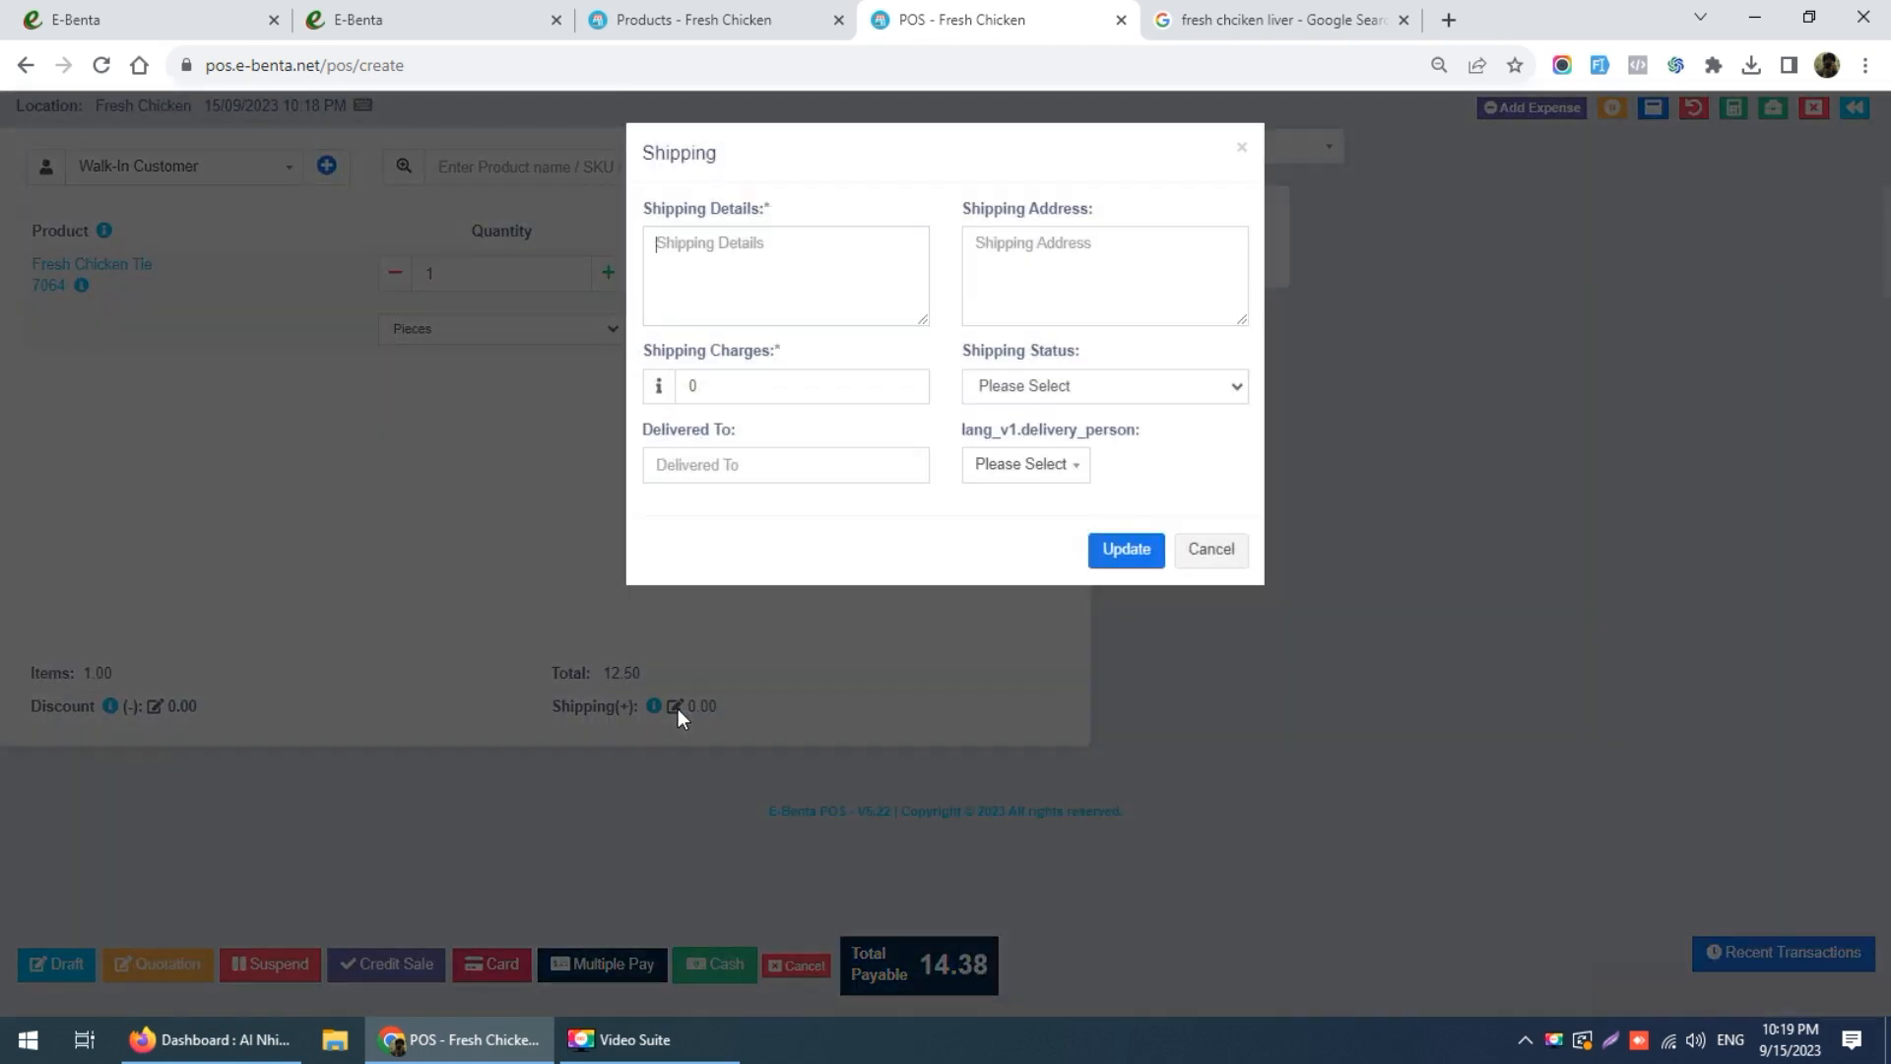
{"action": "left_click", "coordinate": [1030, 470]}
{"action": "left_click", "coordinate": [1096, 394]}
{"action": "left_click", "coordinate": [828, 508]}
{"action": "left_click", "coordinate": [1211, 548]}
{"action": "mouse_move", "coordinate": [109, 707]}
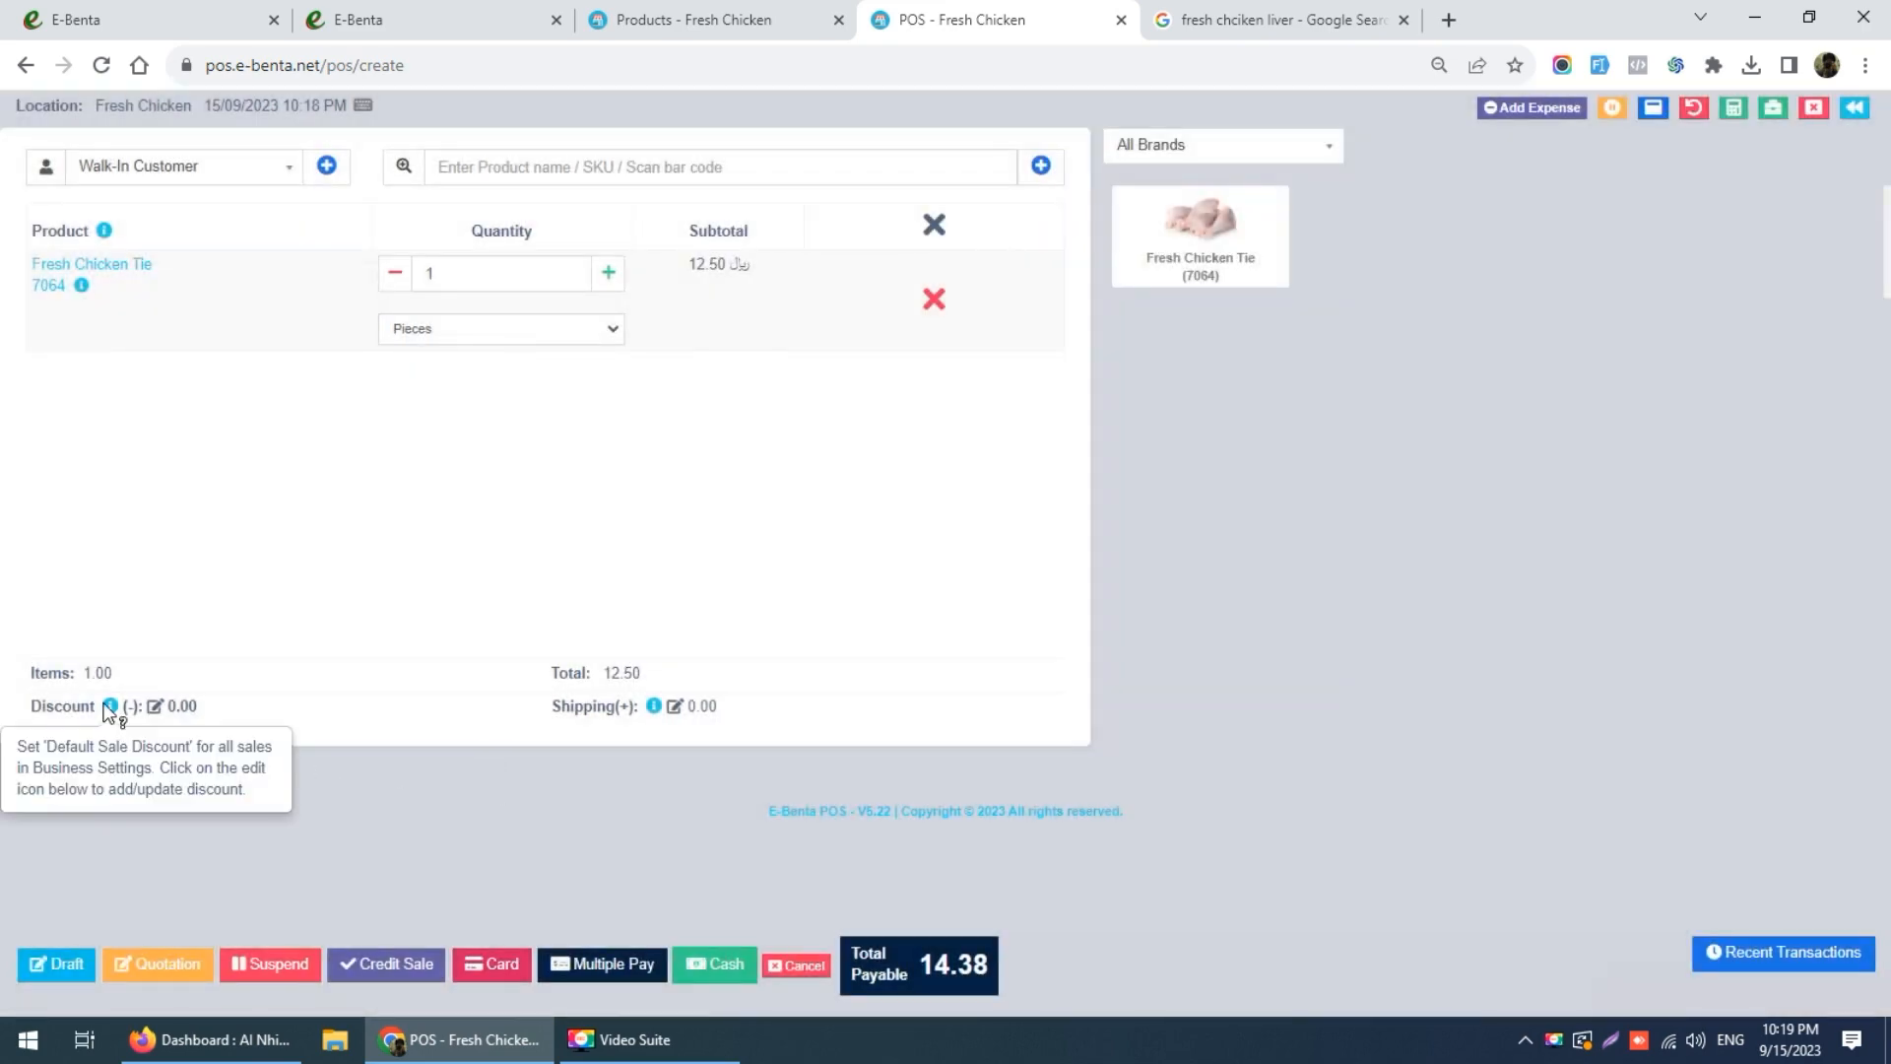
{"action": "left_click", "coordinate": [107, 279]}
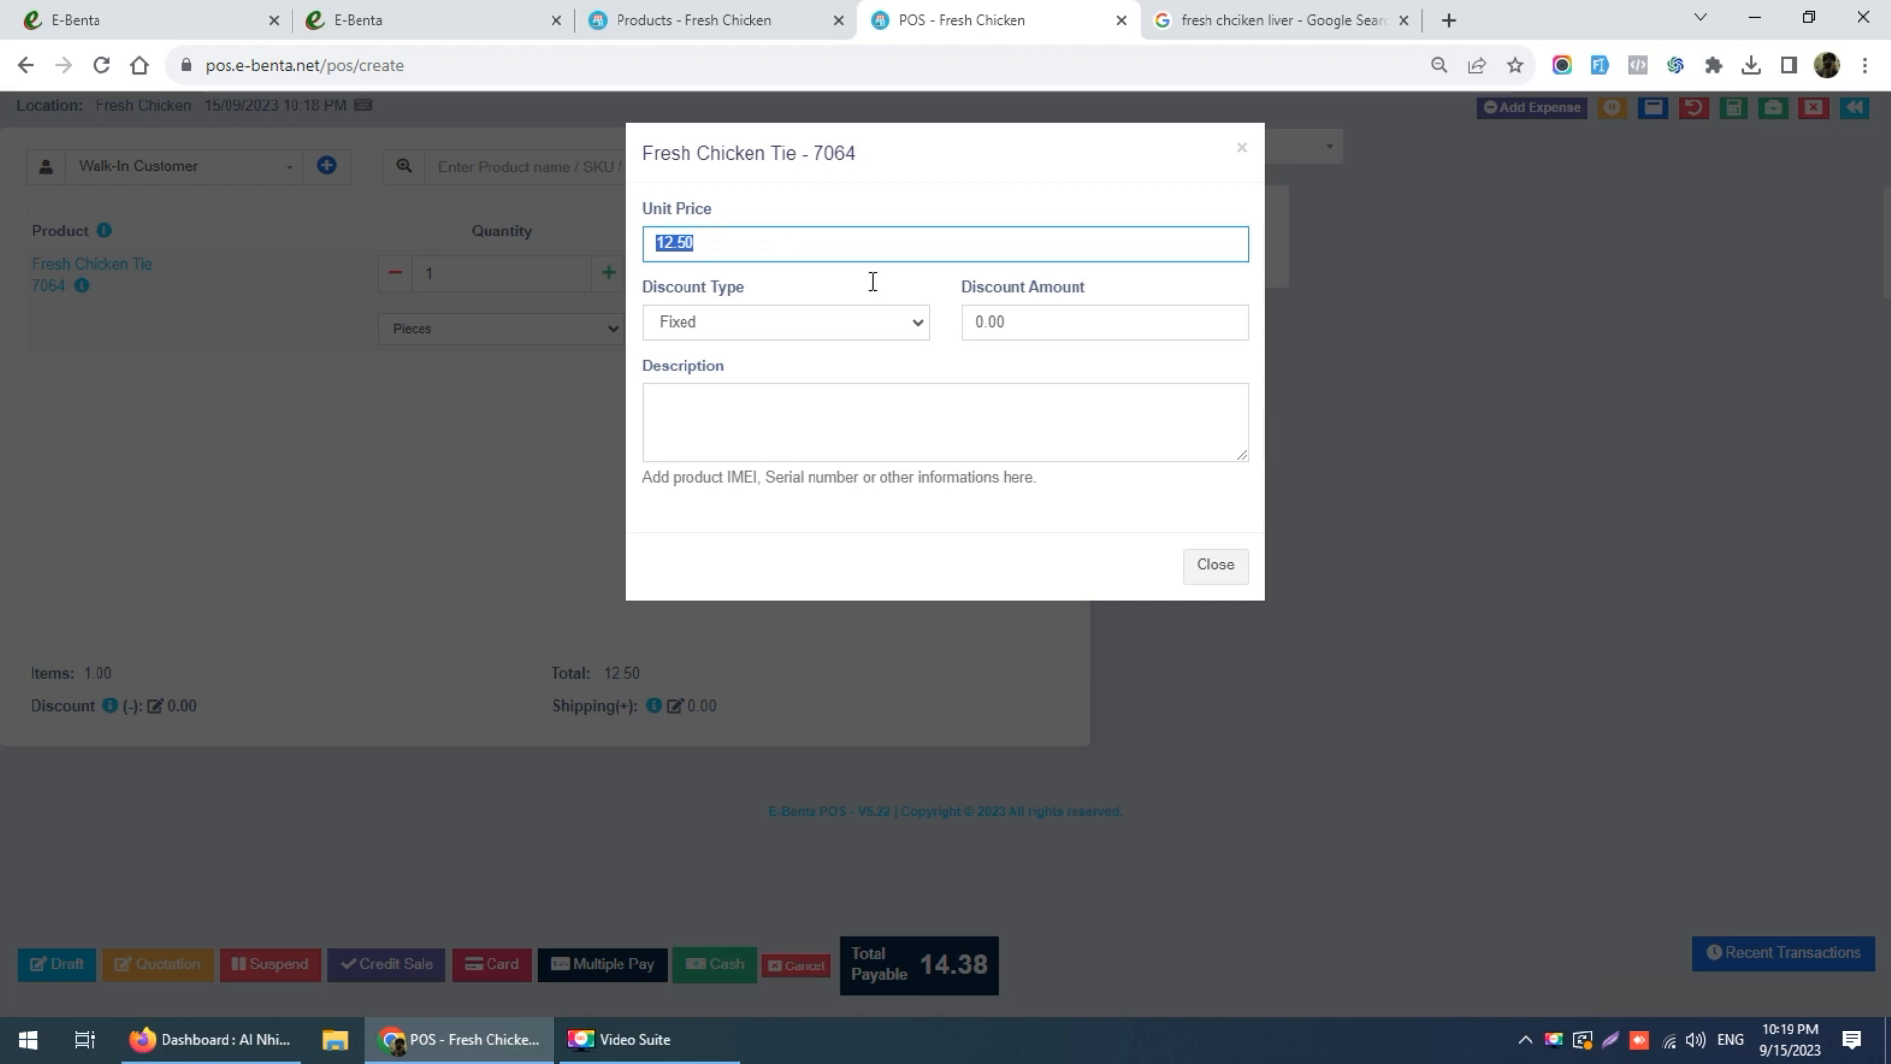
{"action": "left_click", "coordinate": [1218, 569]}
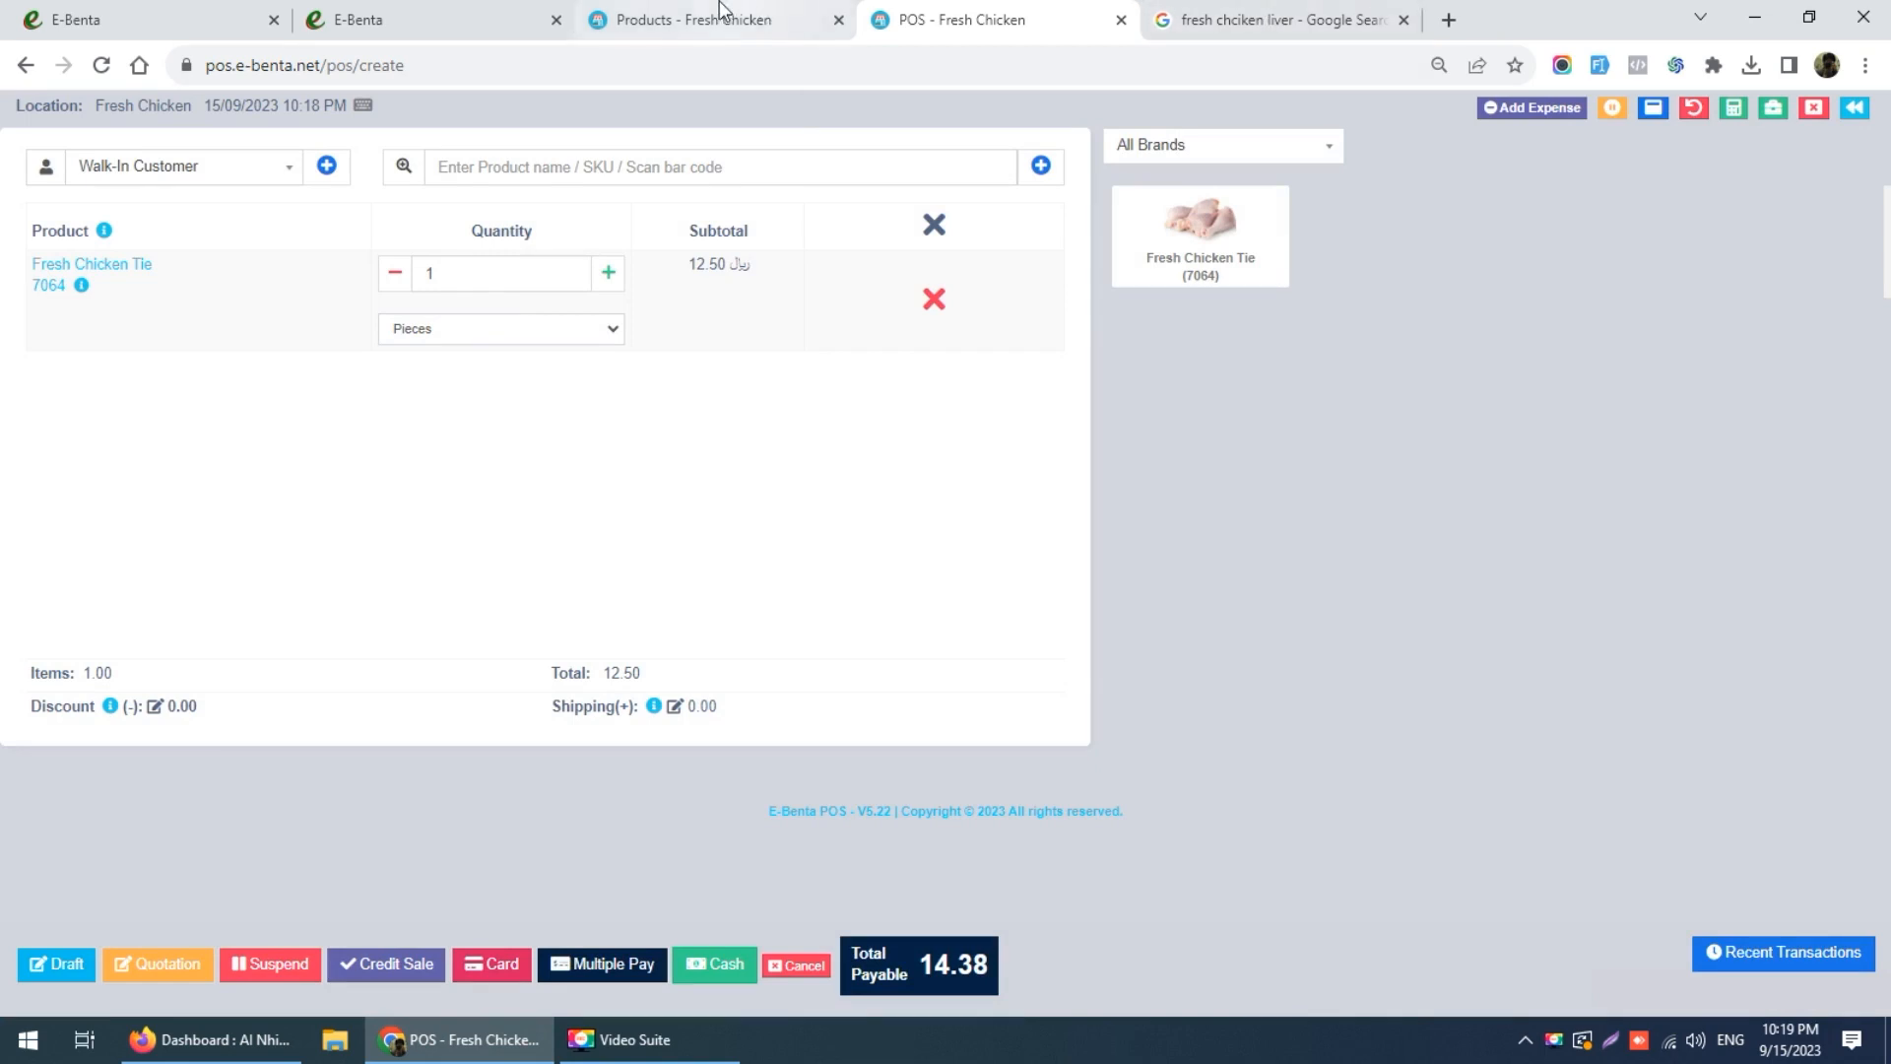
{"action": "left_click", "coordinate": [745, 14]}
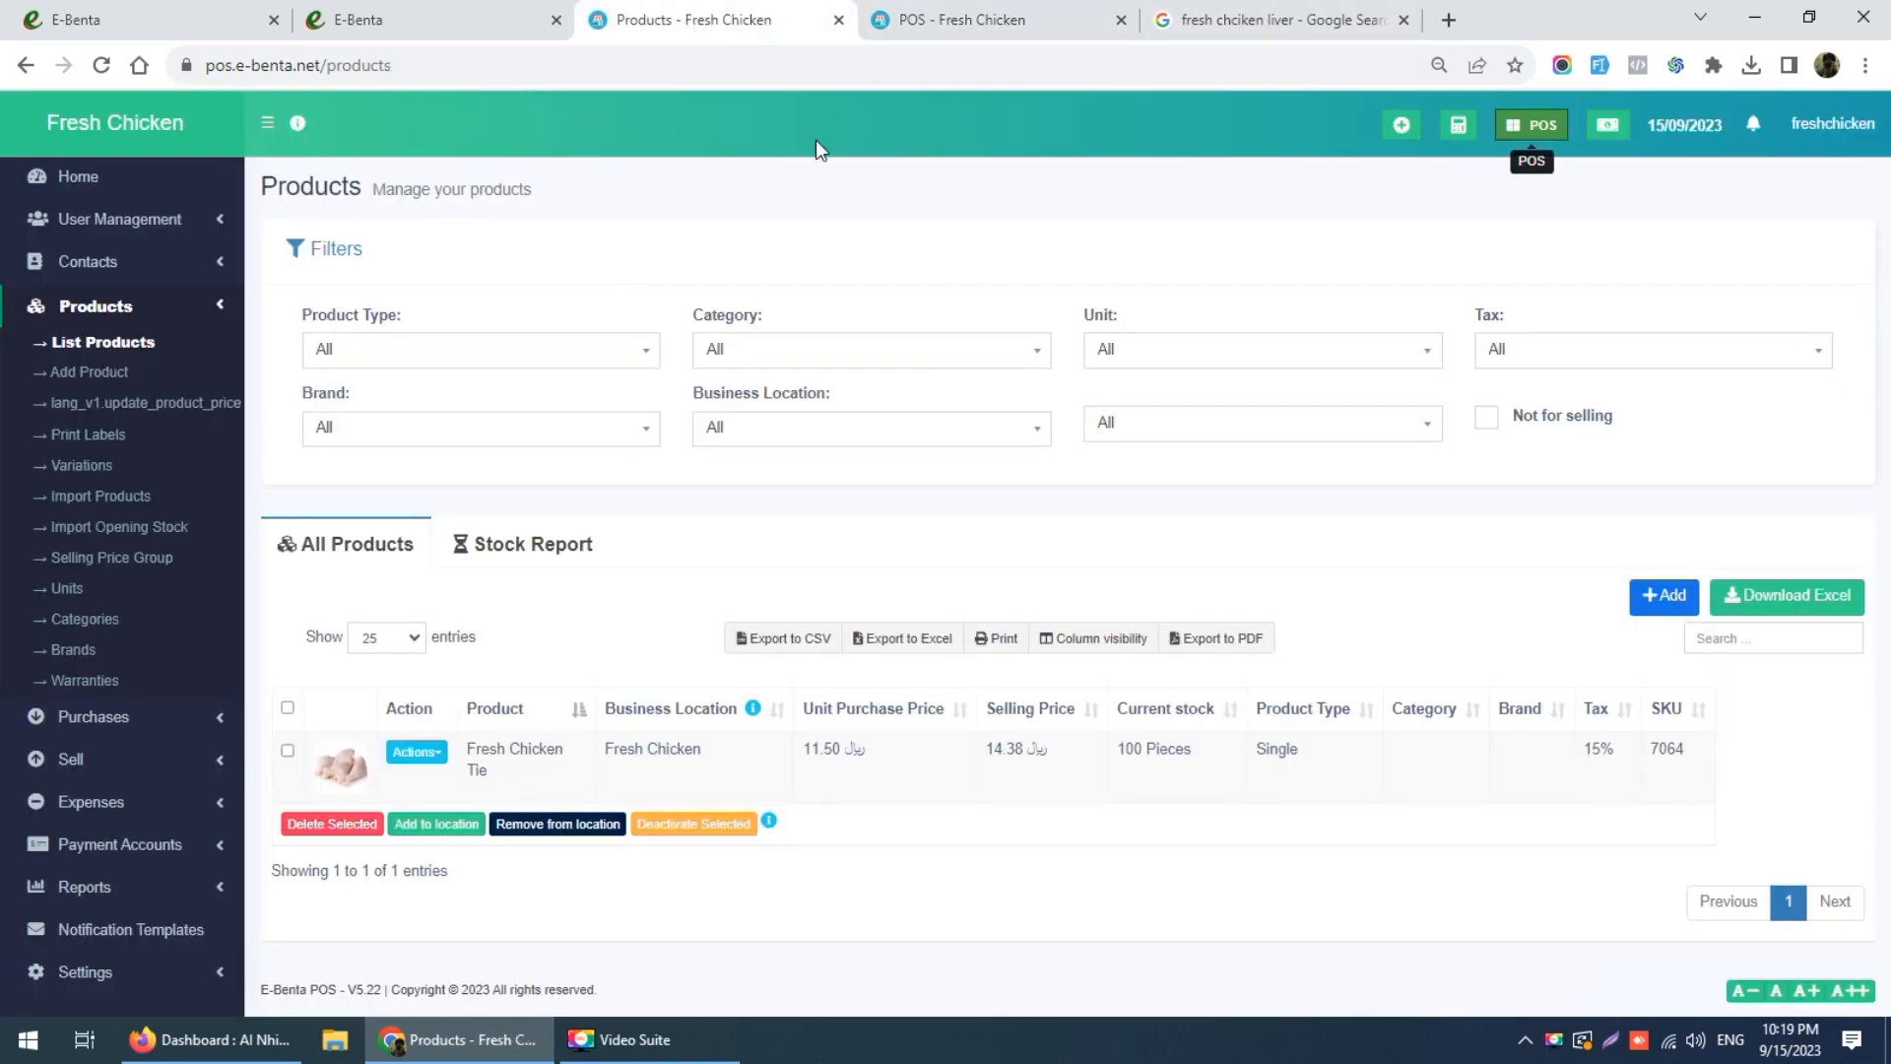
Step: Edit Fresh Chicken Tie, switching Selling Price Tax Type to Exclusive and back to Inclusive
{"action": "left_click", "coordinate": [424, 754]}
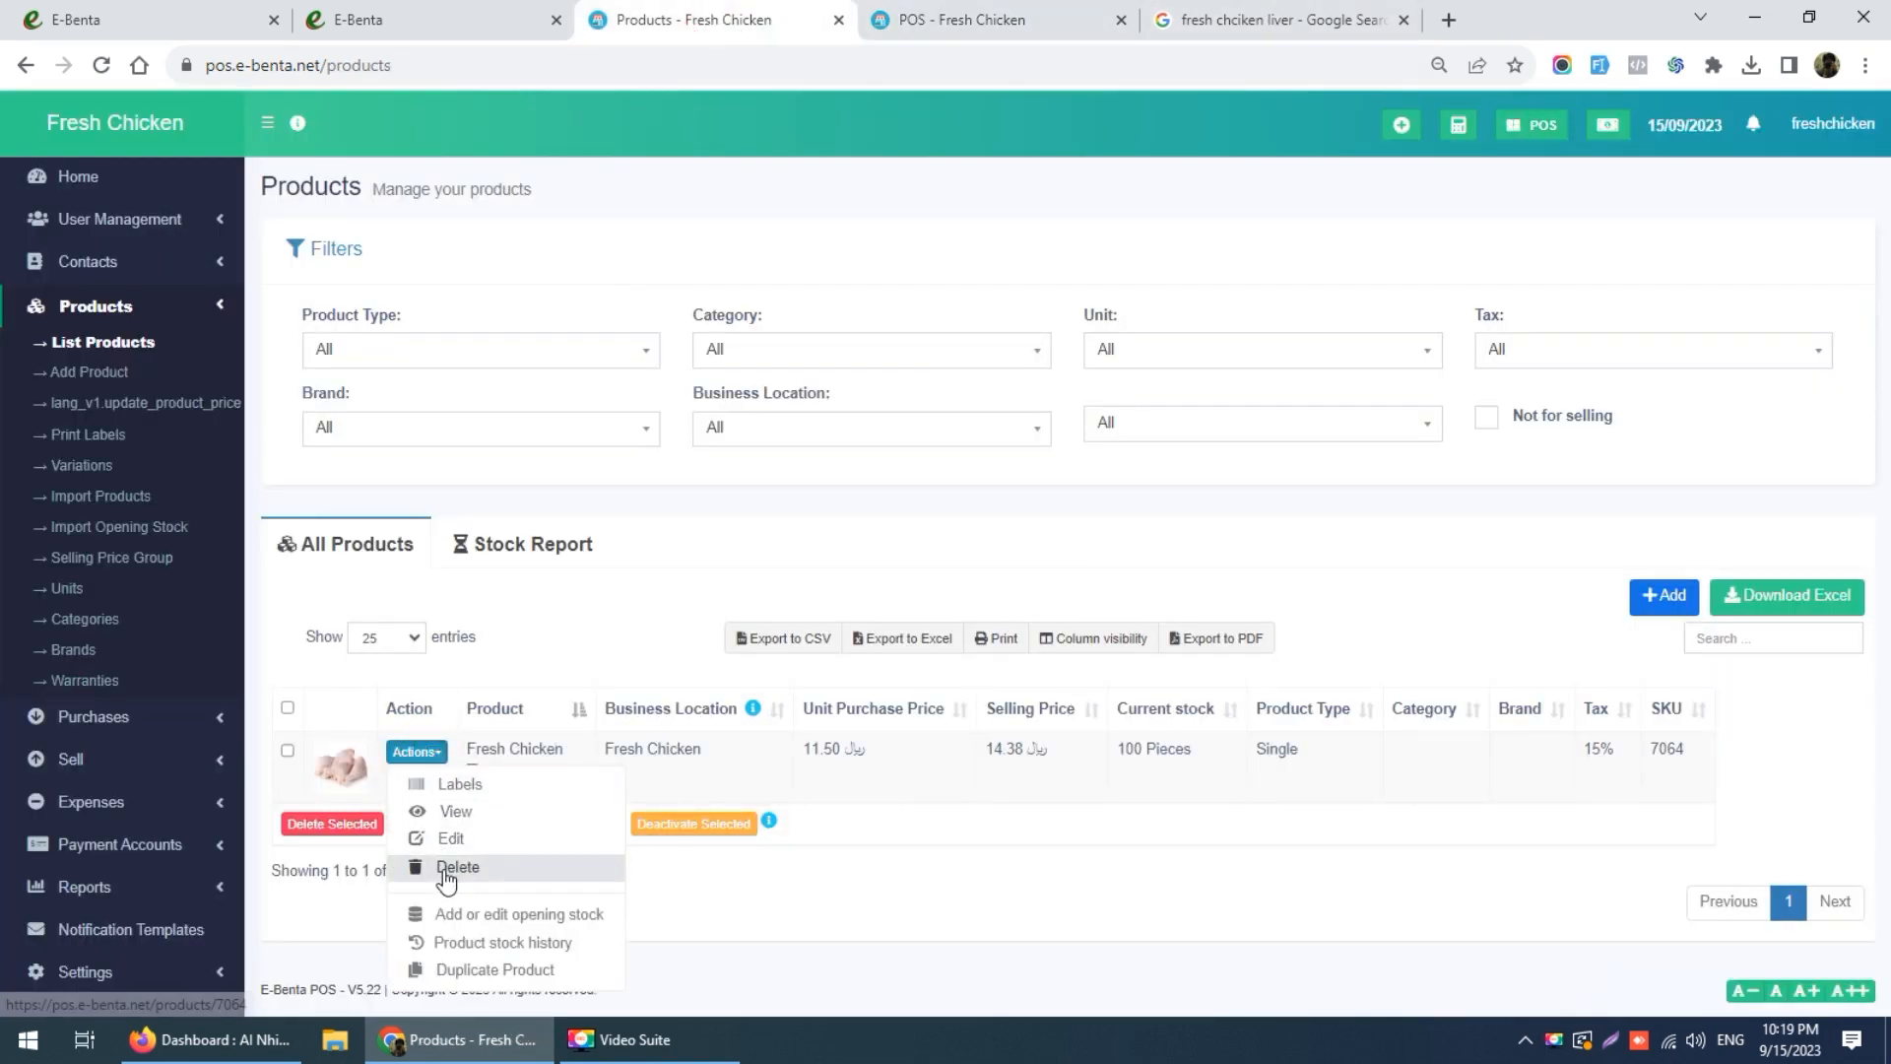
{"action": "left_click", "coordinate": [449, 838]}
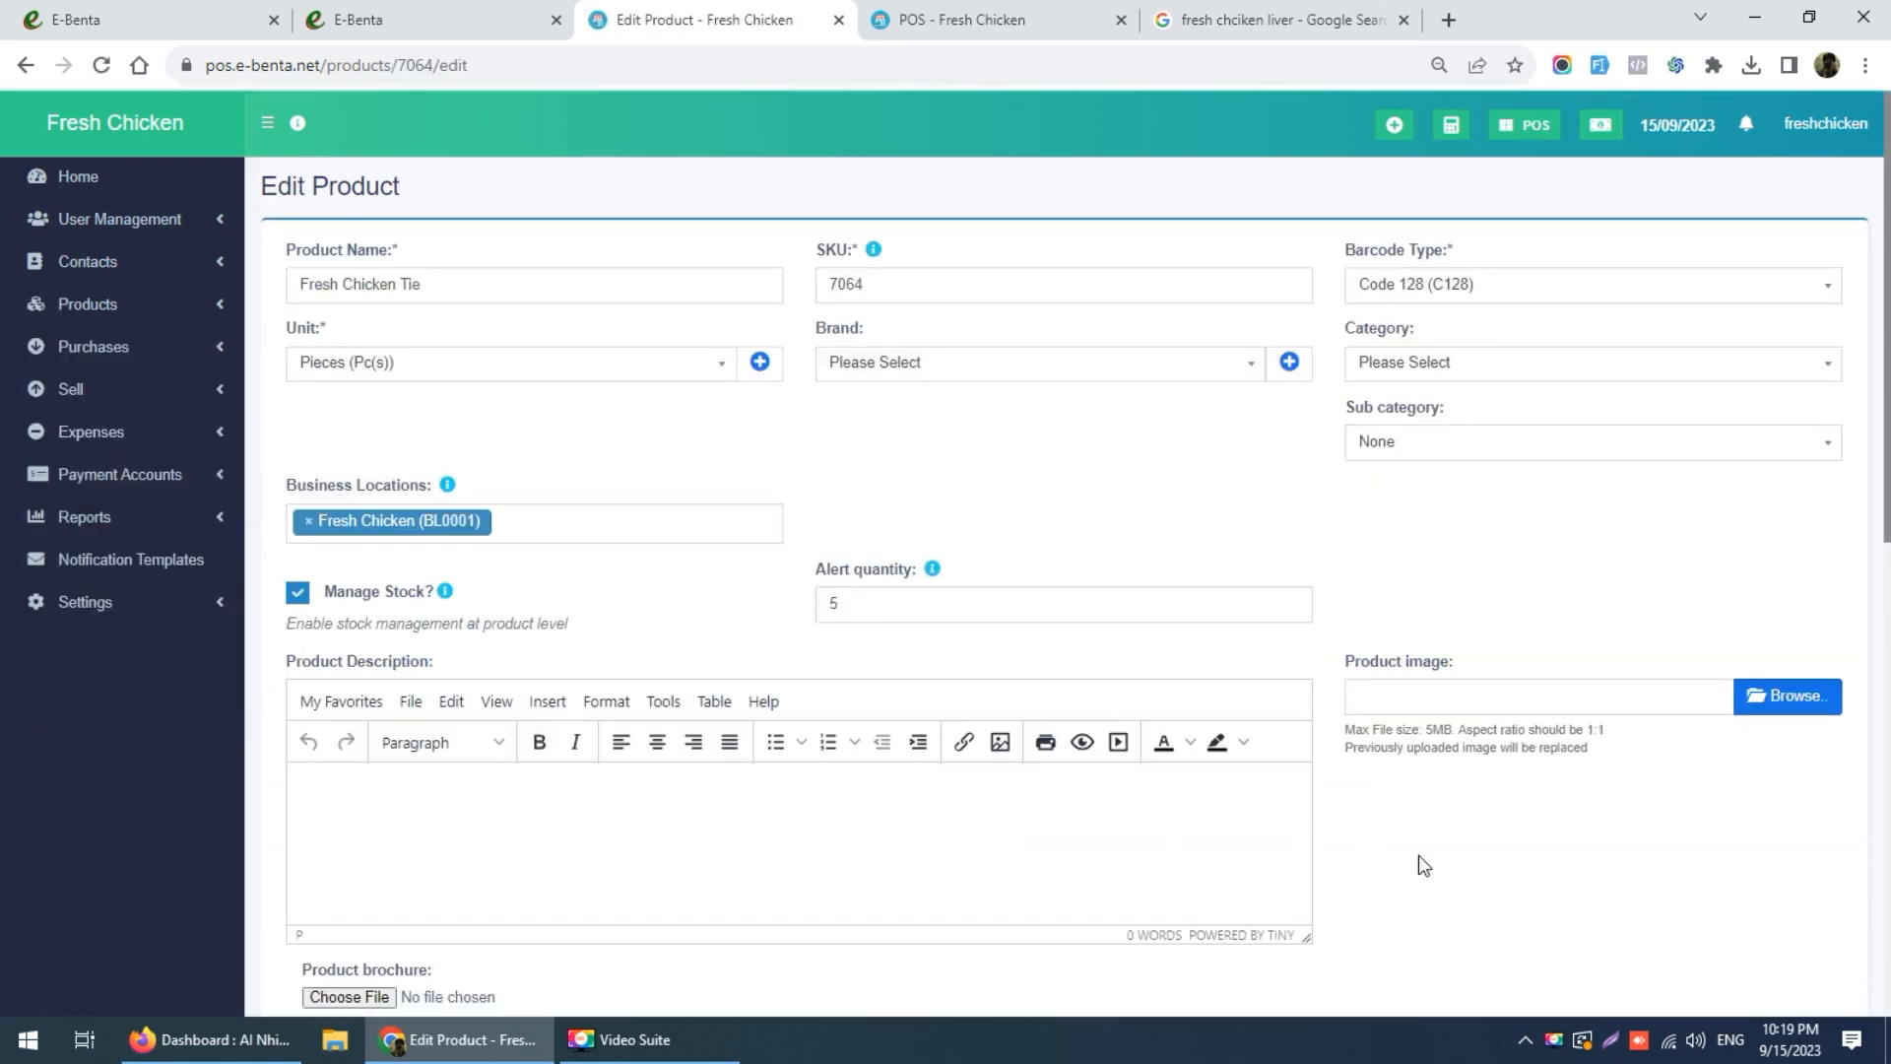
{"action": "scroll", "coordinate": [1418, 855], "scroll_direction": "down", "scroll_amount": 10}
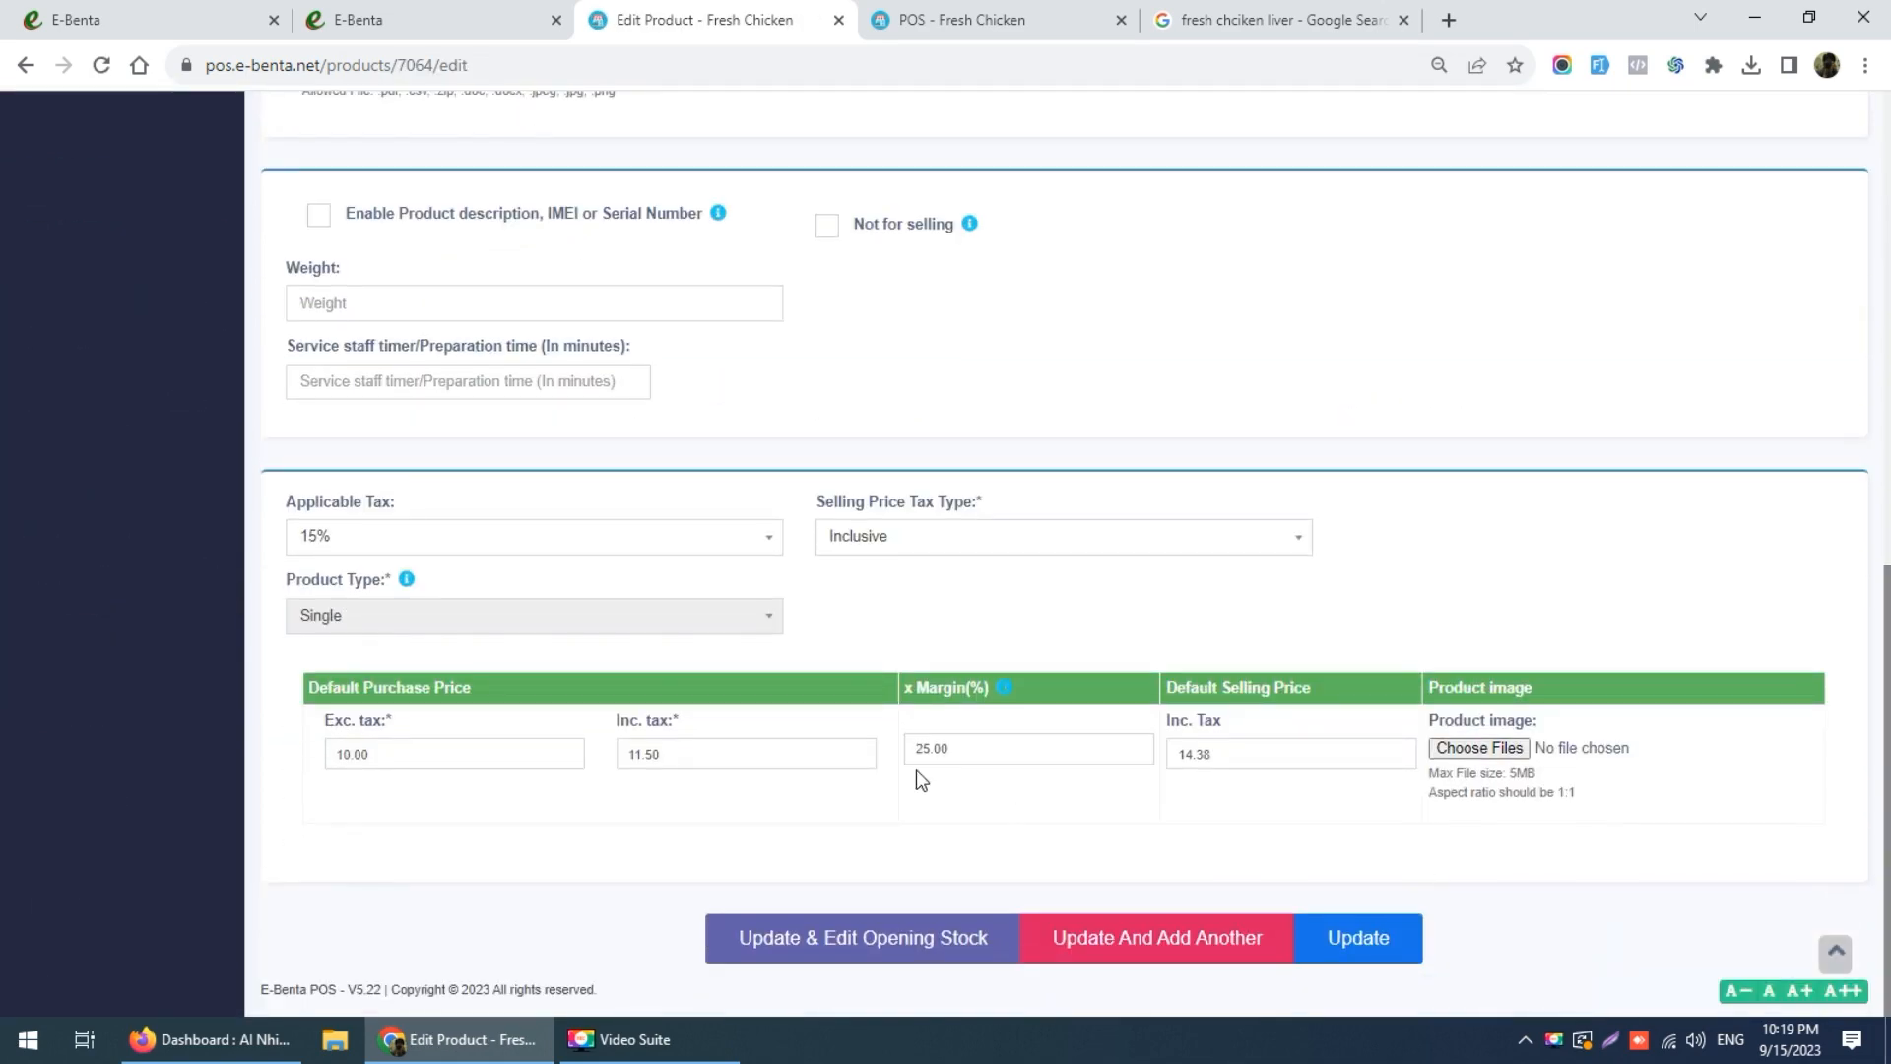
{"action": "left_click", "coordinate": [914, 544]}
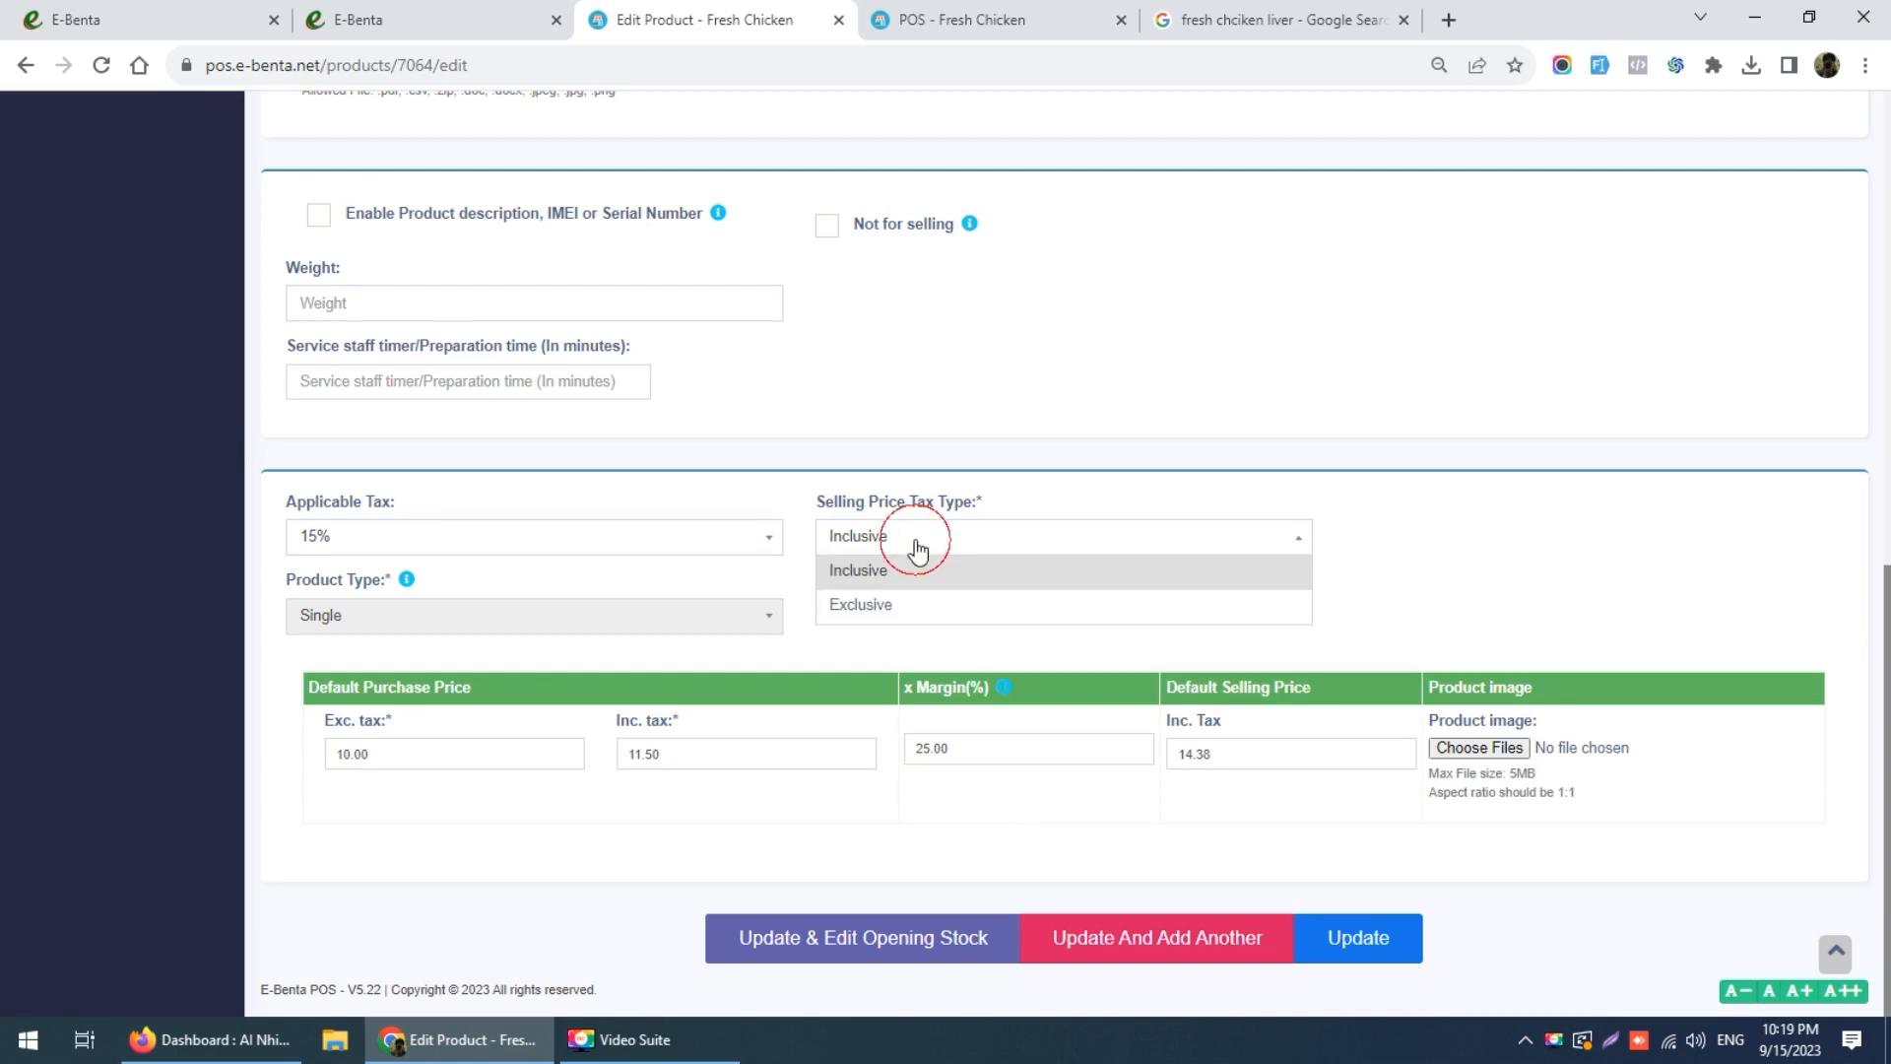
{"action": "left_click", "coordinate": [897, 606]}
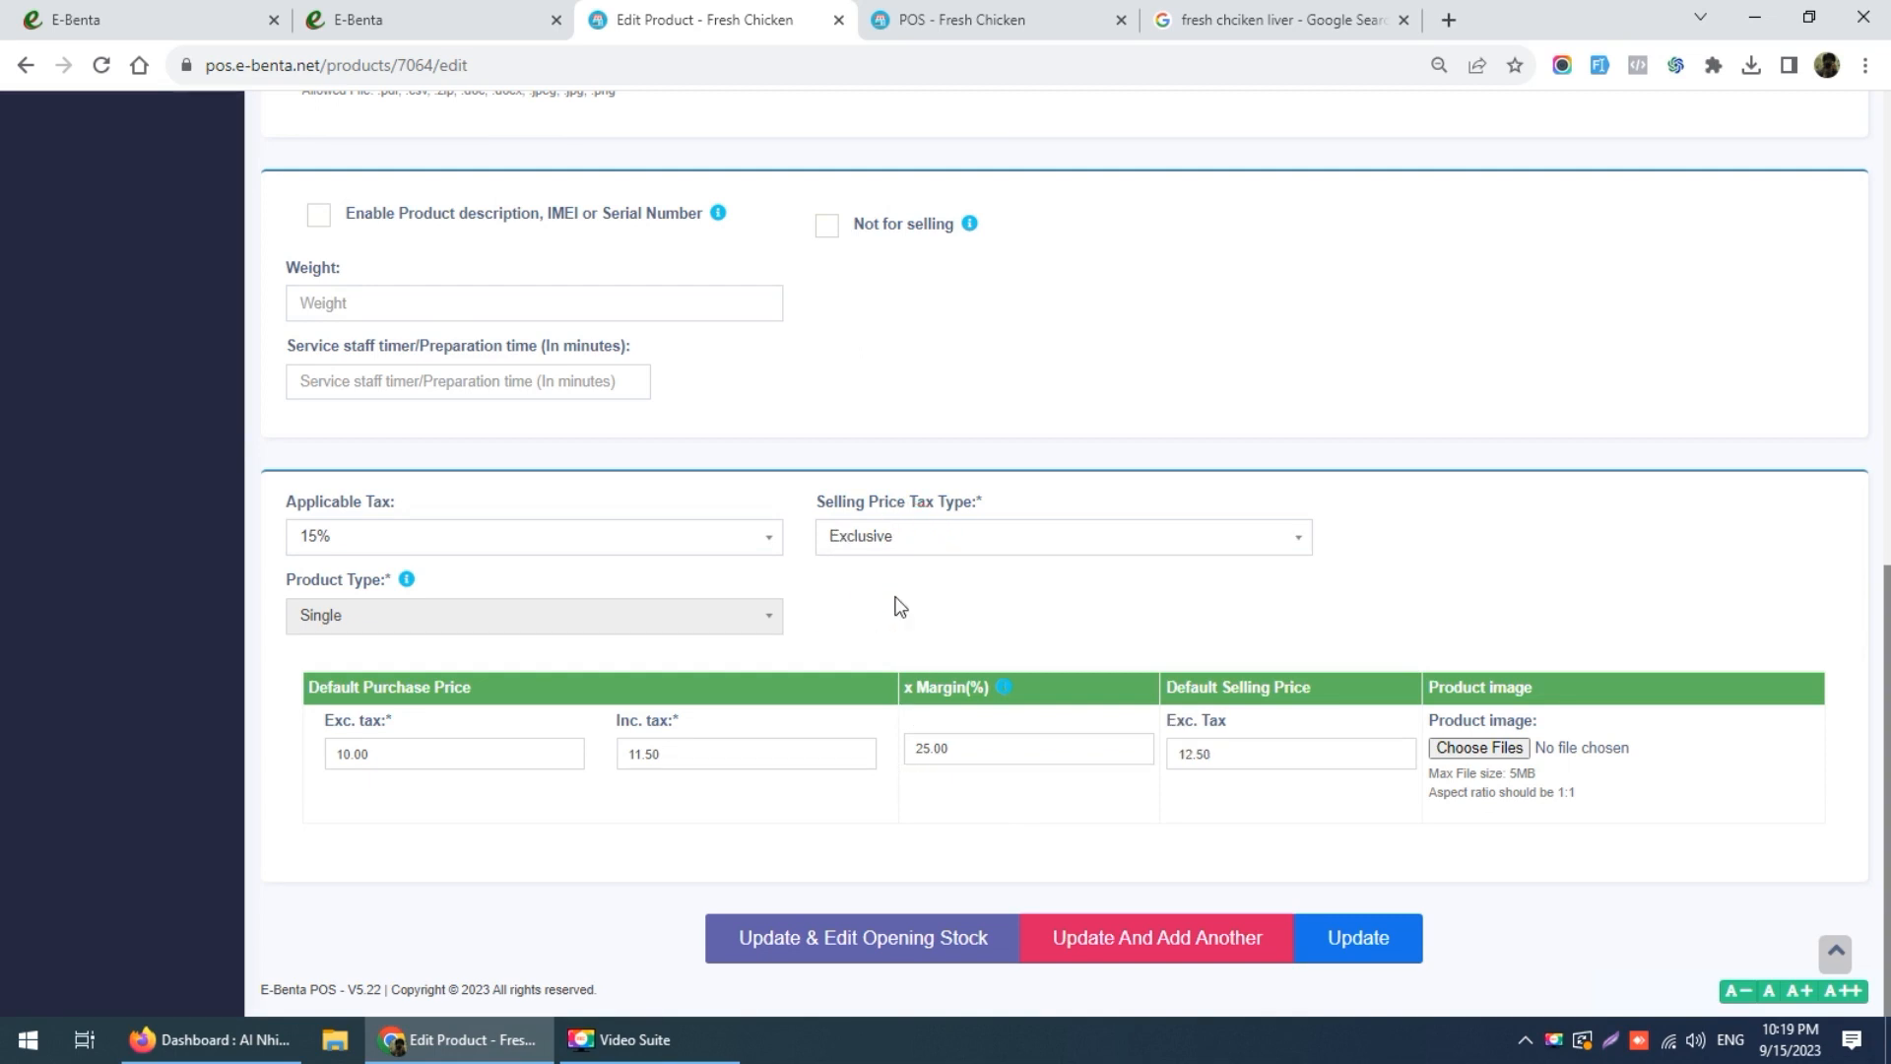
{"action": "left_click", "coordinate": [937, 537]}
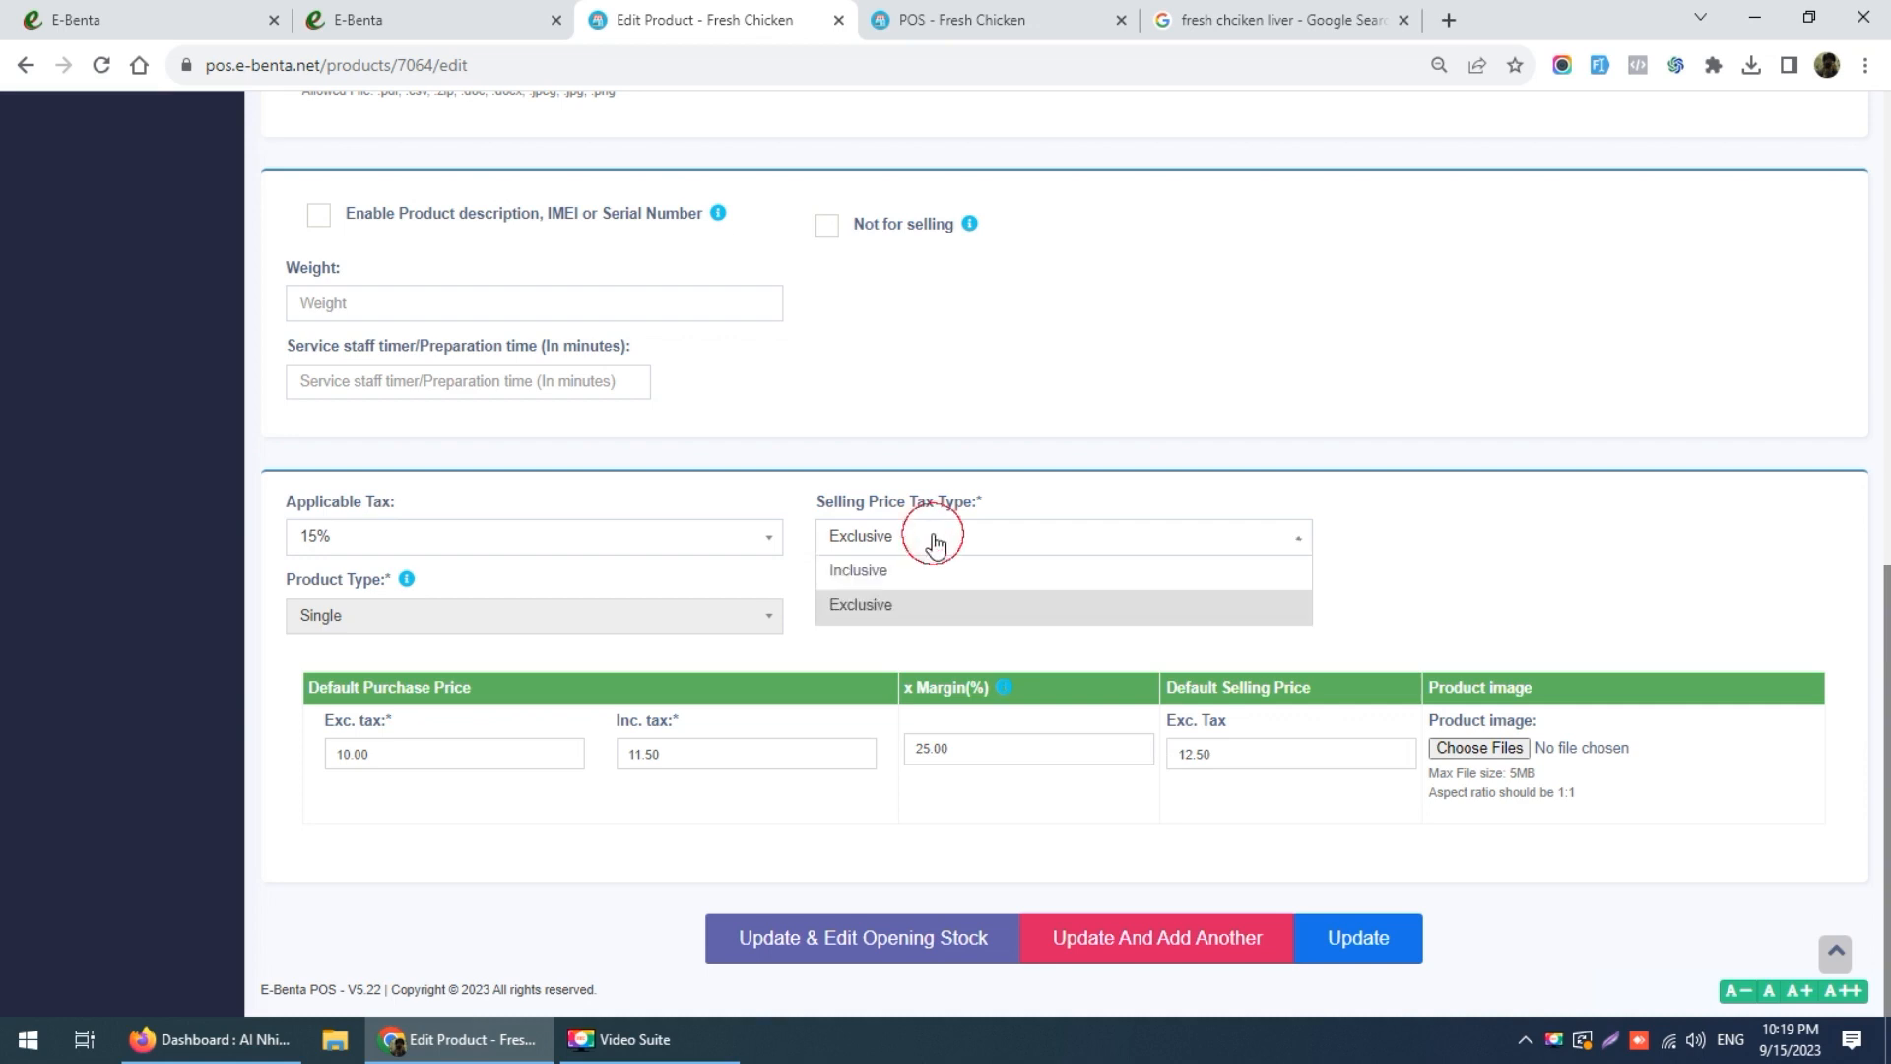
{"action": "left_click", "coordinate": [903, 571]}
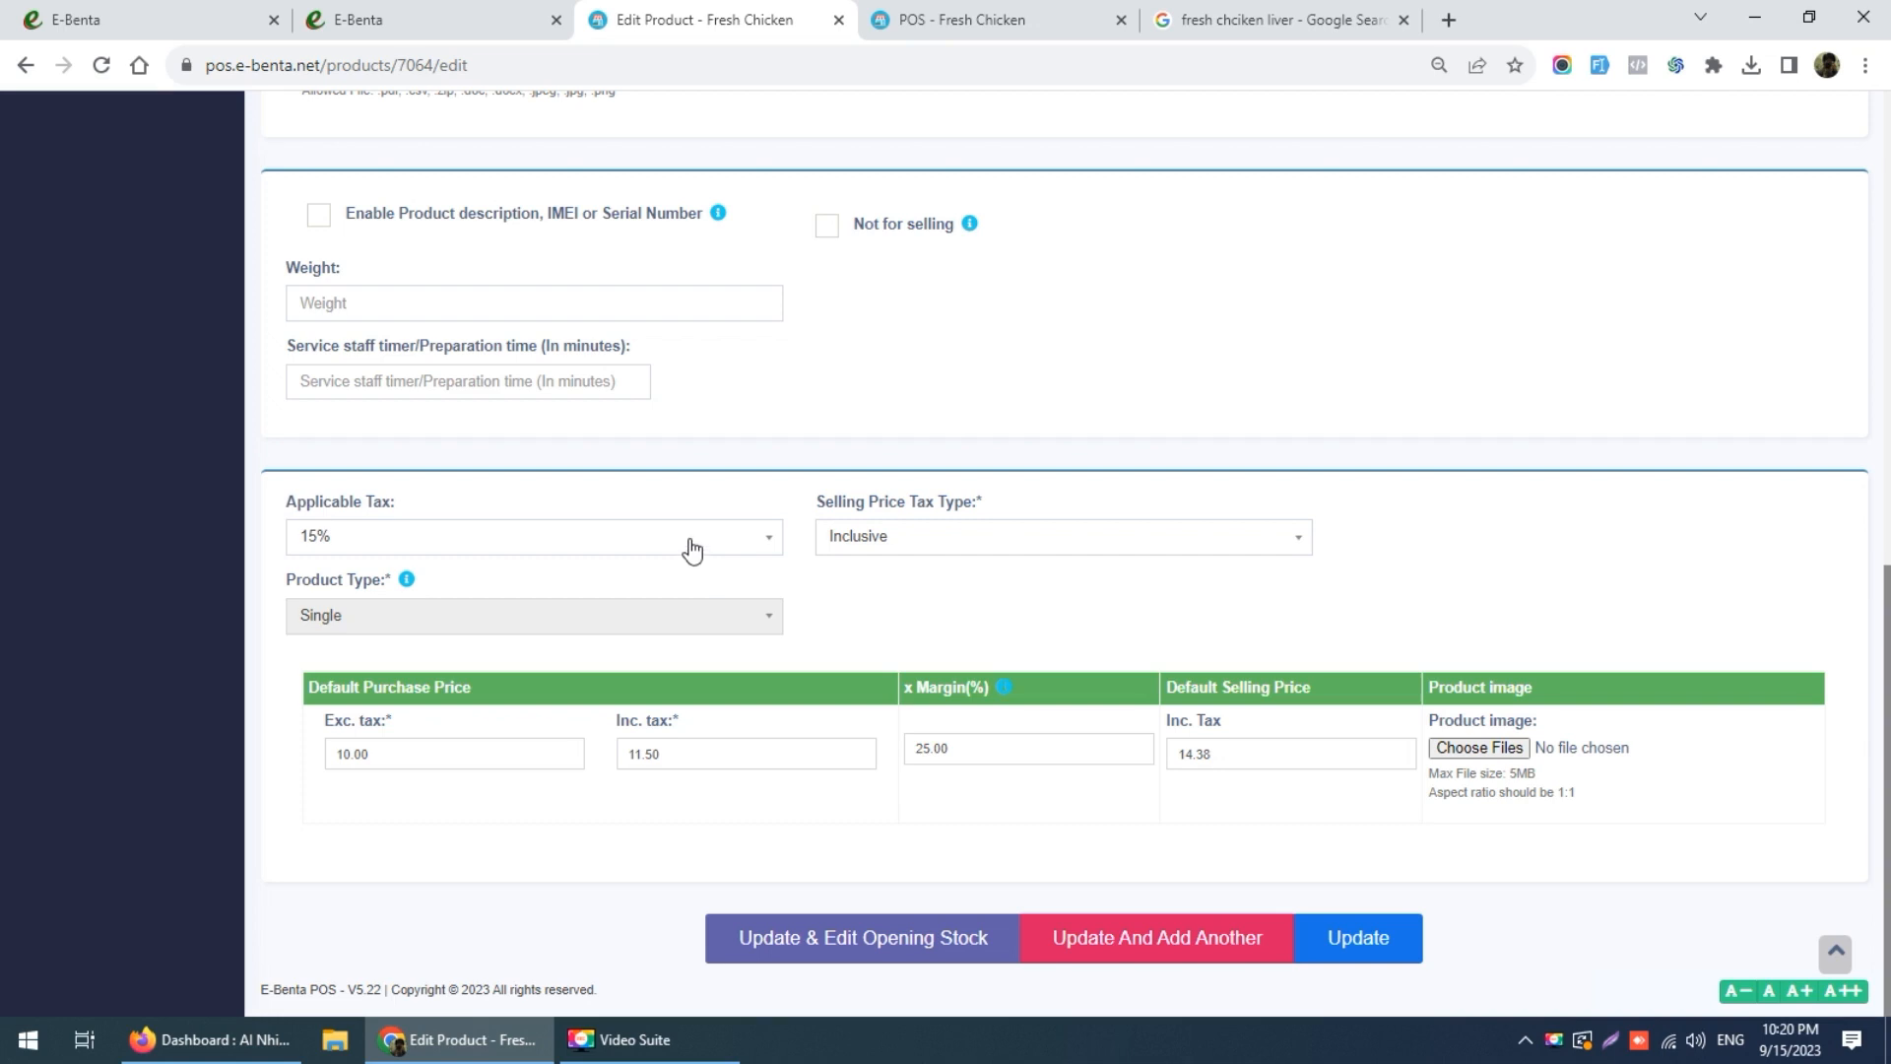
Step: Reset the purchase price to 10 before tax (11.50 inclusive) and update the product
{"action": "double_click", "coordinate": [704, 750]}
{"action": "type", "text": "10.01"}
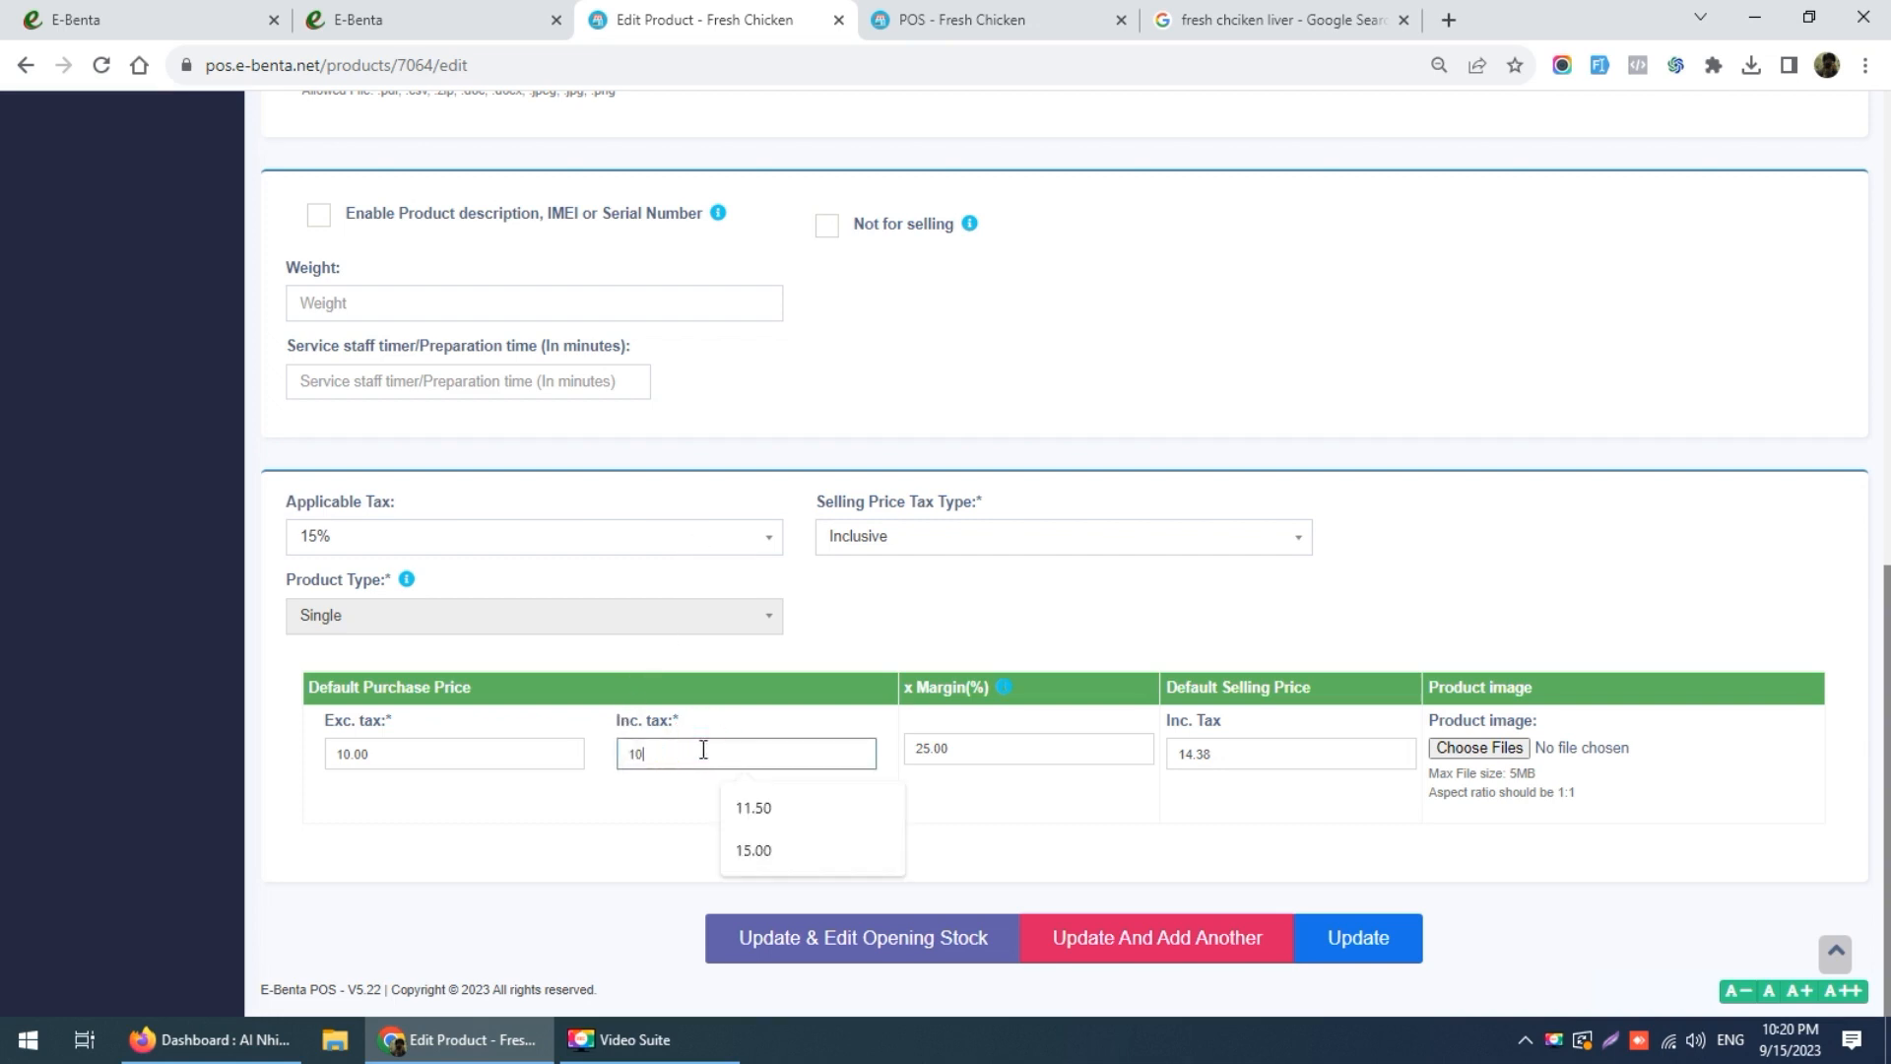
{"action": "left_click", "coordinate": [689, 800]}
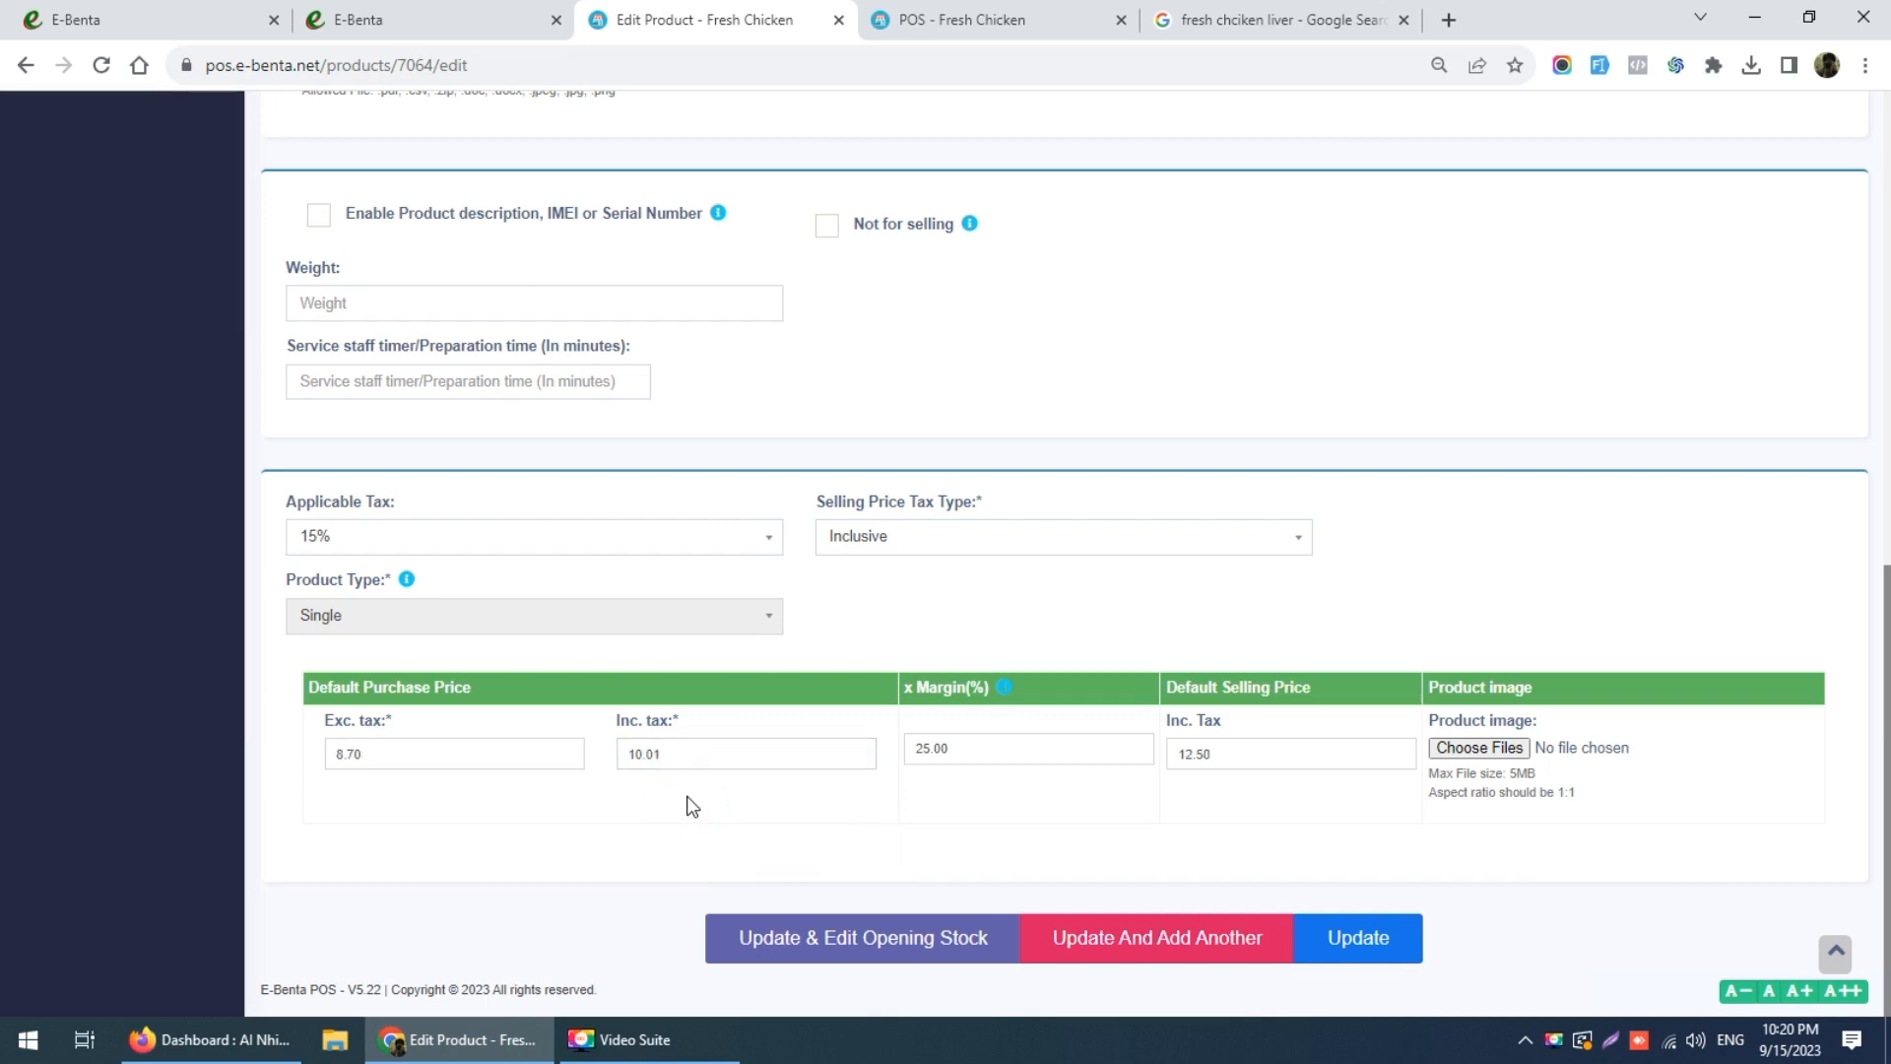
{"action": "double_click", "coordinate": [438, 752]}
{"action": "type", "text": "10"}
{"action": "left_click", "coordinate": [445, 796]}
{"action": "left_click", "coordinate": [1377, 945]}
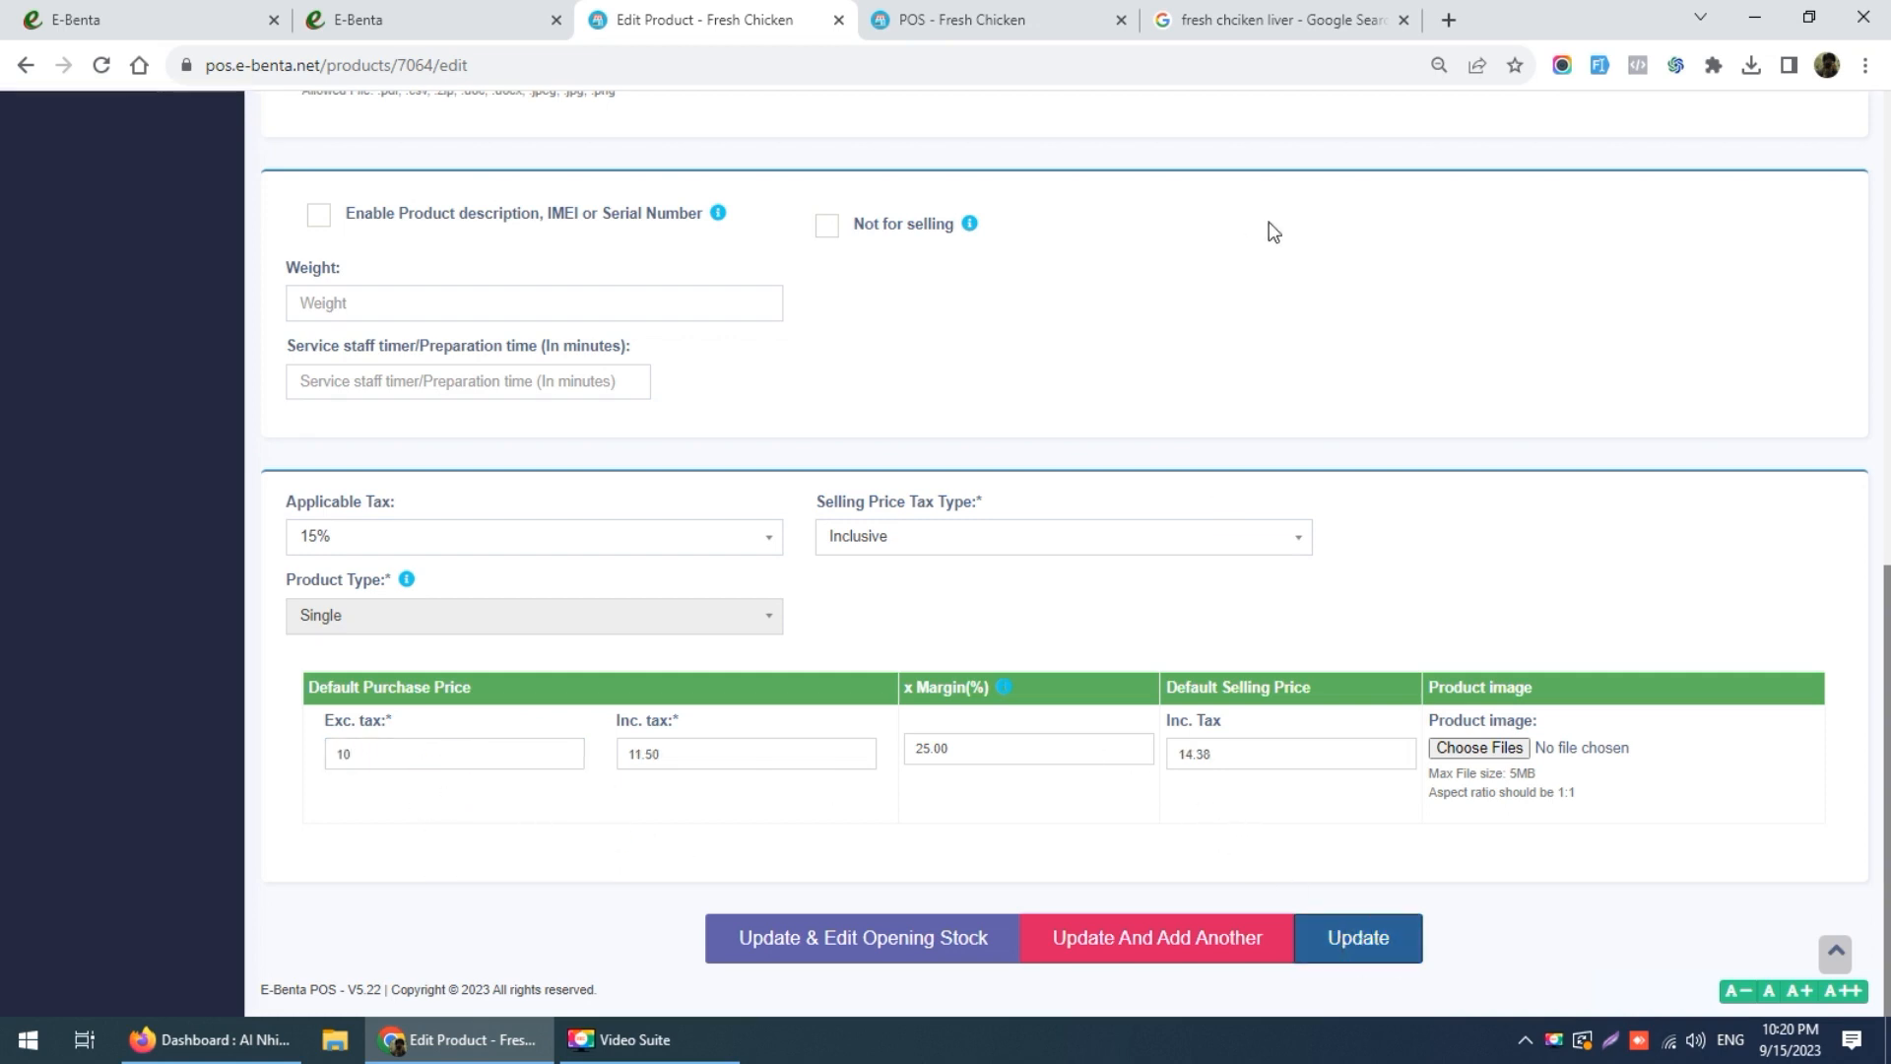
{"action": "left_click", "coordinate": [985, 21]}
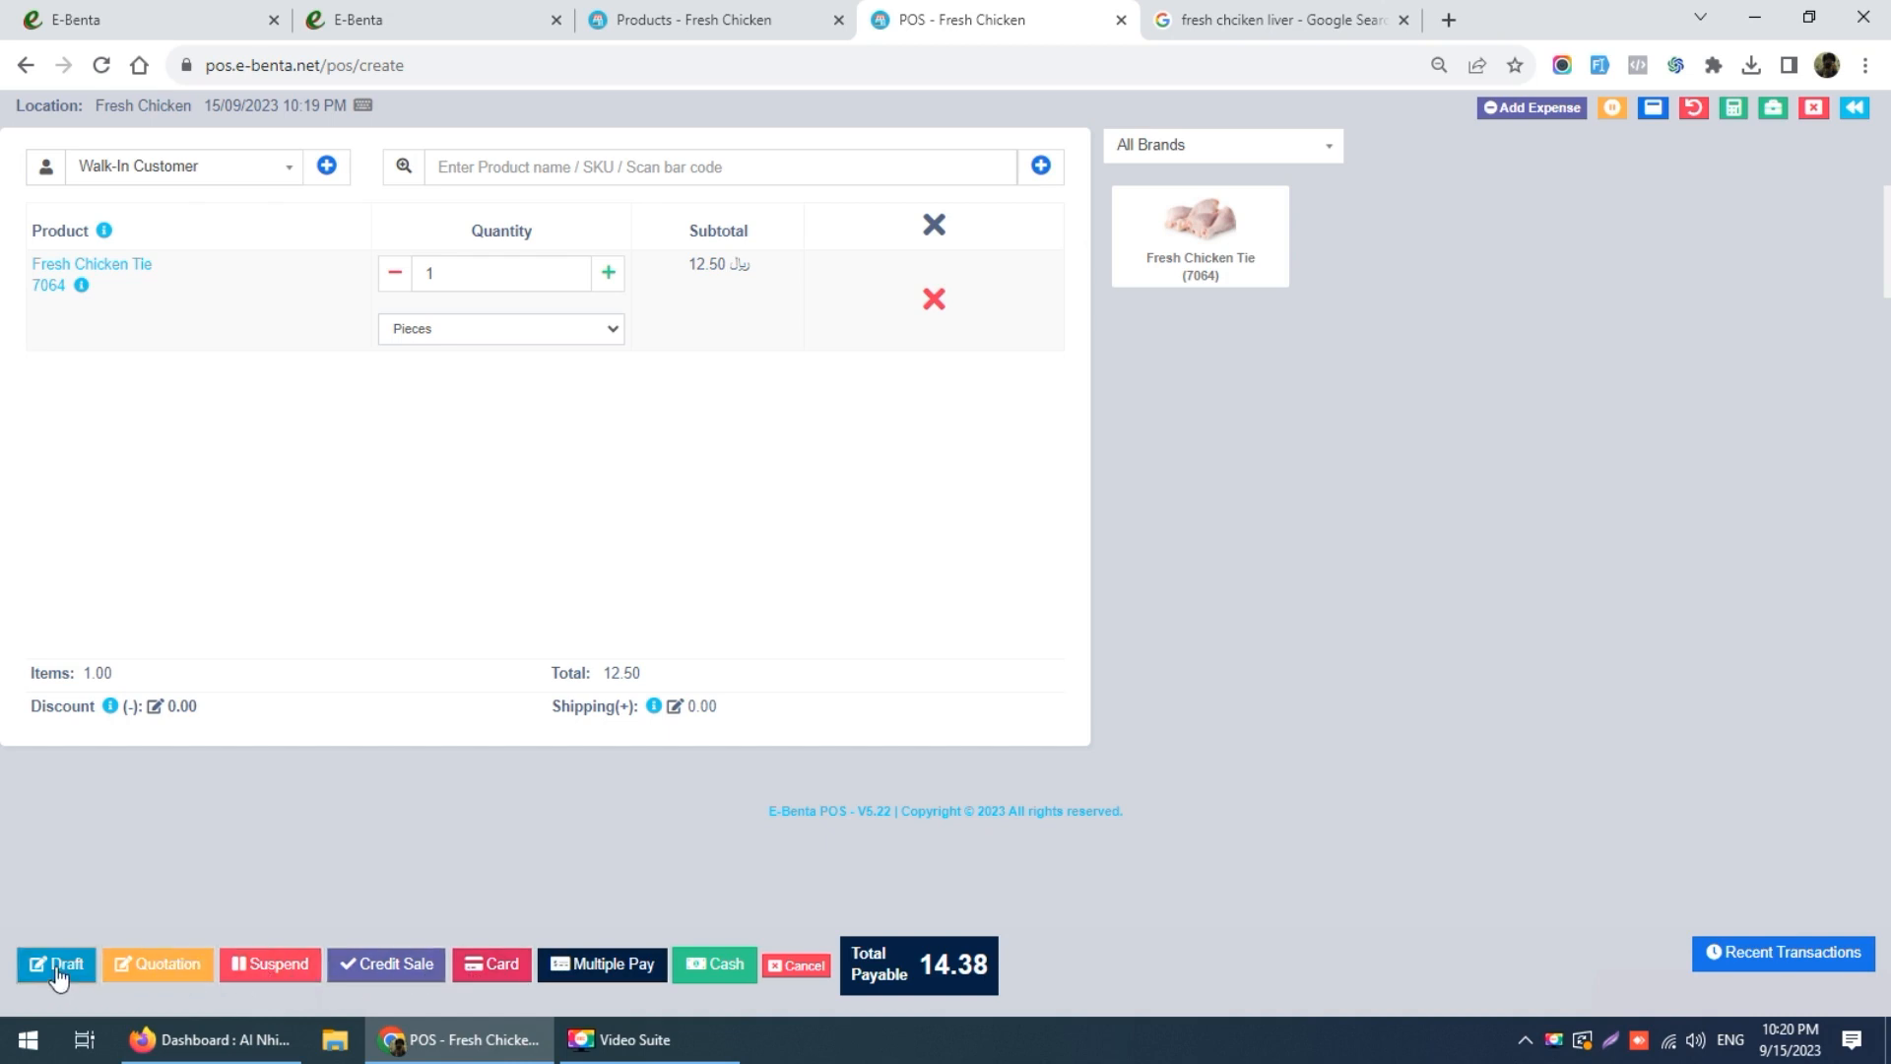
Step: Complete the sale with cash and set the invoice to print as PDF without headers and footers
{"action": "left_click", "coordinate": [717, 964]}
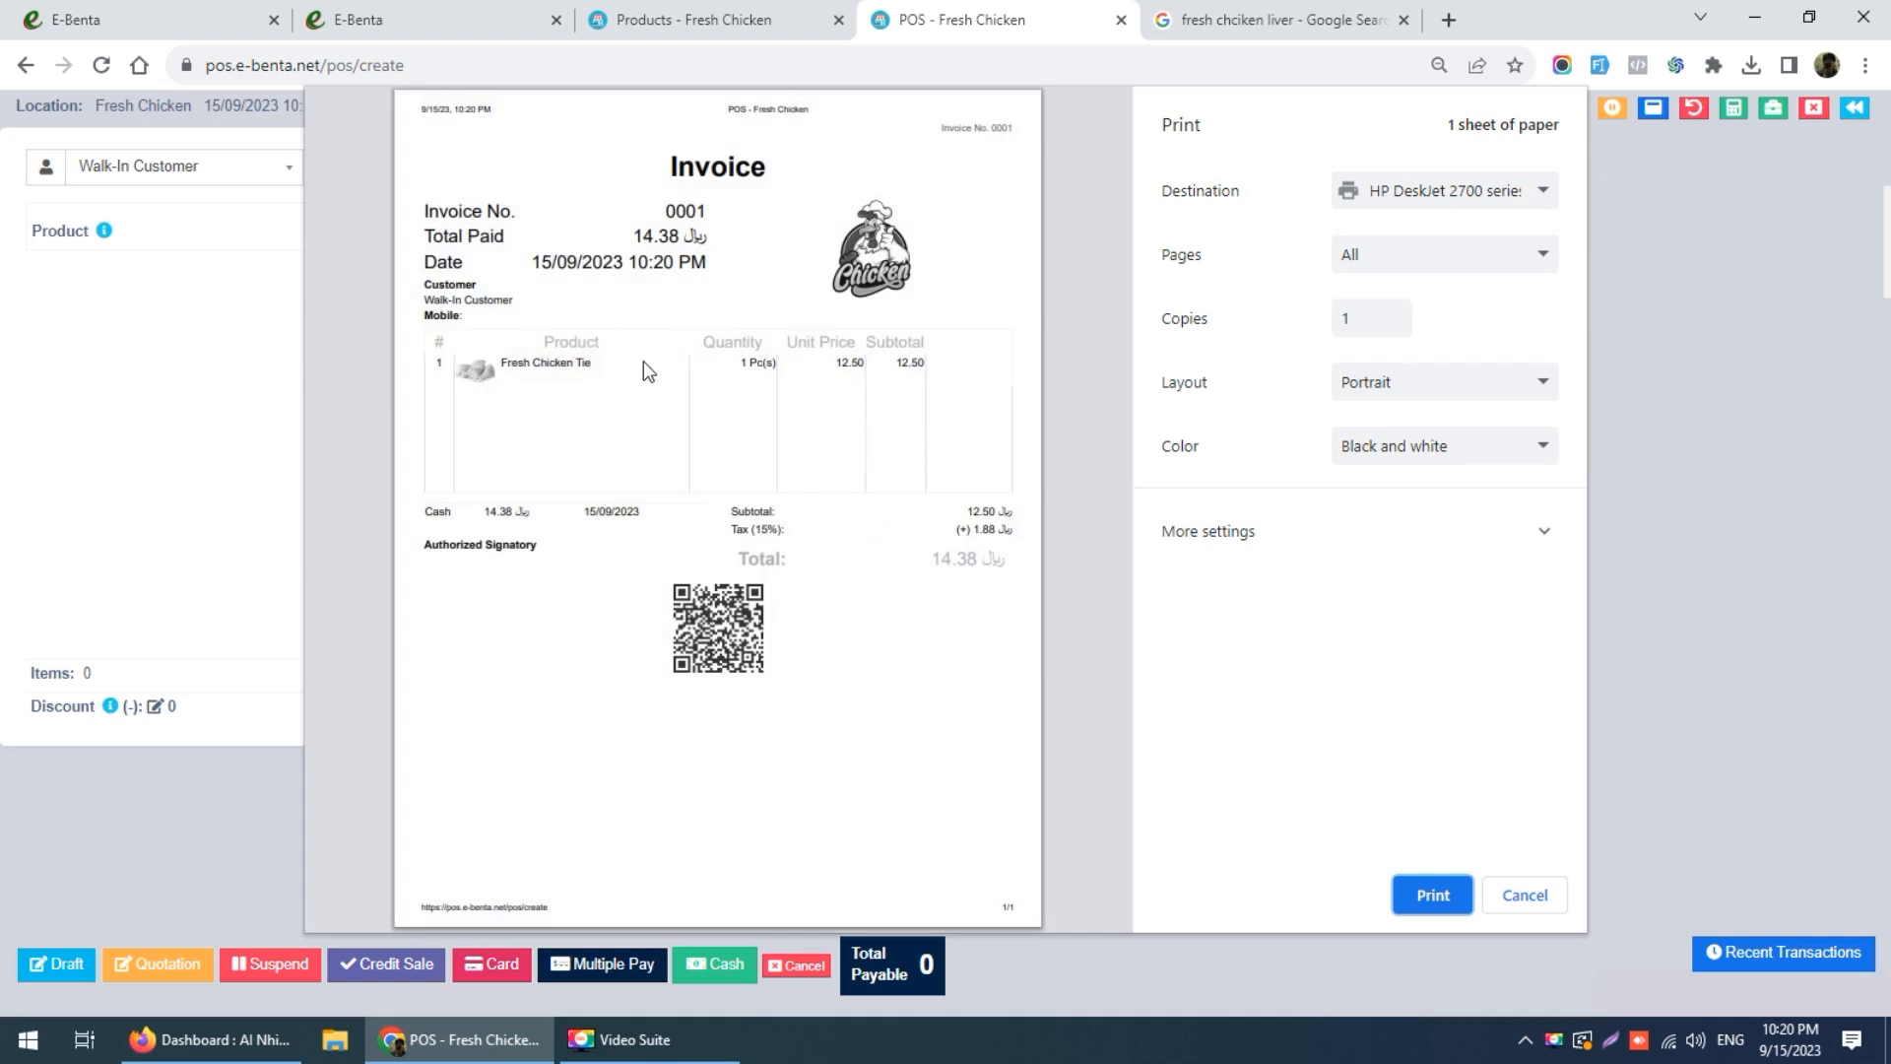
{"action": "left_click", "coordinate": [1398, 192]}
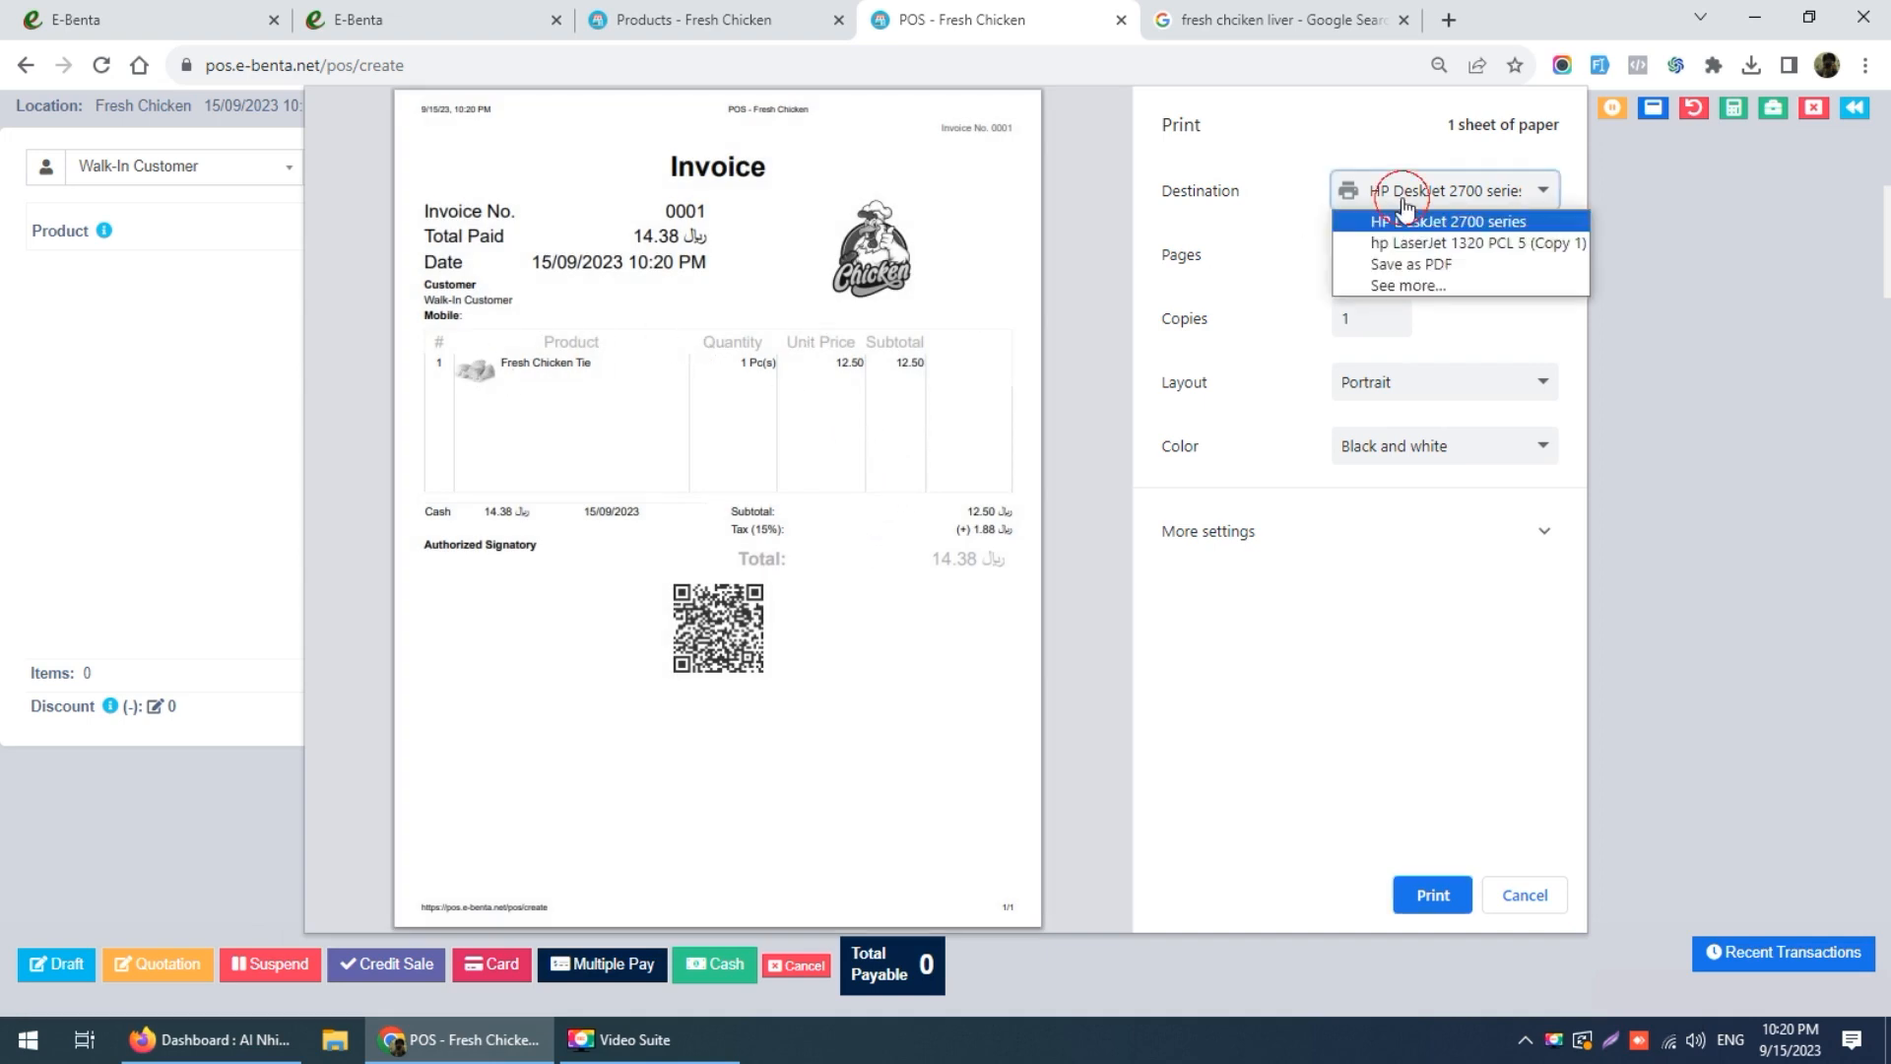
{"action": "left_click", "coordinate": [1416, 264]}
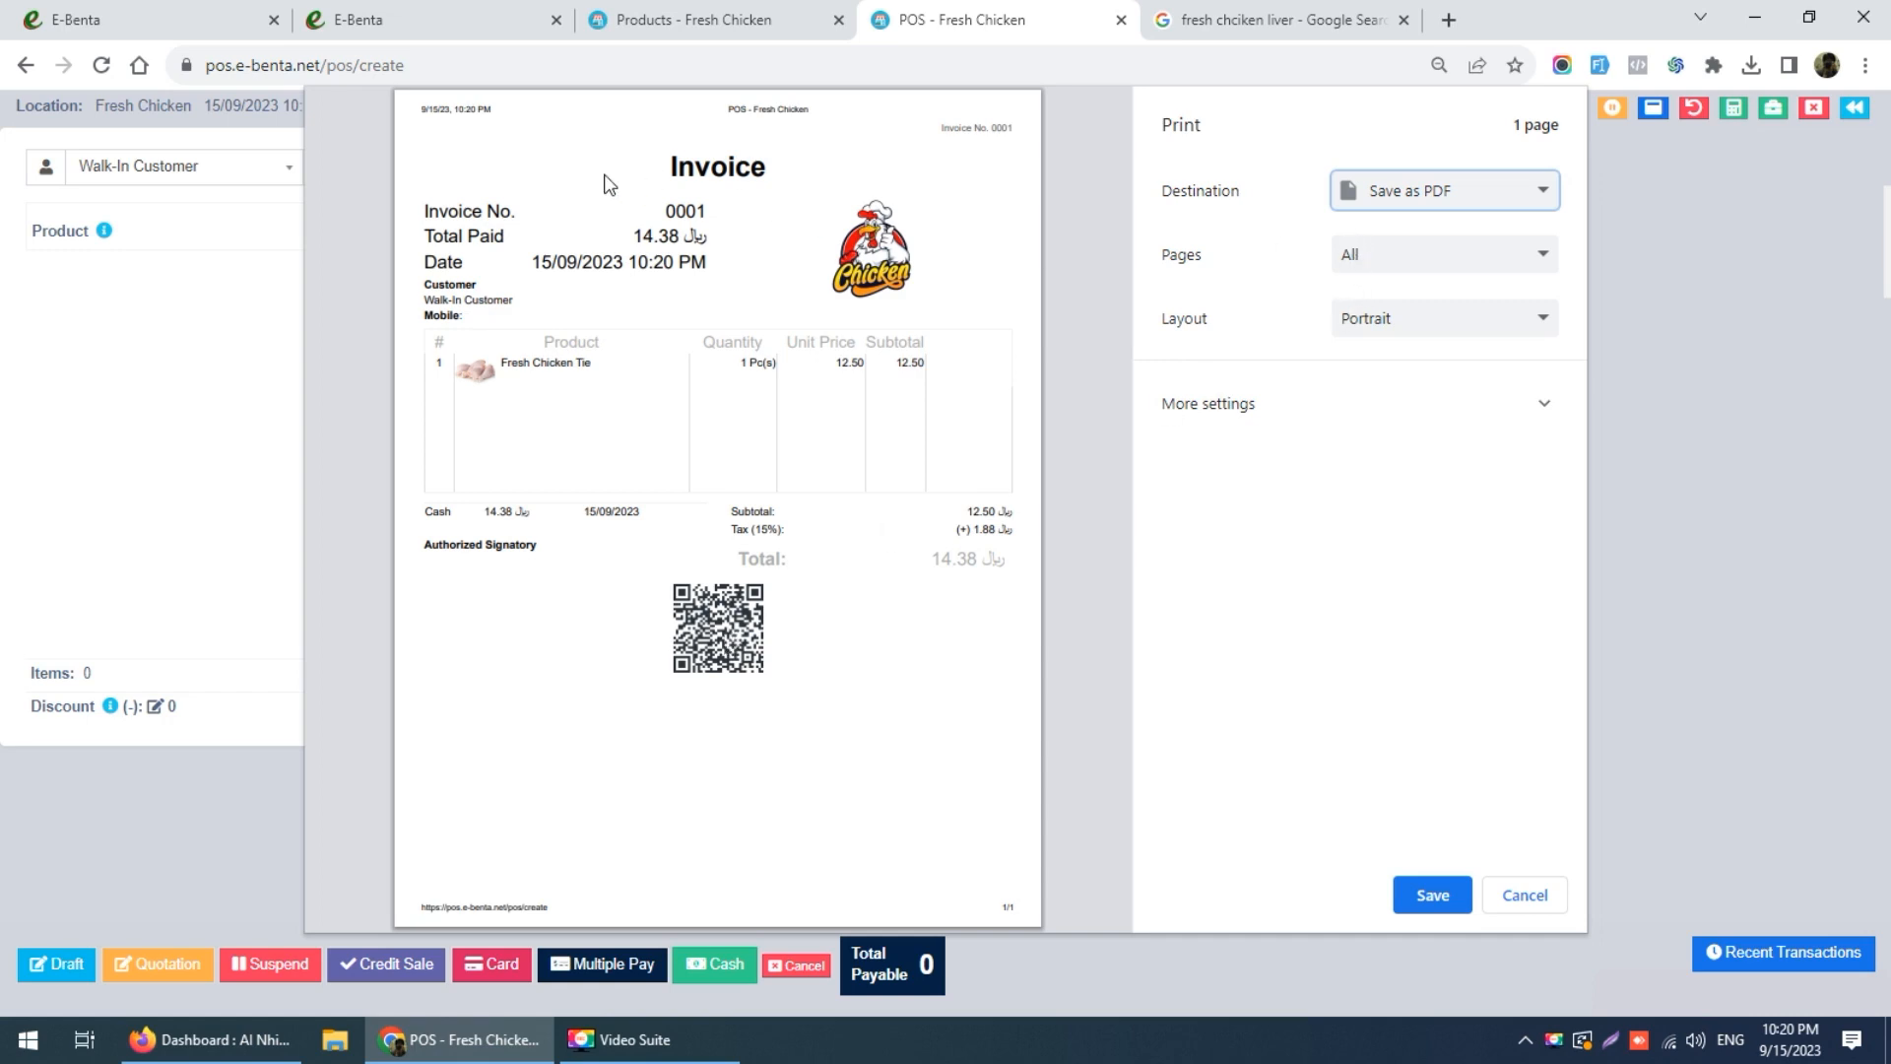
{"action": "left_click", "coordinate": [1351, 405]}
{"action": "left_click", "coordinate": [1345, 794]}
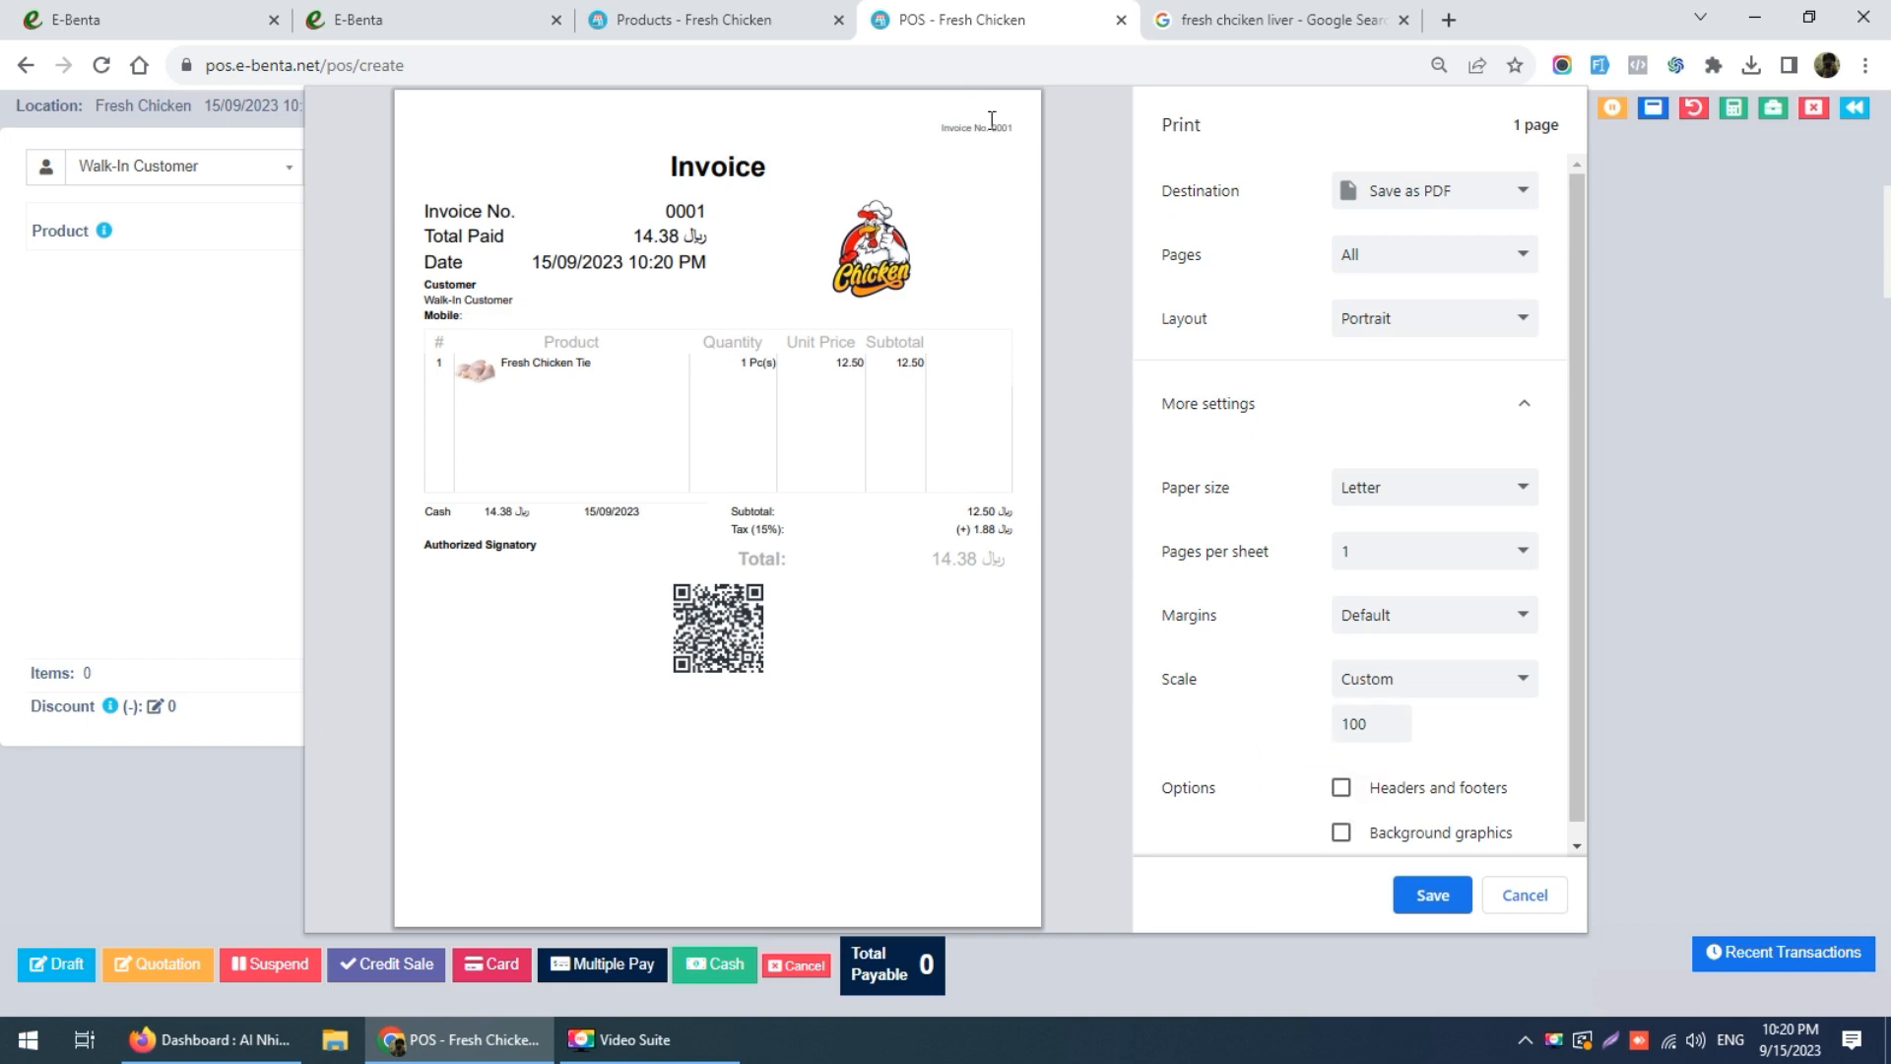
Step: Point out invoice number 0001, the 14.38 total paid and the invoice date on the preview
{"action": "left_click_drag", "start_coordinate": [947, 129], "coordinate": [1004, 129]}
{"action": "double_click", "coordinate": [668, 215]}
{"action": "left_click_drag", "start_coordinate": [631, 235], "coordinate": [706, 236]}
{"action": "left_click_drag", "start_coordinate": [531, 264], "coordinate": [729, 264]}
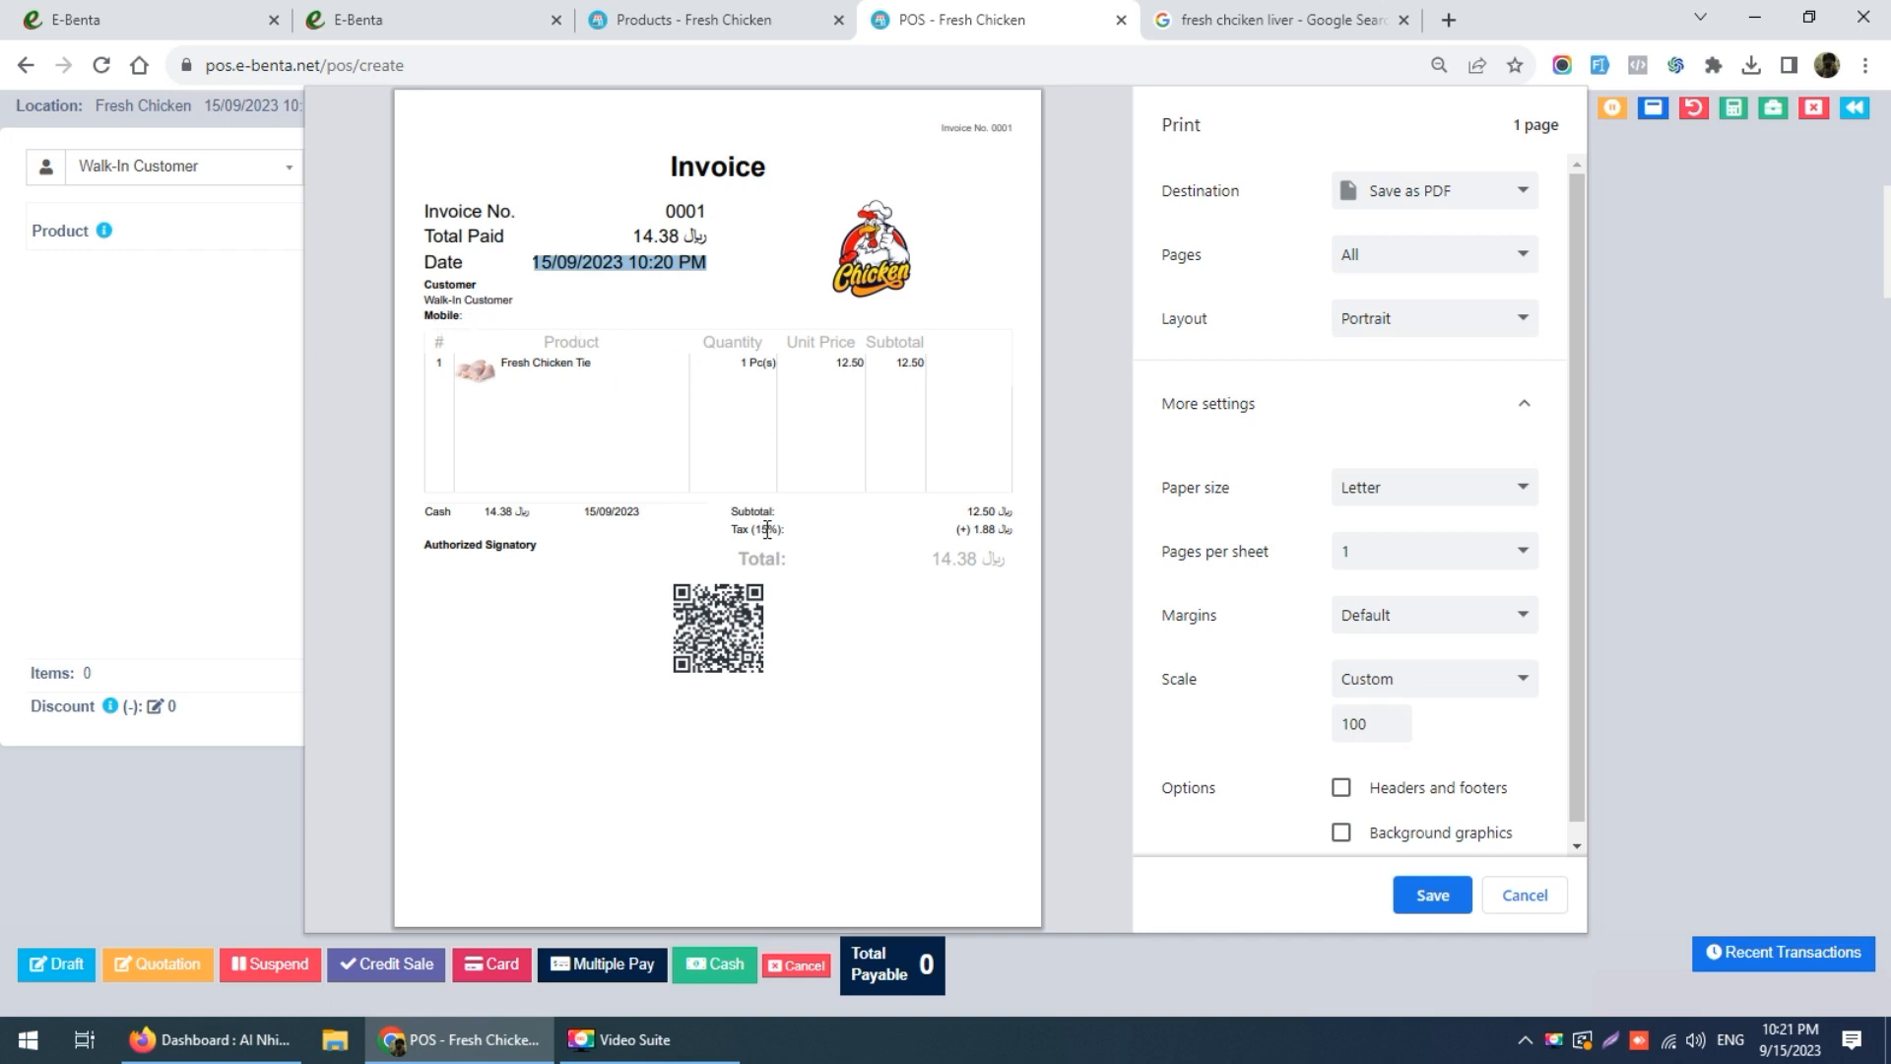
Step: Cancel the invoice print and check Fresh Chicken Tie in the products list, now at 99 pieces
{"action": "left_click", "coordinate": [1523, 894]}
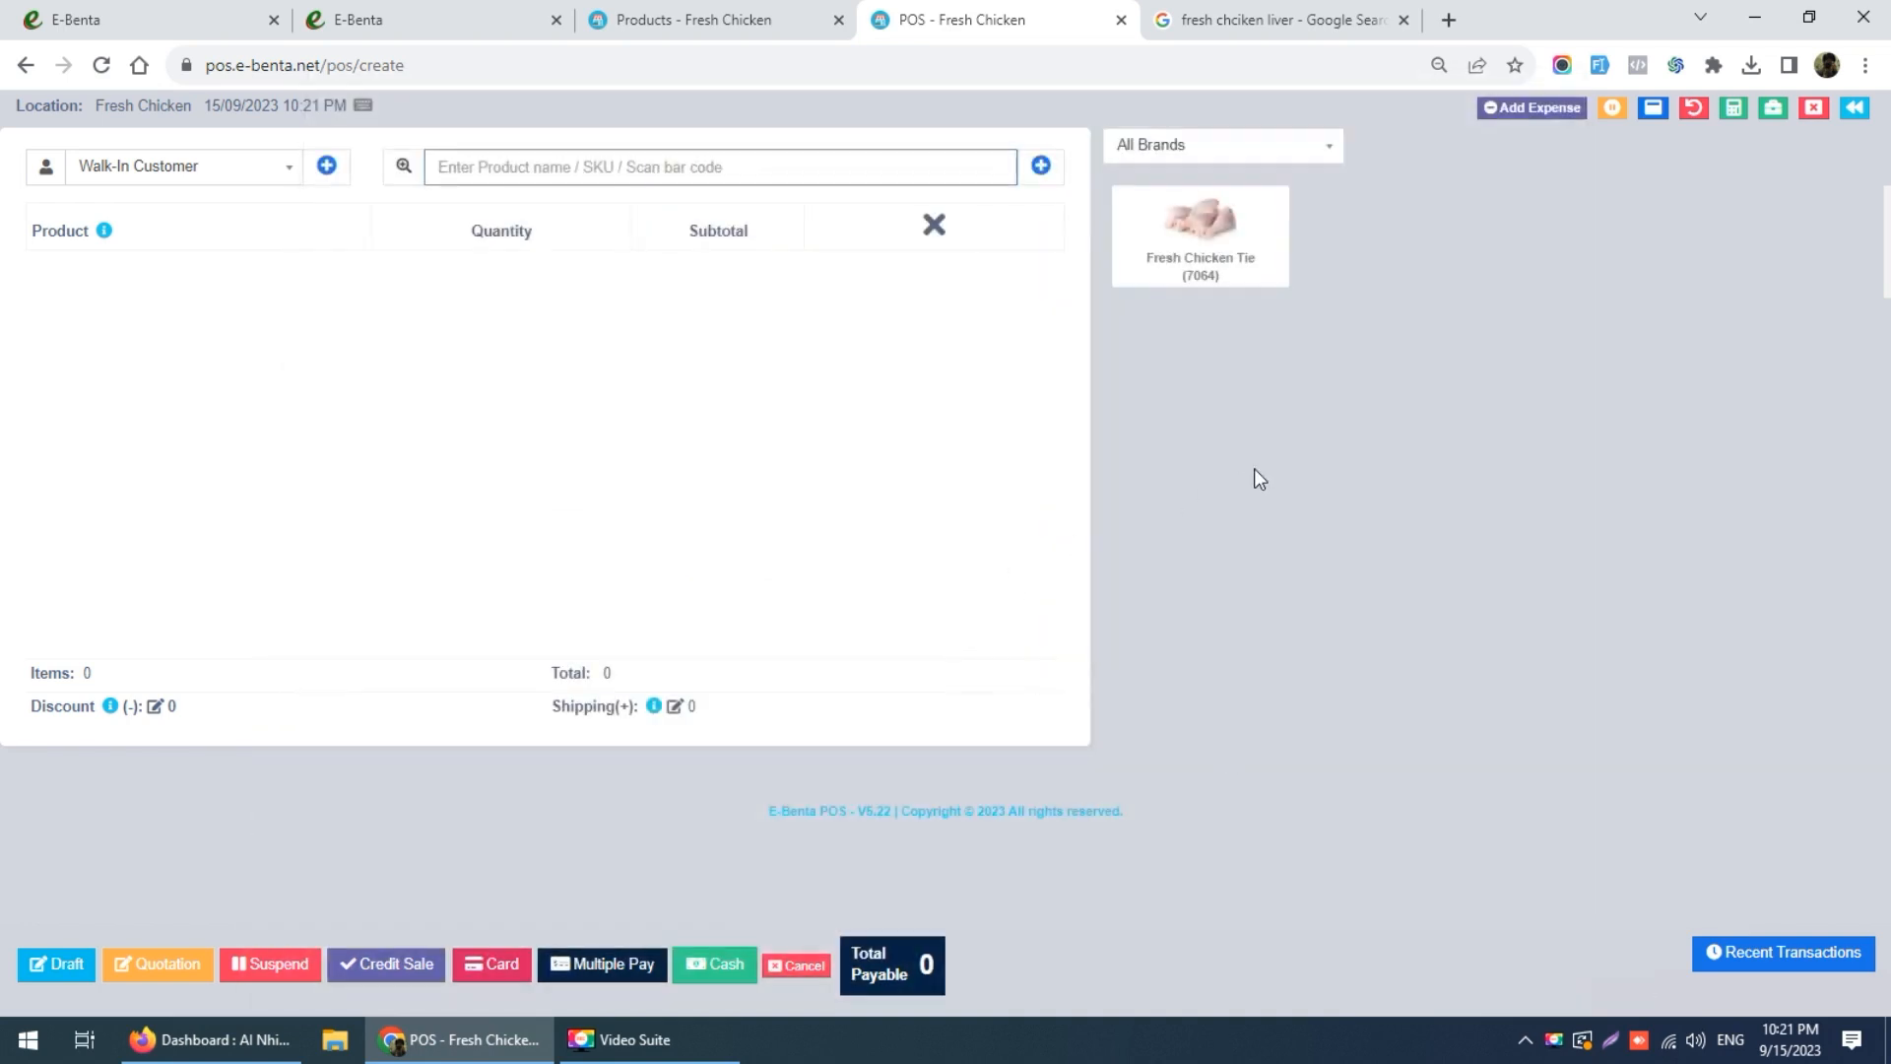
{"action": "left_click", "coordinate": [690, 14]}
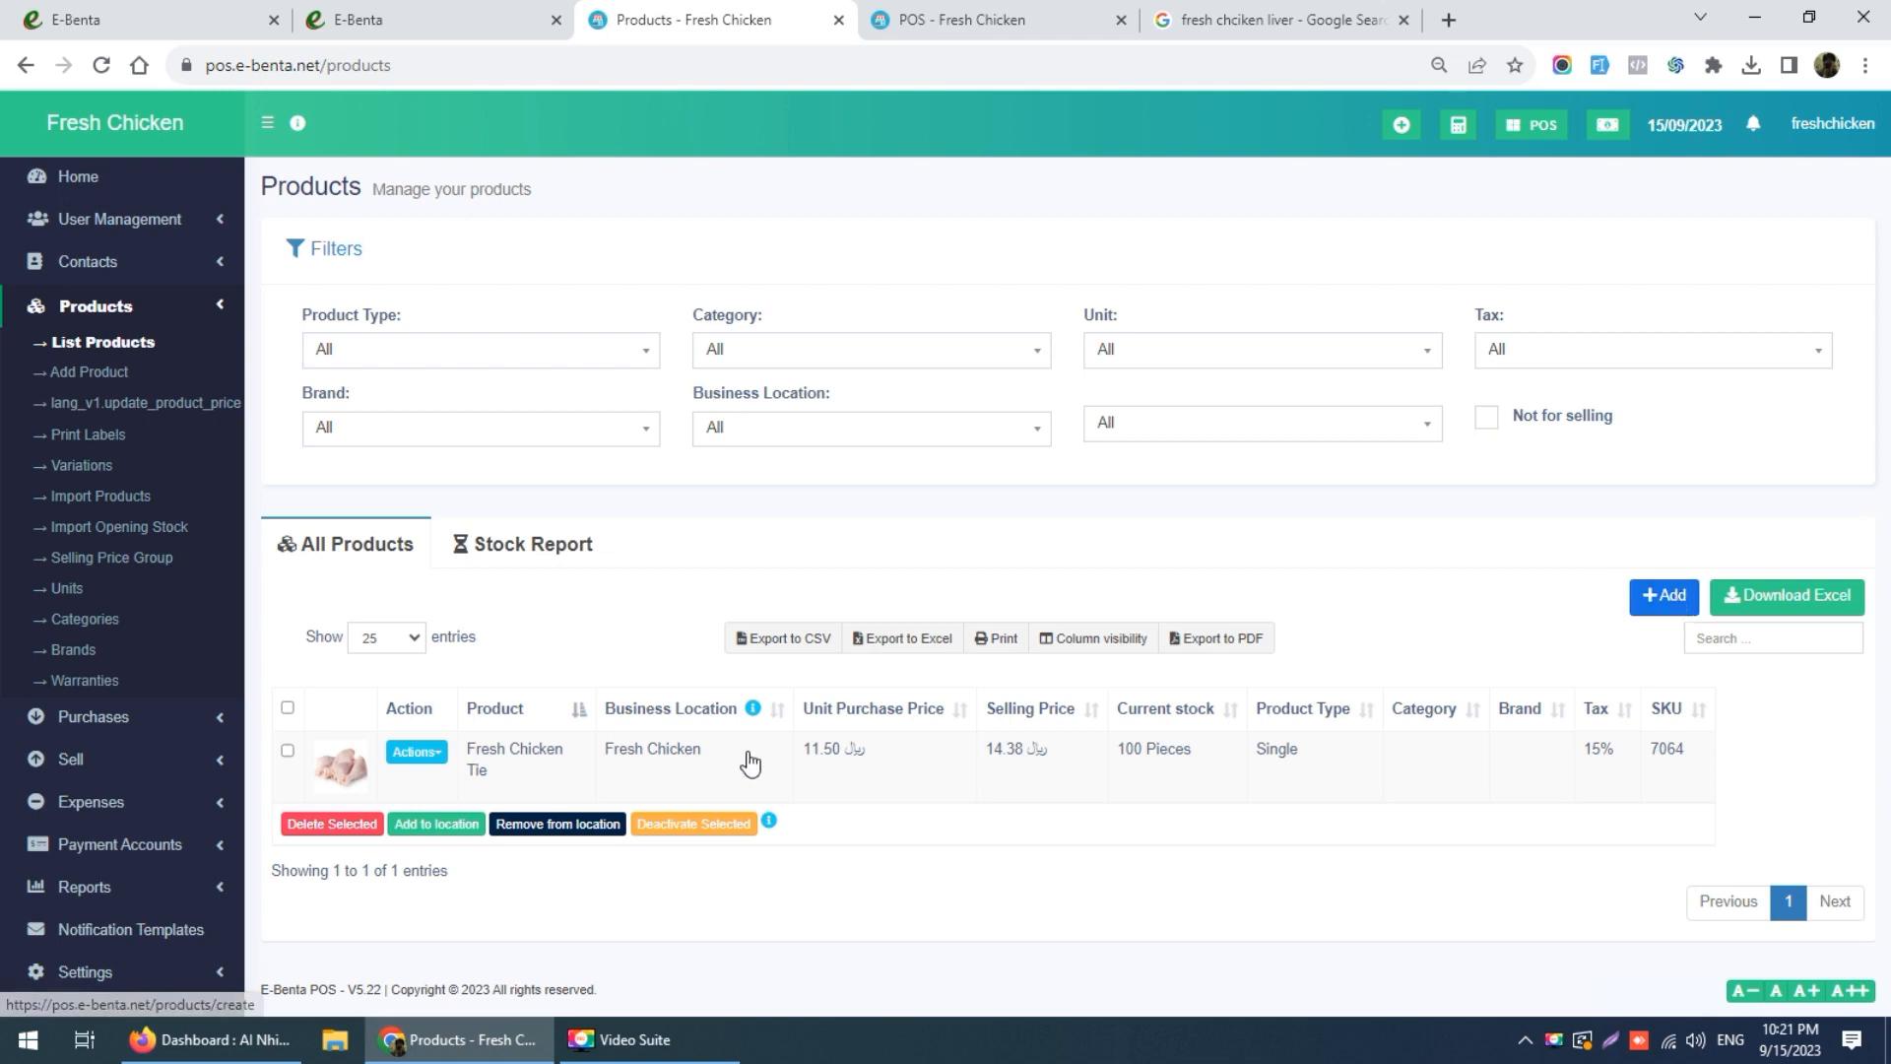
{"action": "left_click", "coordinate": [401, 760]}
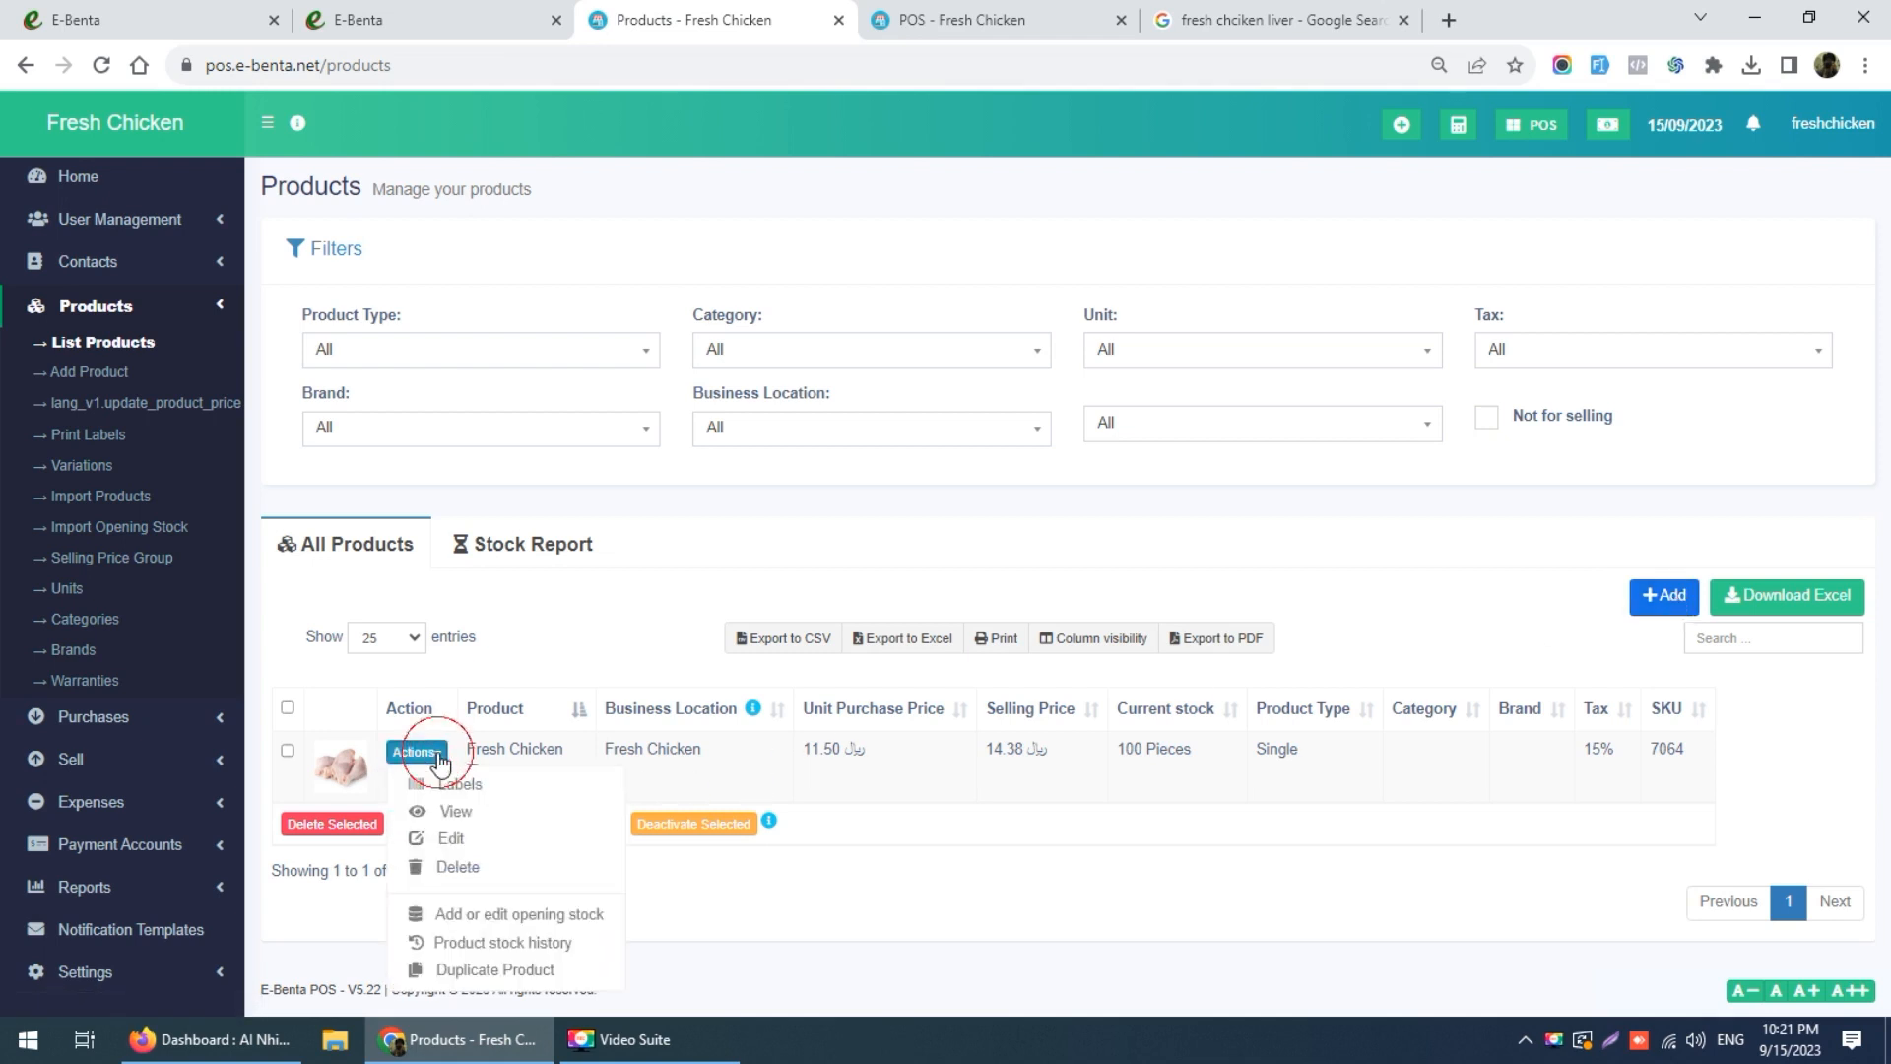
{"action": "left_click", "coordinate": [453, 839]}
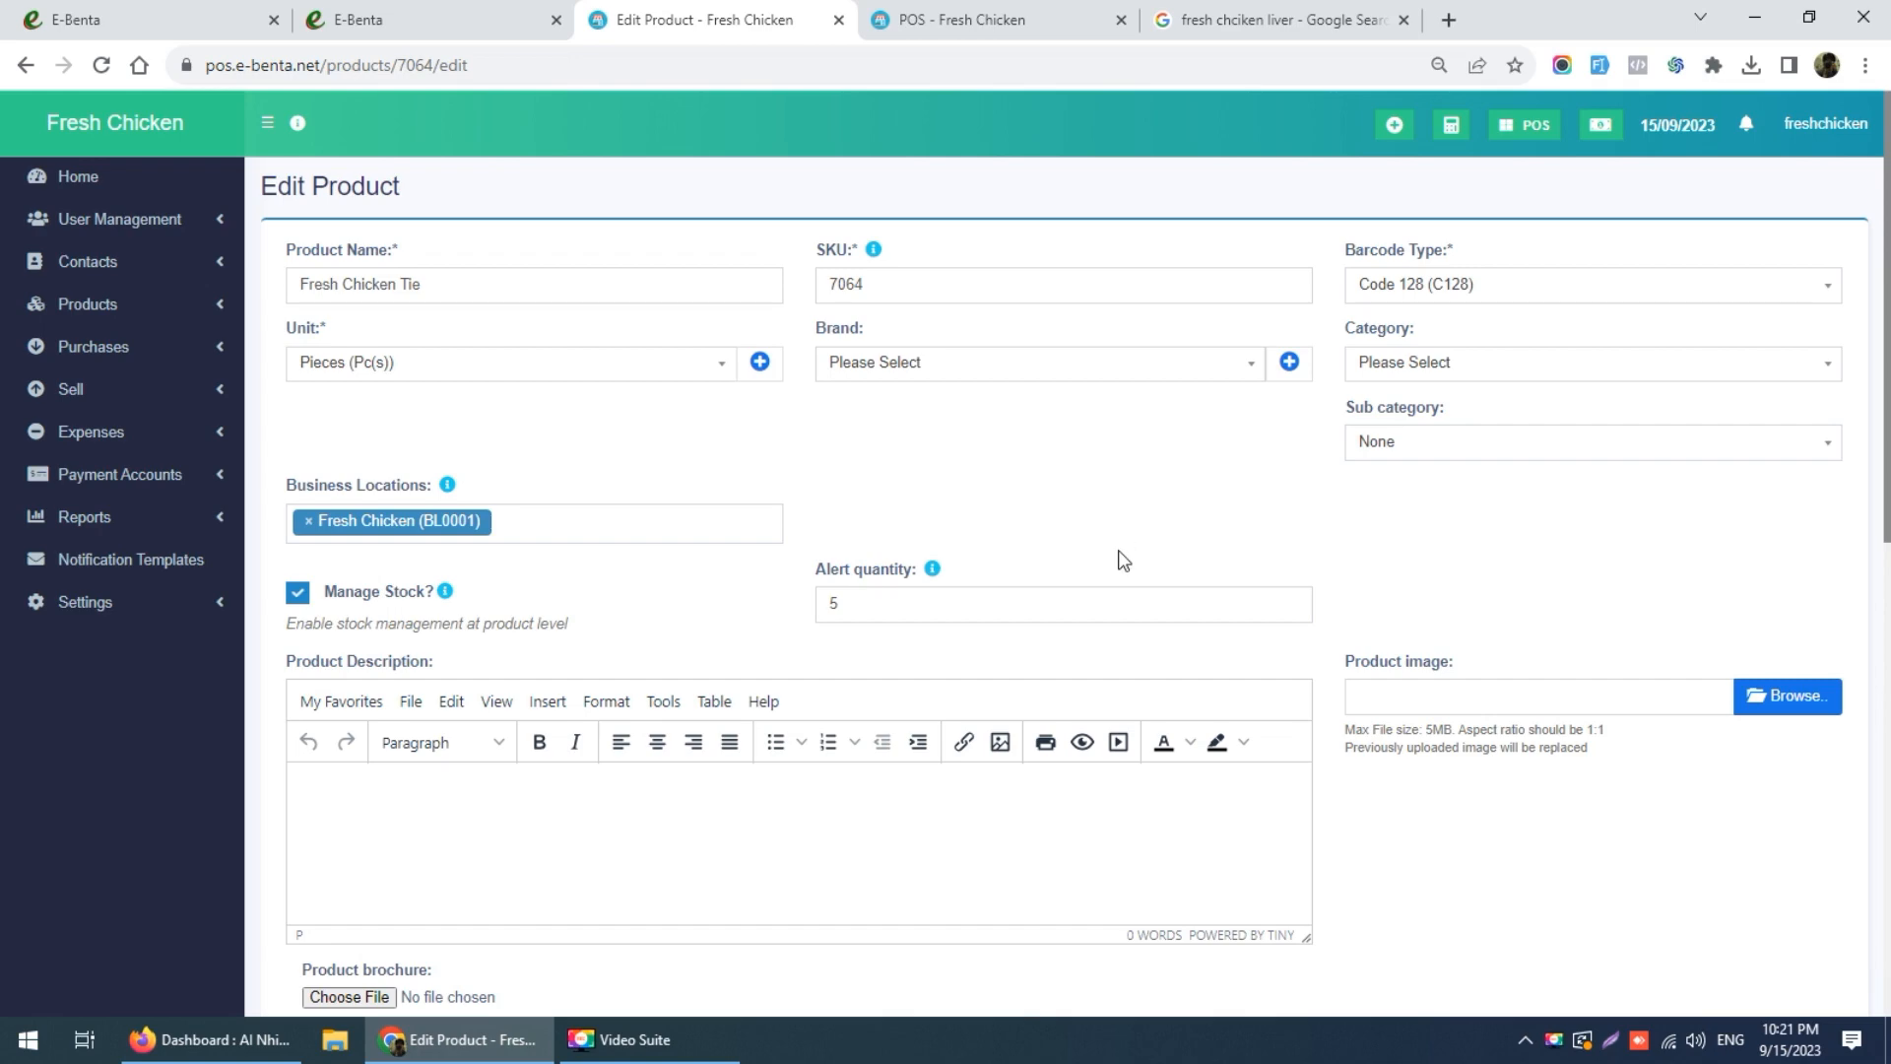
{"action": "scroll", "coordinate": [1122, 561], "scroll_direction": "down", "scroll_amount": 10}
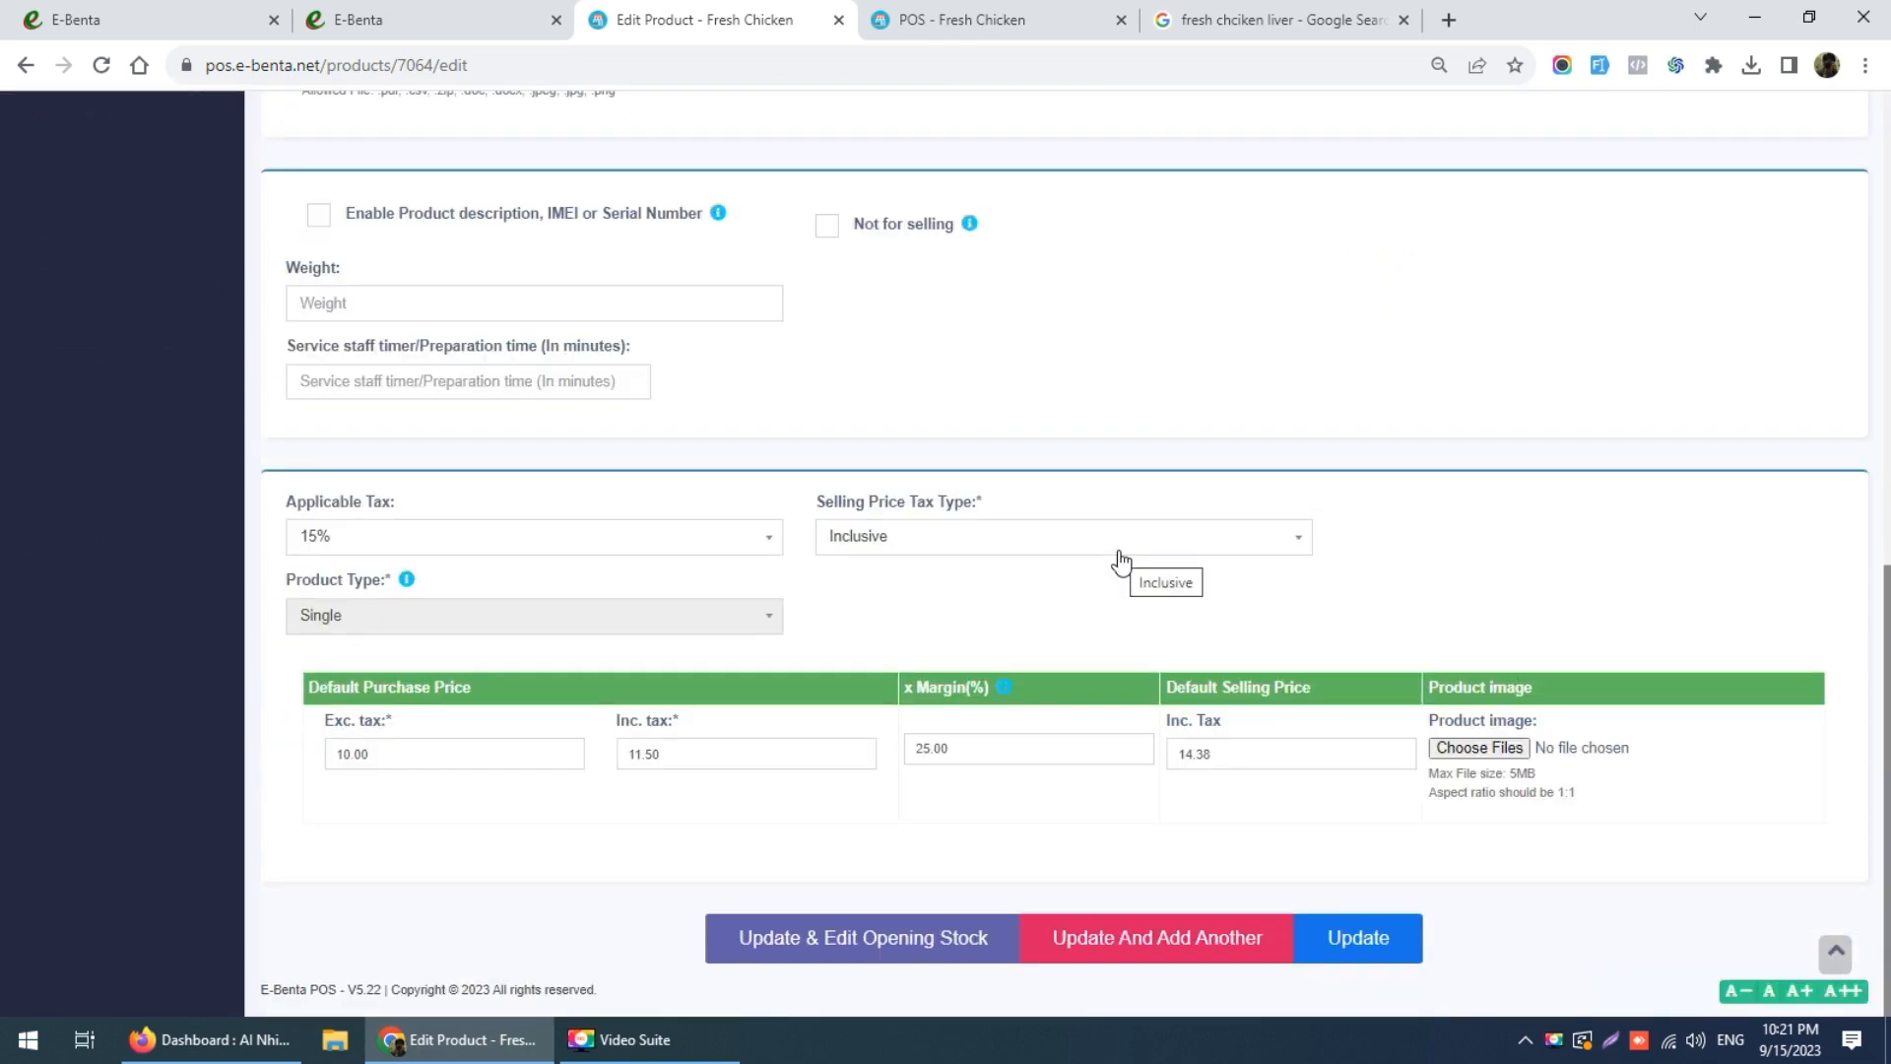
{"action": "scroll", "coordinate": [1120, 560], "scroll_direction": "up", "scroll_amount": 10}
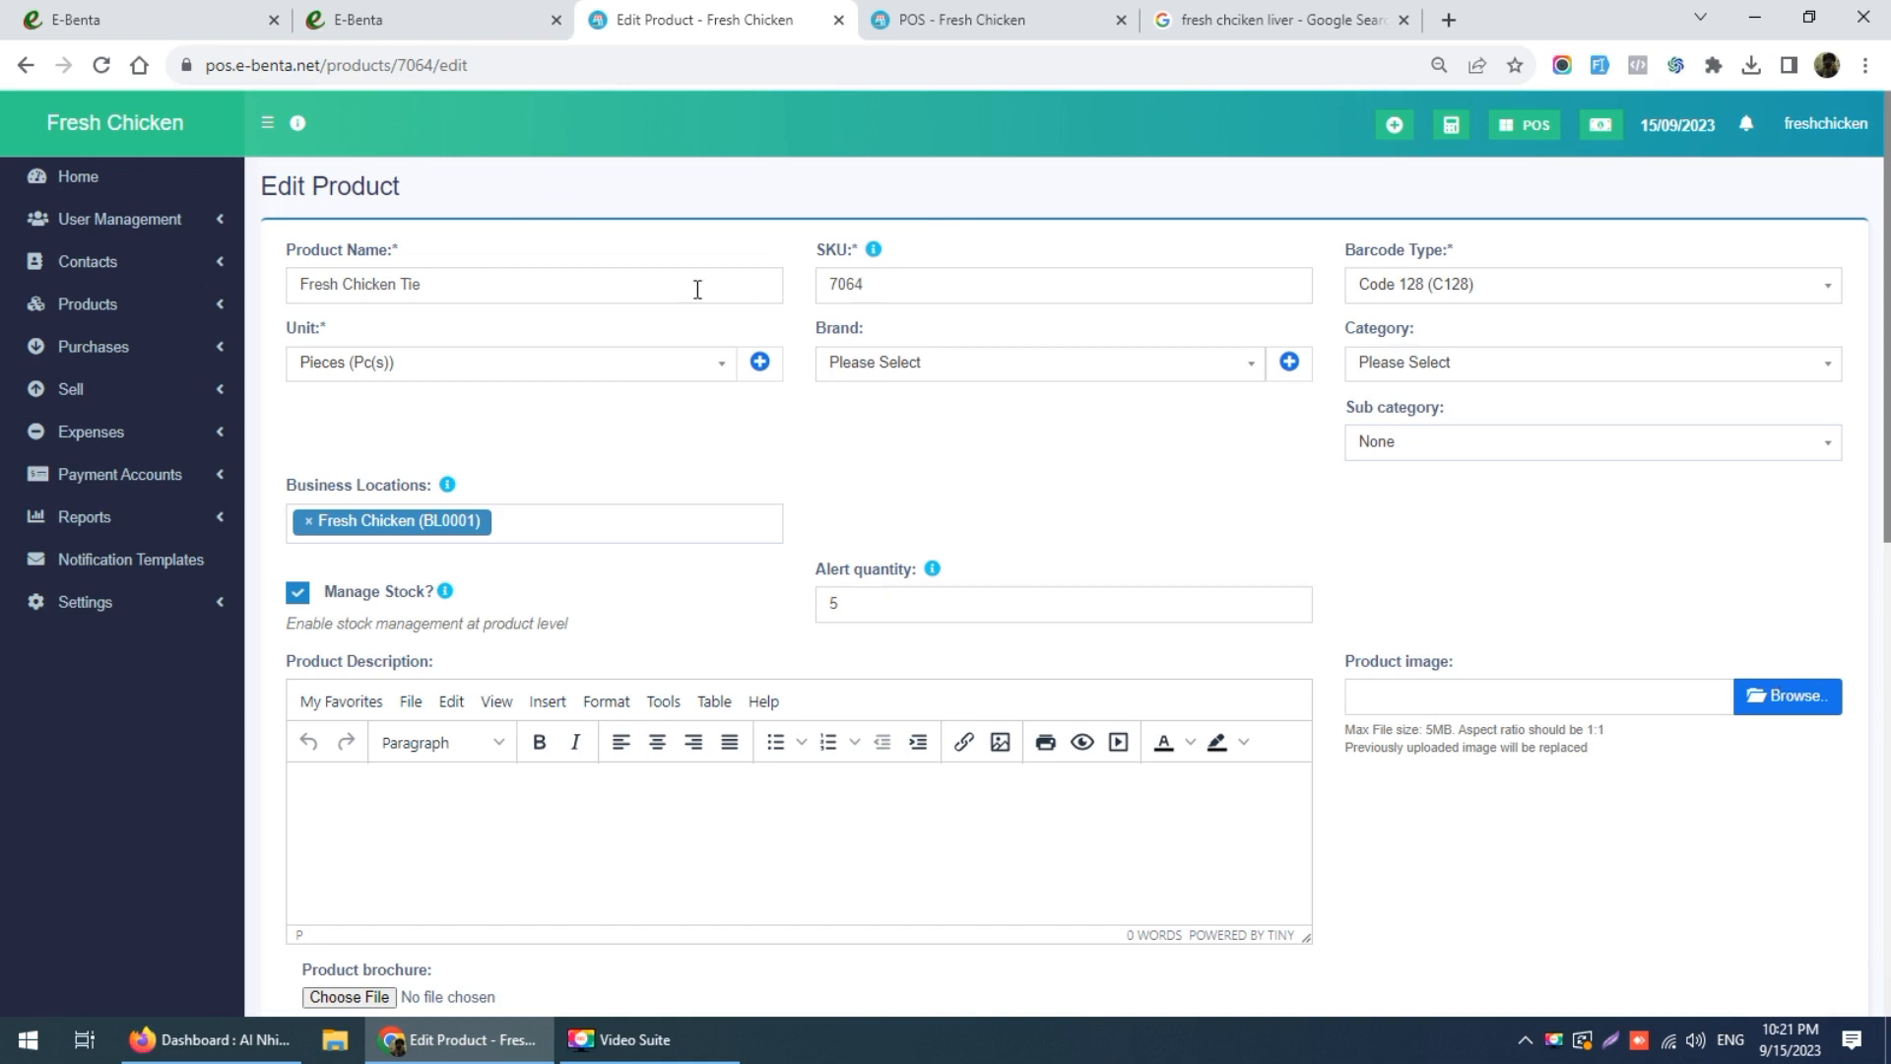
{"action": "left_click", "coordinate": [25, 67]}
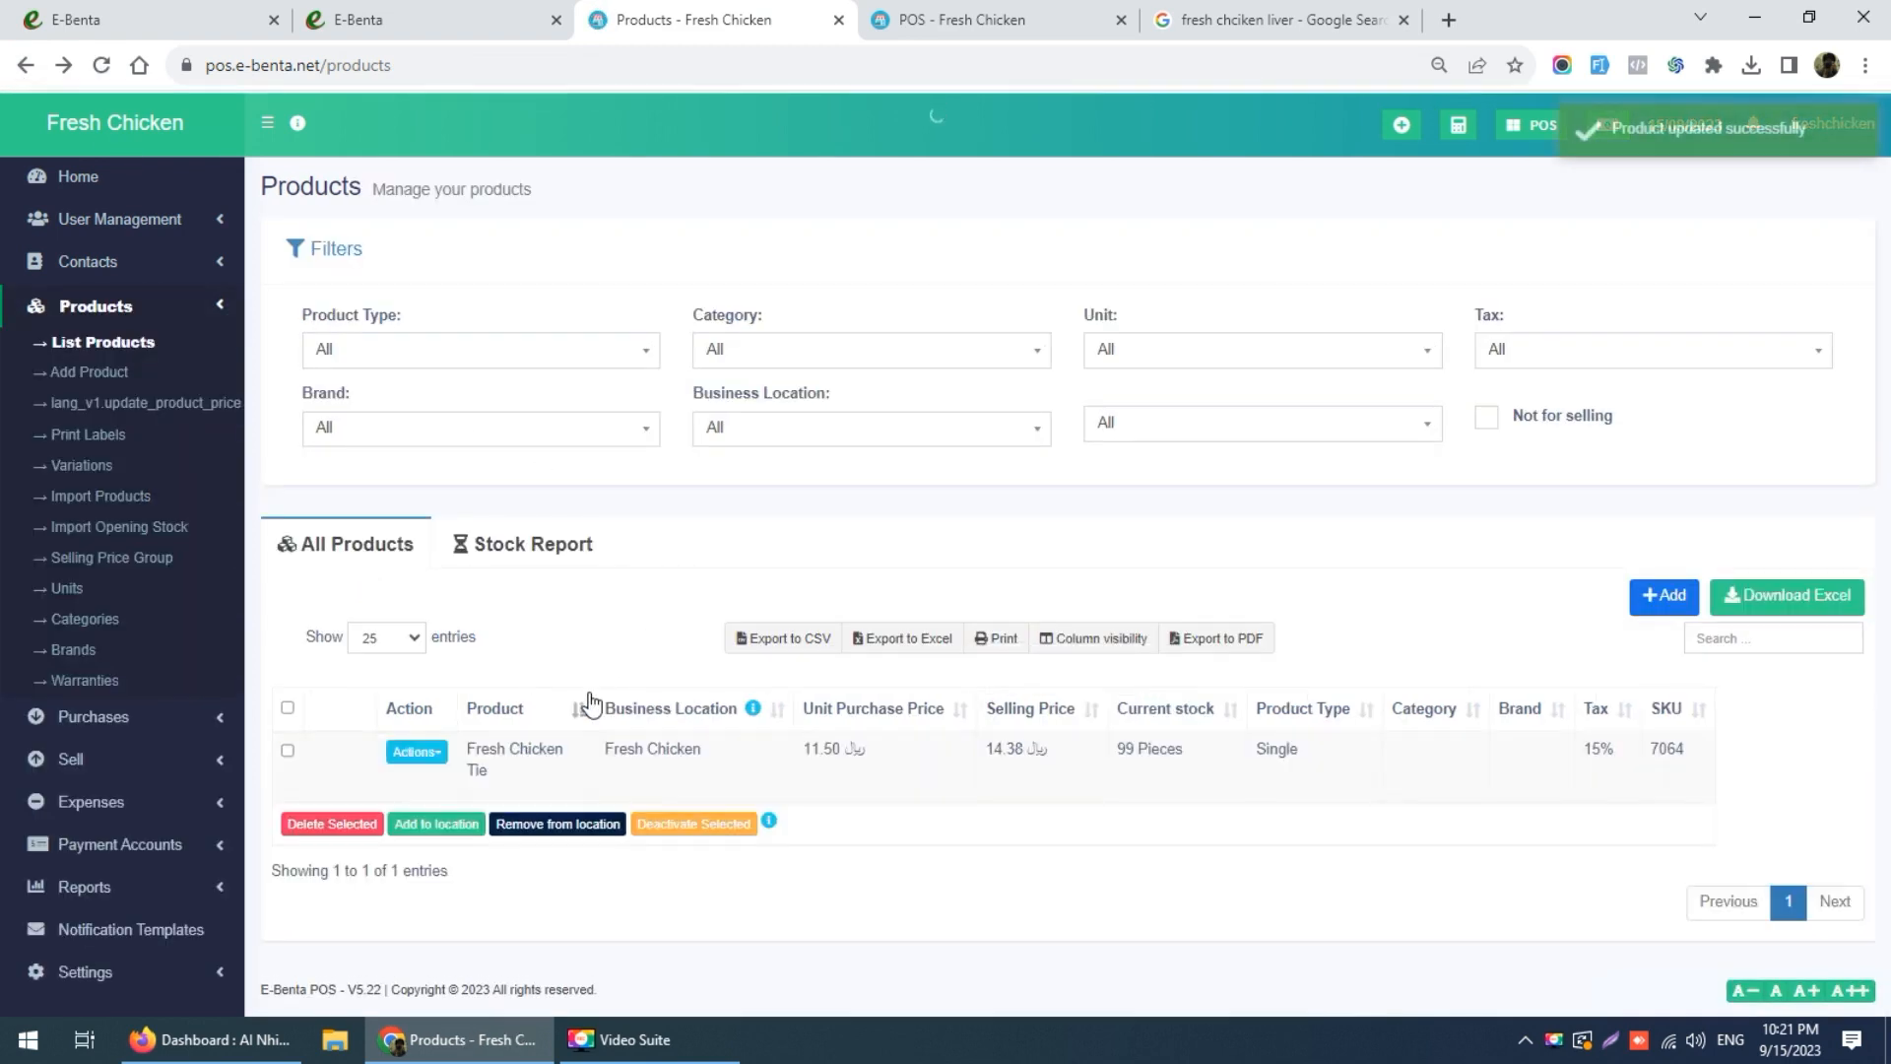
{"action": "left_click", "coordinate": [418, 753]}
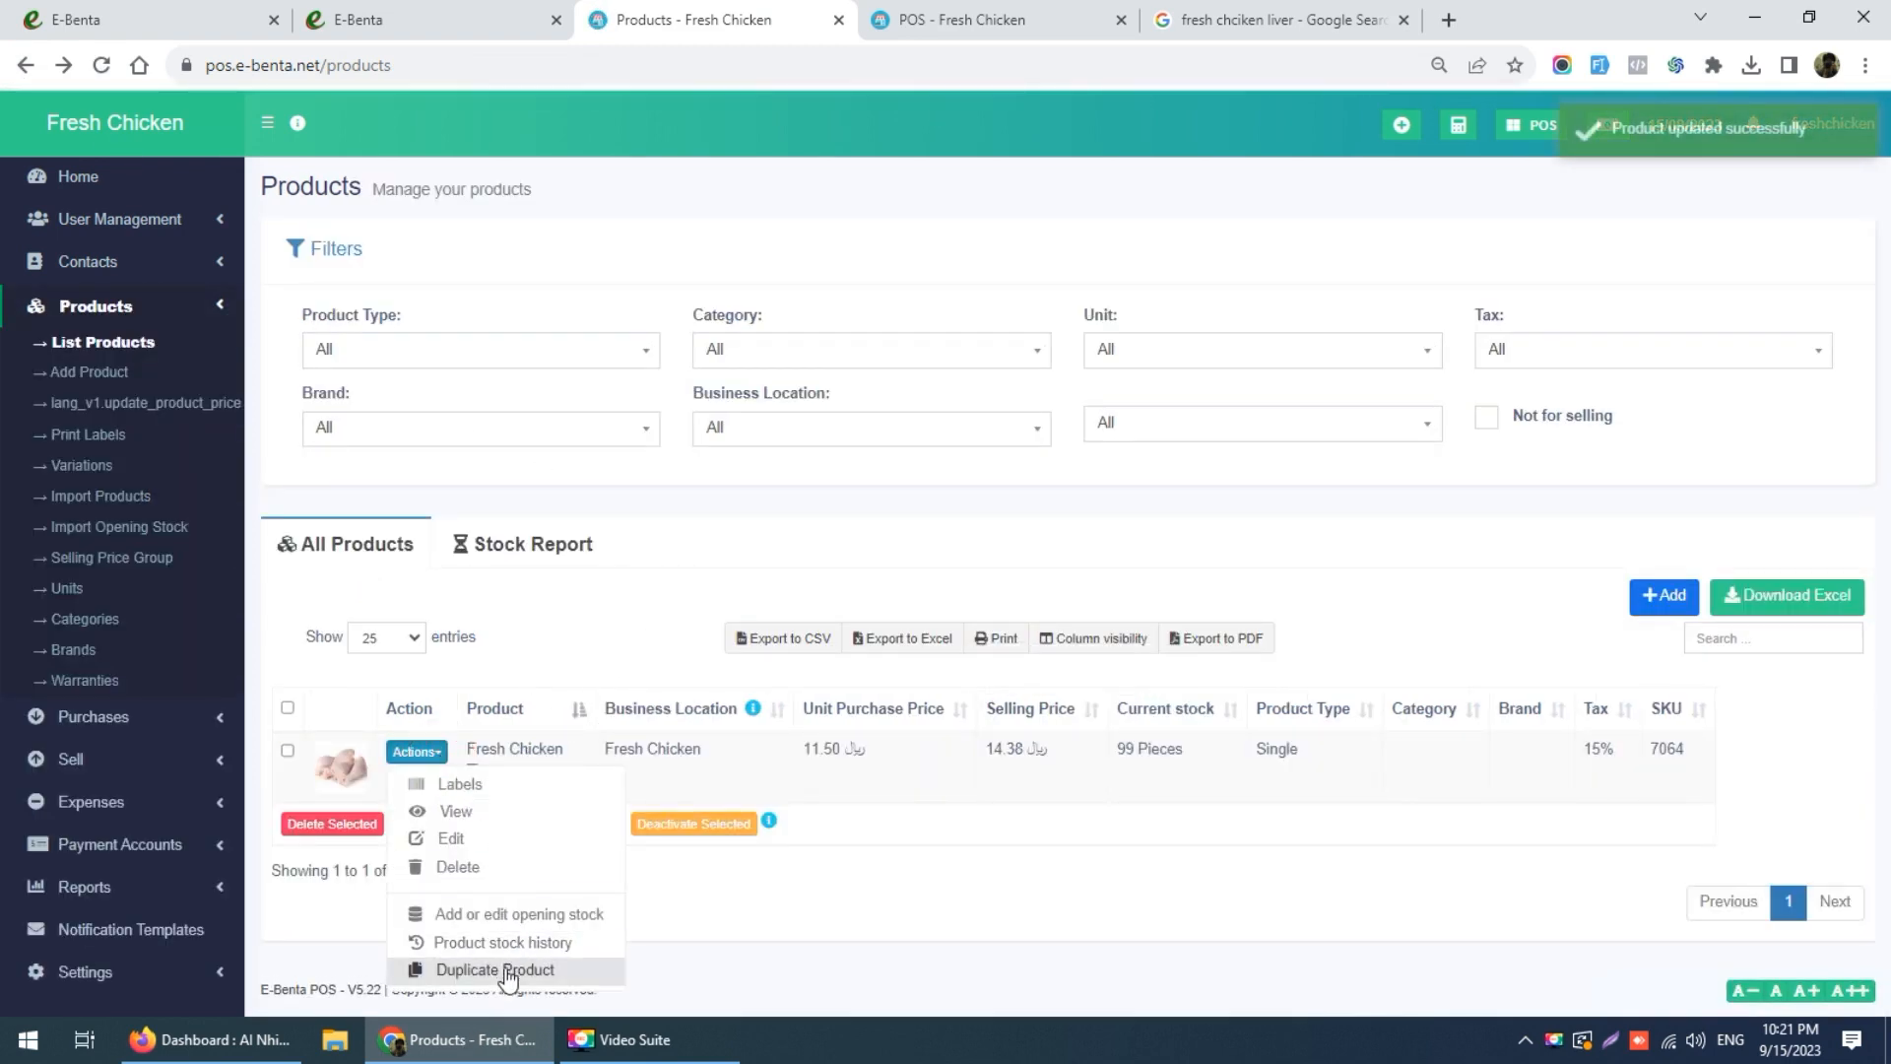
Step: Duplicate Fresh Chicken Tie and rename the copy to Fresh Chicken Head
{"action": "left_click", "coordinate": [443, 974]}
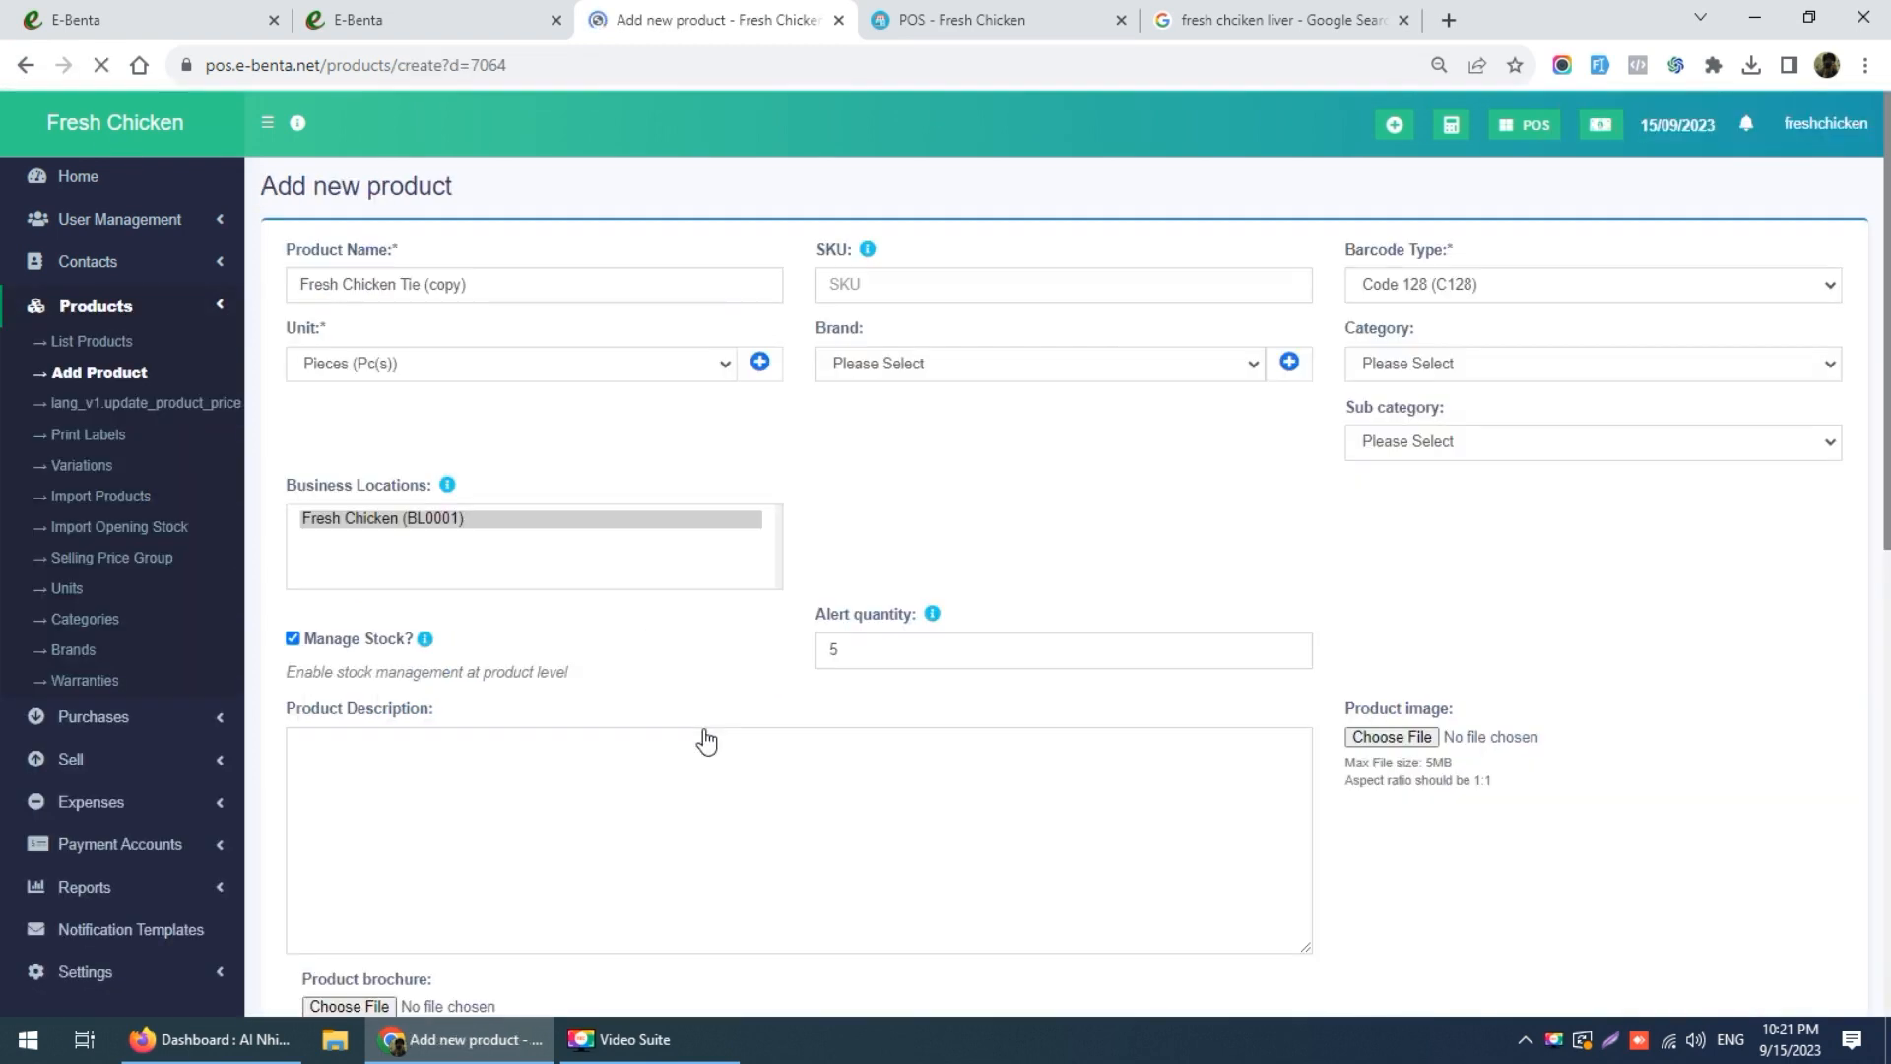
{"action": "triple_click", "coordinate": [496, 278]}
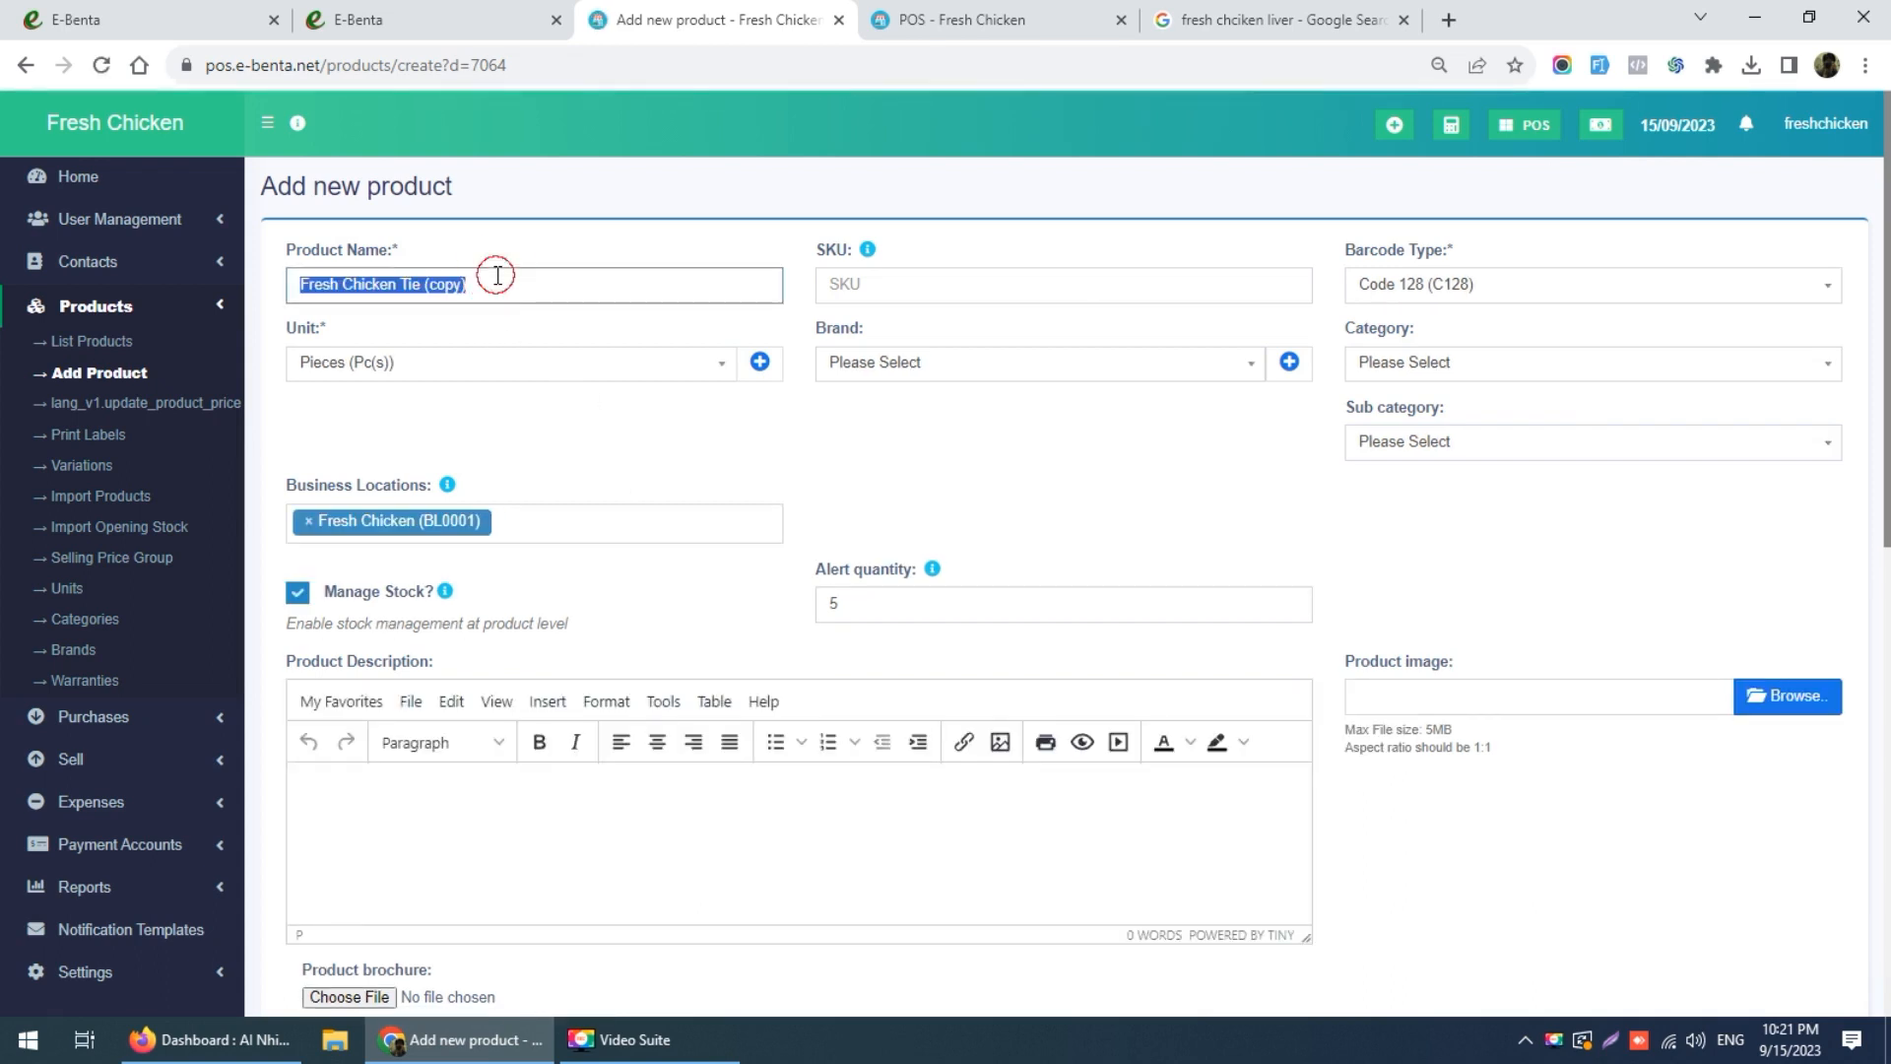
{"action": "left_click", "coordinate": [517, 283]}
{"action": "key", "text": "BackSpace"}
{"action": "key", "text": "BackSpace"}
{"action": "key", "text": "BackSpace"}
{"action": "type", "text": "Head"}
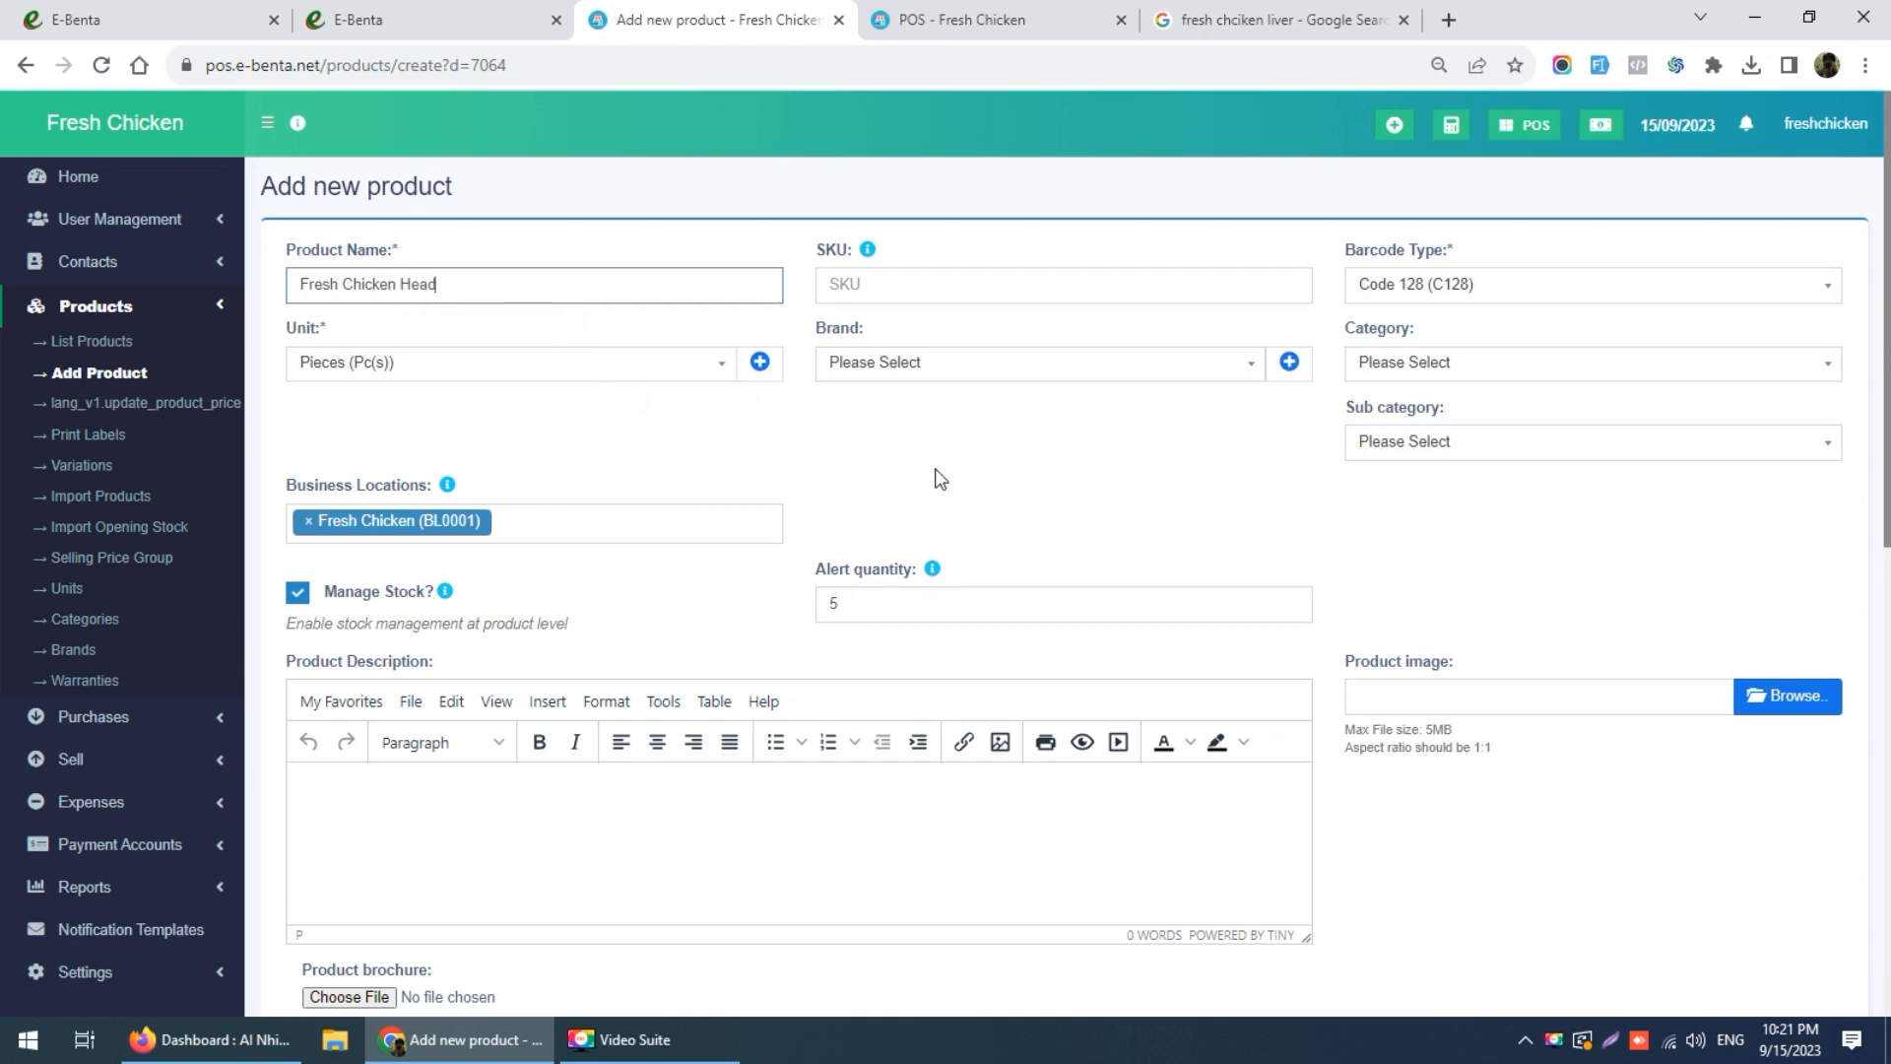
Step: Set the product image to the chicken heads picture Screenshot_1.png
{"action": "scroll", "coordinate": [1280, 487], "scroll_direction": "down", "scroll_amount": 2}
{"action": "left_click", "coordinate": [1758, 455]}
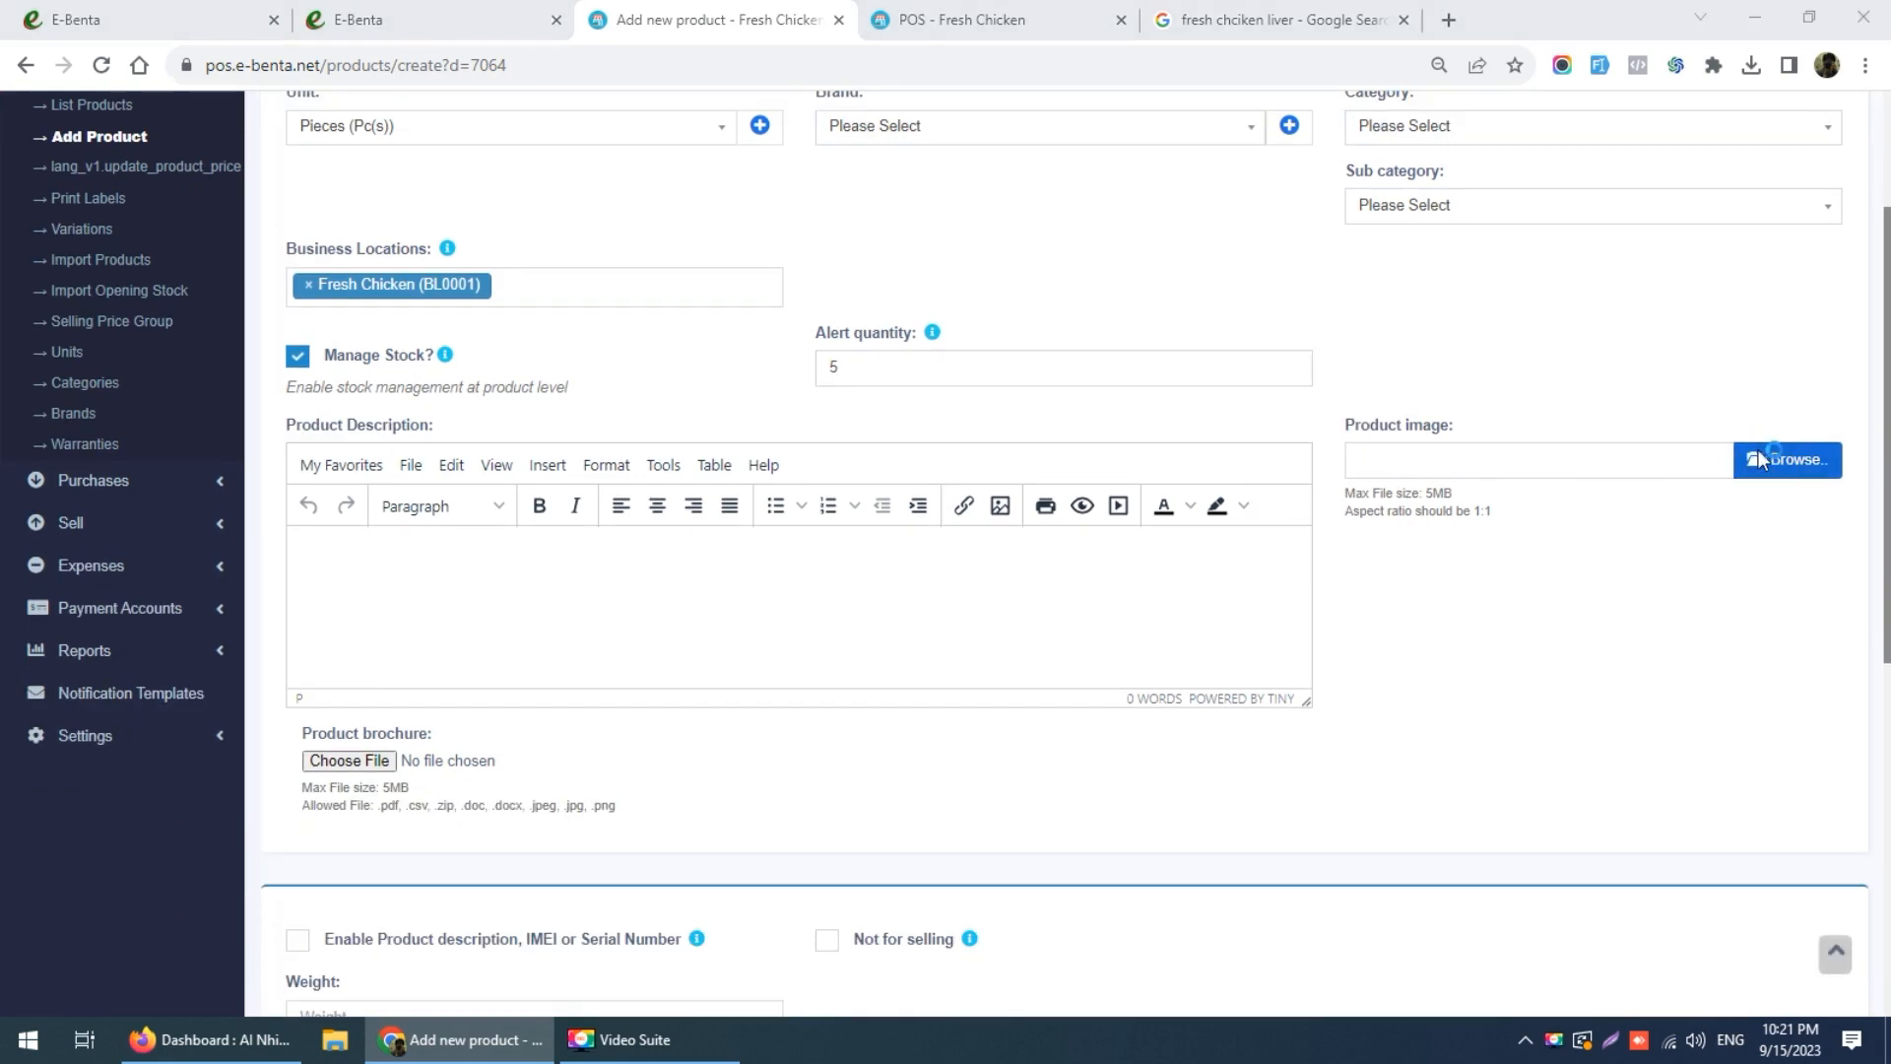
{"action": "left_click", "coordinate": [989, 203]}
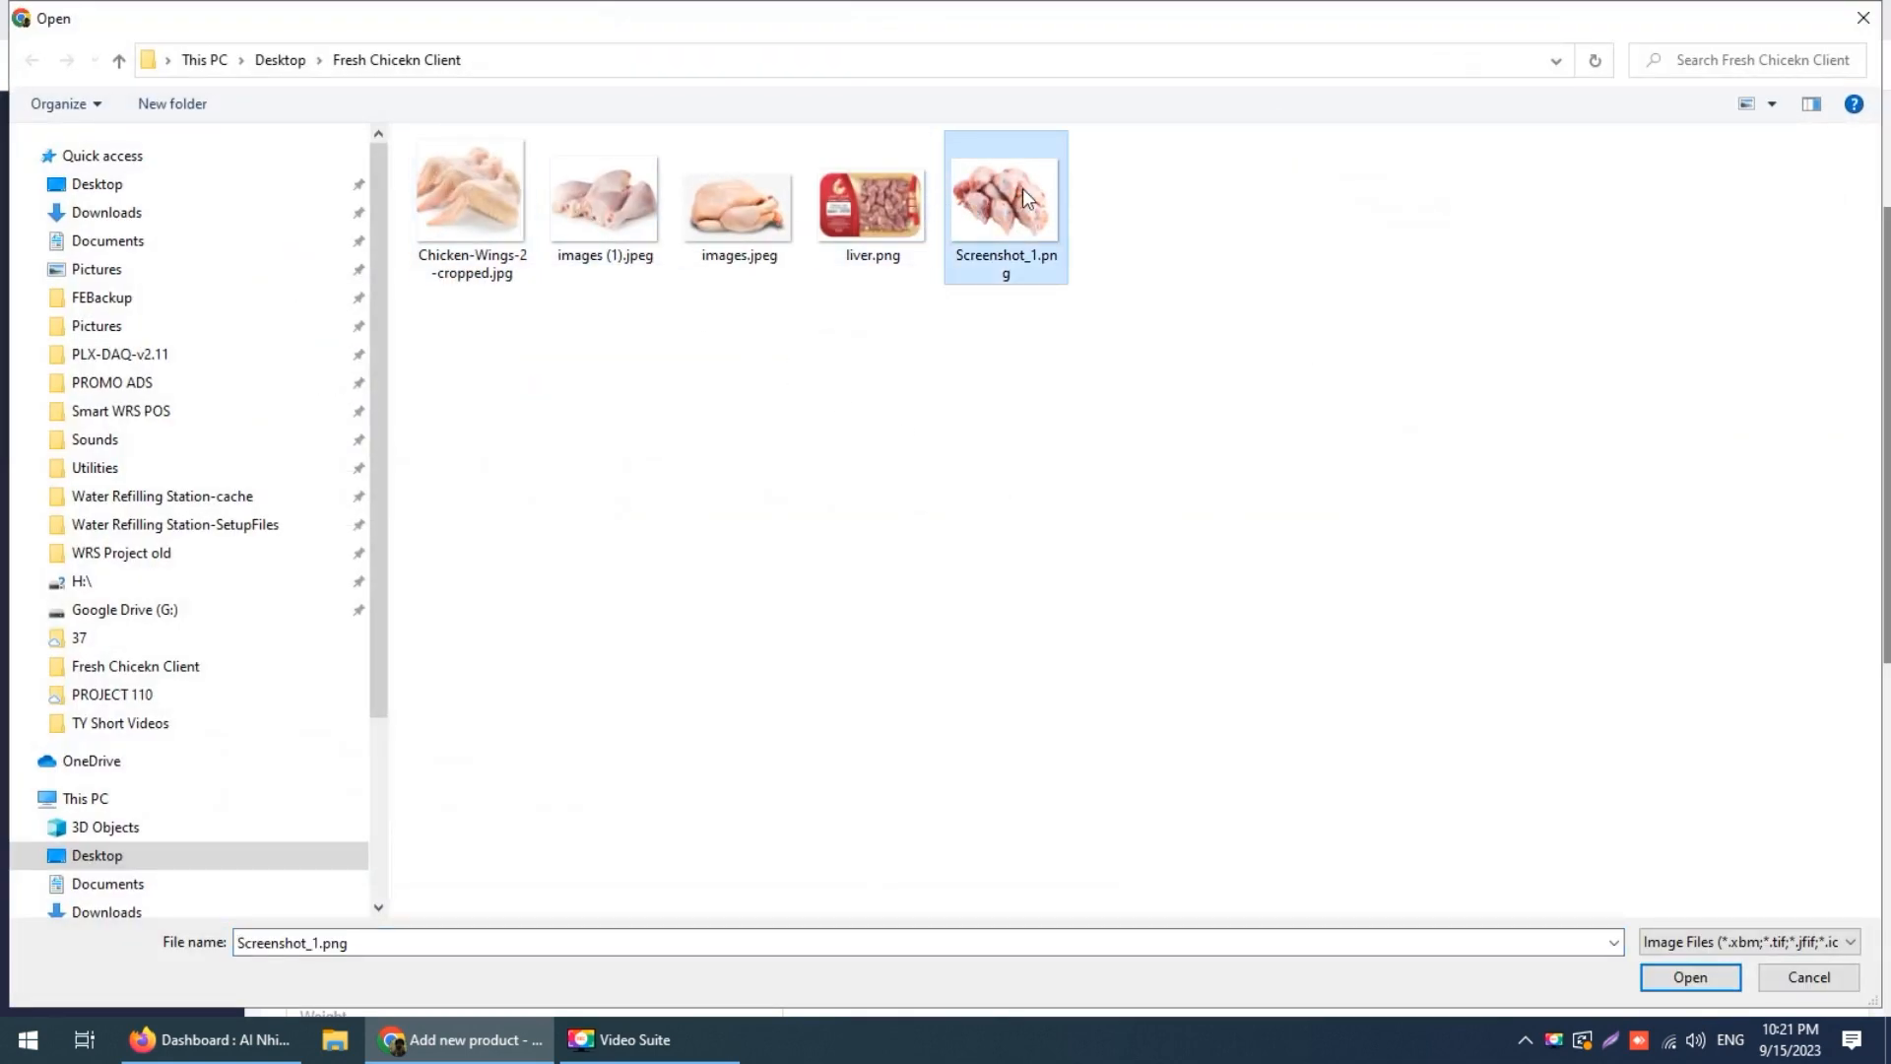
{"action": "double_click", "coordinate": [1023, 187]}
Step: Set the purchase price to 7 before tax, giving a 10.06 selling price, and save the product
{"action": "scroll", "coordinate": [893, 592], "scroll_direction": "down", "scroll_amount": 1}
{"action": "scroll", "coordinate": [894, 592], "scroll_direction": "down", "scroll_amount": 4}
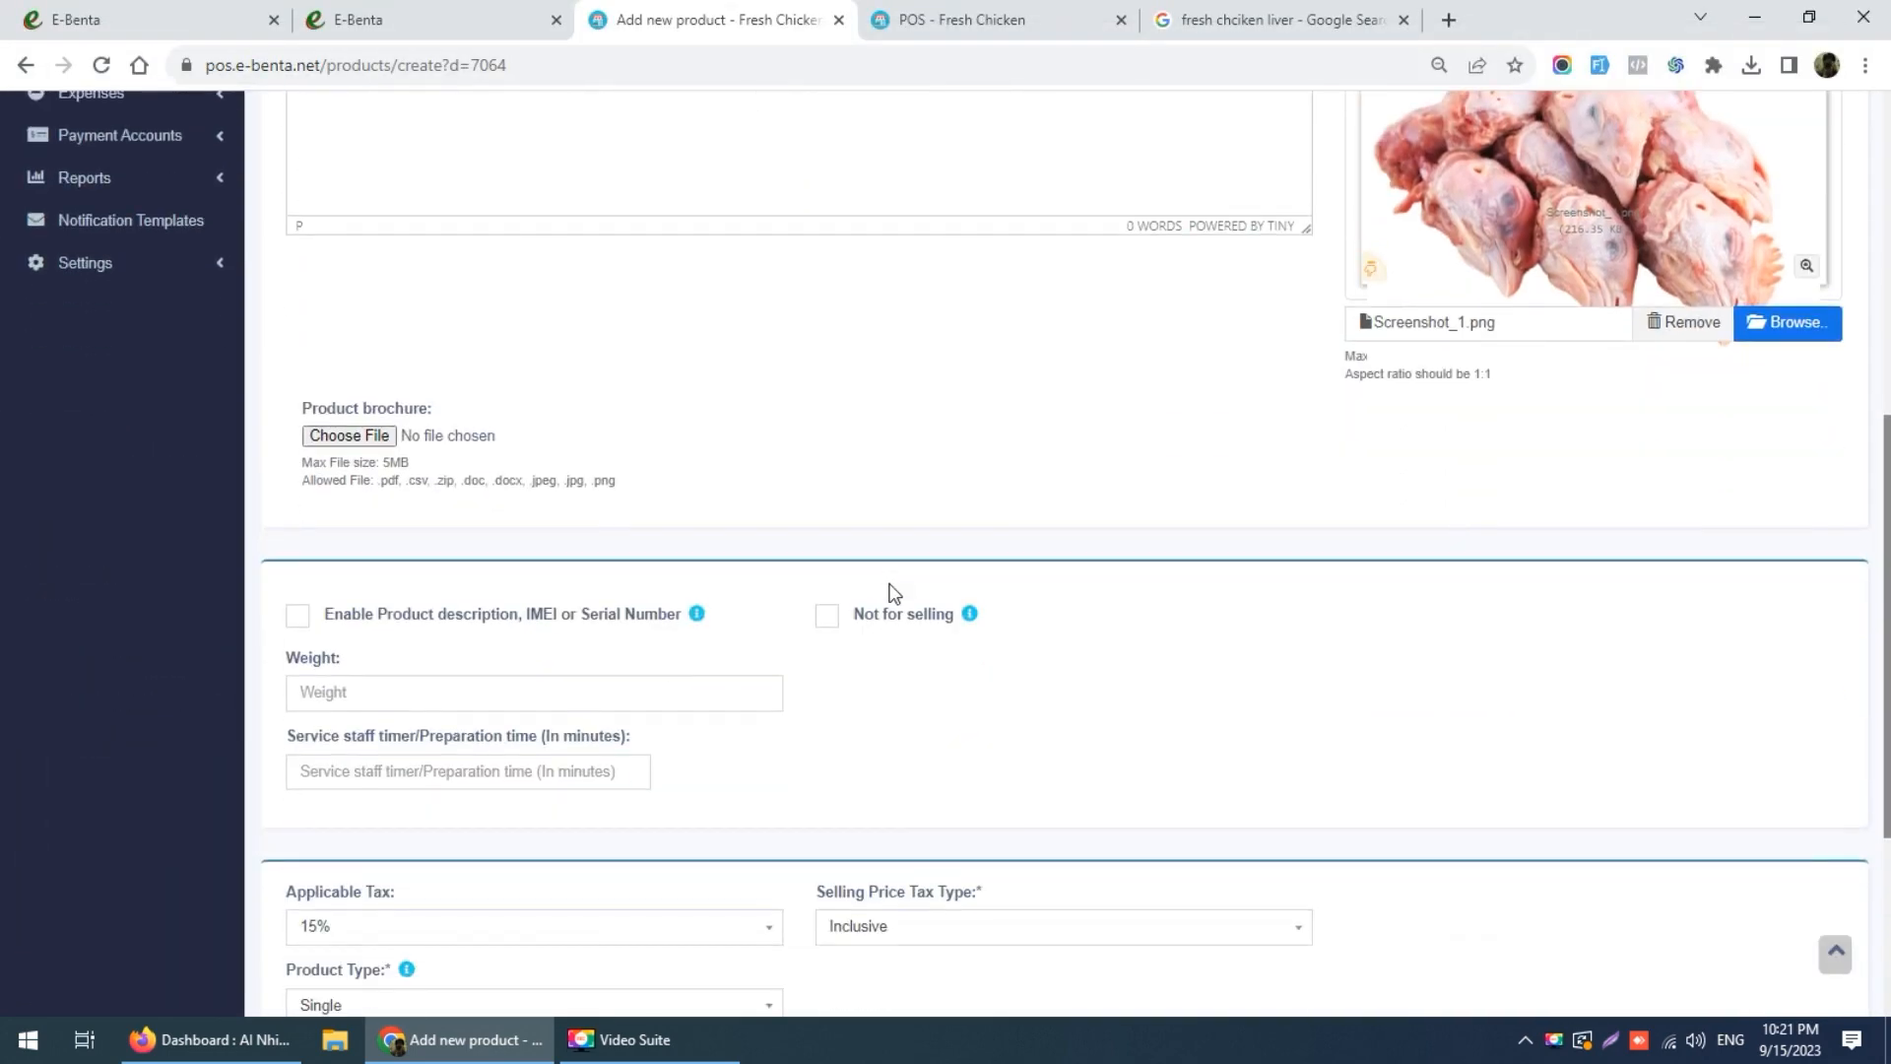
{"action": "scroll", "coordinate": [894, 592], "scroll_direction": "down", "scroll_amount": 4}
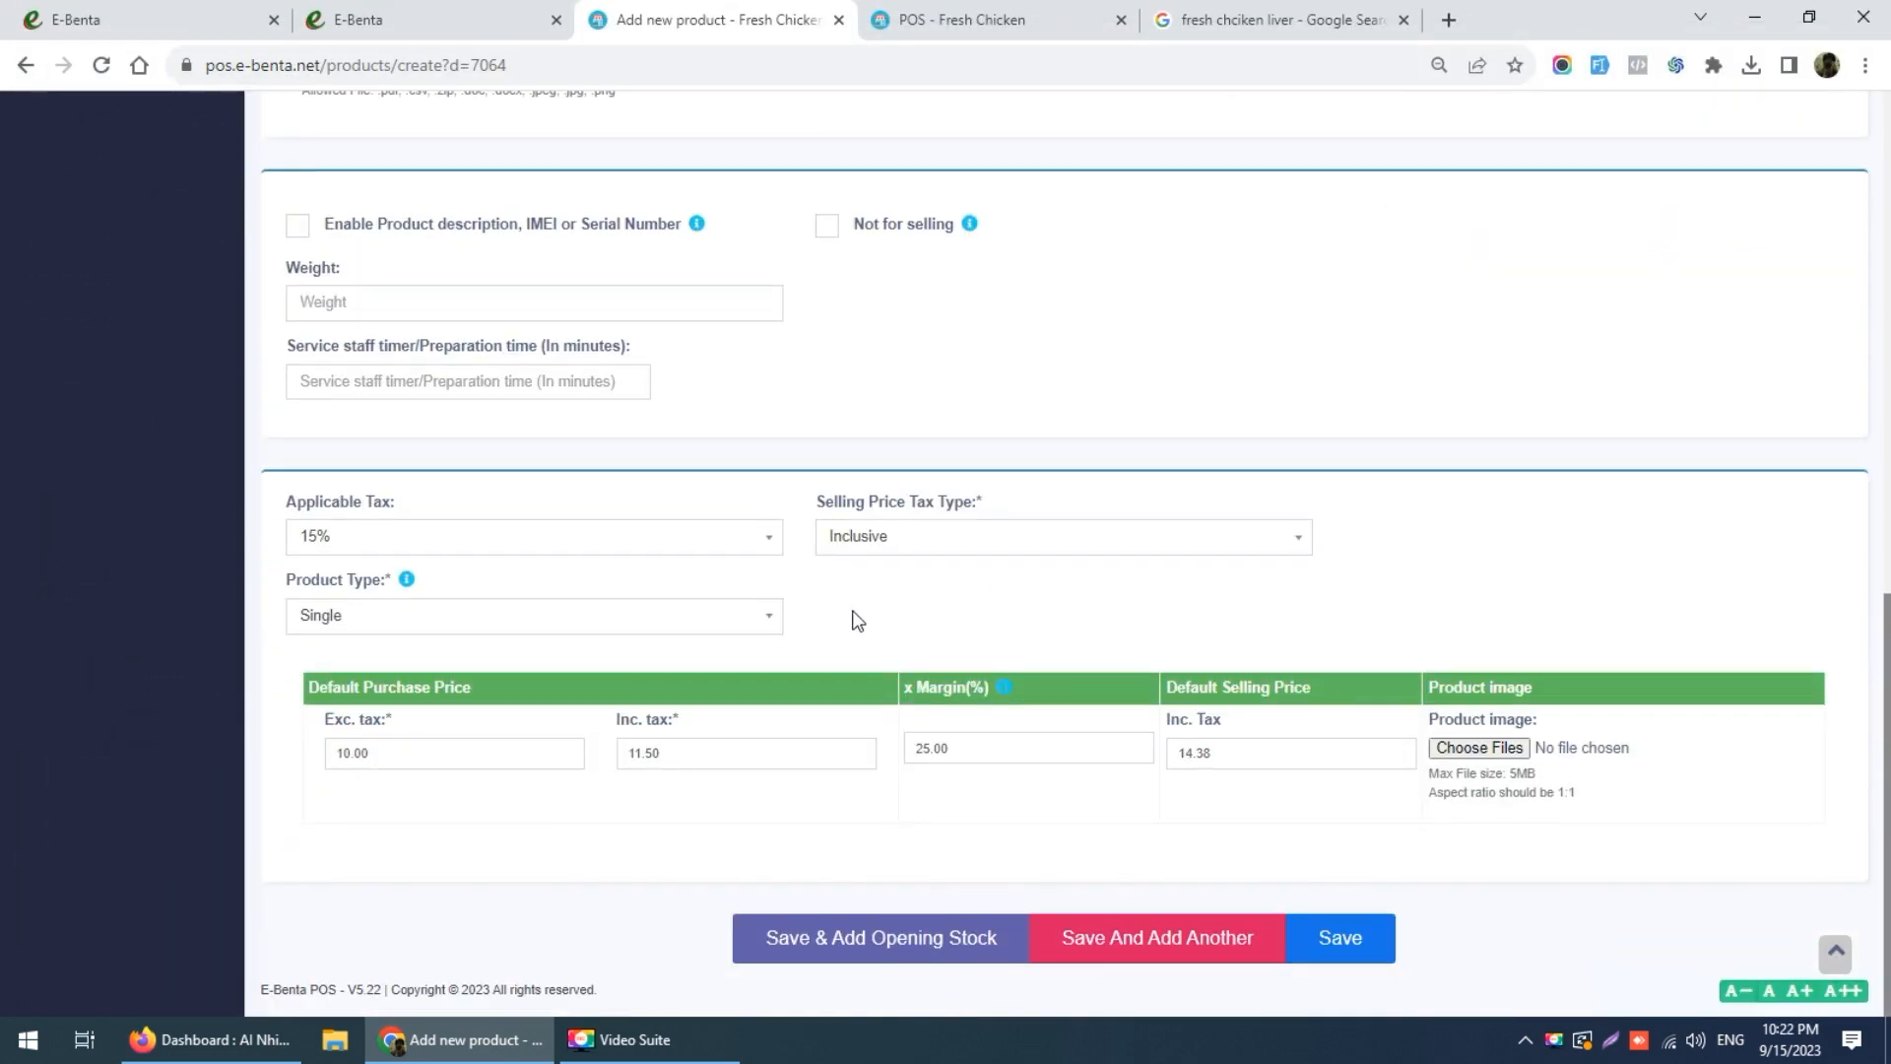
{"action": "left_click", "coordinate": [512, 743]}
{"action": "type", "text": "7"}
{"action": "left_click", "coordinate": [517, 832]}
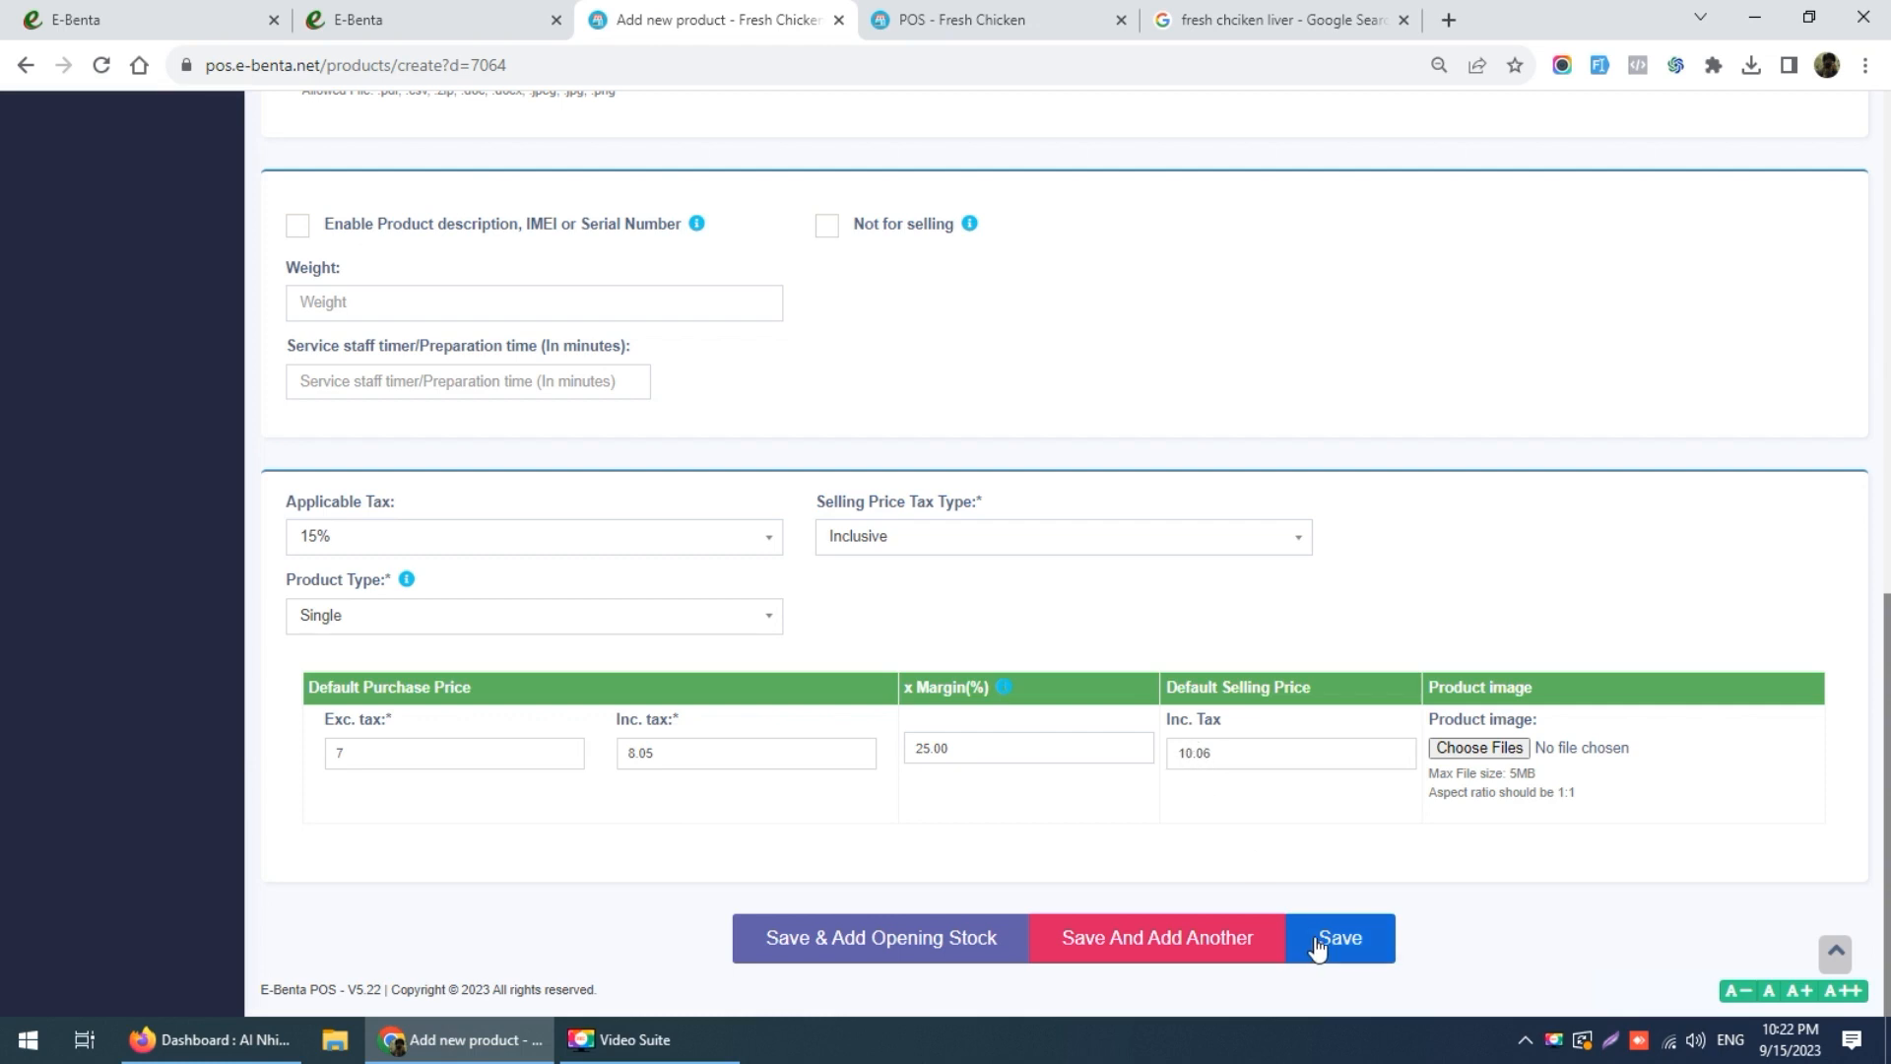
{"action": "left_click", "coordinate": [924, 940]}
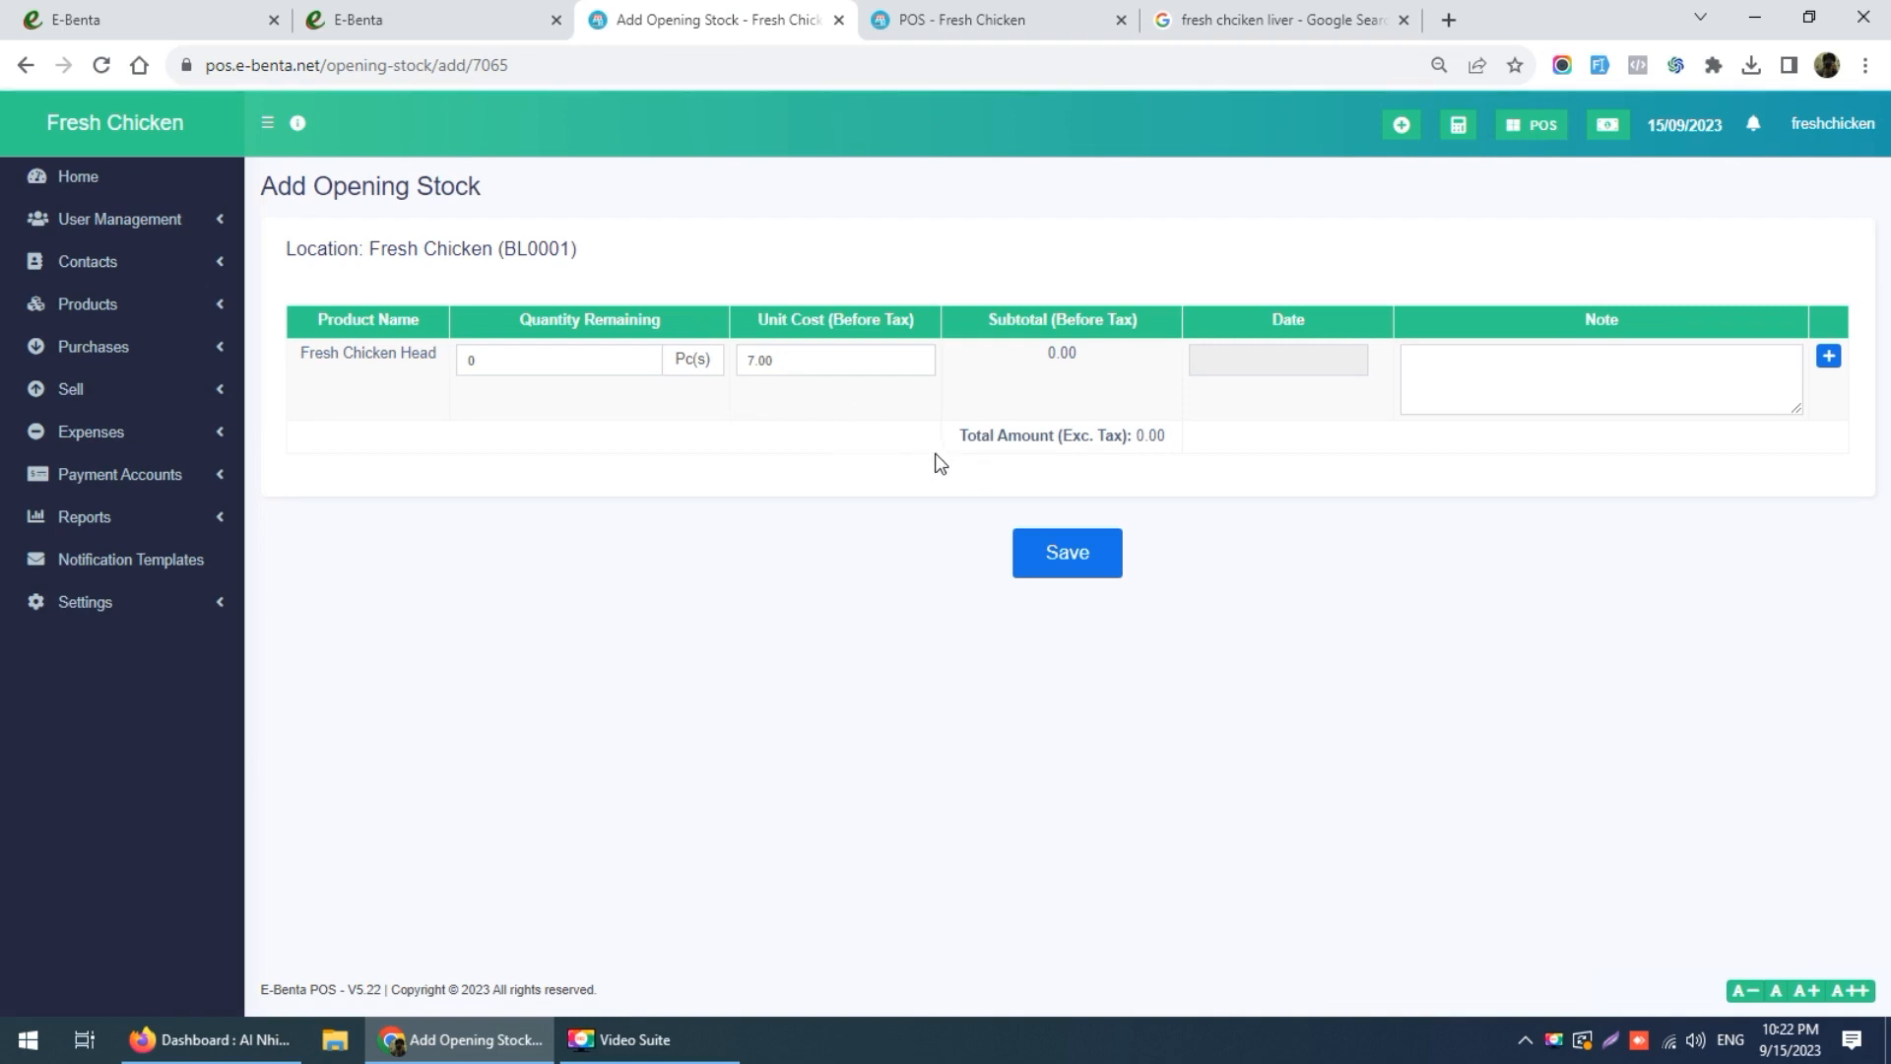
Step: Save 100 pieces of opening stock for Fresh Chicken Head at 7.00, dated today
{"action": "left_click", "coordinate": [557, 355]}
{"action": "type", "text": "1000"}
{"action": "key", "text": "BackSpace"}
{"action": "left_click", "coordinate": [655, 419]}
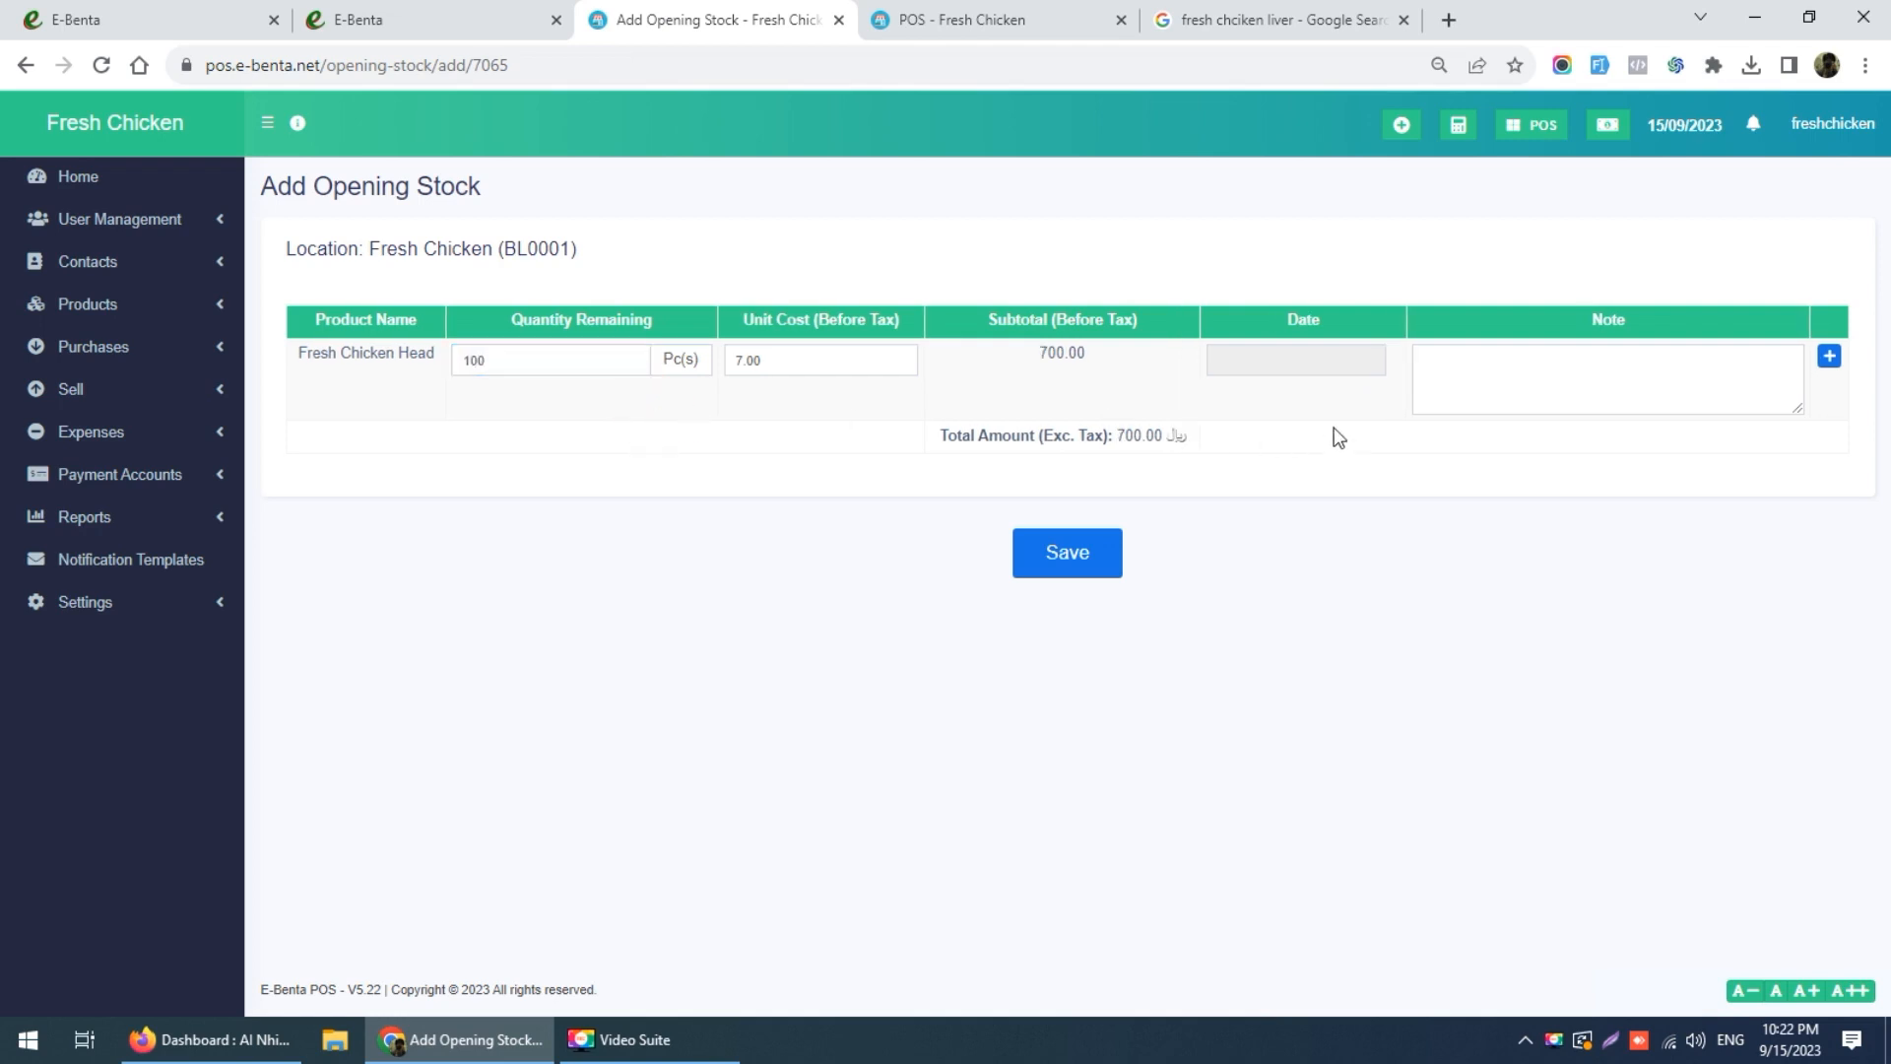
{"action": "left_click", "coordinate": [1322, 356]}
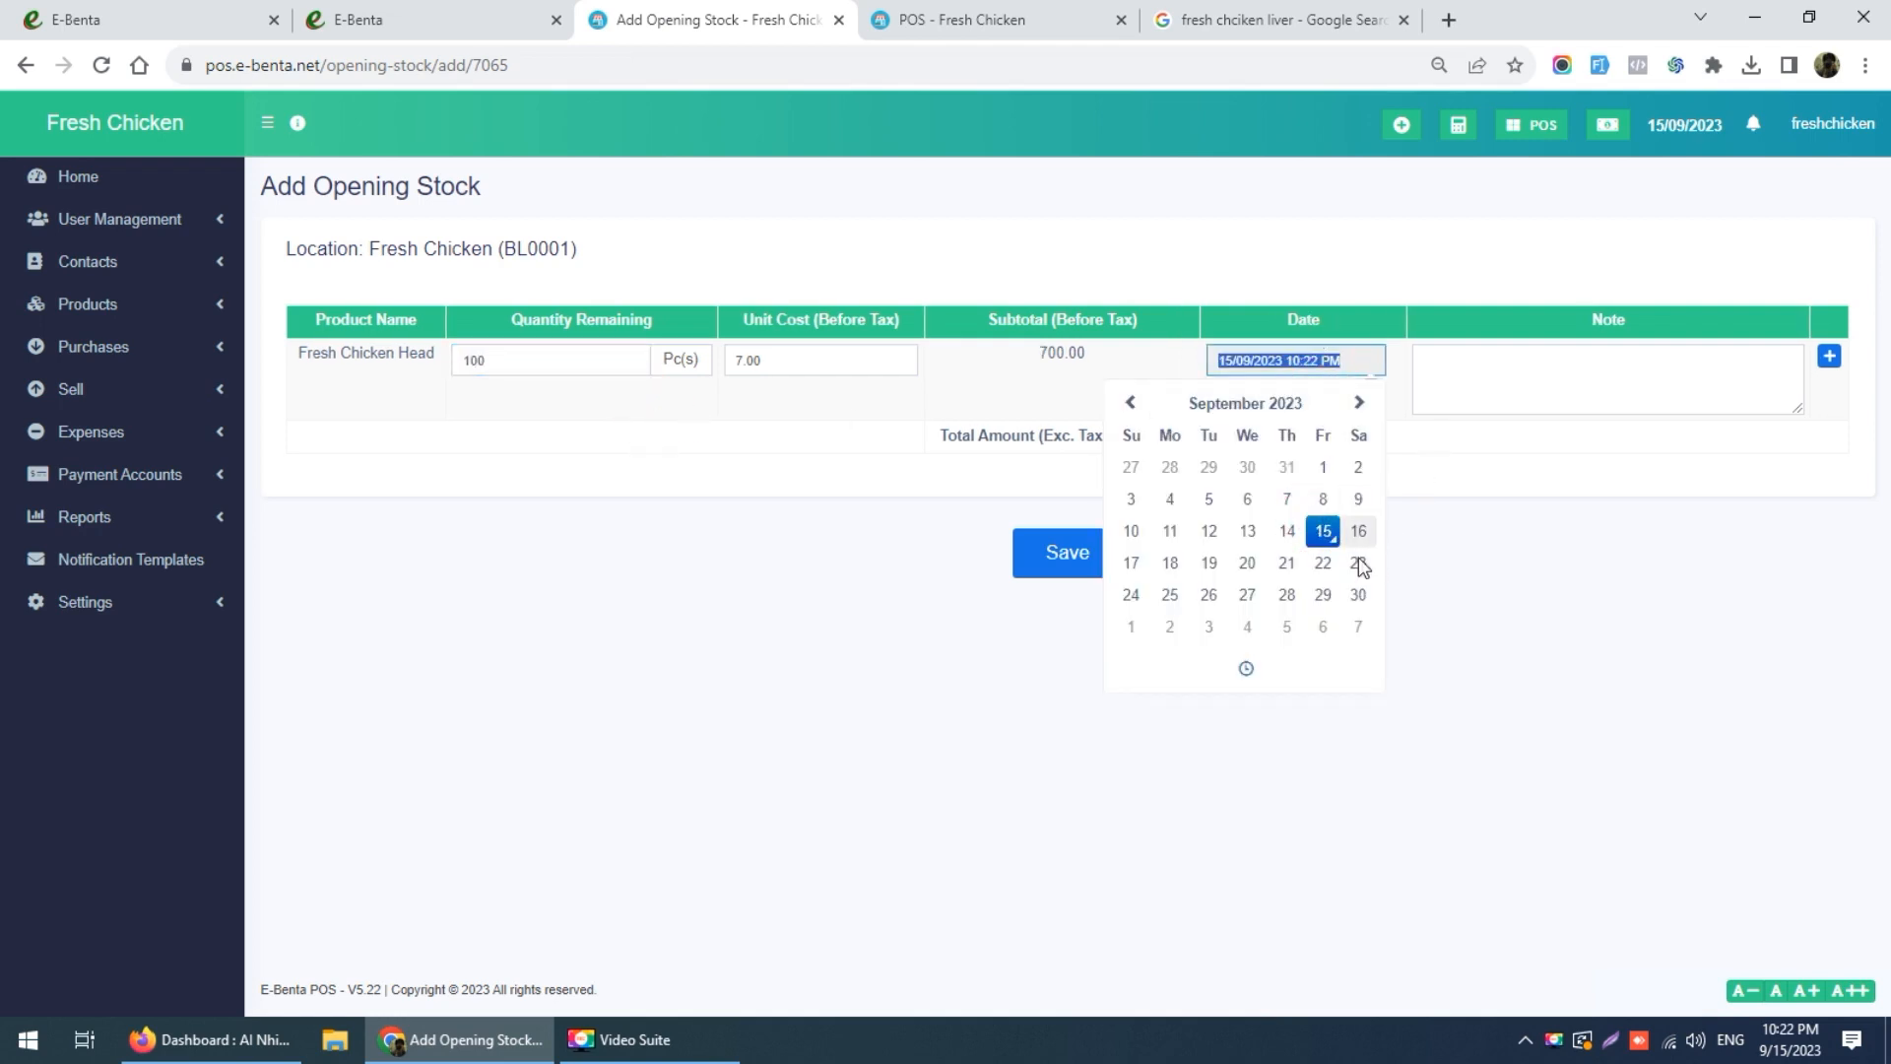
{"action": "left_click", "coordinate": [1564, 386]}
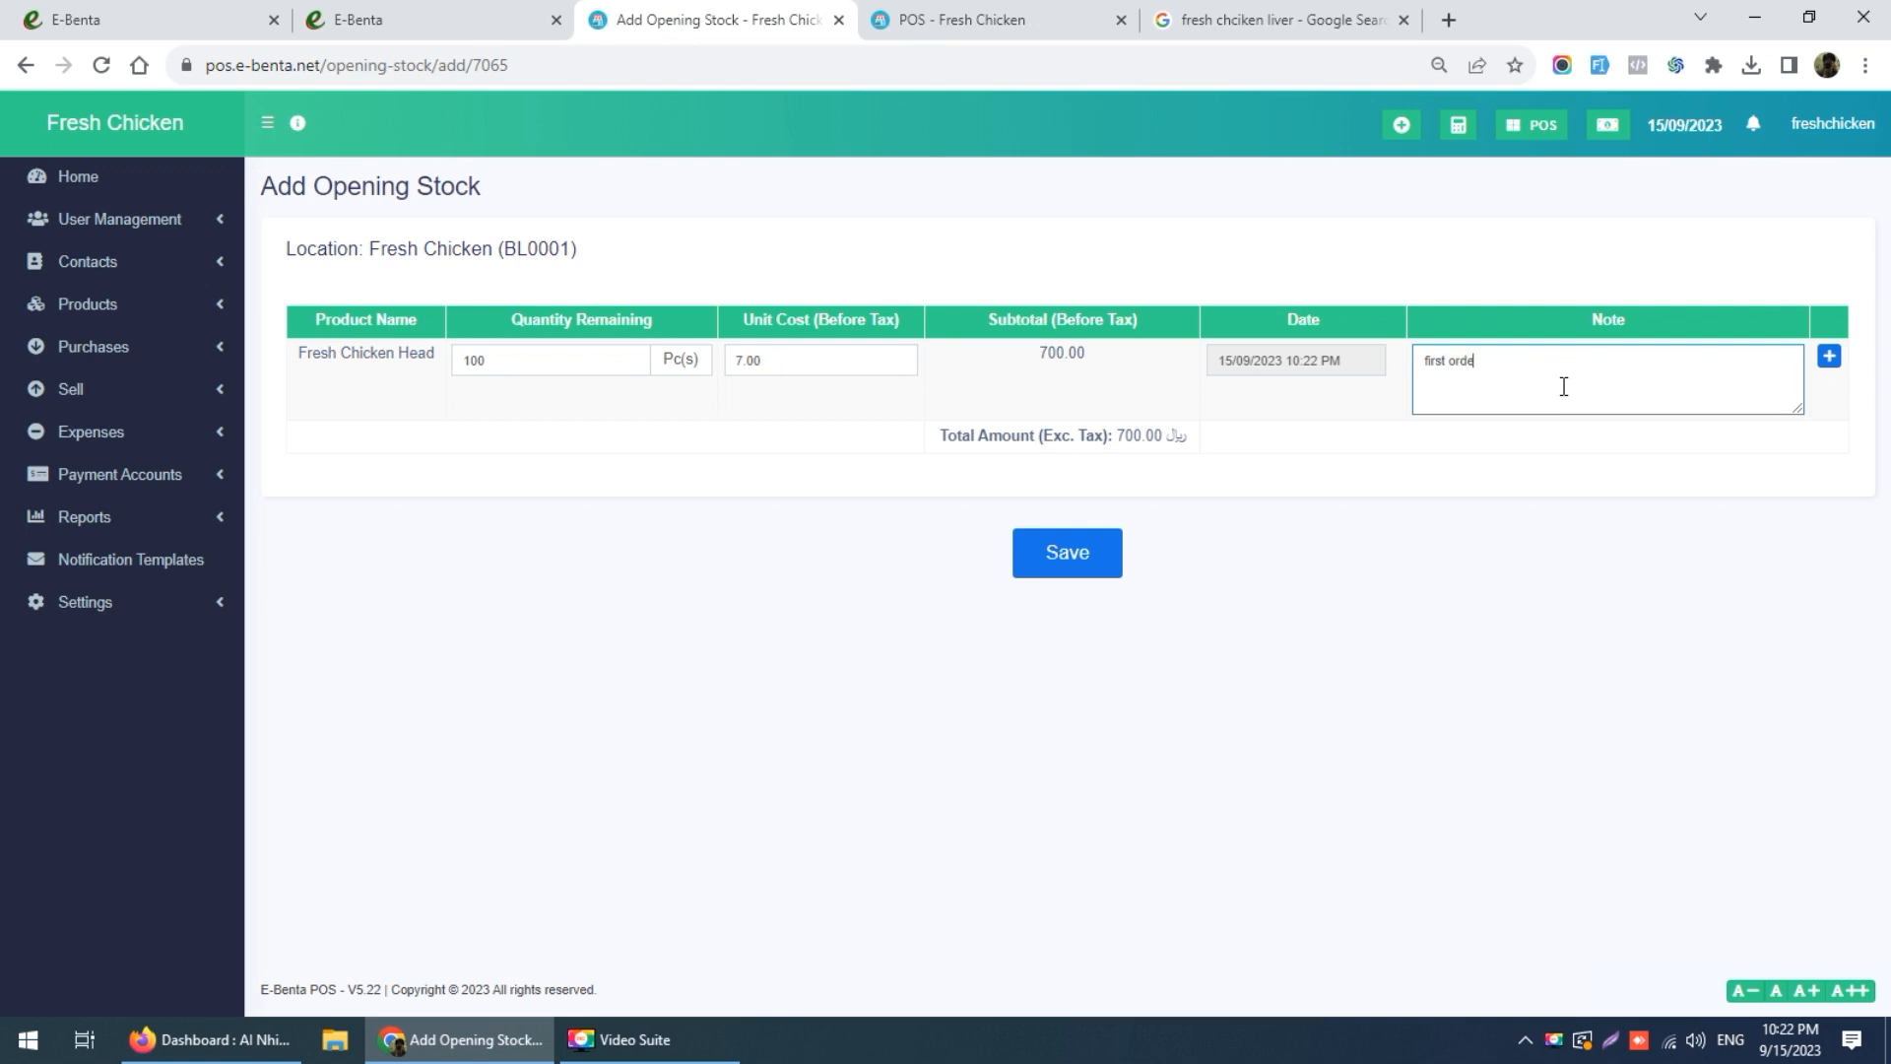
{"action": "left_click", "coordinate": [1083, 544]}
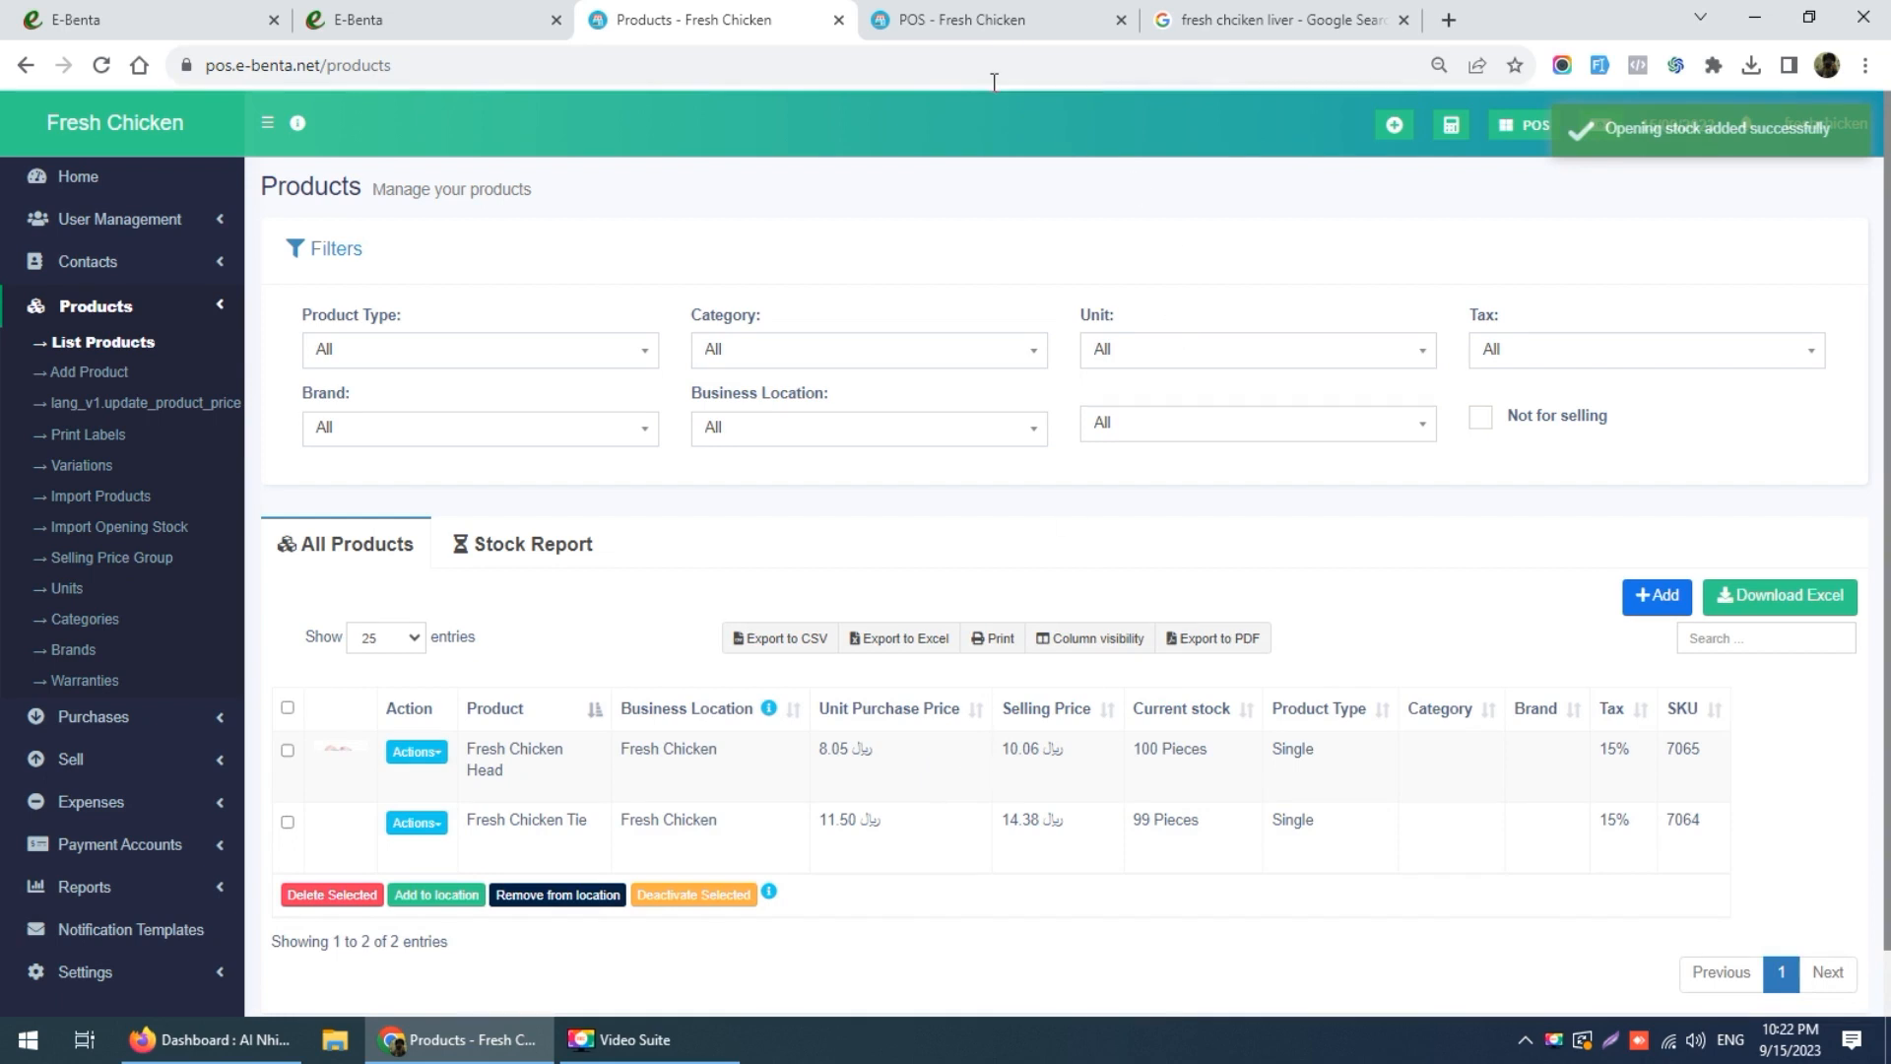
Step: Reload the POS screen to confirm Fresh Chicken Head is for sale, then go Home
{"action": "left_click", "coordinate": [990, 19]}
{"action": "left_click", "coordinate": [102, 65]}
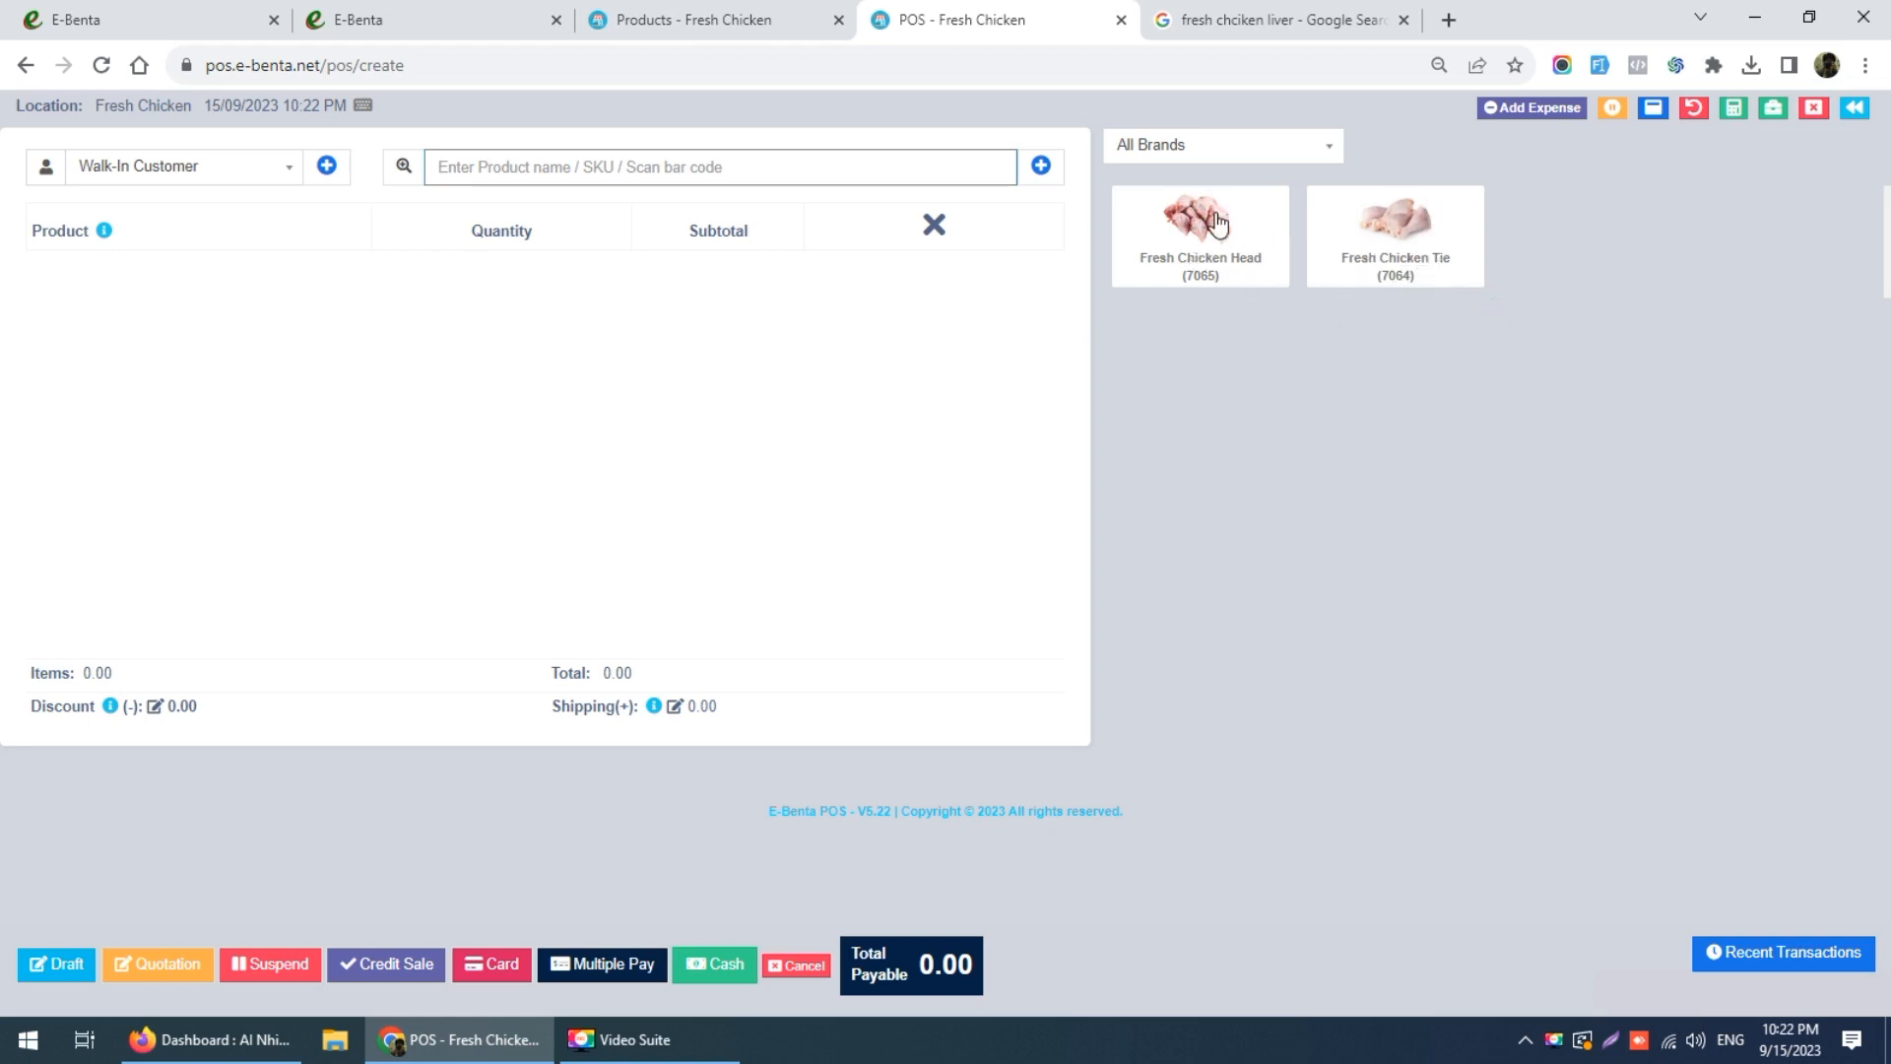
{"action": "left_click", "coordinate": [772, 28]}
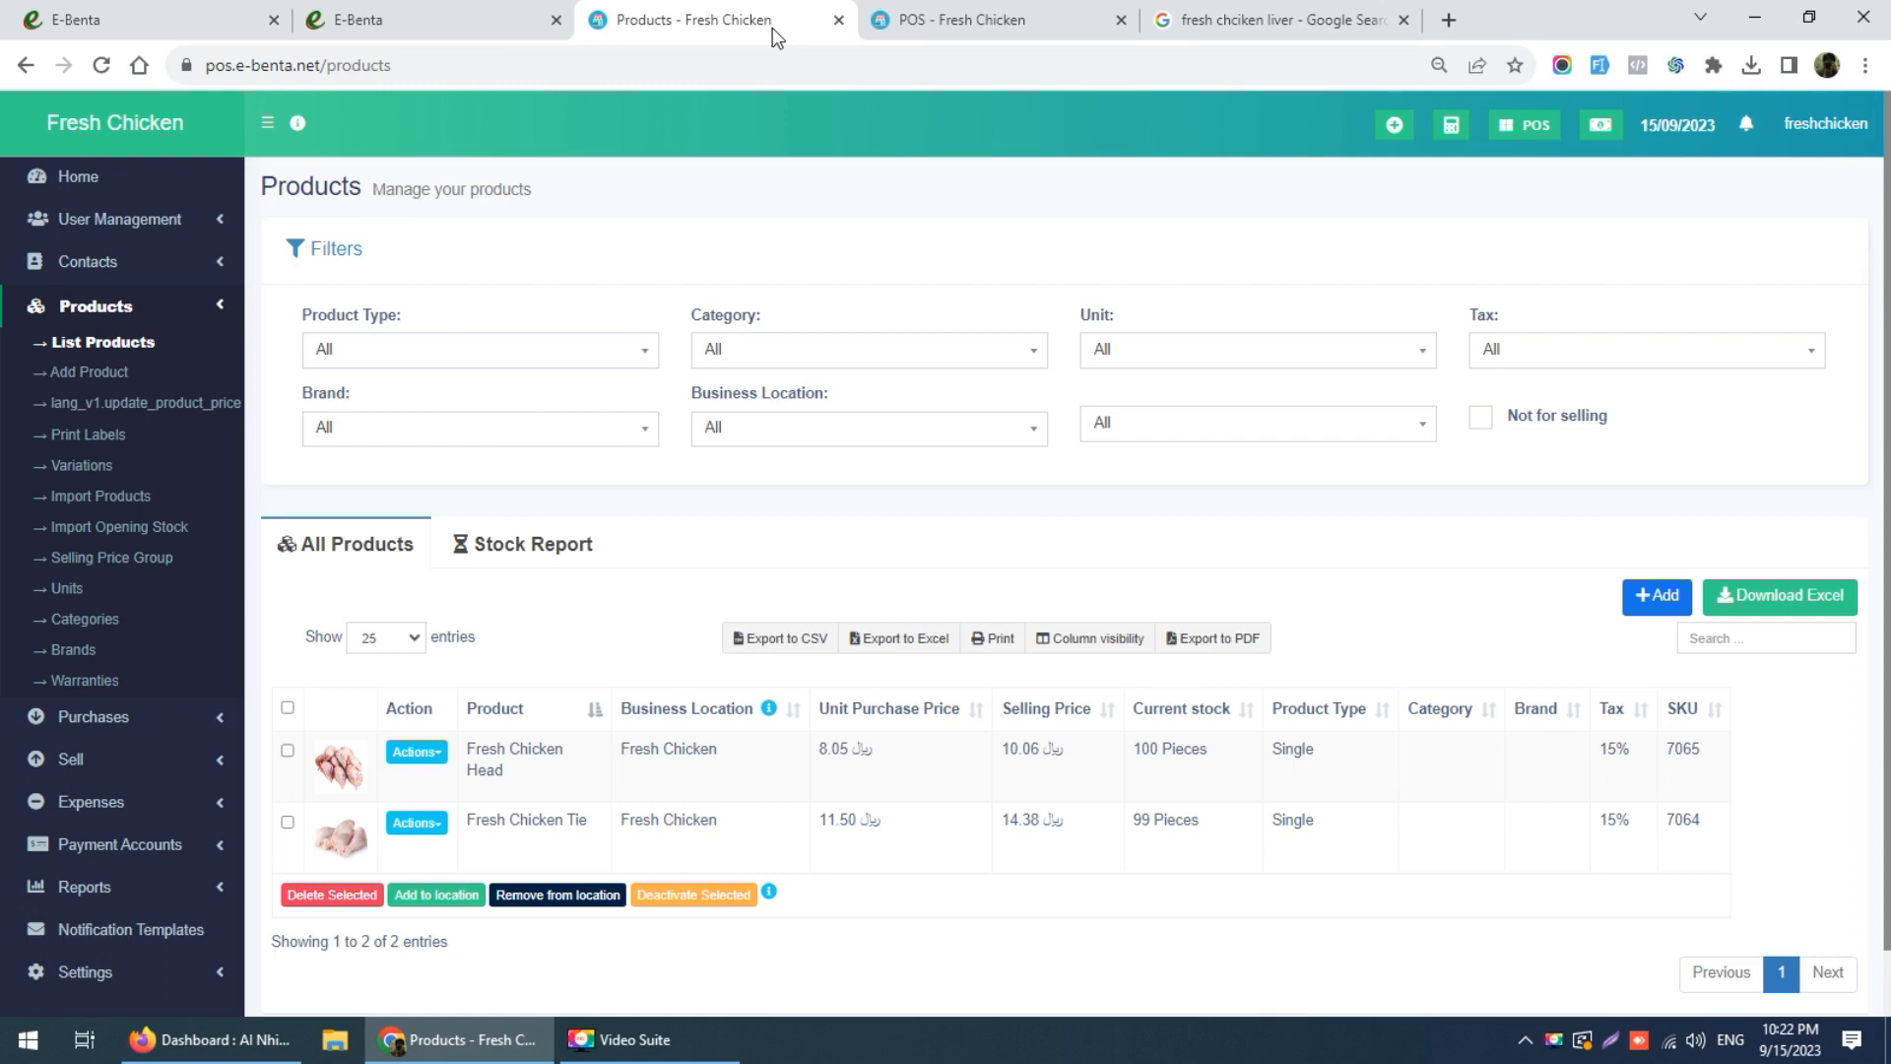
{"action": "left_click", "coordinate": [126, 313]}
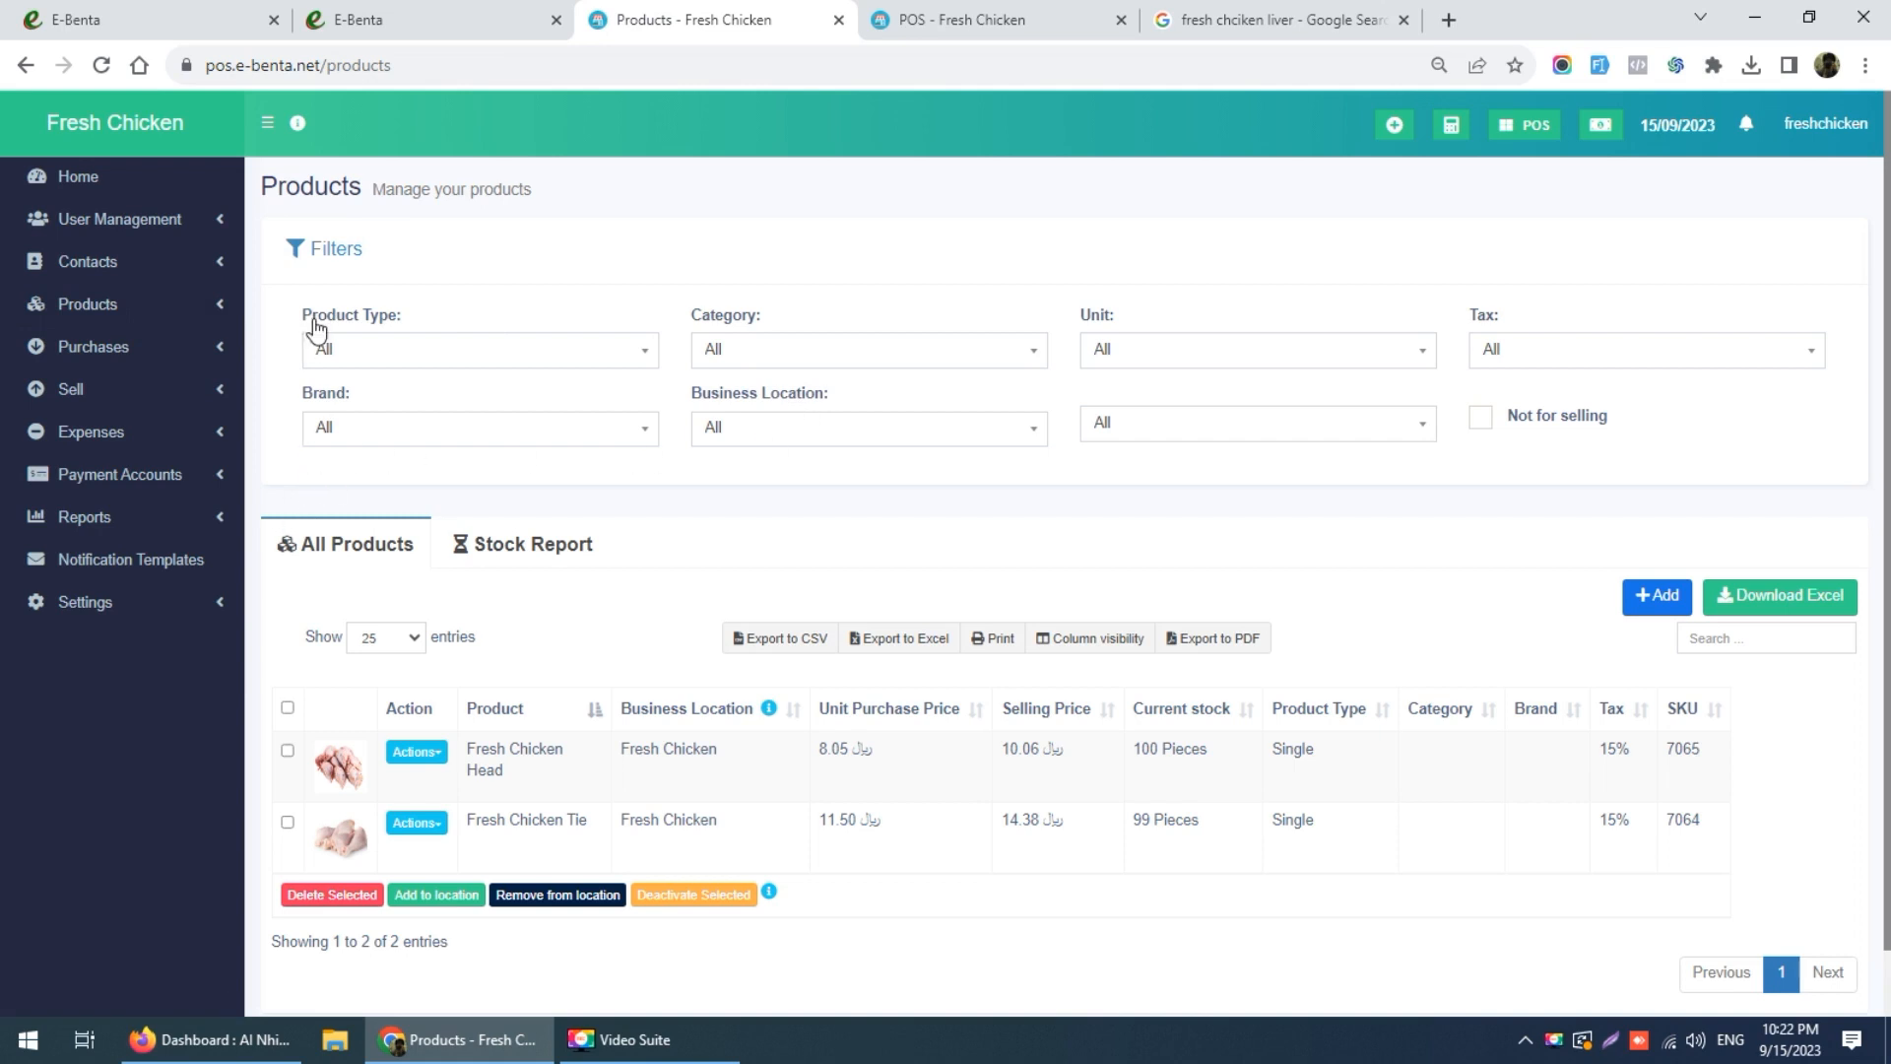
{"action": "left_click", "coordinate": [91, 177]}
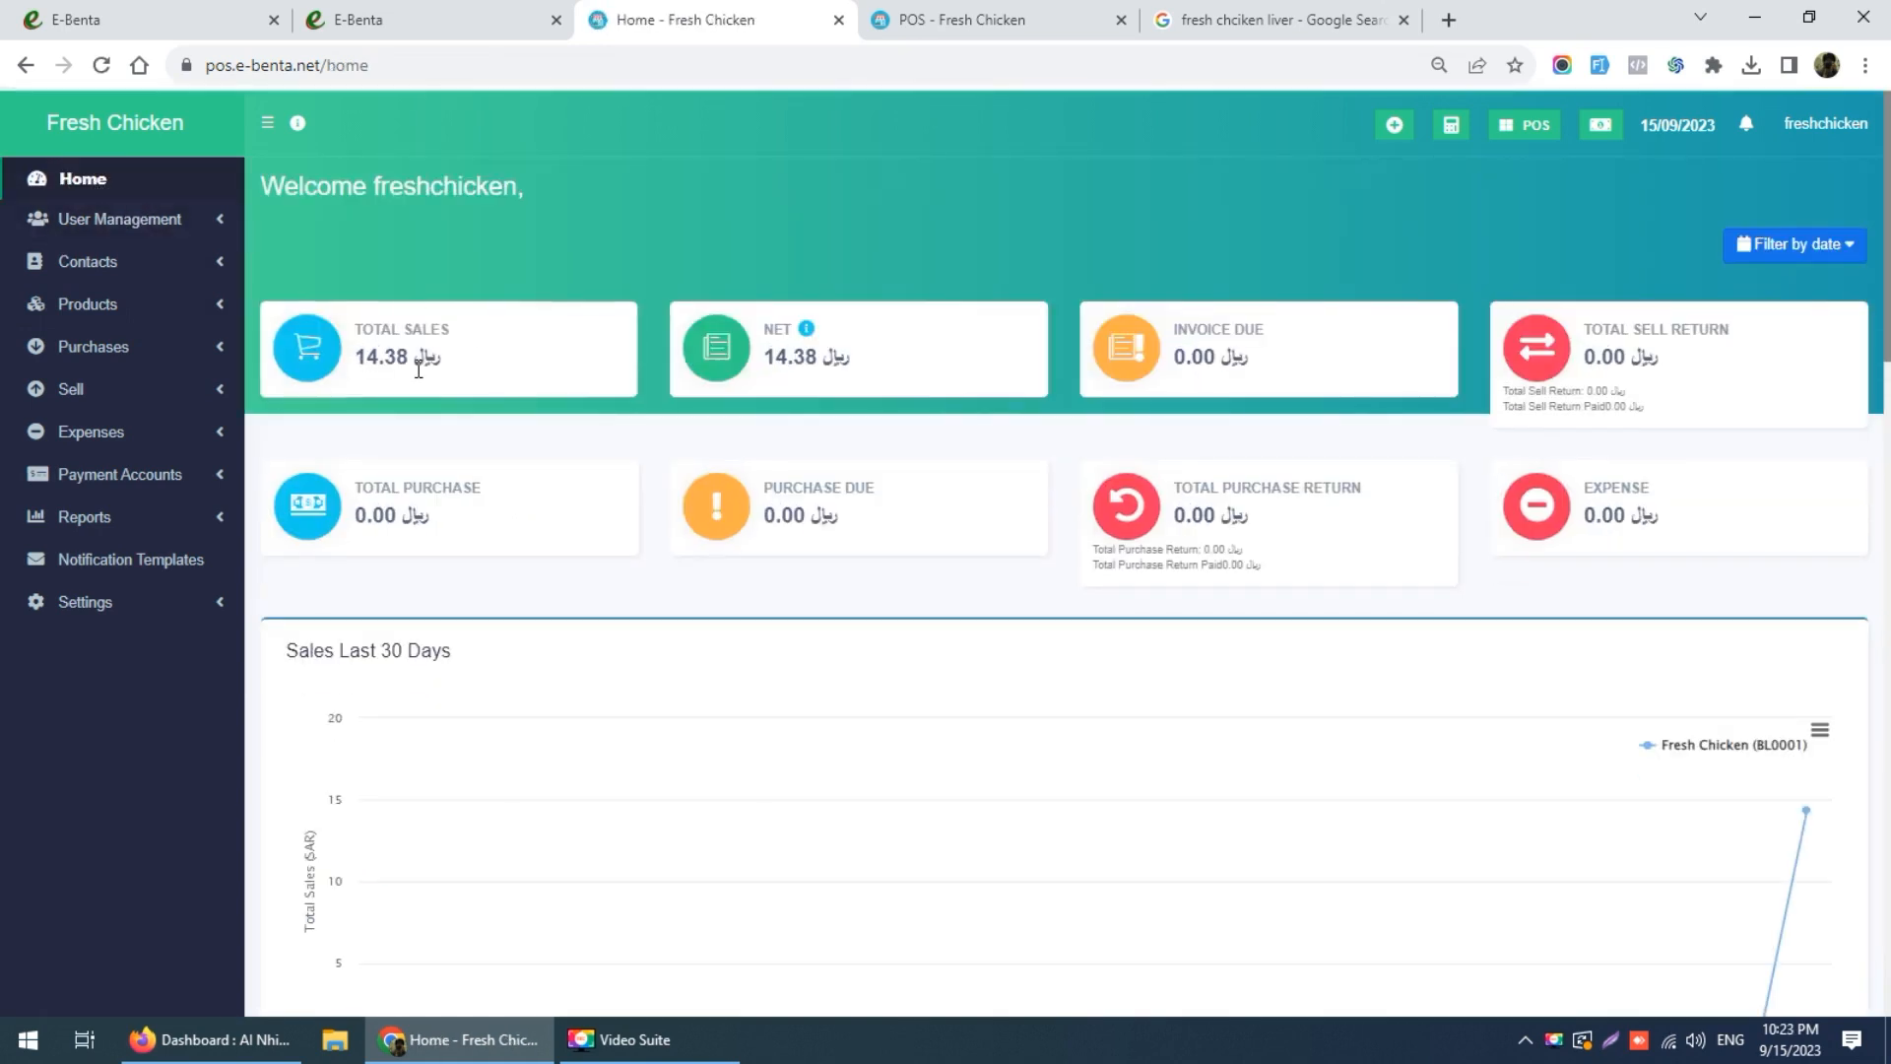
Step: Check the 14.38 total sales and 30-day sales chart, then open today's profit summary
{"action": "left_click_drag", "start_coordinate": [339, 356], "coordinate": [435, 357]}
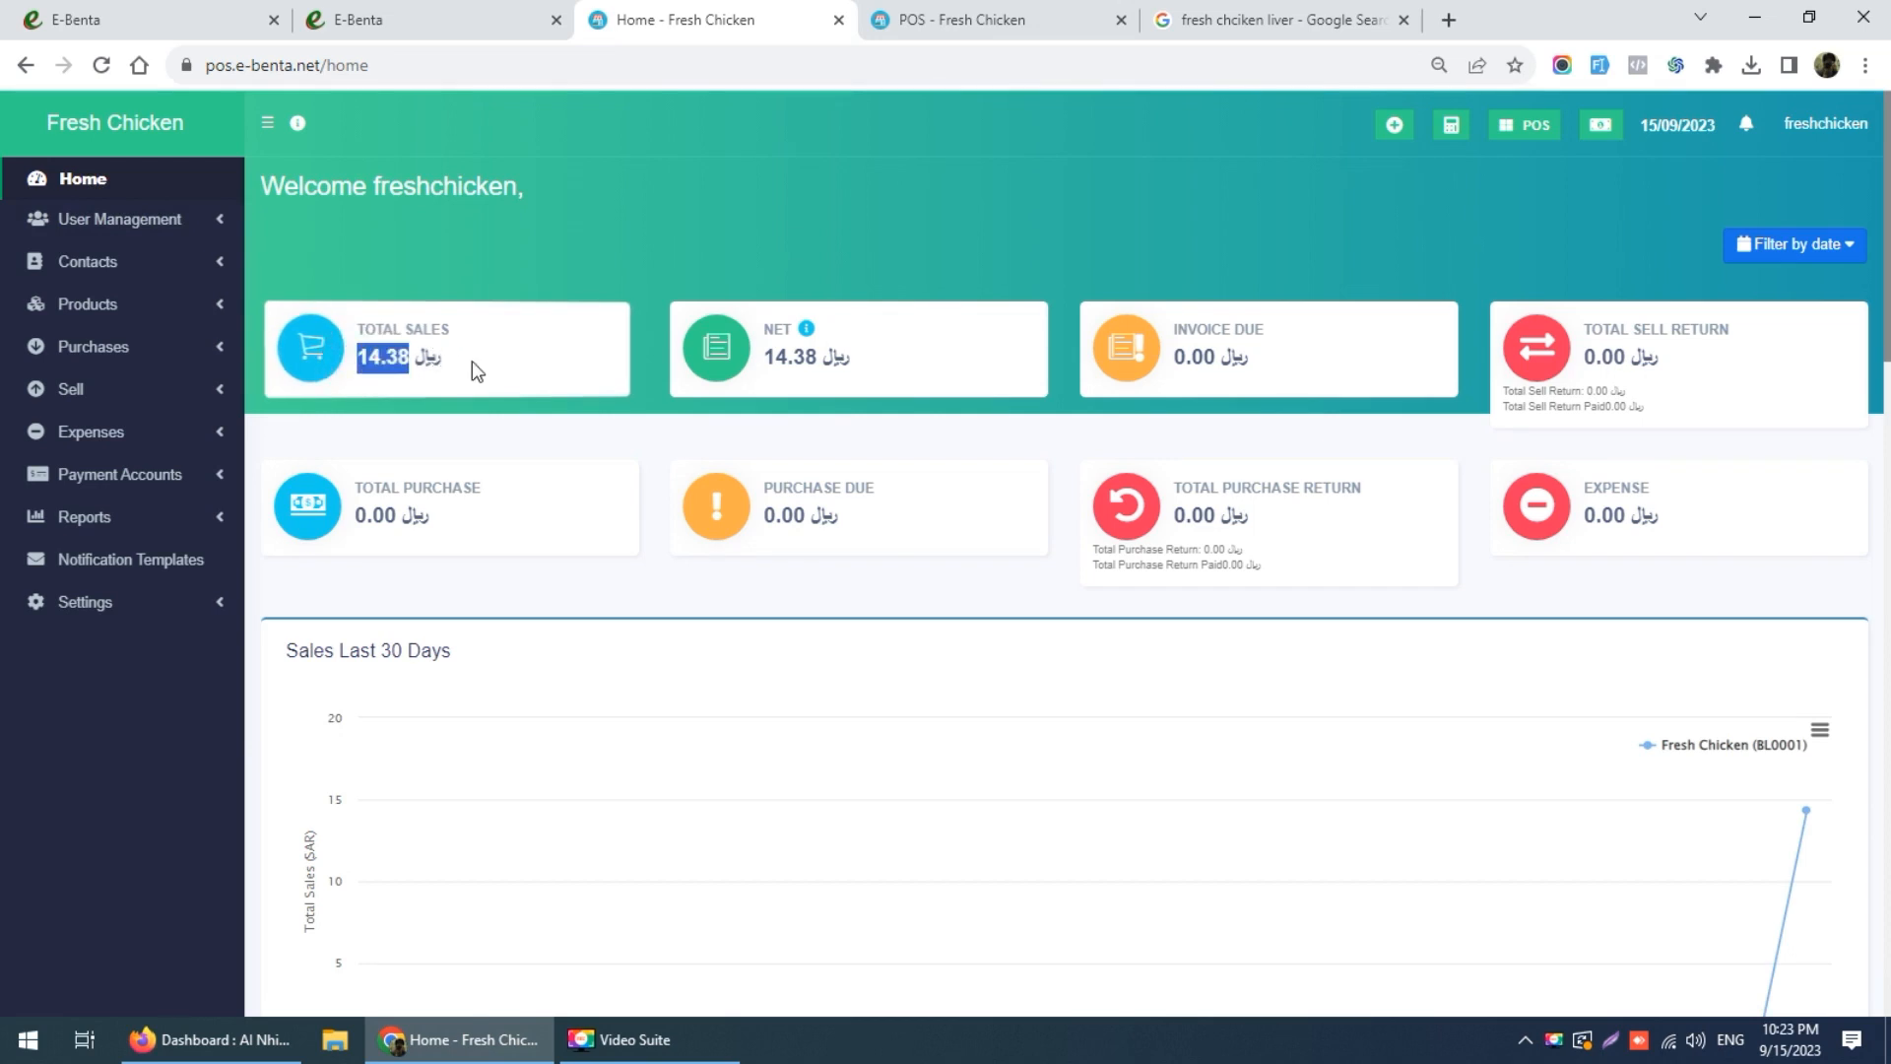
{"action": "left_click", "coordinate": [470, 360]}
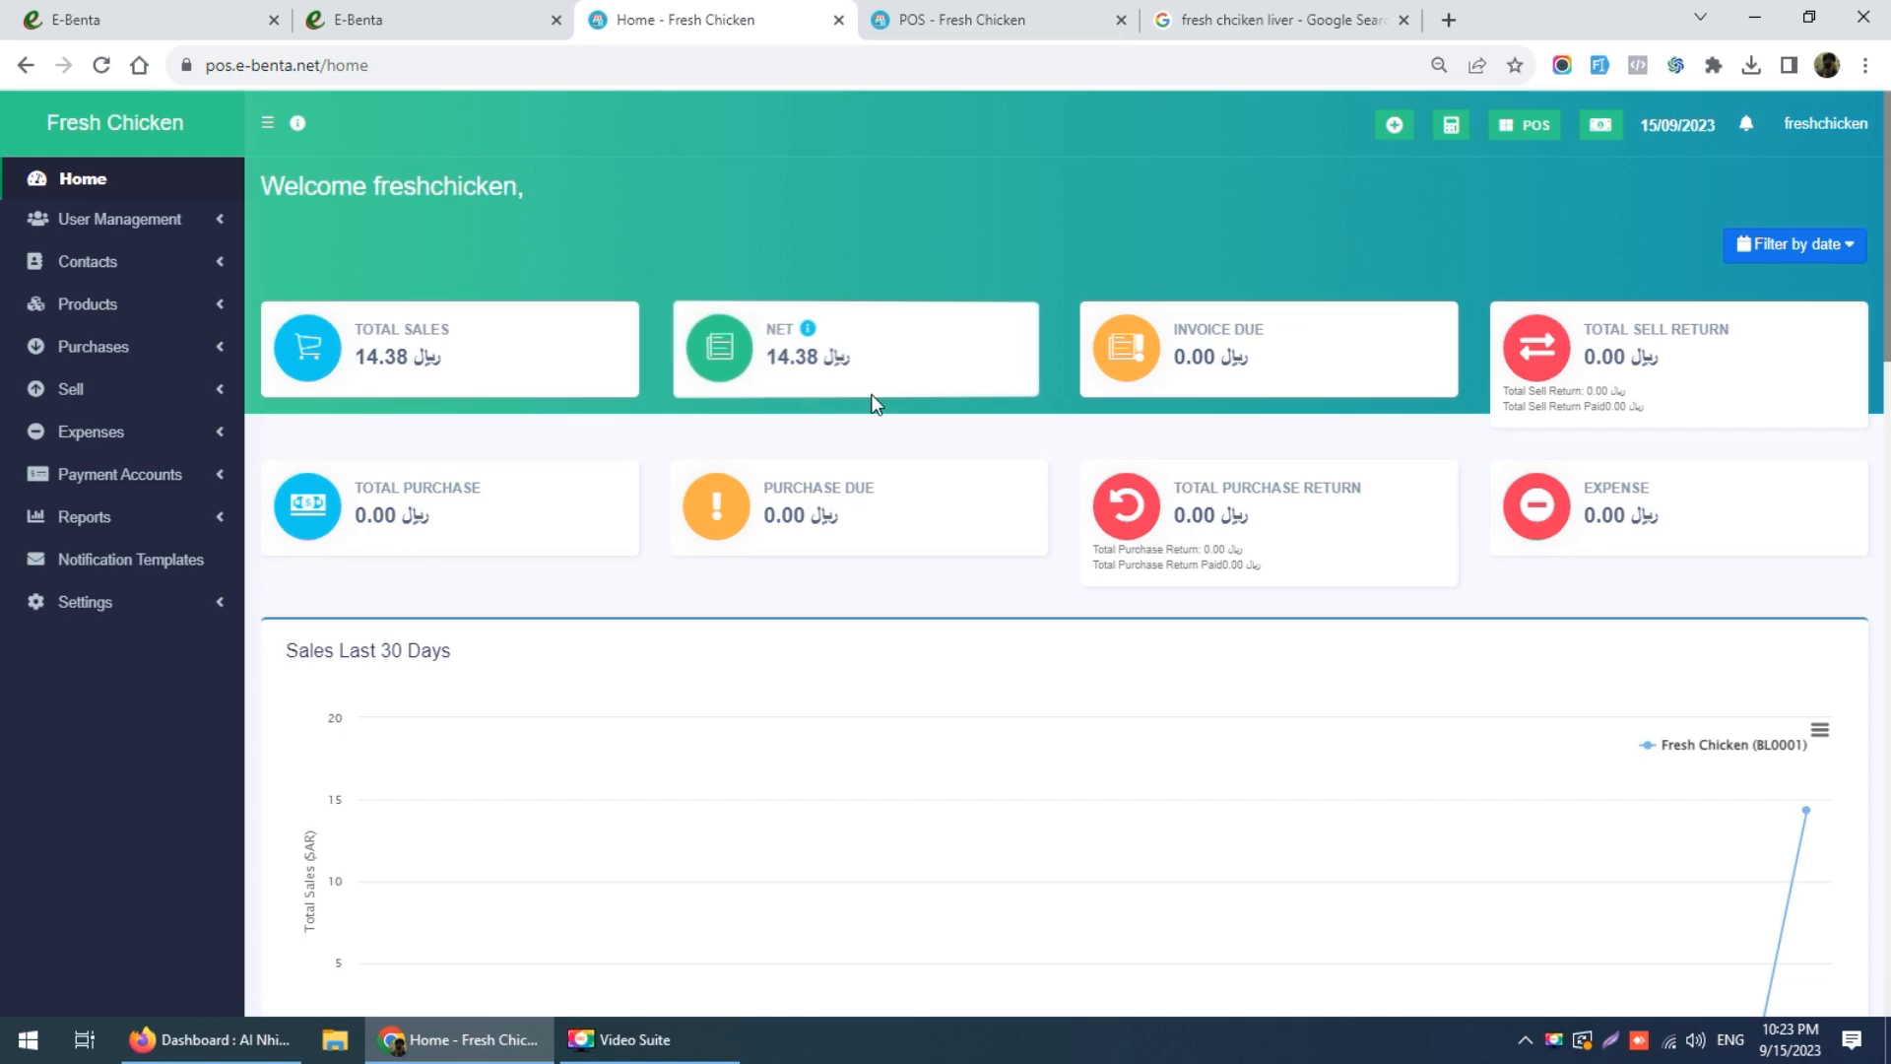
{"action": "scroll", "coordinate": [874, 410], "scroll_direction": "down", "scroll_amount": 5}
{"action": "scroll", "coordinate": [1518, 540], "scroll_direction": "up", "scroll_amount": 5}
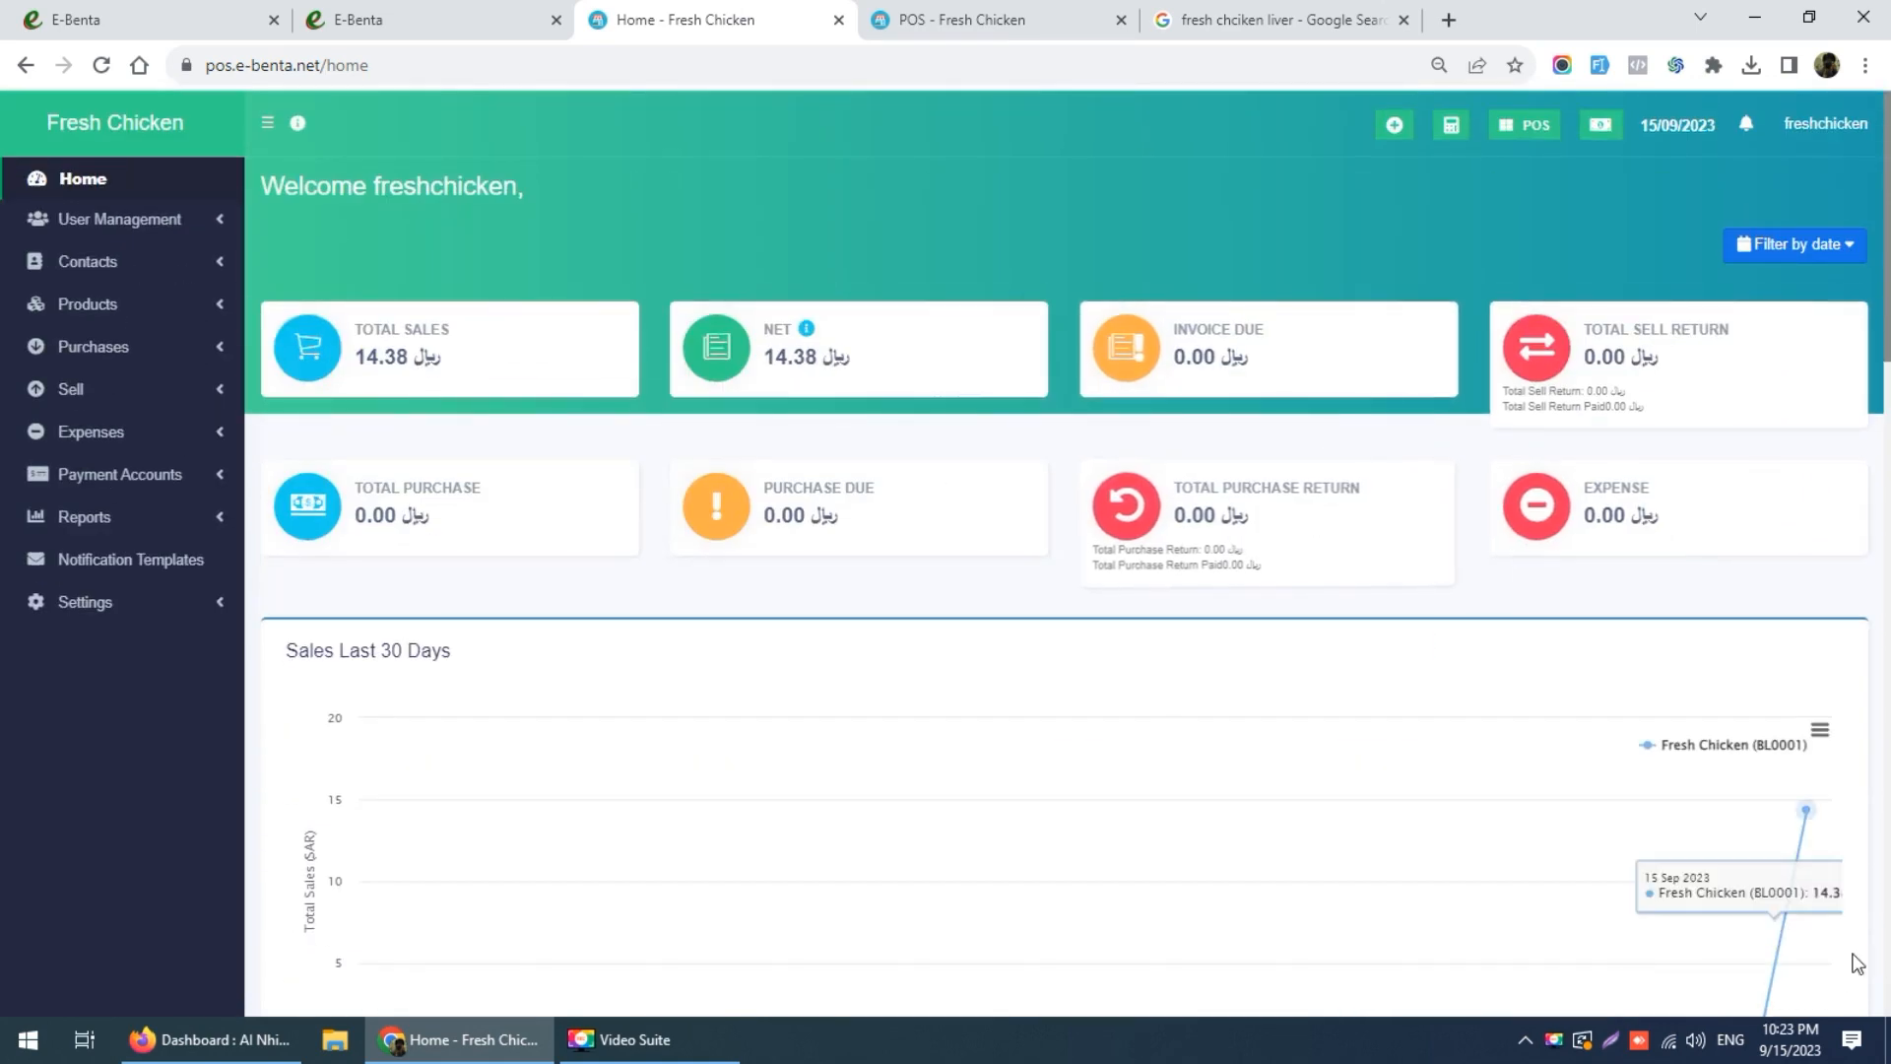
{"action": "scroll", "coordinate": [1654, 823], "scroll_direction": "down", "scroll_amount": 4}
{"action": "scroll", "coordinate": [1651, 474], "scroll_direction": "up", "scroll_amount": 4}
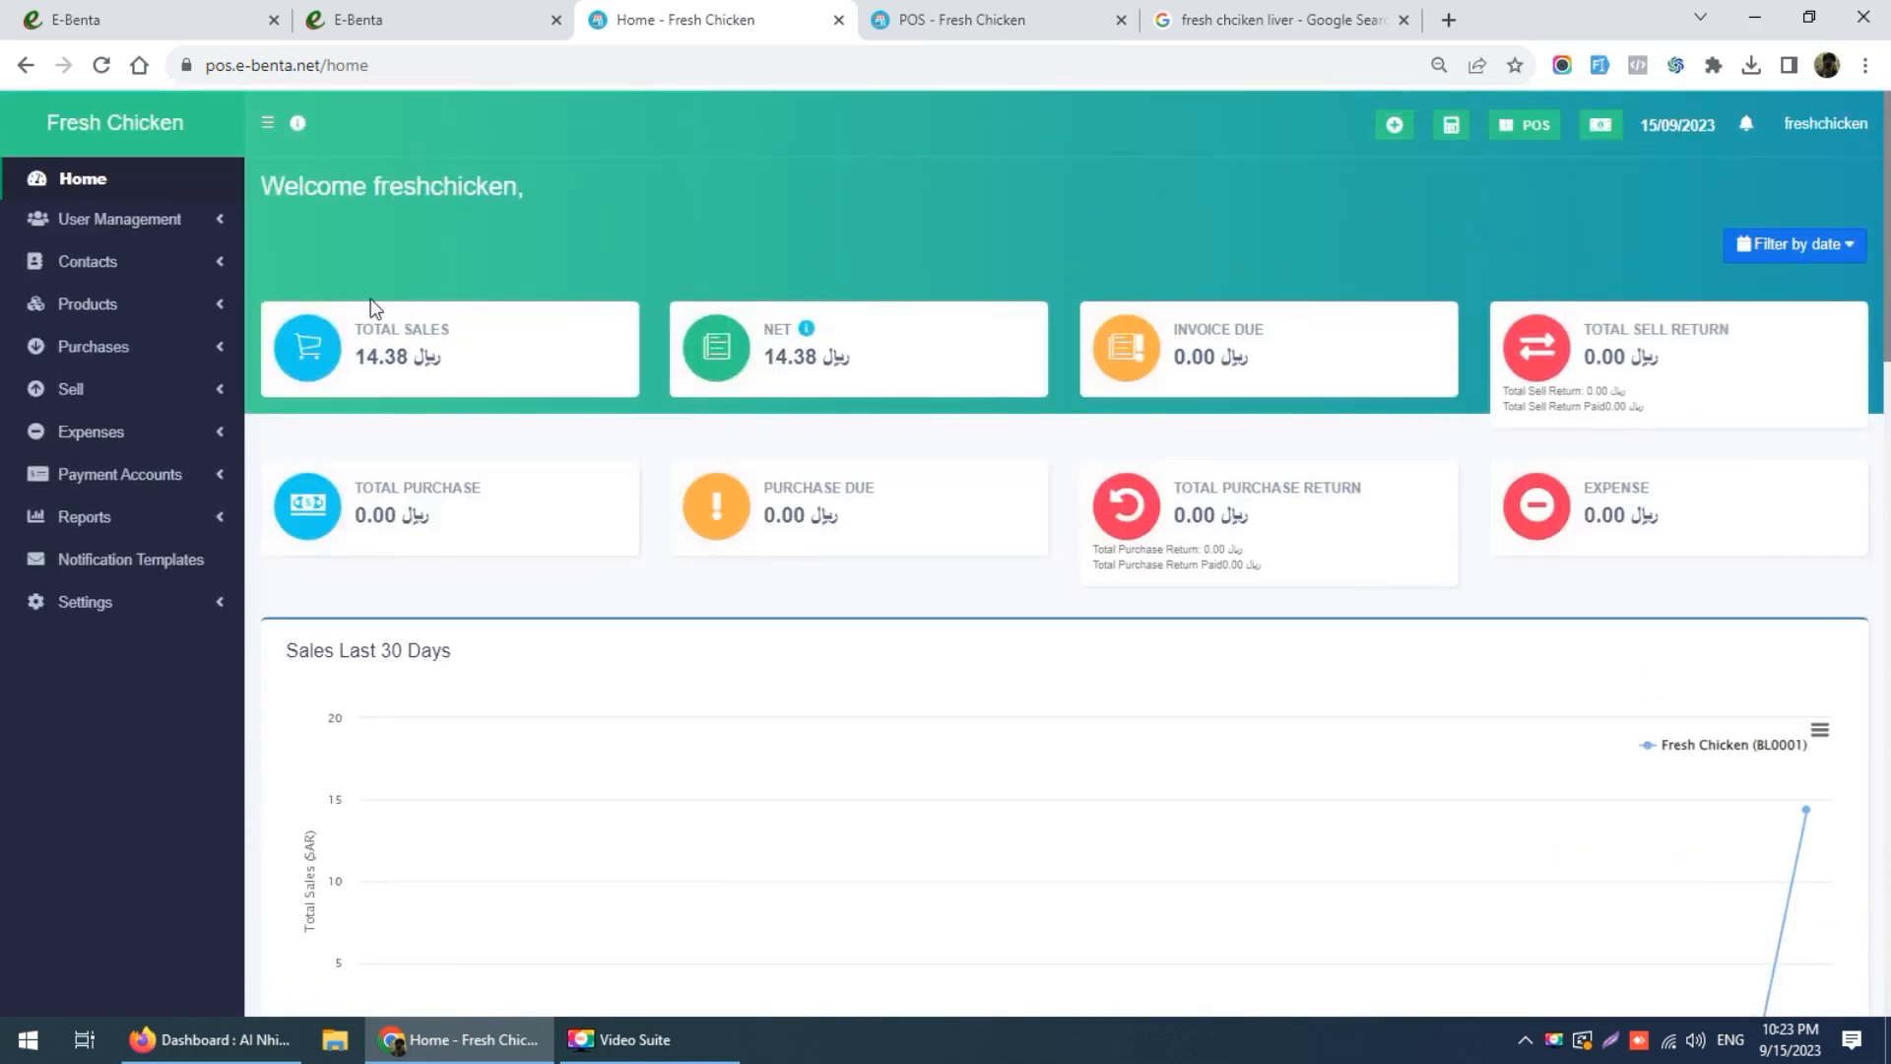
{"action": "left_click", "coordinate": [1601, 129]}
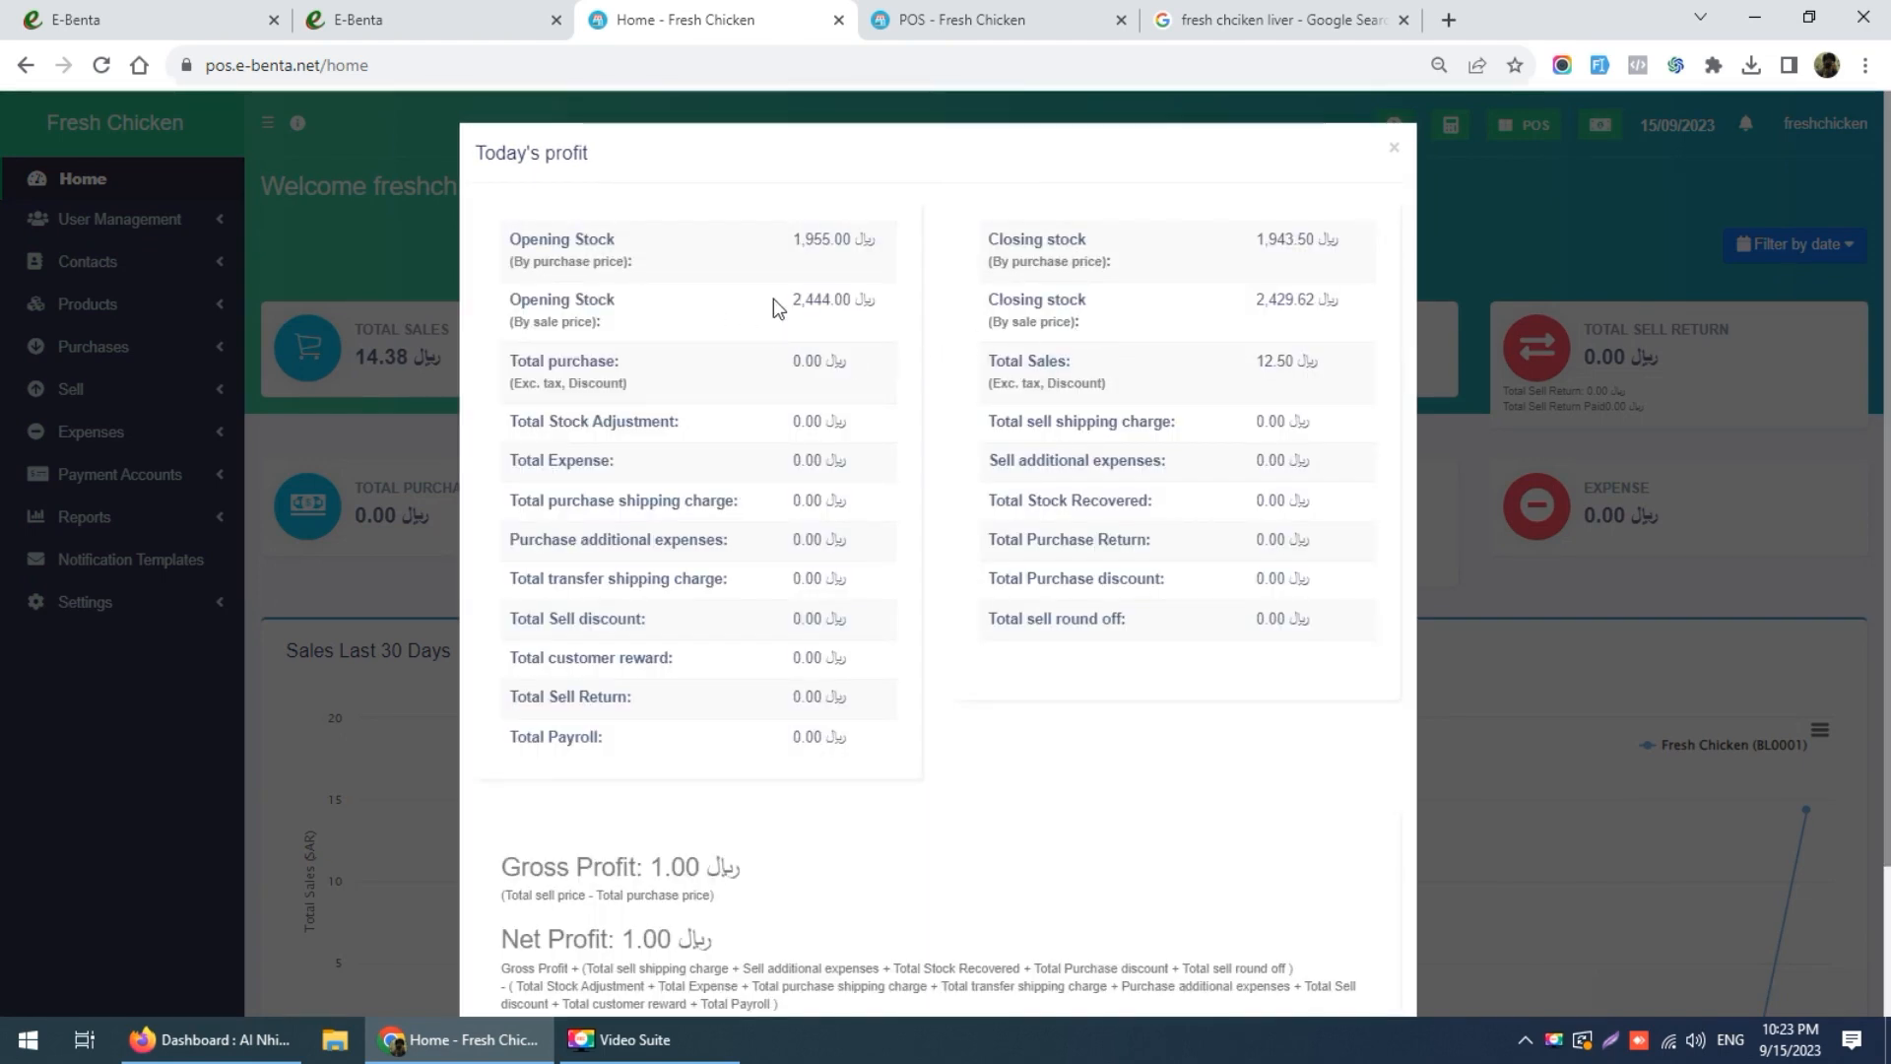
Step: Review opening stock: 2,444.00 by sale price and 1,955.00 by purchase price
{"action": "left_click_drag", "start_coordinate": [794, 299], "coordinate": [857, 300]}
{"action": "double_click", "coordinate": [803, 310]}
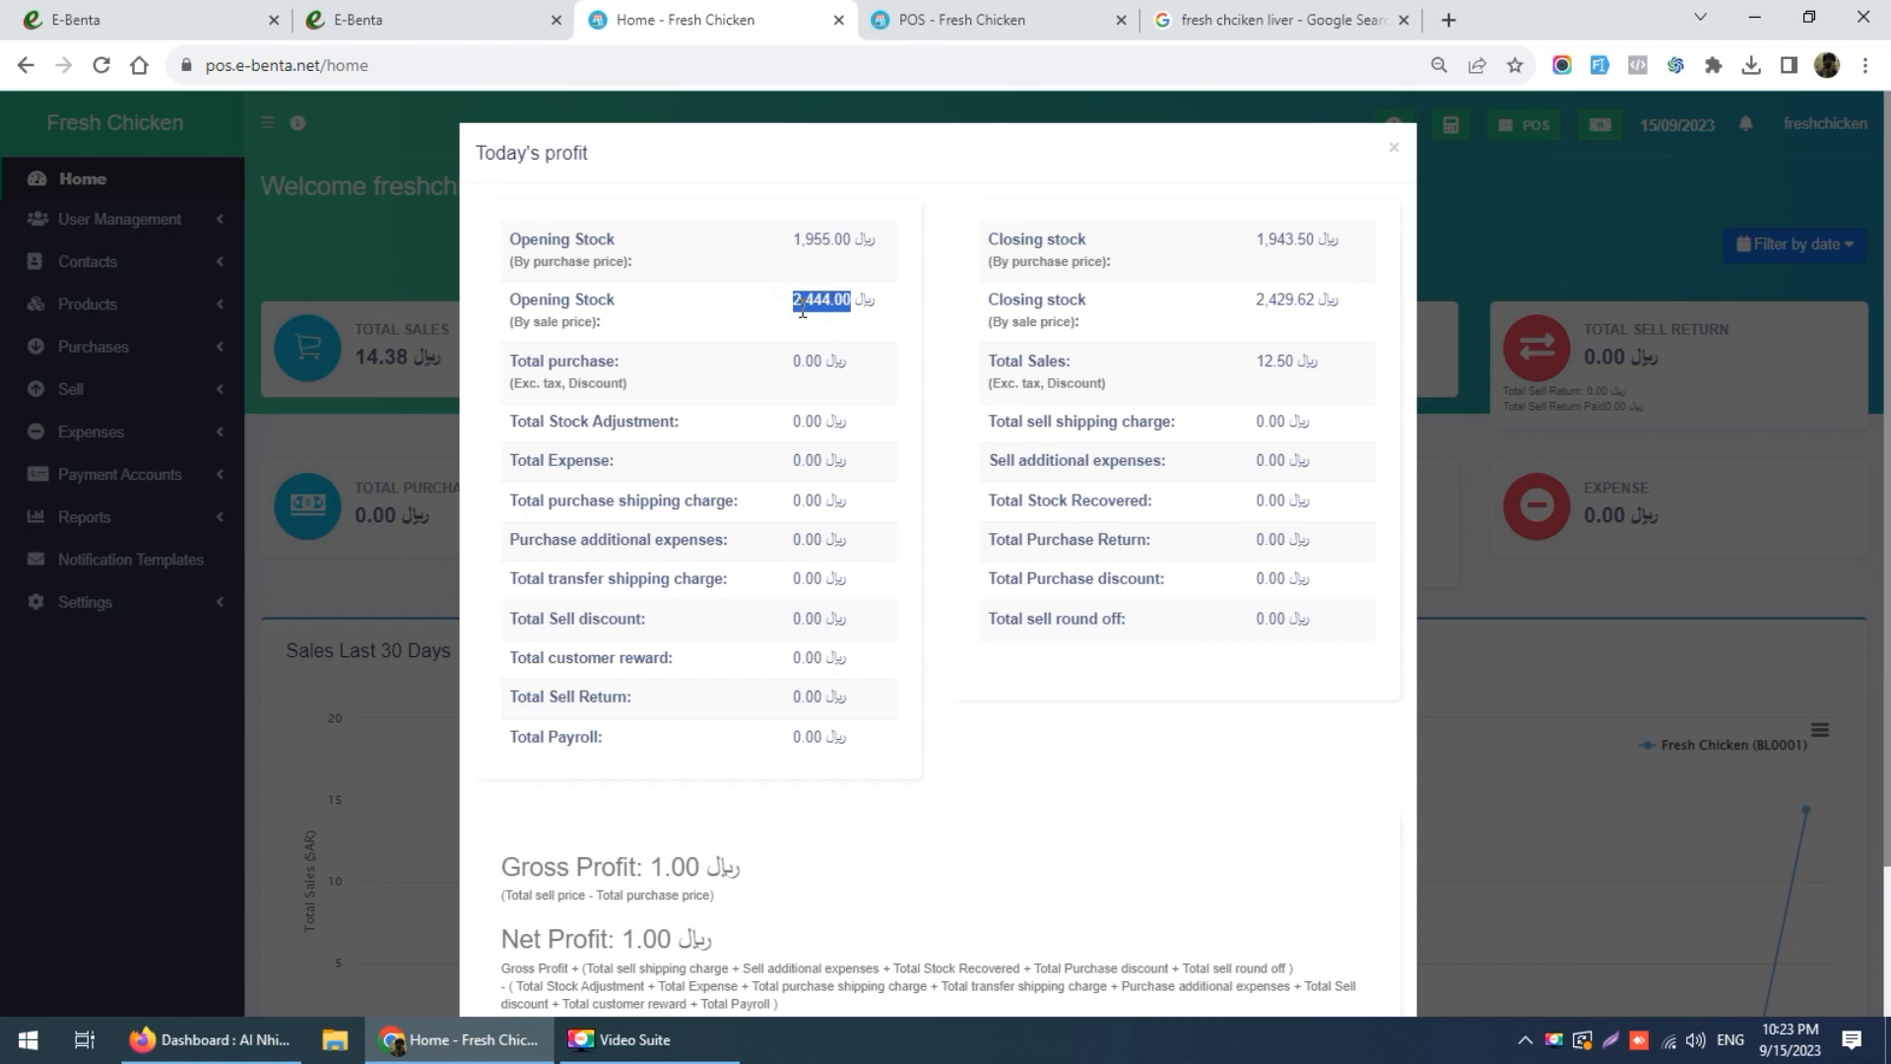
{"action": "double_click", "coordinate": [817, 238]}
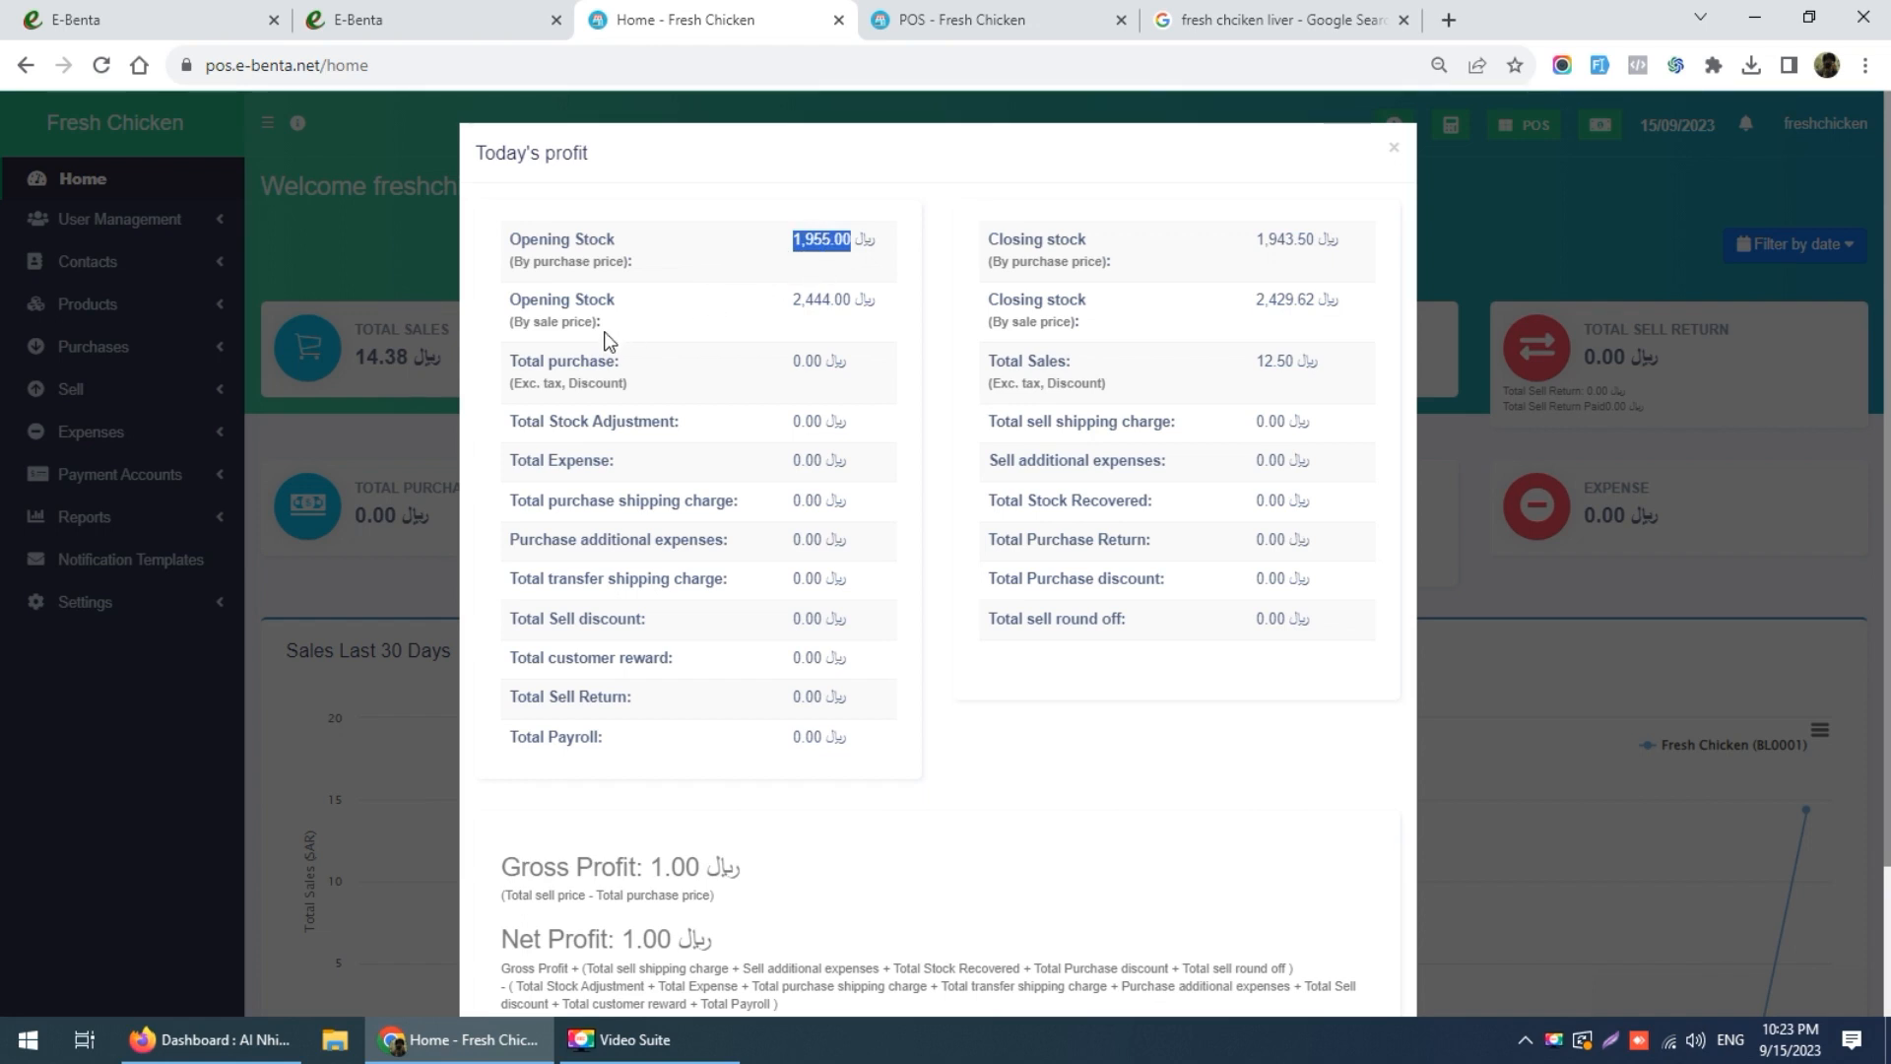
{"action": "double_click", "coordinate": [811, 296]}
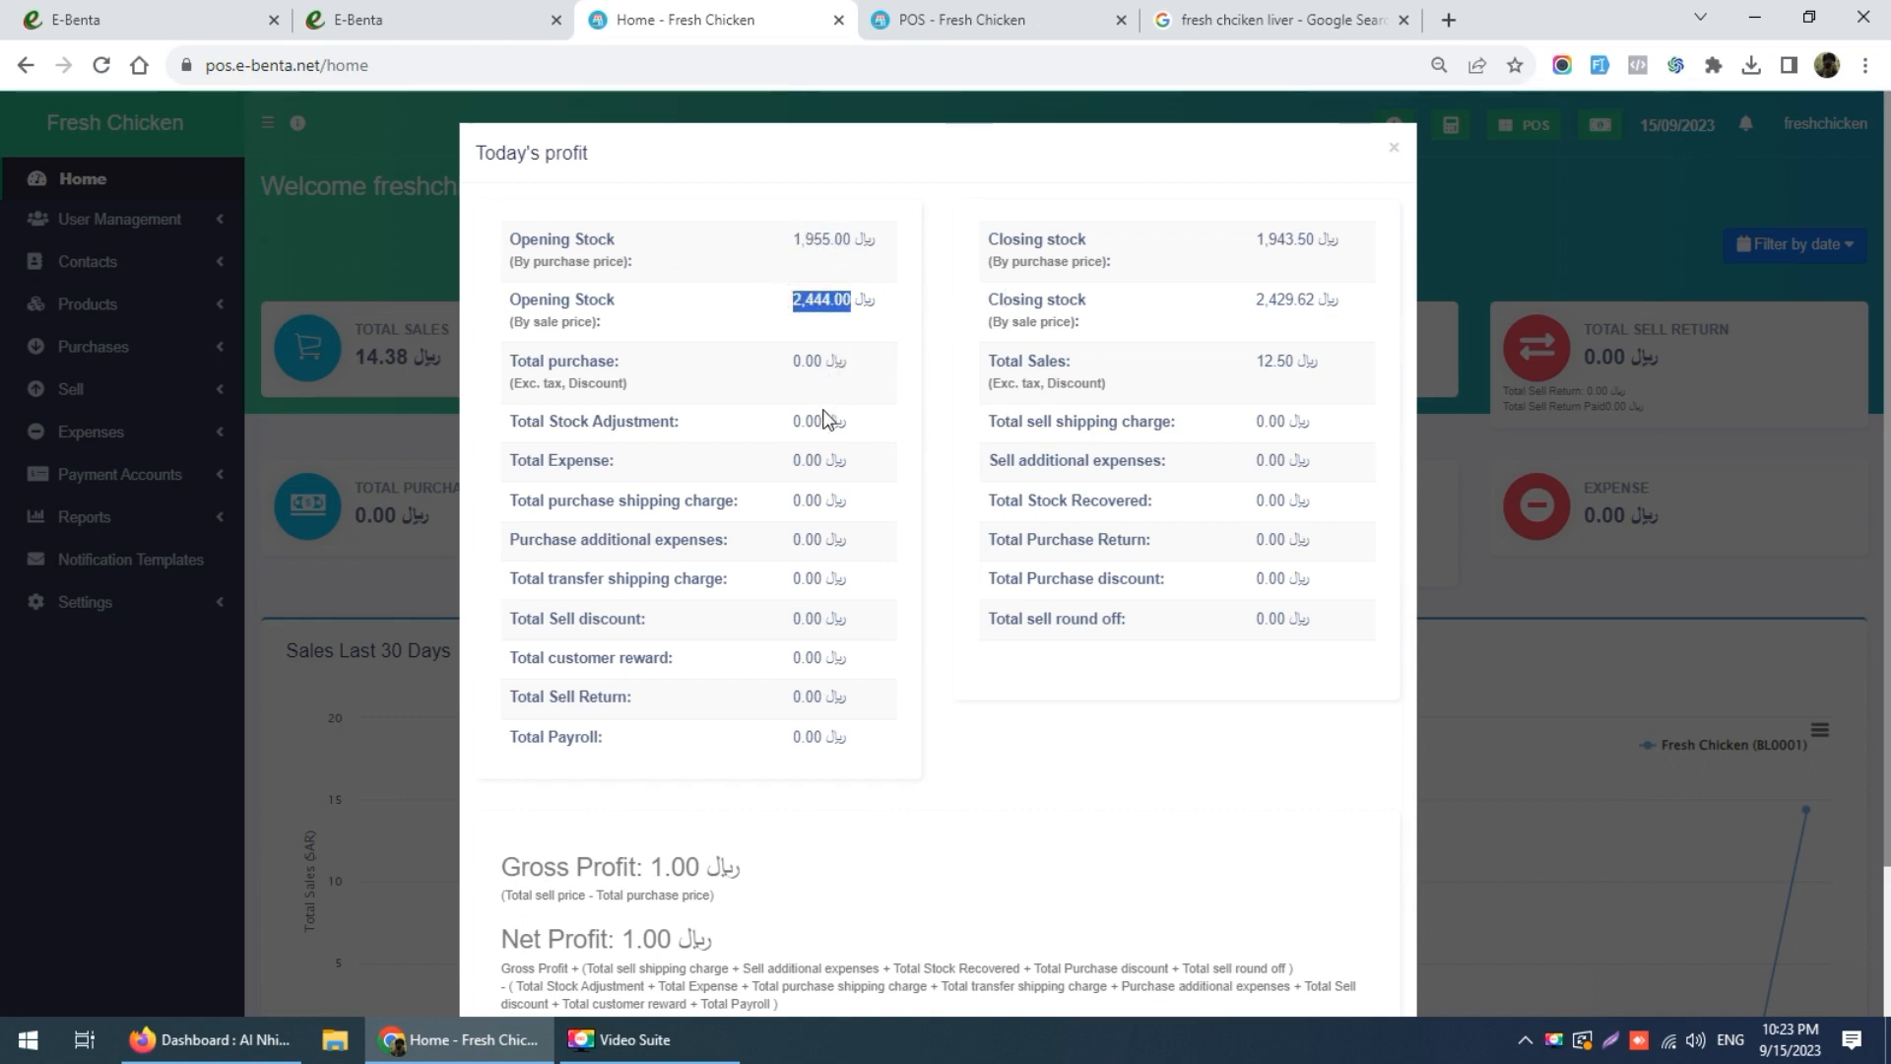
Step: Compare 12.50 total sales and 2,429.62 closing stock with opening stock, then close the summary
{"action": "double_click", "coordinate": [1266, 361]}
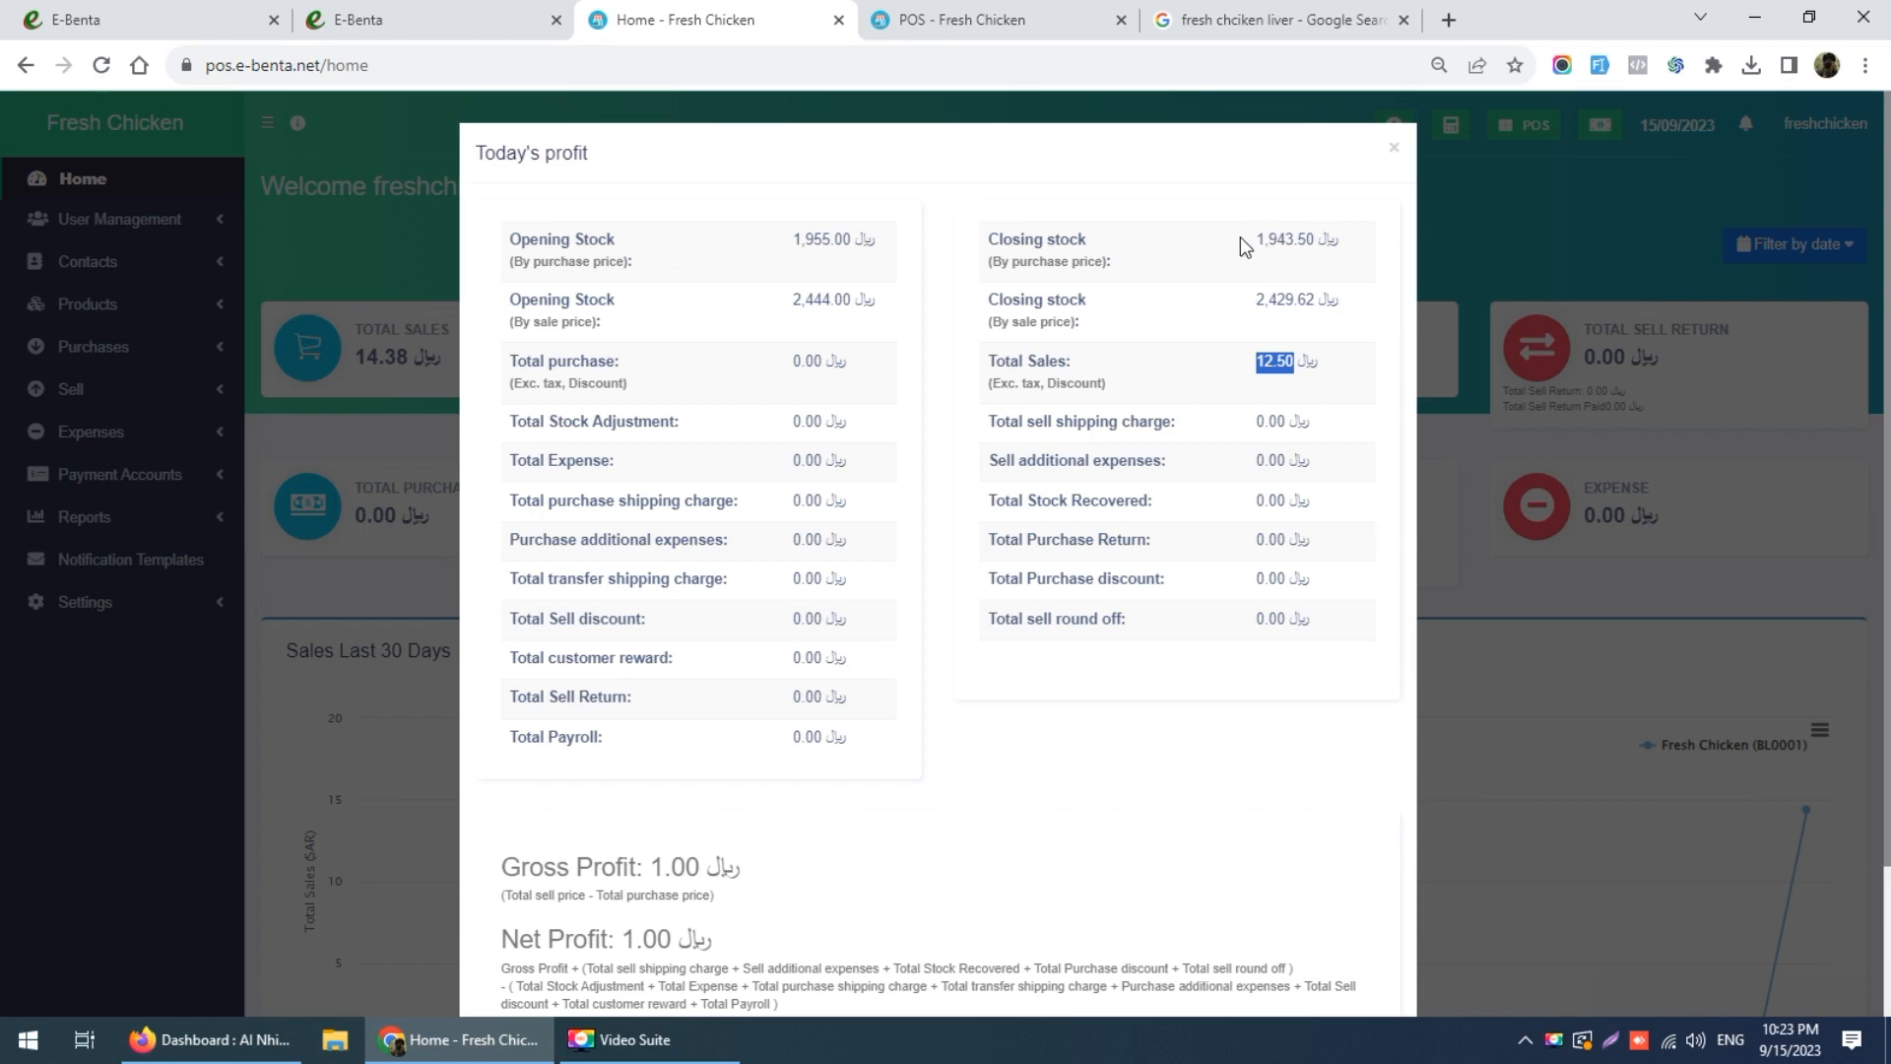
{"action": "double_click", "coordinate": [1276, 299]}
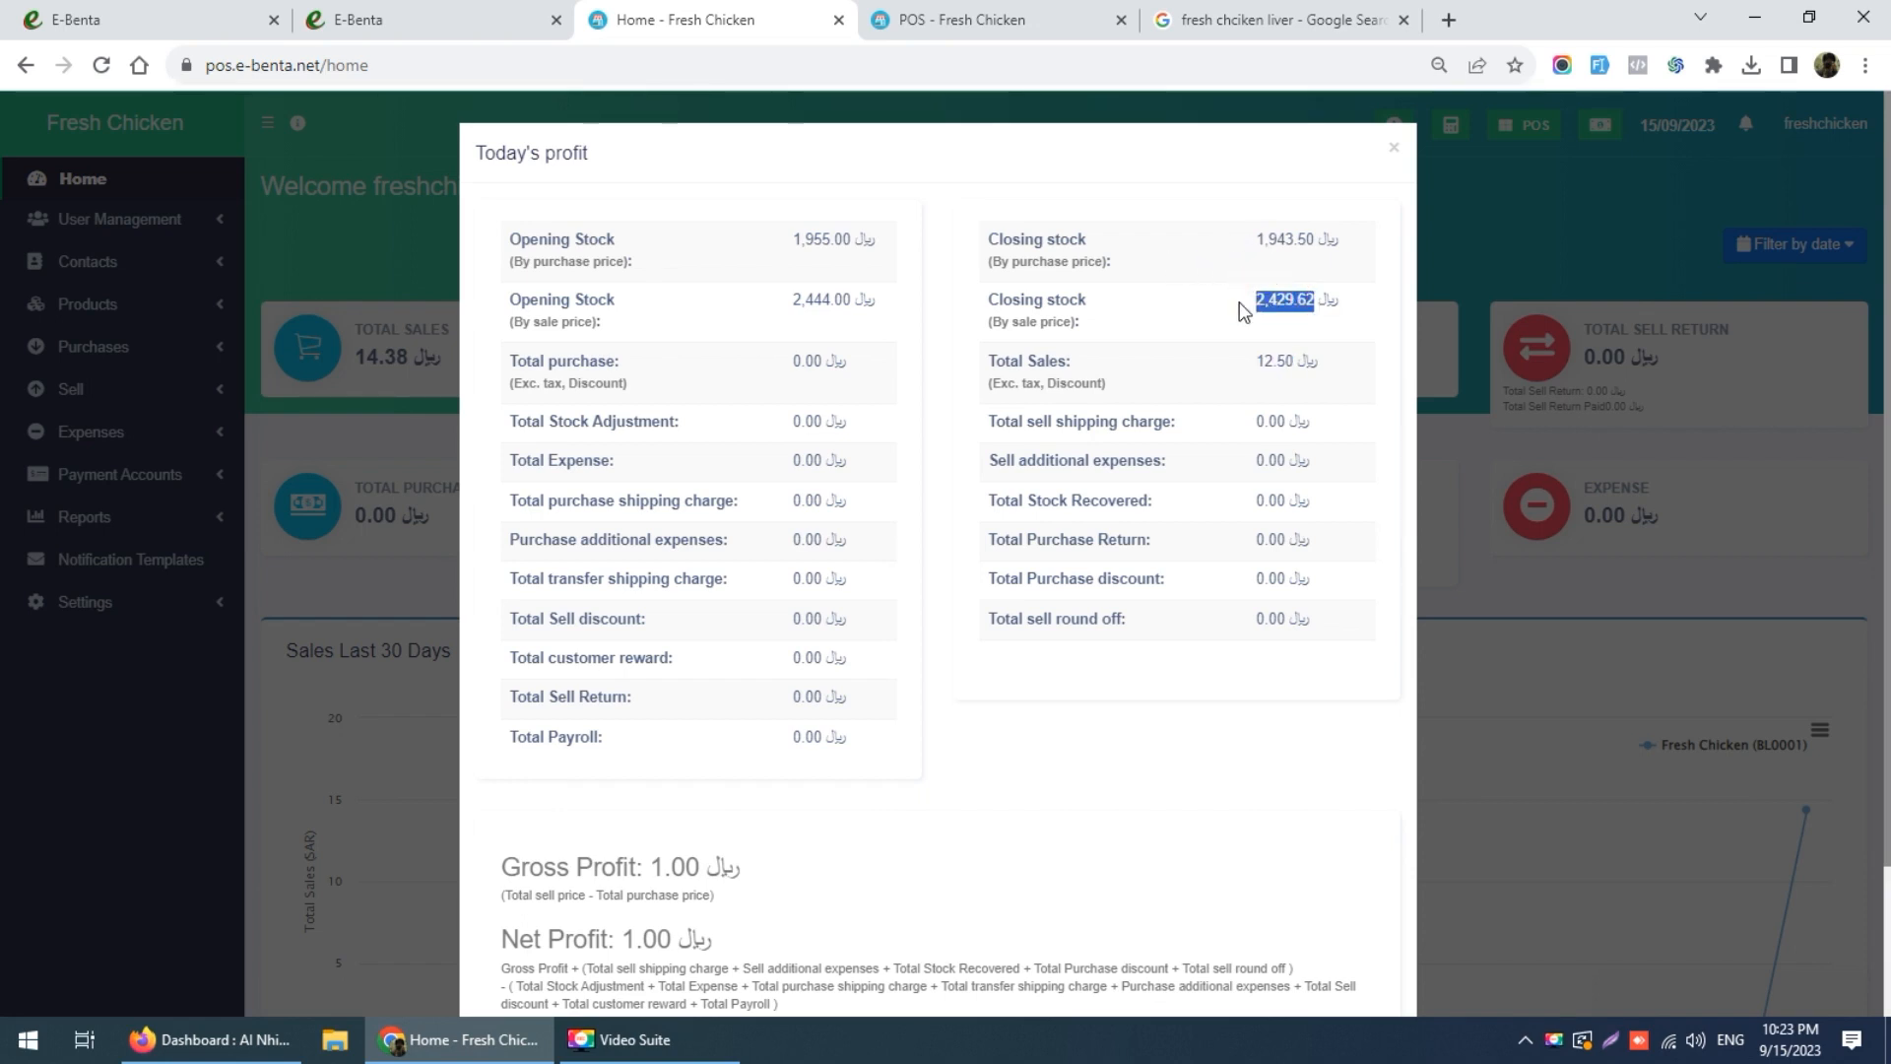
{"action": "left_click", "coordinate": [823, 303]}
{"action": "double_click", "coordinate": [823, 302]}
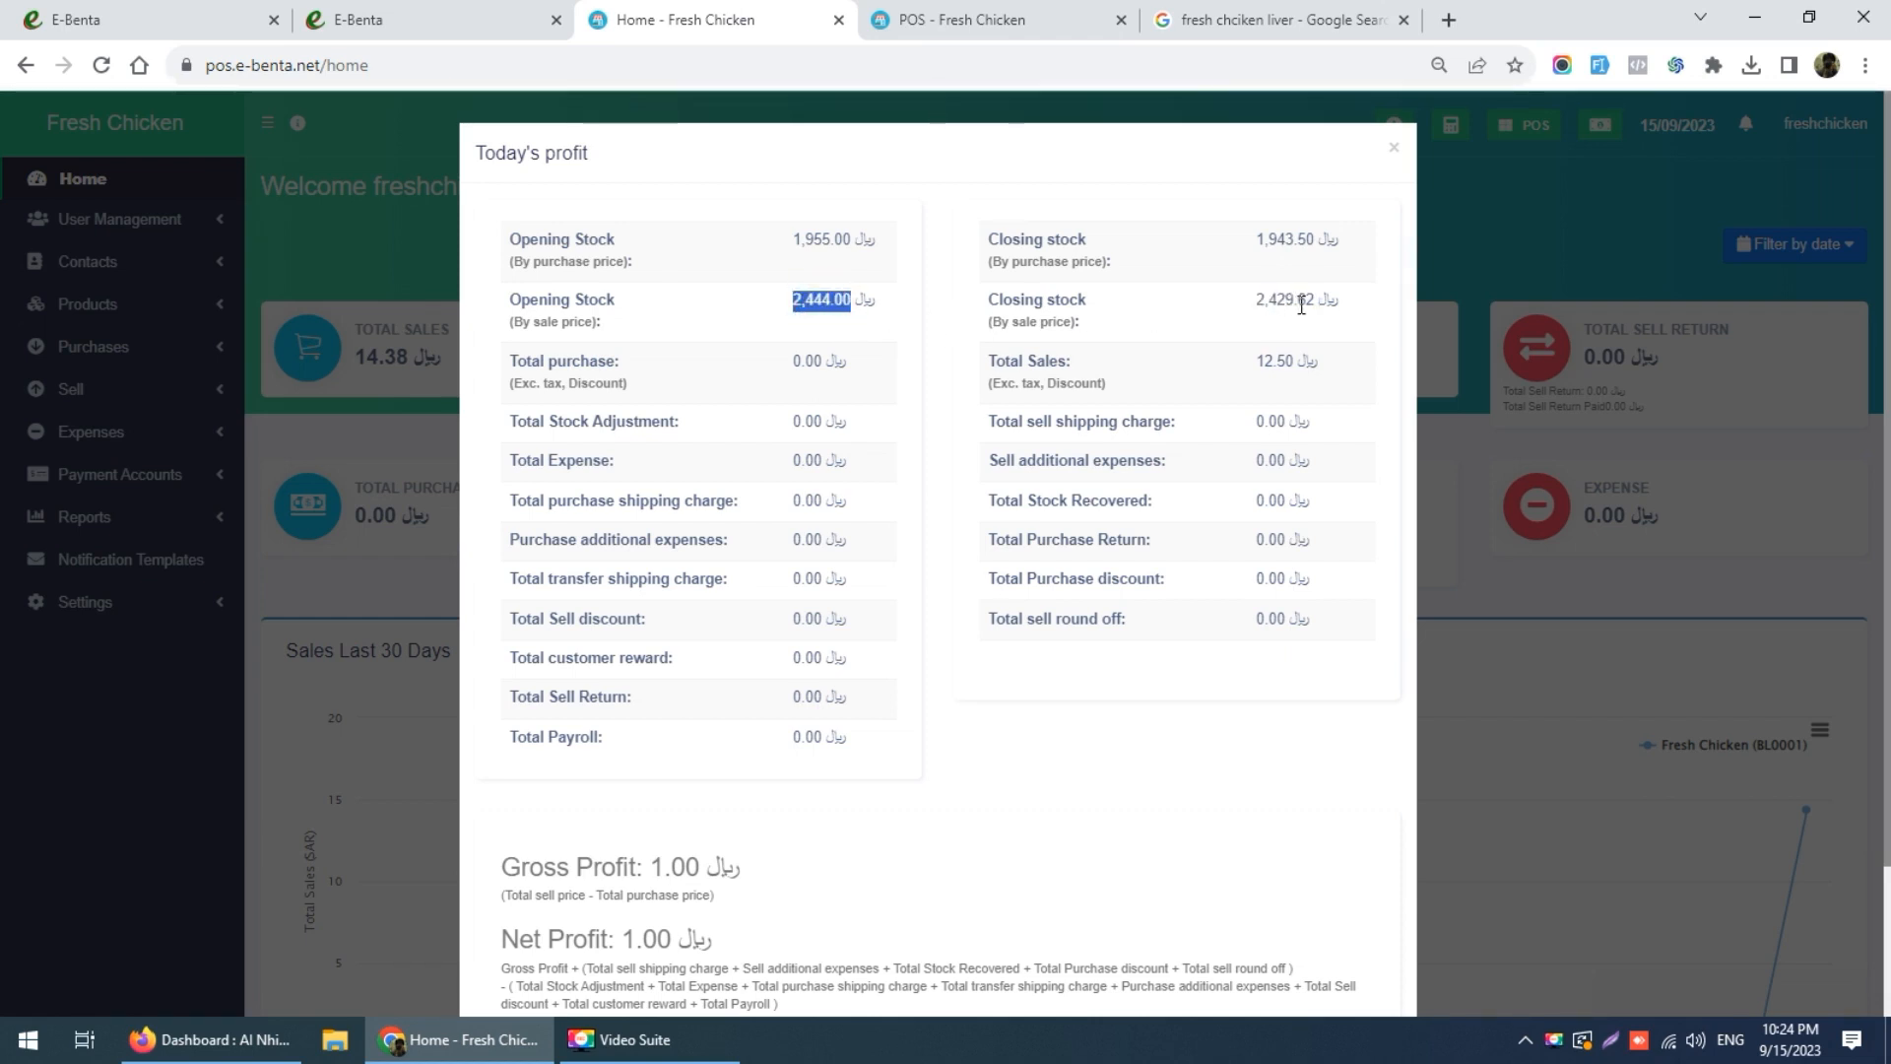
{"action": "double_click", "coordinate": [1301, 306]}
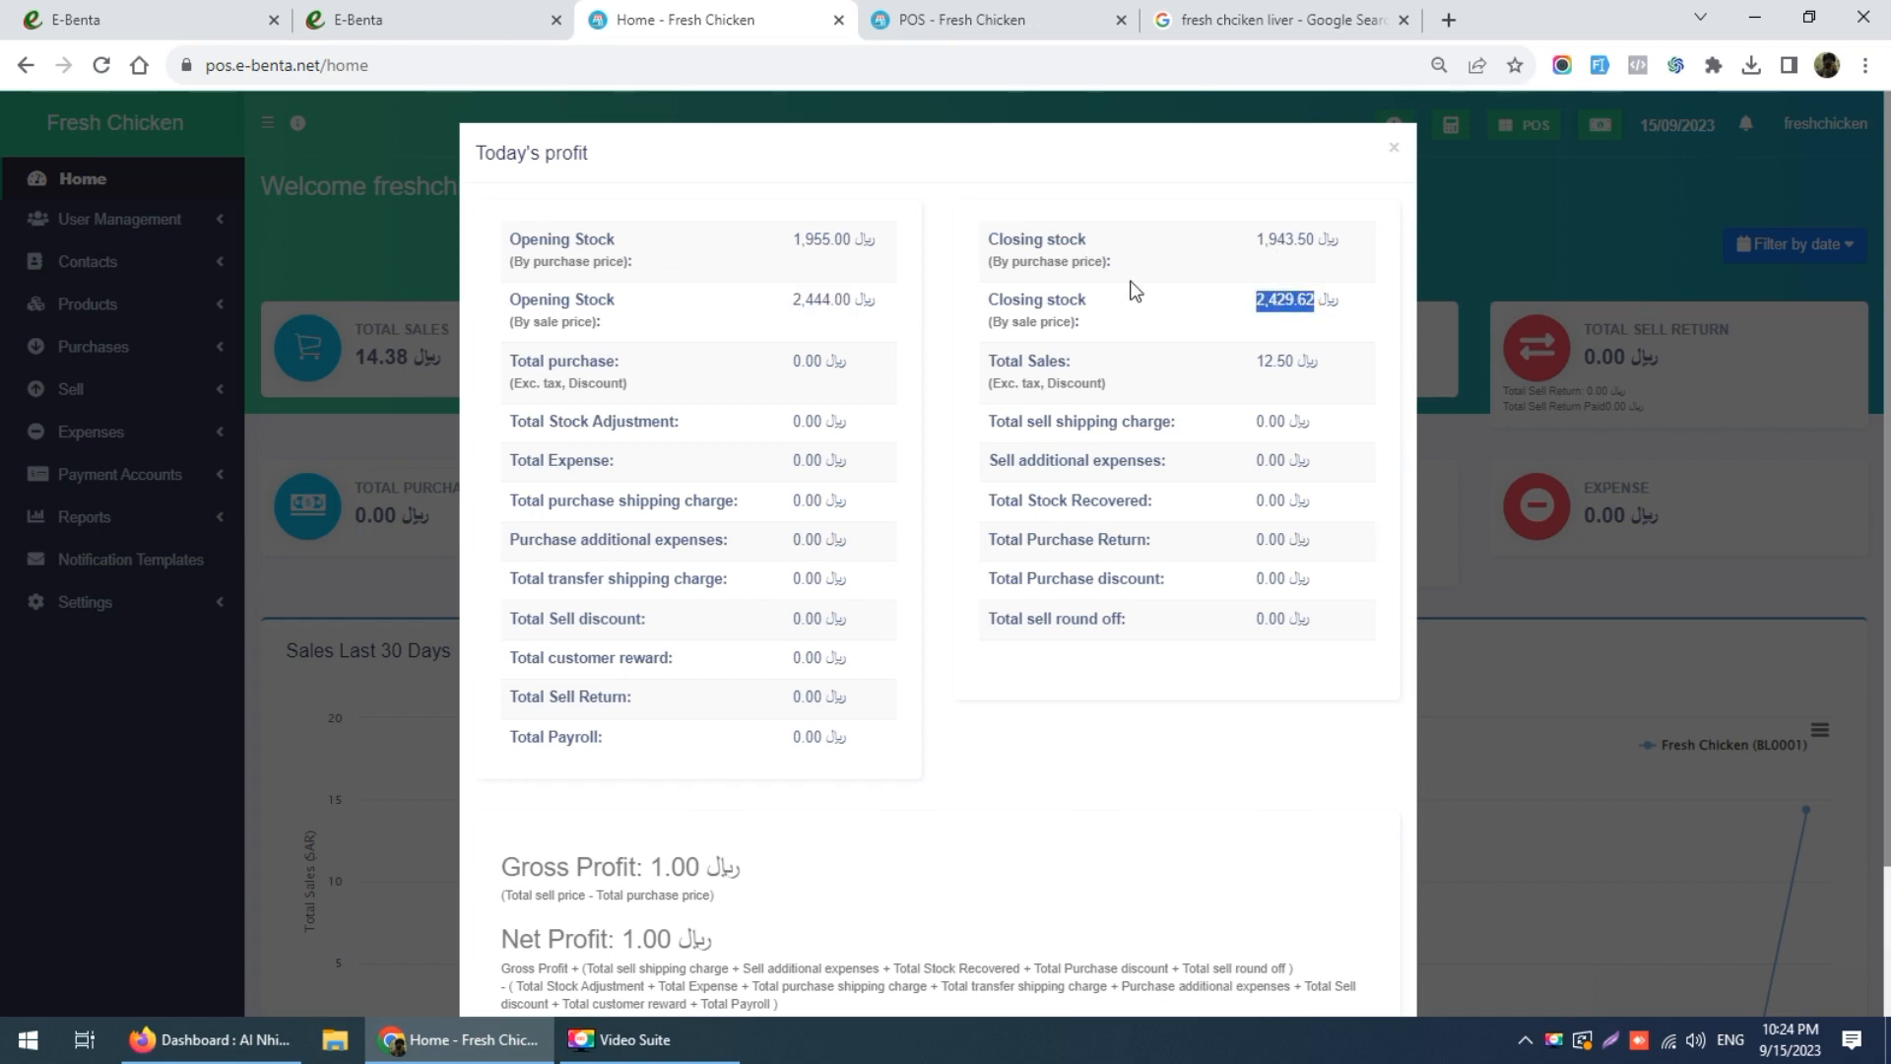
{"action": "scroll", "coordinate": [1032, 541], "scroll_direction": "down", "scroll_amount": 2}
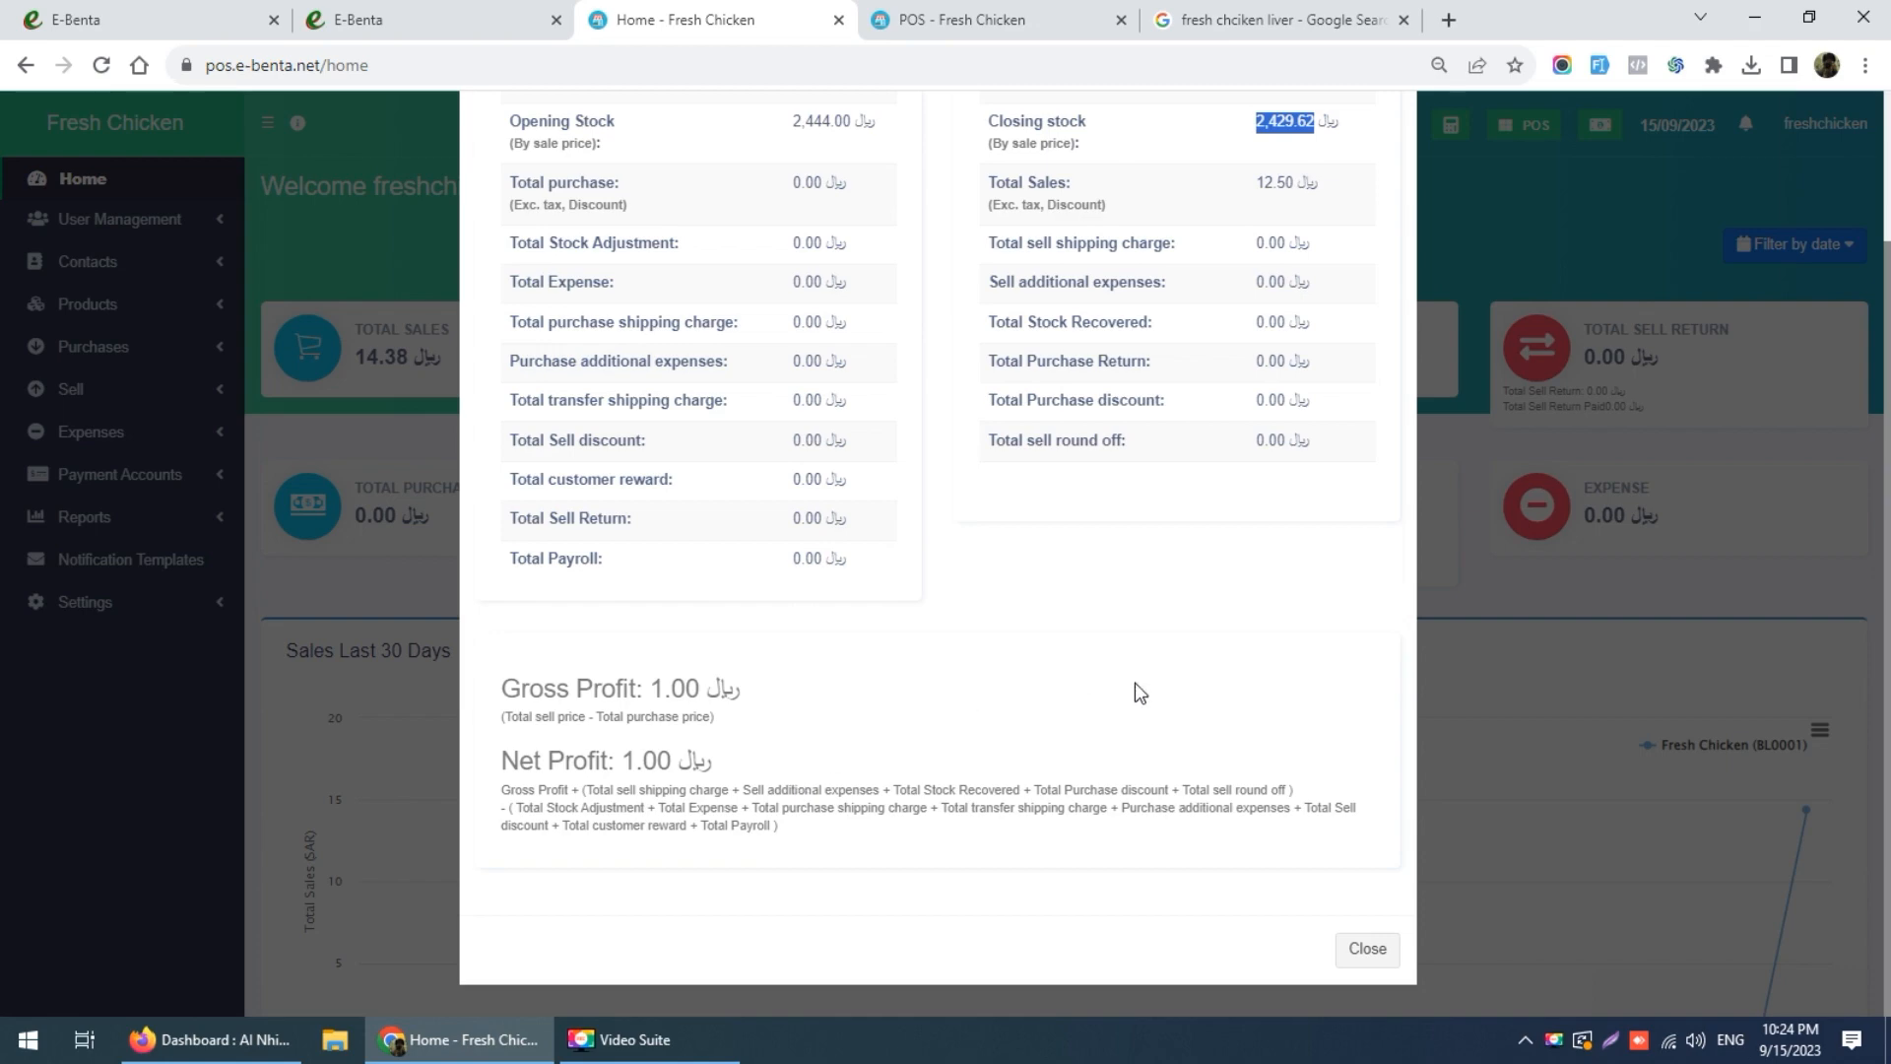
{"action": "left_click", "coordinate": [1363, 947]}
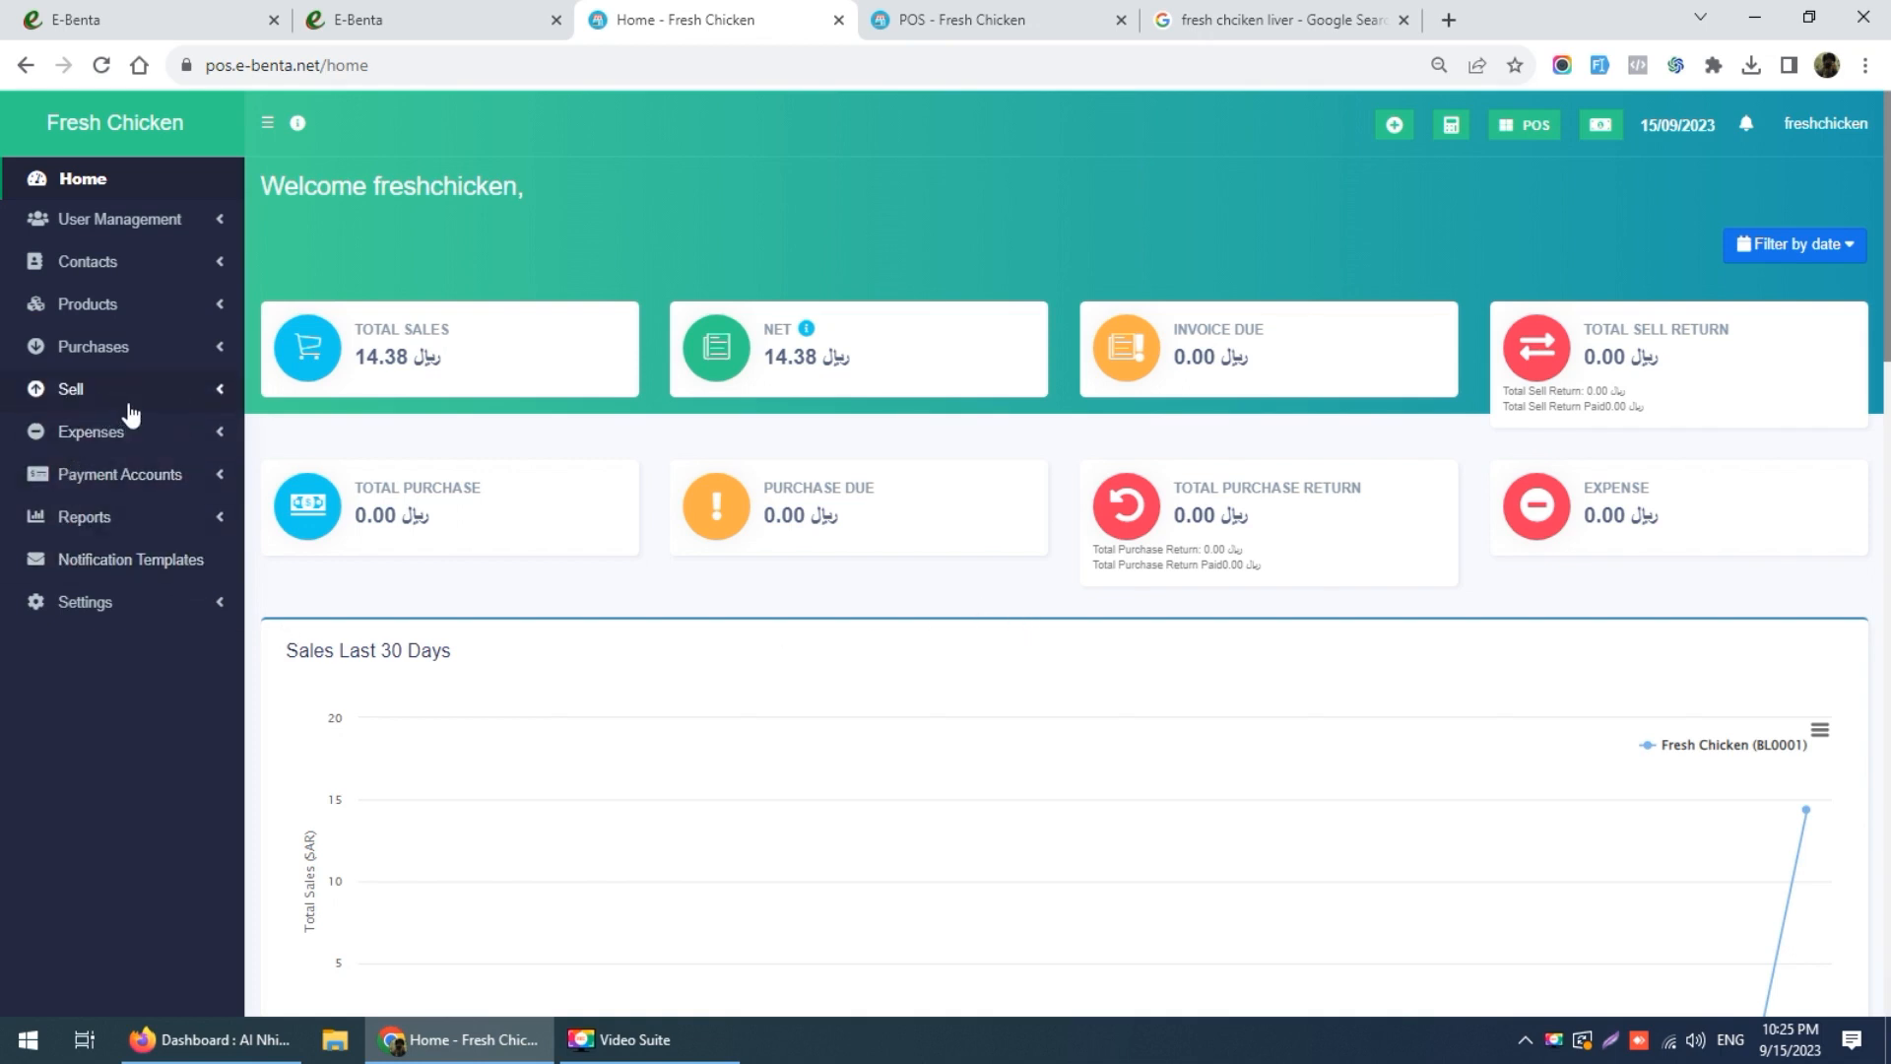
Step: View the Add Expense form, then open Reports > Profit / Loss Report
{"action": "left_click", "coordinate": [147, 433]}
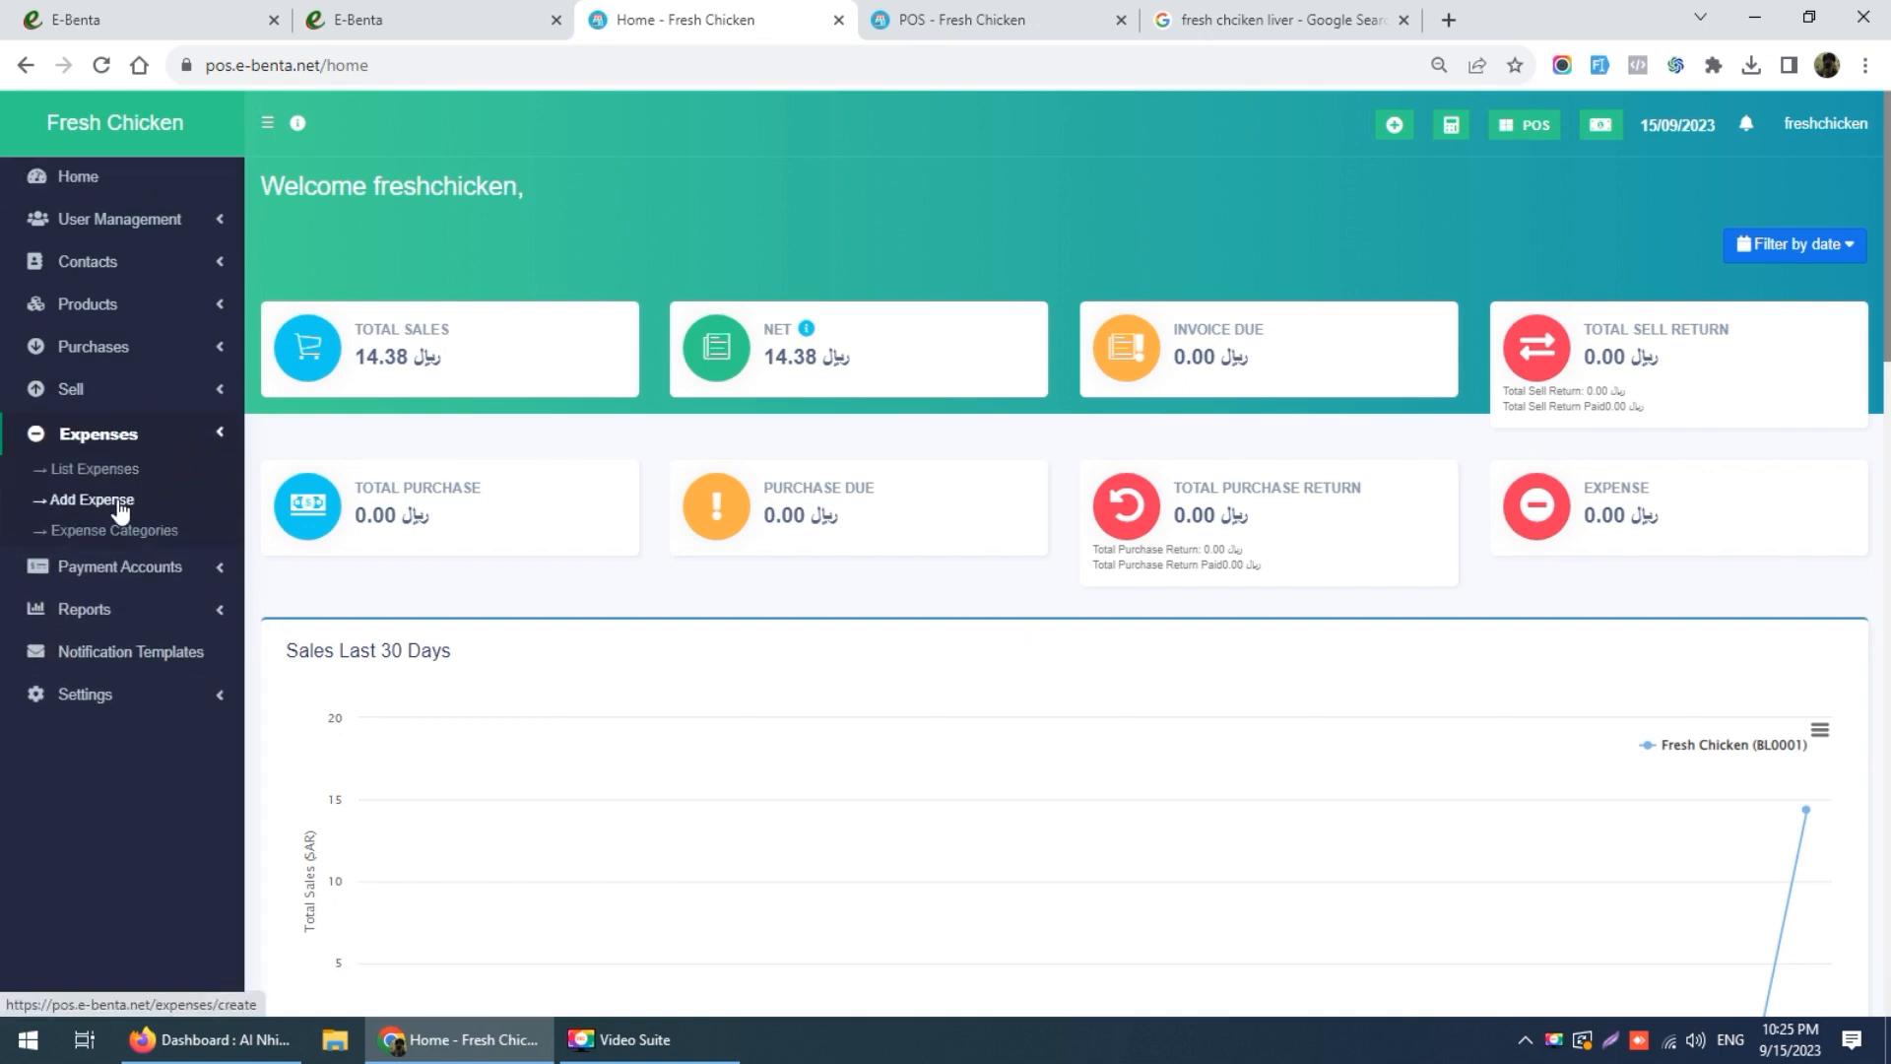
{"action": "left_click", "coordinate": [121, 504]}
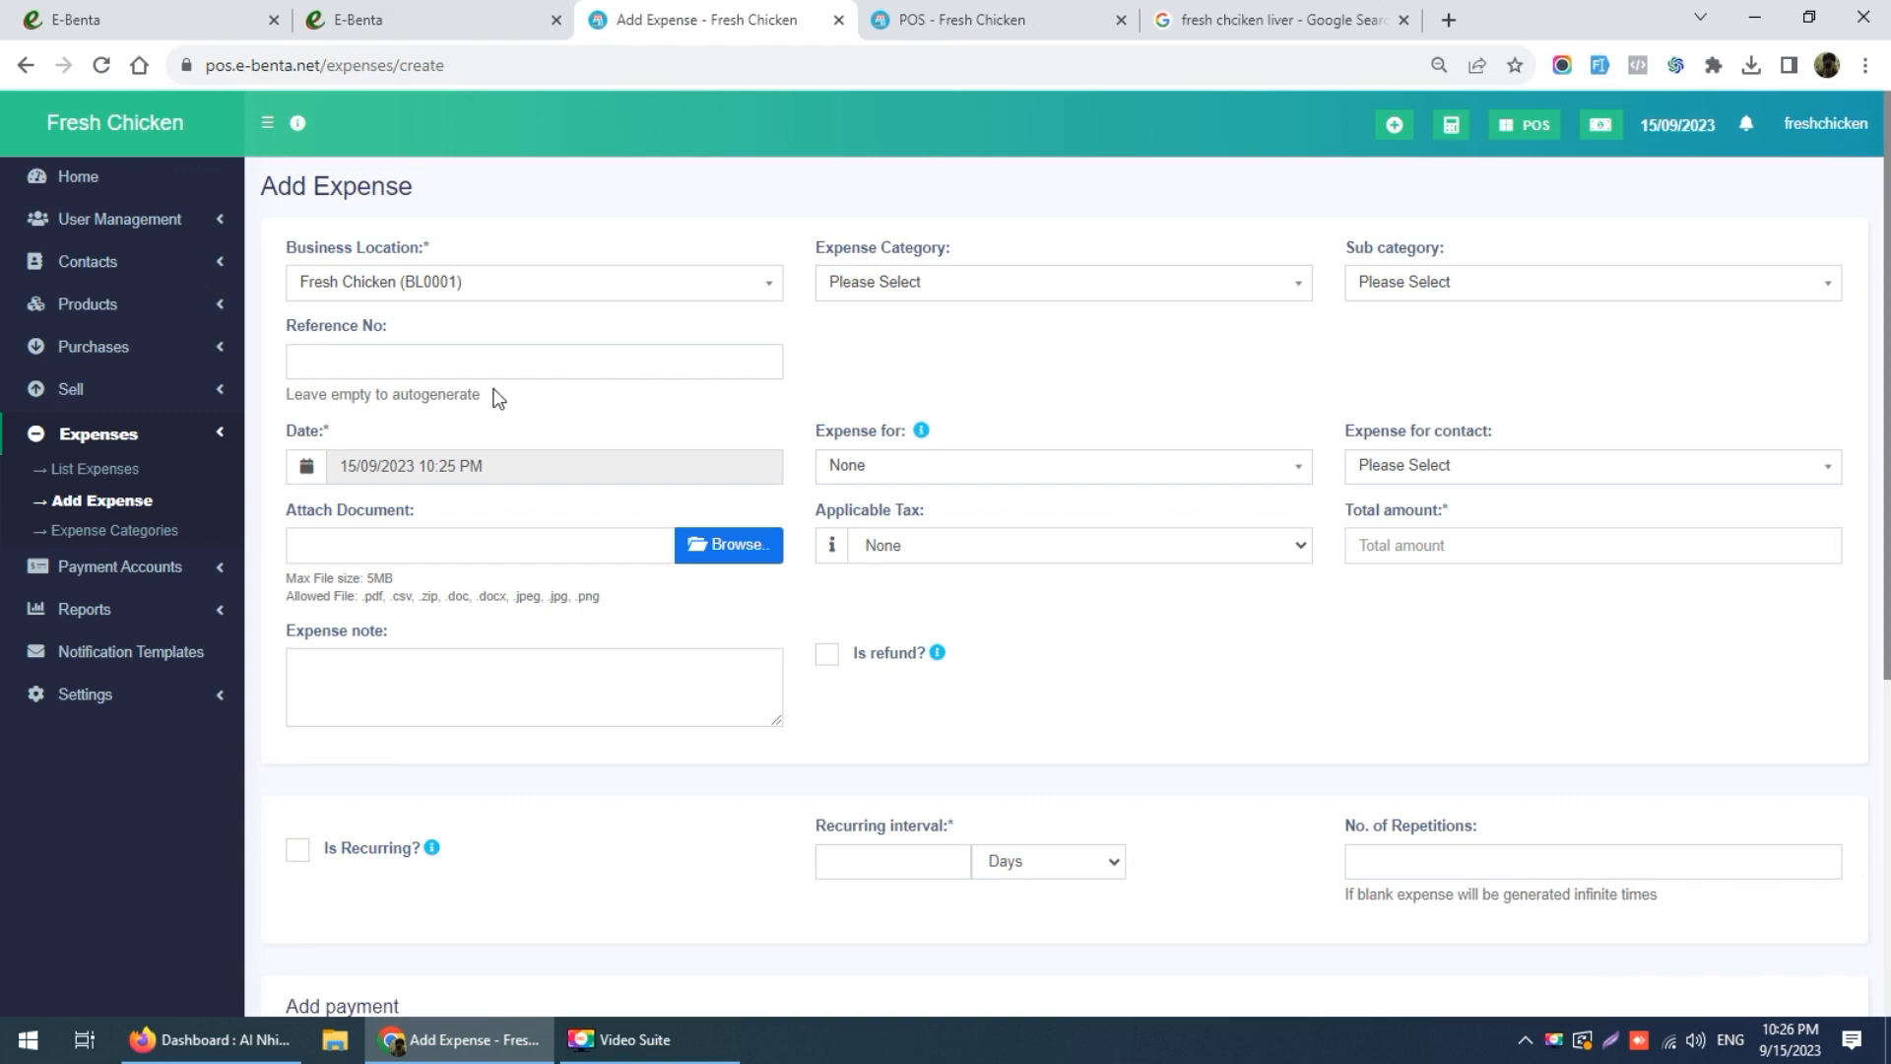
{"action": "left_click", "coordinate": [139, 310]}
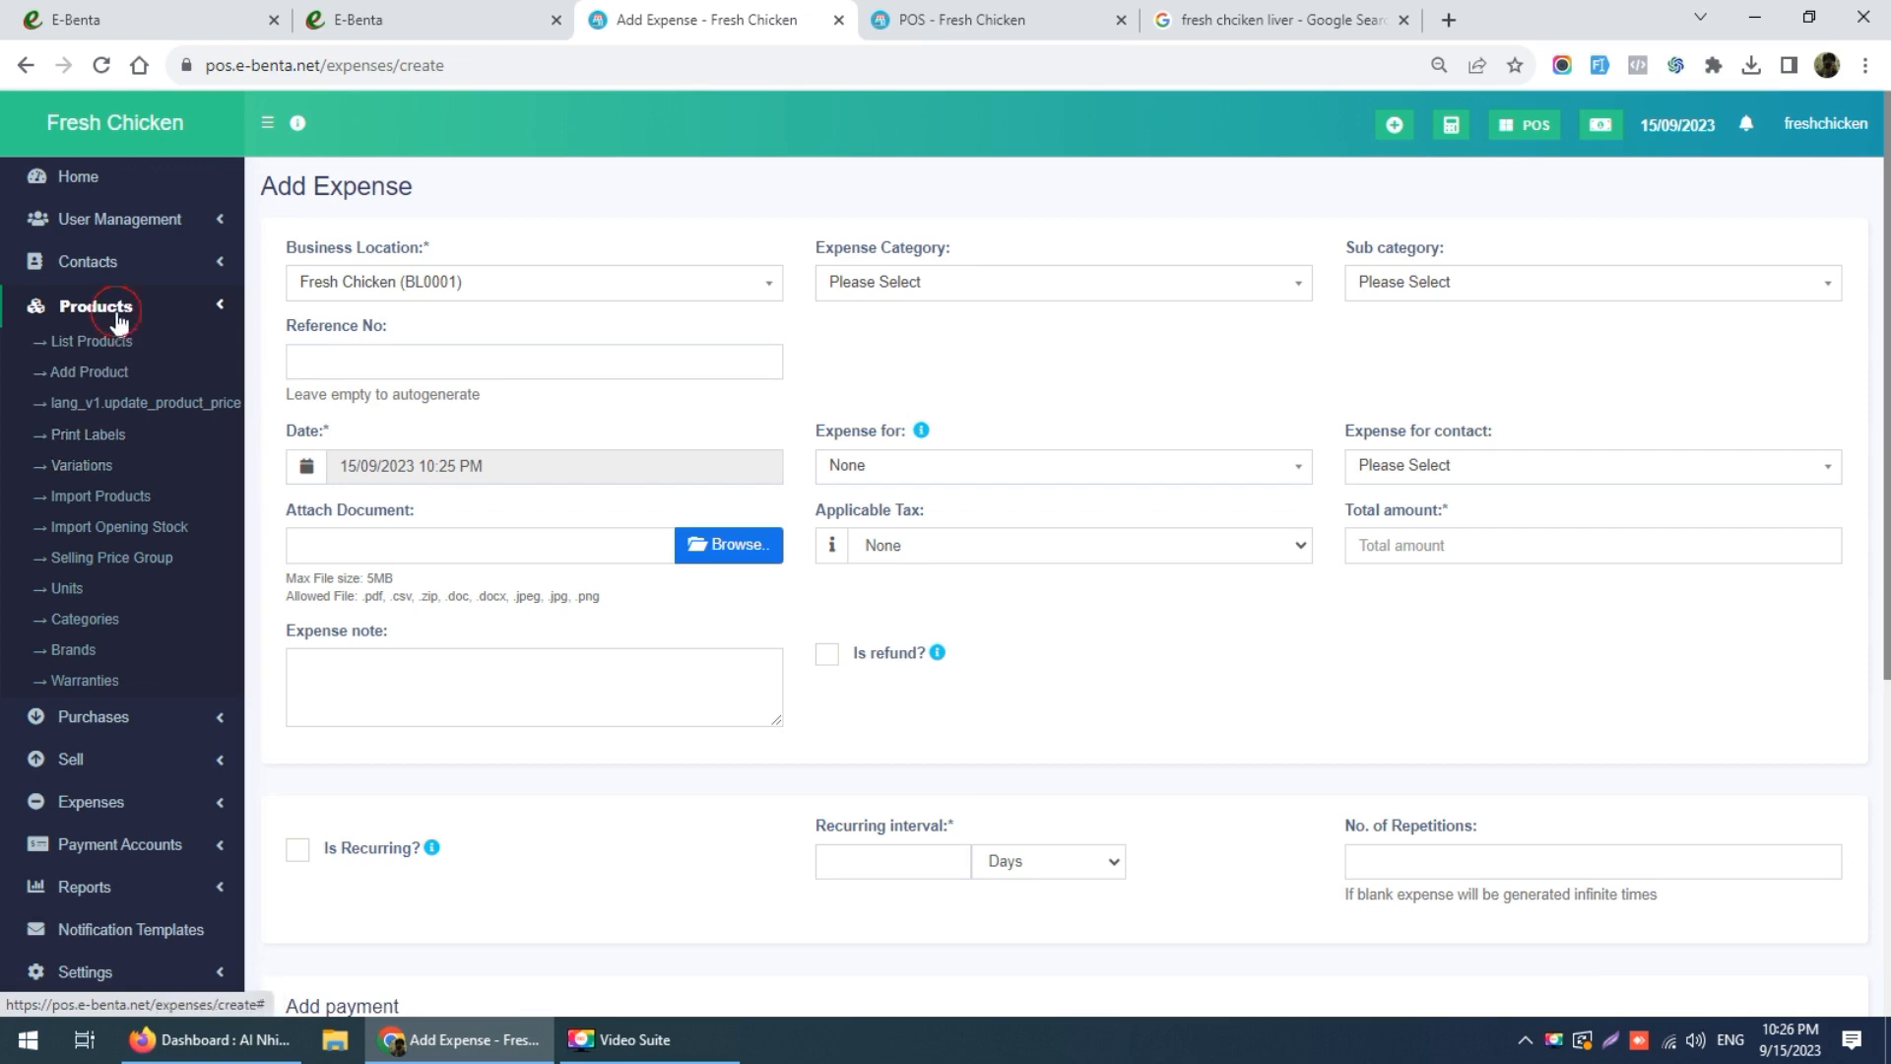
{"action": "left_click", "coordinate": [128, 305]}
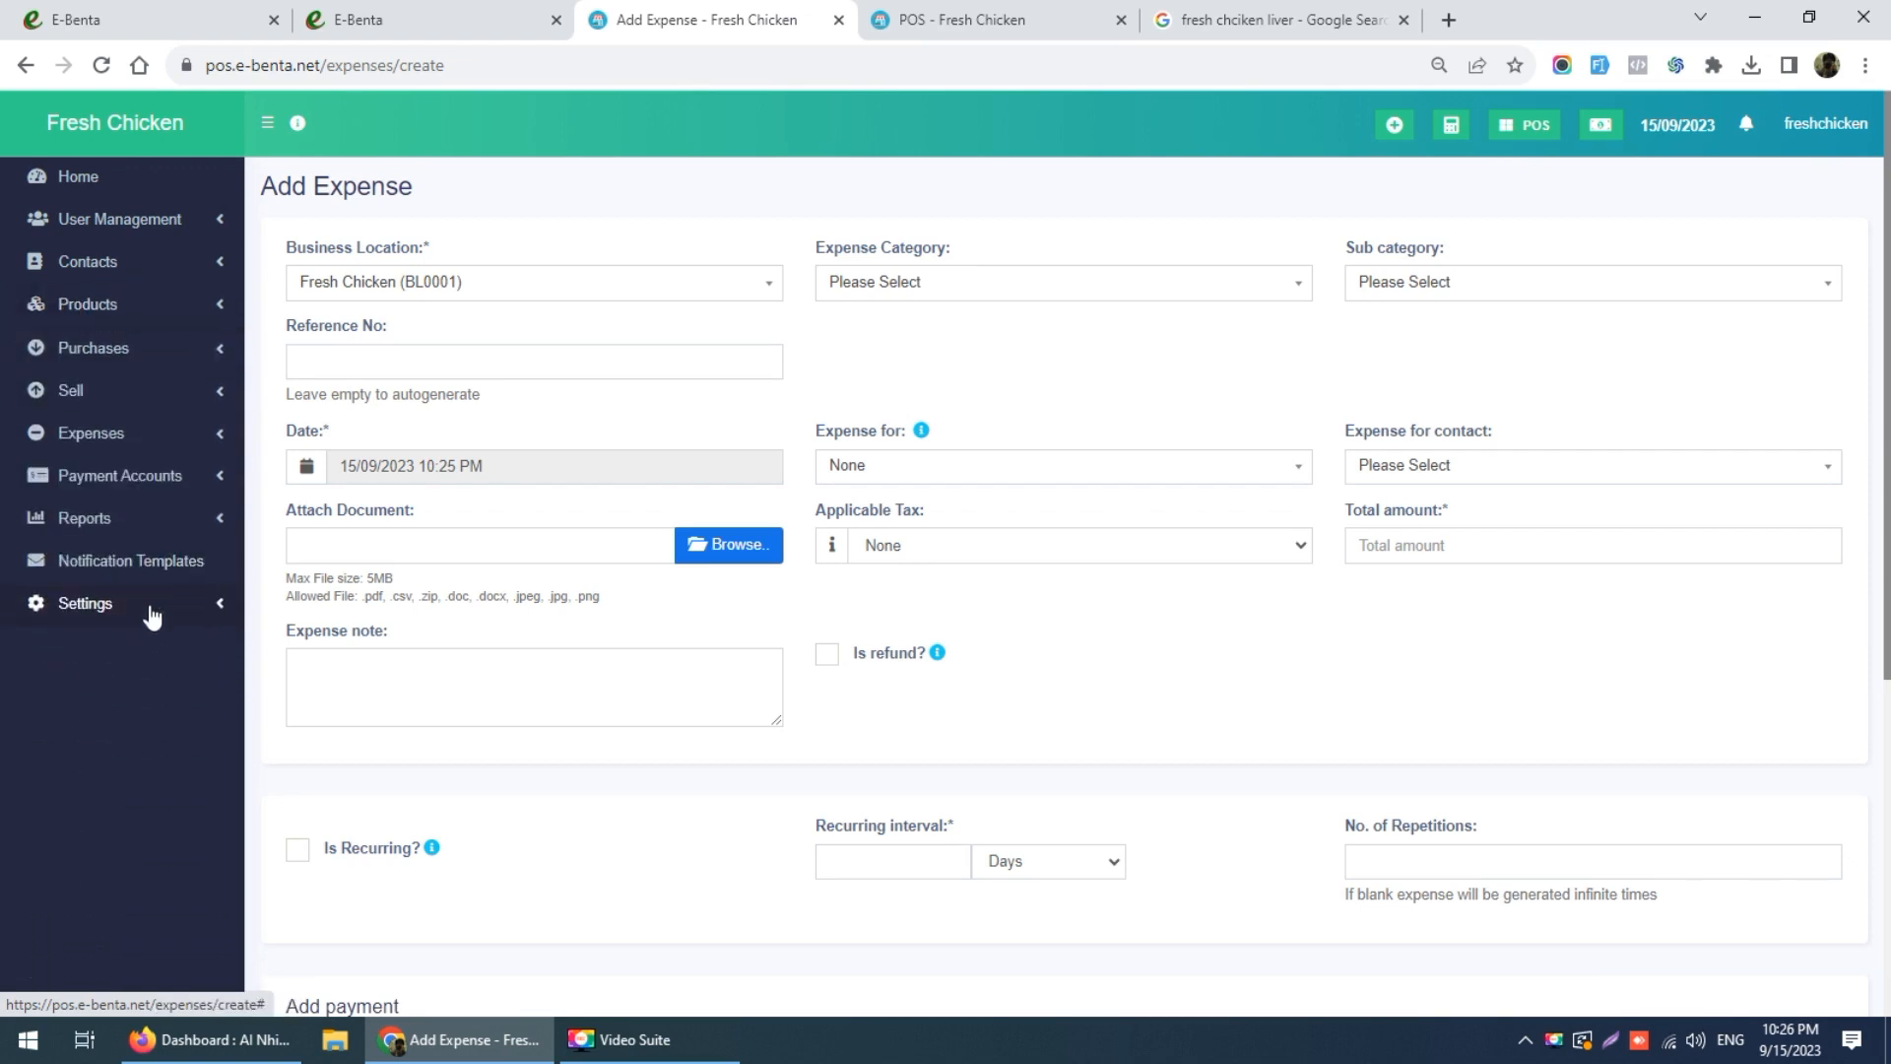
{"action": "left_click", "coordinate": [130, 517]}
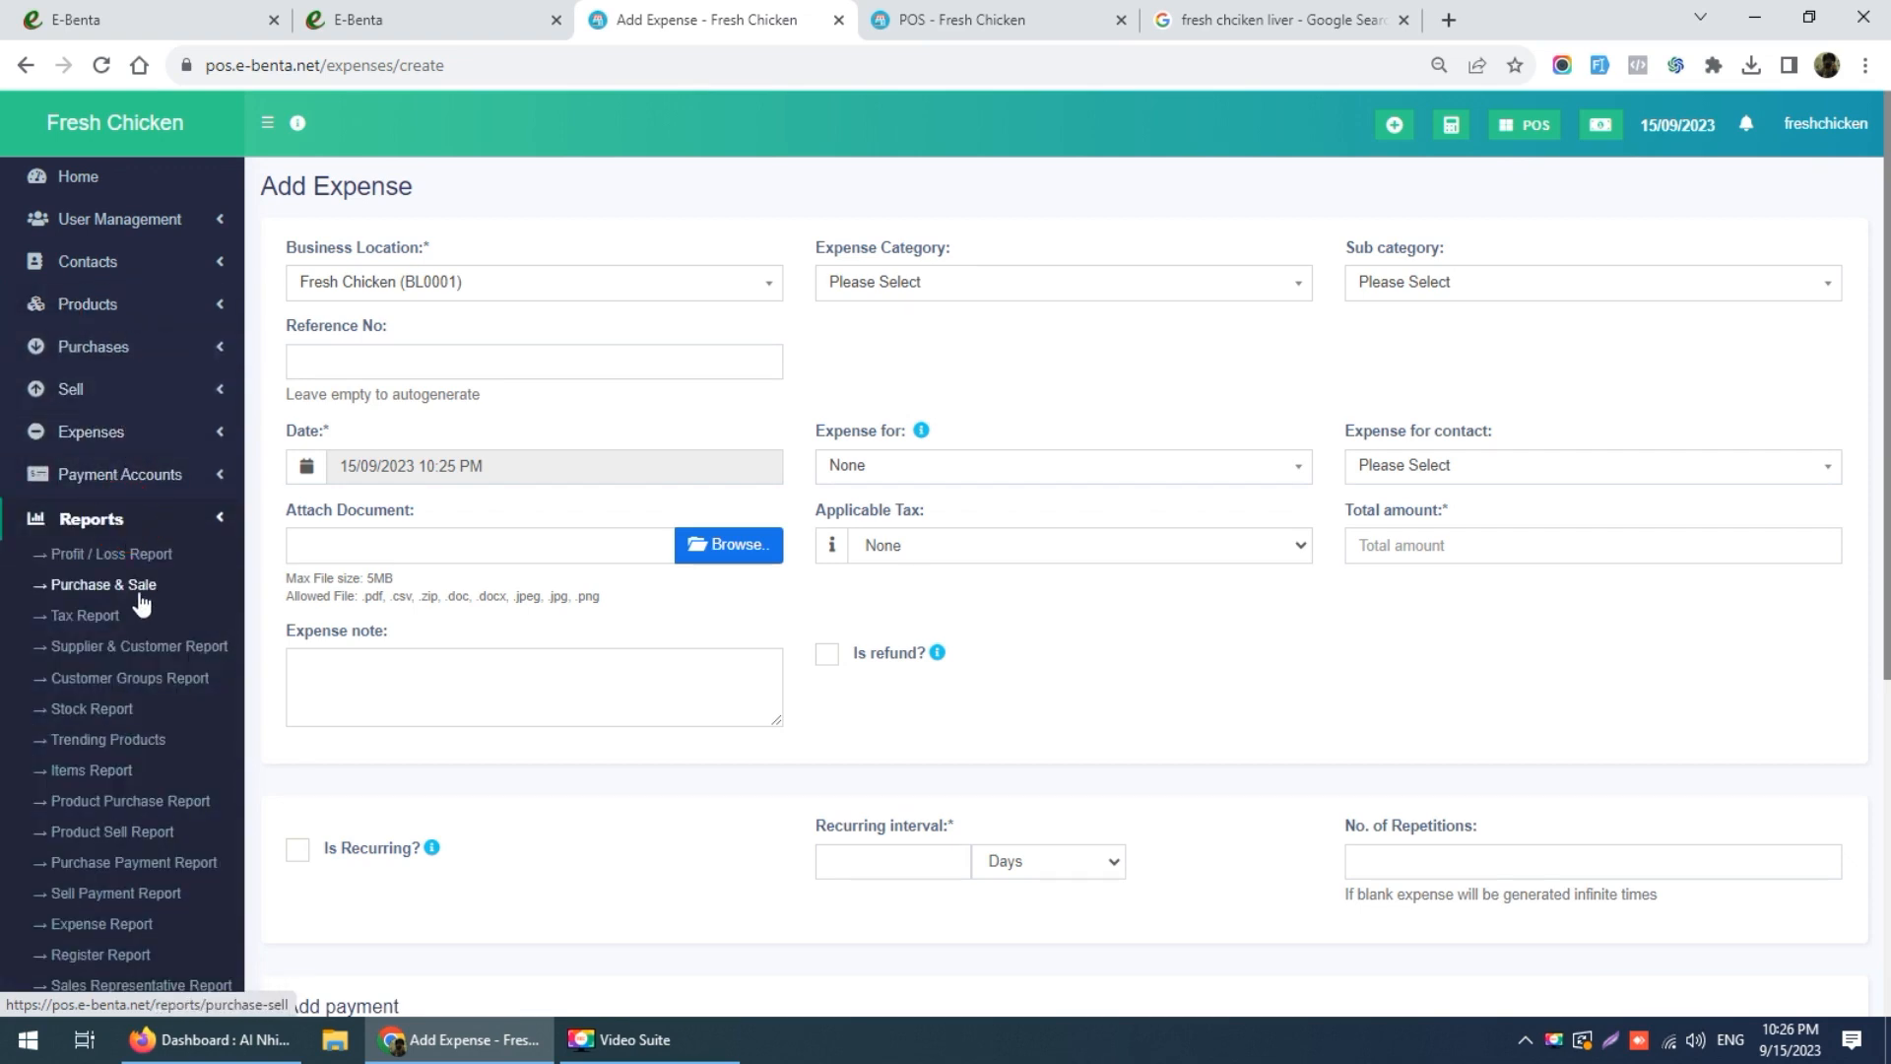
{"action": "left_click", "coordinate": [117, 556]}
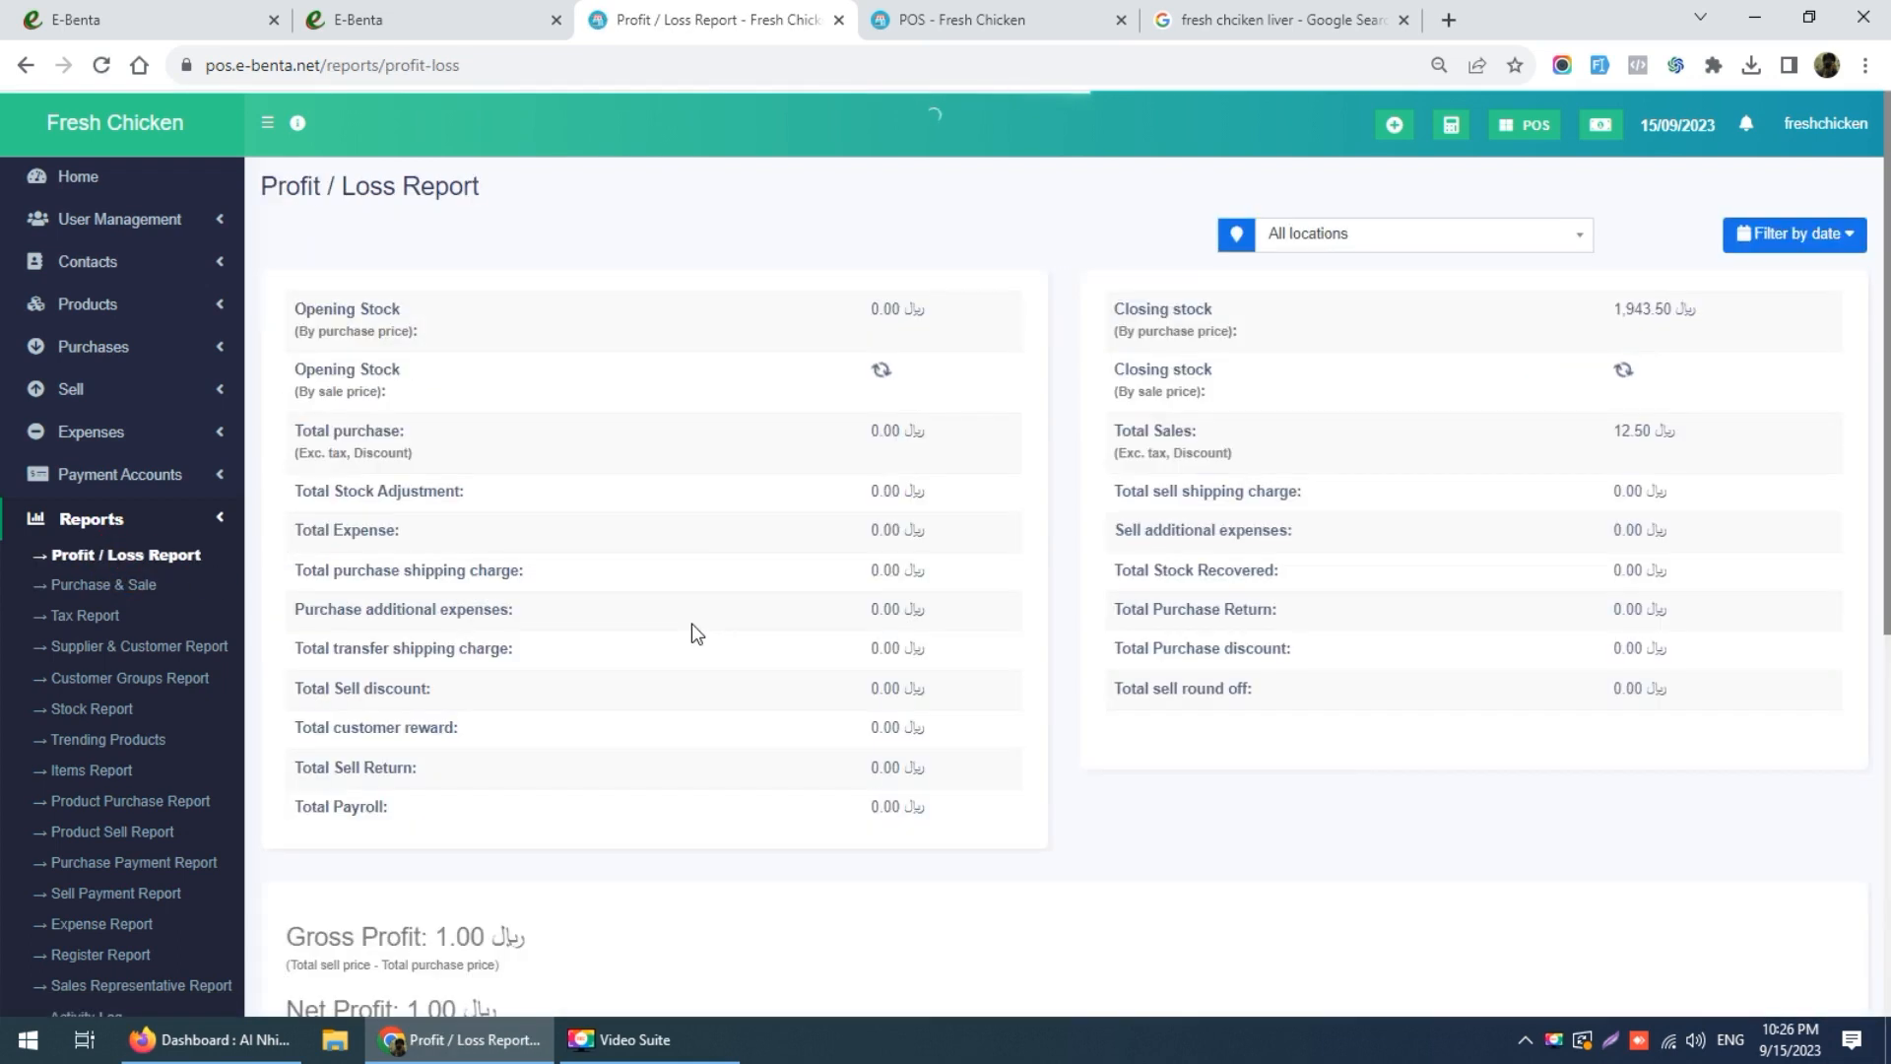
Step: Keep the report on all locations and note 2,429.62 closing stock and 12.50 total sales
{"action": "left_click", "coordinate": [1341, 243]}
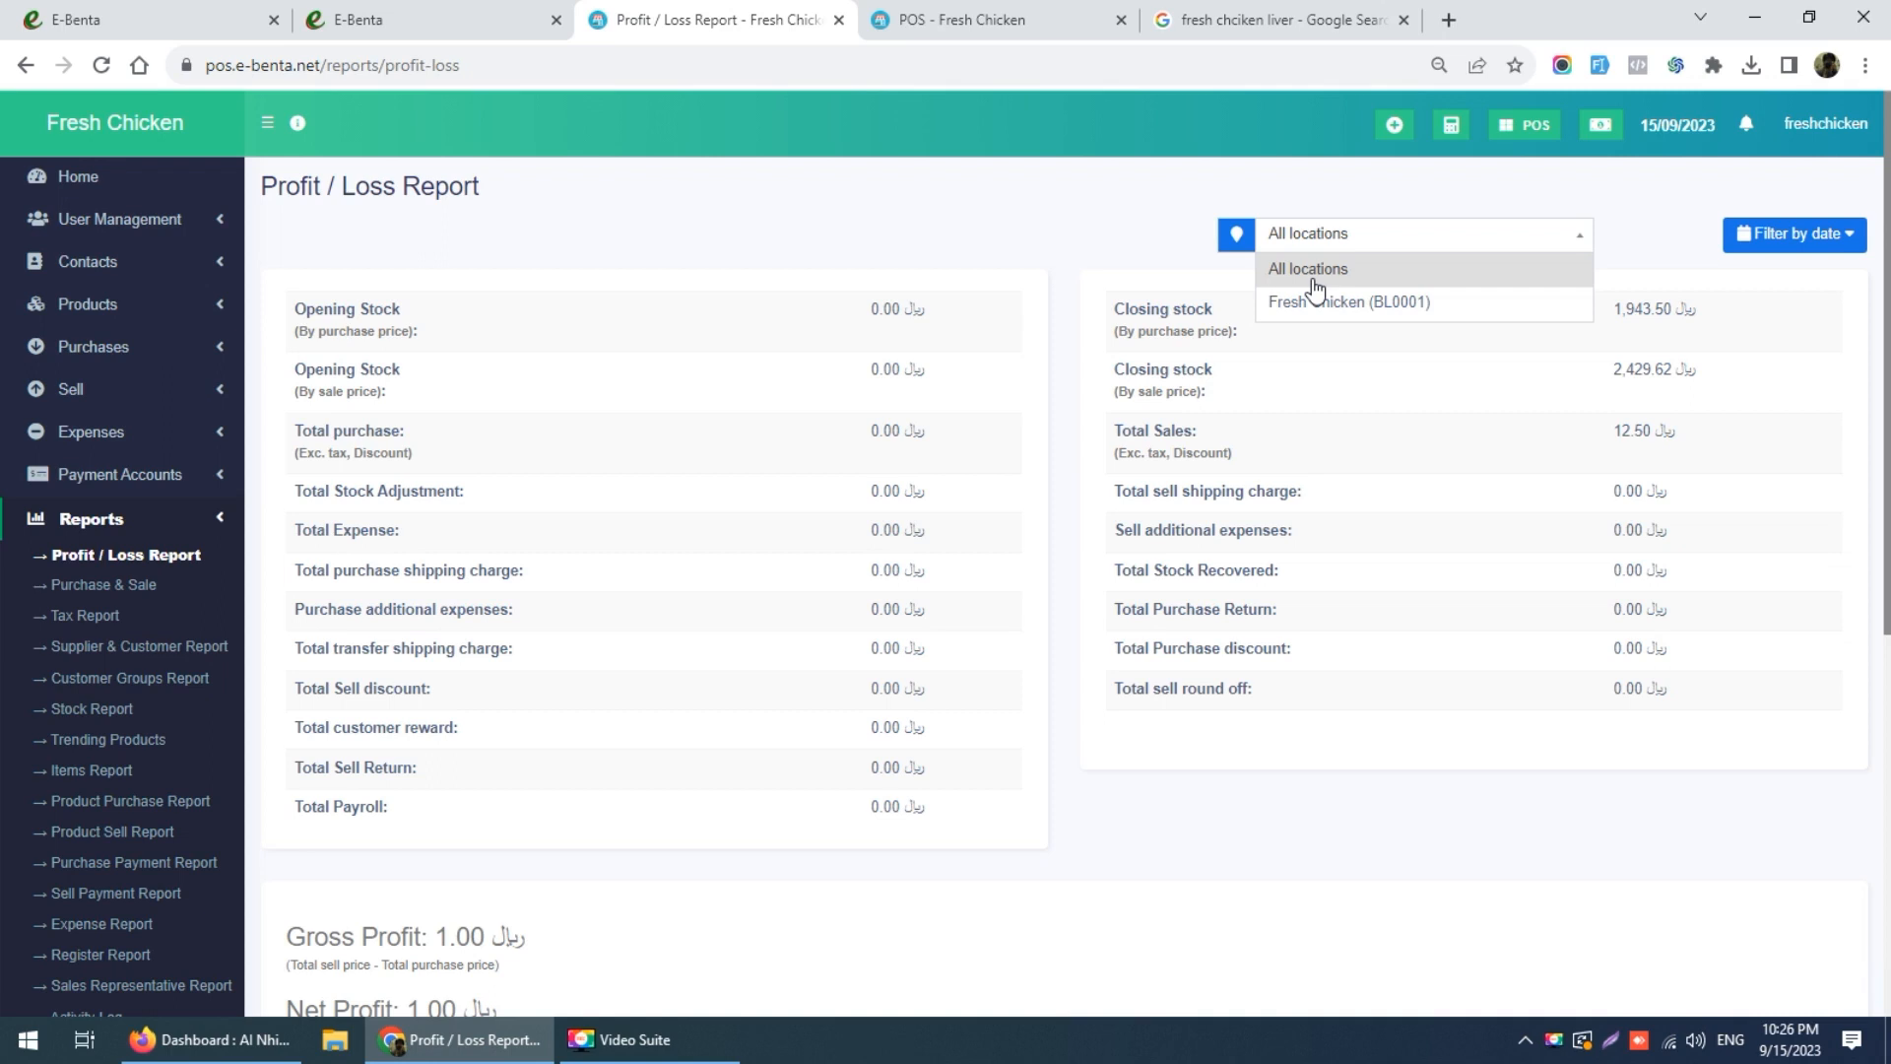
{"action": "left_click", "coordinate": [1034, 240]}
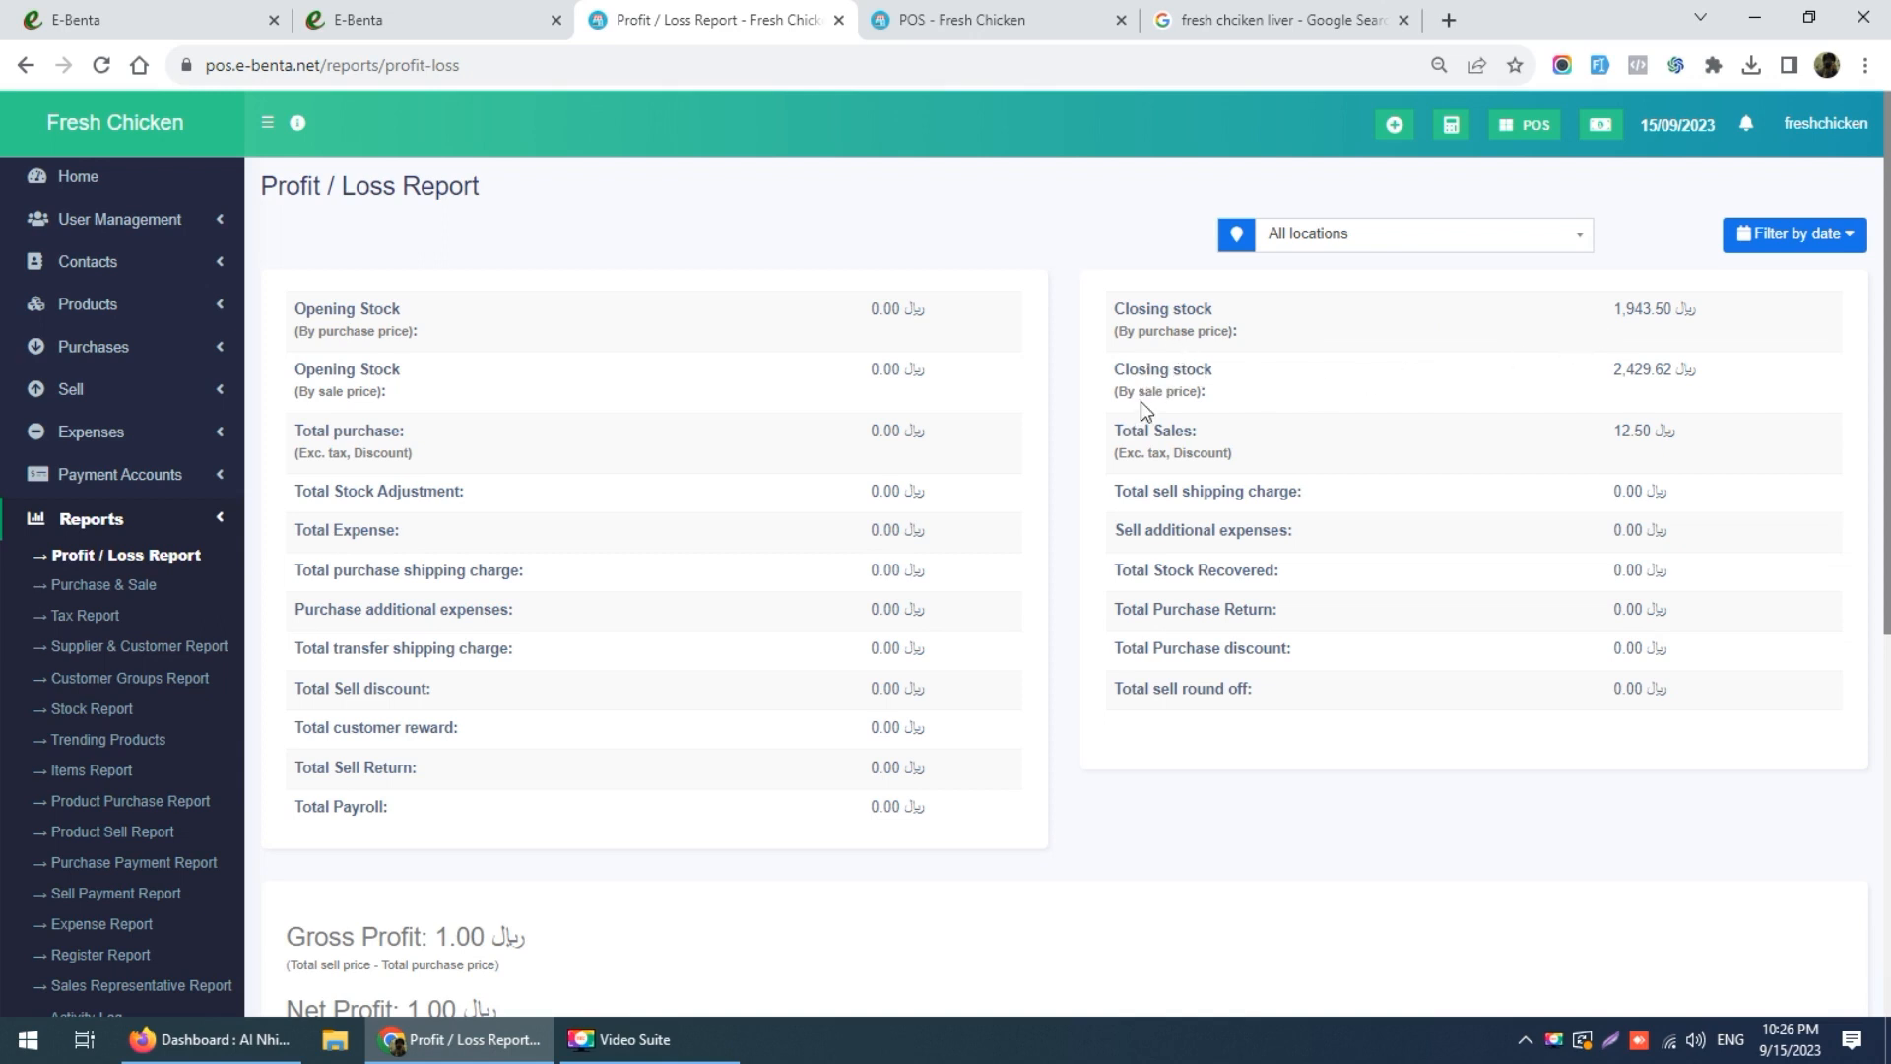
{"action": "double_click", "coordinate": [1625, 372]}
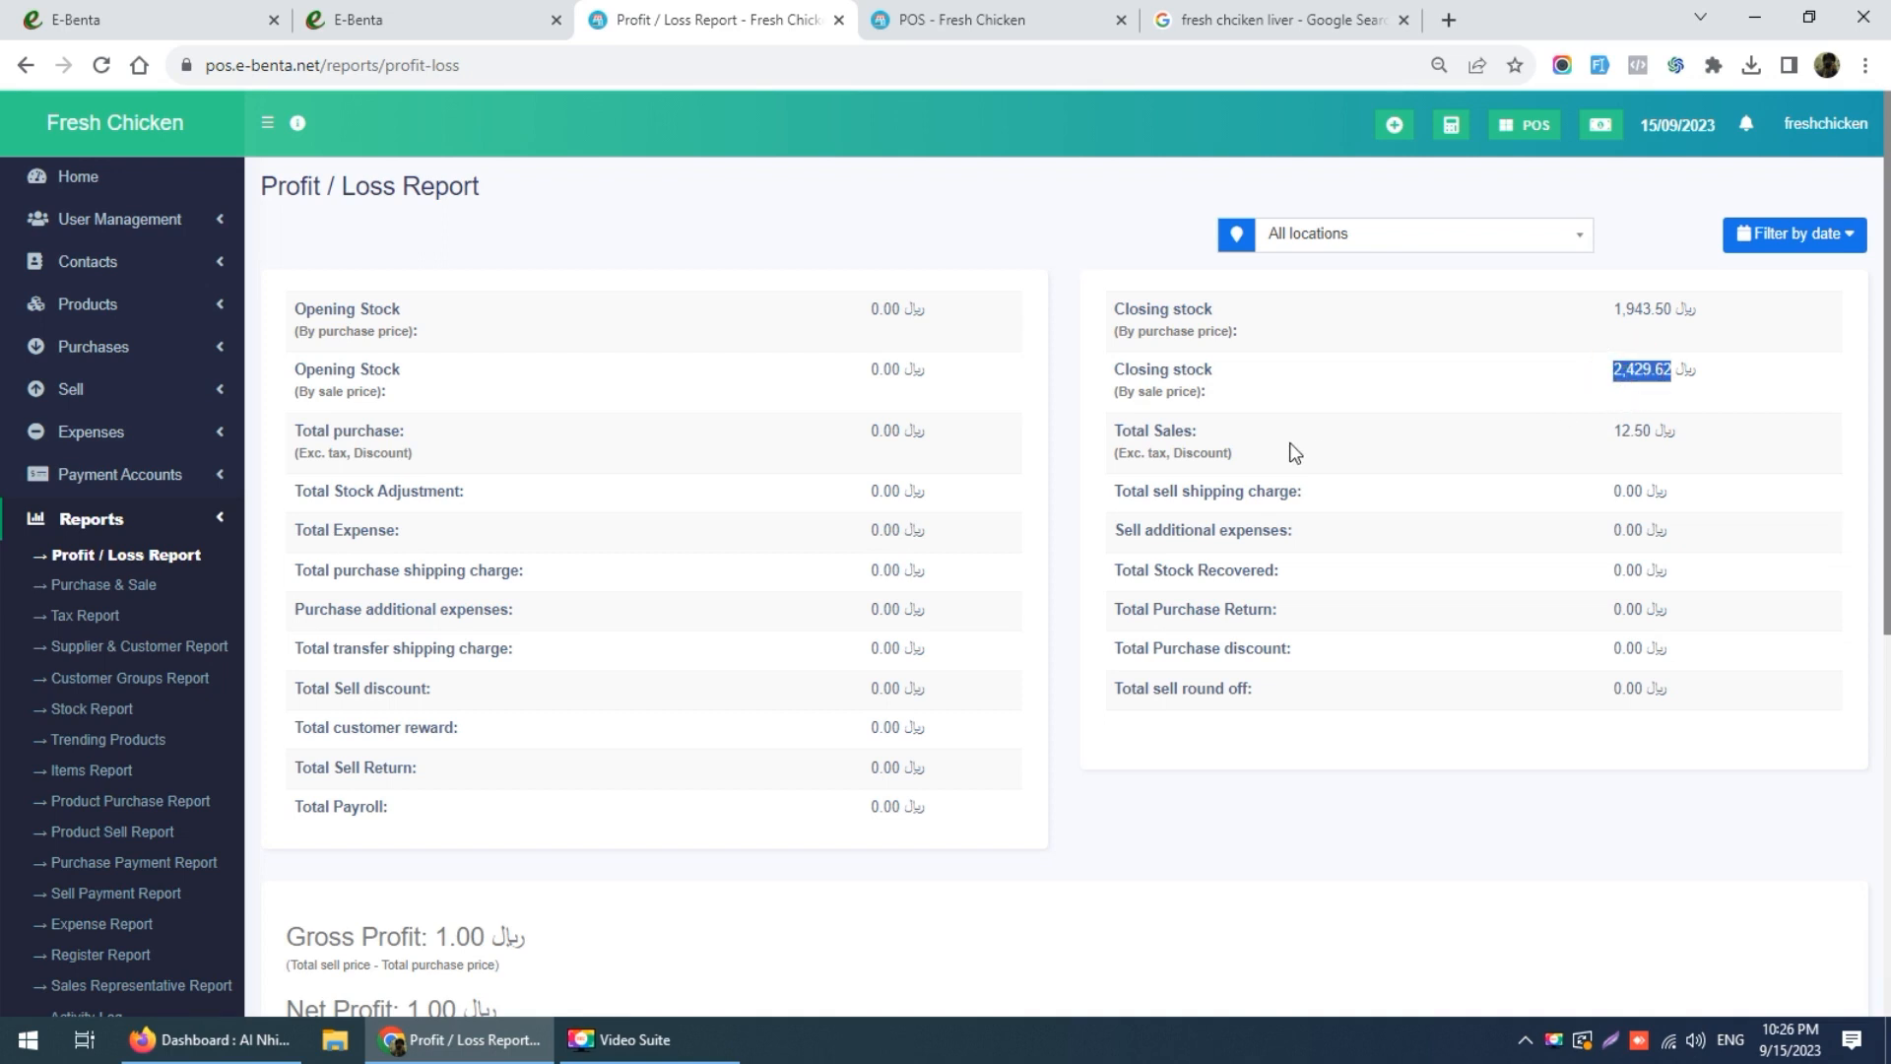
{"action": "double_click", "coordinate": [1623, 431]}
Step: Look at the date range options without applying one, then collapse the Reports menu
{"action": "left_click", "coordinate": [1818, 240]}
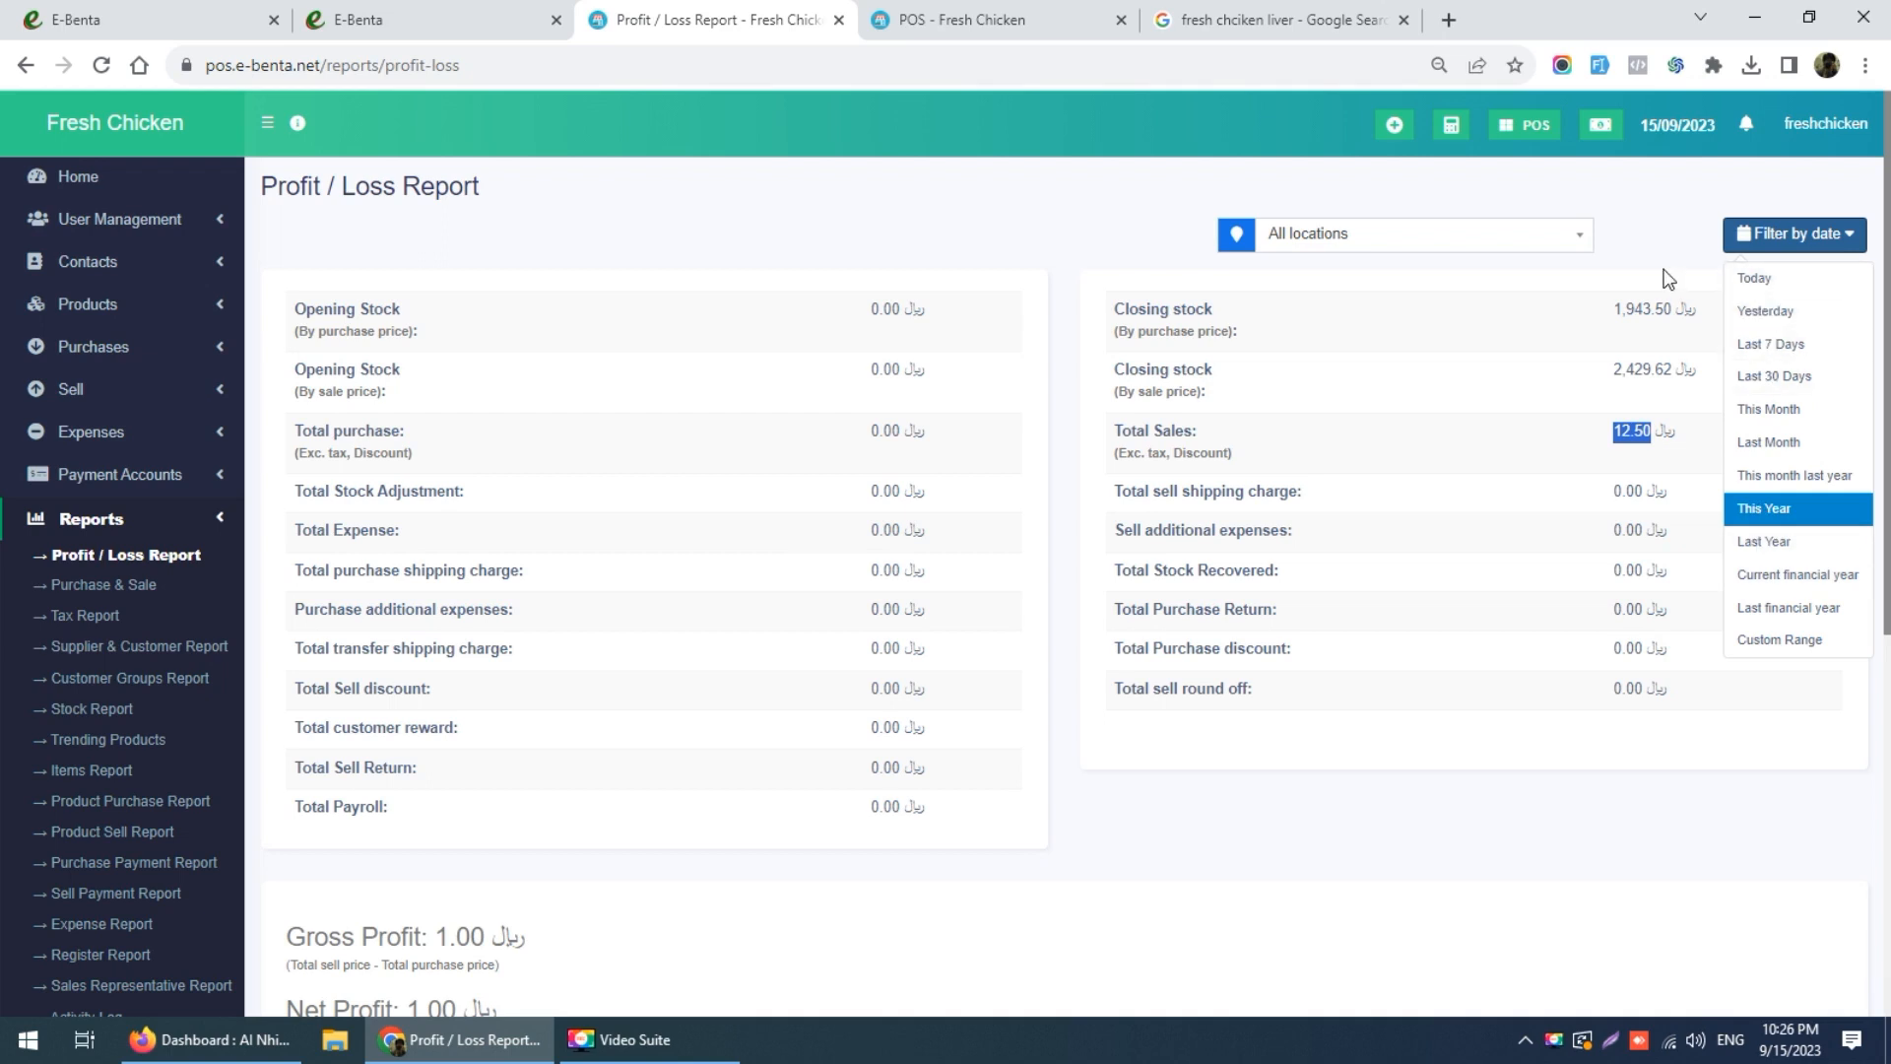
{"action": "left_click", "coordinate": [1456, 733]}
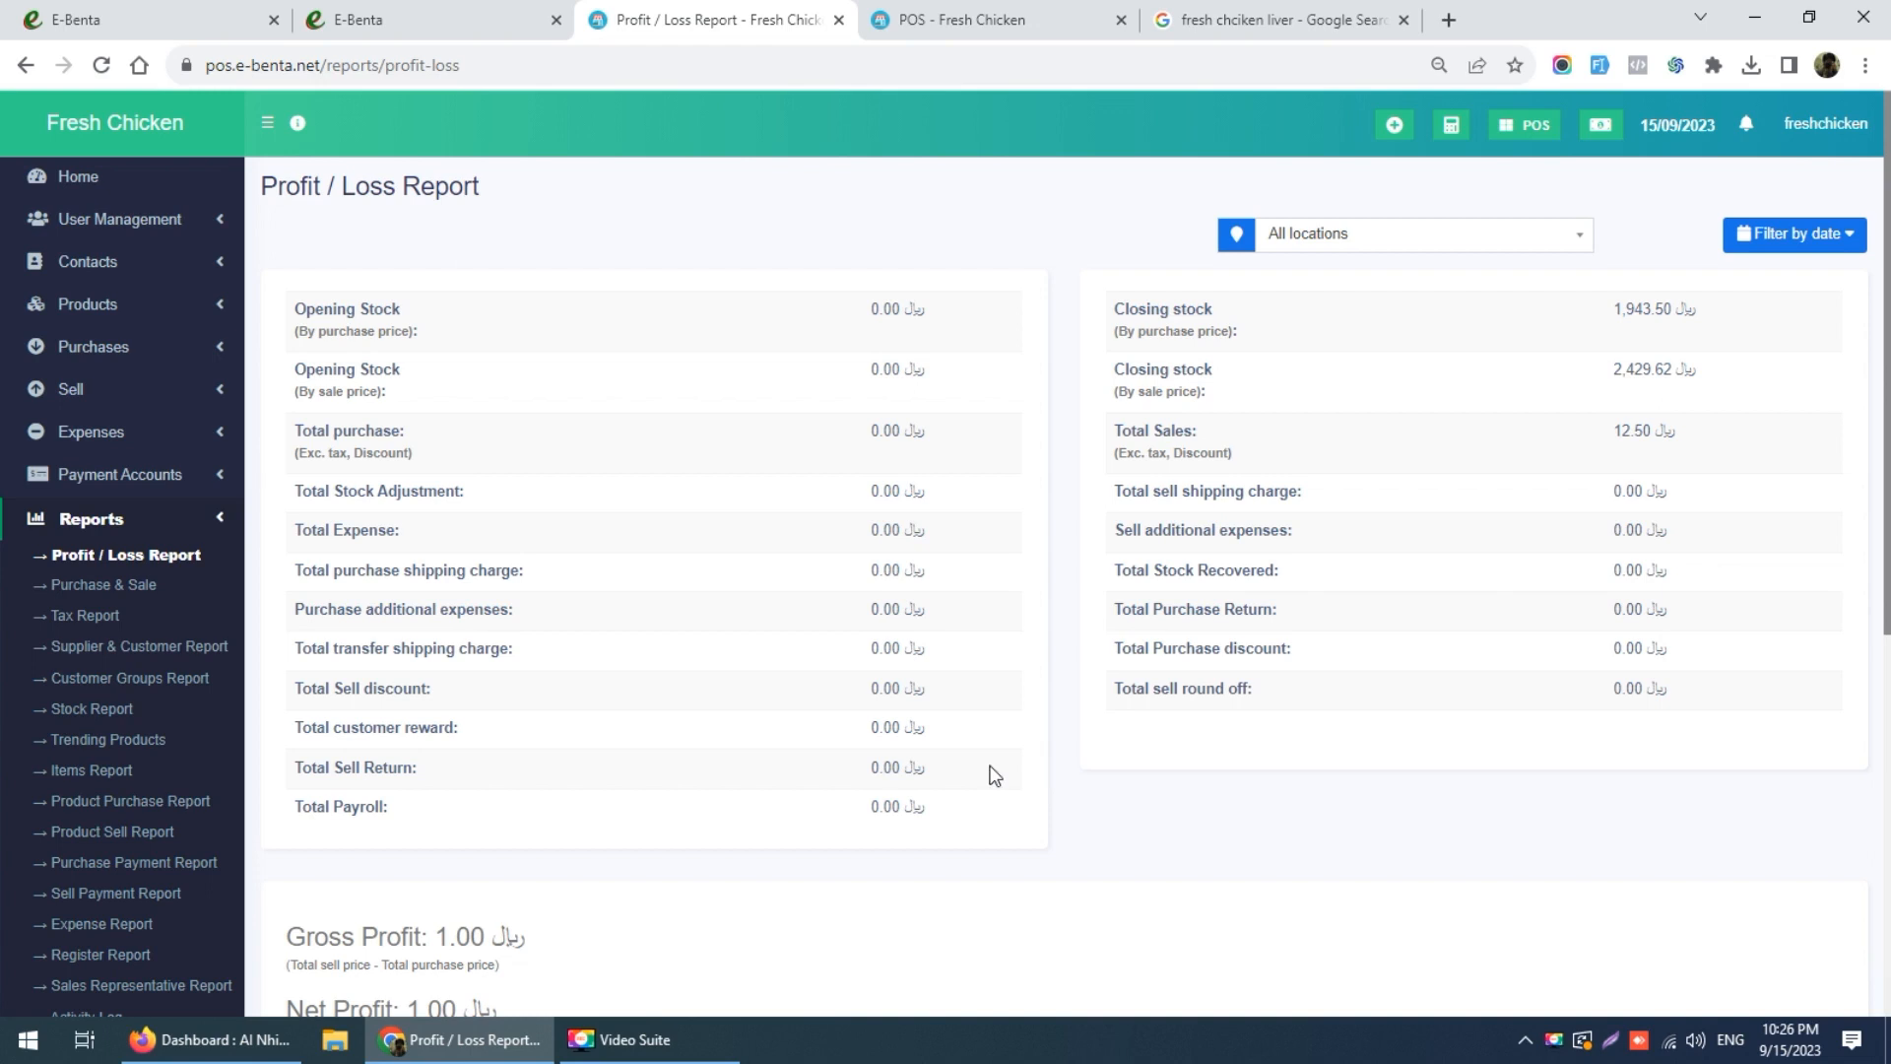
{"action": "left_click", "coordinate": [163, 525]}
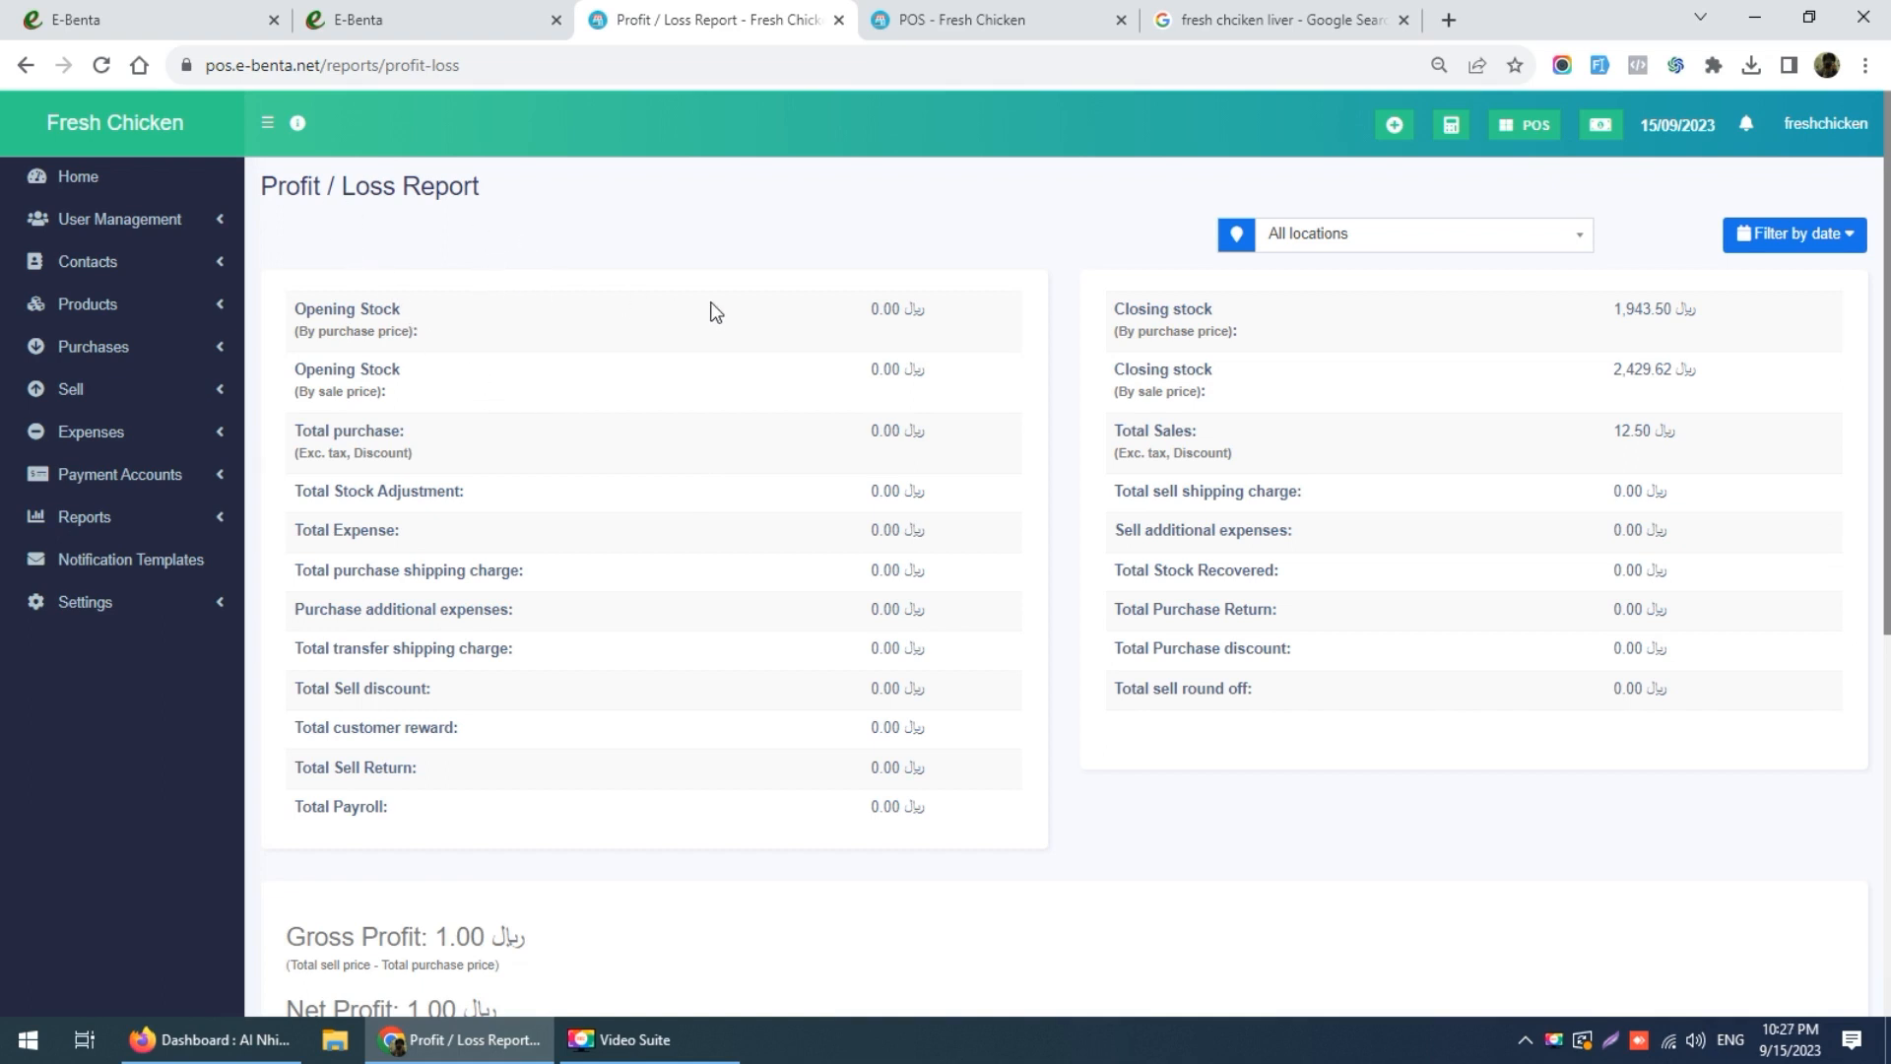
Step: On the e-benta.net homepage, hide the top ad and open the TRY DEMO accounts page
{"action": "left_click", "coordinate": [458, 12]}
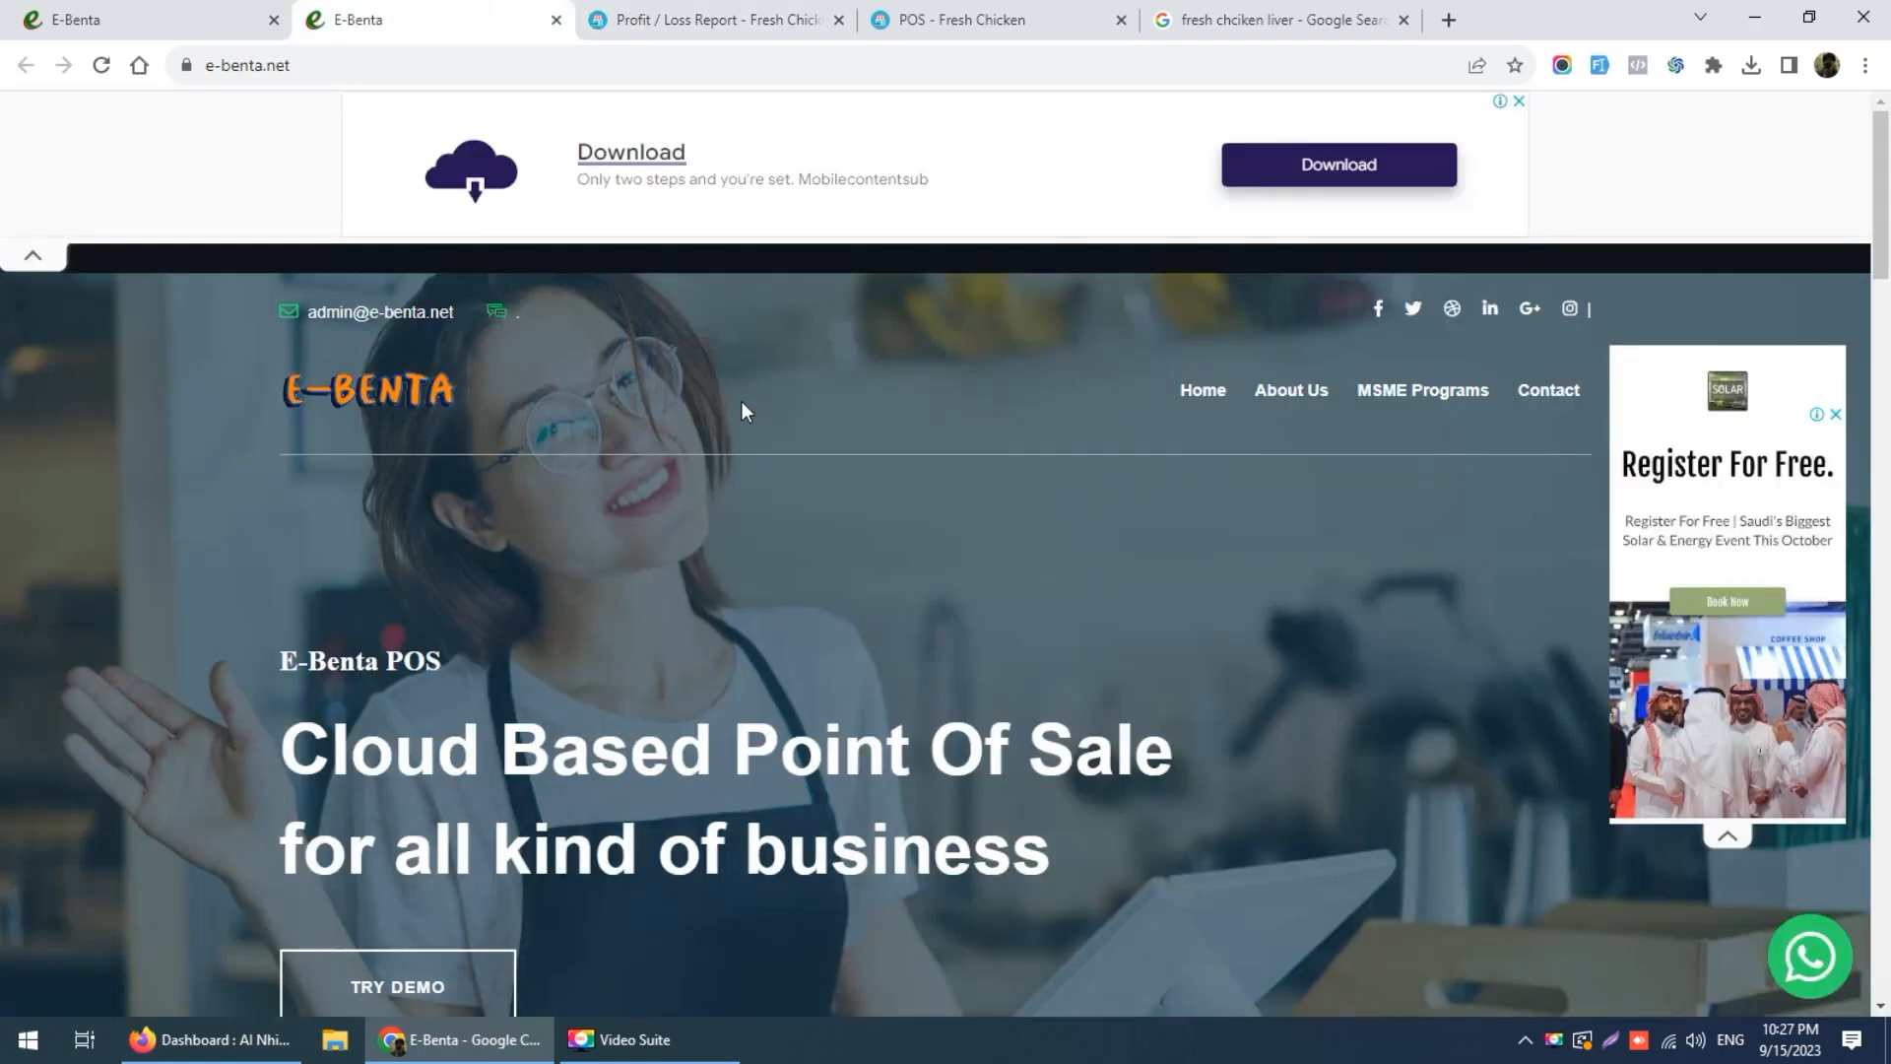
{"action": "scroll", "coordinate": [1156, 414], "scroll_direction": "down", "scroll_amount": 2}
{"action": "scroll", "coordinate": [1157, 414], "scroll_direction": "up", "scroll_amount": 2}
{"action": "left_click", "coordinate": [33, 255]}
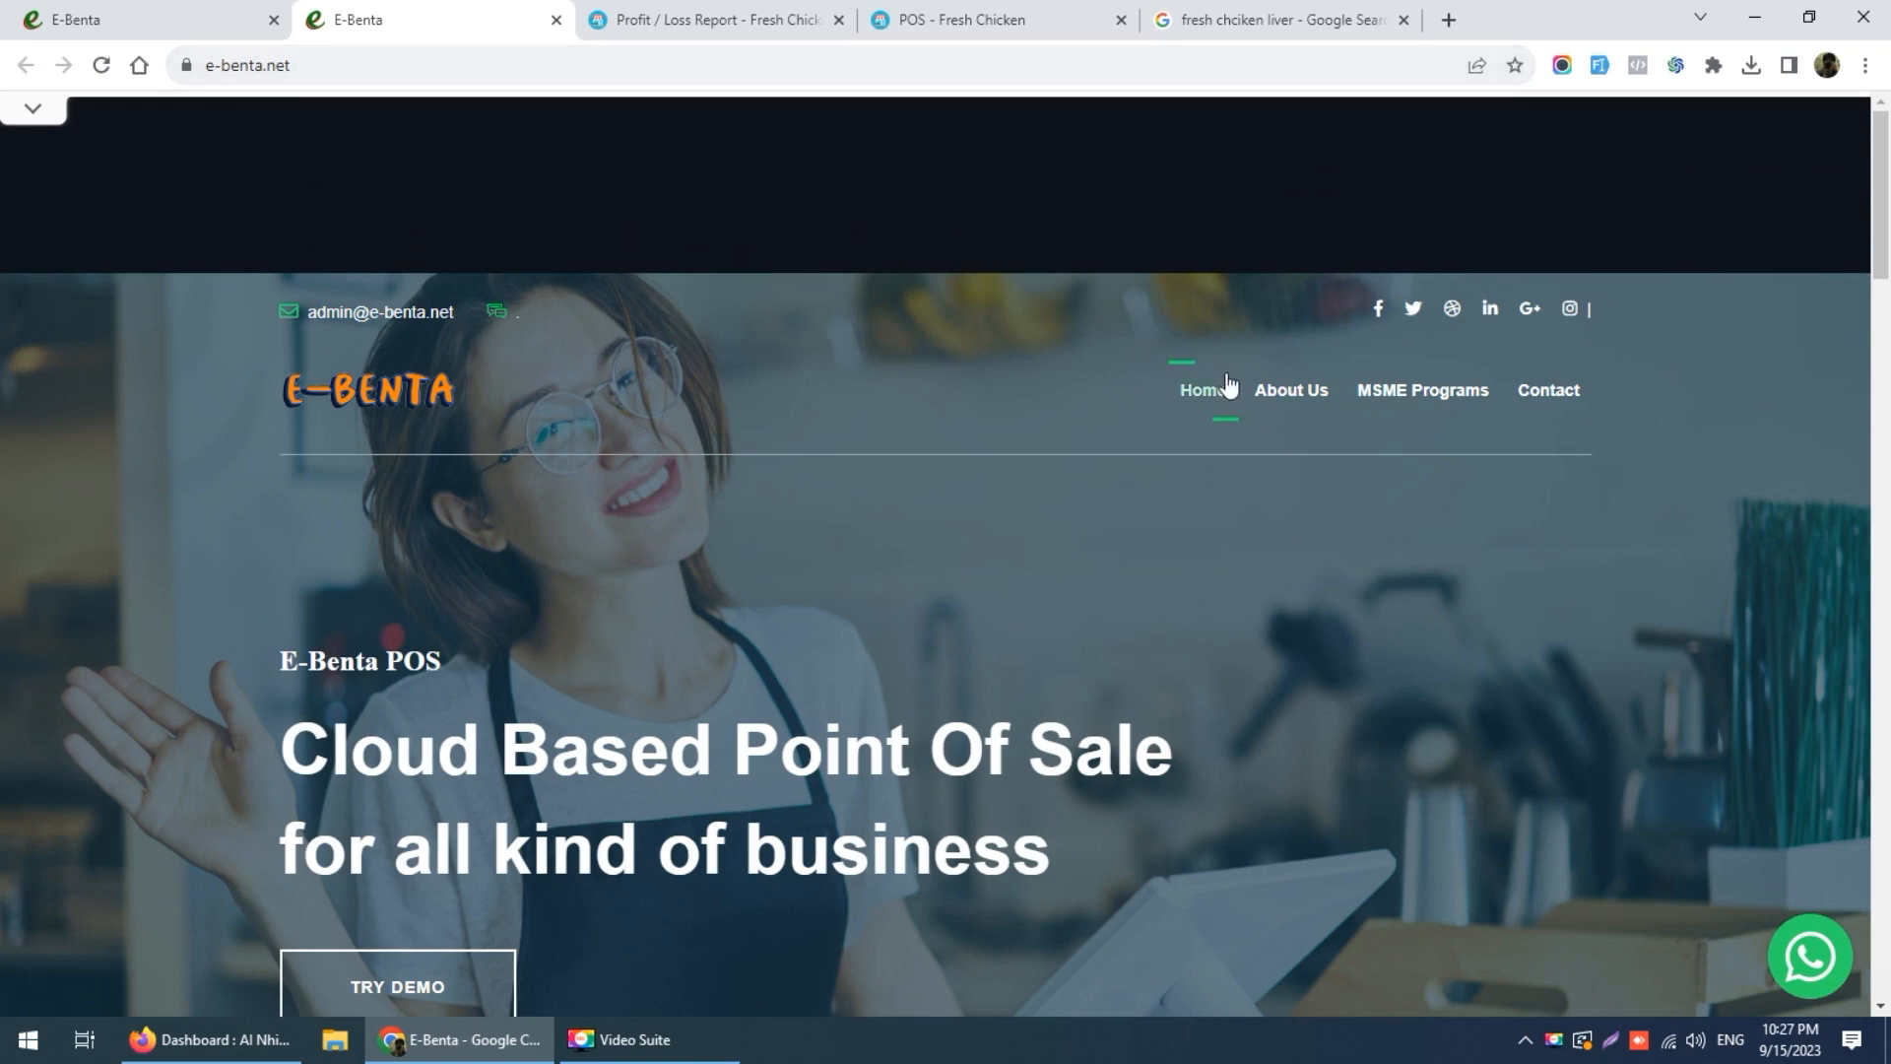
{"action": "scroll", "coordinate": [778, 550], "scroll_direction": "down", "scroll_amount": 6}
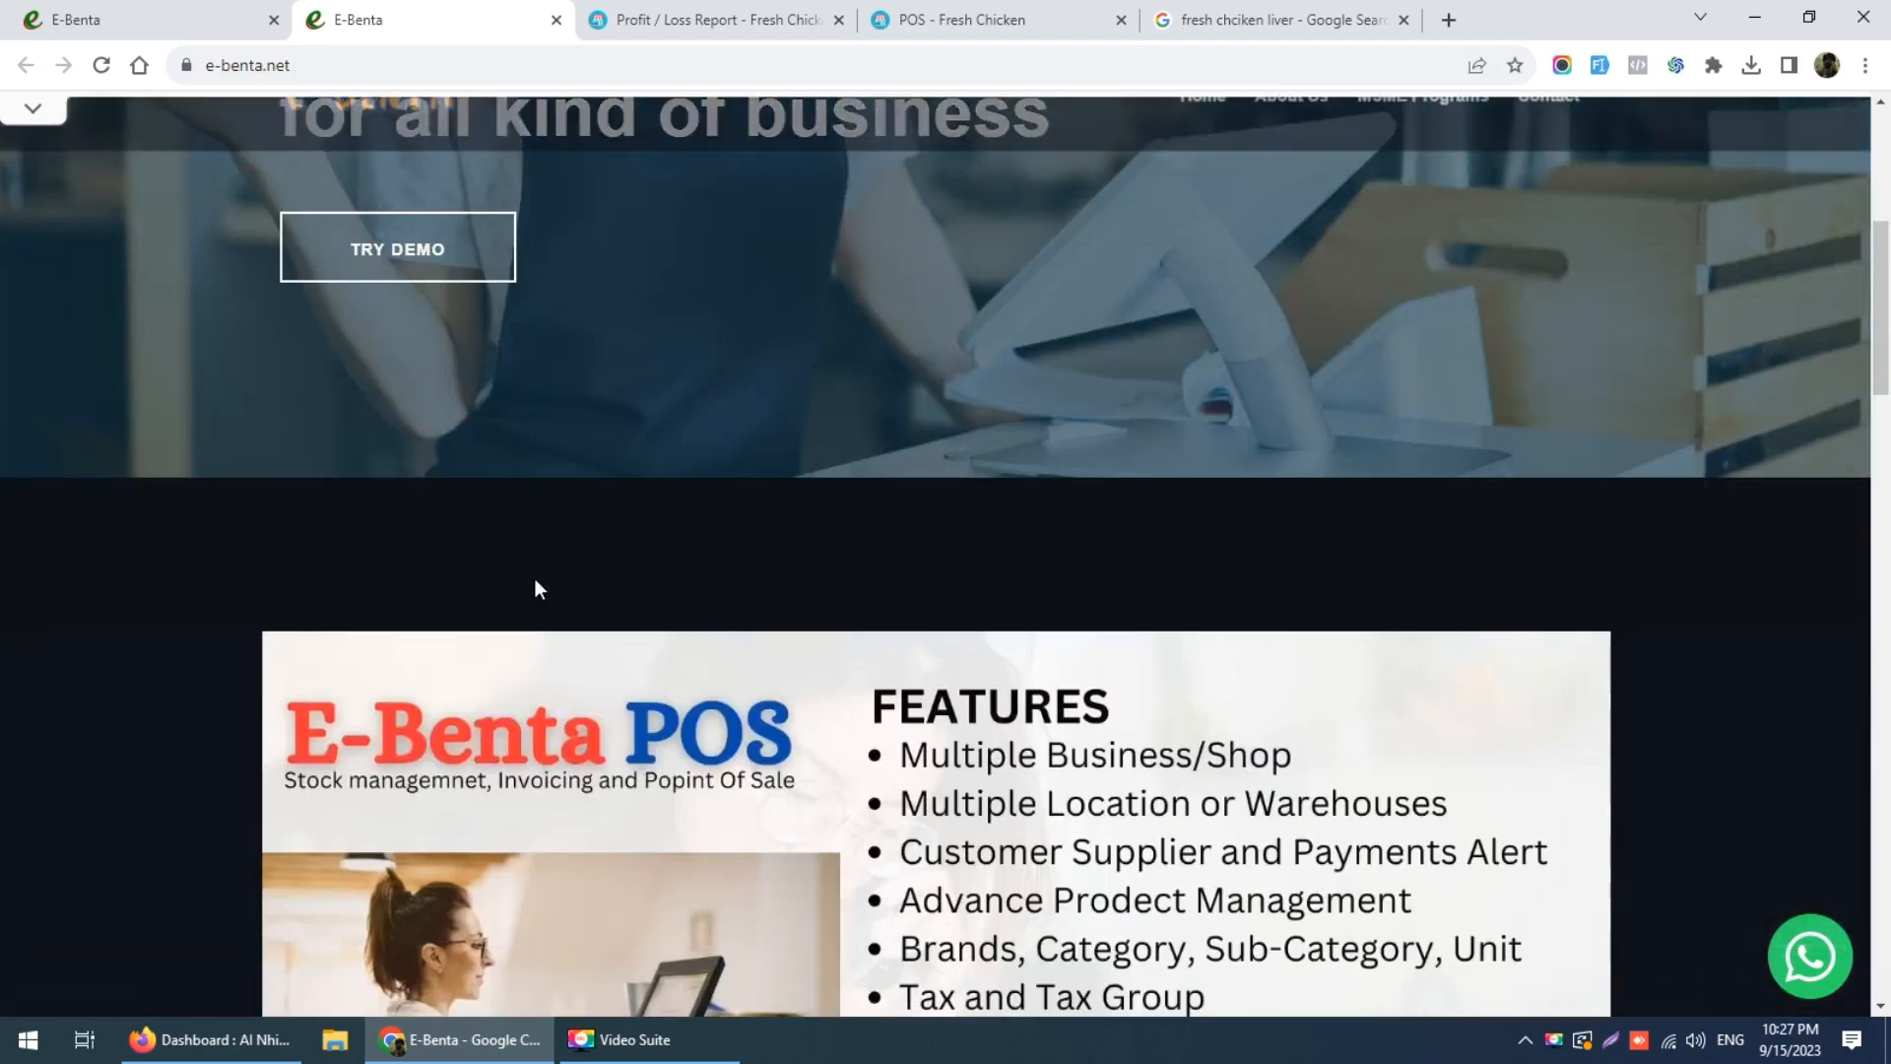
{"action": "scroll", "coordinate": [384, 347], "scroll_direction": "up", "scroll_amount": 1}
{"action": "left_click", "coordinate": [412, 384]}
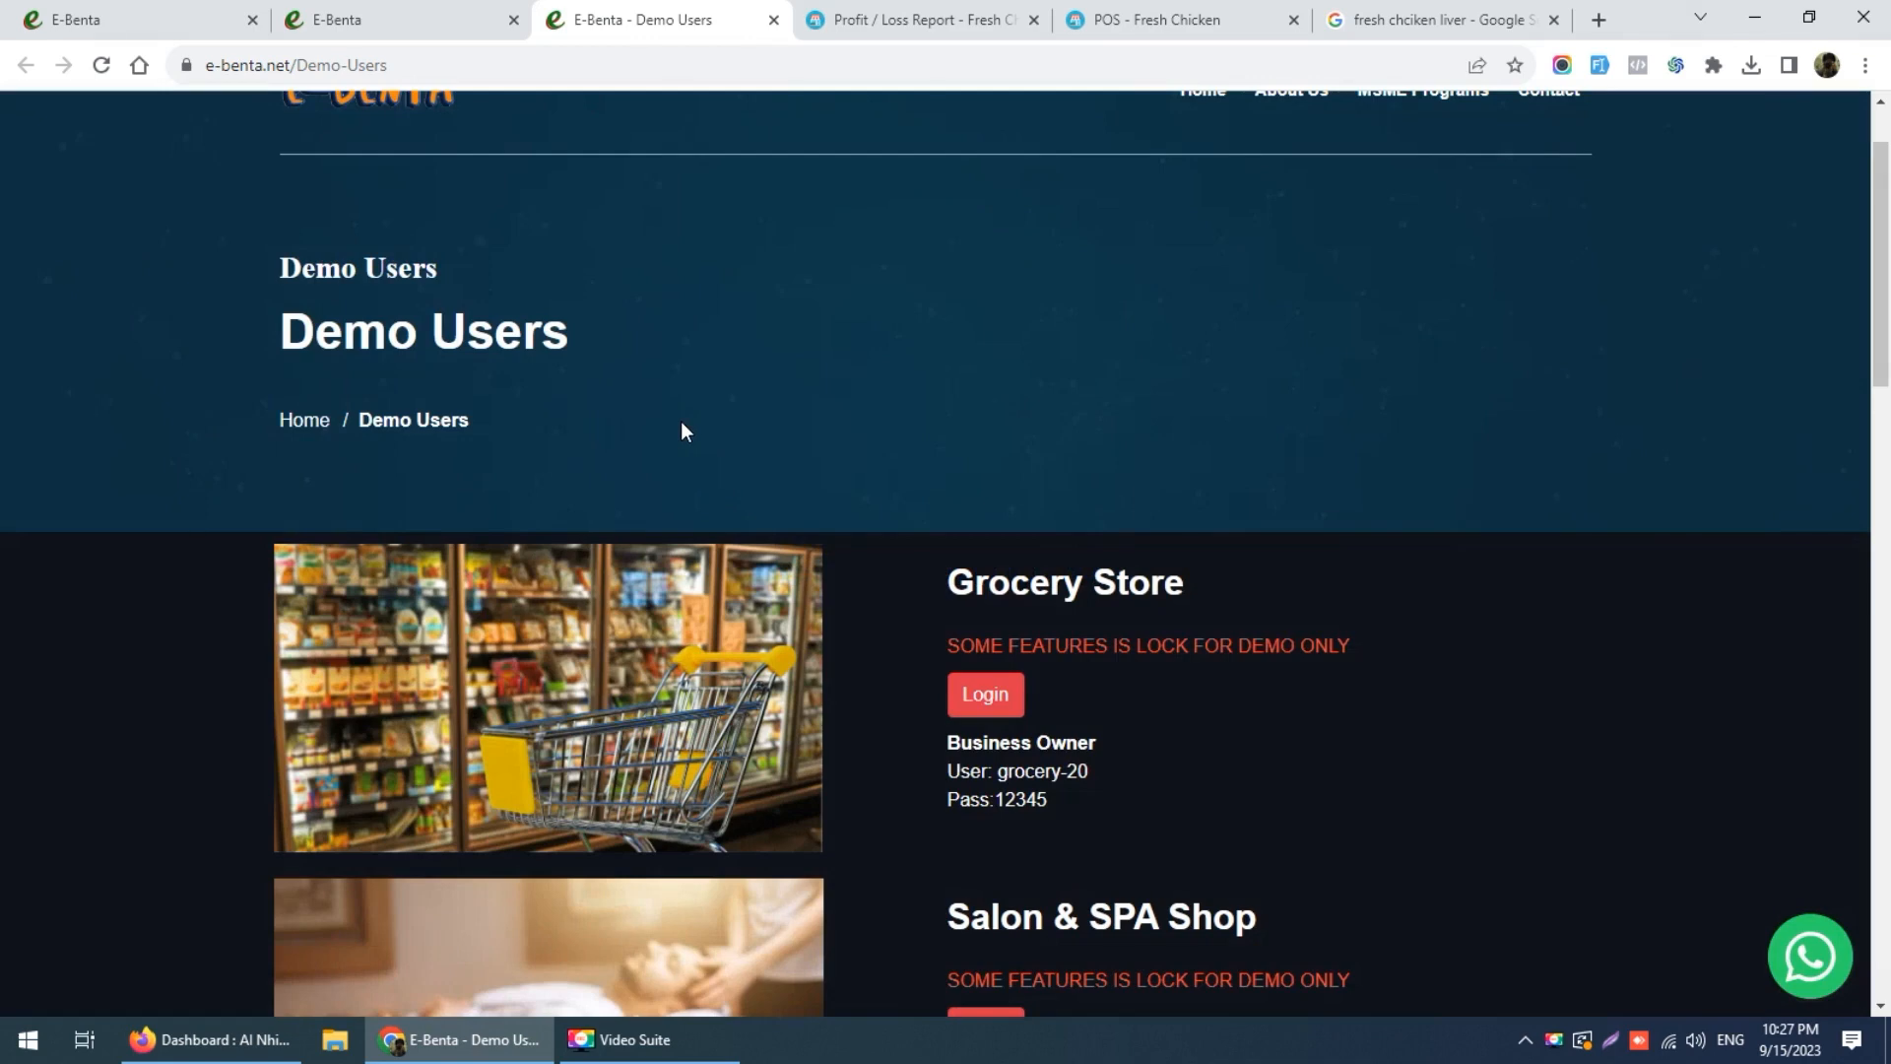
Step: Scroll through the Demo Users accounts, then return to the Profit / Loss Report tab
{"action": "scroll", "coordinate": [681, 423], "scroll_direction": "down", "scroll_amount": 1}
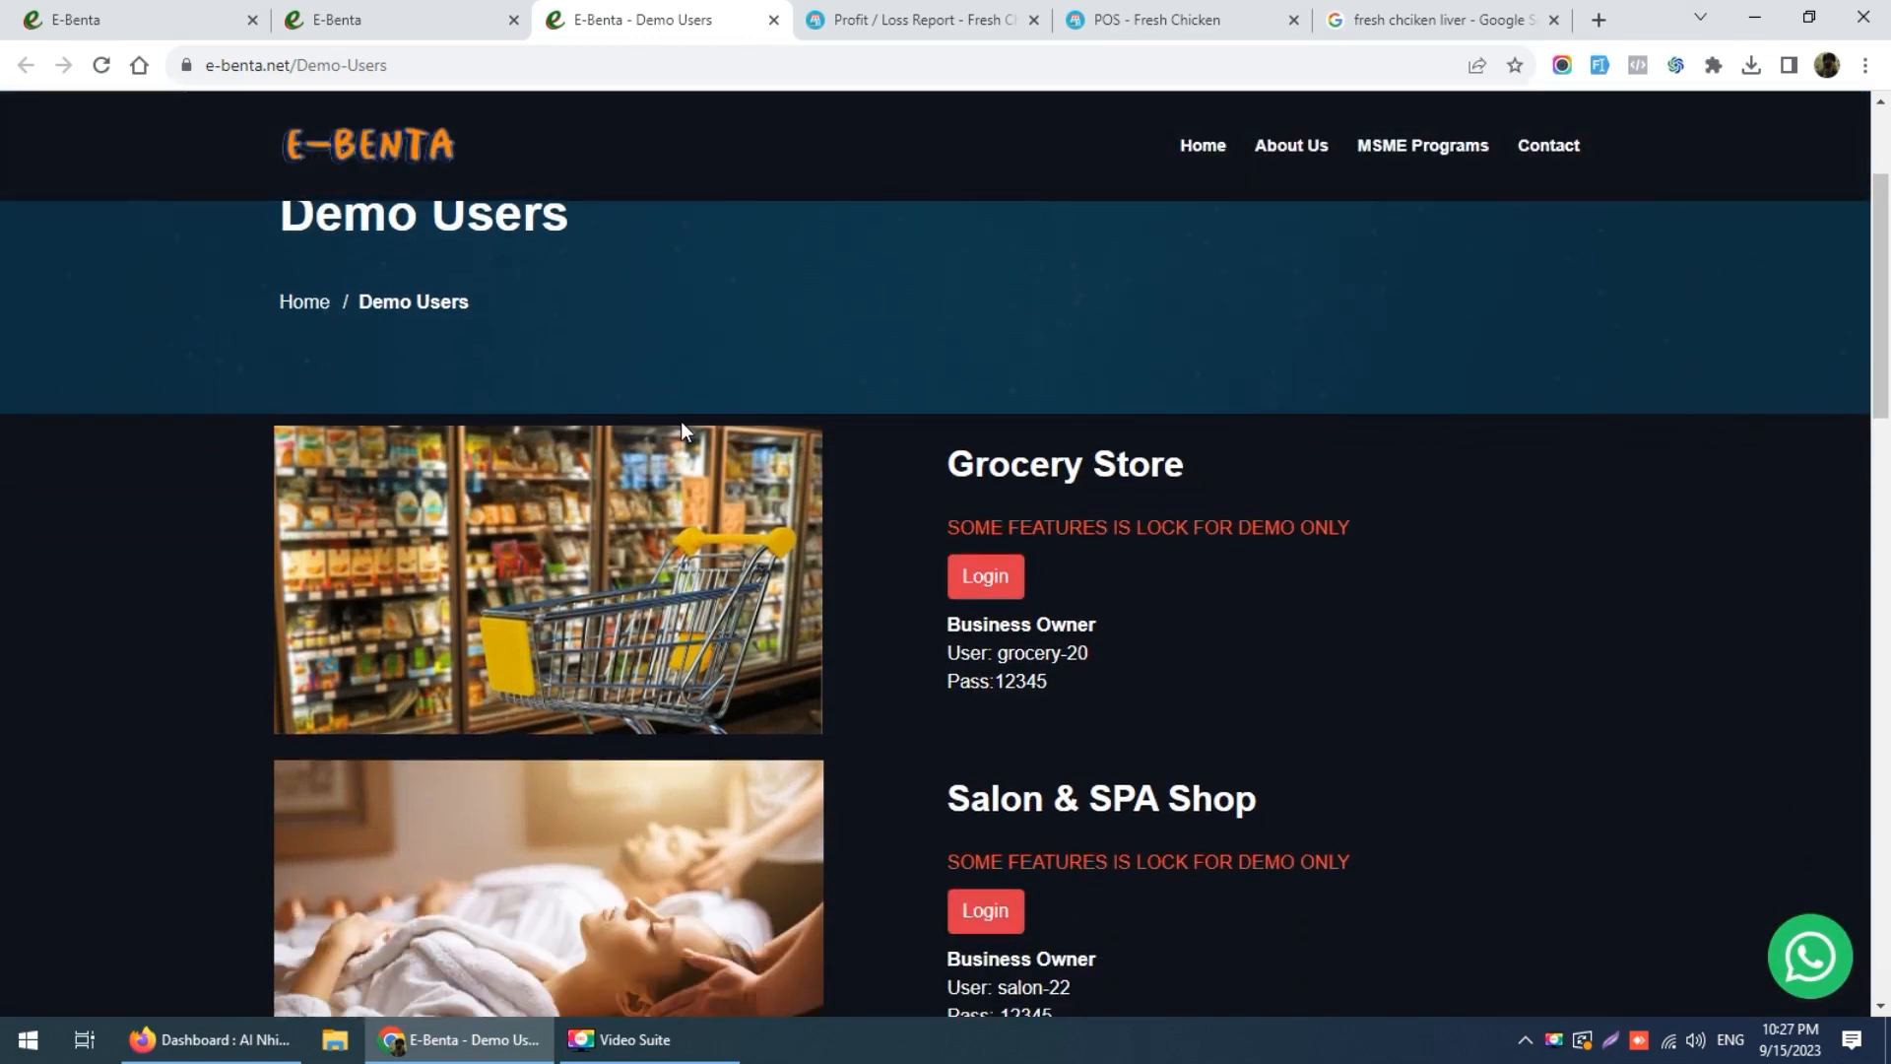
{"action": "scroll", "coordinate": [682, 421], "scroll_direction": "down", "scroll_amount": 3}
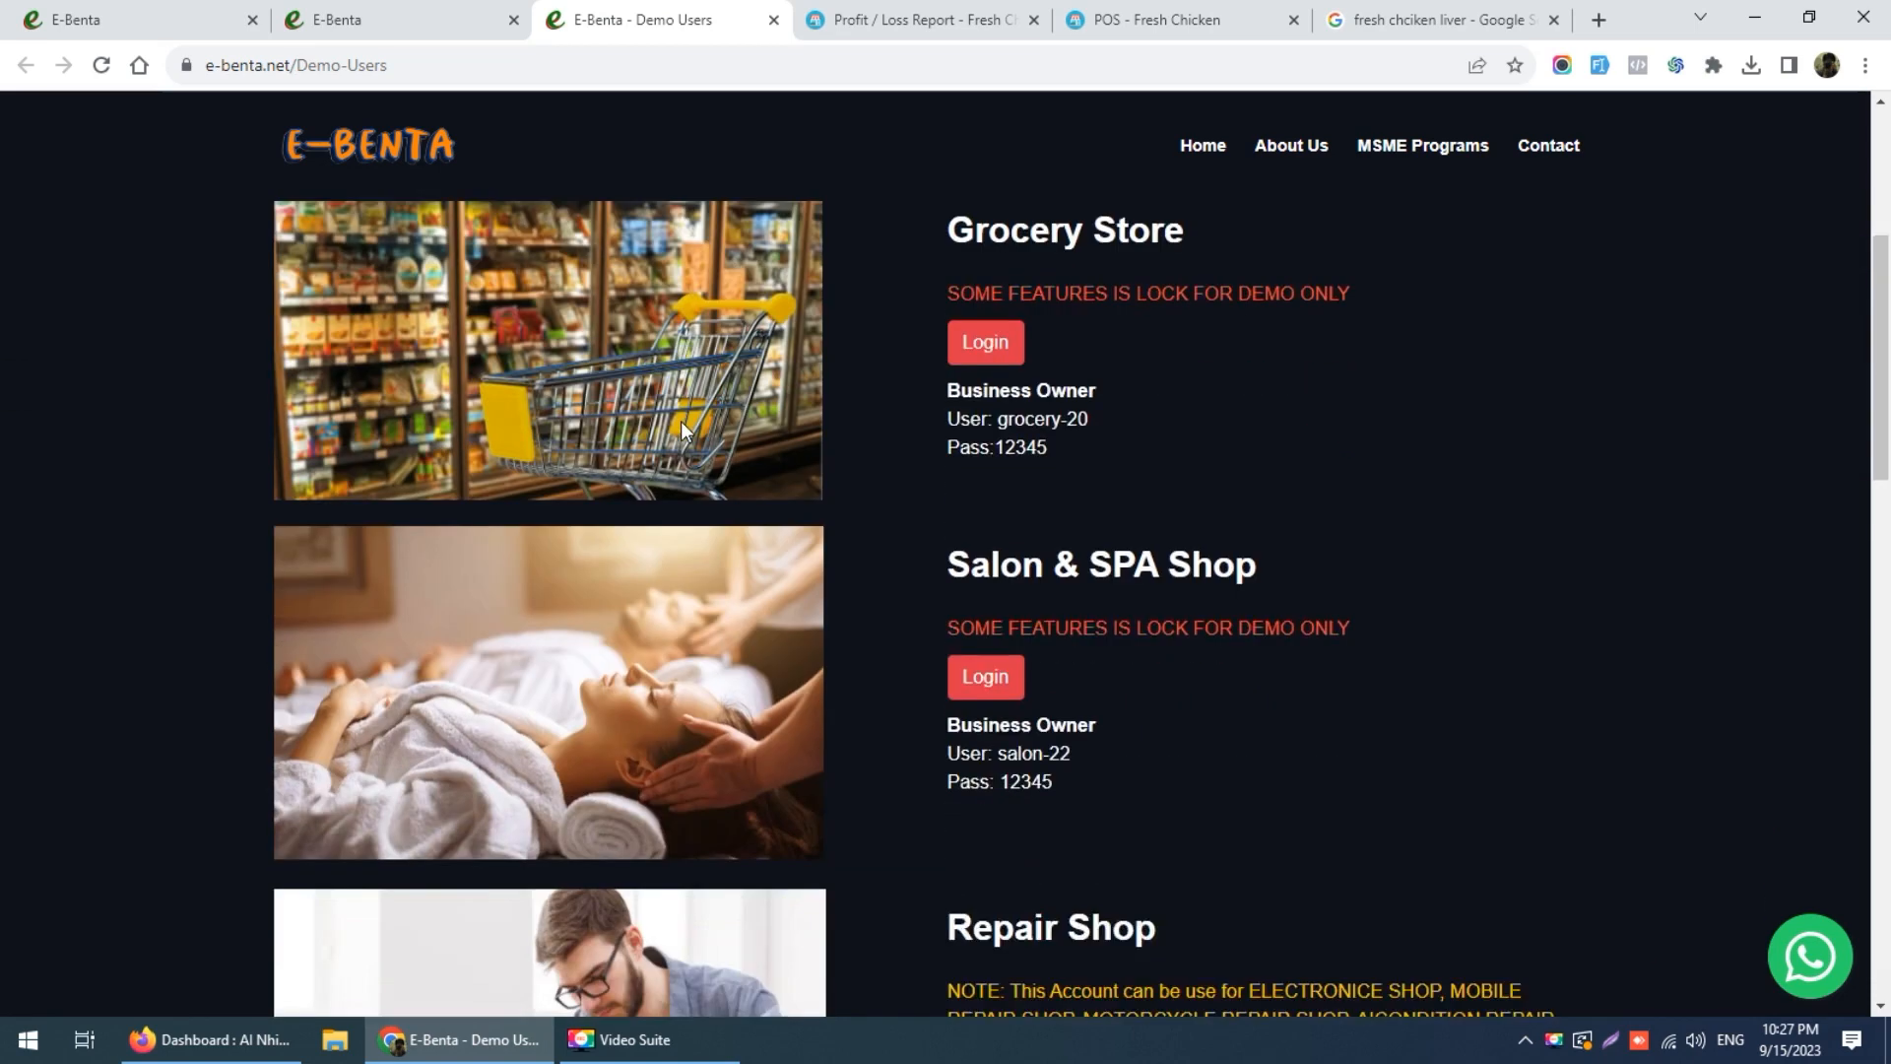
{"action": "scroll", "coordinate": [634, 341], "scroll_direction": "up", "scroll_amount": 1}
{"action": "scroll", "coordinate": [634, 341], "scroll_direction": "up", "scroll_amount": 1}
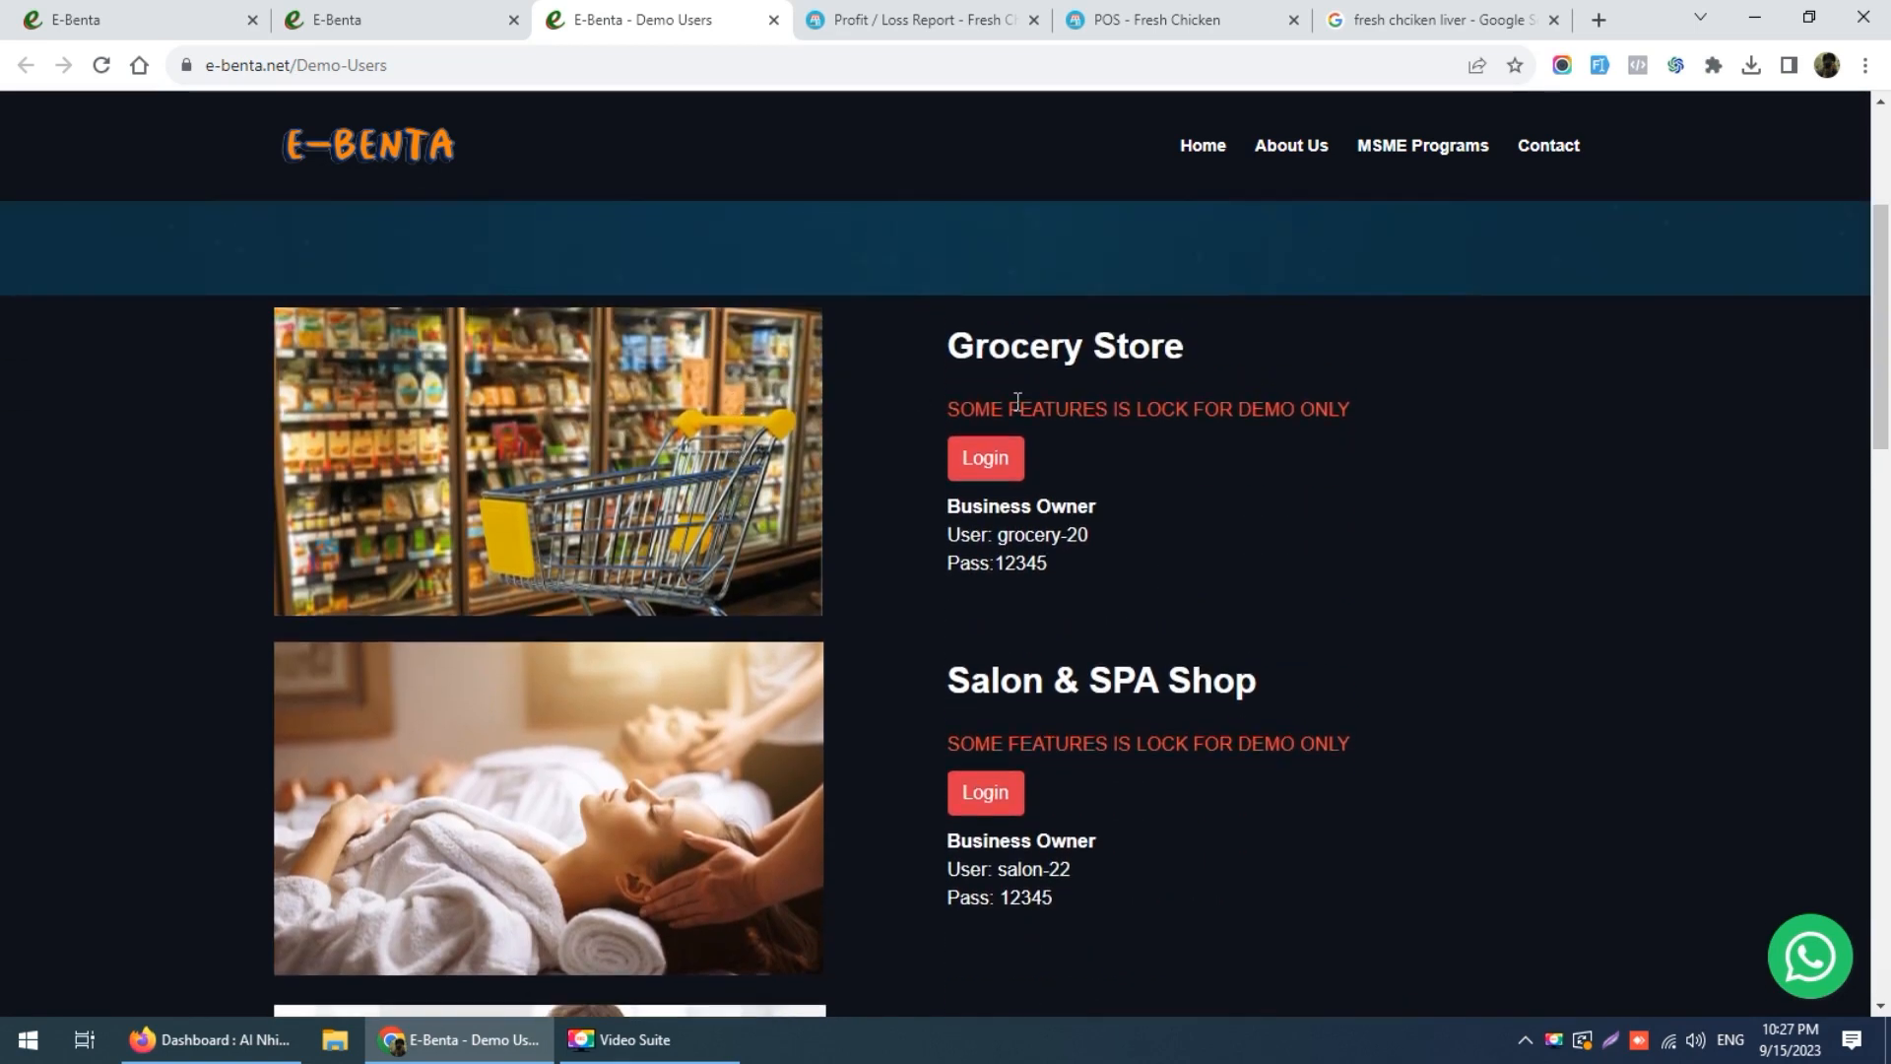
{"action": "scroll", "coordinate": [959, 430], "scroll_direction": "down", "scroll_amount": 2}
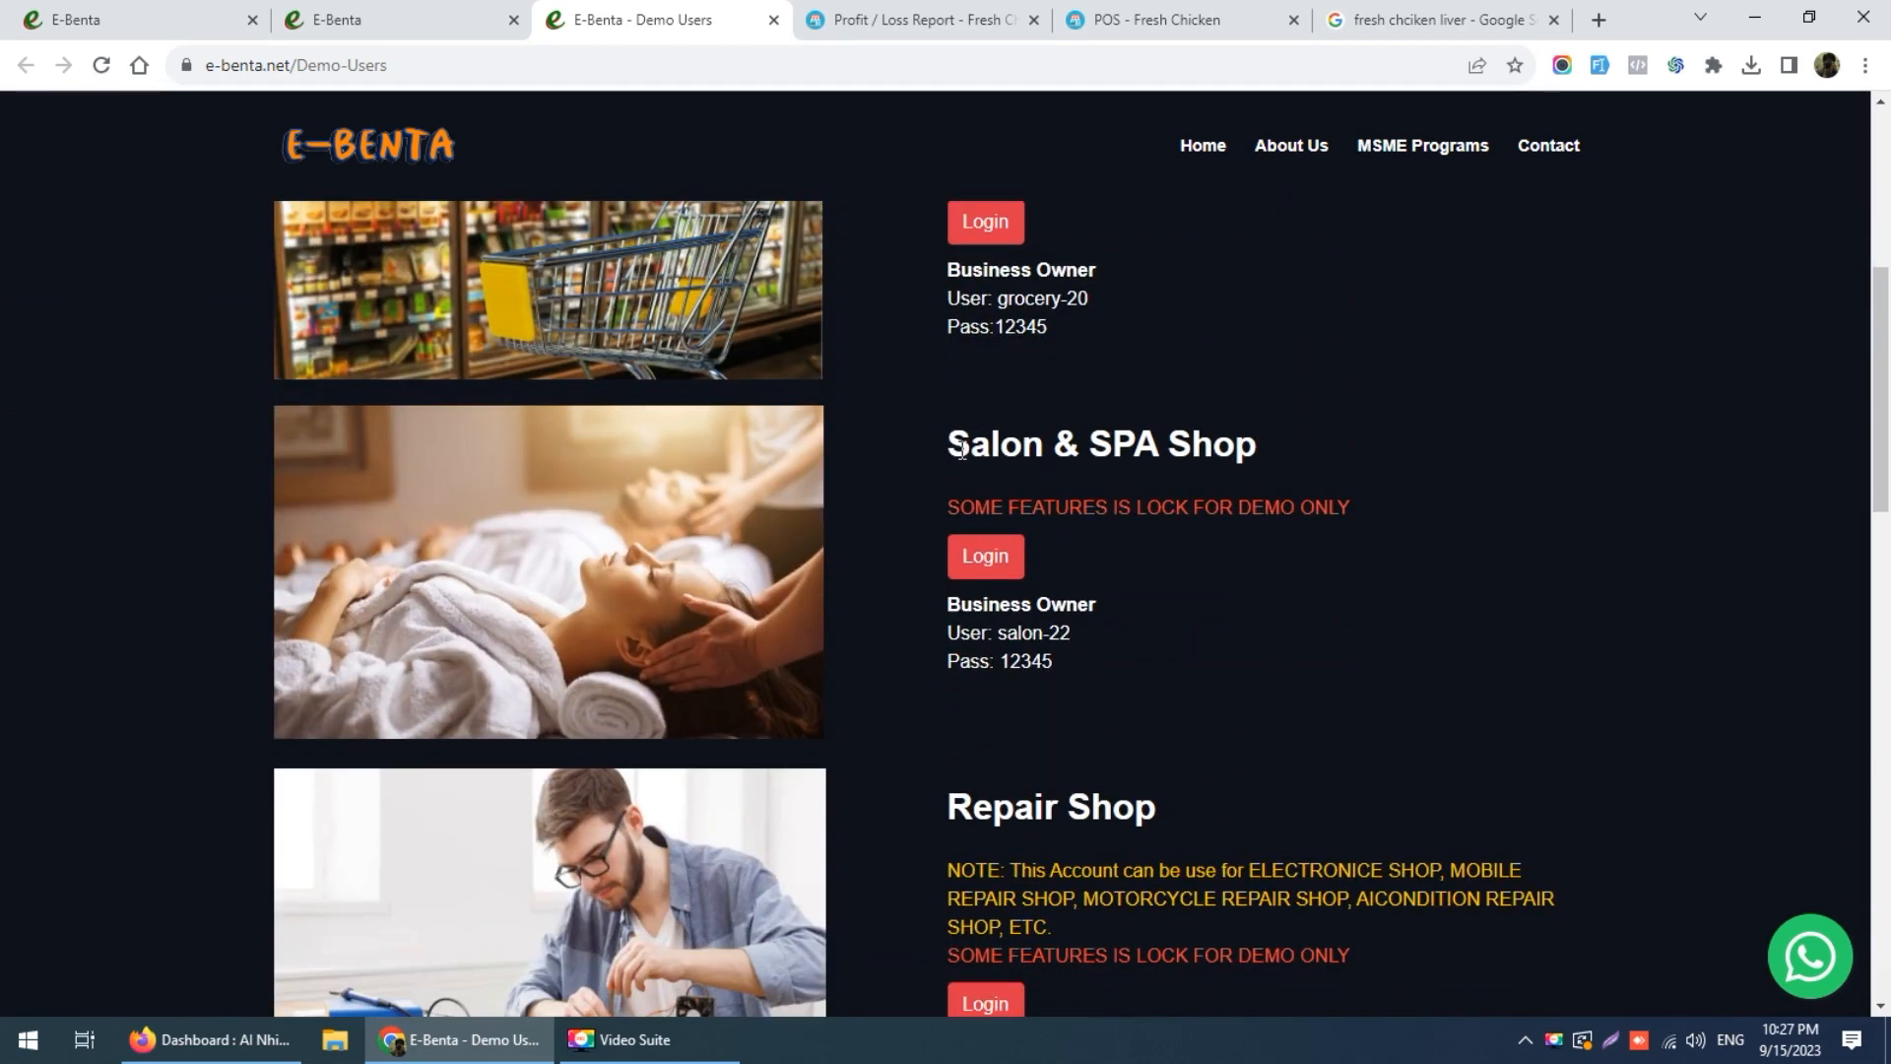
{"action": "scroll", "coordinate": [1046, 532], "scroll_direction": "down", "scroll_amount": 3}
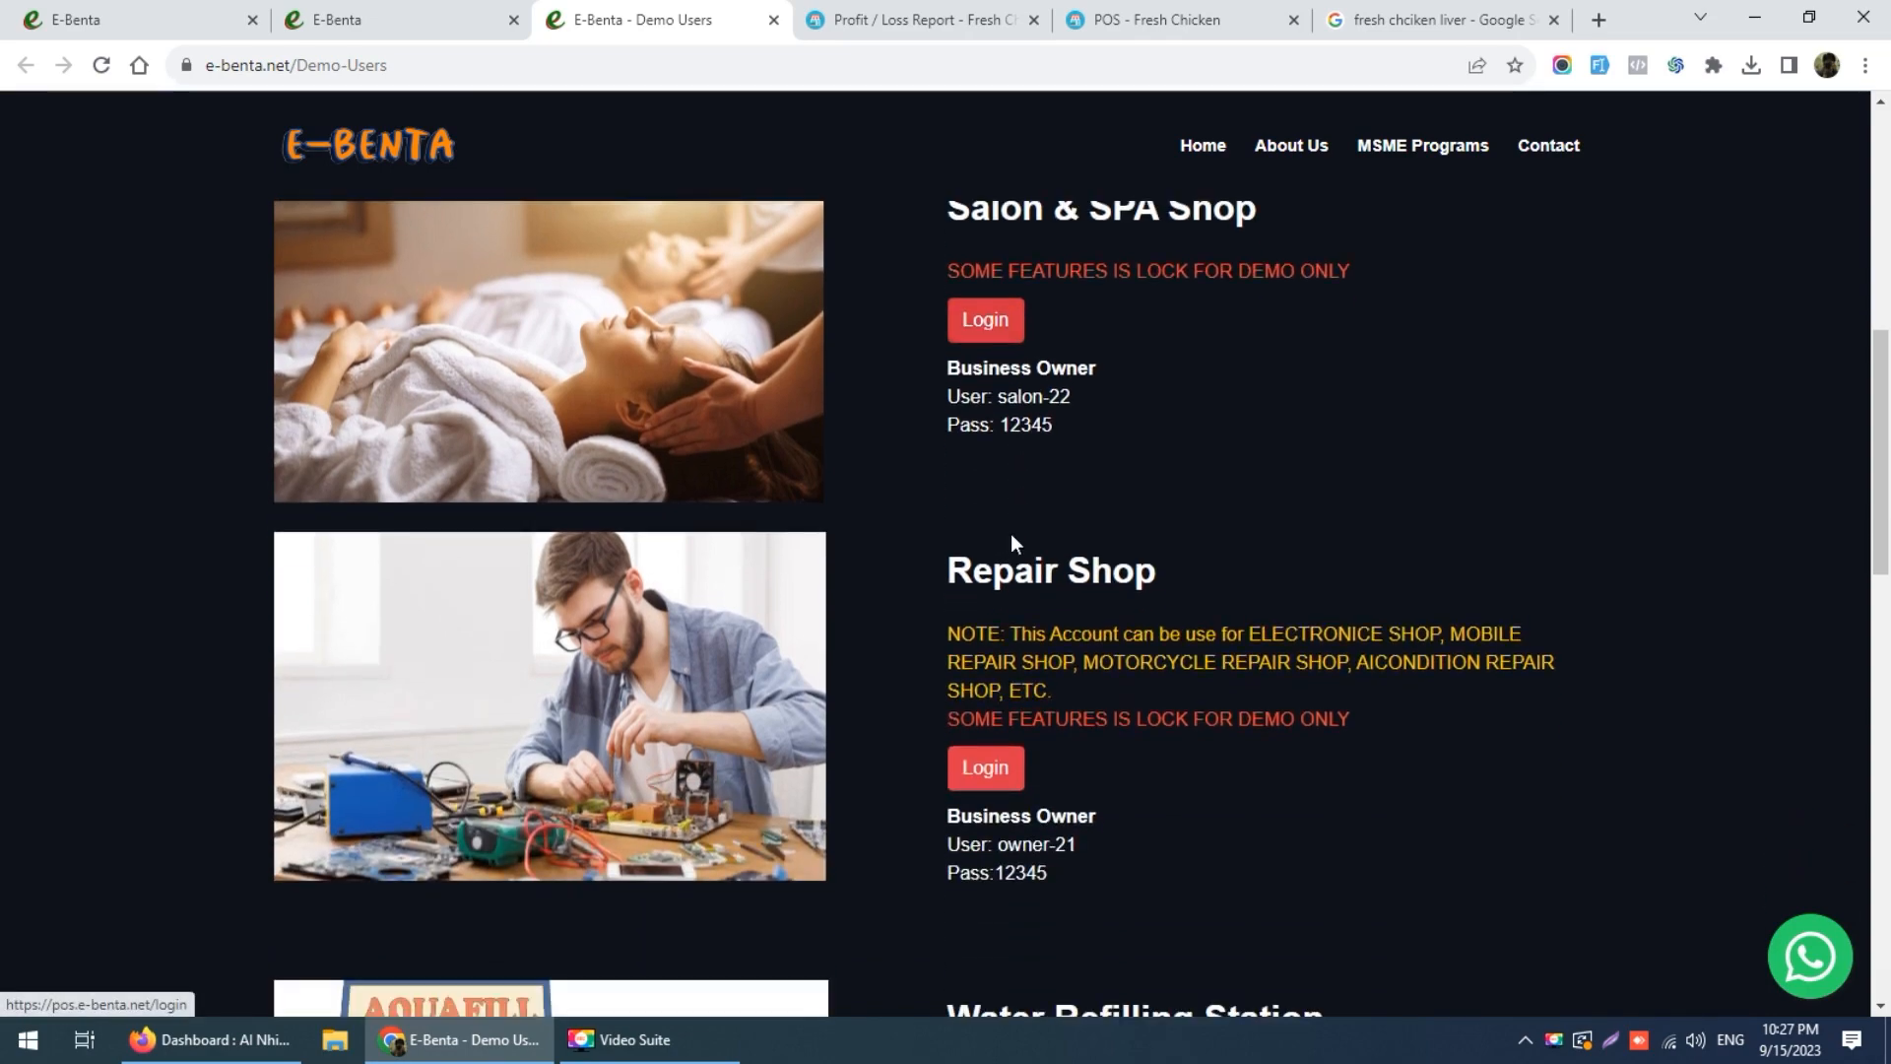
{"action": "scroll", "coordinate": [1095, 487], "scroll_direction": "down", "scroll_amount": 3}
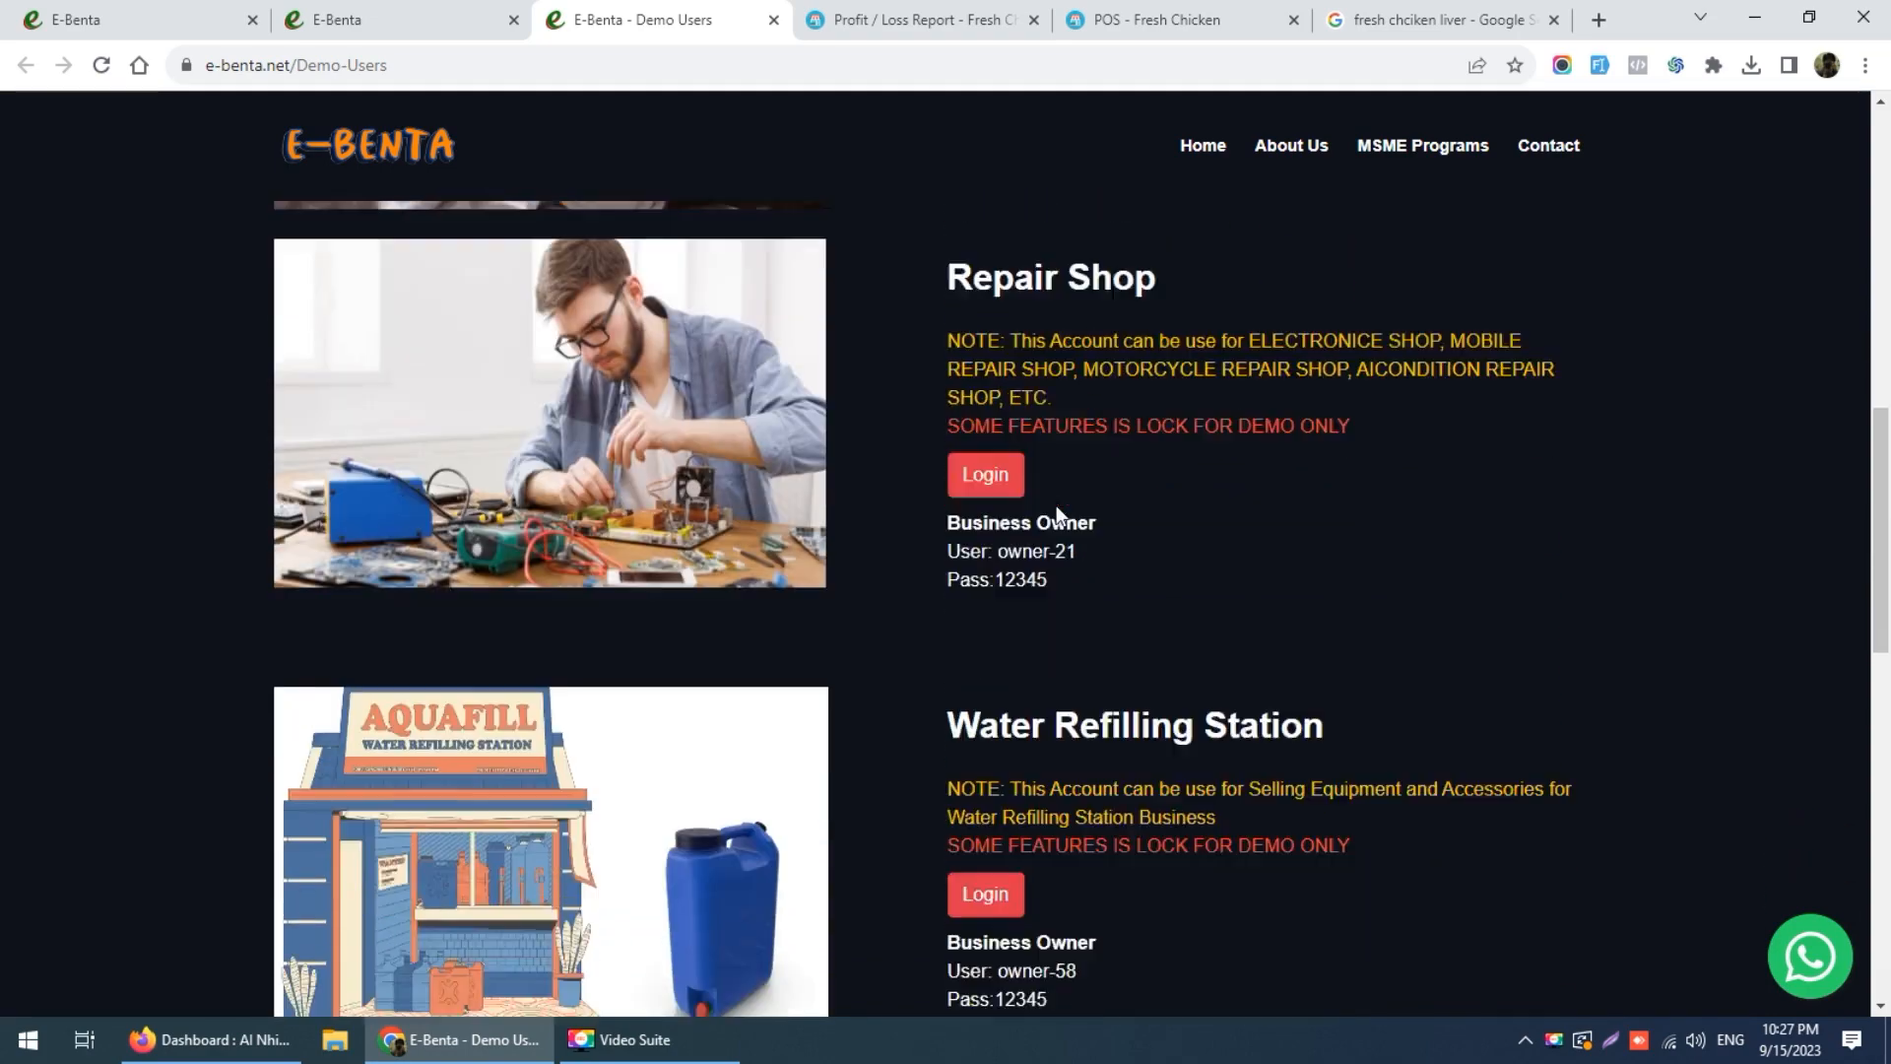
{"action": "scroll", "coordinate": [1182, 553], "scroll_direction": "down", "scroll_amount": 2}
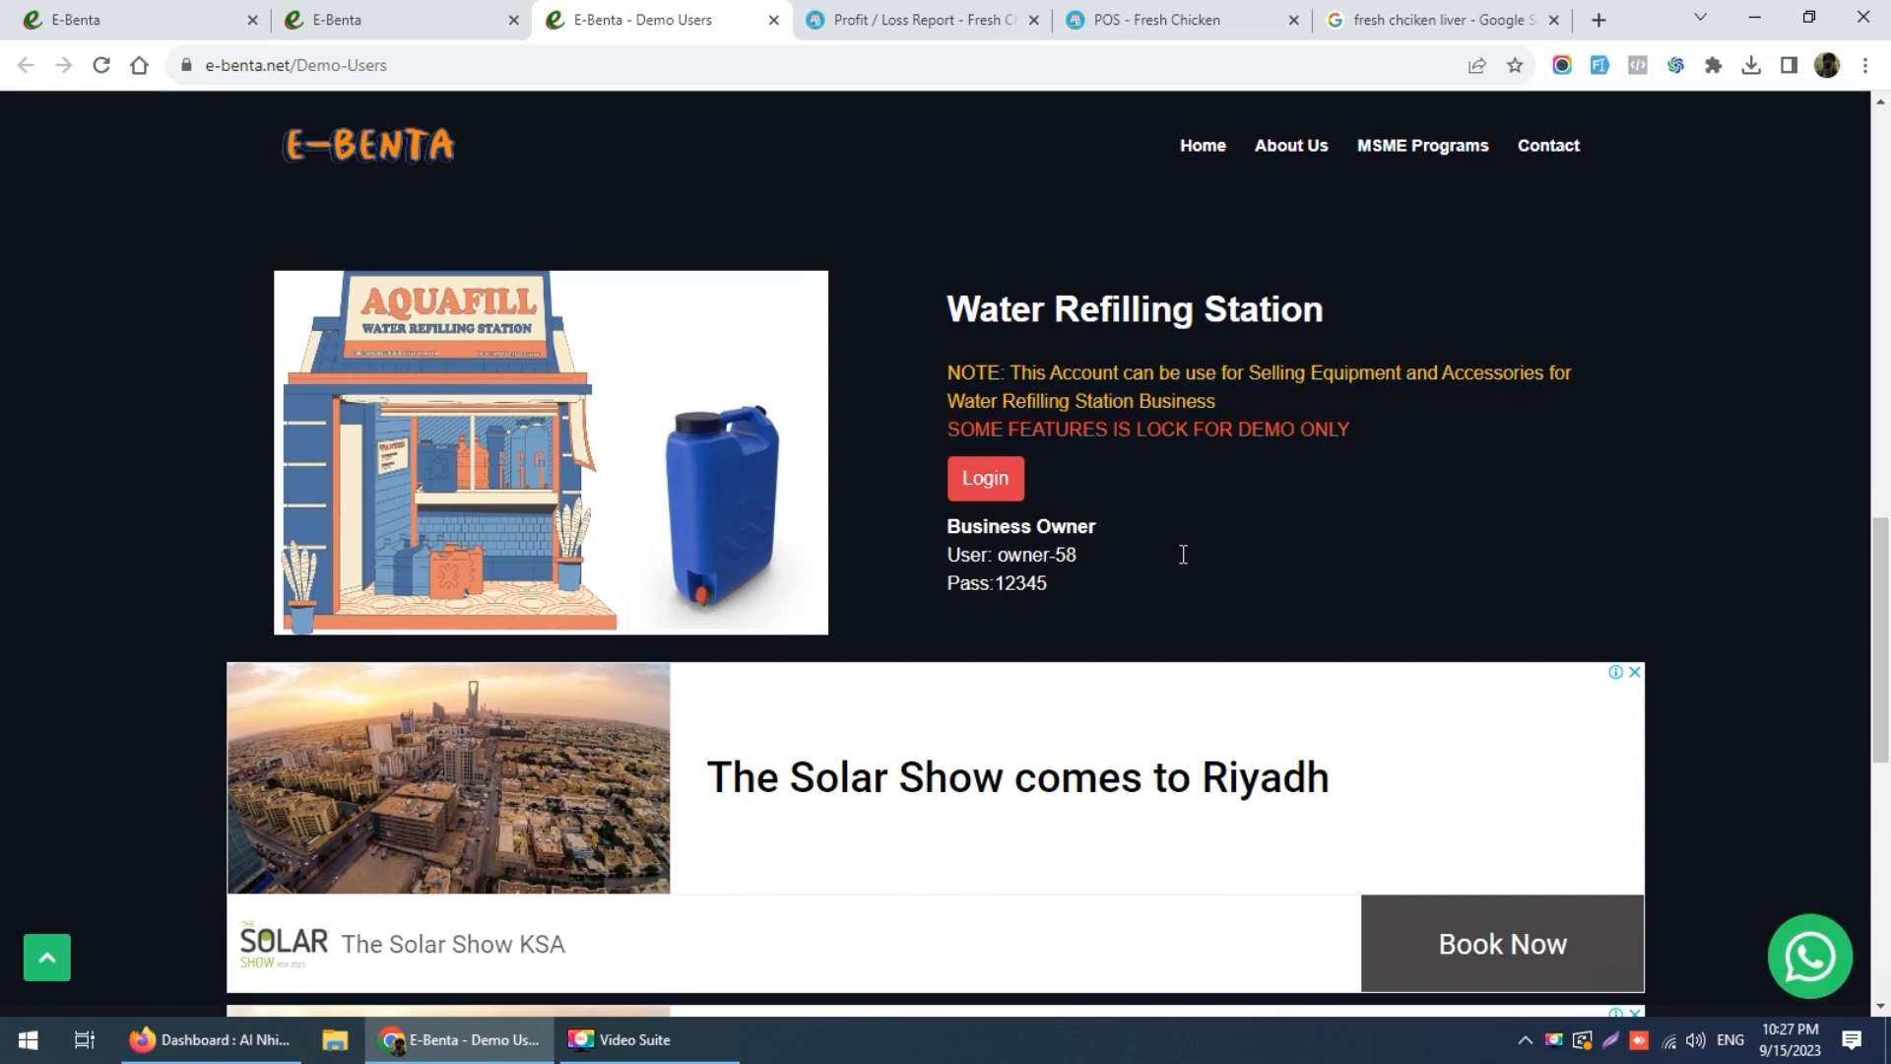
{"action": "scroll", "coordinate": [1156, 473], "scroll_direction": "up", "scroll_amount": 4}
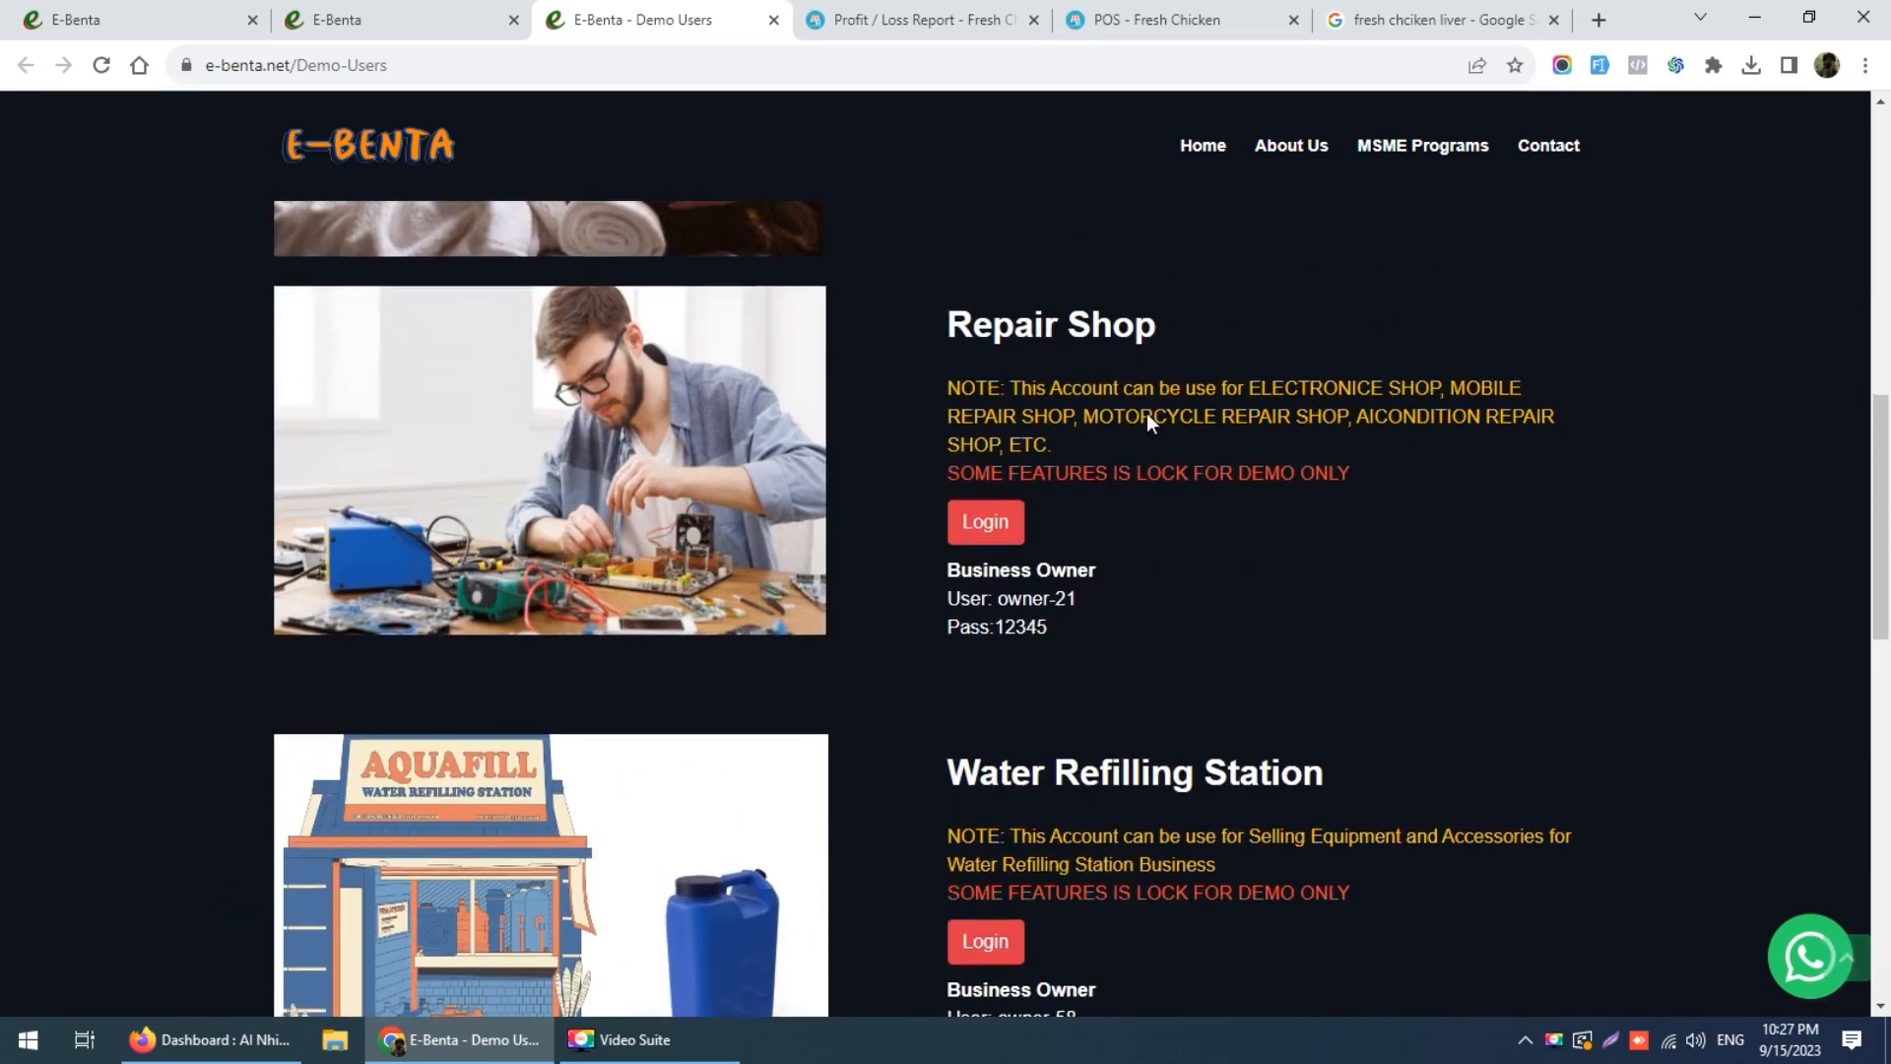
{"action": "left_click", "coordinate": [911, 15]}
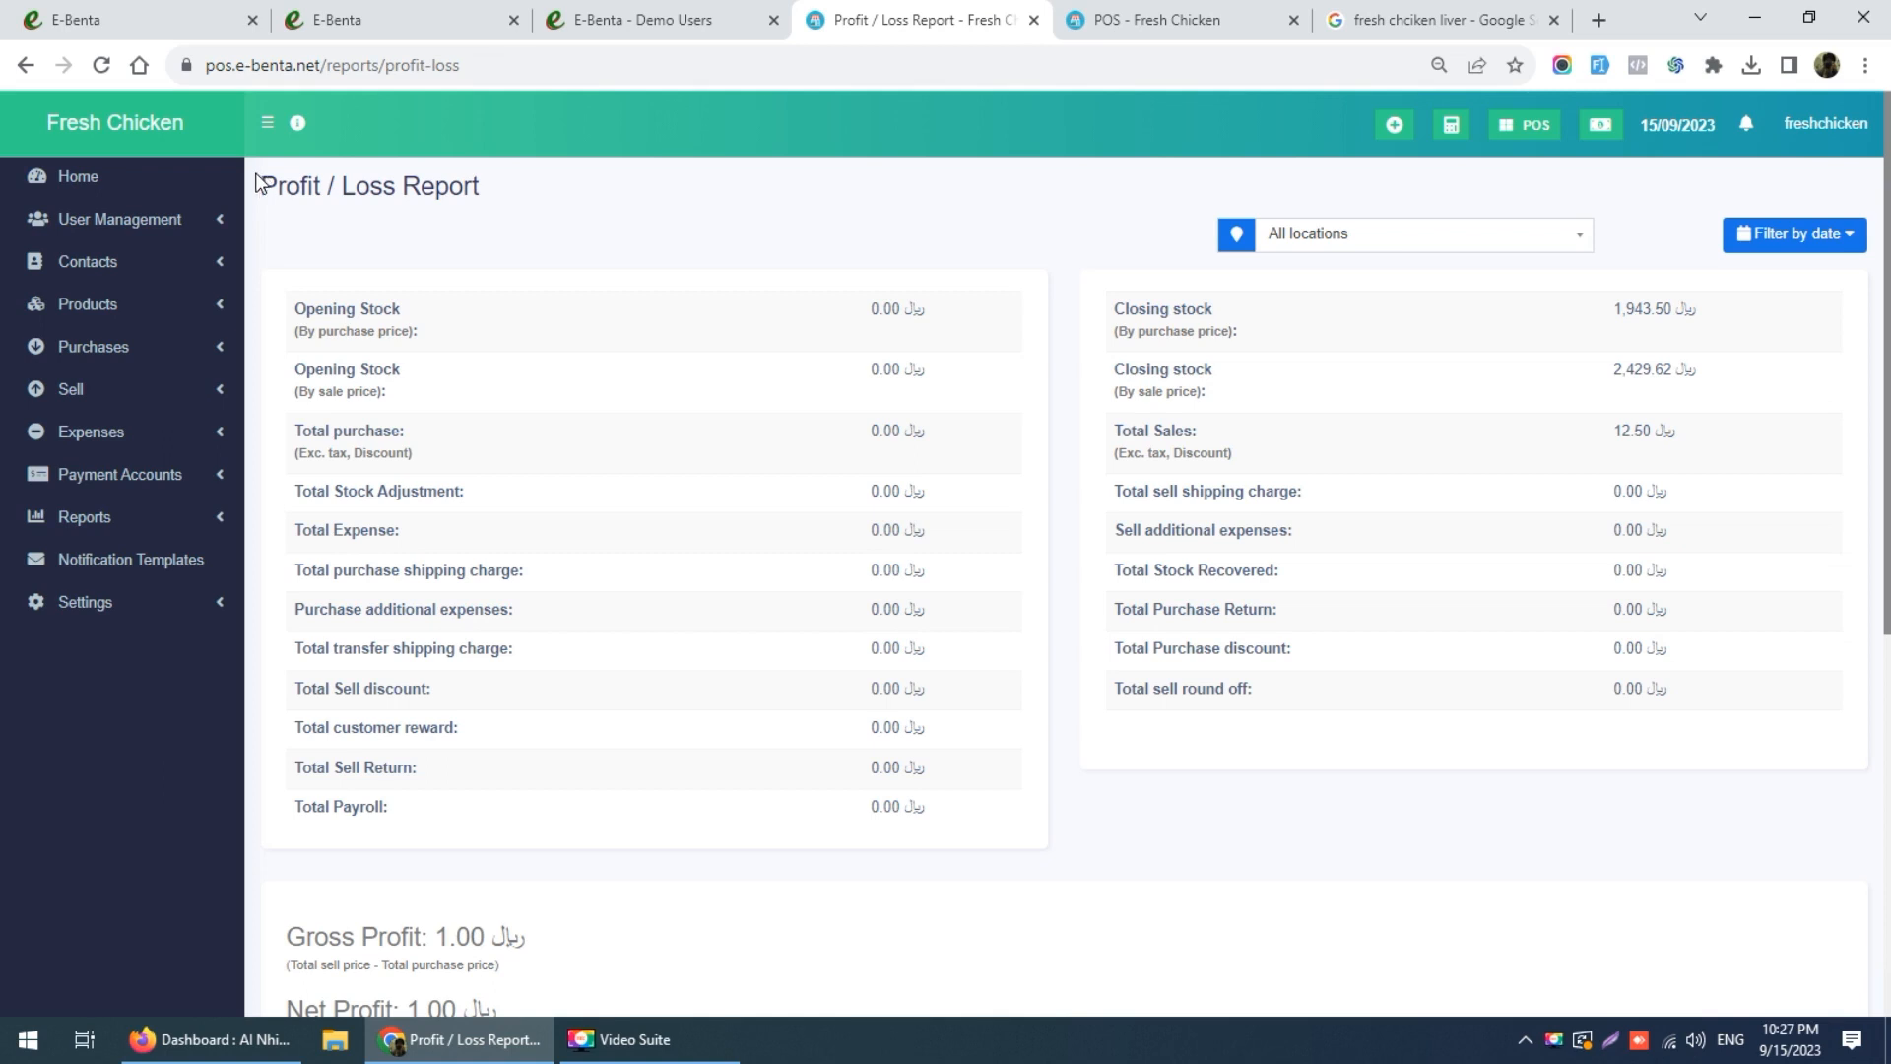
Step: Open Settings > Package Subscription and scroll down to the Gold, Silver and Bronze packages
{"action": "left_click", "coordinate": [125, 608]}
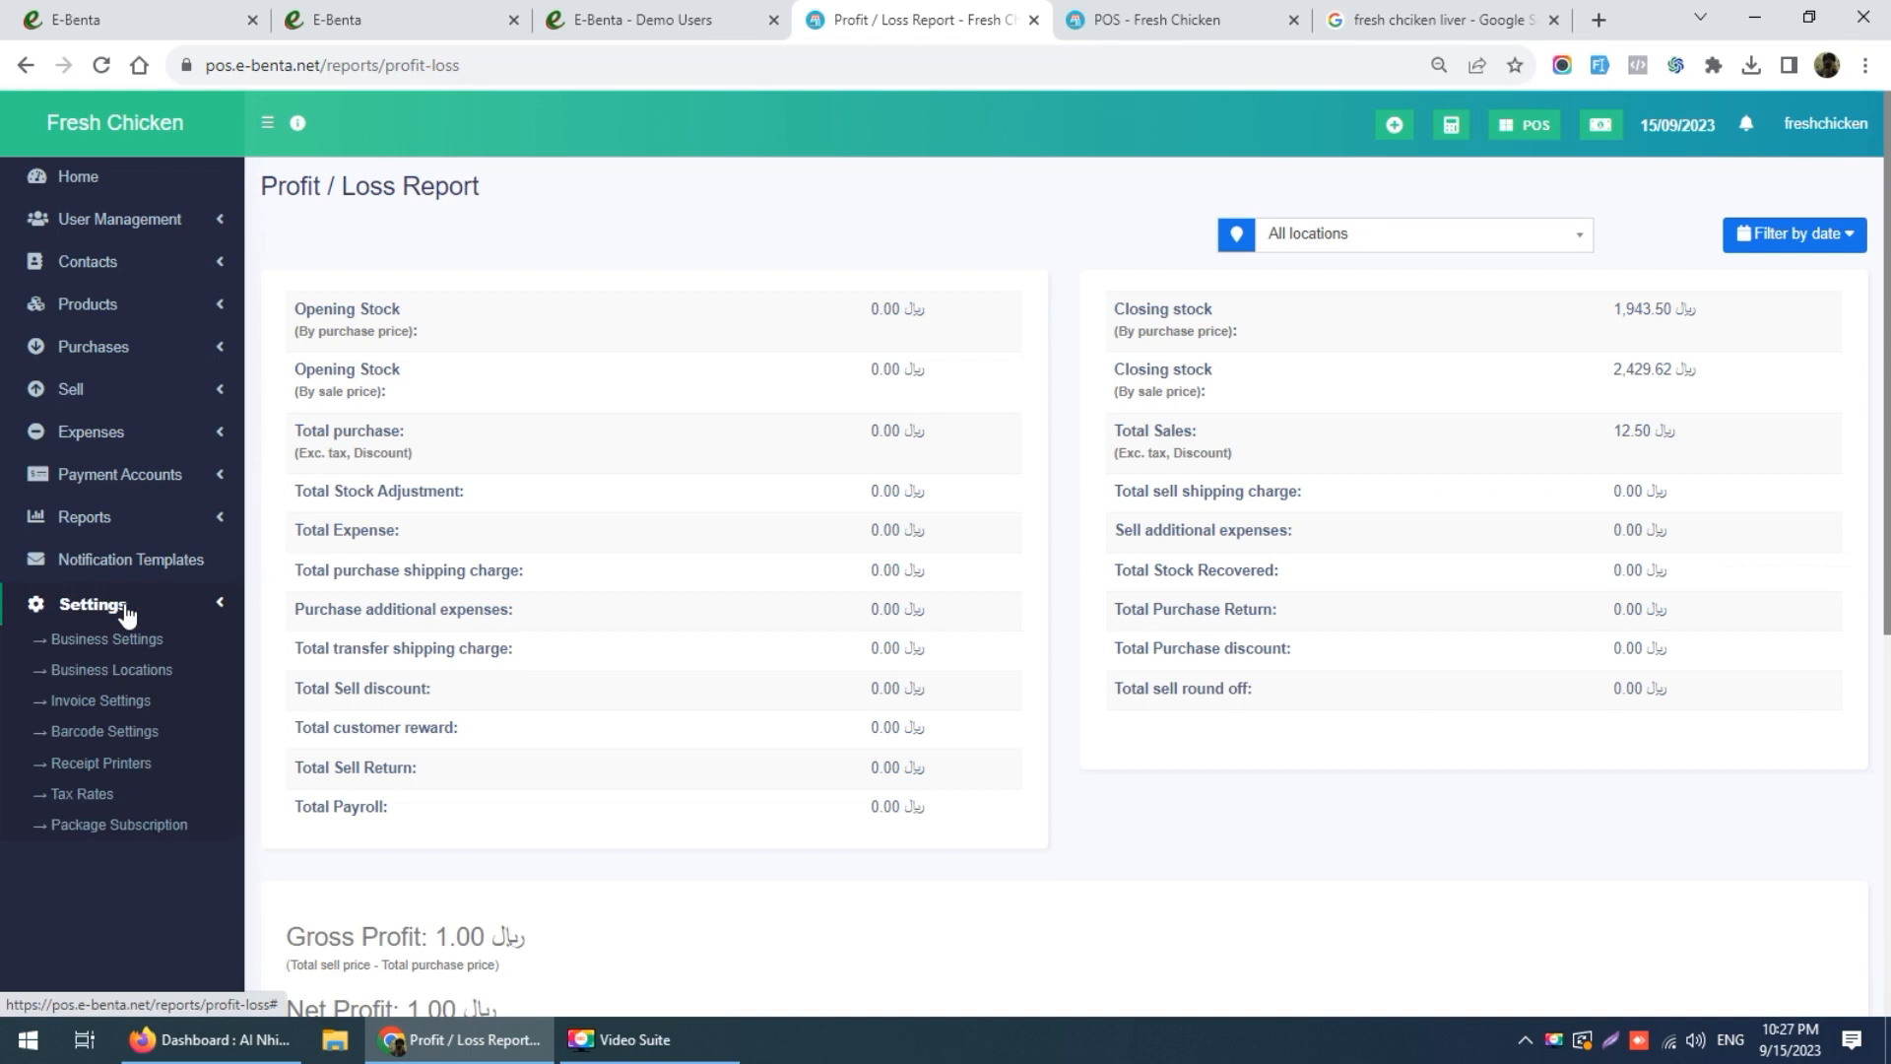
{"action": "left_click", "coordinate": [126, 608]}
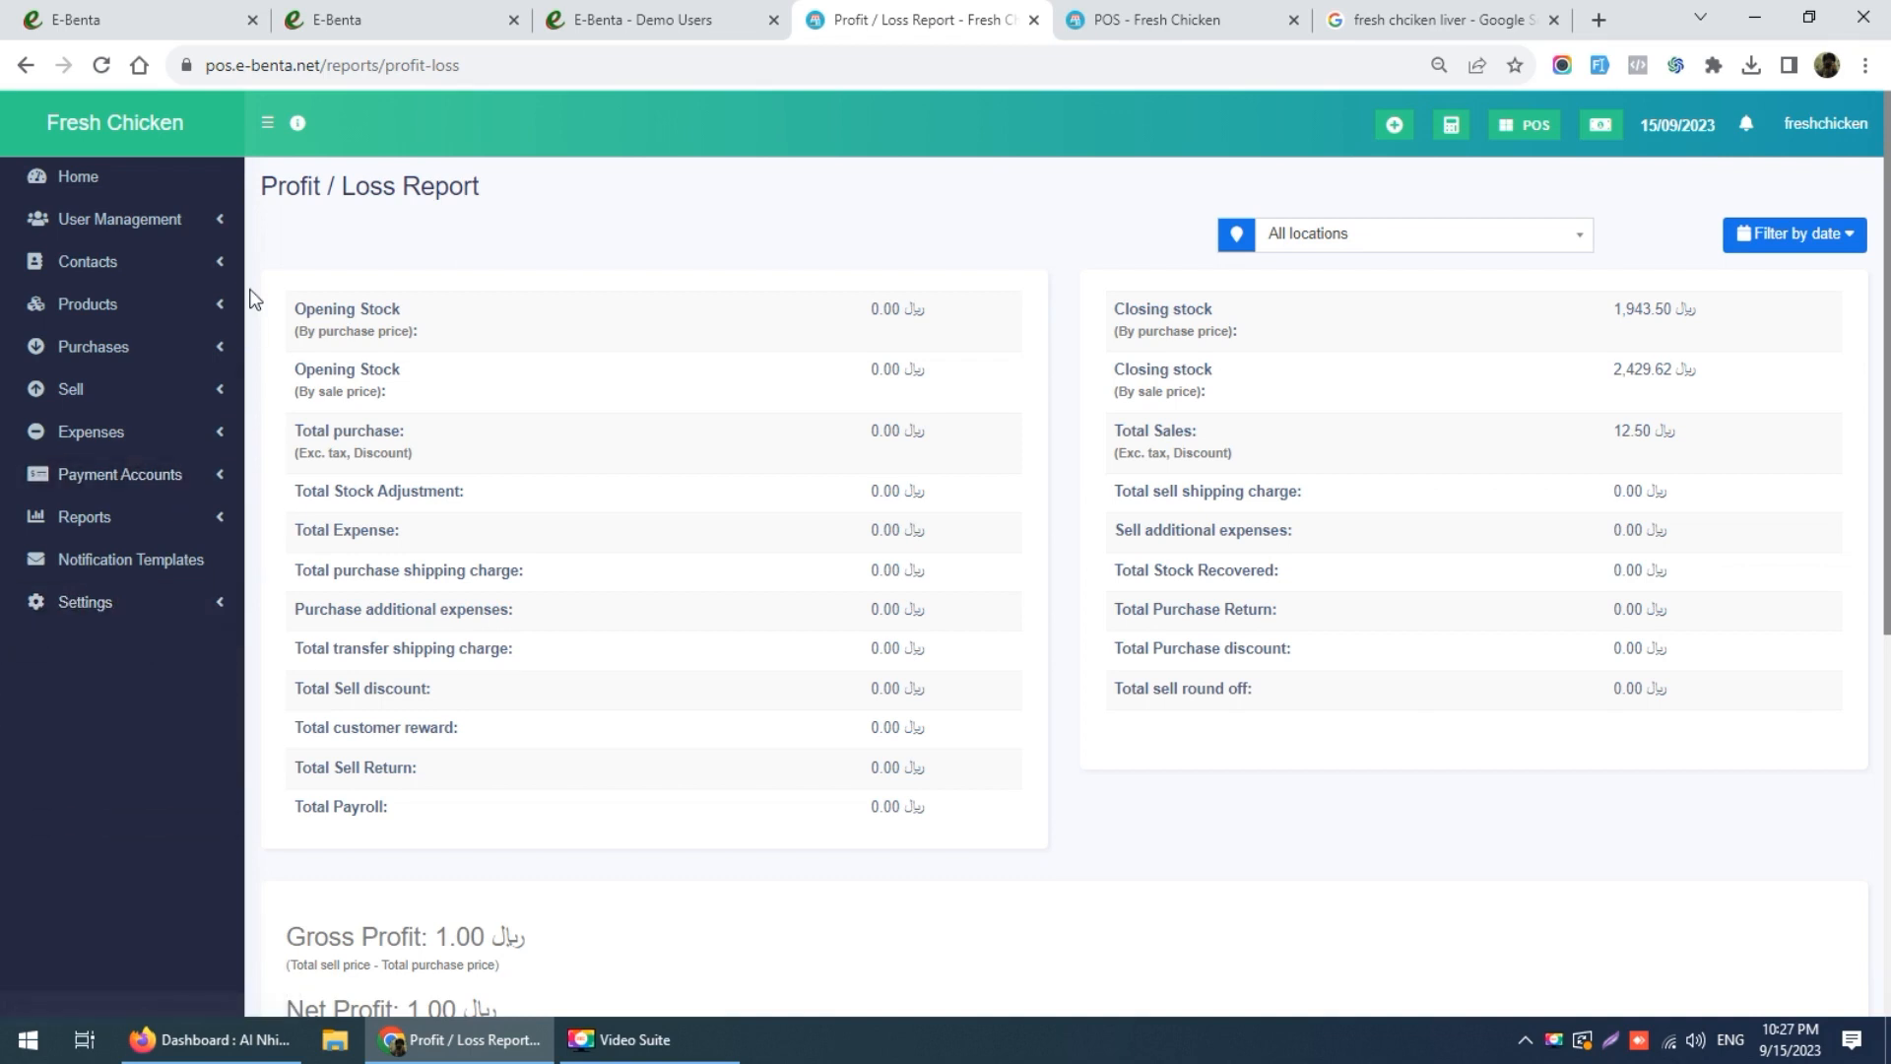
{"action": "left_click", "coordinate": [122, 605]}
{"action": "left_click", "coordinate": [115, 833]}
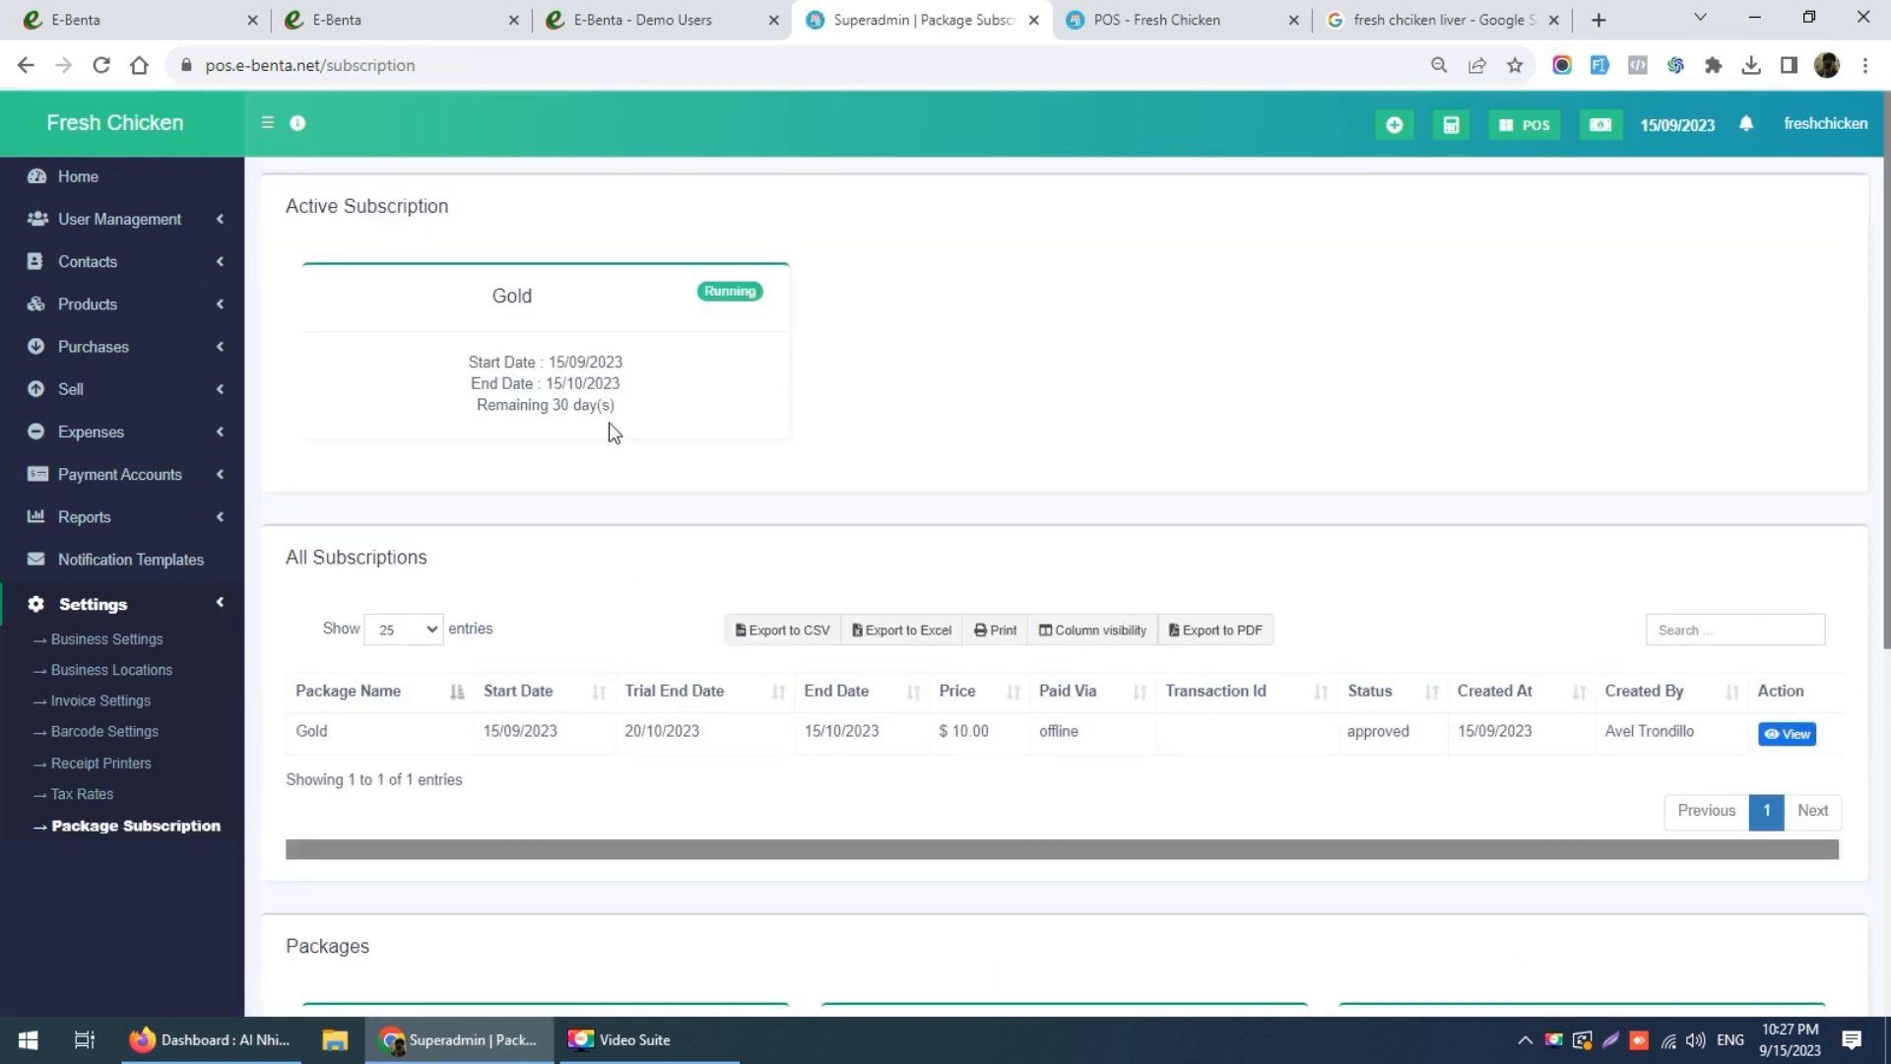
{"action": "scroll", "coordinate": [594, 430], "scroll_direction": "down", "scroll_amount": 5}
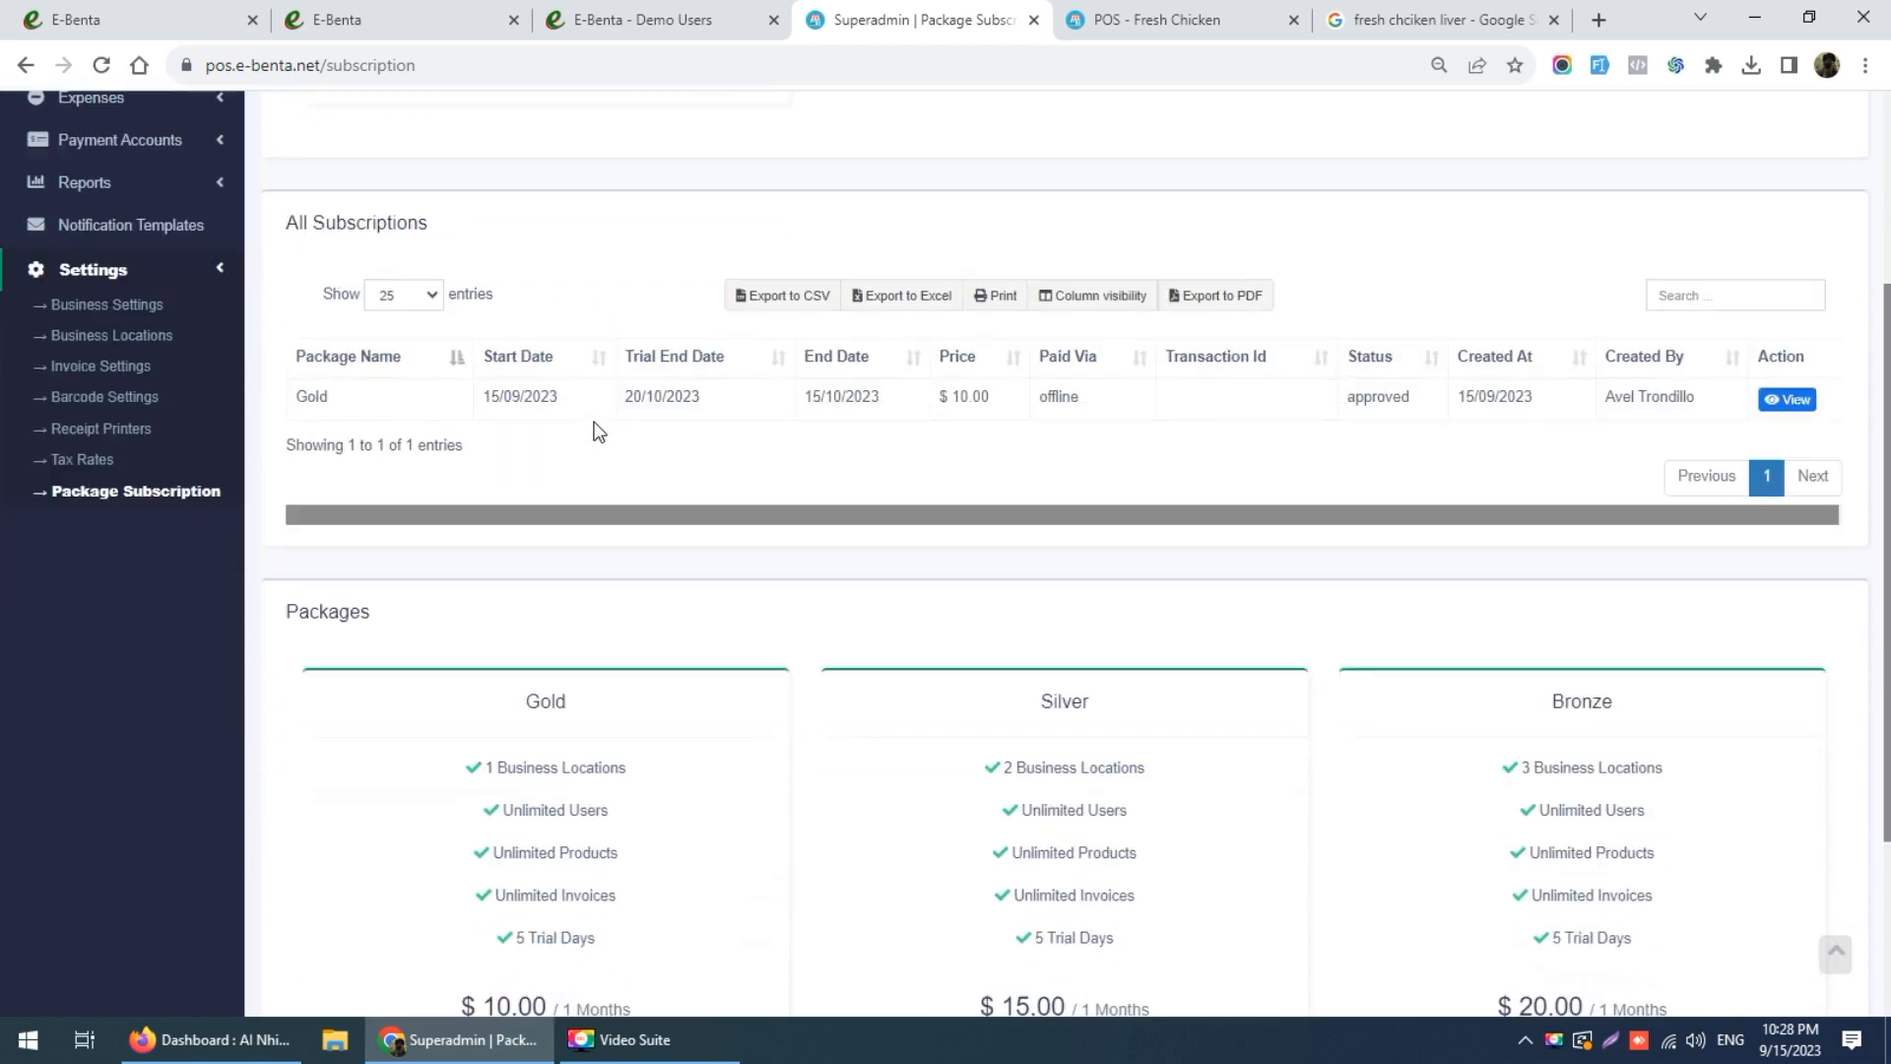
{"action": "scroll", "coordinate": [621, 594], "scroll_direction": "down", "scroll_amount": 2}
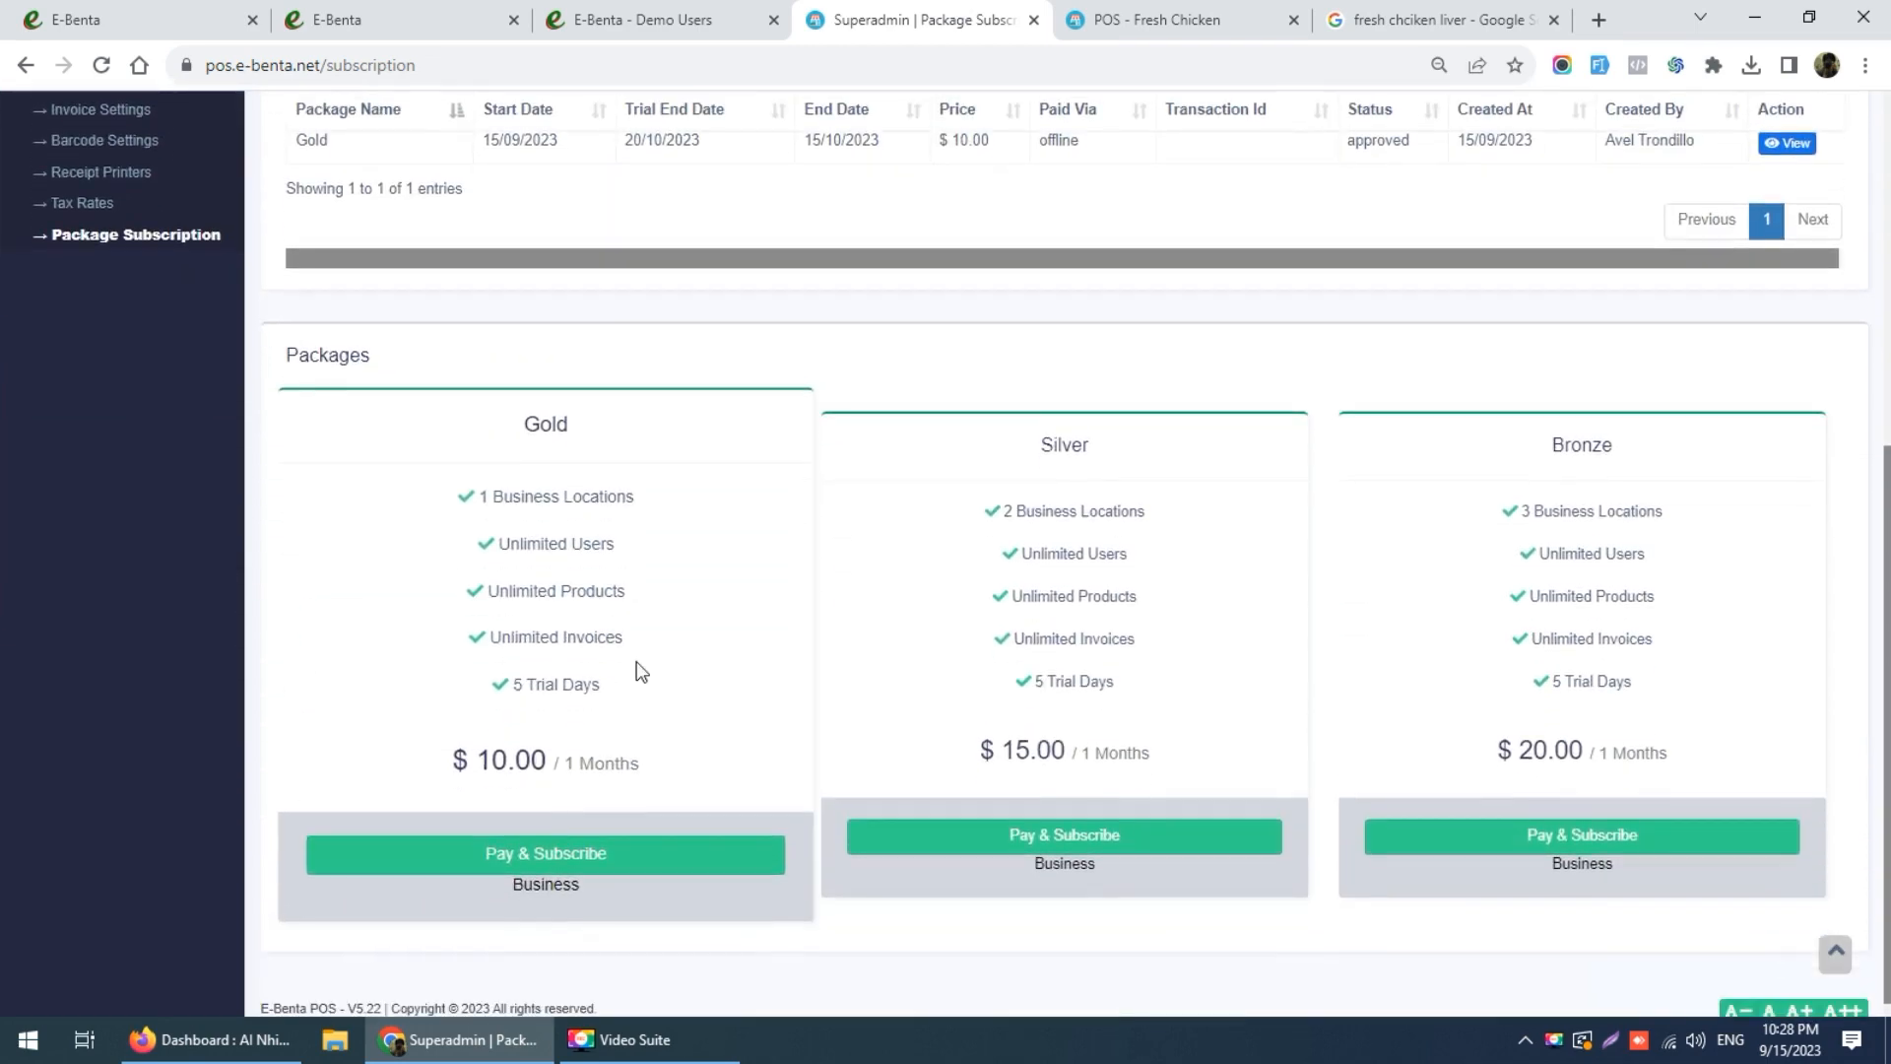
Step: Select the Gold price $ 10.00 and search Google for it
{"action": "left_click_drag", "start_coordinate": [450, 760], "coordinate": [544, 760]}
{"action": "right_click", "coordinate": [544, 760]}
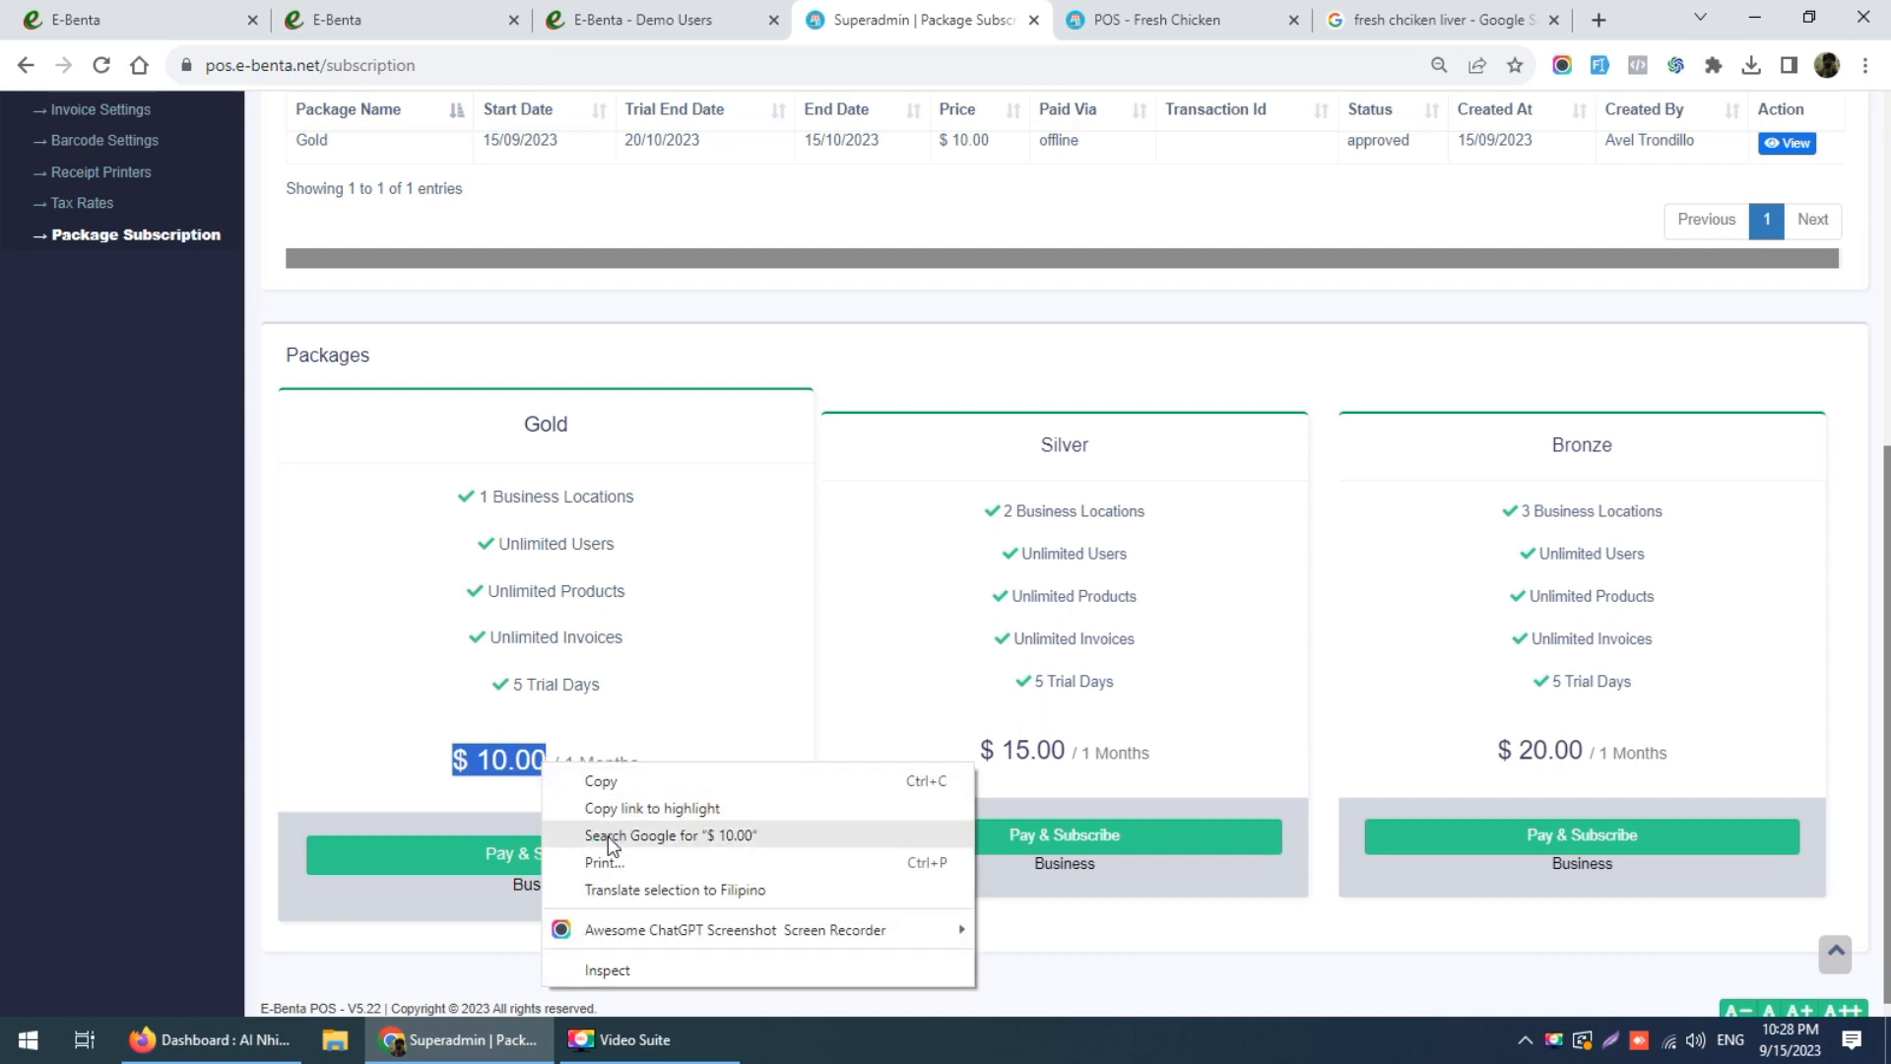
{"action": "left_click", "coordinate": [610, 837]}
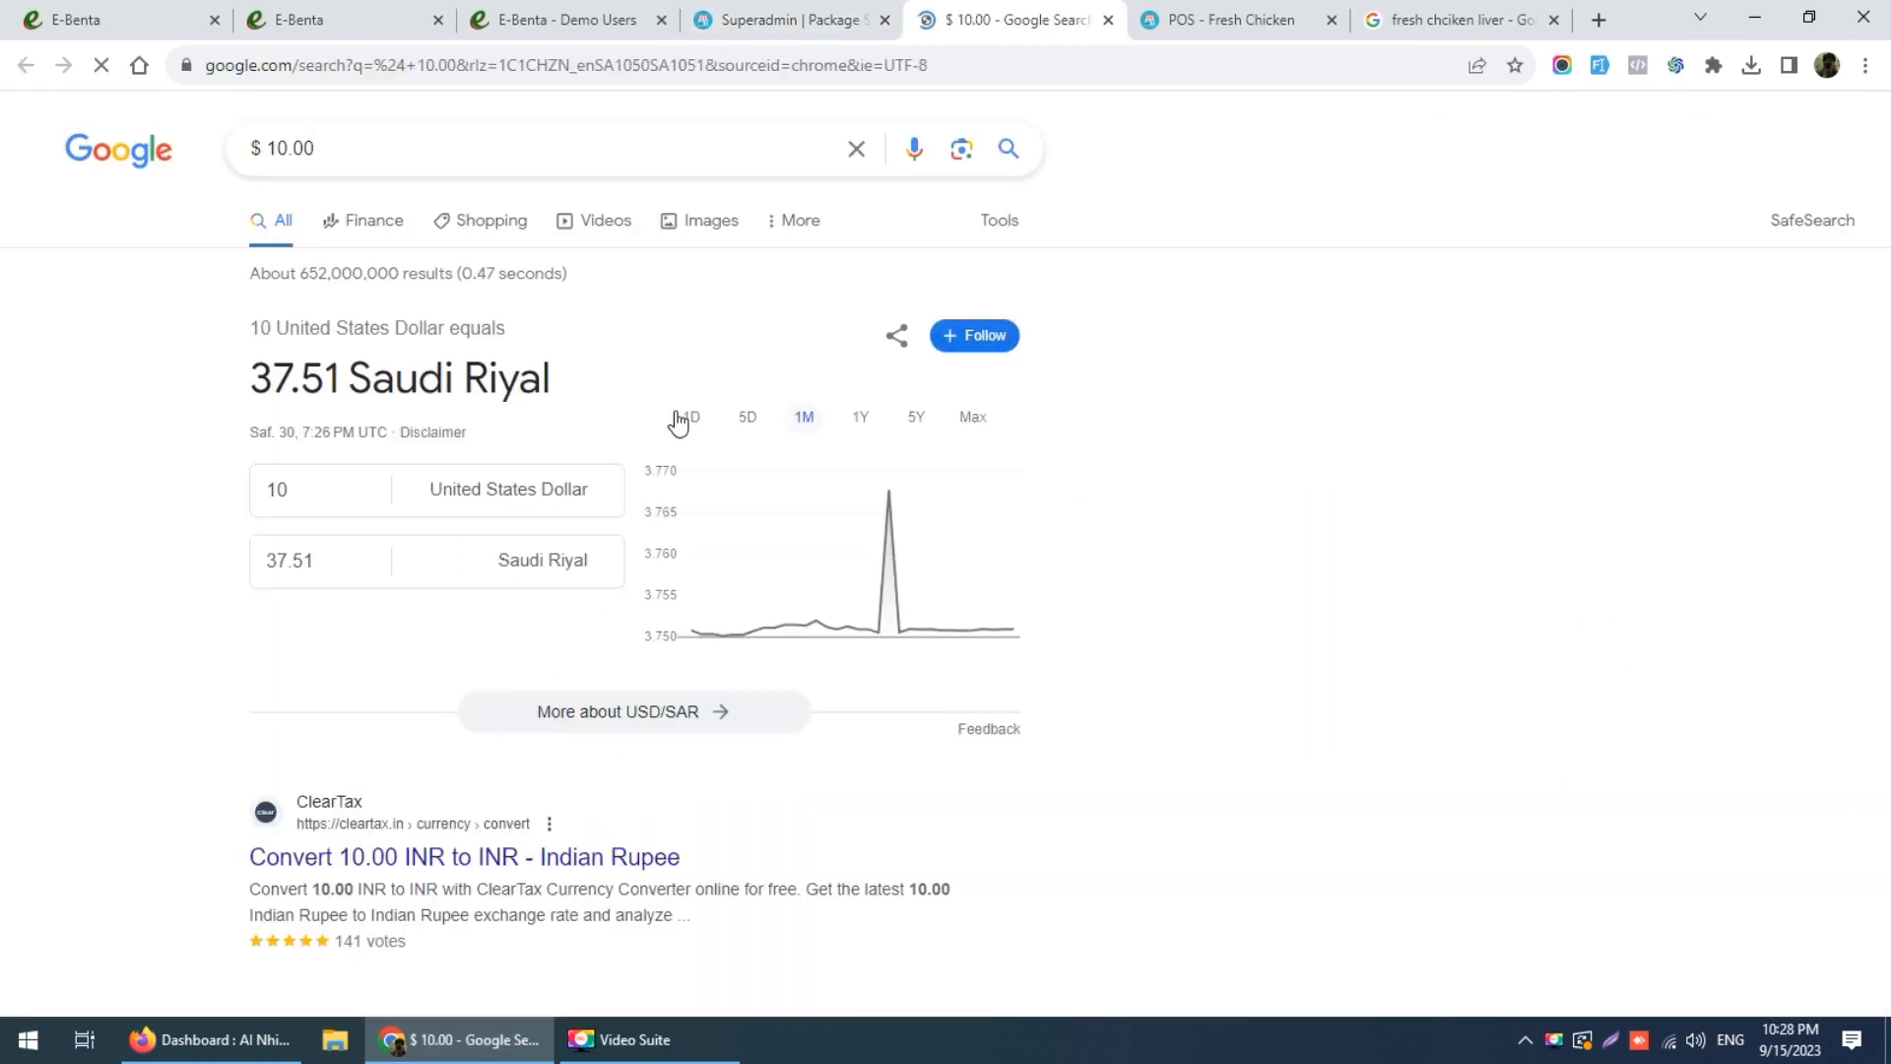
Step: Switch the converter from Saudi Riyal to Philippine peso (567.48), then return to the packages page
{"action": "left_click_drag", "start_coordinate": [266, 560], "coordinate": [342, 562]}
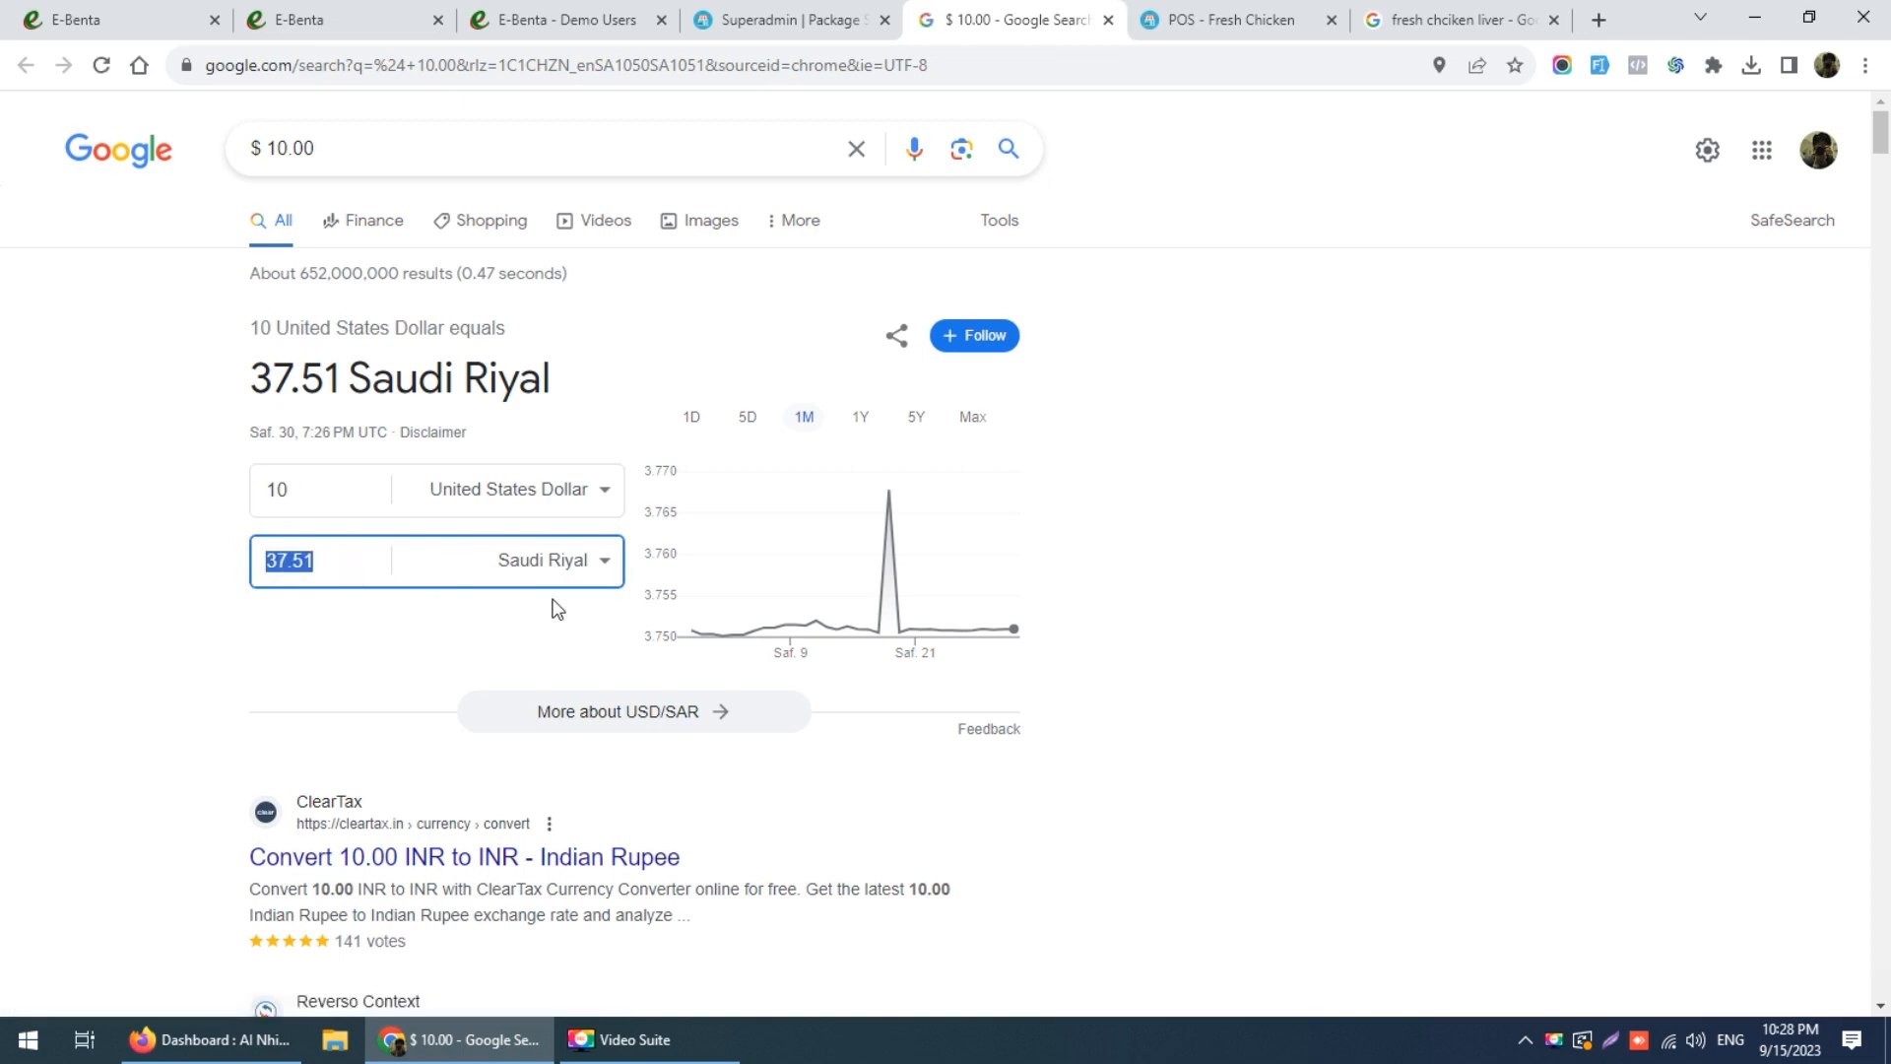
{"action": "left_click", "coordinate": [569, 573]}
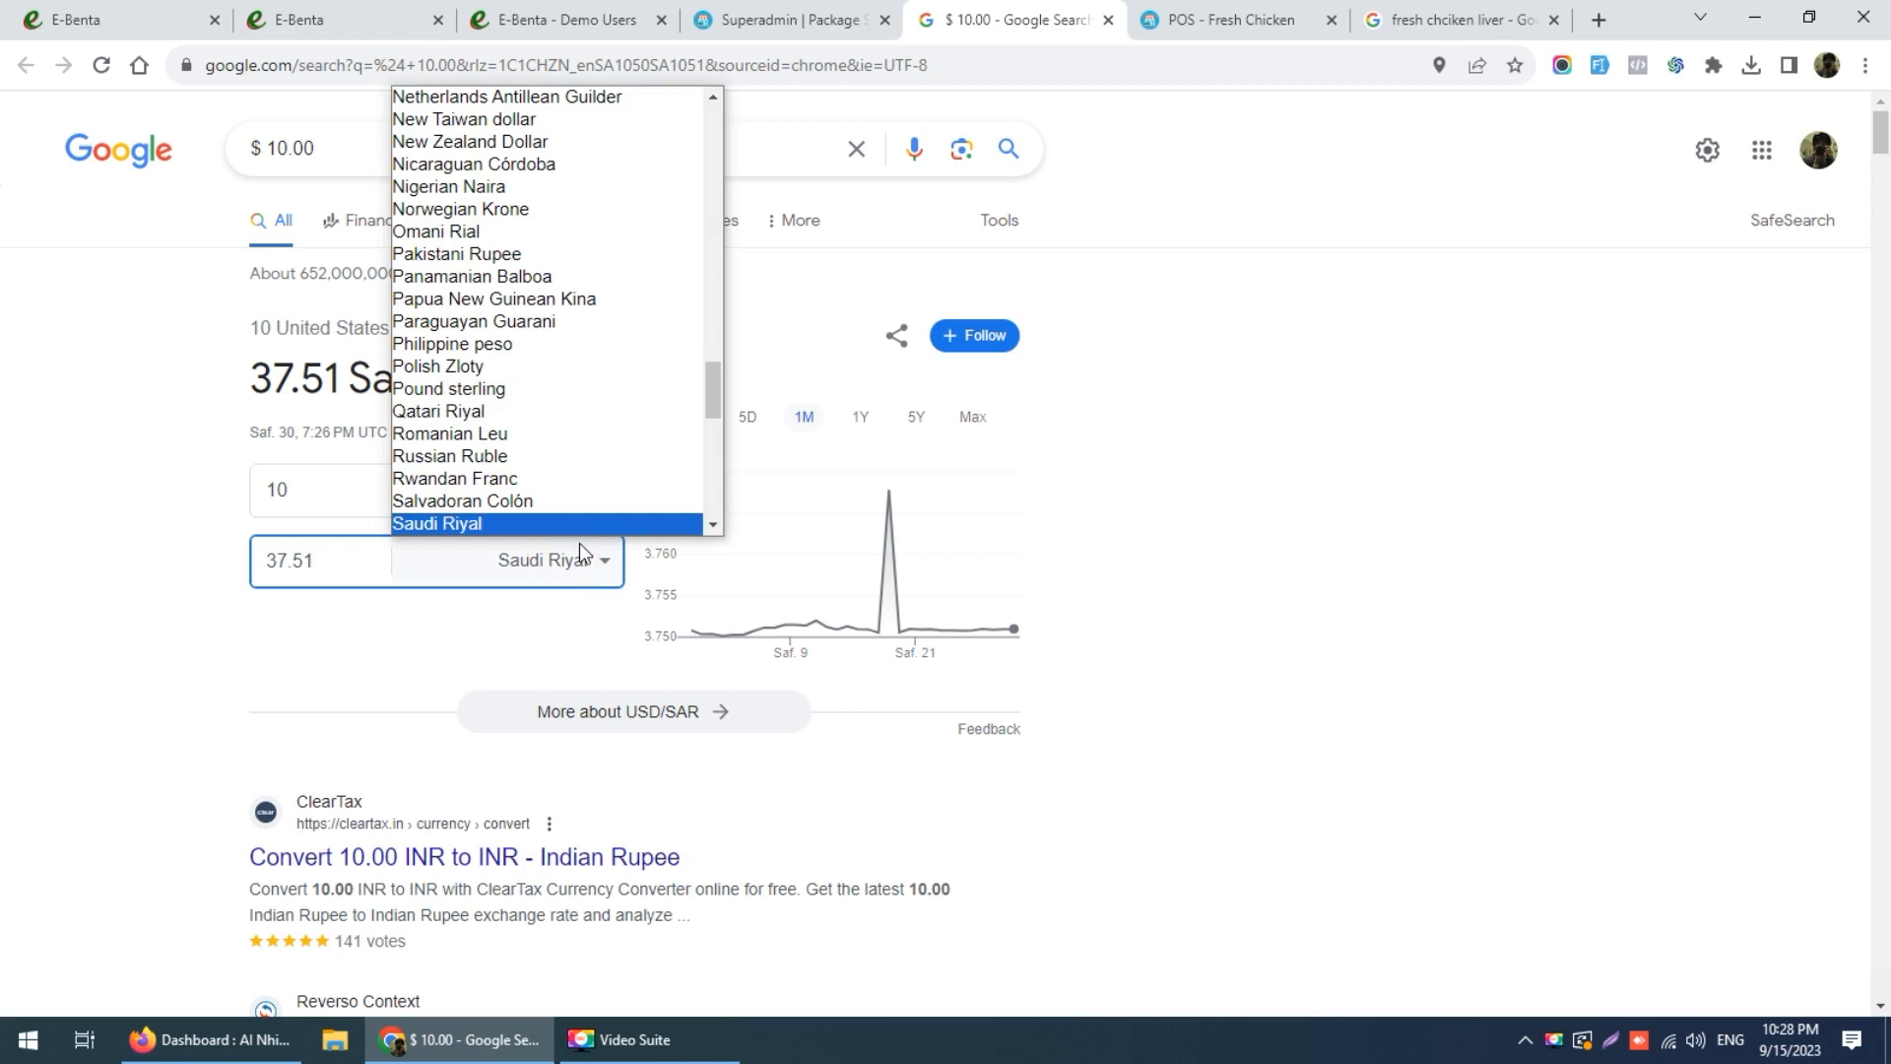
{"action": "left_click", "coordinate": [581, 344]}
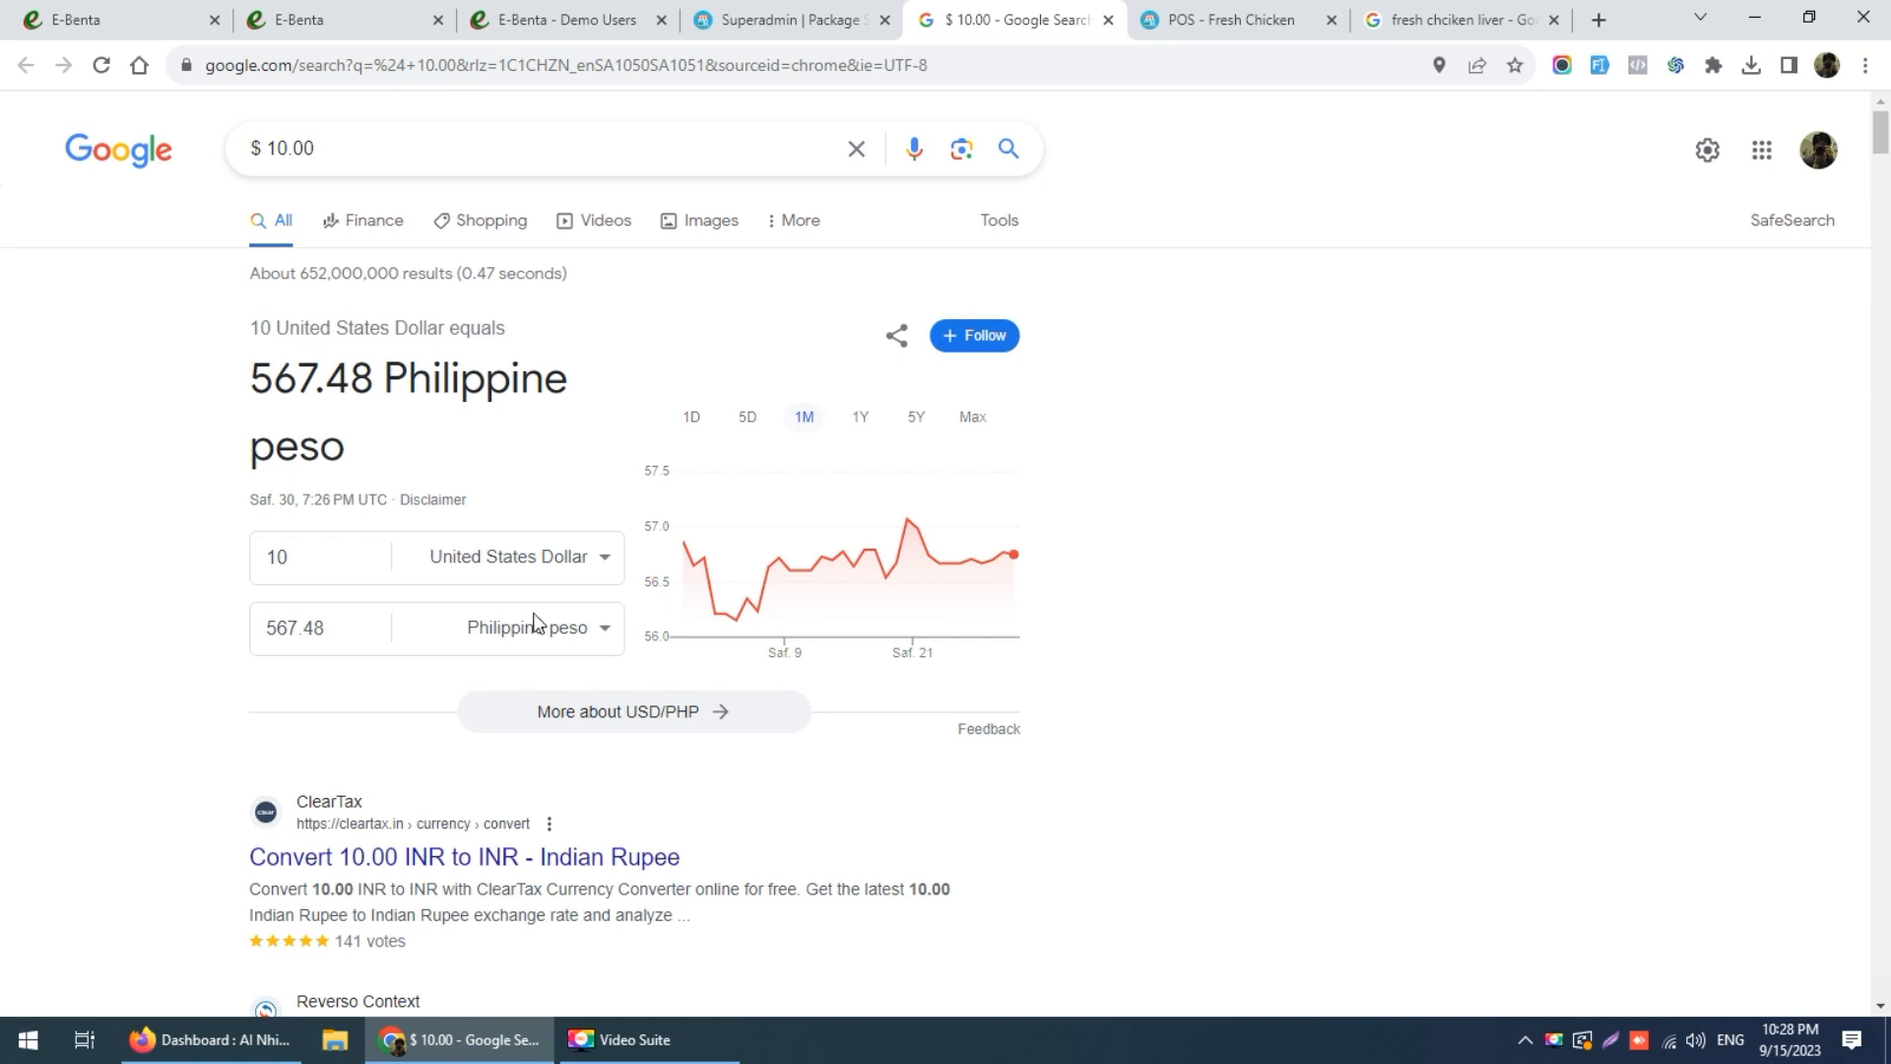
{"action": "left_click", "coordinate": [760, 12]}
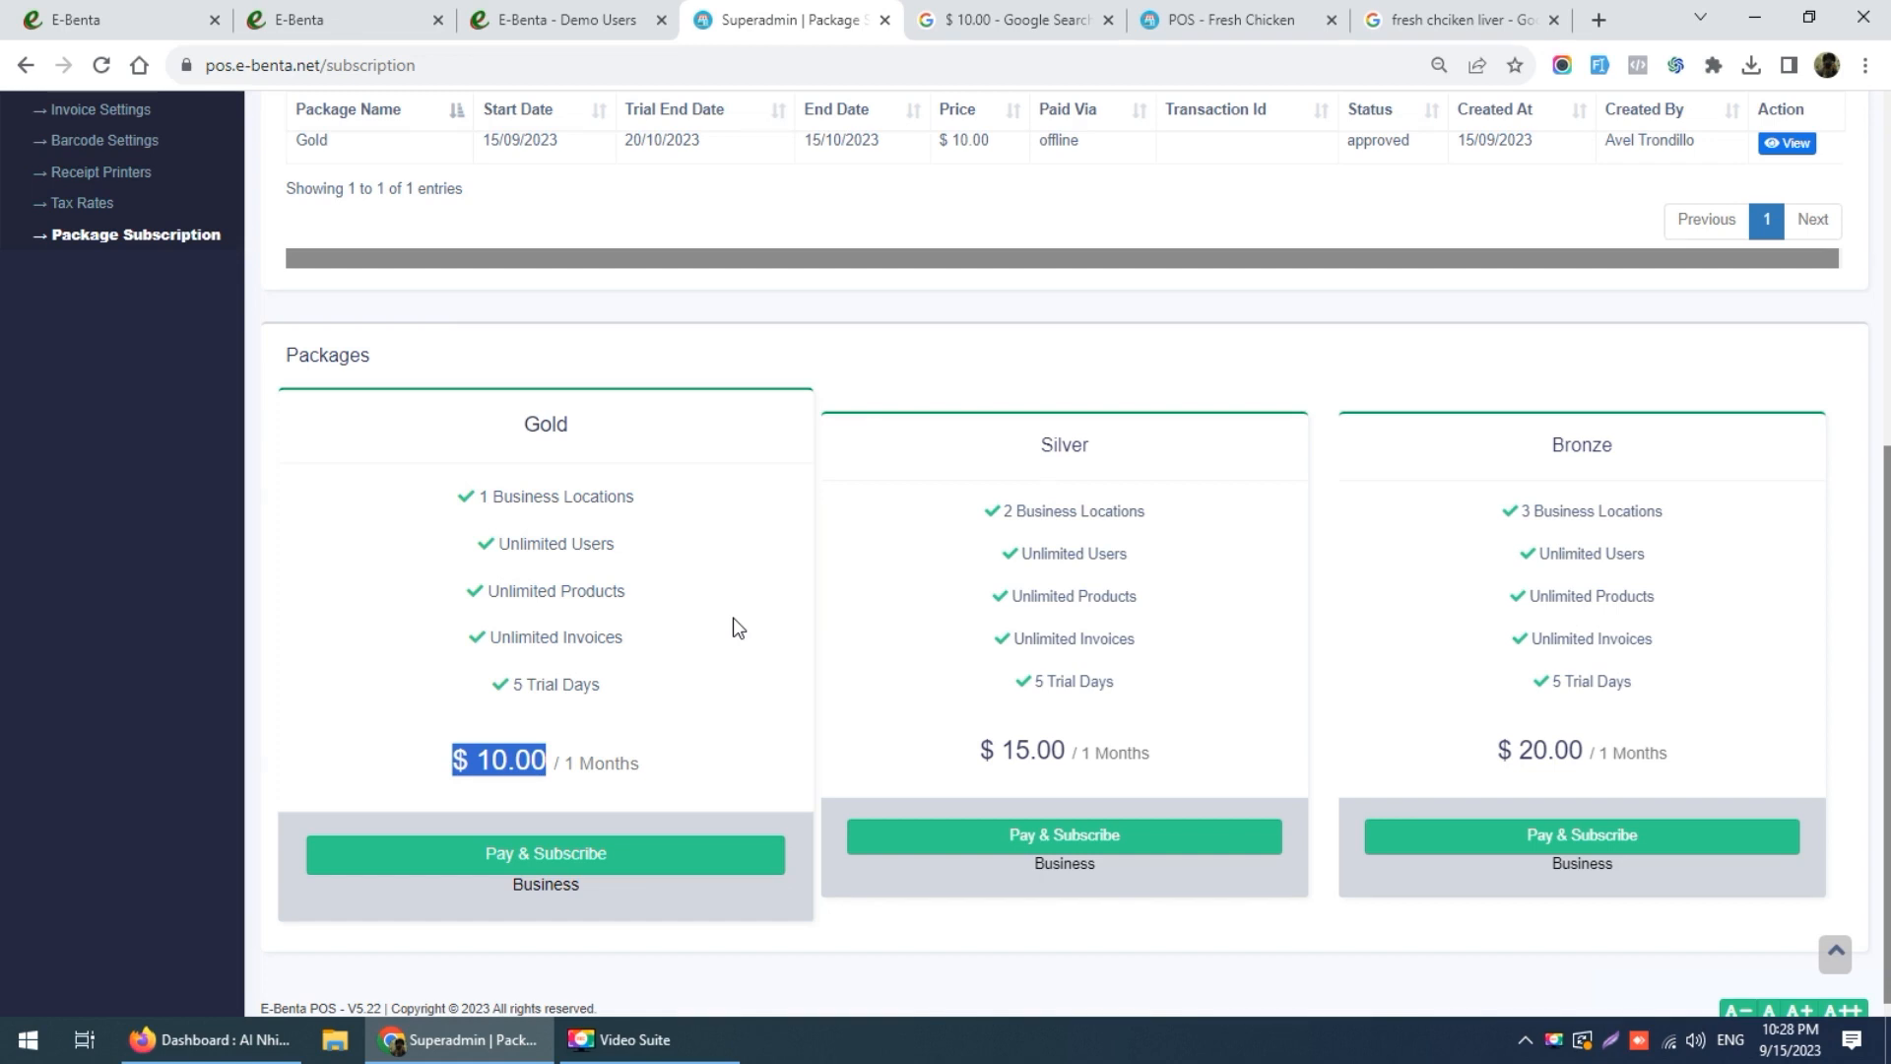
Step: Scroll back up, collapse Settings in the sidebar and go to the Home dashboard
{"action": "scroll", "coordinate": [737, 627], "scroll_direction": "up", "scroll_amount": 6}
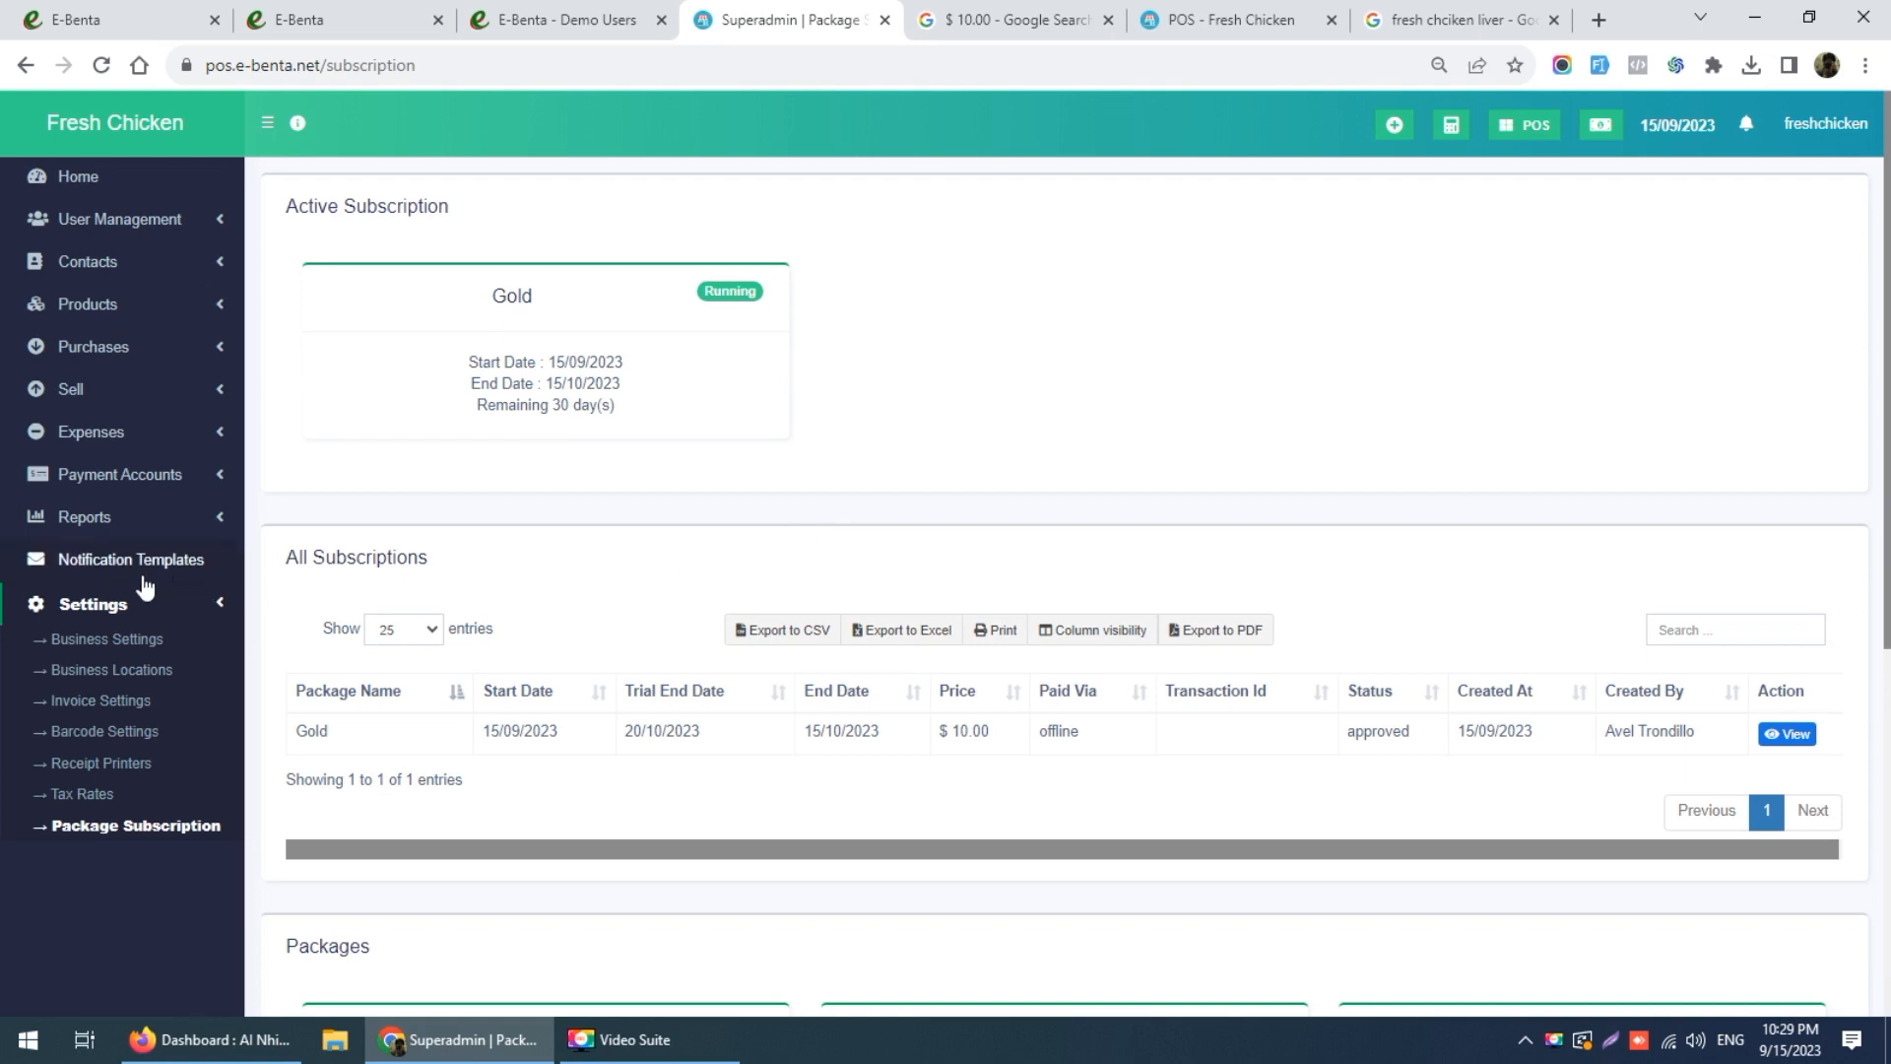
{"action": "left_click", "coordinate": [116, 605]}
{"action": "left_click", "coordinate": [107, 196]}
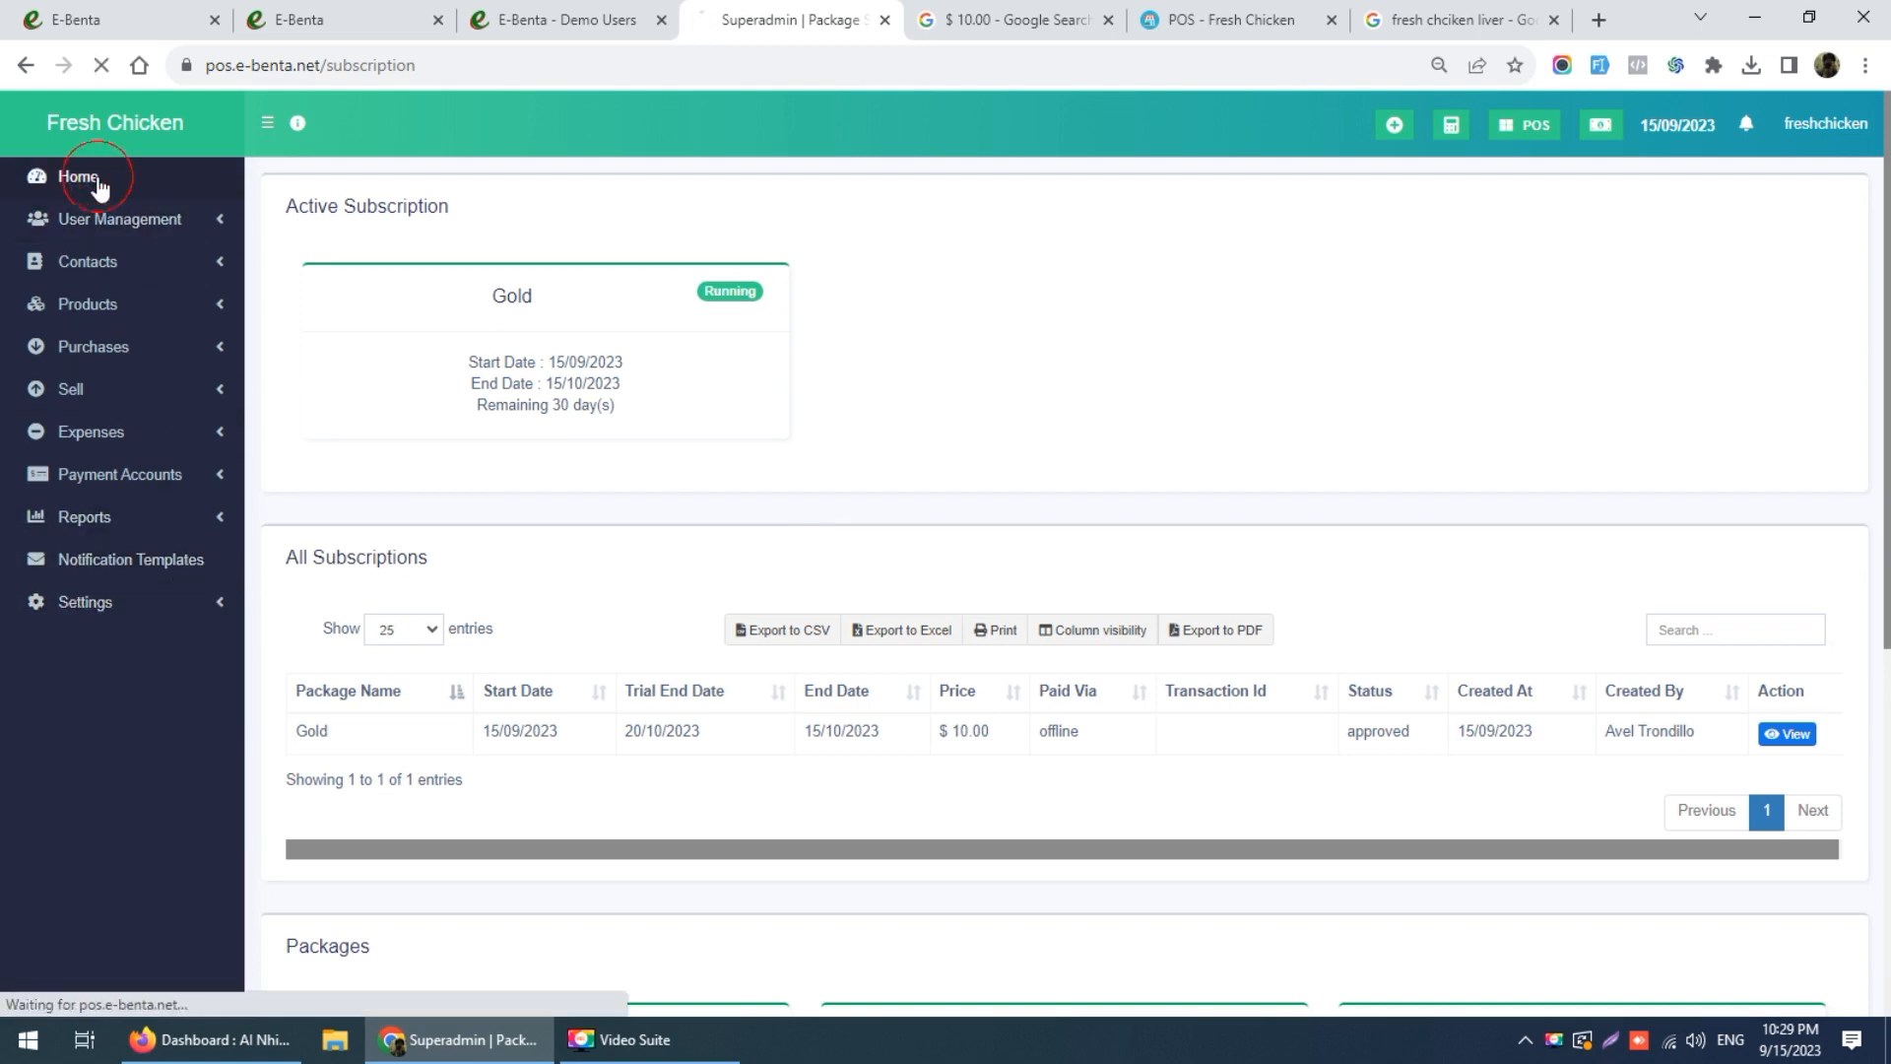